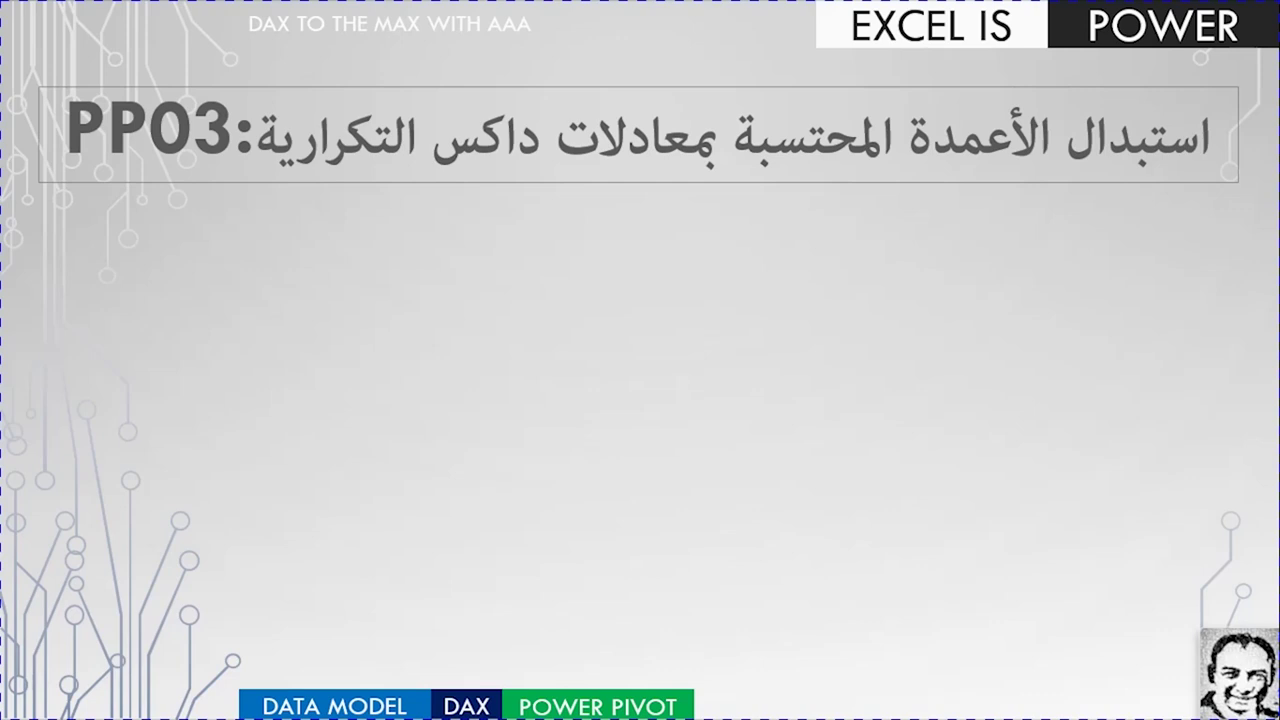
# Reveal all five agenda rows, from Filter Context through IF – COUNT - SUM
pyautogui.click(1087, 658)
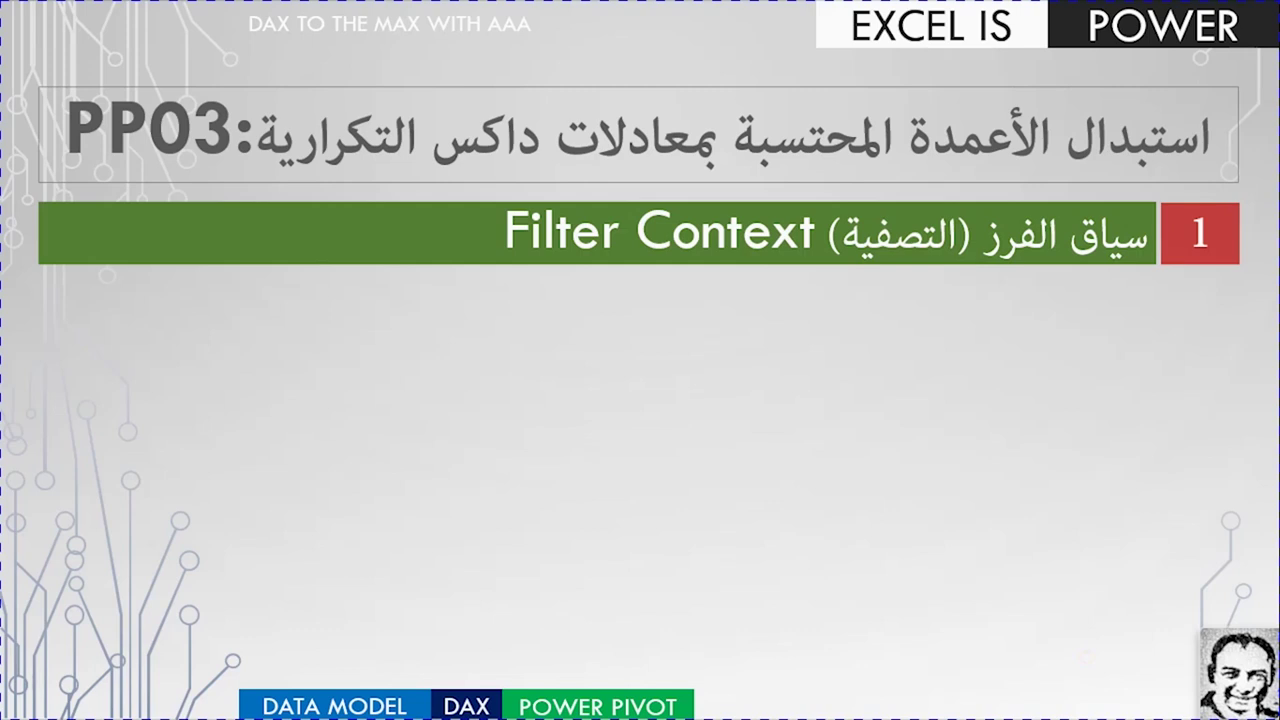
pyautogui.press('Right')
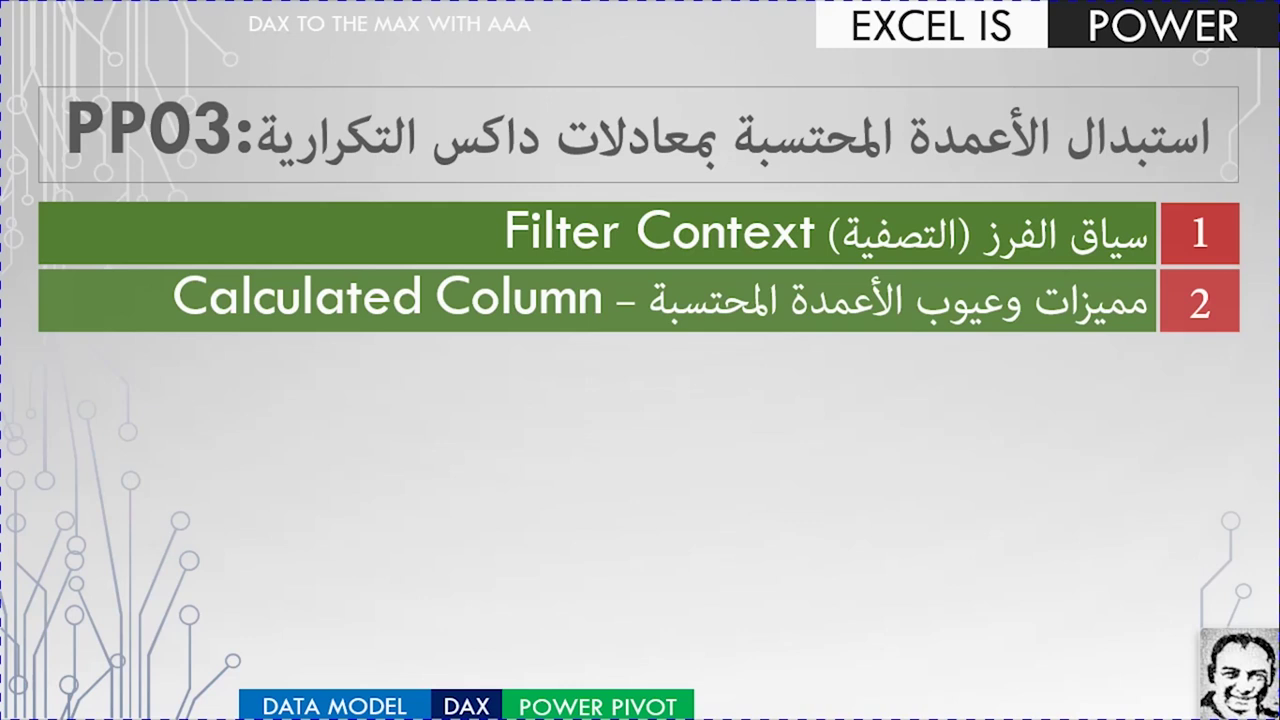
pyautogui.press('Right')
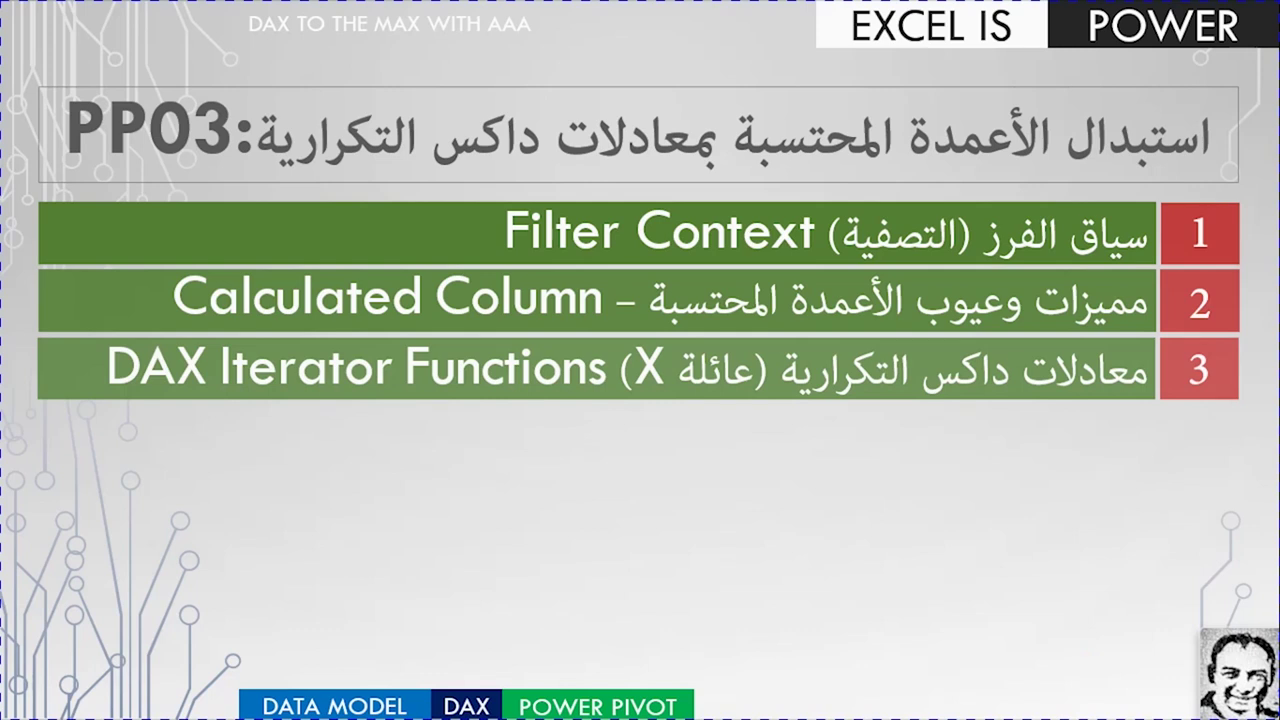
pyautogui.press('Right')
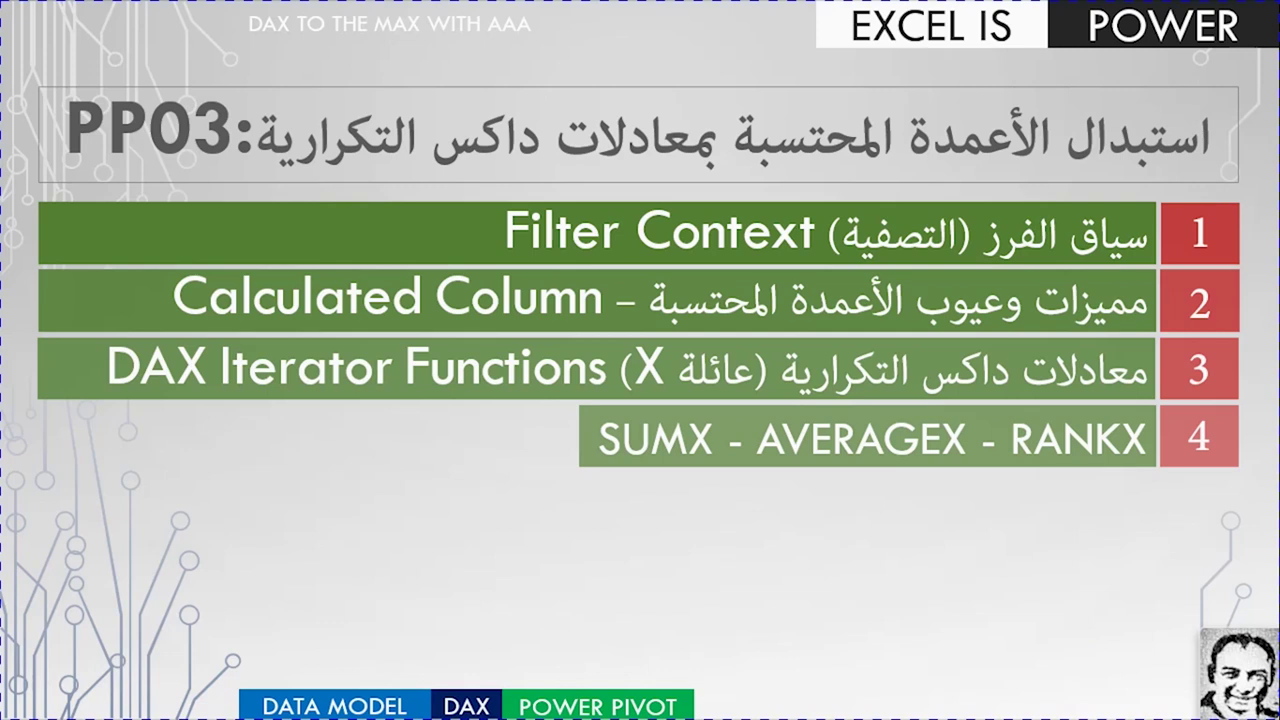
pyautogui.press('Right')
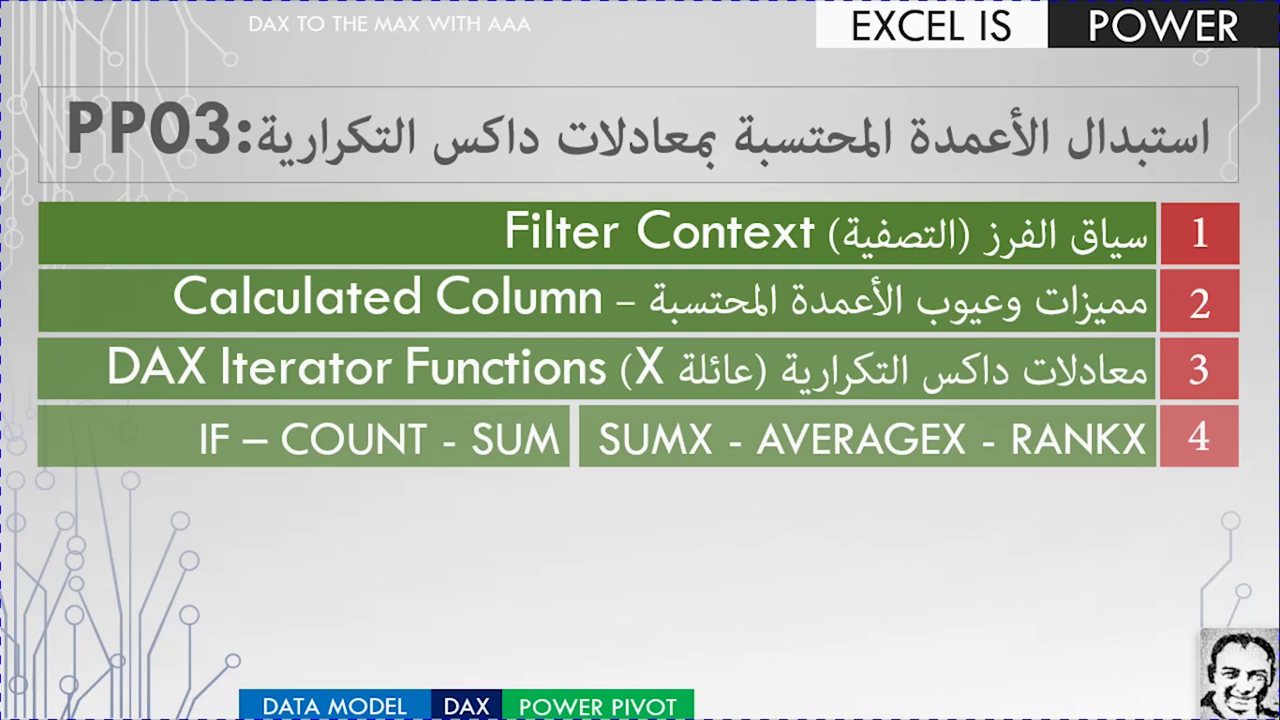
pyautogui.press('Right')
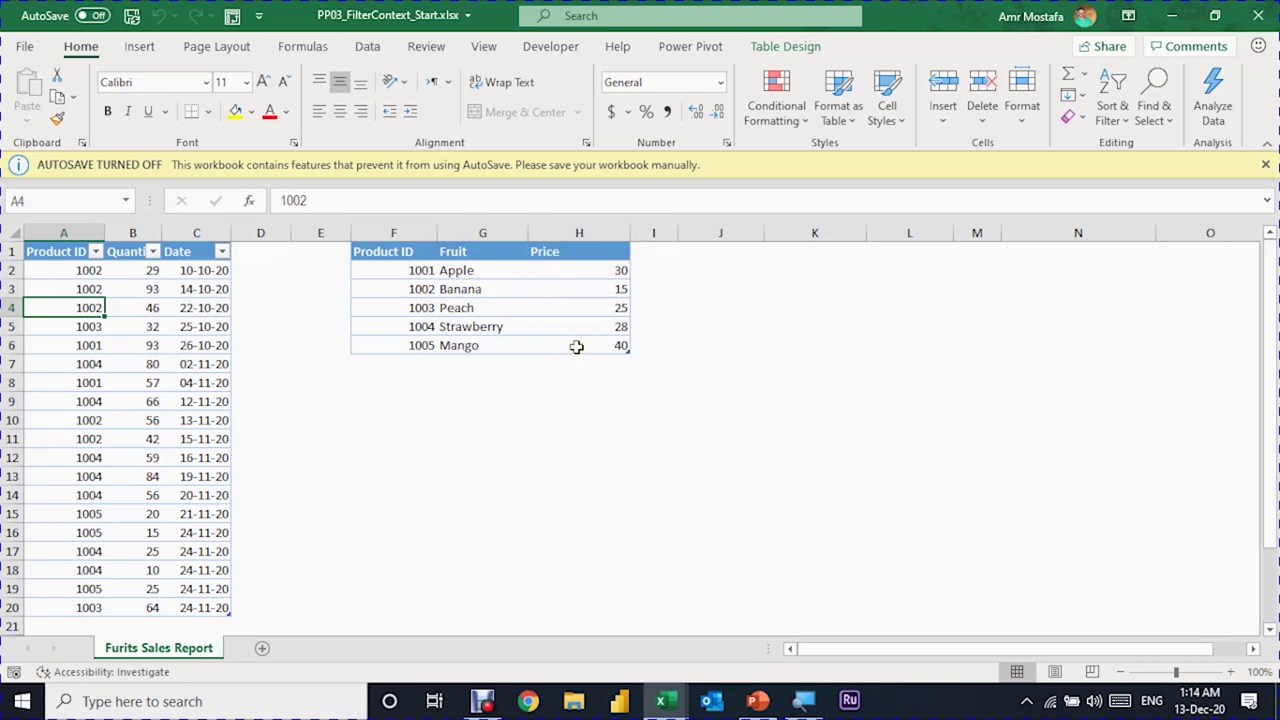
# Check the SalesT–Price_KG Product ID relationship in Diagram View, then return to the SalesT grid
pyautogui.moveTo(662, 701)
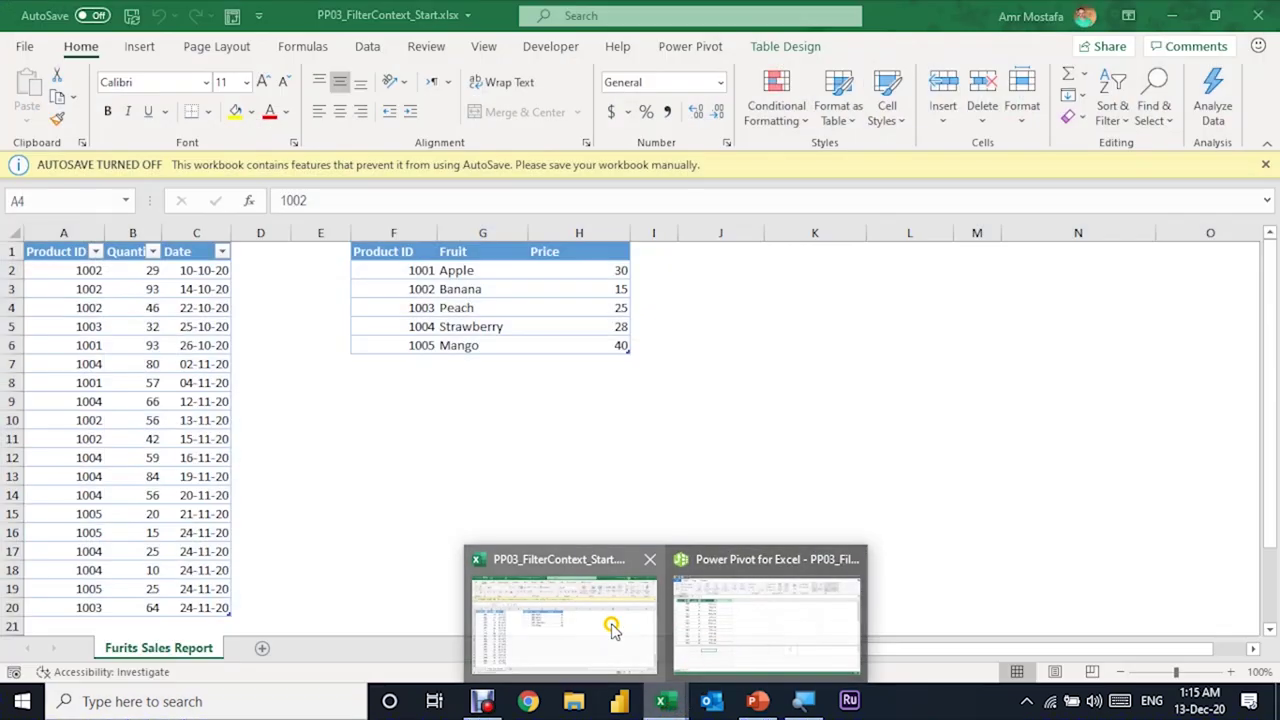
pyautogui.click(738, 645)
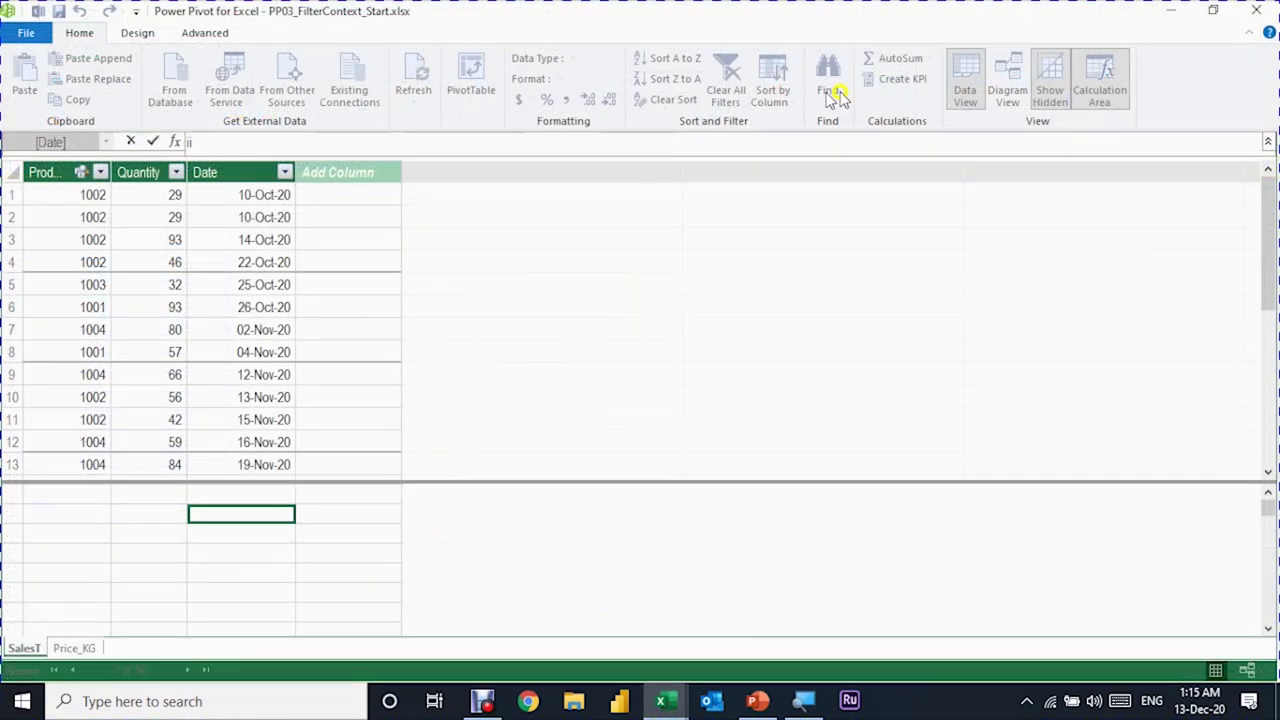
pyautogui.click(629, 279)
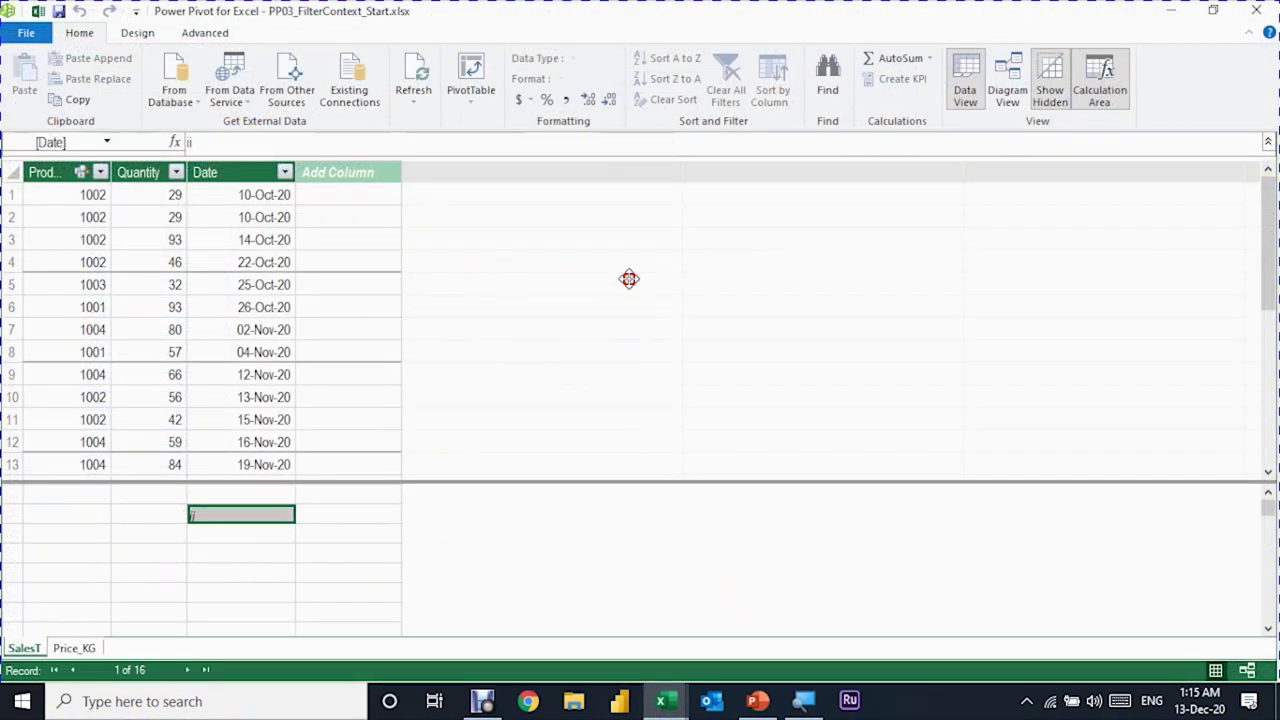
pyautogui.click(1007, 85)
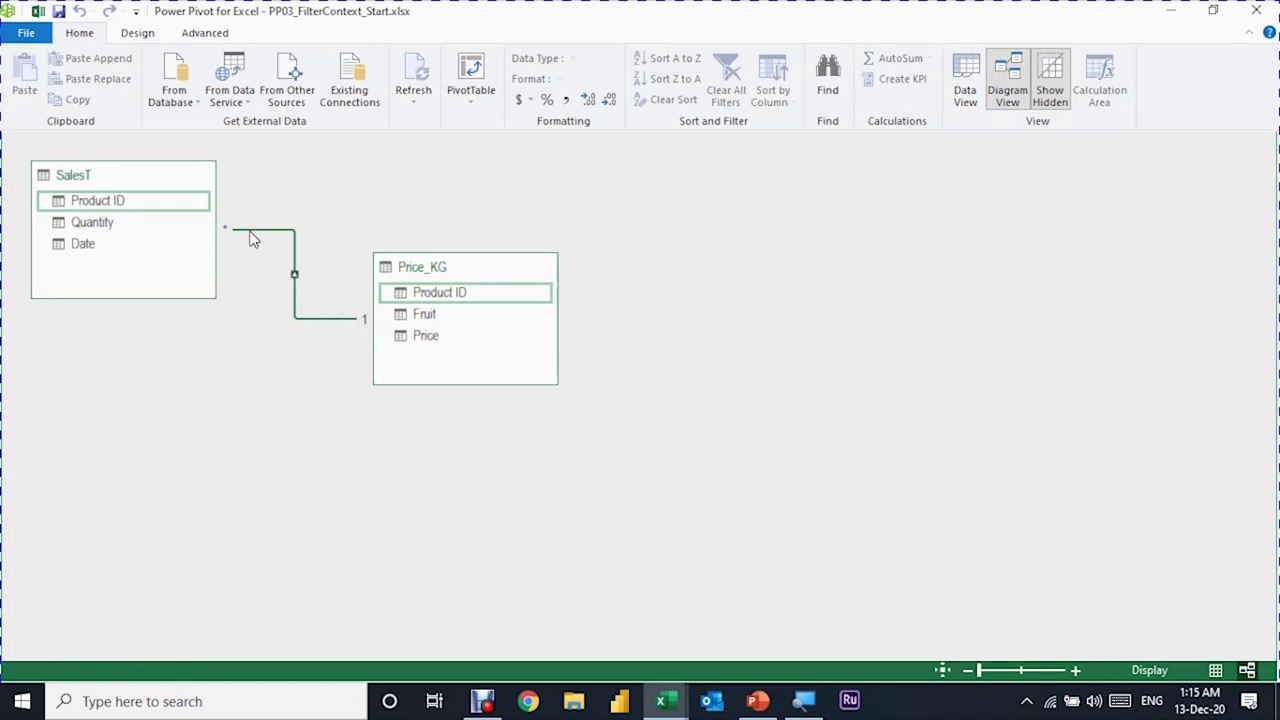
pyautogui.click(243, 242)
pyautogui.click(966, 86)
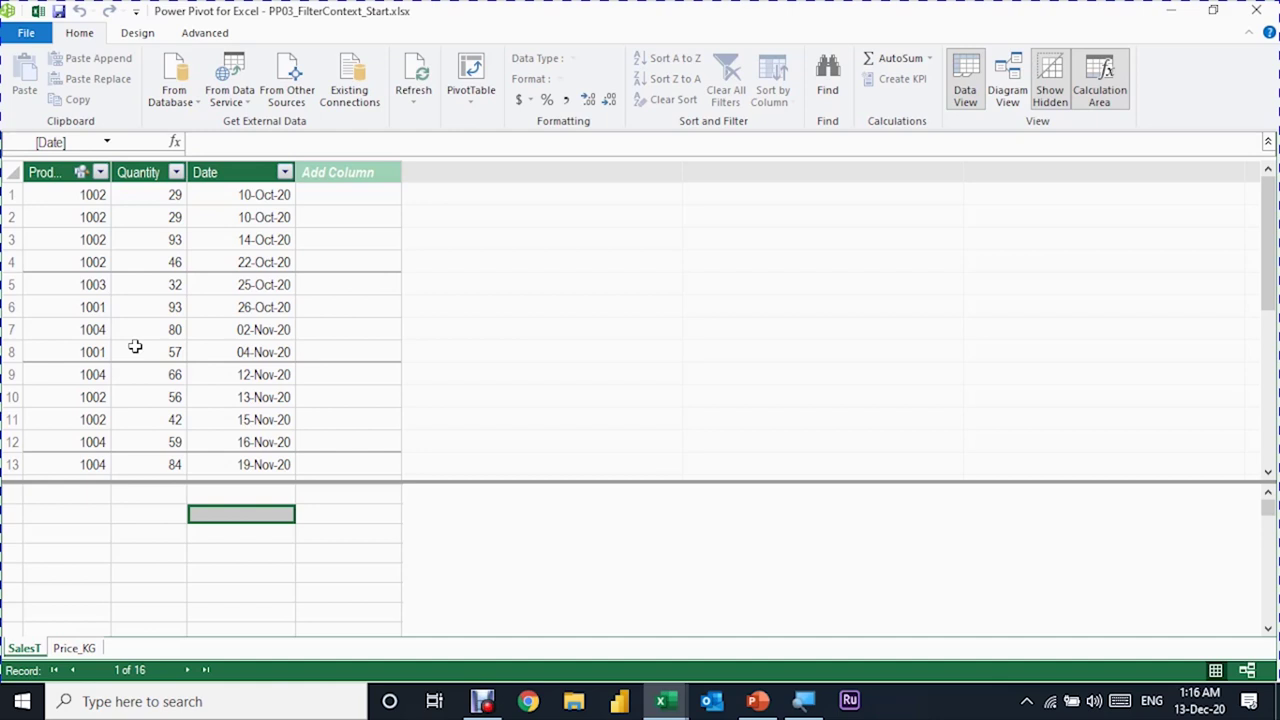
# Create the measure Total Qunatity:=SUM(SalesT[Quantity]) below the Quantity column
pyautogui.click(164, 514)
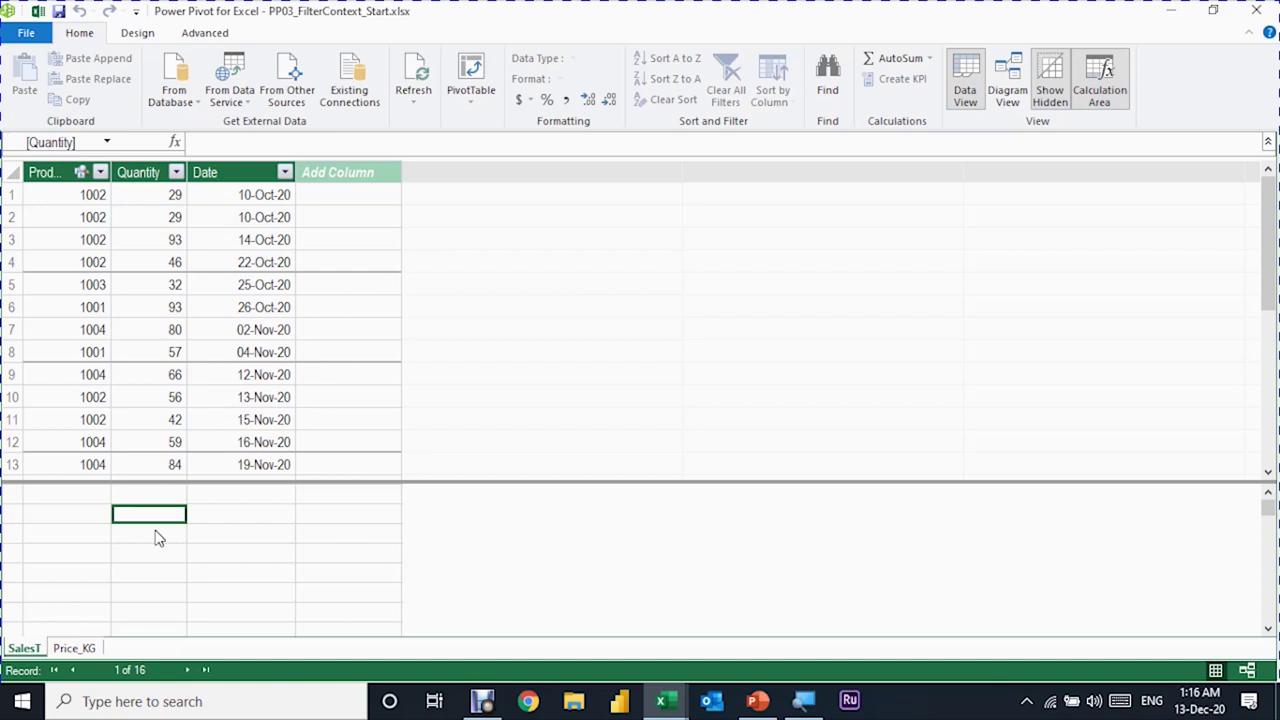
pyautogui.write('Total Qunatity:')
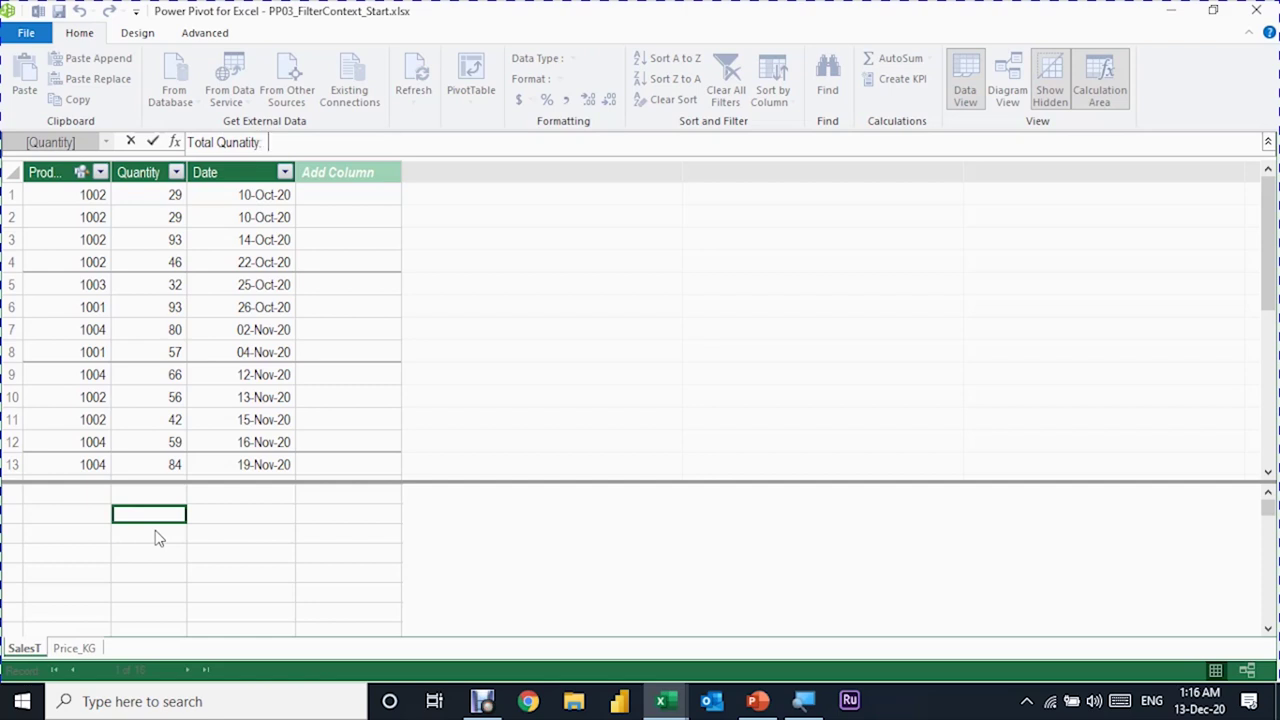
pyautogui.write('=')
pyautogui.write('s')
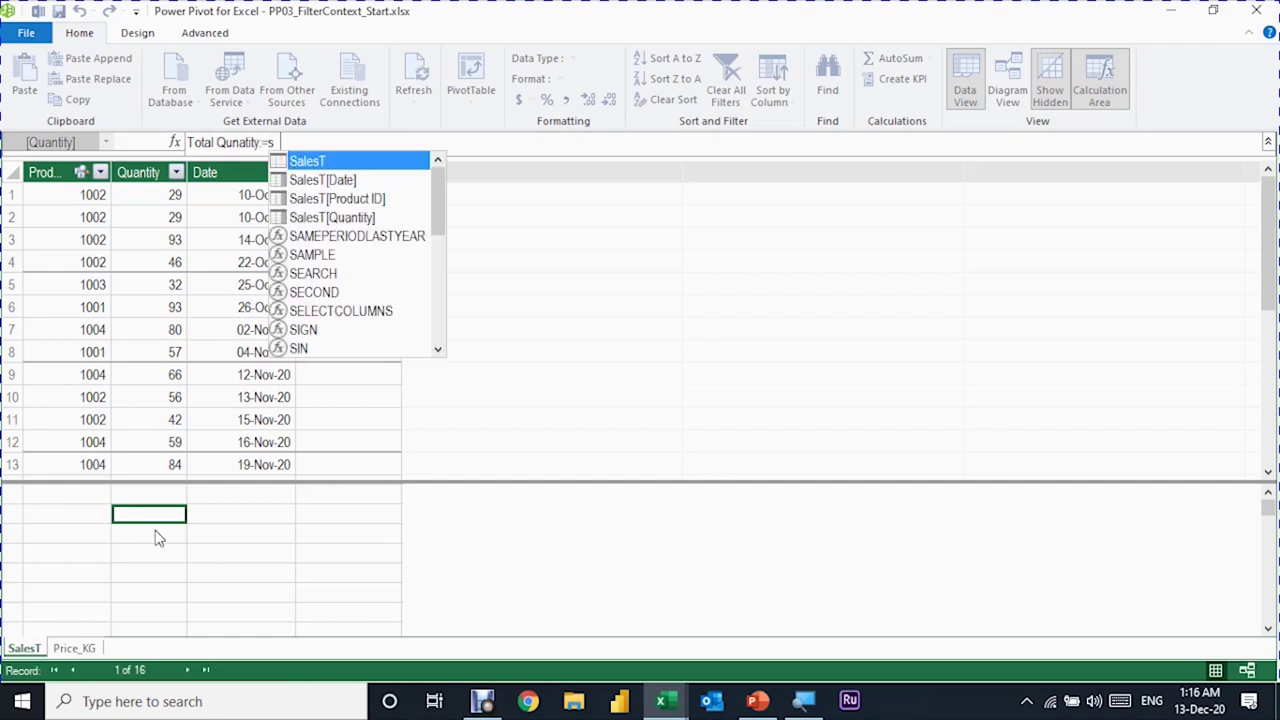
pyautogui.write('um')
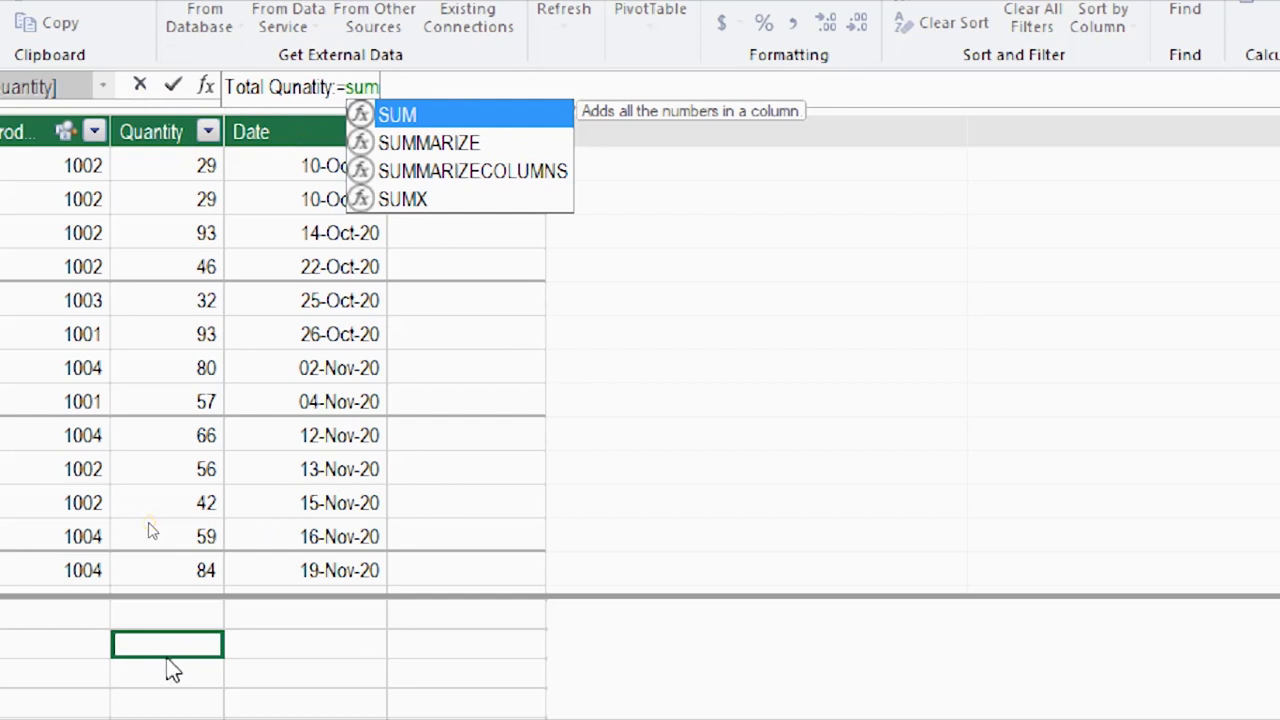
pyautogui.press('Tab')
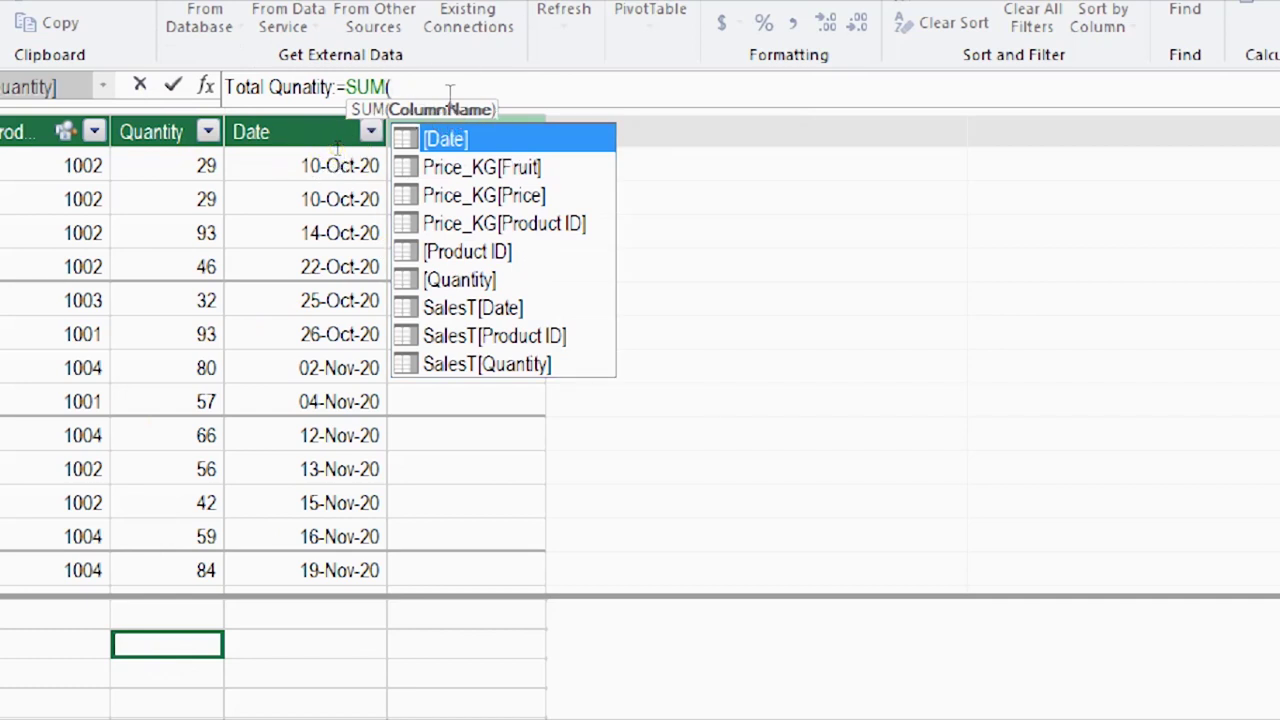
pyautogui.write('q')
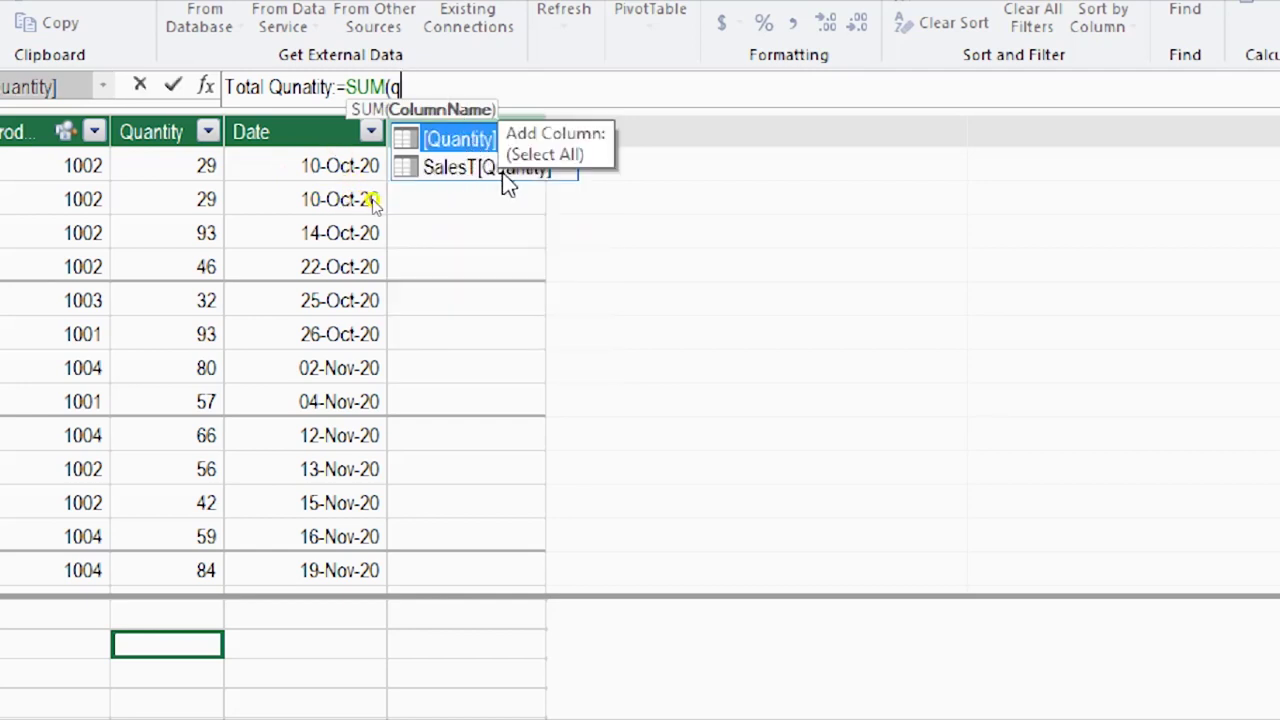
pyautogui.click(499, 176)
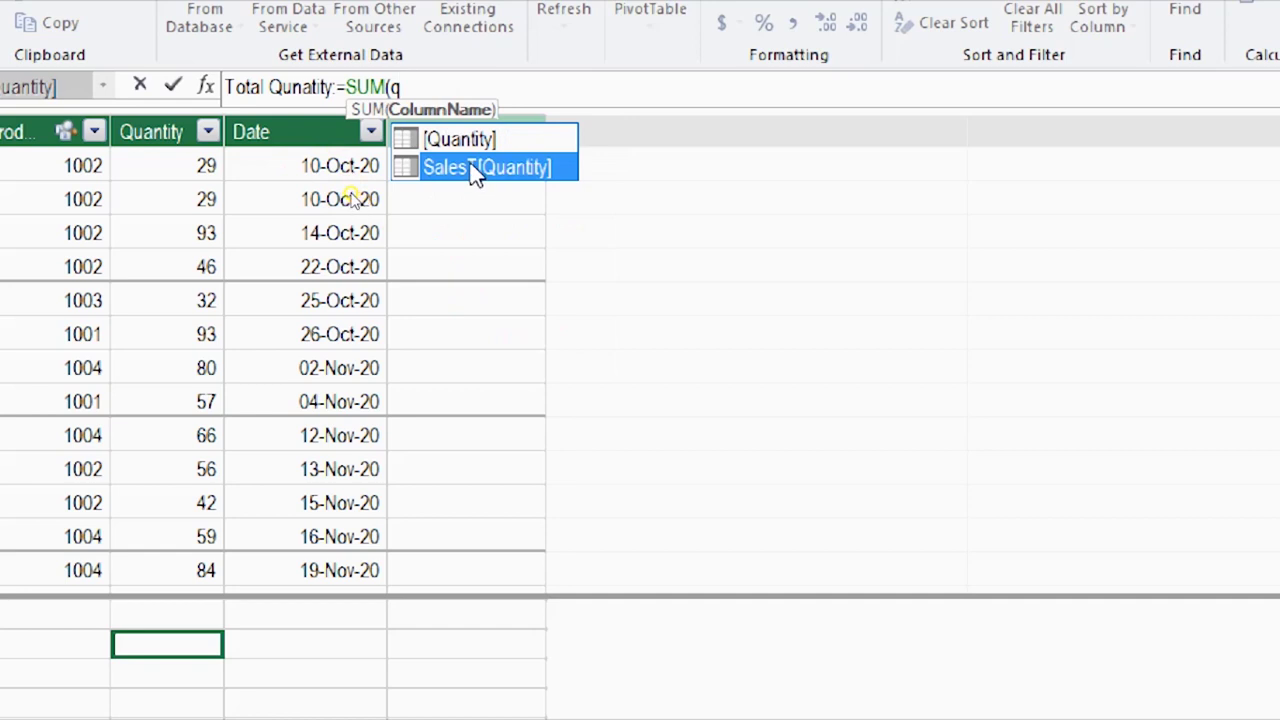
pyautogui.doubleClick(474, 172)
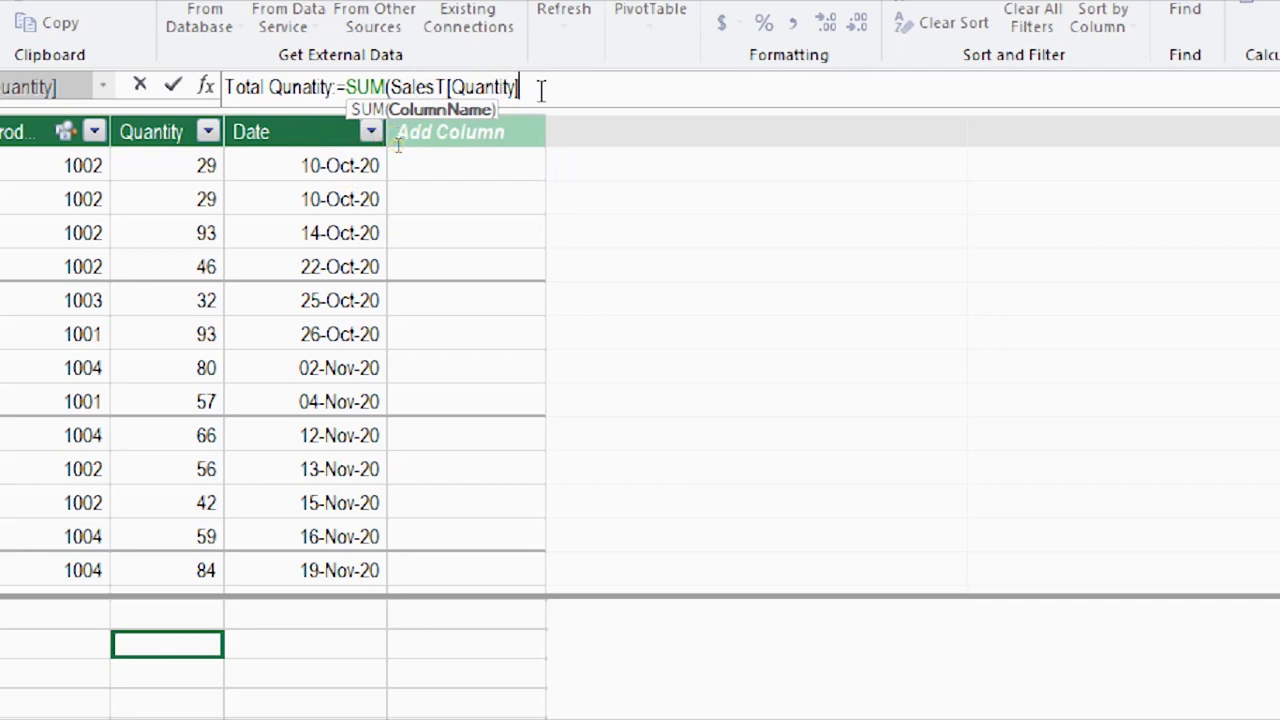
pyautogui.write(')')
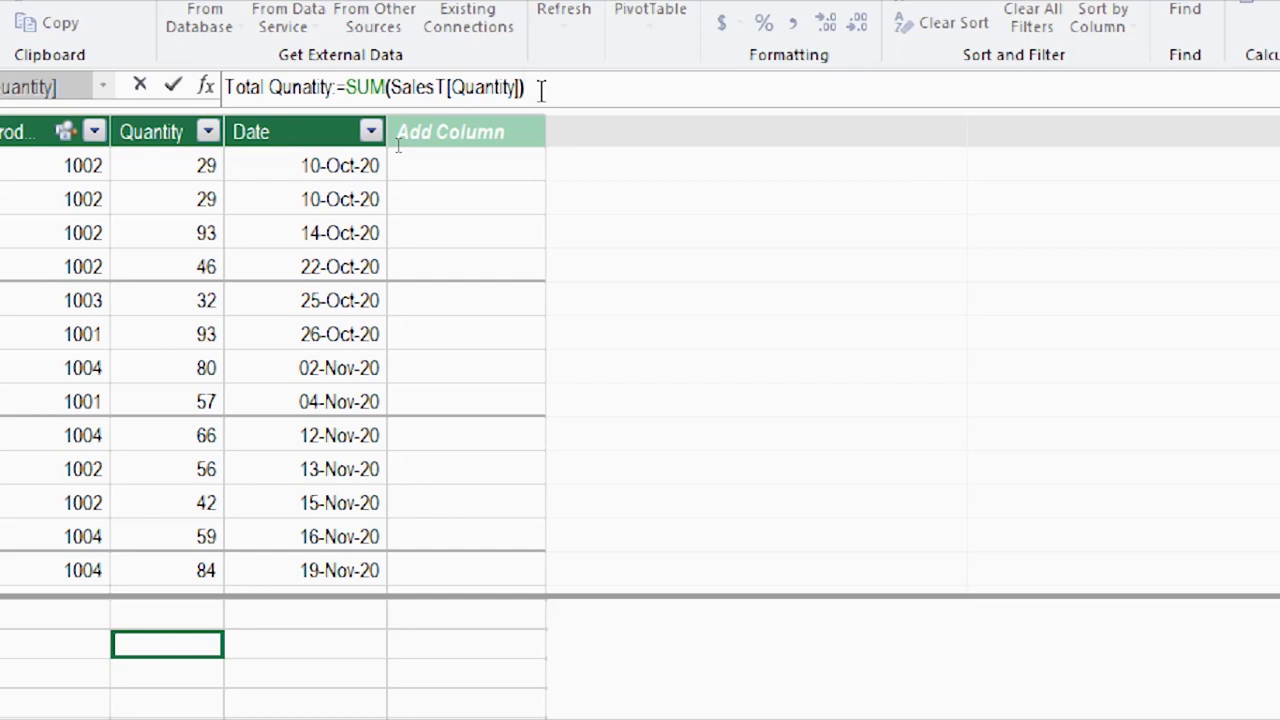
pyautogui.press('Return')
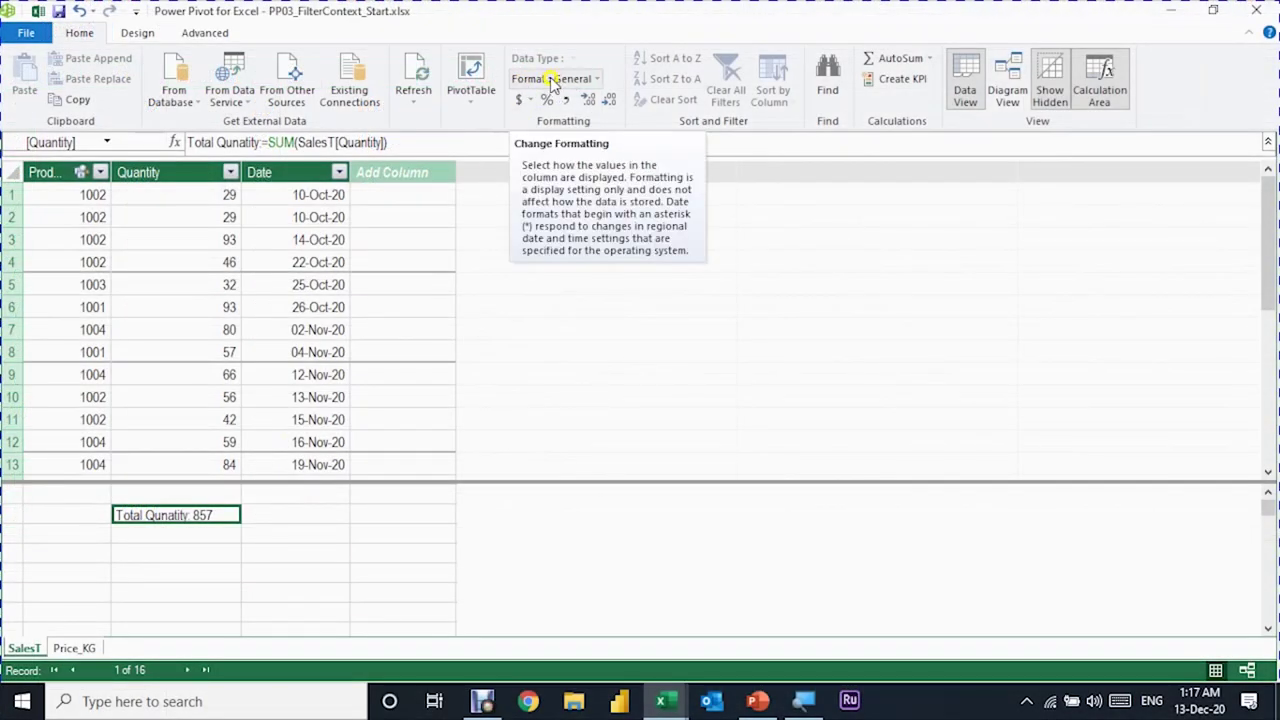
# Format Total Qunatity as a whole number with thousands separators, showing 857
pyautogui.click(579, 80)
pyautogui.click(582, 146)
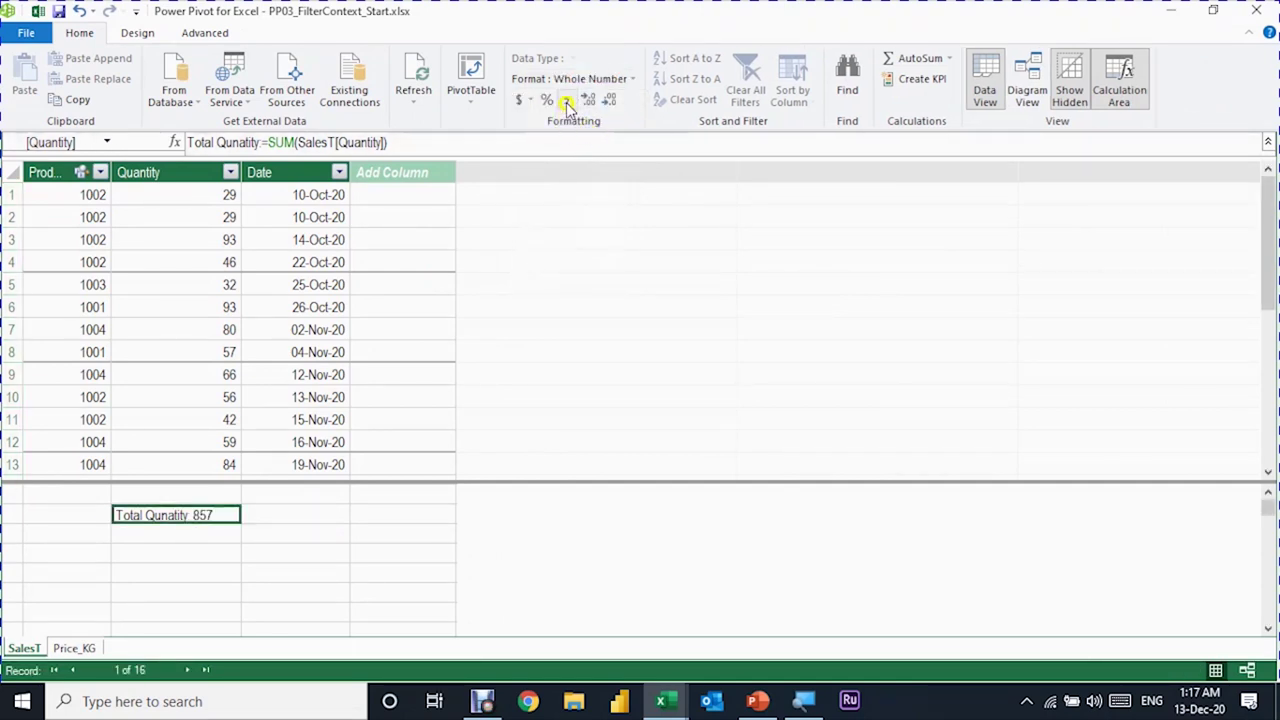
pyautogui.click(566, 103)
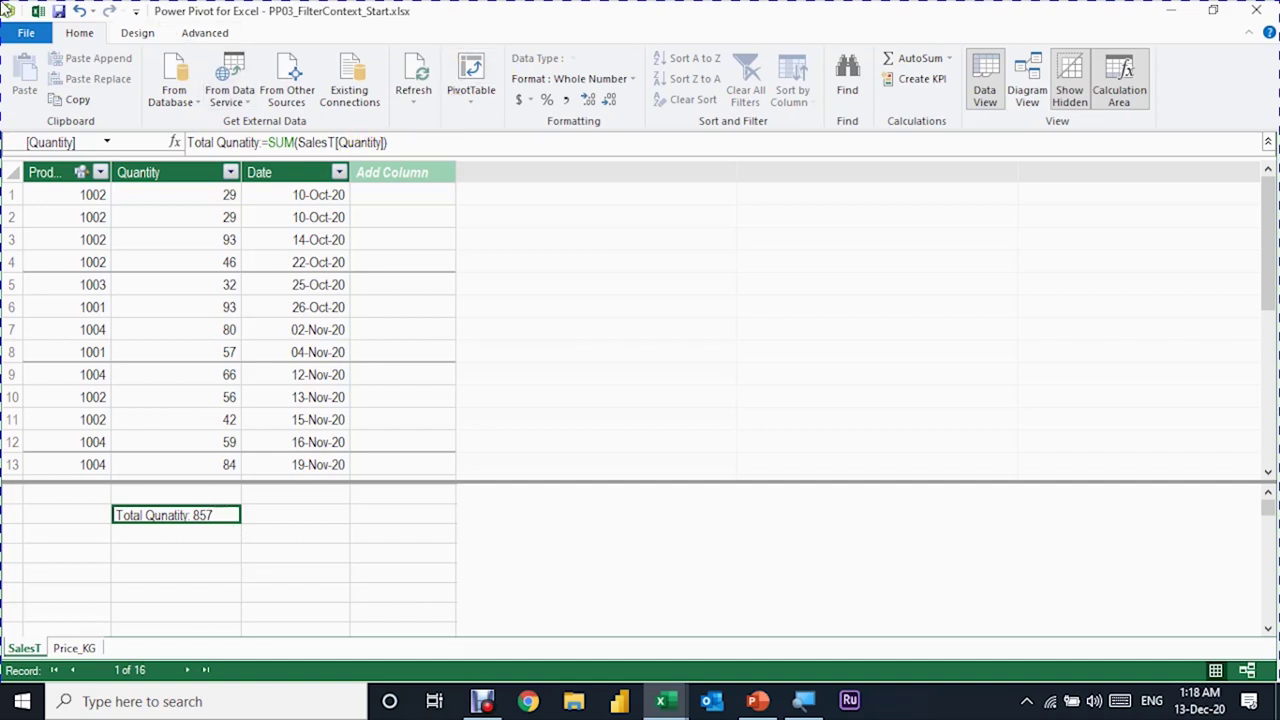
# Insert an empty data-model PivotTable on the existing sheet at cell F9
pyautogui.click(468, 88)
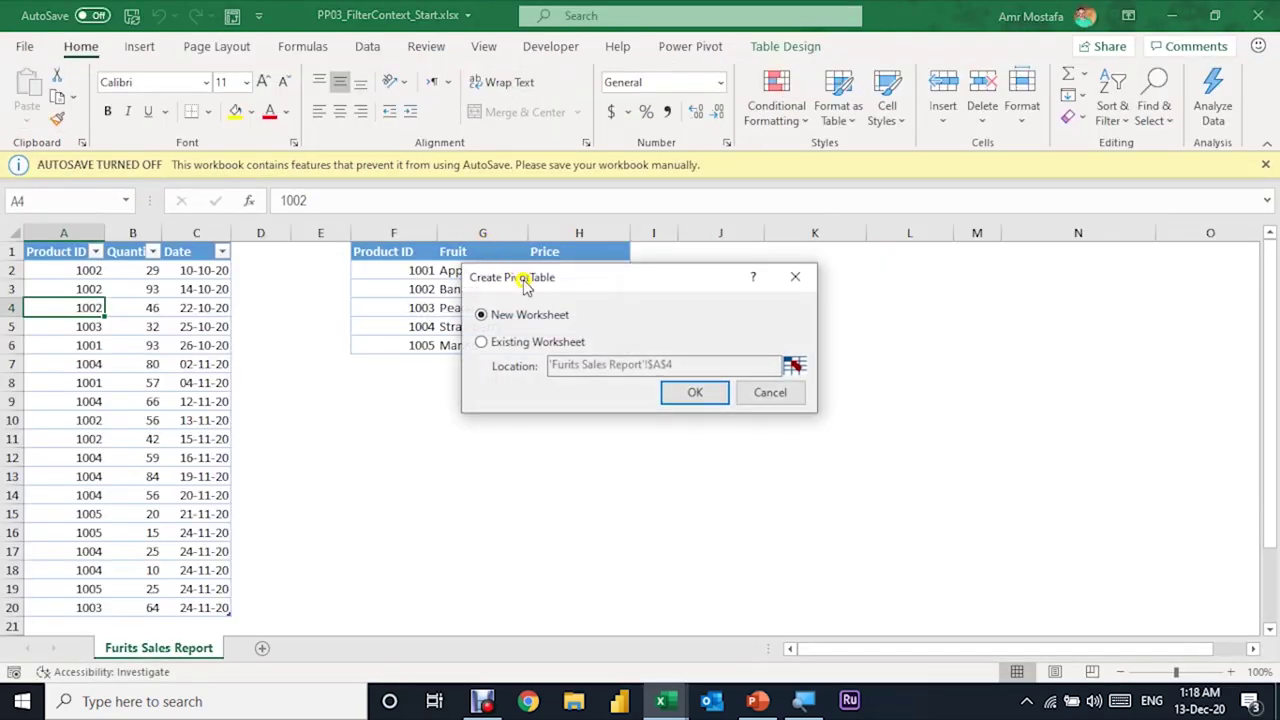
pyautogui.moveTo(527, 287); pyautogui.dragTo(754, 281)
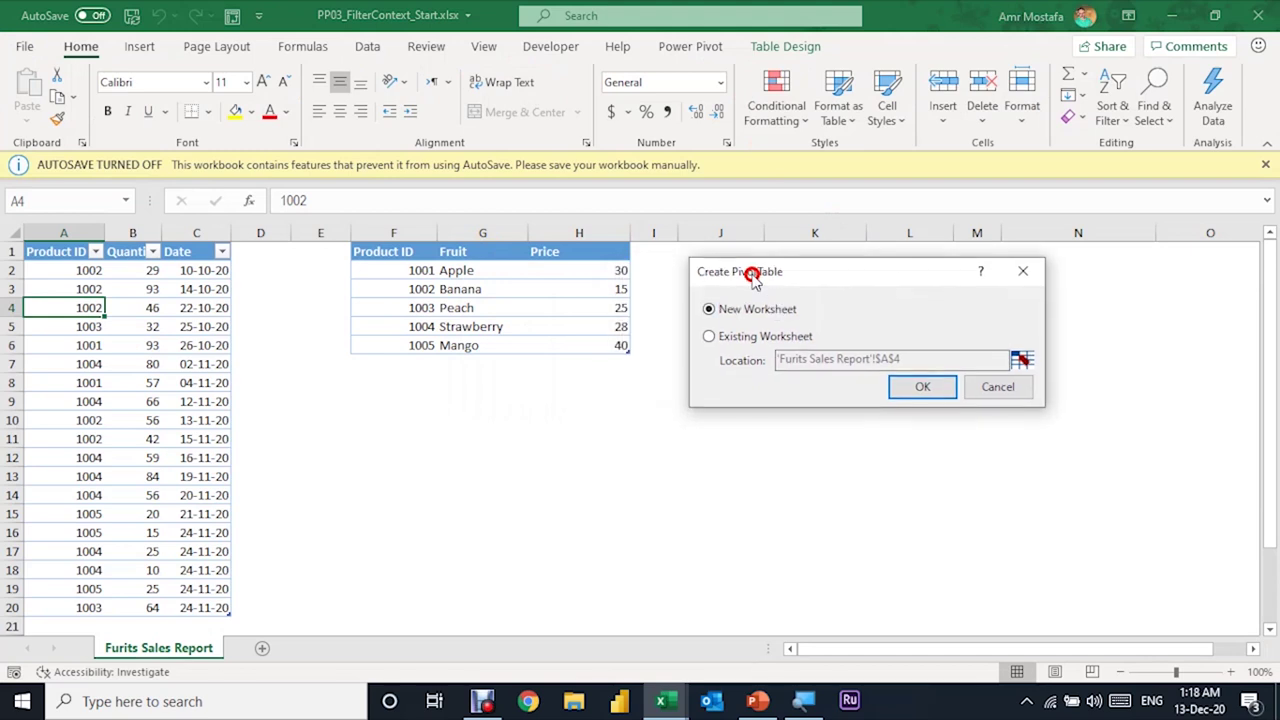
pyautogui.click(738, 309)
pyautogui.click(729, 337)
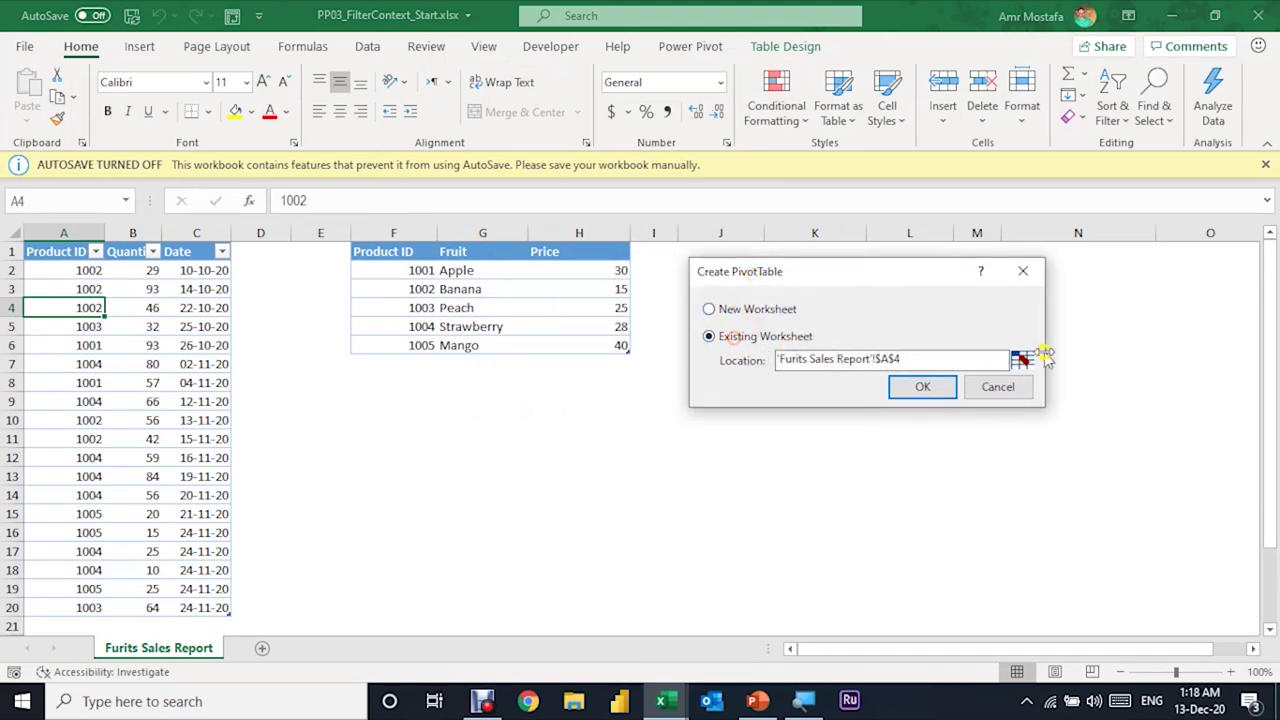
pyautogui.click(1020, 360)
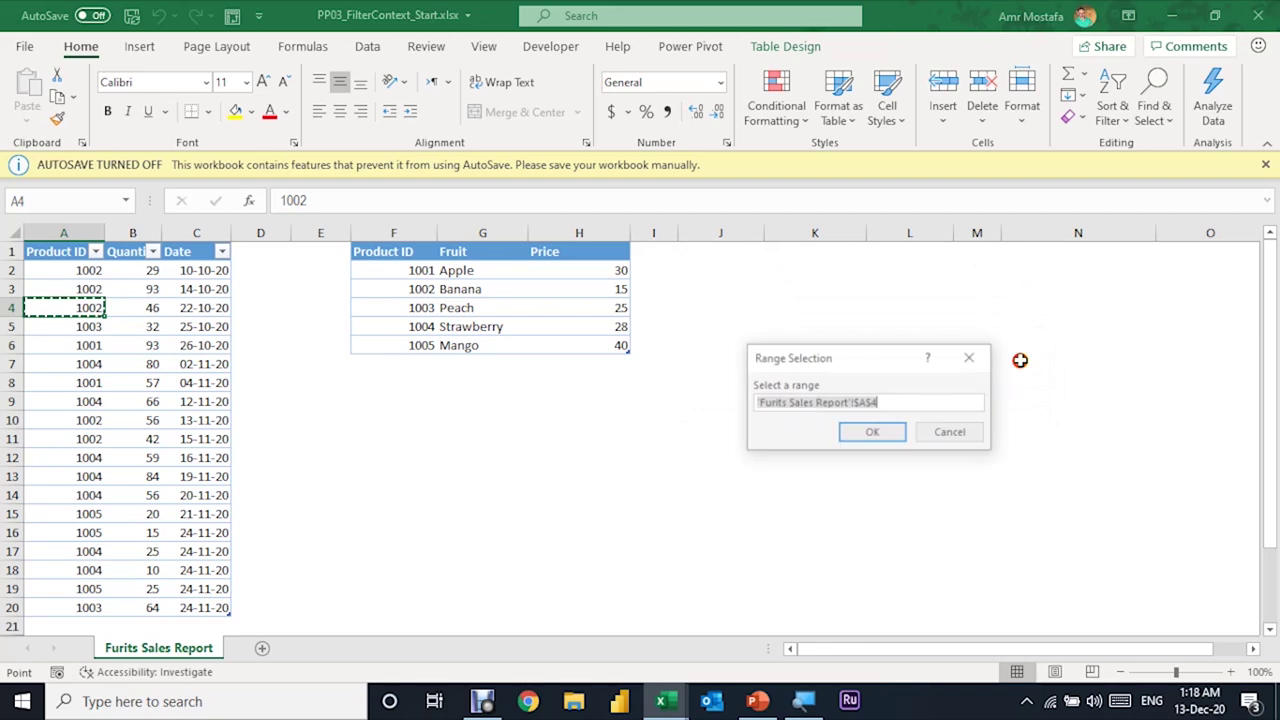
pyautogui.click(395, 401)
pyautogui.click(876, 432)
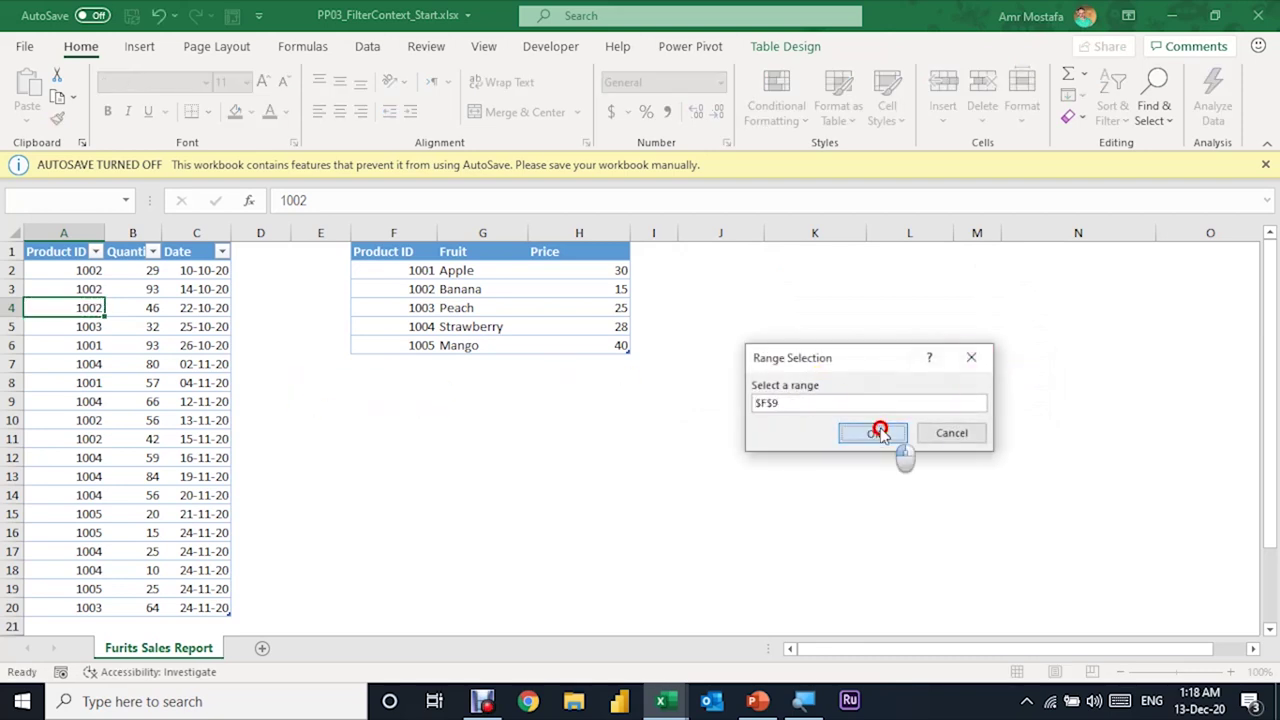
pyautogui.click(921, 389)
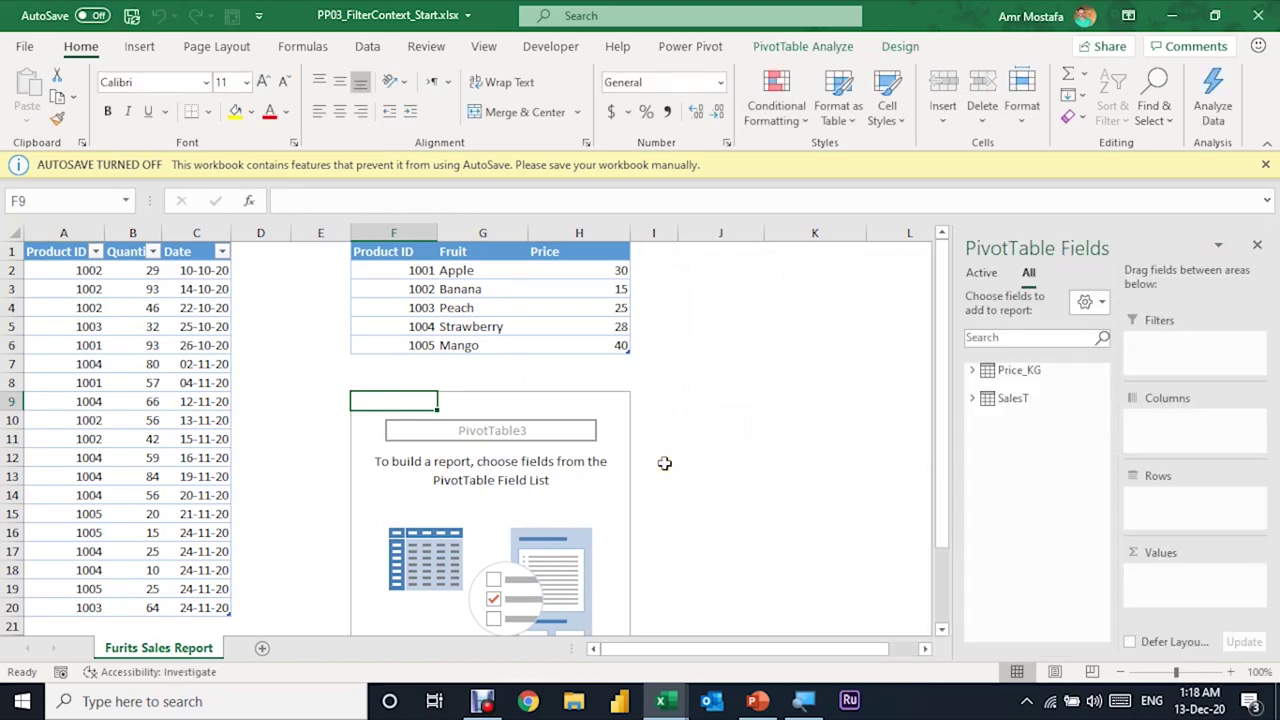
# Rename the PivotTable from PivotTable3 to Report
pyautogui.click(812, 46)
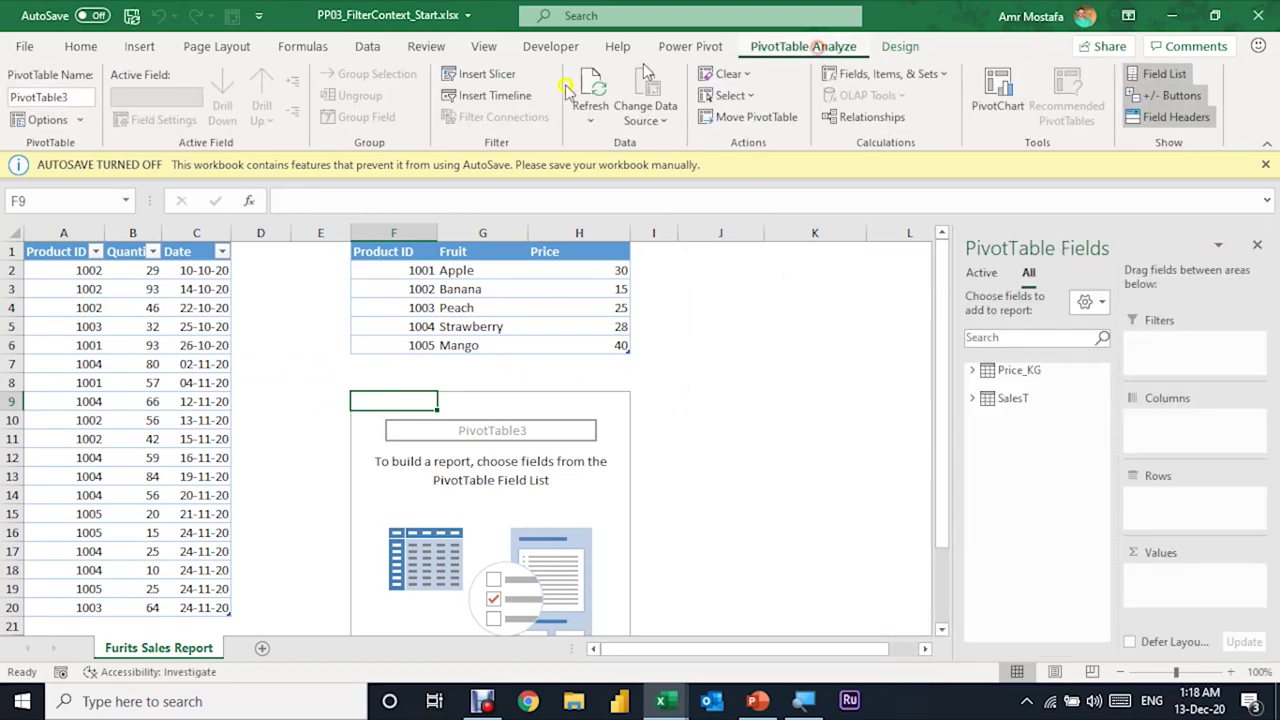
pyautogui.click(80, 93)
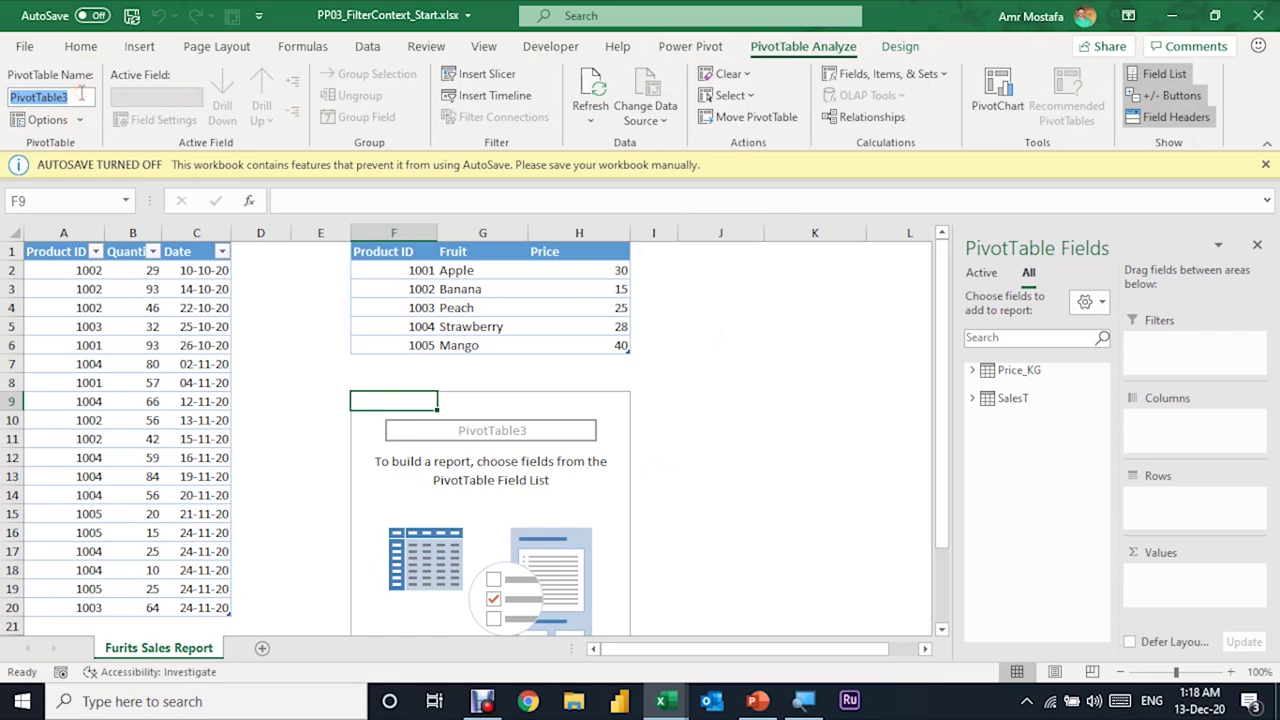
pyautogui.write('Report')
pyautogui.press('Return')
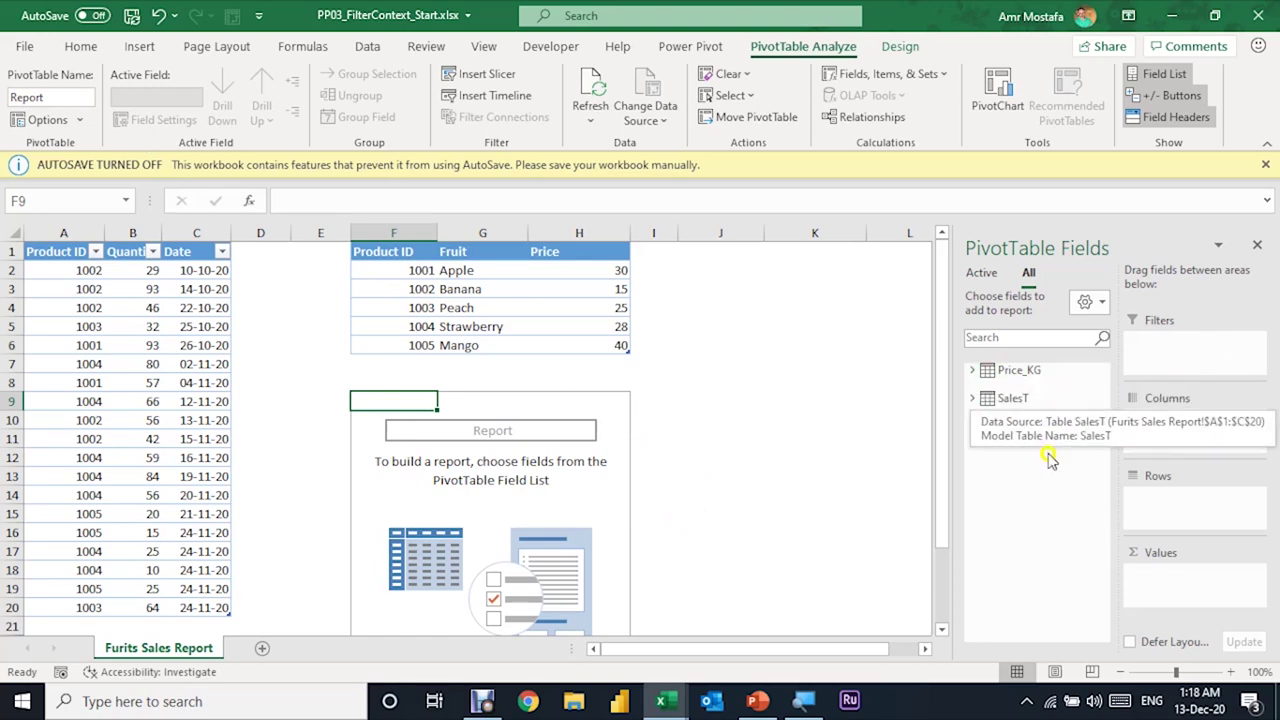
# Add Total Qunatity (857) to the Report values and drag Price_KG's Fruit toward Rows
pyautogui.click(972, 398)
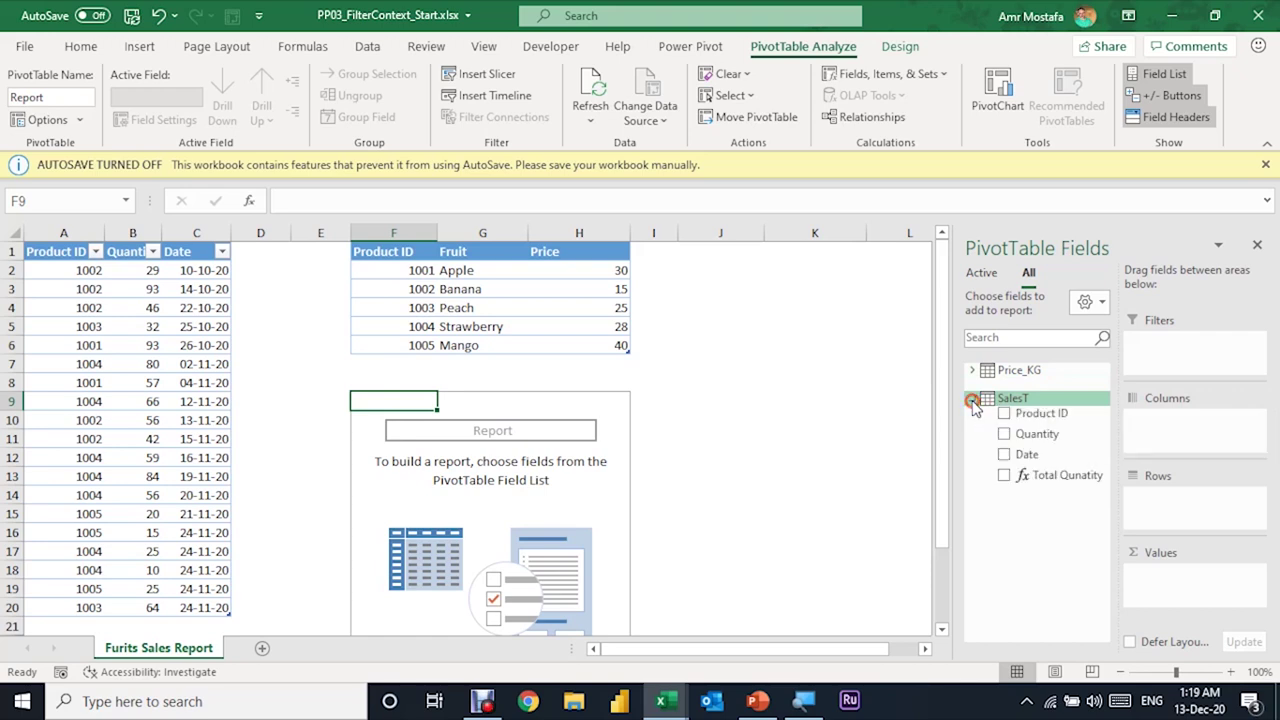
pyautogui.click(1005, 476)
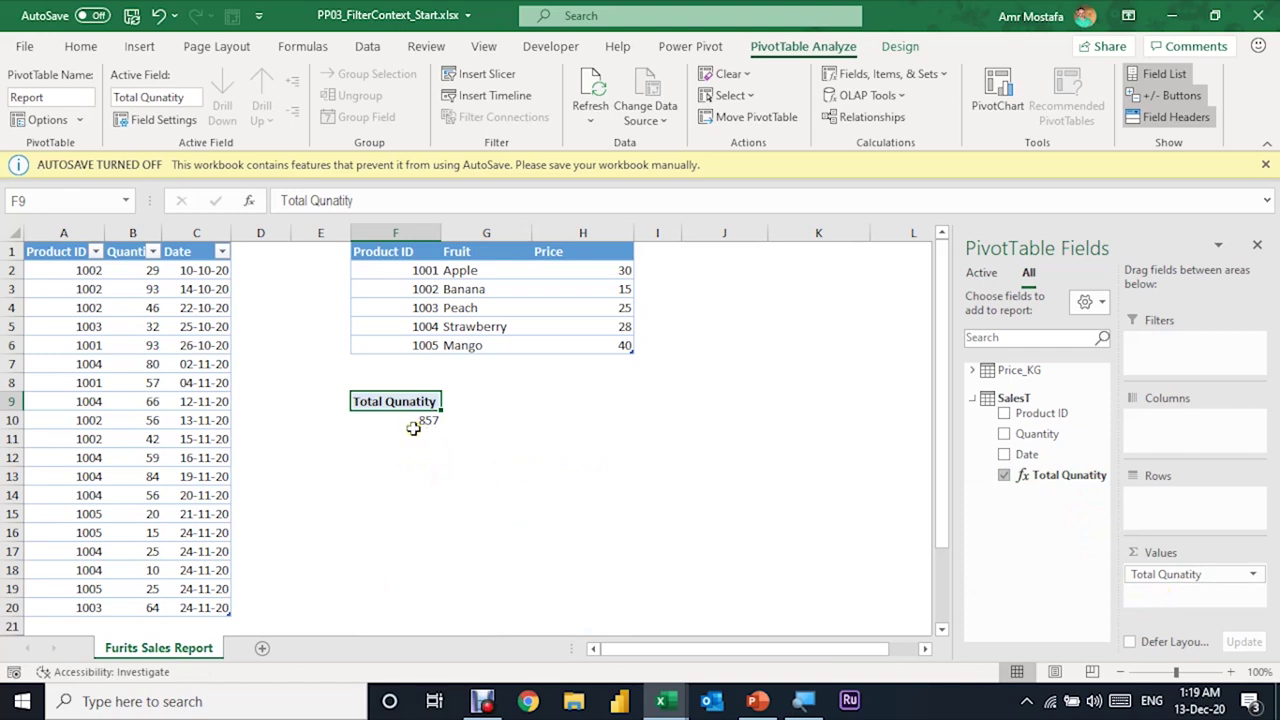
pyautogui.moveTo(413, 428)
pyautogui.click(973, 371)
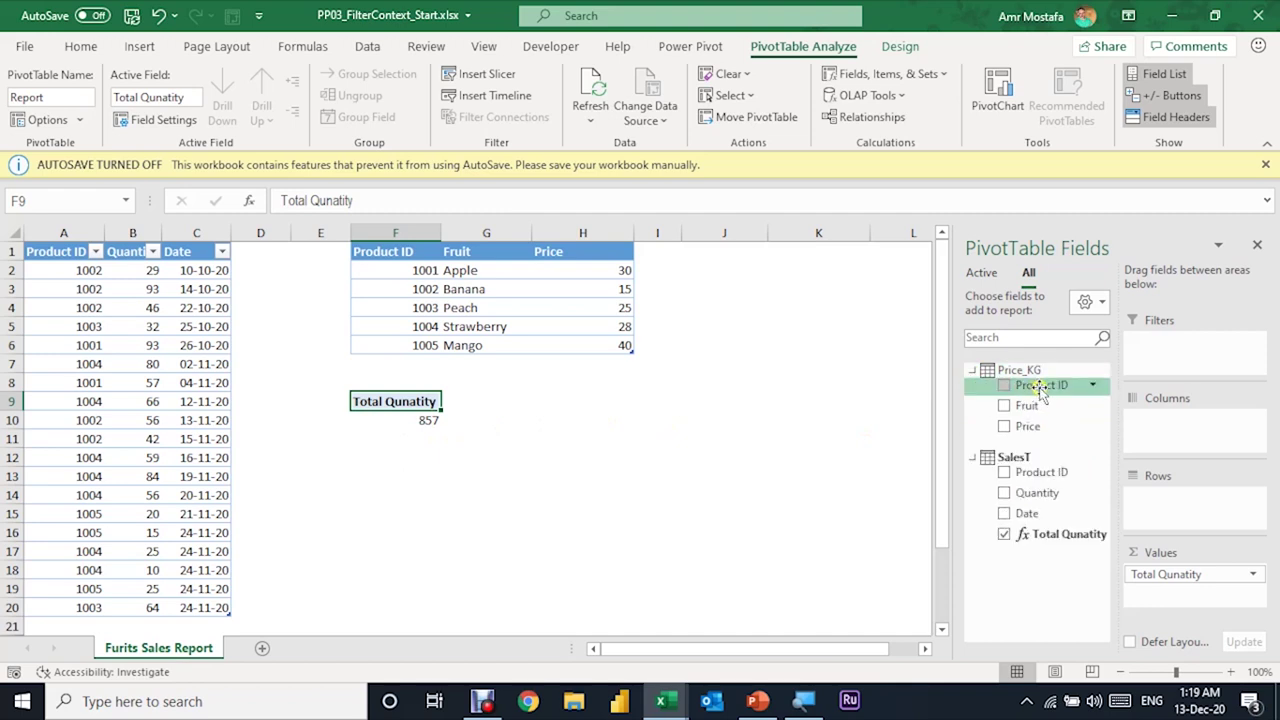
pyautogui.moveTo(1022, 412); pyautogui.dragTo(1036, 420)
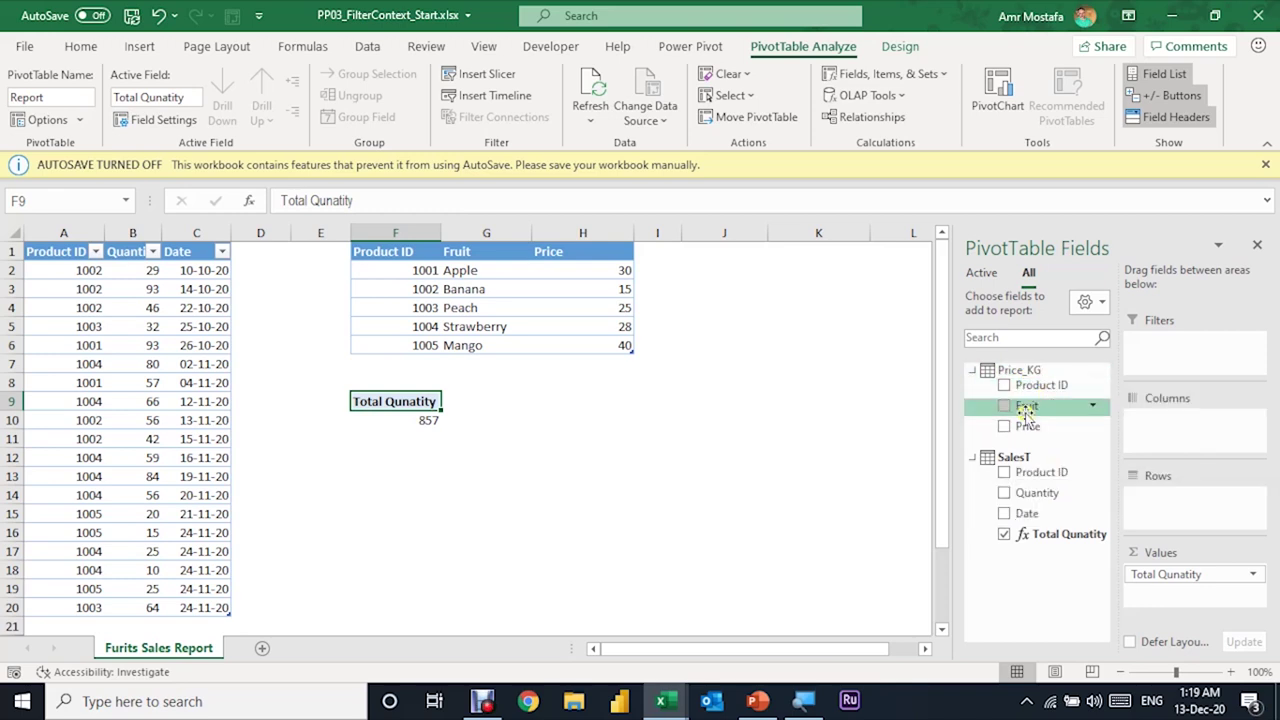
pyautogui.moveTo(1027, 405); pyautogui.dragTo(1160, 500)
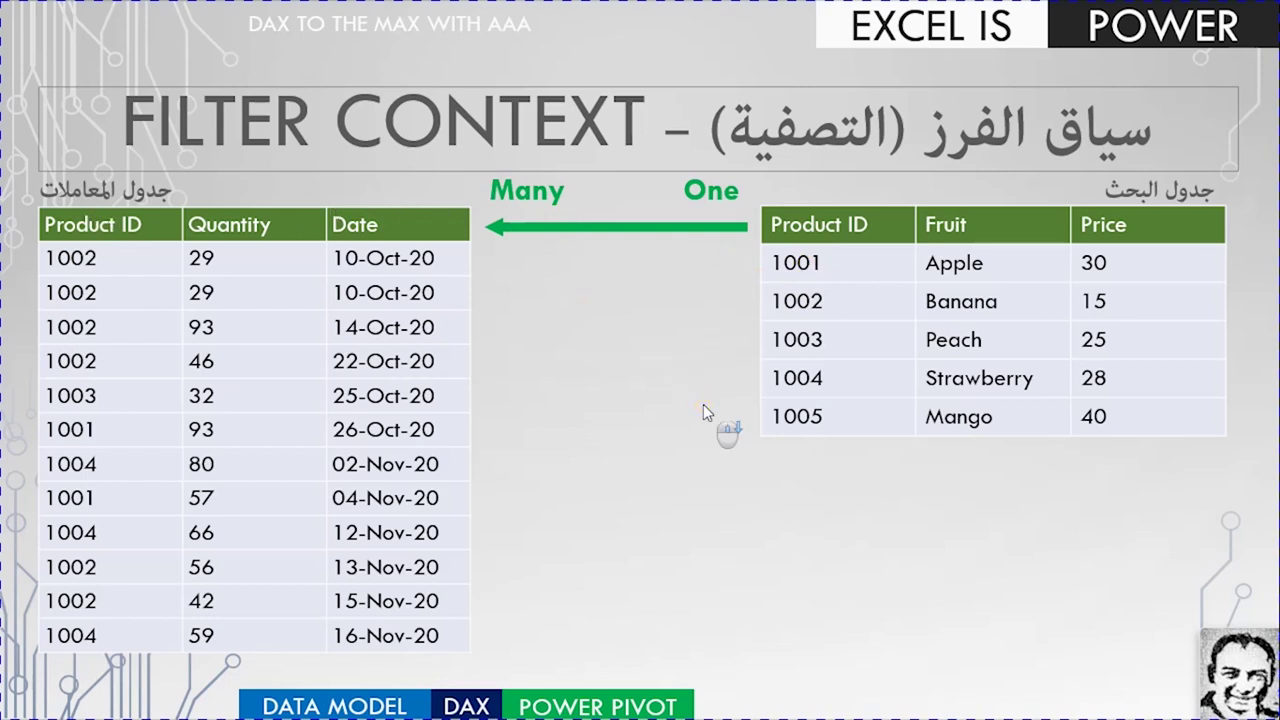
# Step through the slide tracing Apple to ID 1001 and its two sales rows summing to 150
pyautogui.scroll(-1, 703, 404)
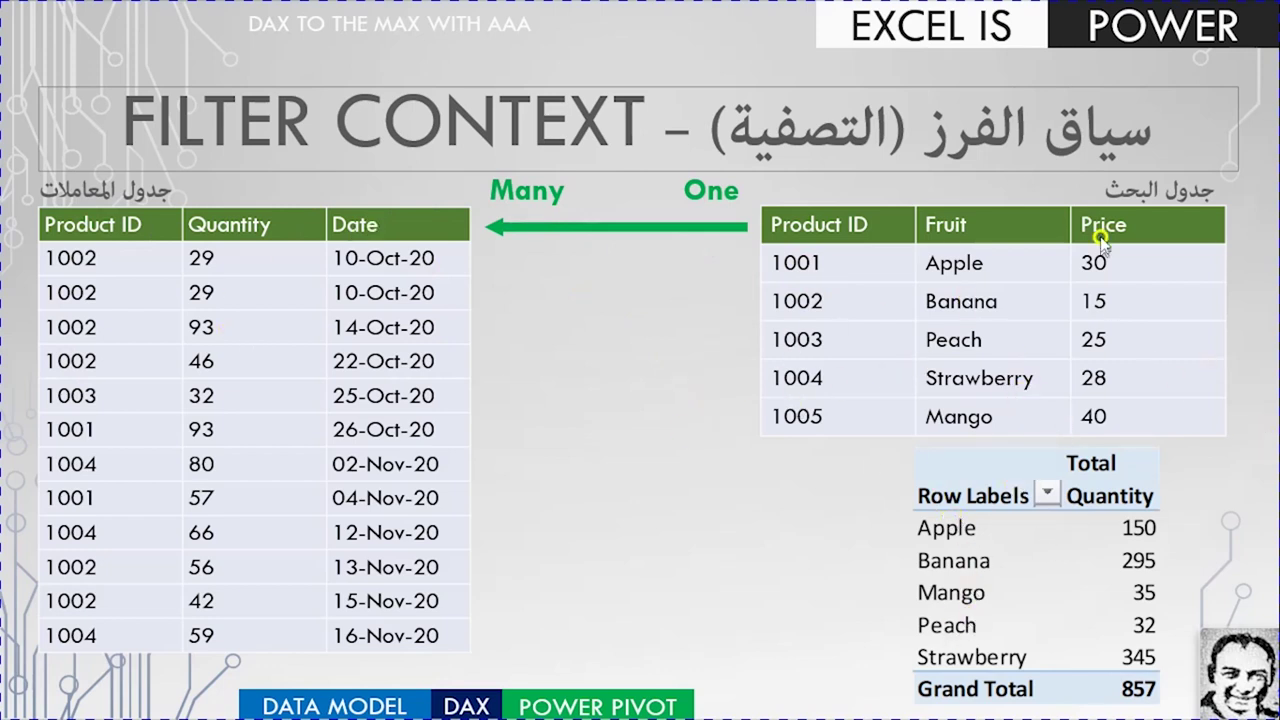
pyautogui.click(971, 533)
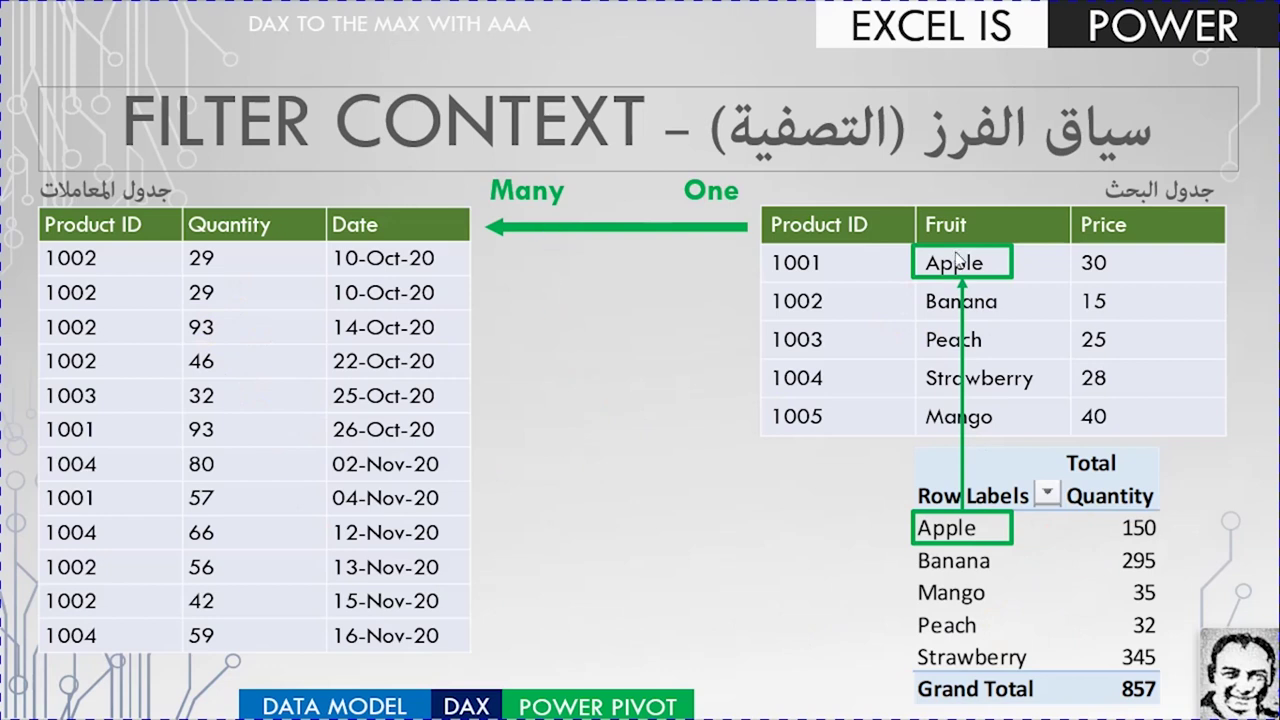
pyautogui.click(812, 287)
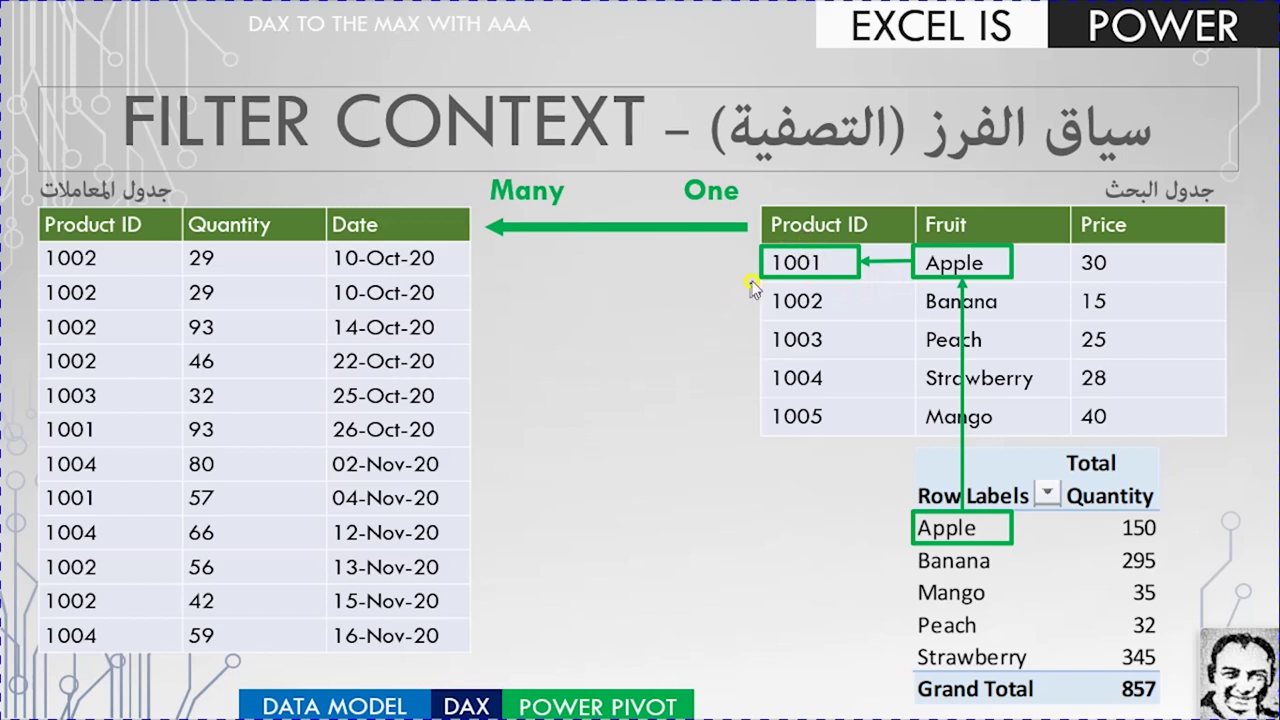
pyautogui.click(527, 256)
pyautogui.click(530, 261)
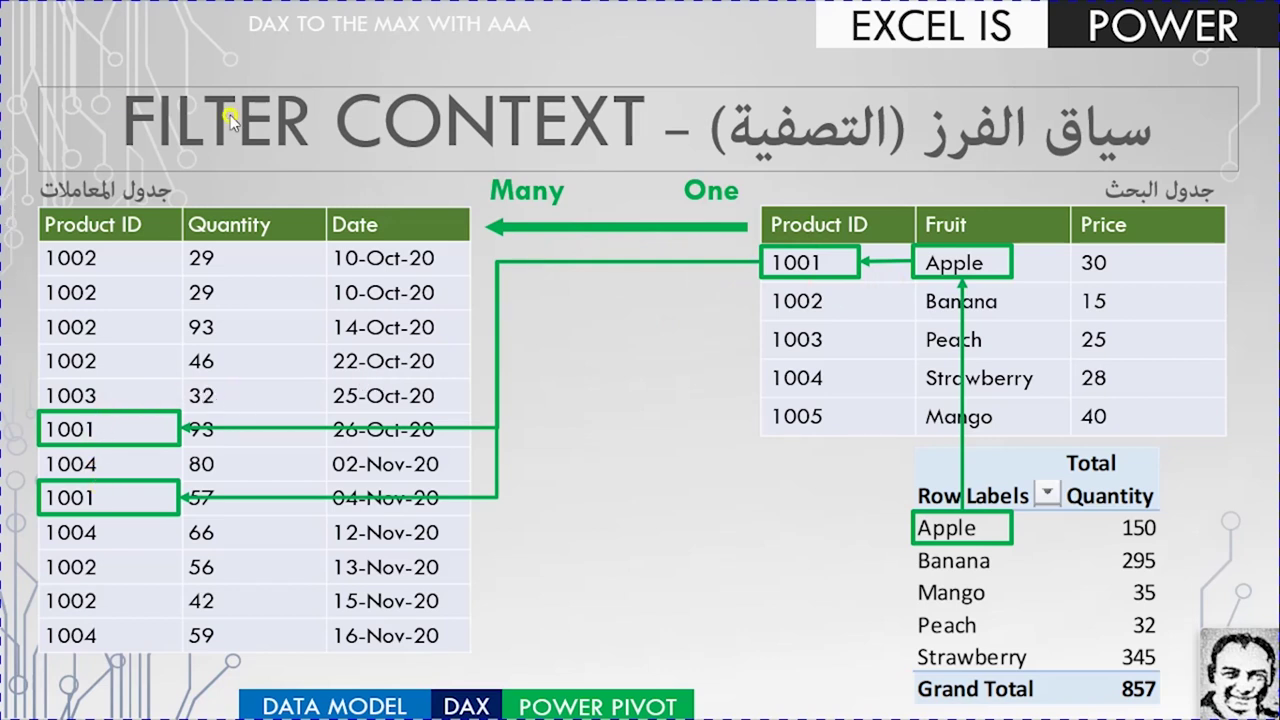
pyautogui.click(10, 298)
pyautogui.click(374, 384)
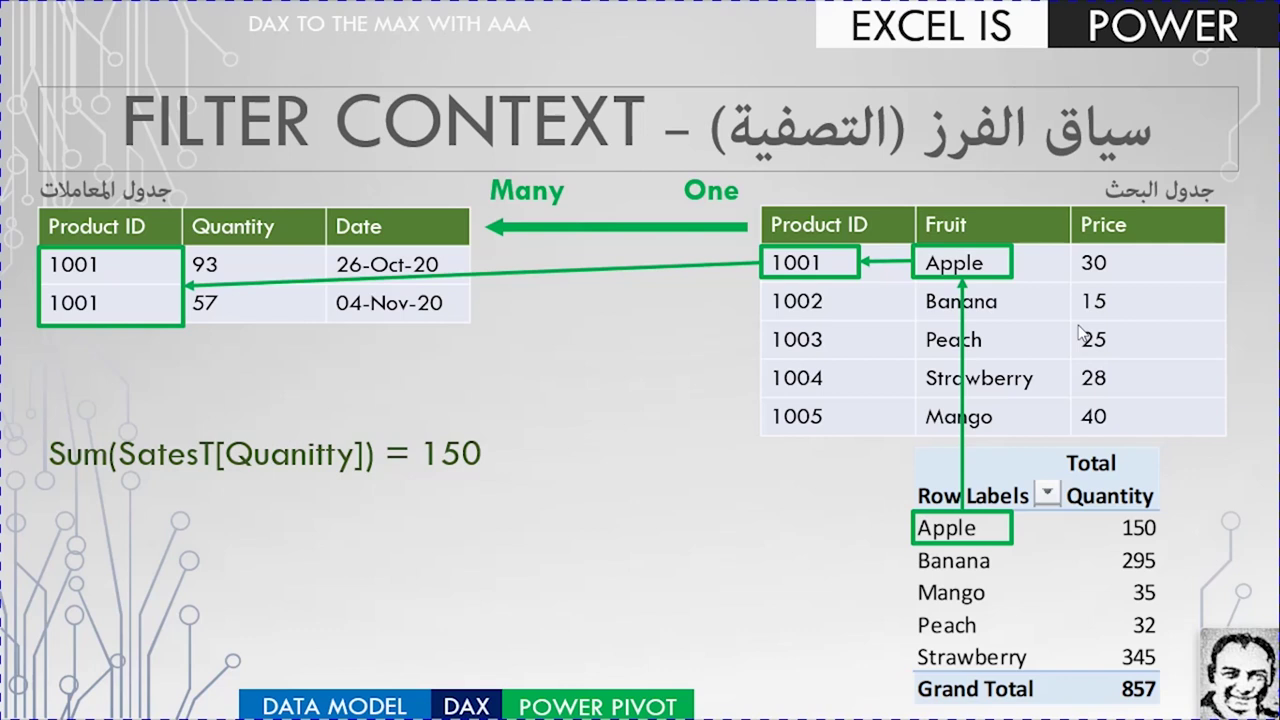
# Advance past the Filter Context slide to leave the slideshow
pyautogui.click(1080, 333)
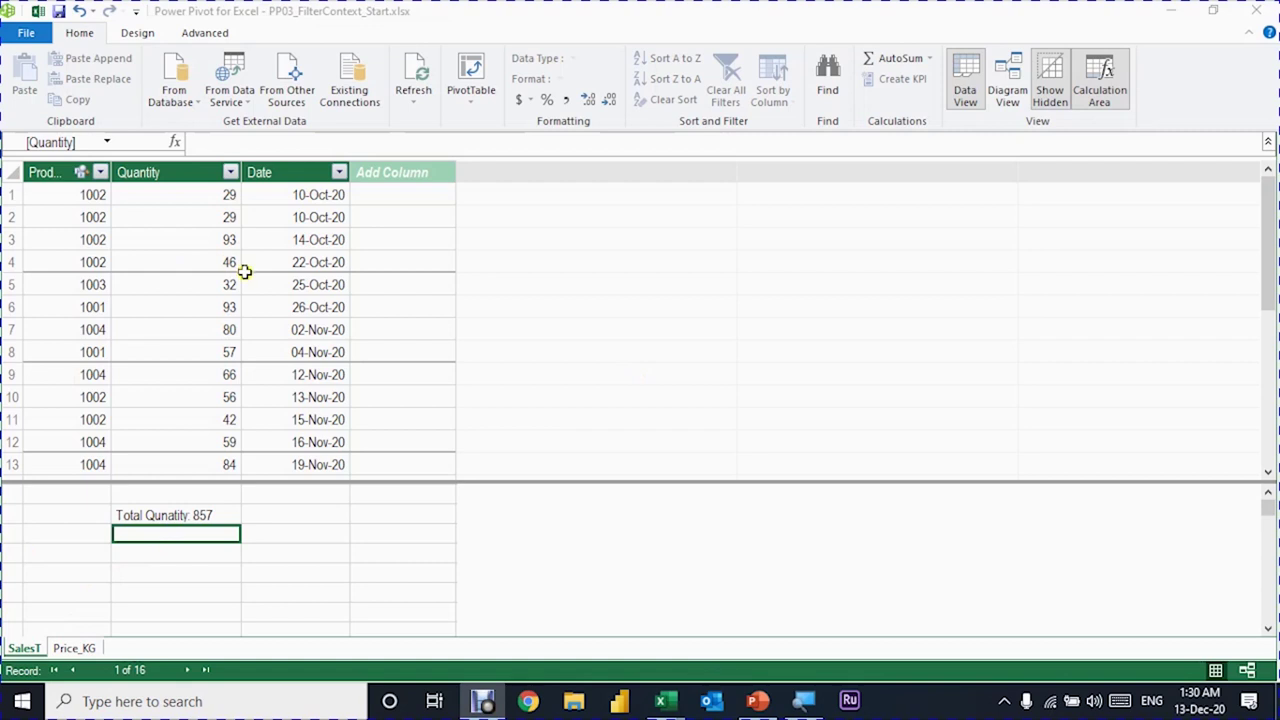
pyautogui.click(76, 648)
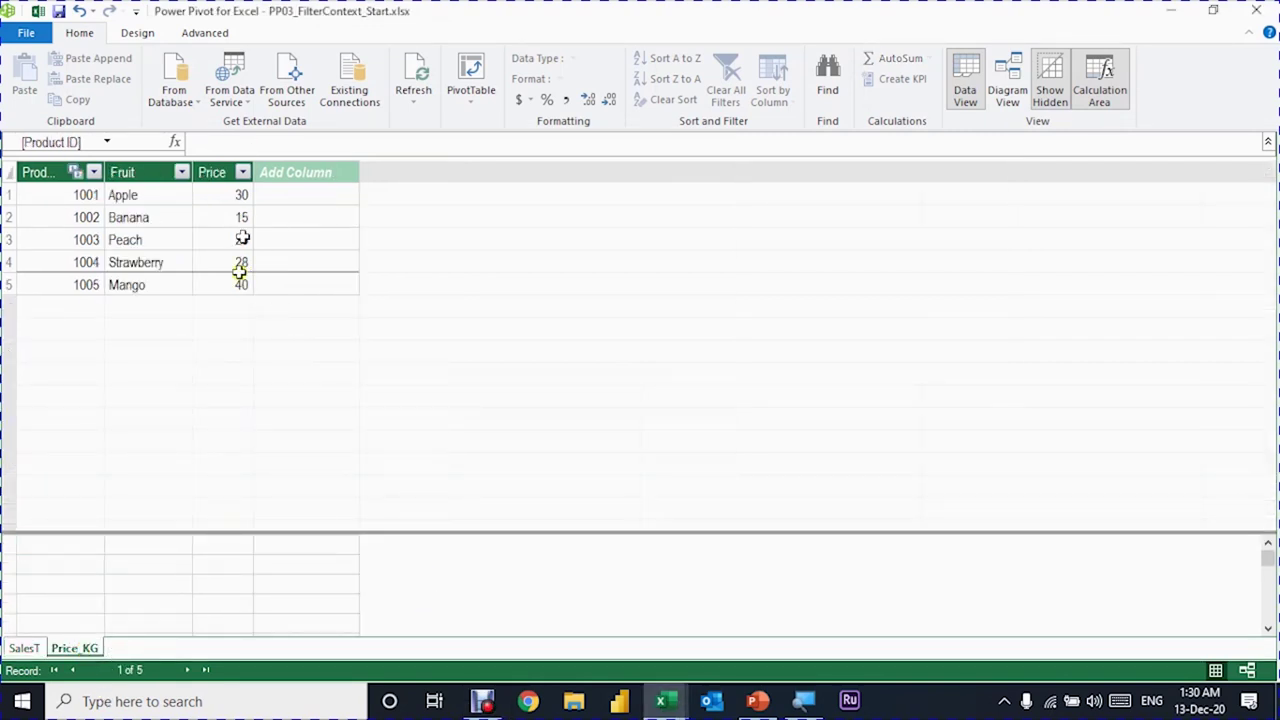
pyautogui.click(12, 648)
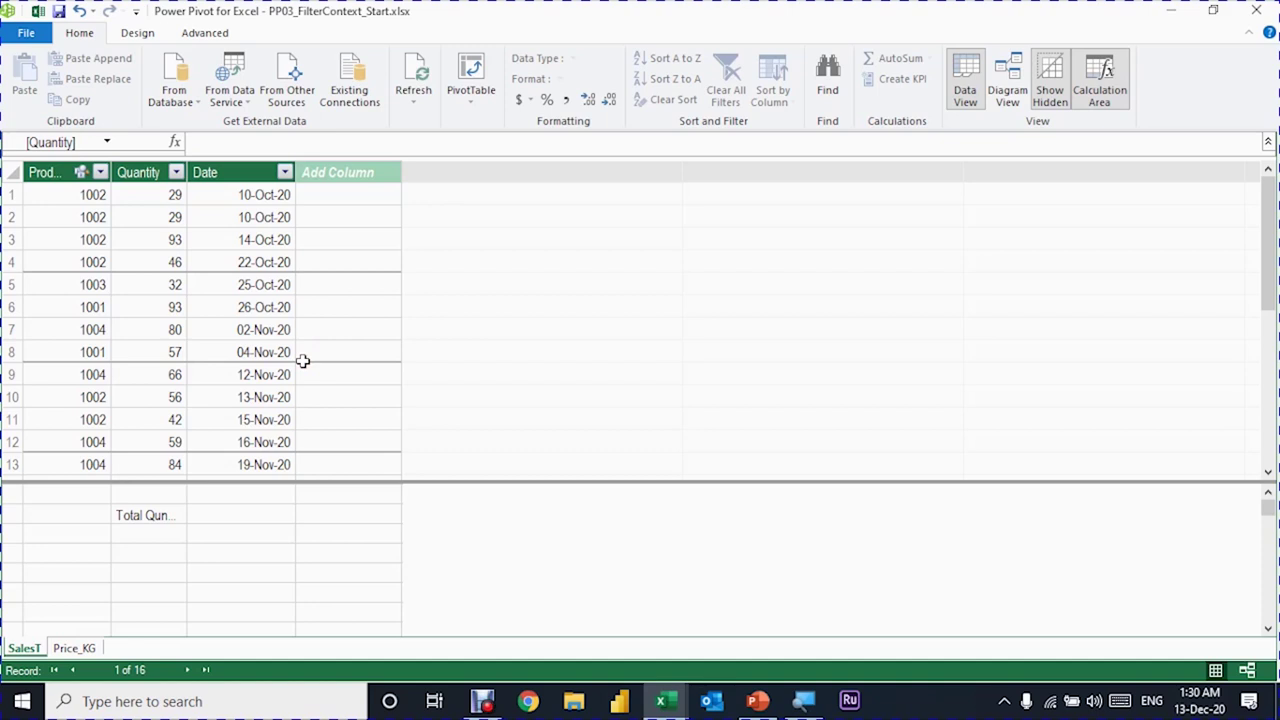
pyautogui.moveTo(208, 176); pyautogui.dragTo(232, 180)
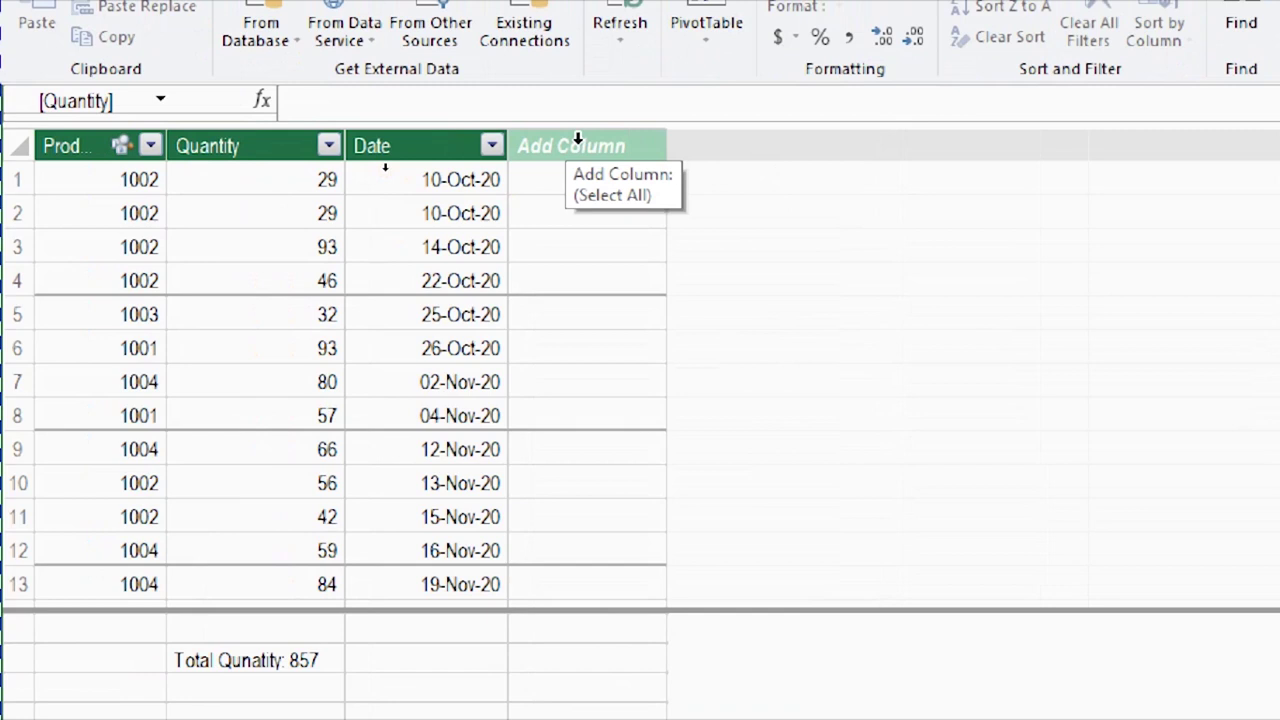
# Name the new SalesT column Price
pyautogui.doubleClick(578, 142)
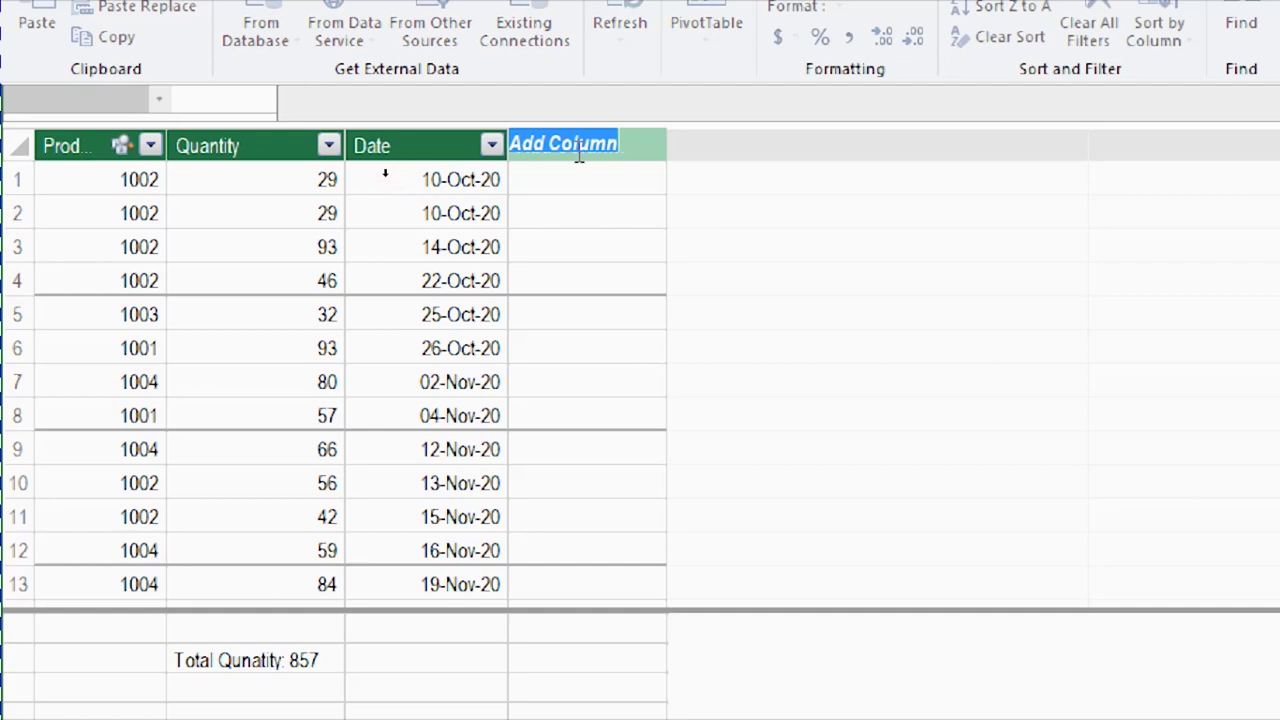
pyautogui.write('Price')
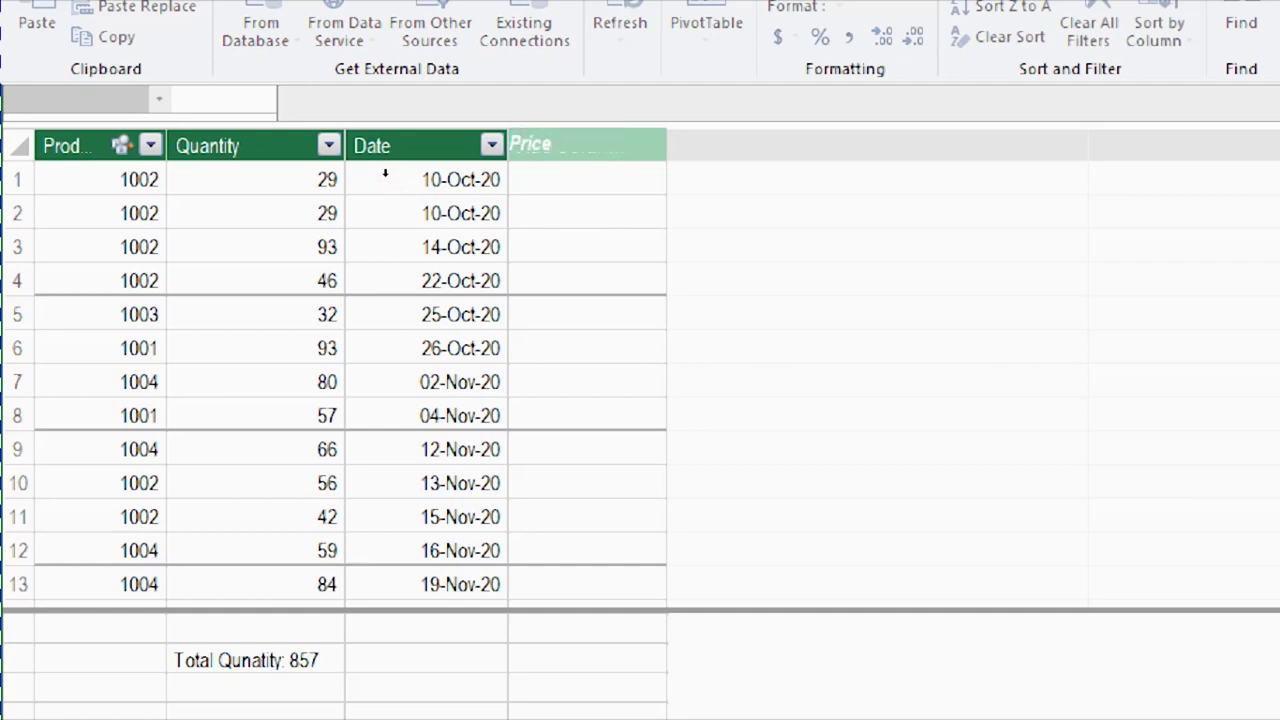
pyautogui.press('Return')
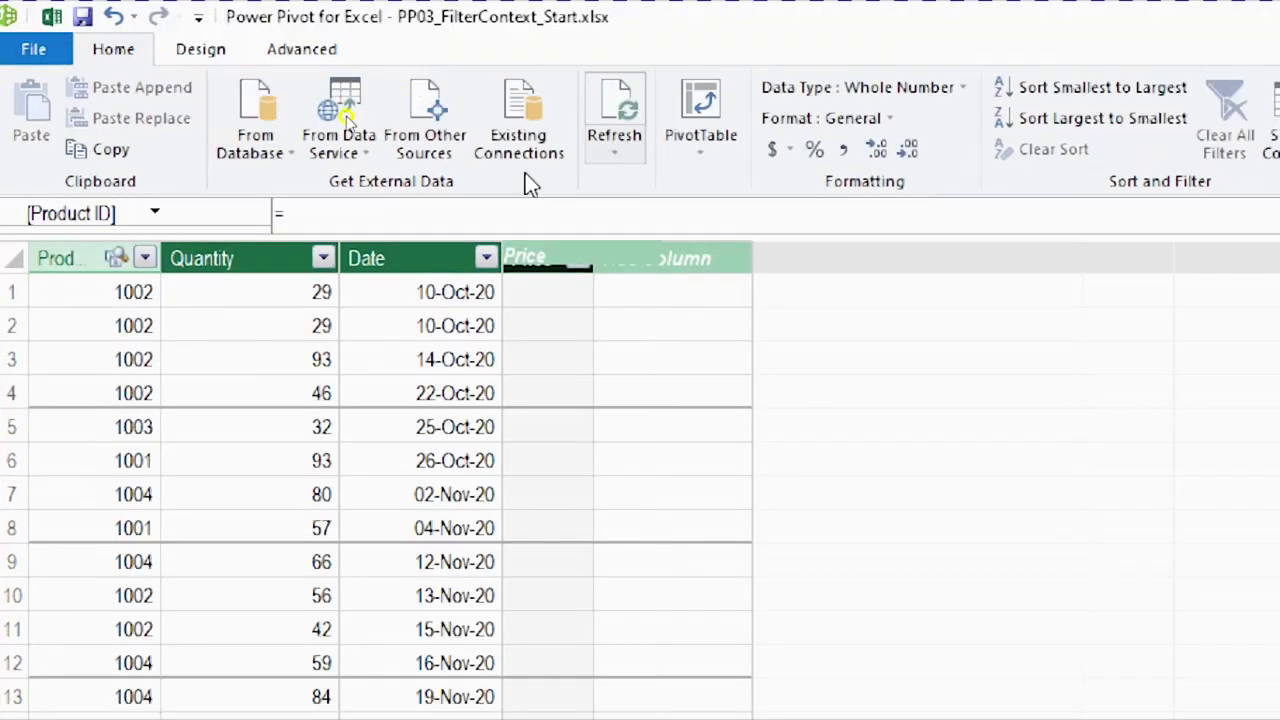
# Fill the Price column with =RELATED(Price_KG[Price]), giving prices like 15, 25, 30, 28
pyautogui.click(300, 212)
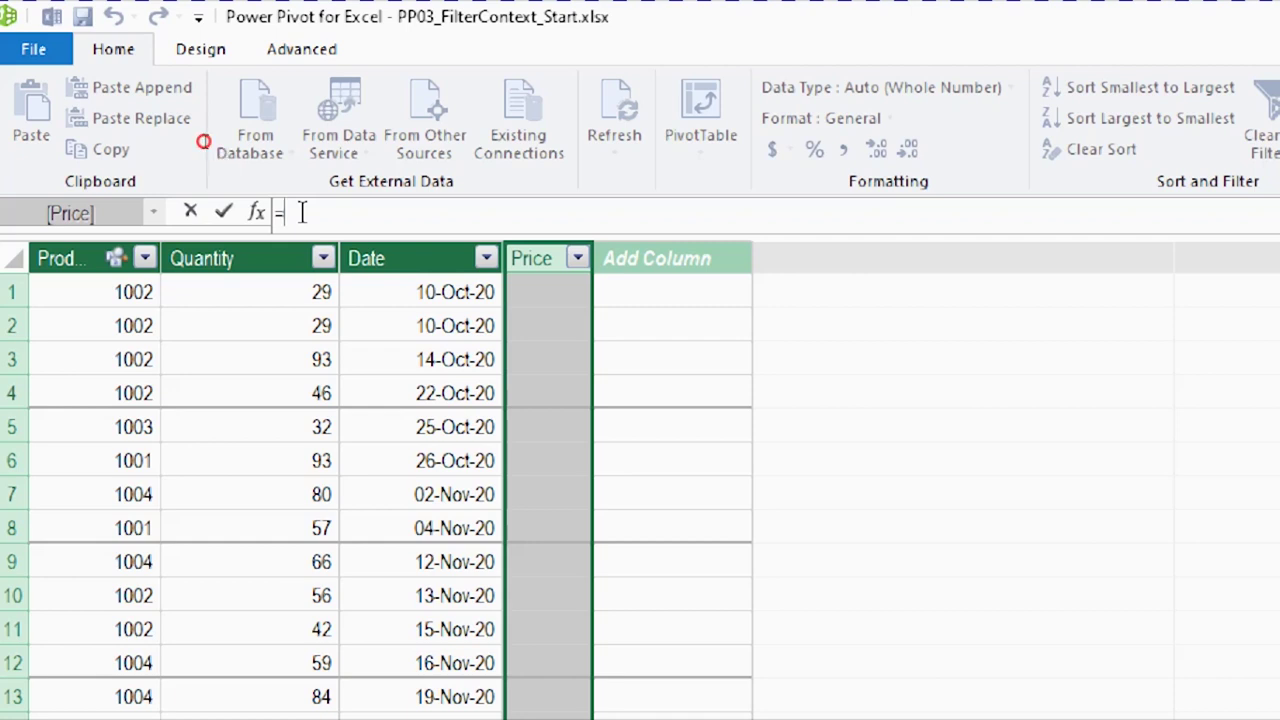
pyautogui.write('R')
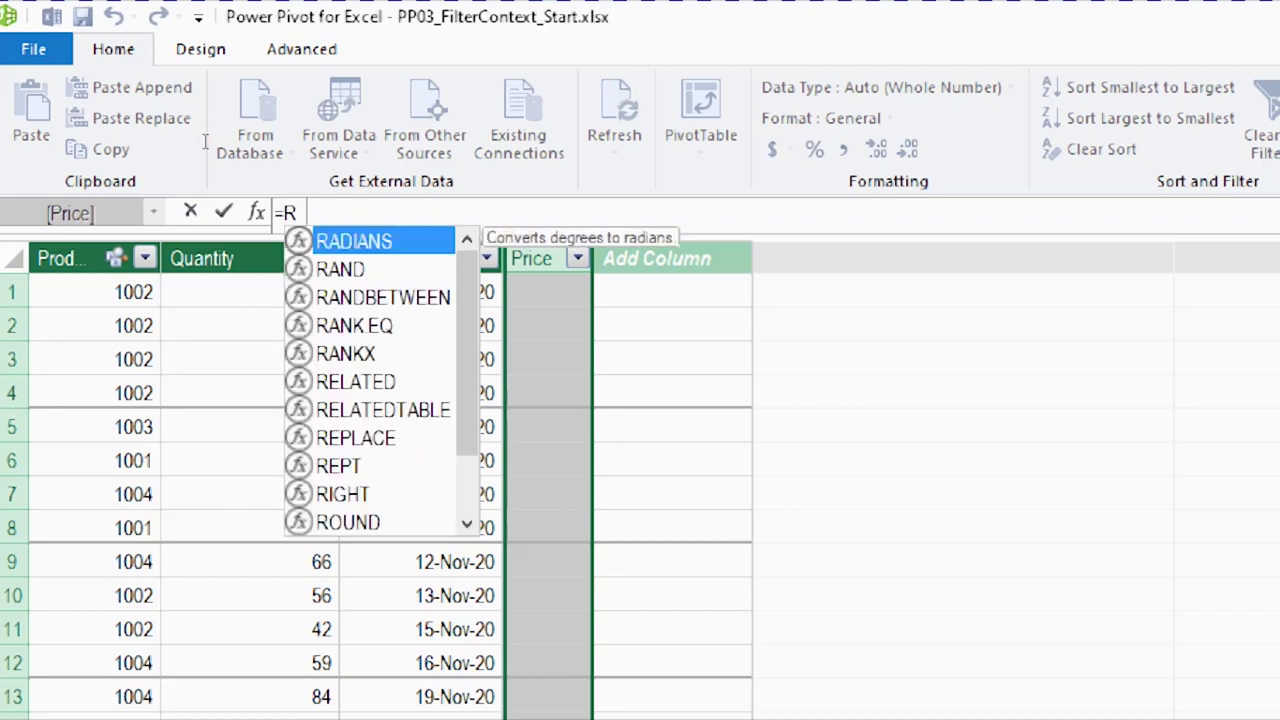
pyautogui.write('elat')
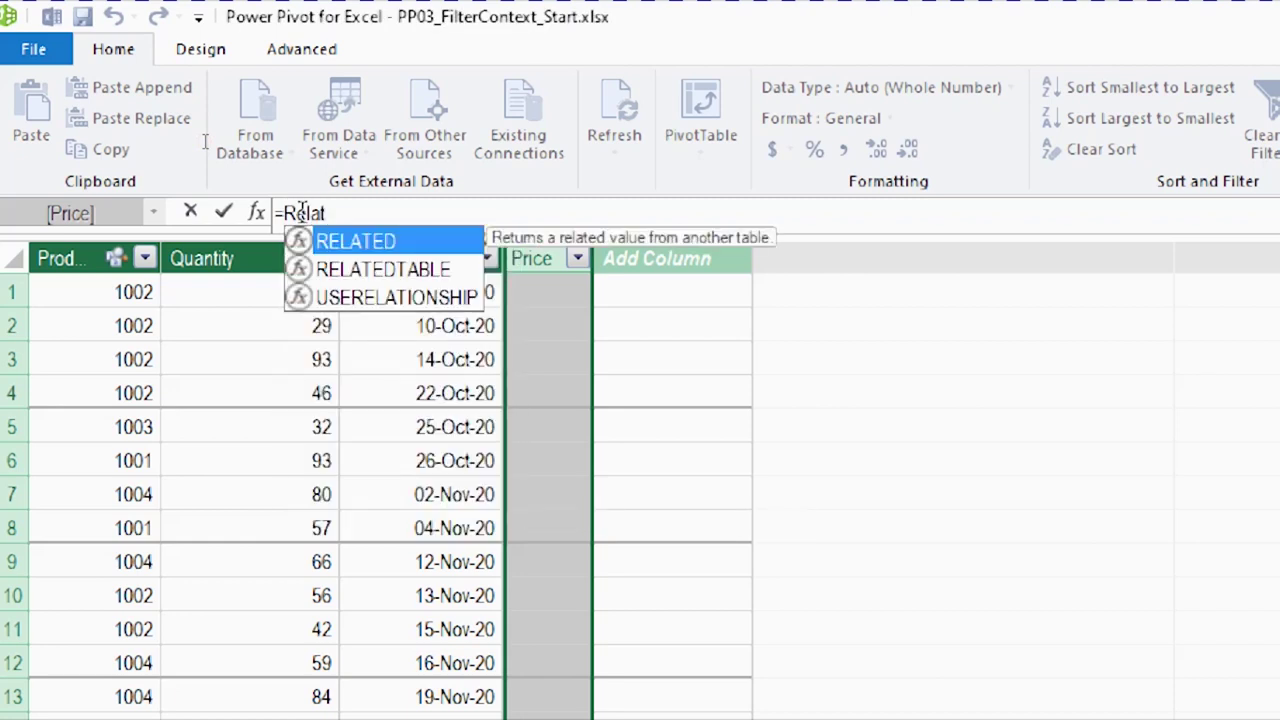
pyautogui.press('Tab')
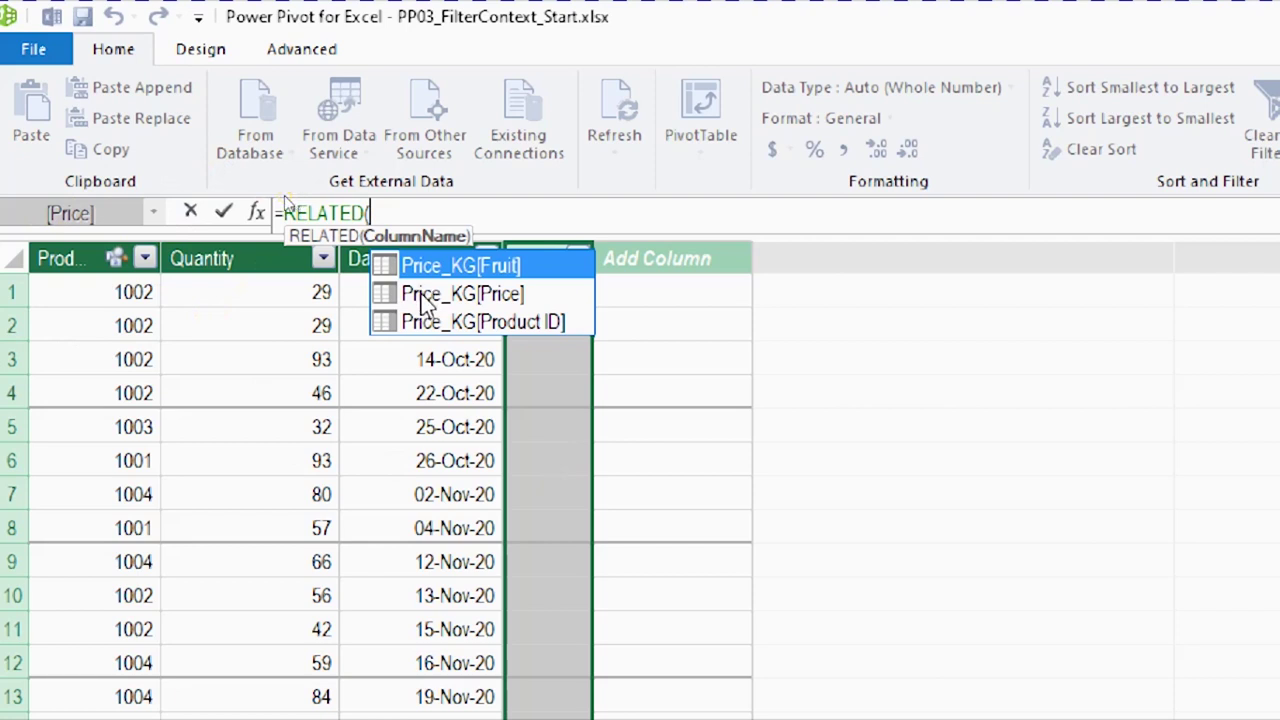
pyautogui.click(425, 297)
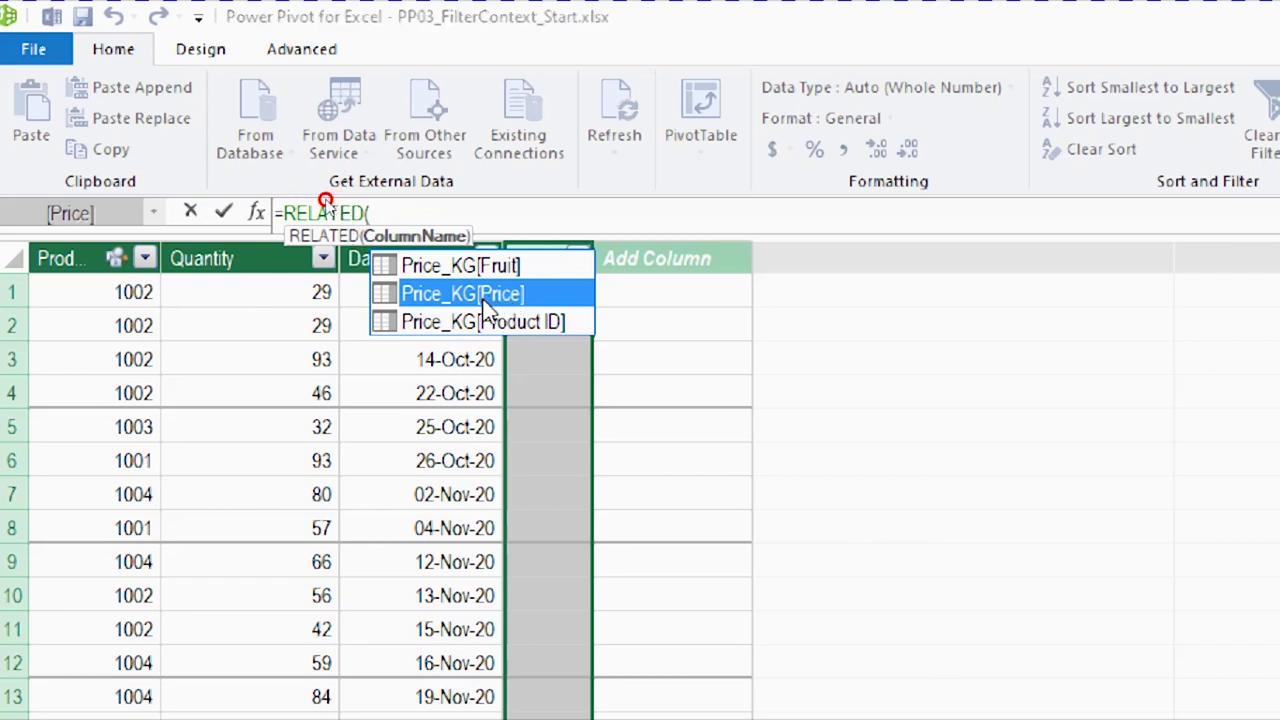
pyautogui.doubleClick(484, 300)
pyautogui.write(')')
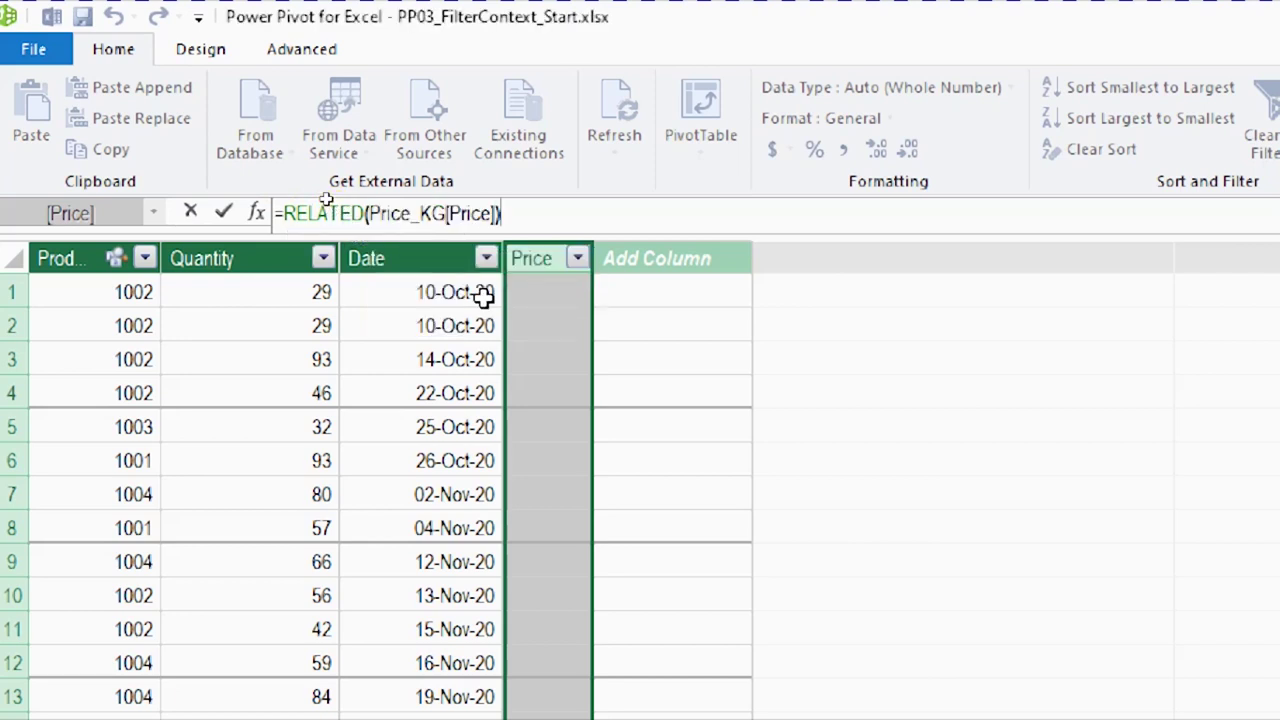
pyautogui.press('Return')
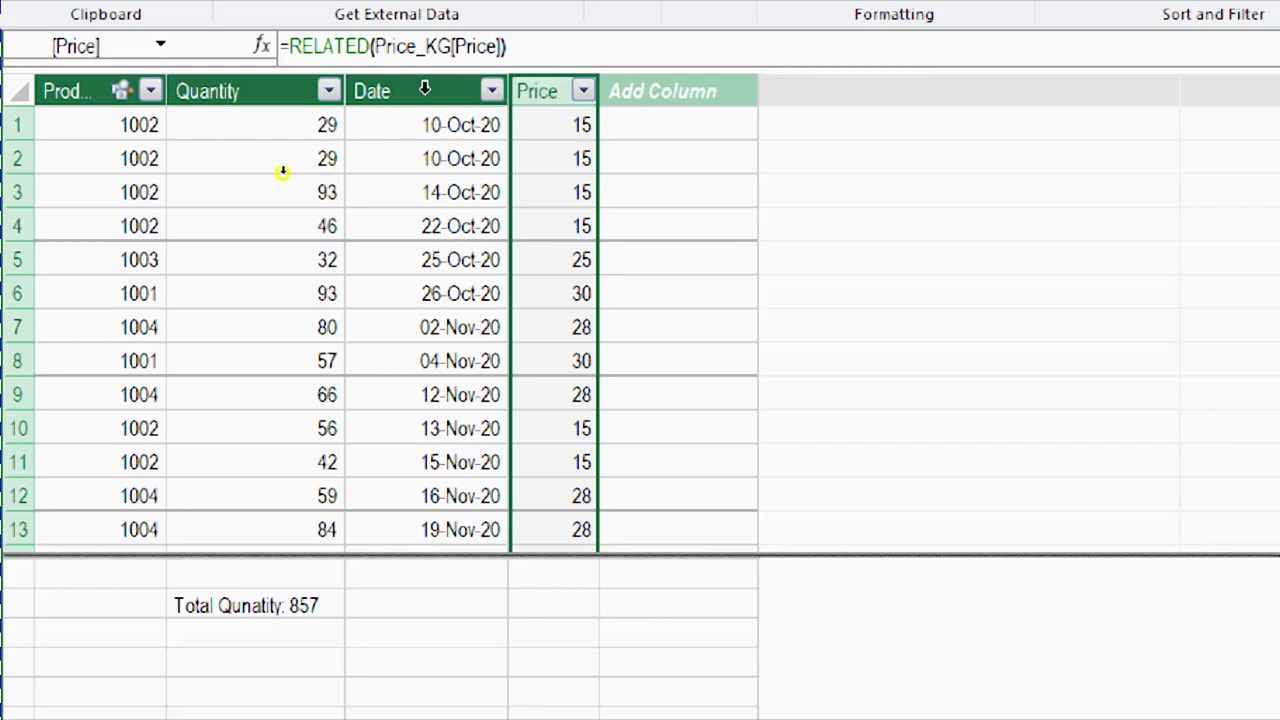
# Change the column formula to =RELATED(Price_KG[Price])*SalesT[Quantity]
pyautogui.click(535, 45)
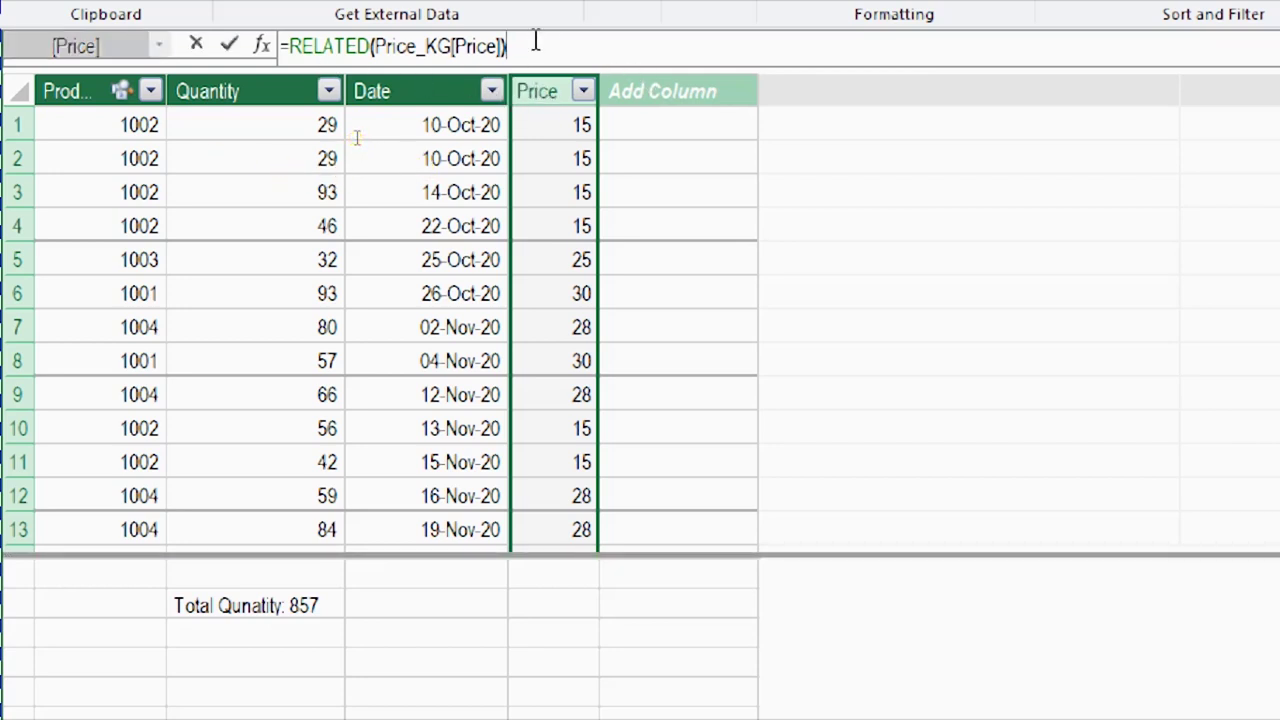
pyautogui.write('*')
pyautogui.click(225, 91)
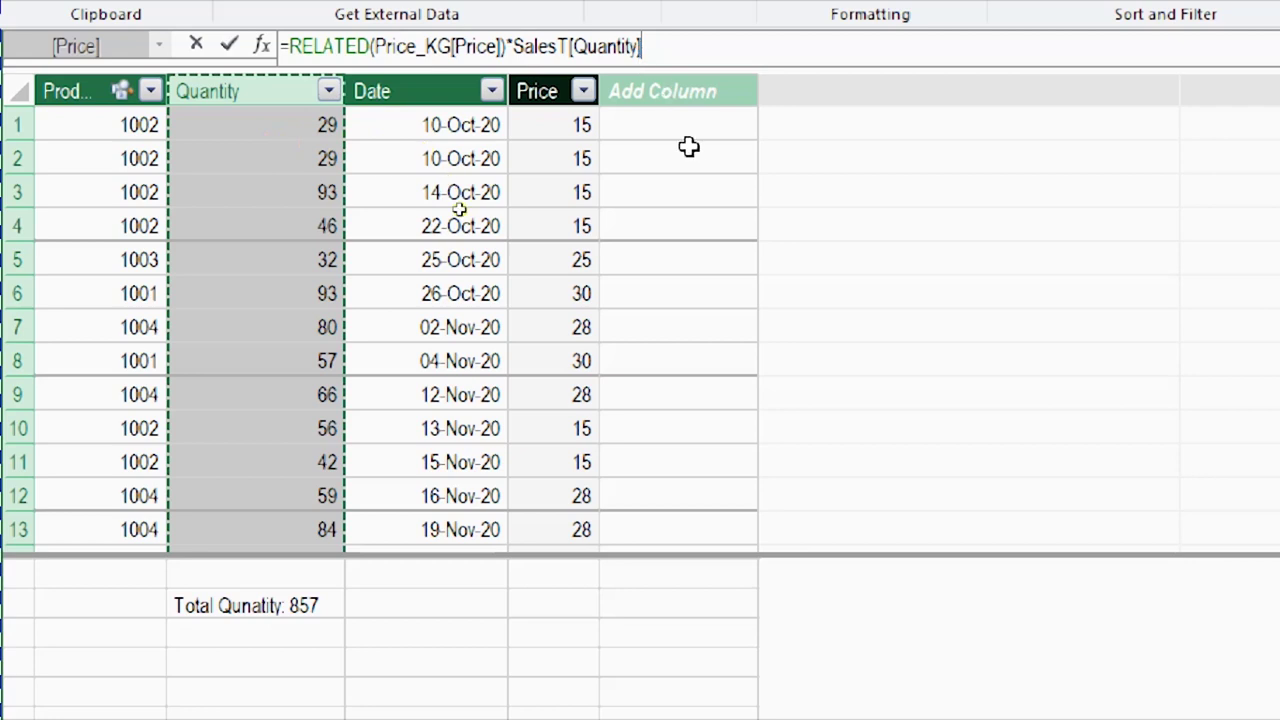
pyautogui.press('Return')
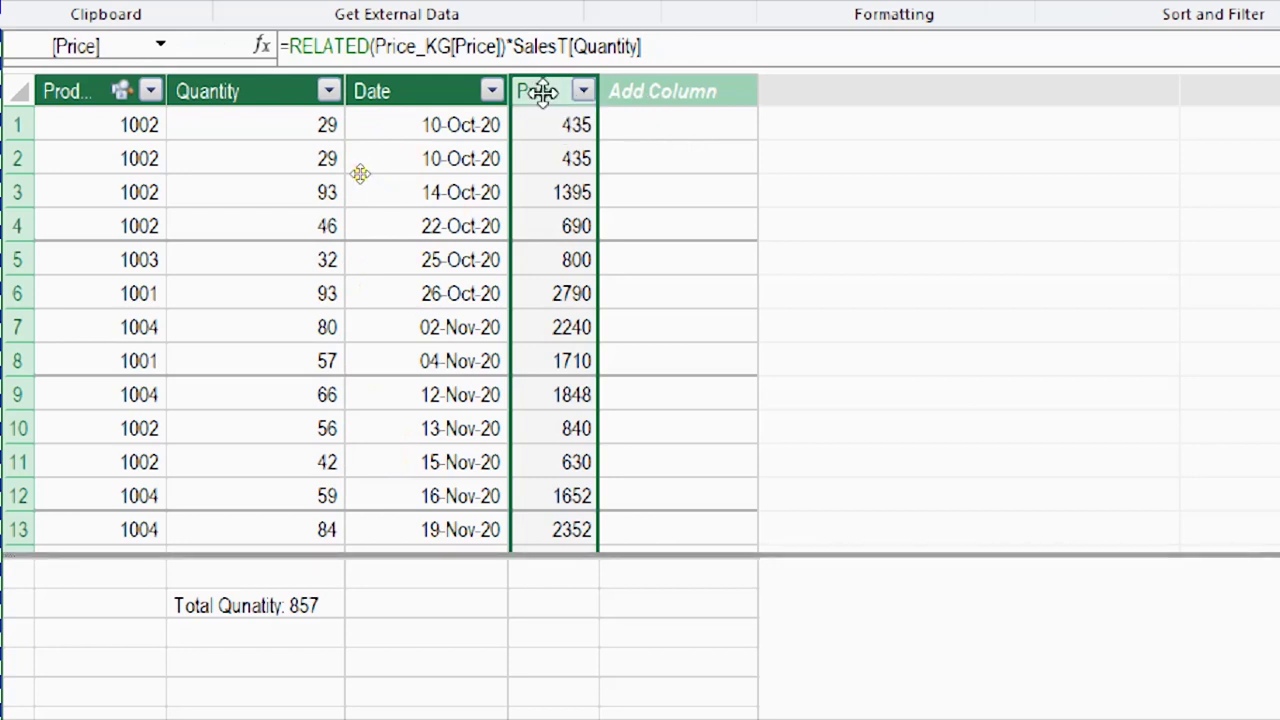
# Rename the calculated column to Revenue and widen it to show the full name
pyautogui.doubleClick(535, 90)
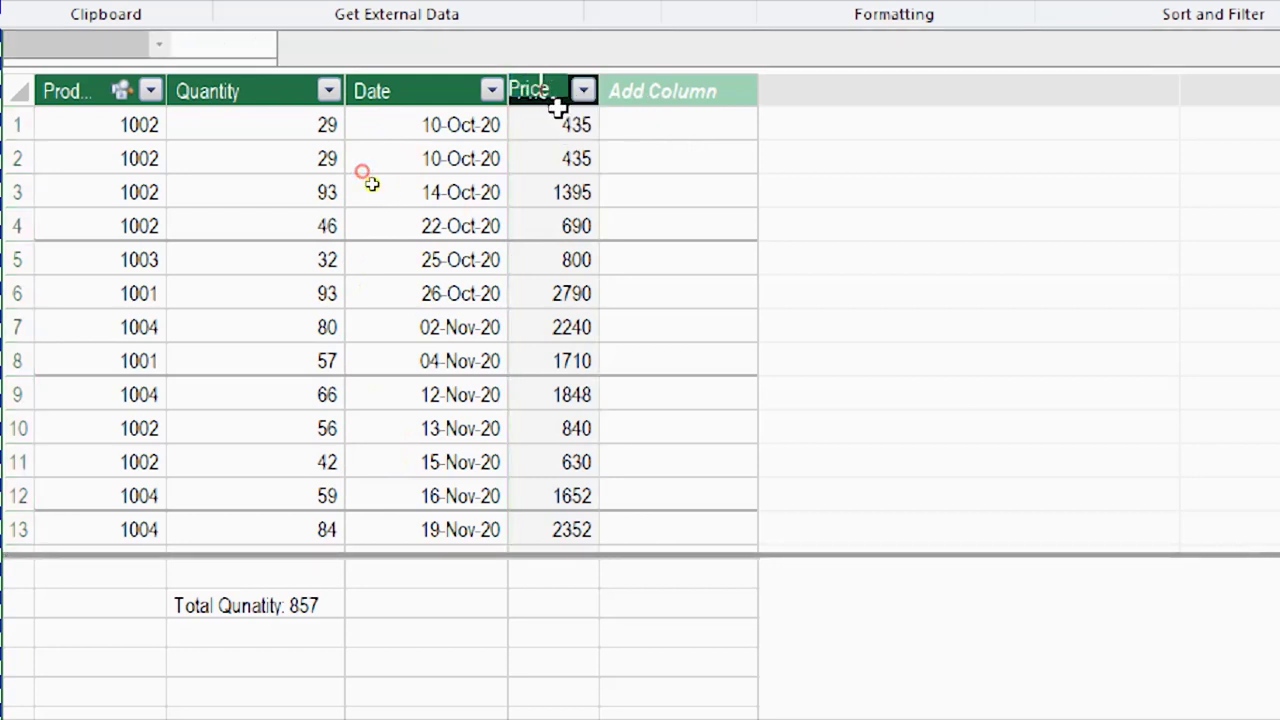
pyautogui.hotkey('ctrl', 'a')
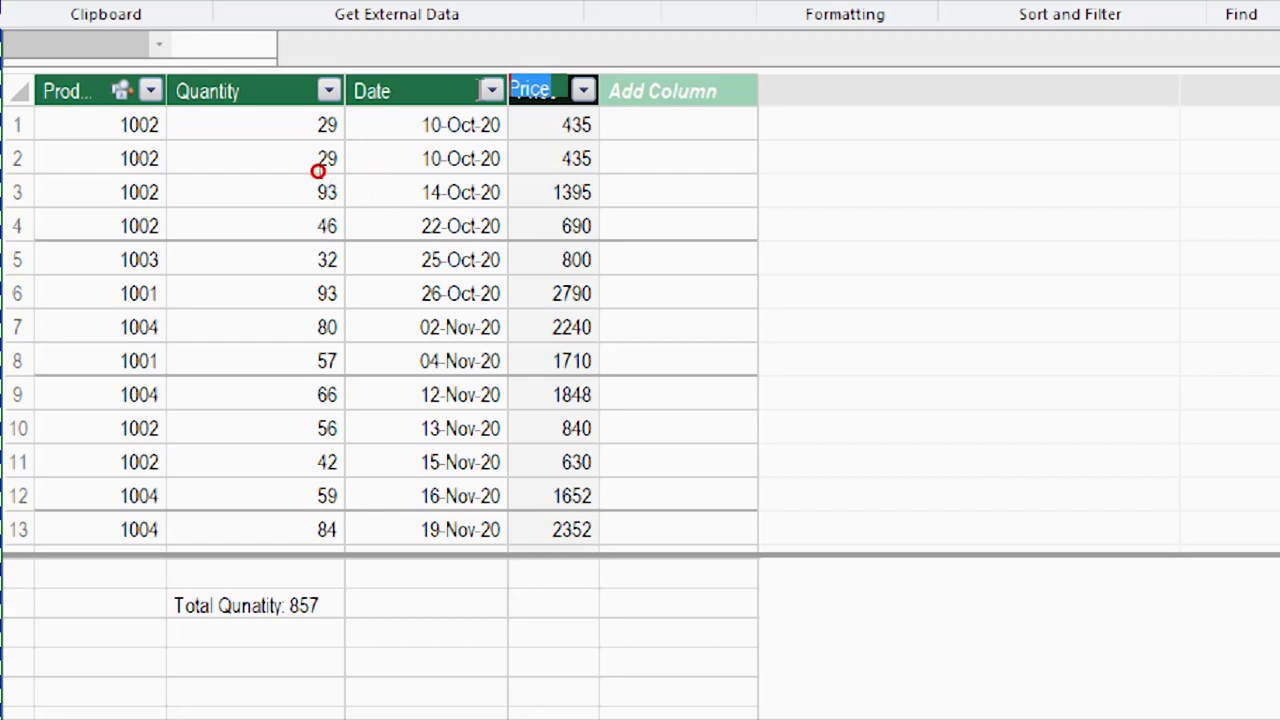
pyautogui.write('Reven')
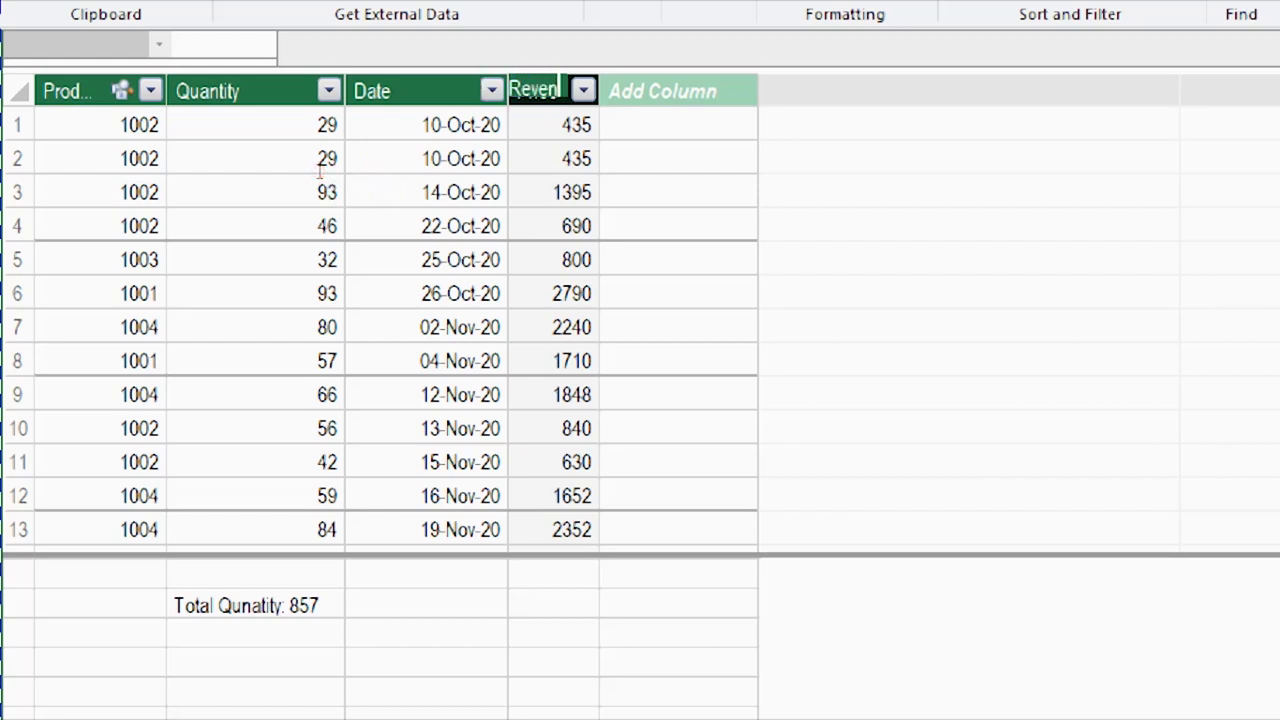
pyautogui.write('ue')
pyautogui.press('Return')
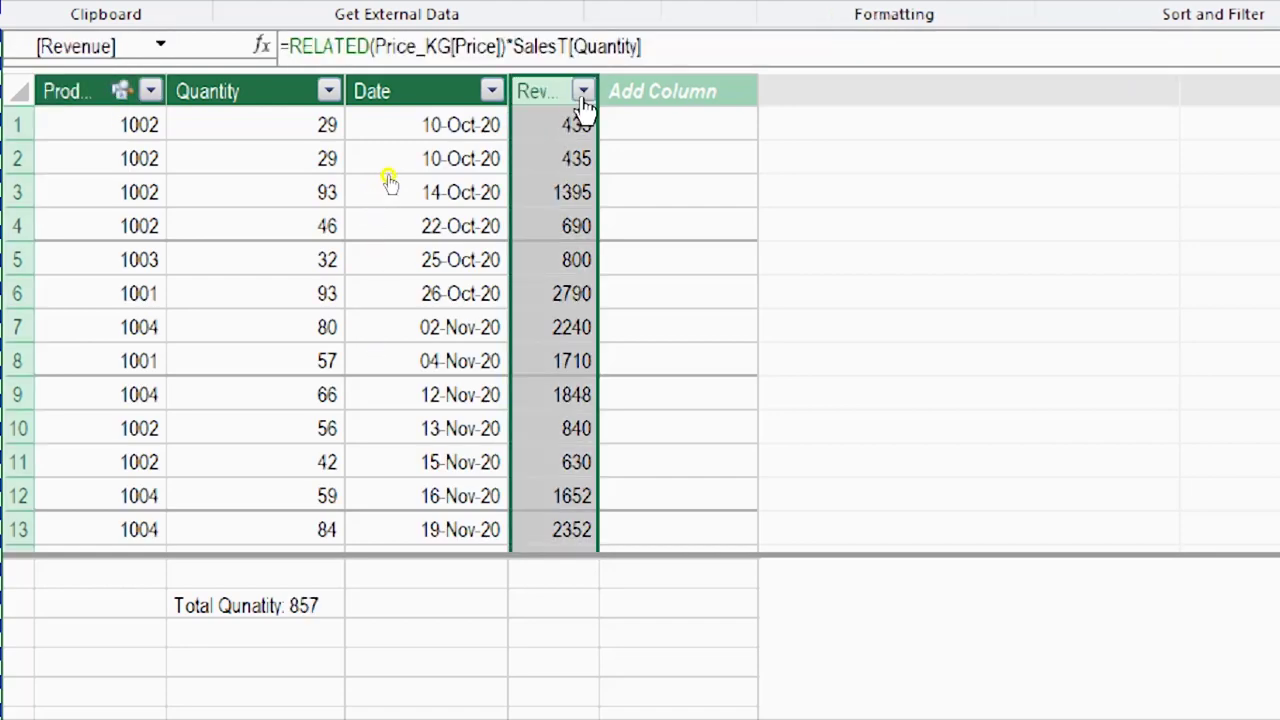
pyautogui.moveTo(640, 91); pyautogui.dragTo(642, 91)
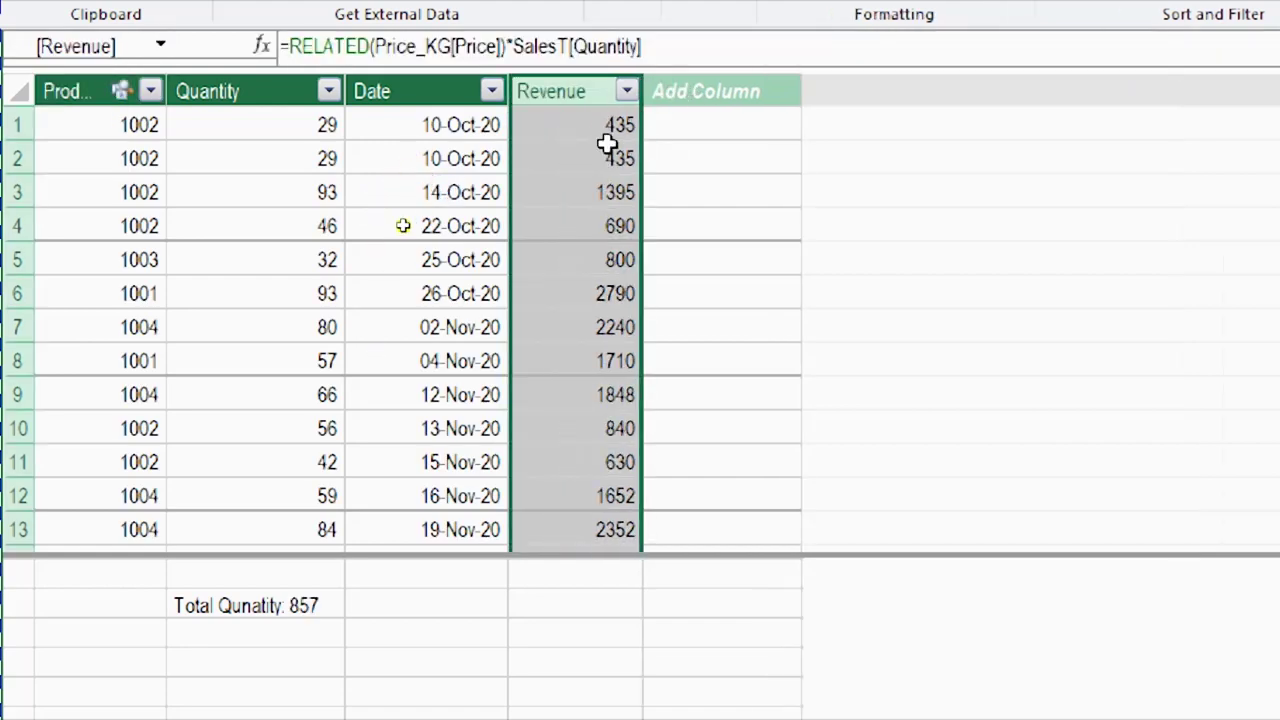
pyautogui.click(240, 607)
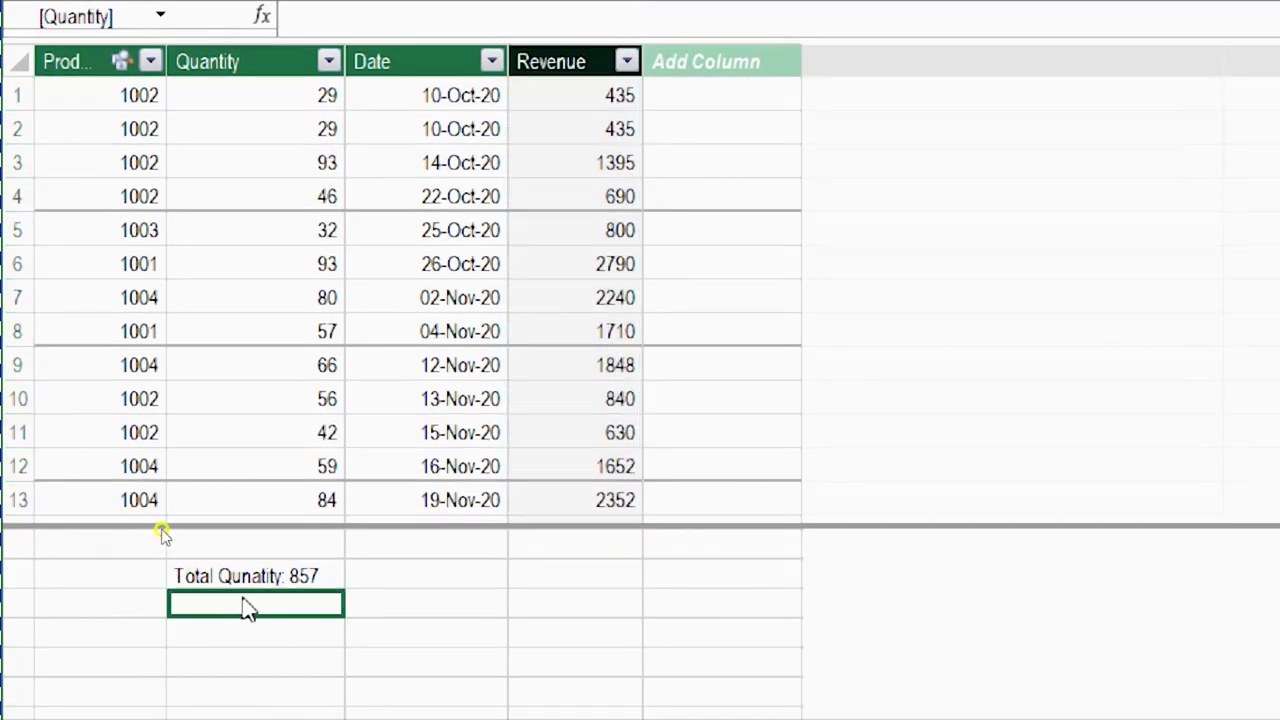
# Create Total Revenue_AC:=SUM(SalesT[Revenue]) and format it as US dollars, showing $20,785
pyautogui.write('Total')
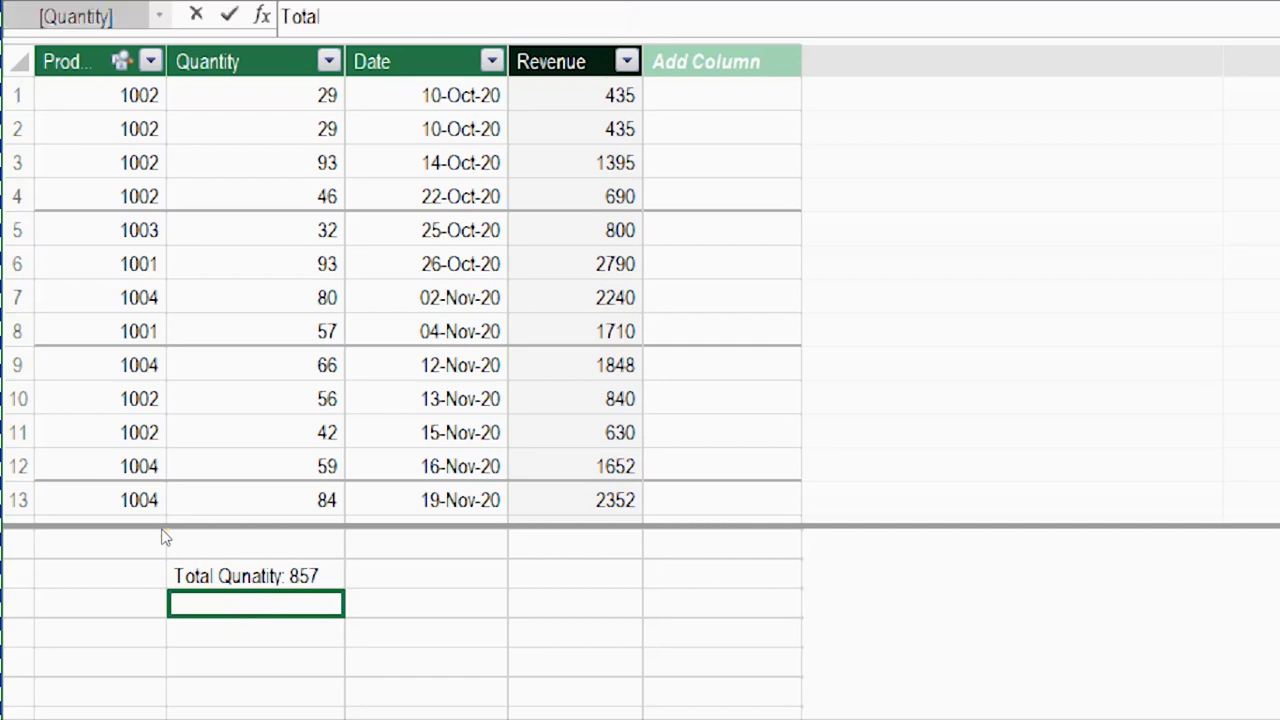
pyautogui.write(' Revenue')
pyautogui.write('_AC')
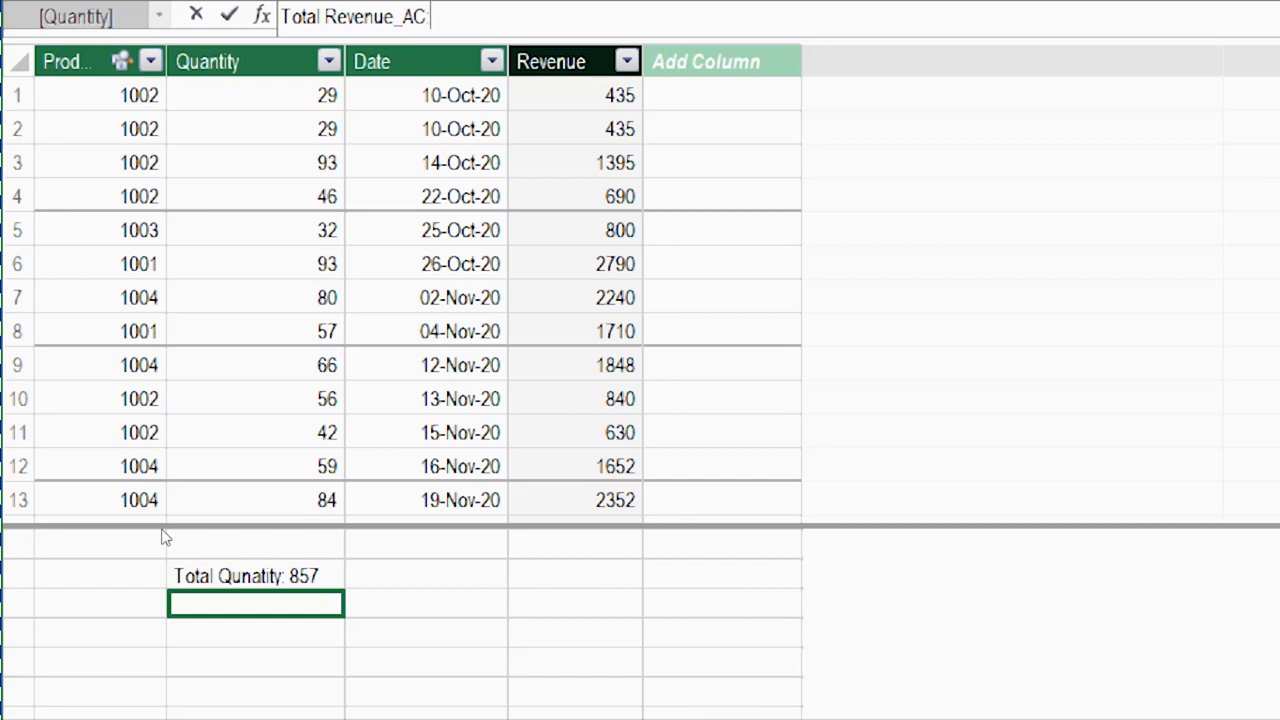
pyautogui.write(':=')
pyautogui.write('s')
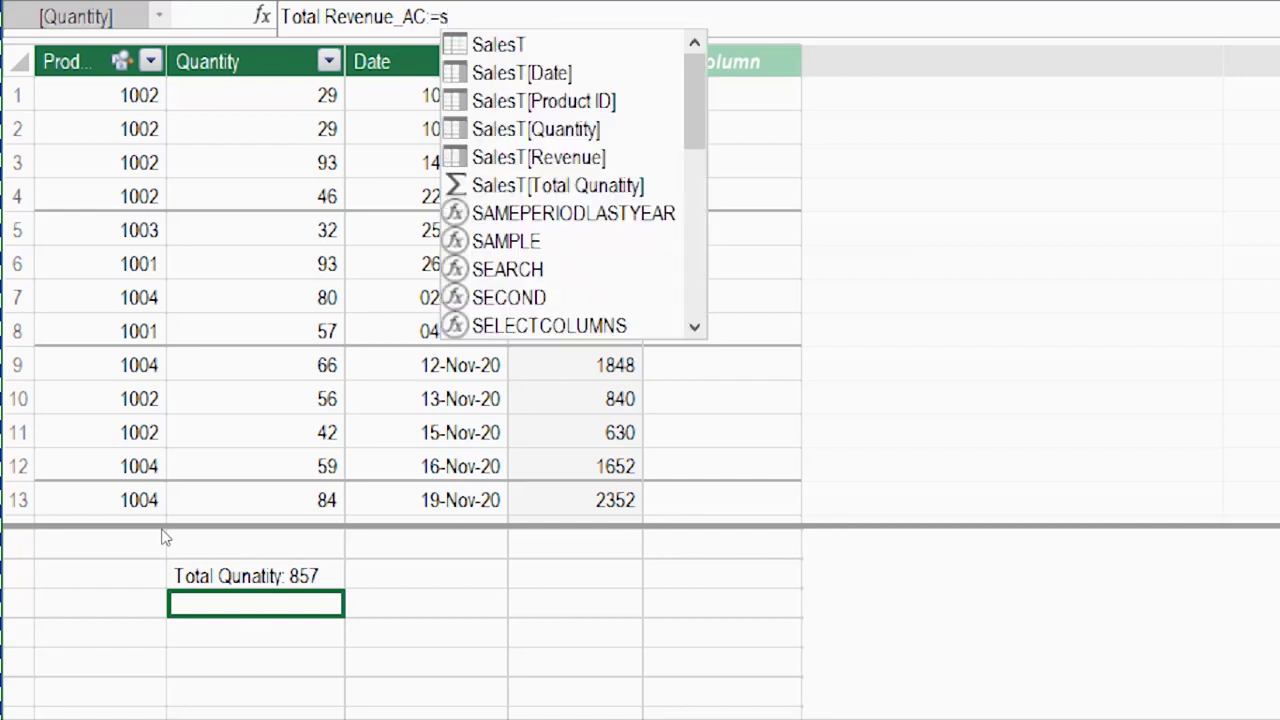
pyautogui.write('um')
pyautogui.press('Tab')
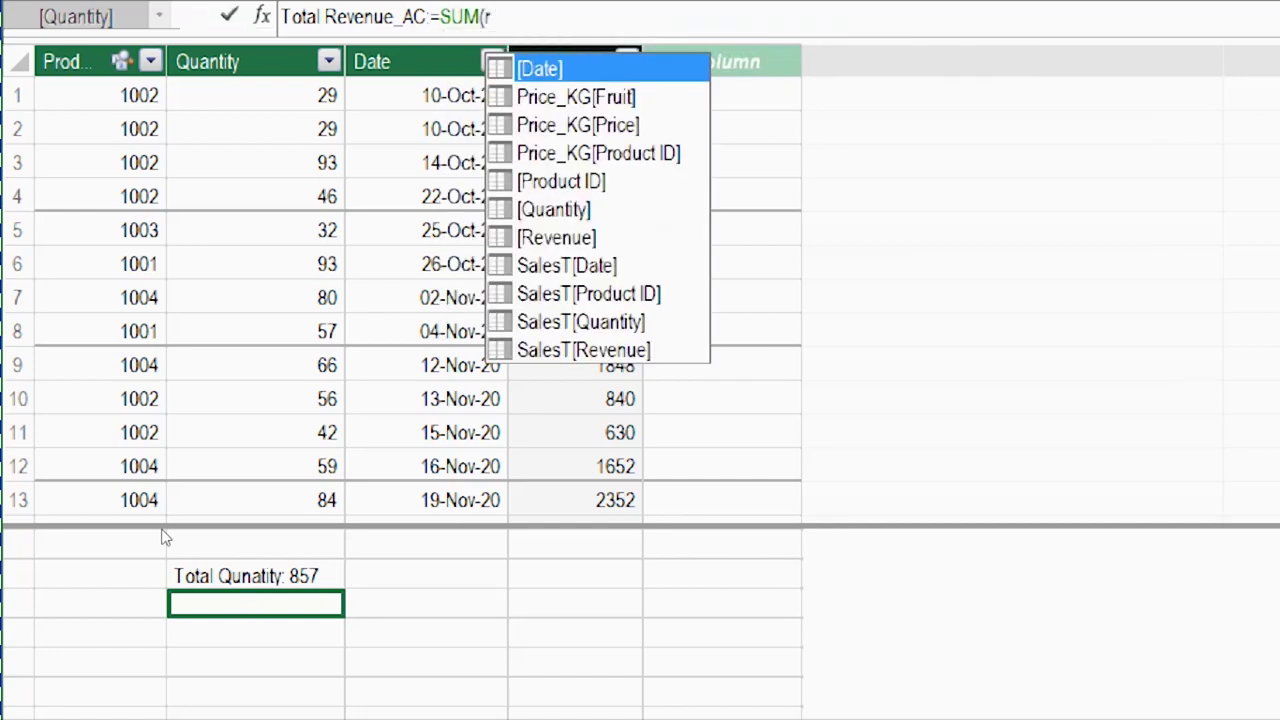
pyautogui.write('r')
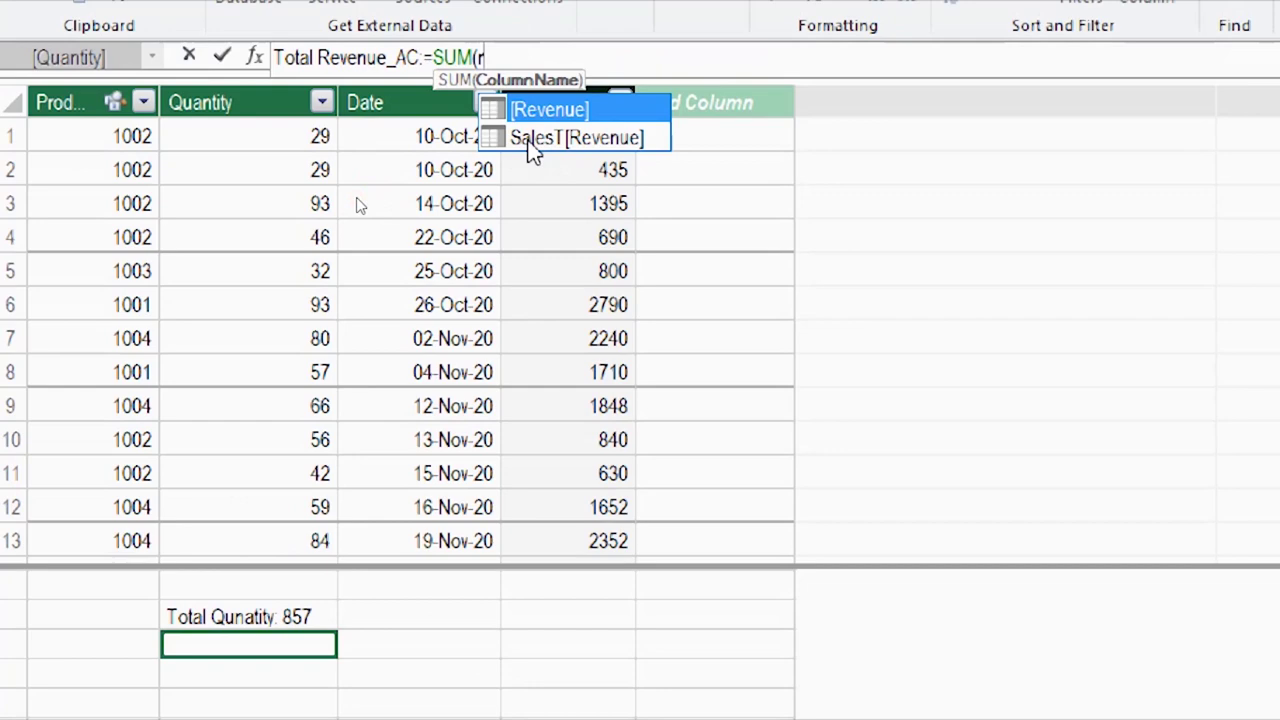
pyautogui.click(535, 140)
pyautogui.doubleClick(560, 139)
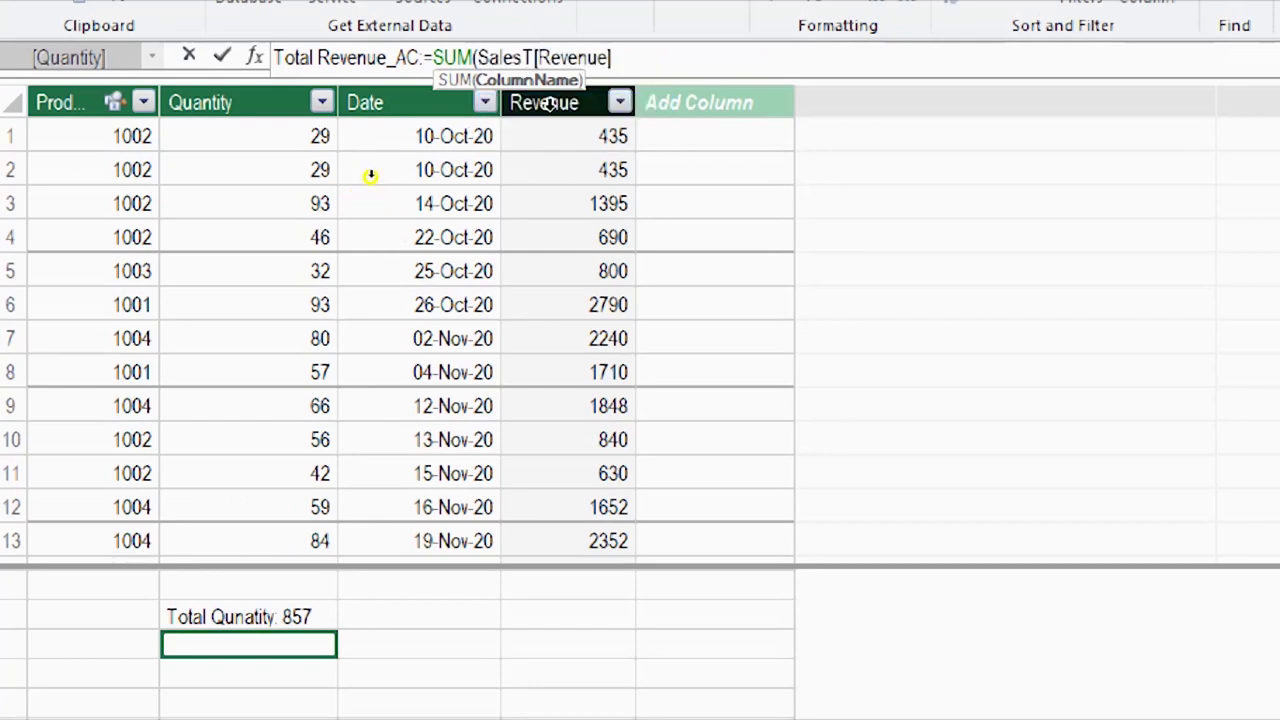
pyautogui.write(')')
pyautogui.press('Return')
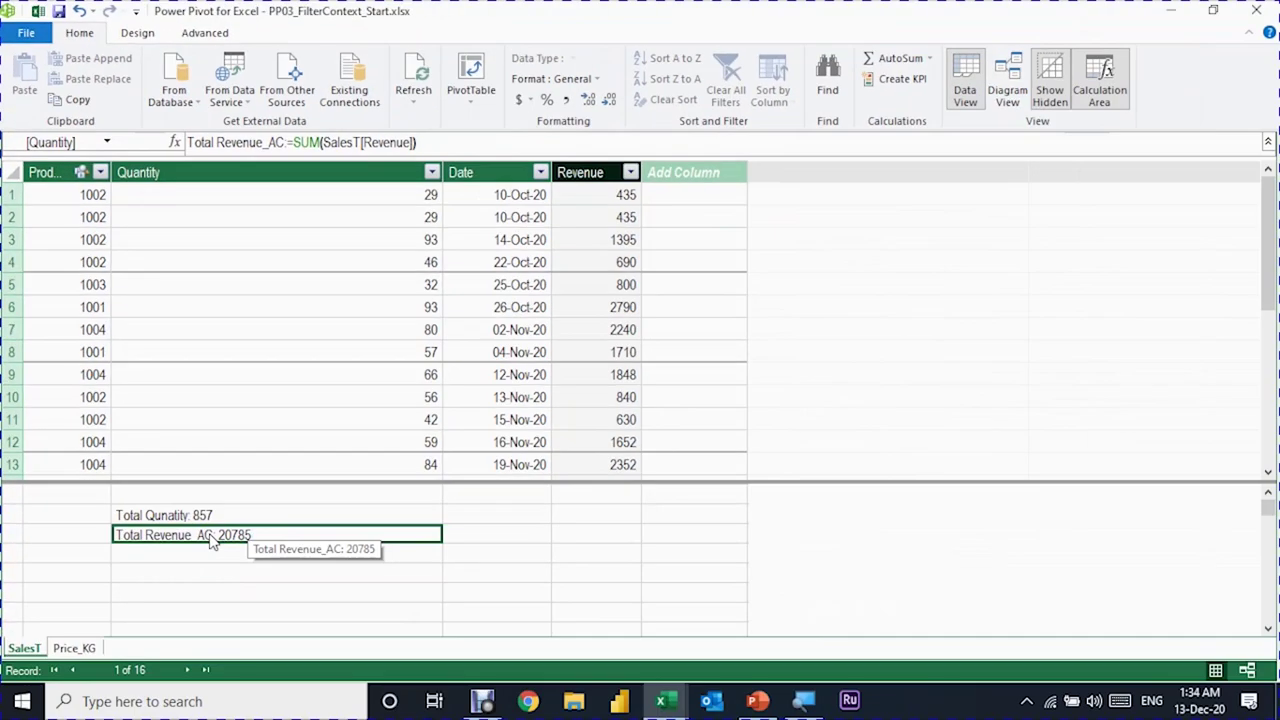
pyautogui.click(531, 101)
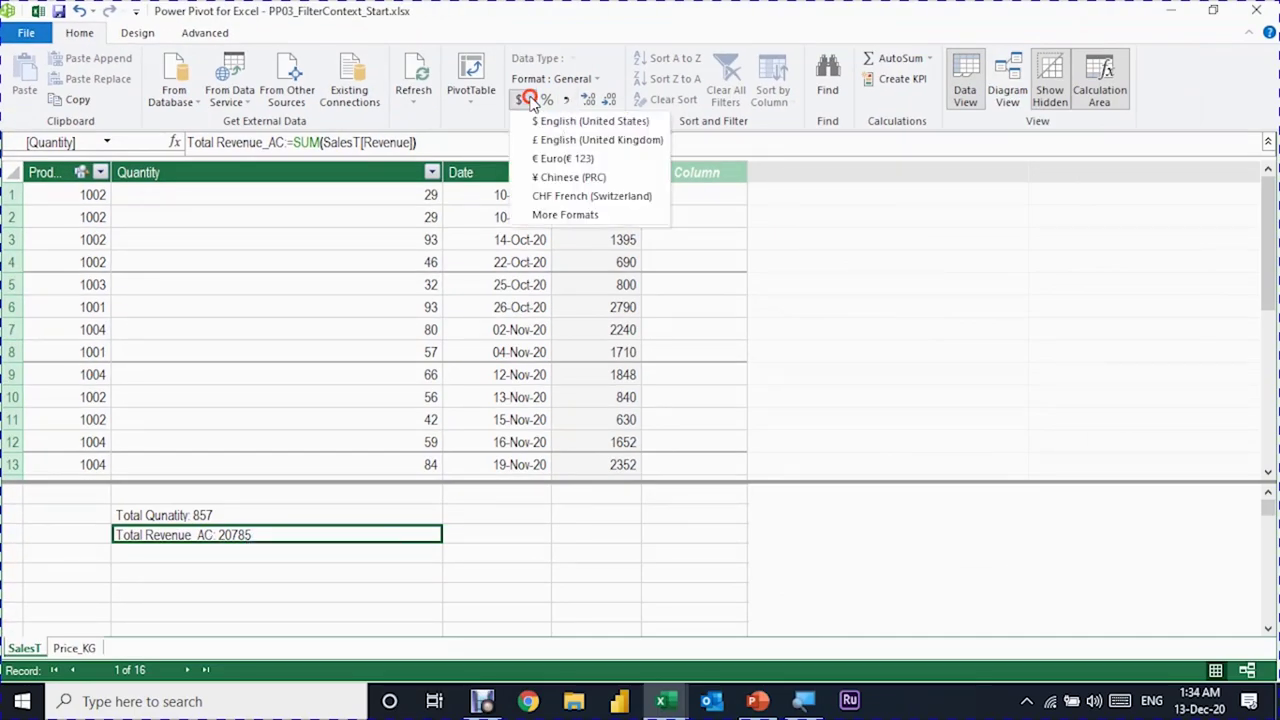
pyautogui.click(535, 119)
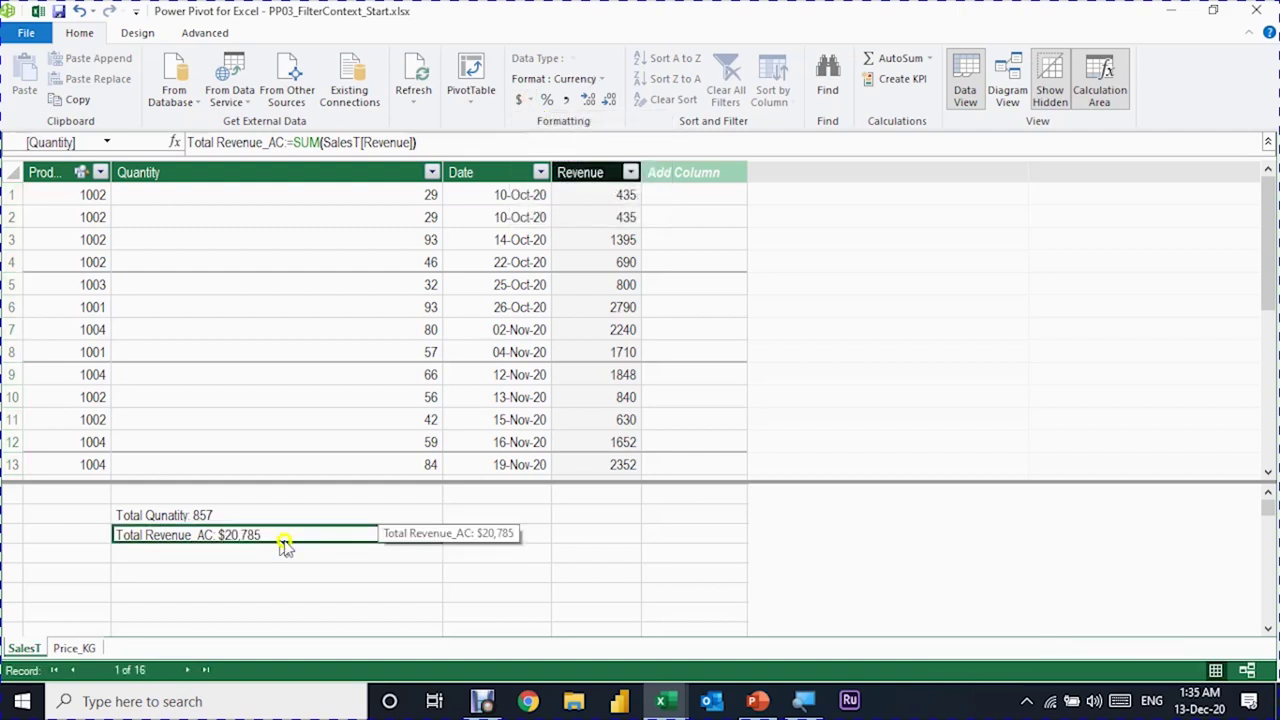
# Add Total Revenue_AC to the fruit pivot, giving a $20,785 grand total, then return to Power Pivot
pyautogui.moveTo(675, 712)
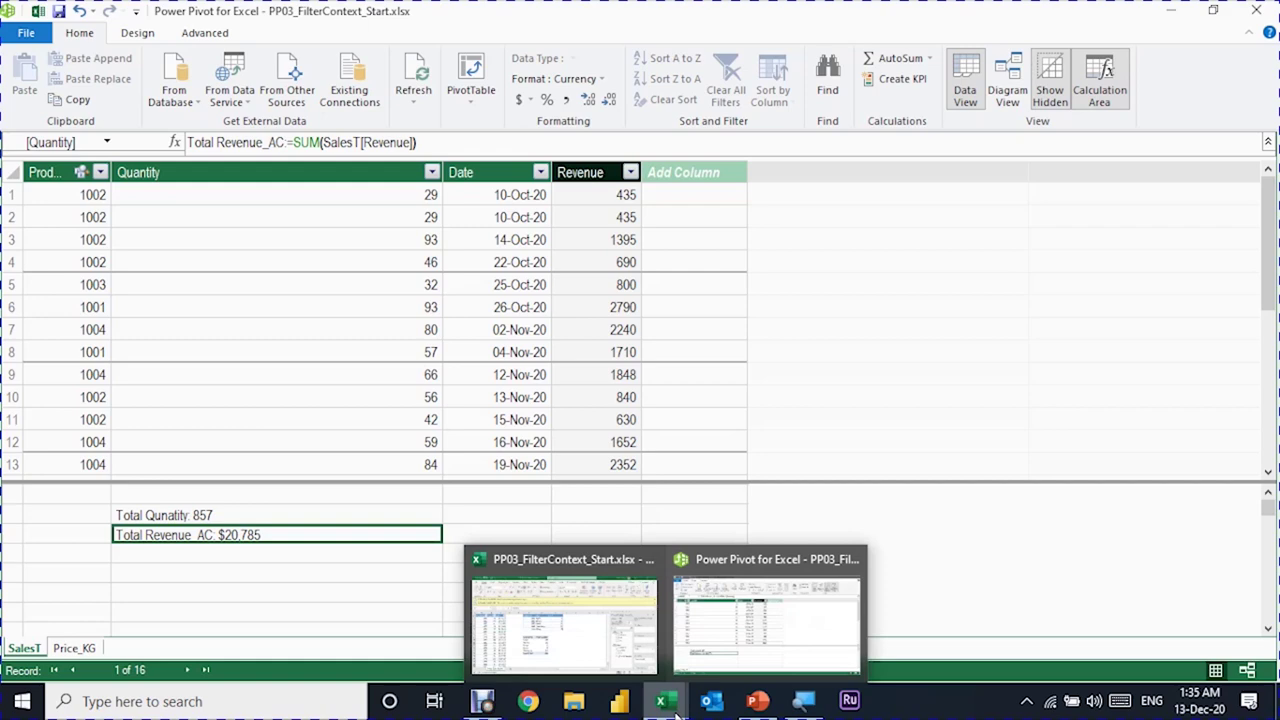
pyautogui.click(585, 655)
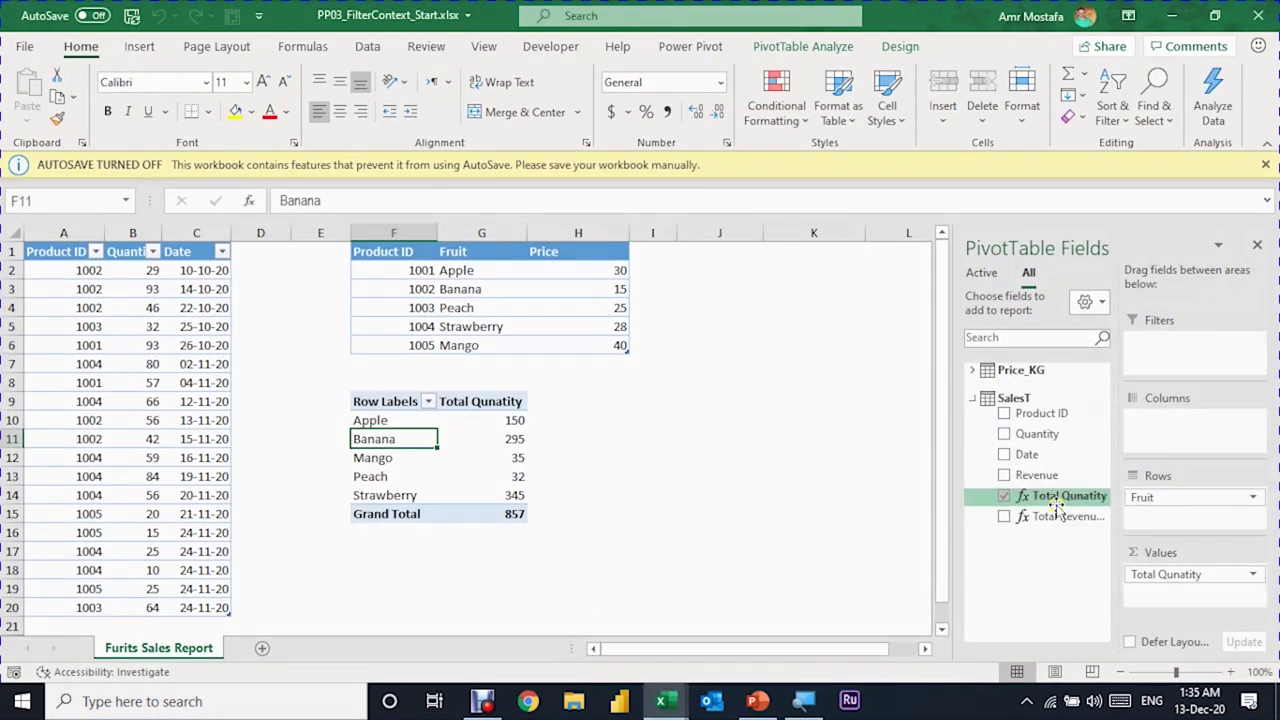
pyautogui.click(1004, 516)
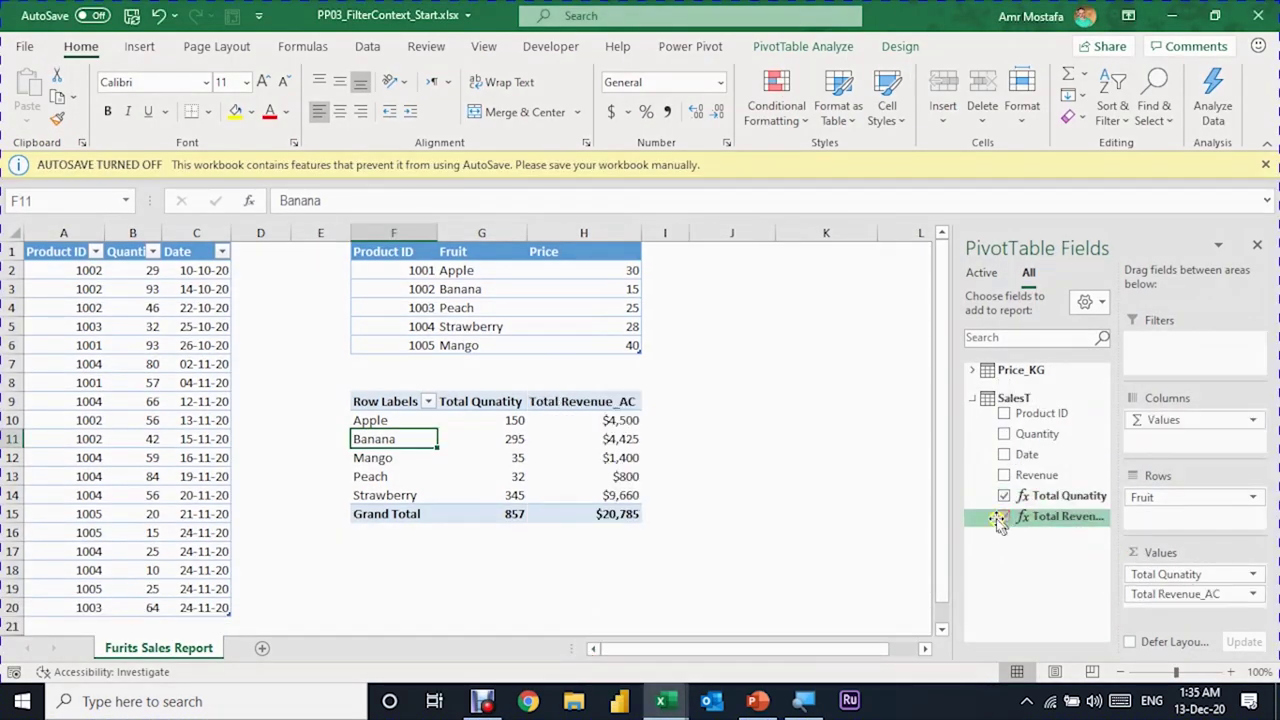
pyautogui.moveTo(598, 467)
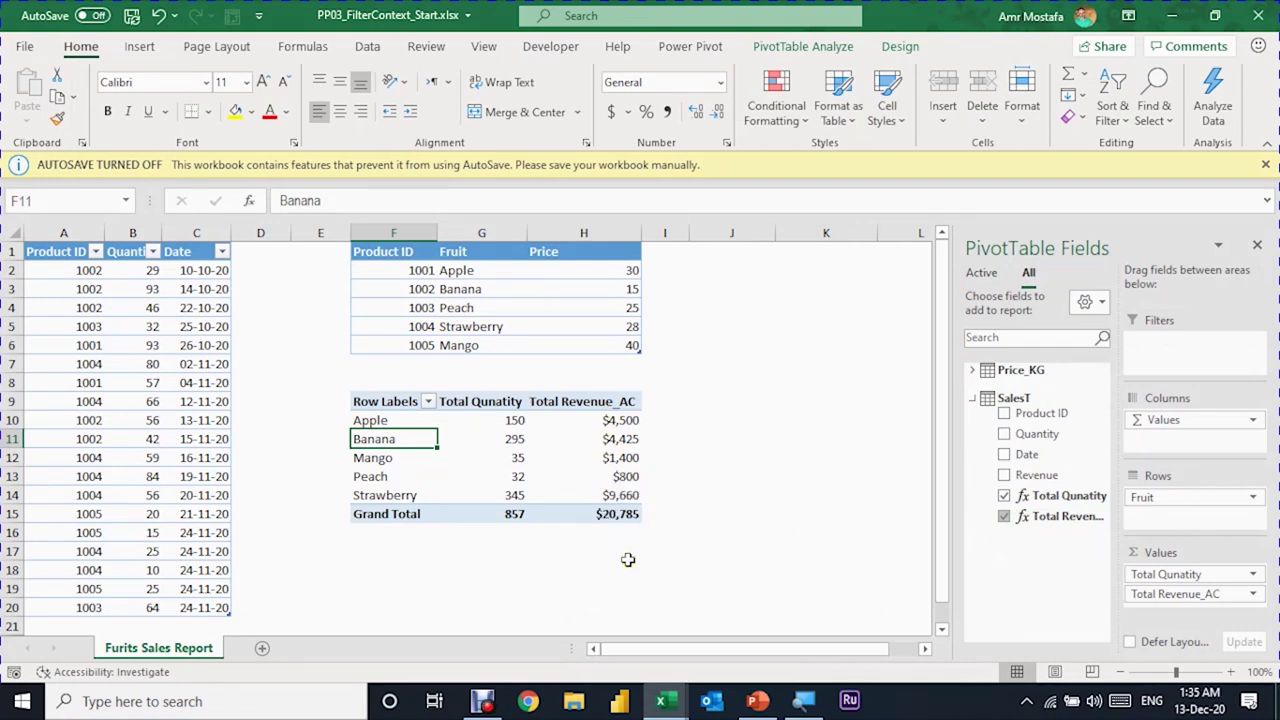
pyautogui.click(608, 419)
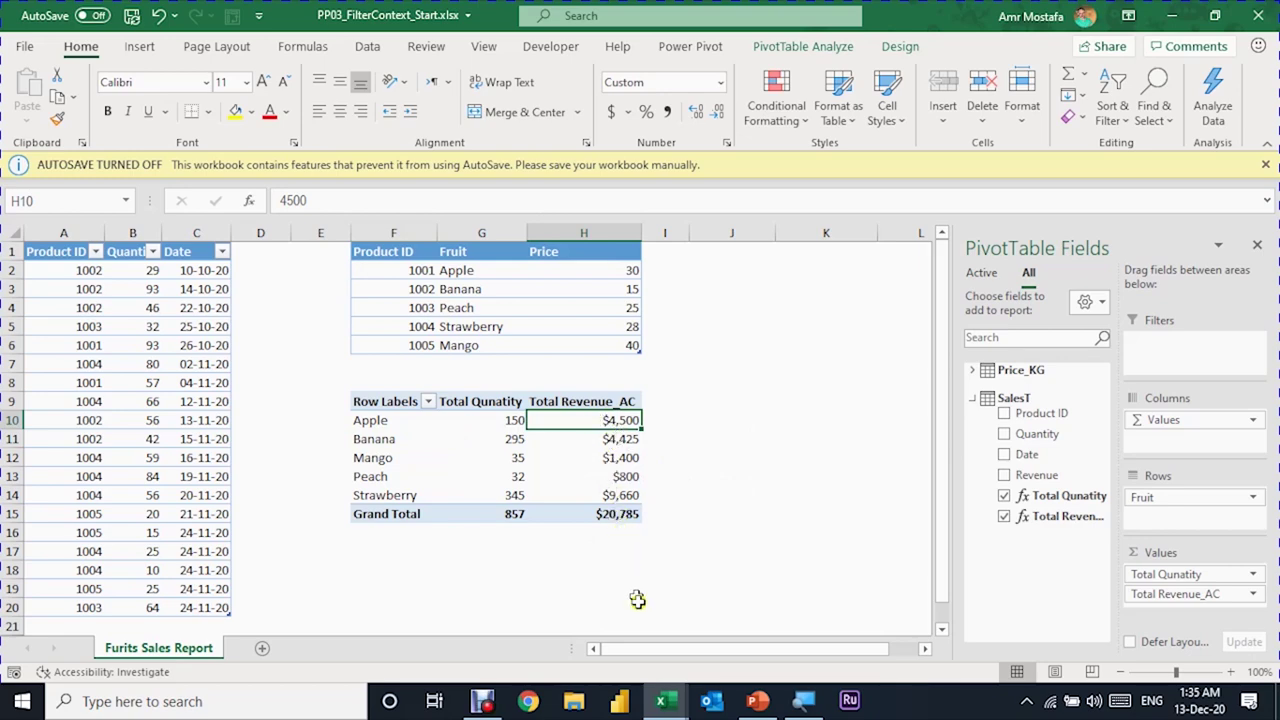
pyautogui.moveTo(662, 705)
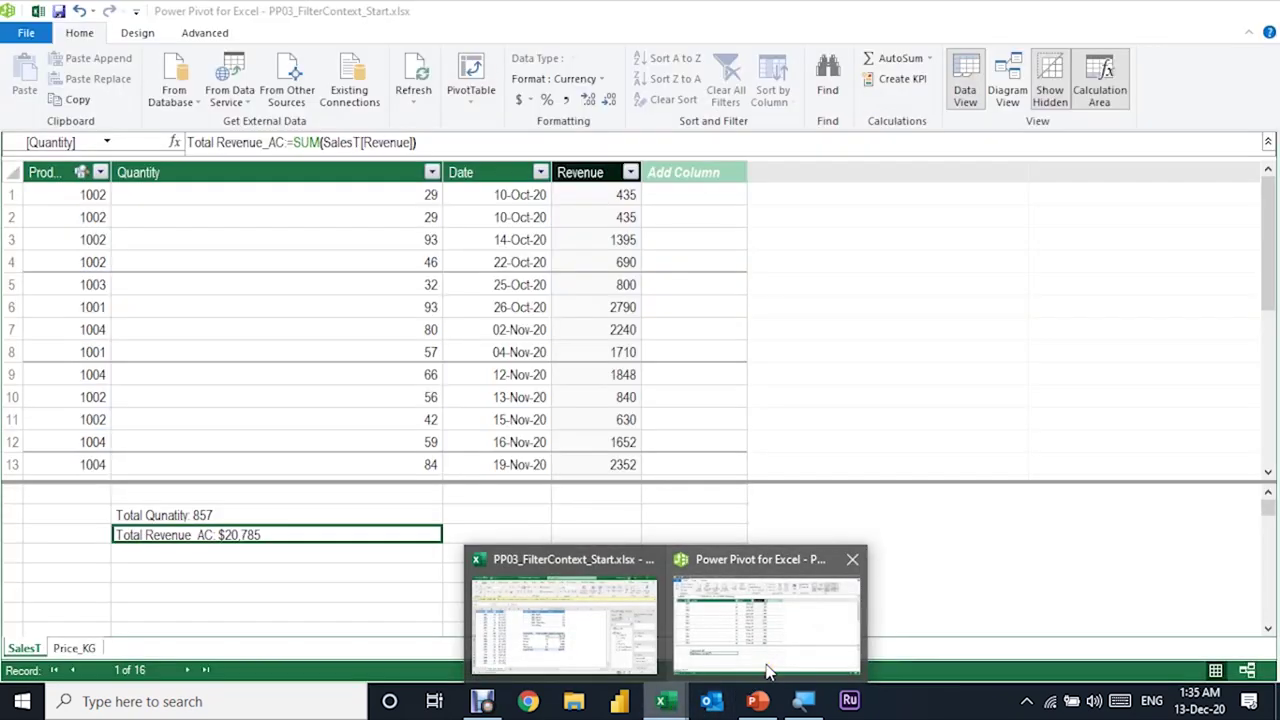
pyautogui.click(680, 625)
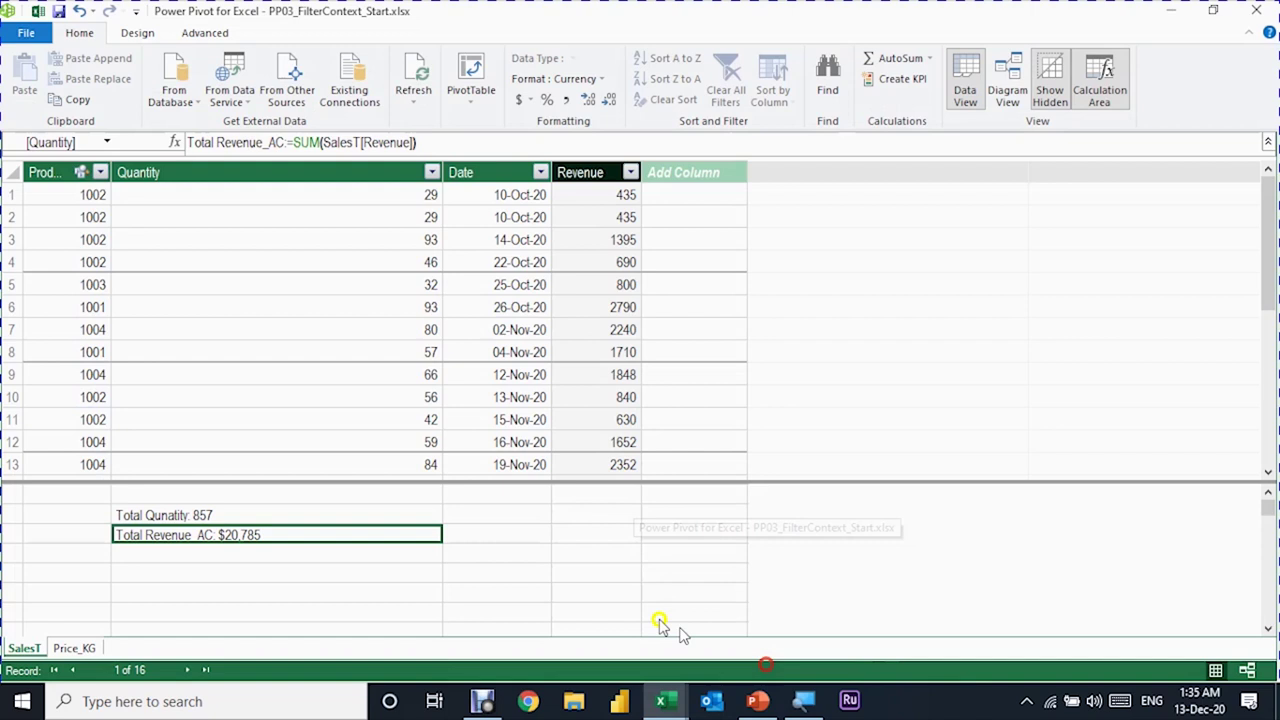
# Select the empty calculation cell below the revenue measure
pyautogui.click(313, 553)
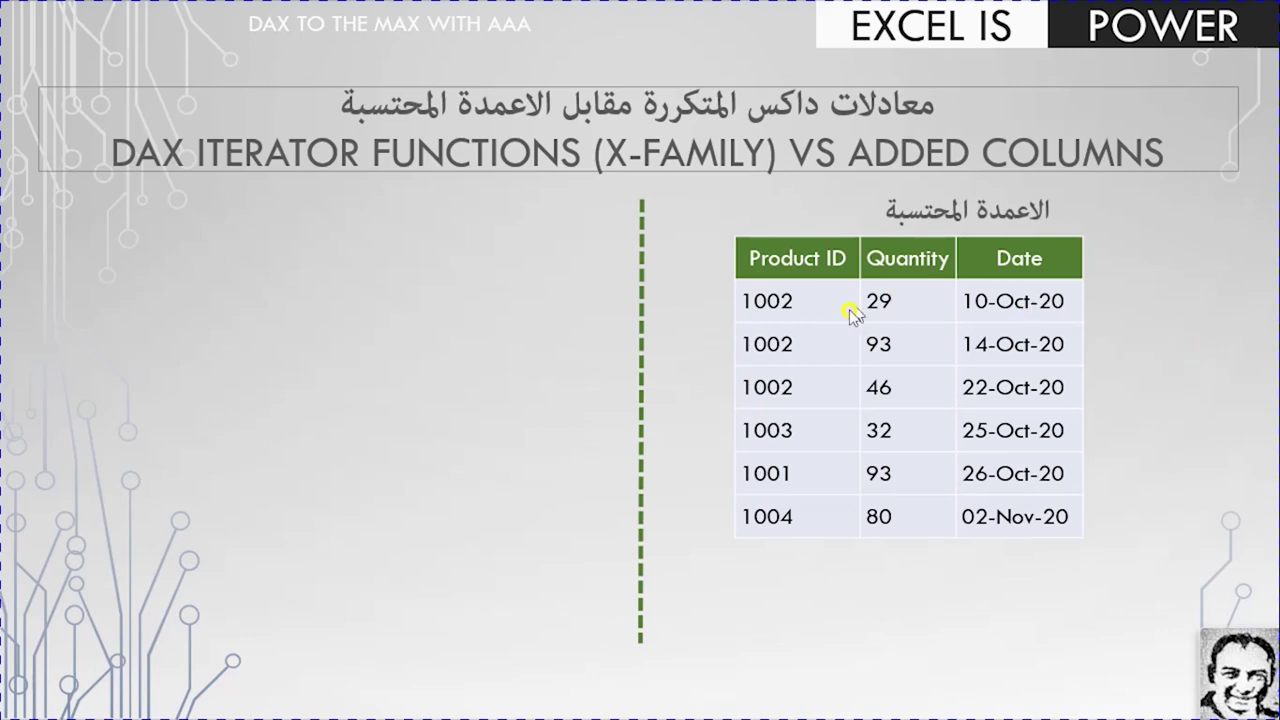
# Reveal the slide's Revenue column, its $23,930 SUM total formula, and the left-hand sales table
pyautogui.click(810, 451)
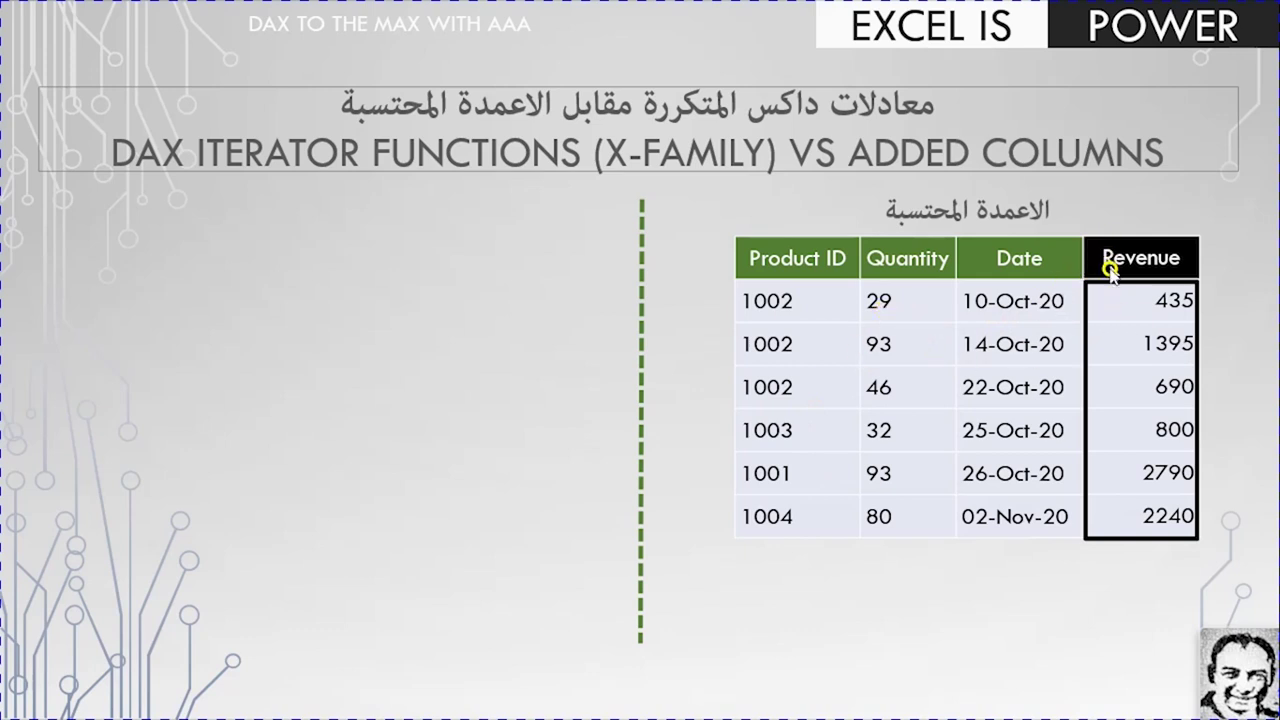
pyautogui.click(1100, 337)
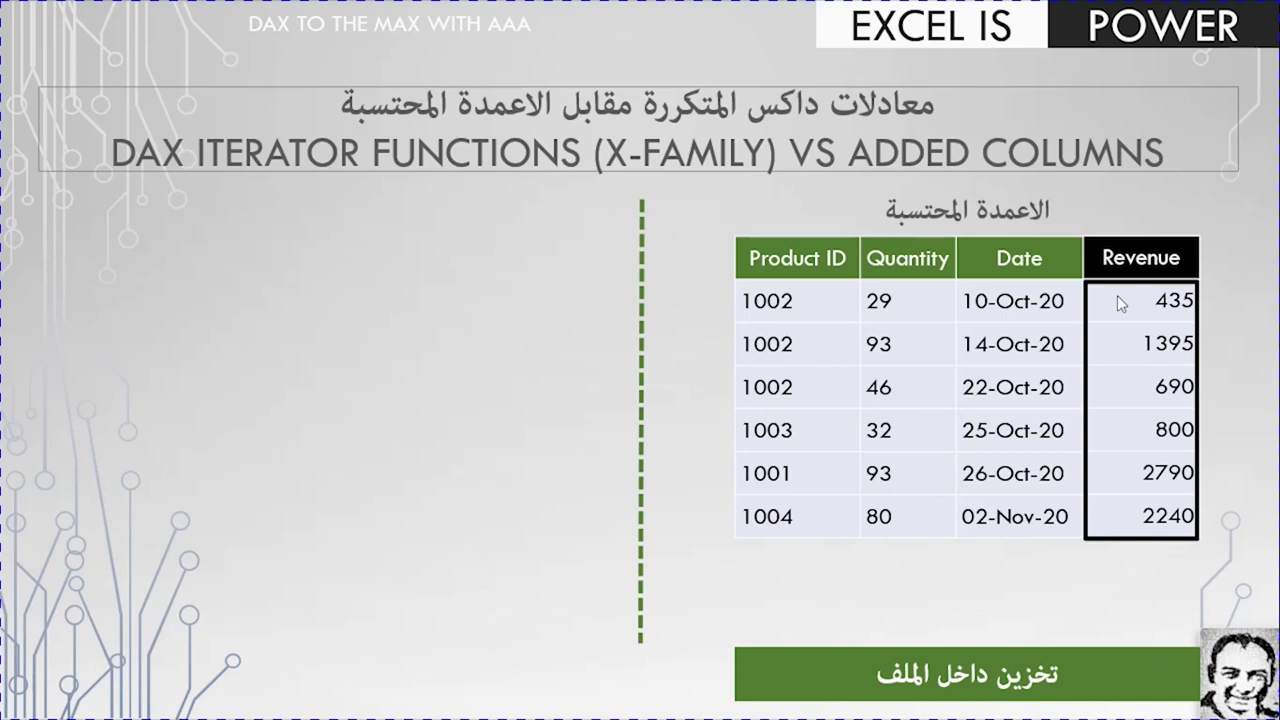
pyautogui.click(1114, 302)
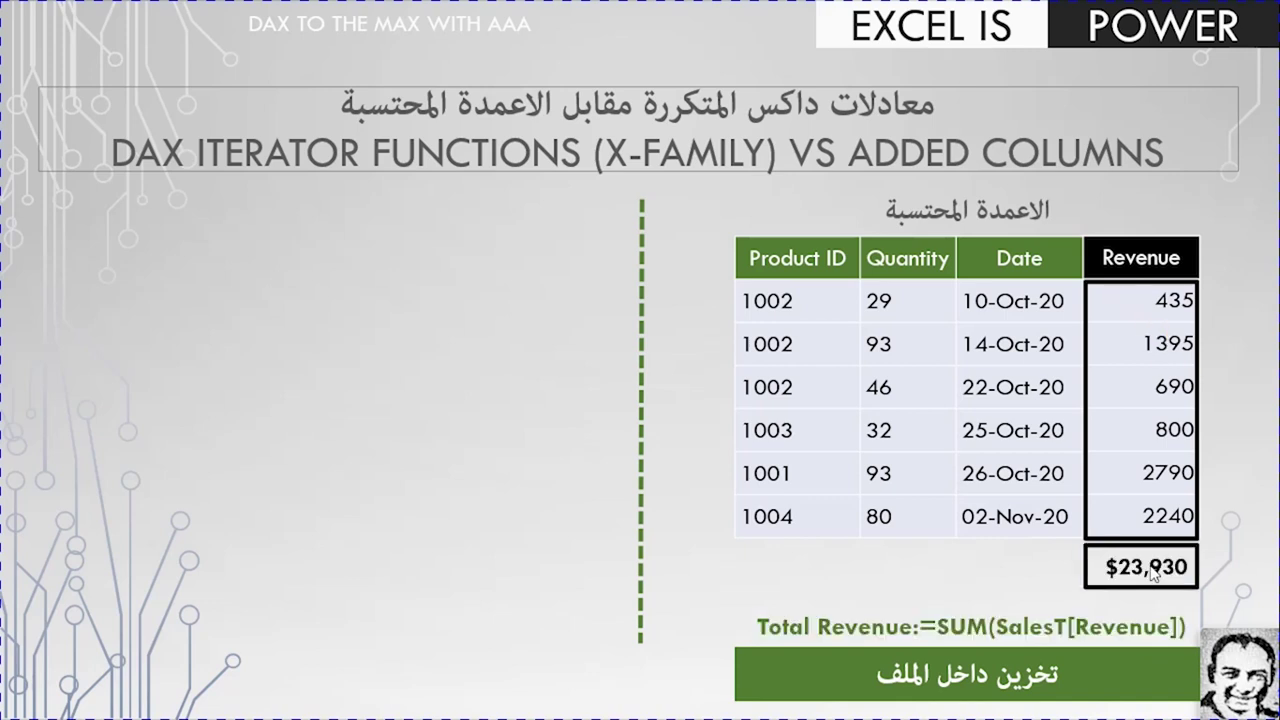
pyautogui.click(921, 527)
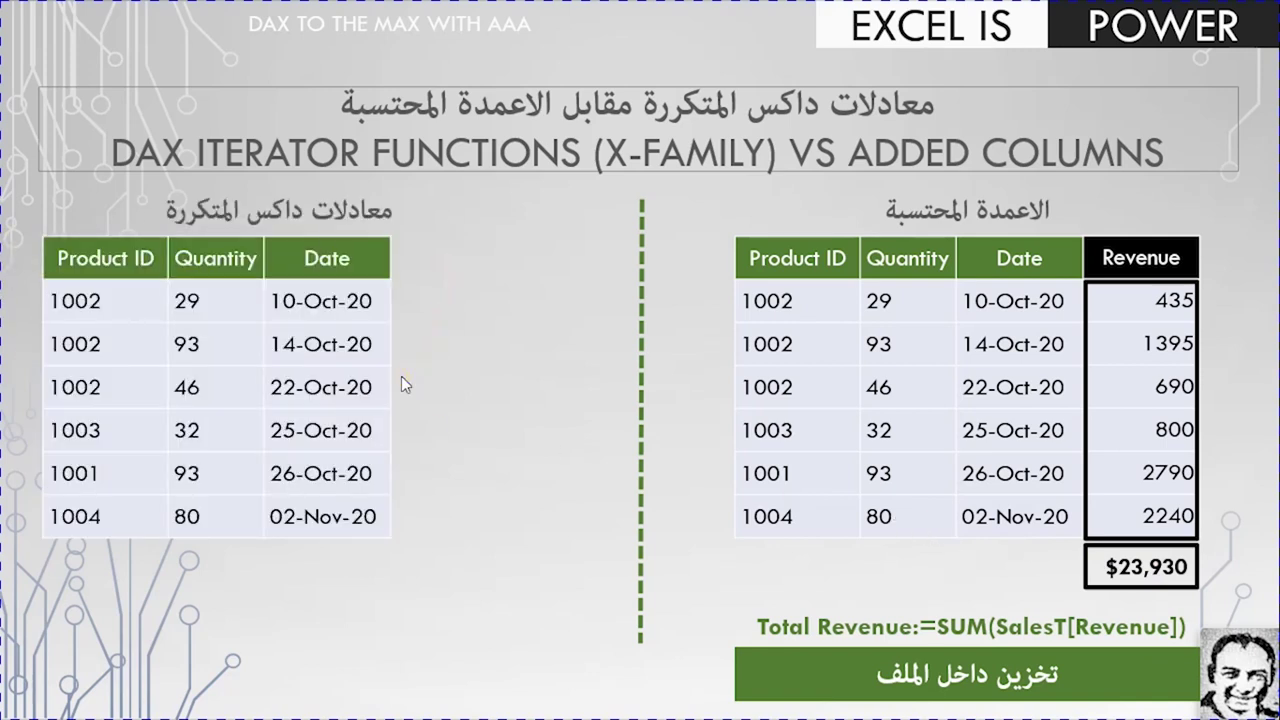
# Reveal the SUMX formula and per-row price-times-quantity results totalling $23,930 under the left table
pyautogui.click(401, 377)
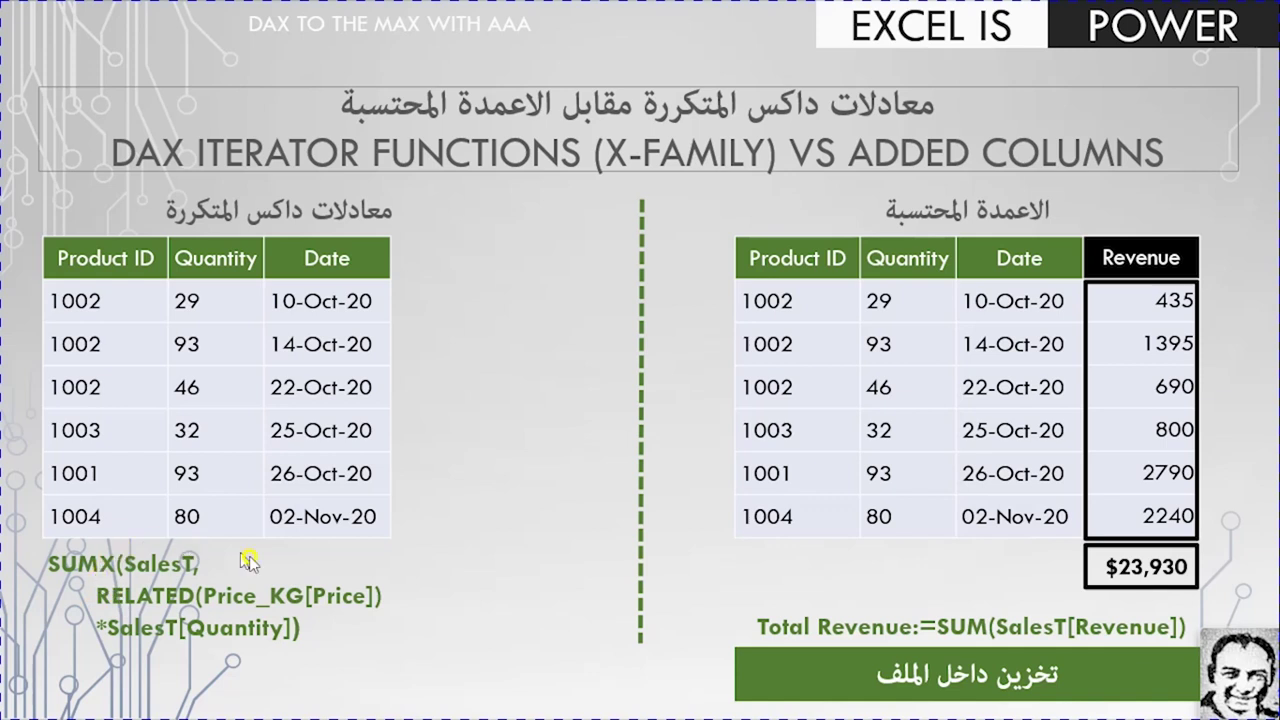
pyautogui.click(288, 584)
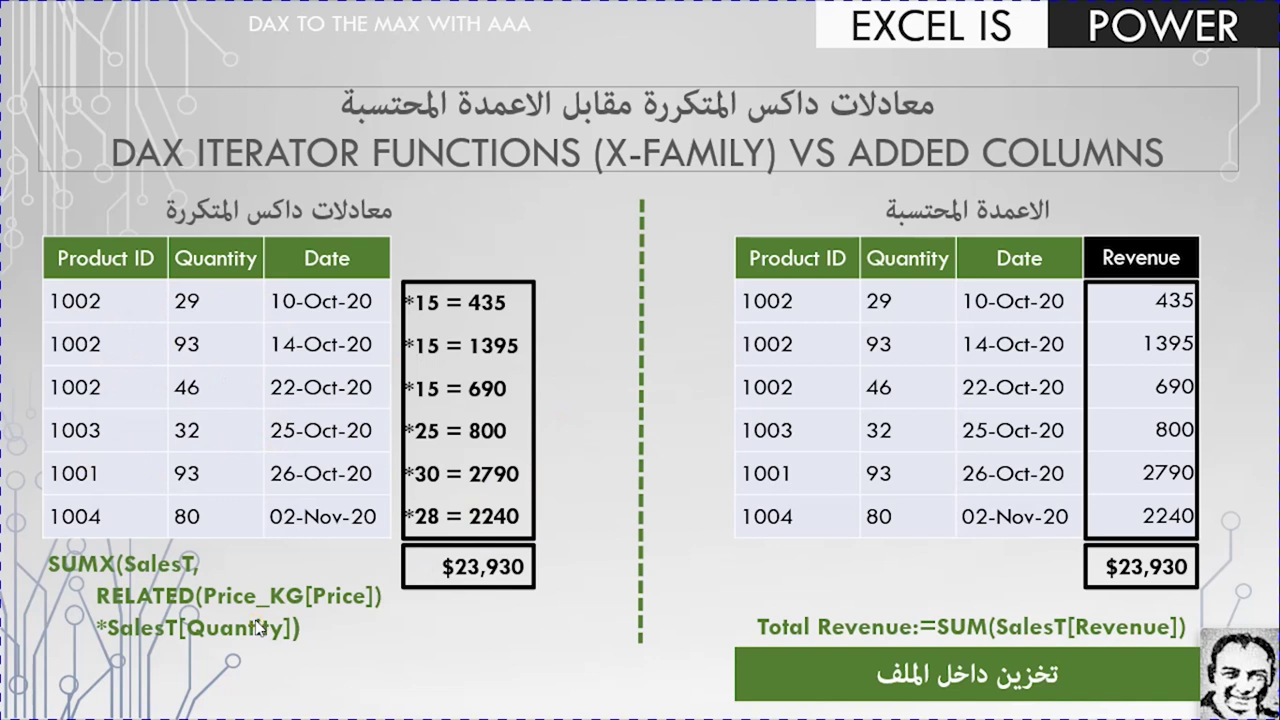
# Advance the comparison slide by one animation step
pyautogui.click(258, 627)
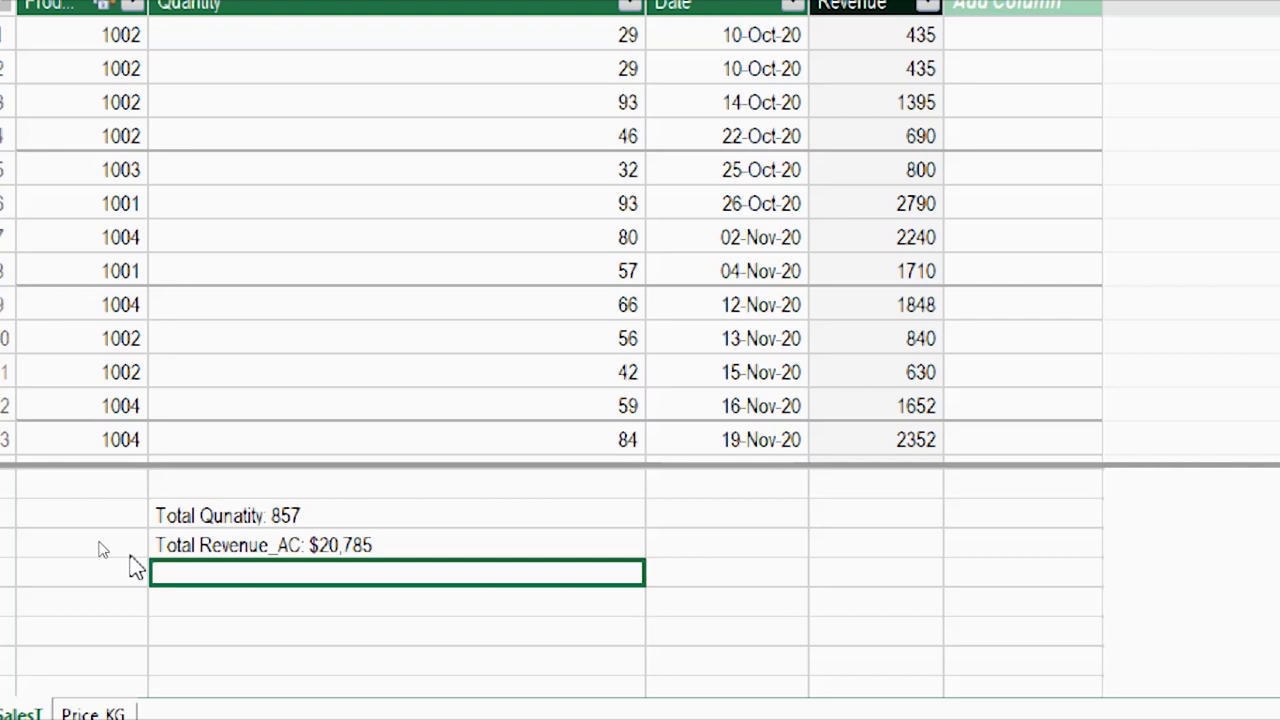
# Create the measure Total Revenue_X:=SUMX(SalesT,SalesT[Quantity]*RELATED(Price_KG[Price]))
pyautogui.write('Tot')
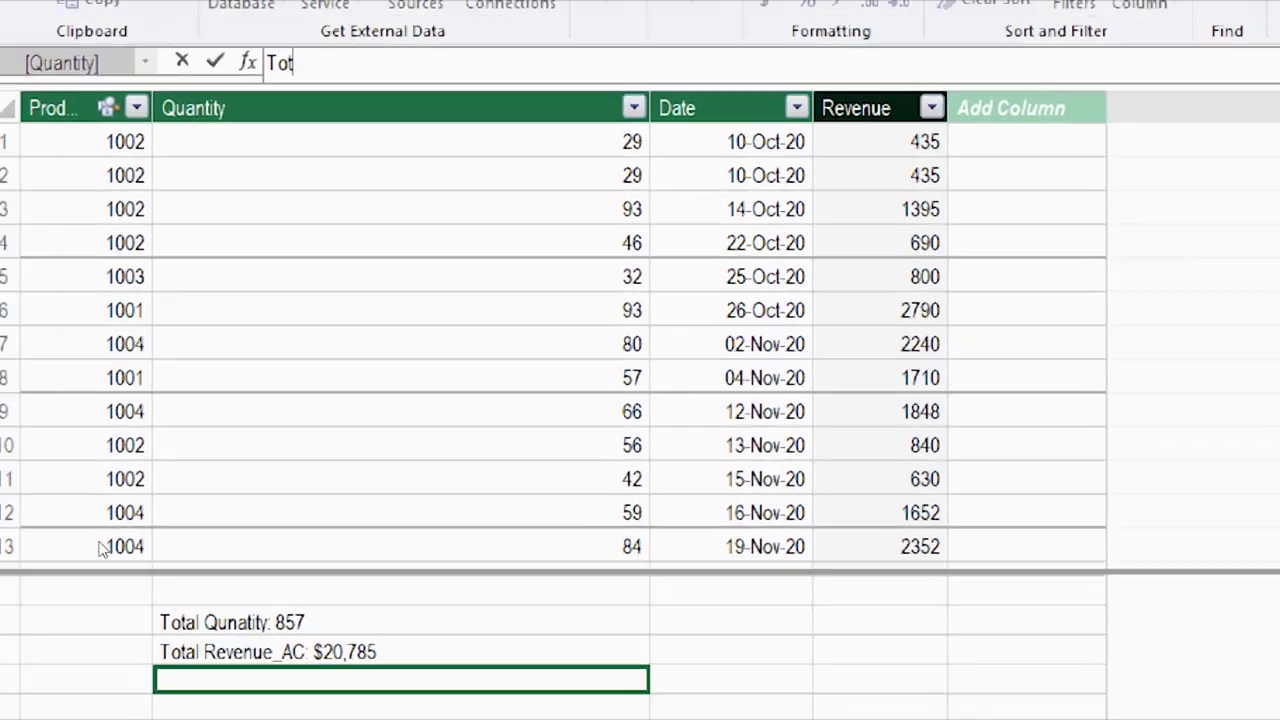
pyautogui.write('al')
pyautogui.write('Rev')
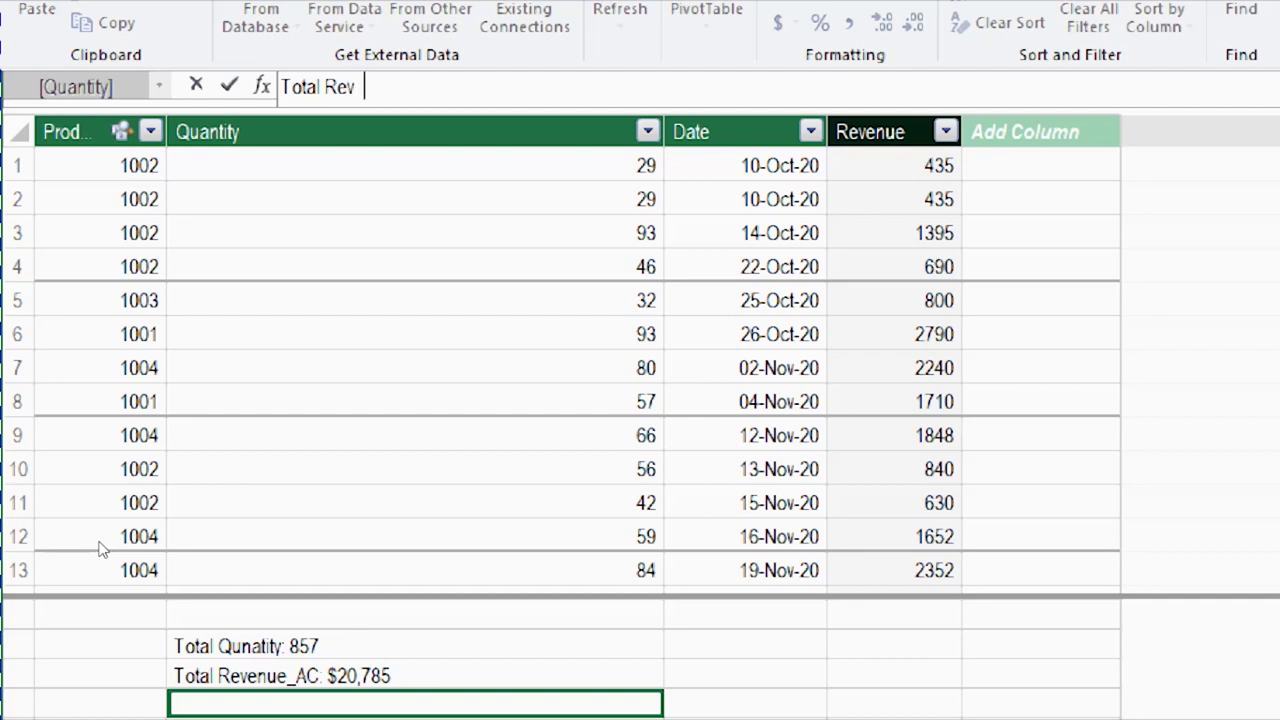
pyautogui.write('enue')
pyautogui.write(' X')
pyautogui.write('=')
pyautogui.write('Sum')
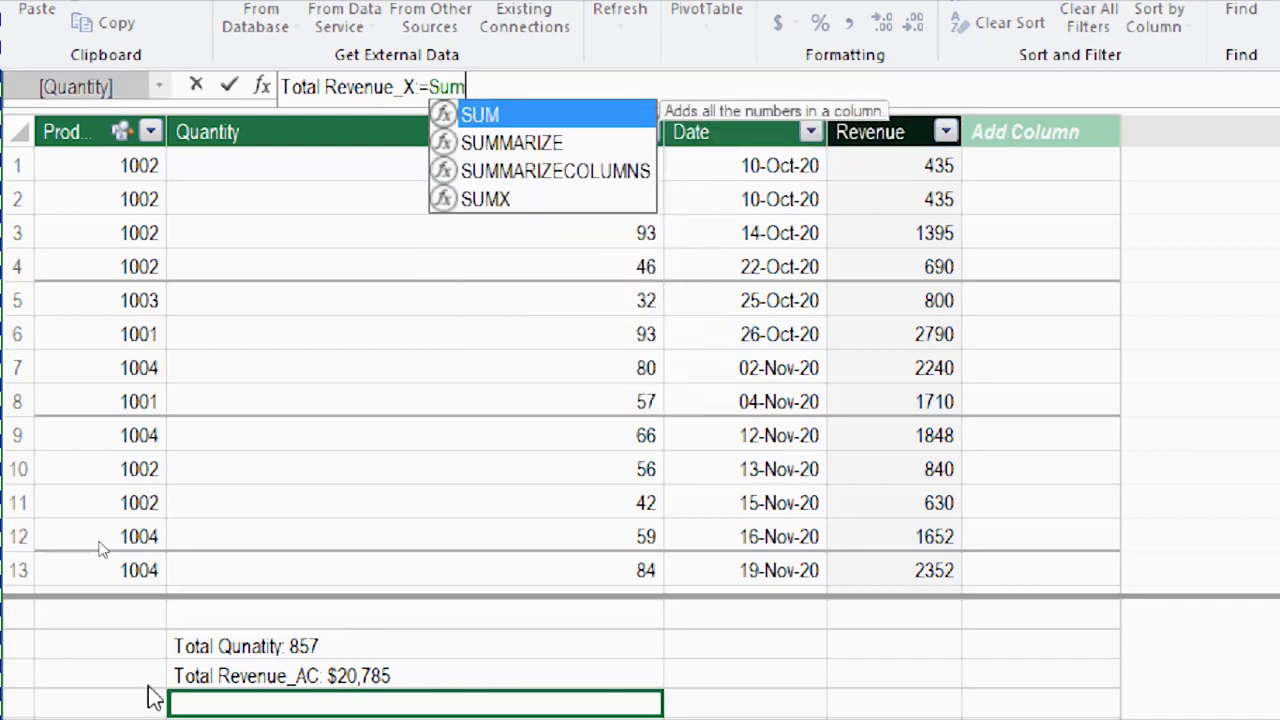
pyautogui.press('Down')
pyautogui.press('Down')
pyautogui.press('Down')
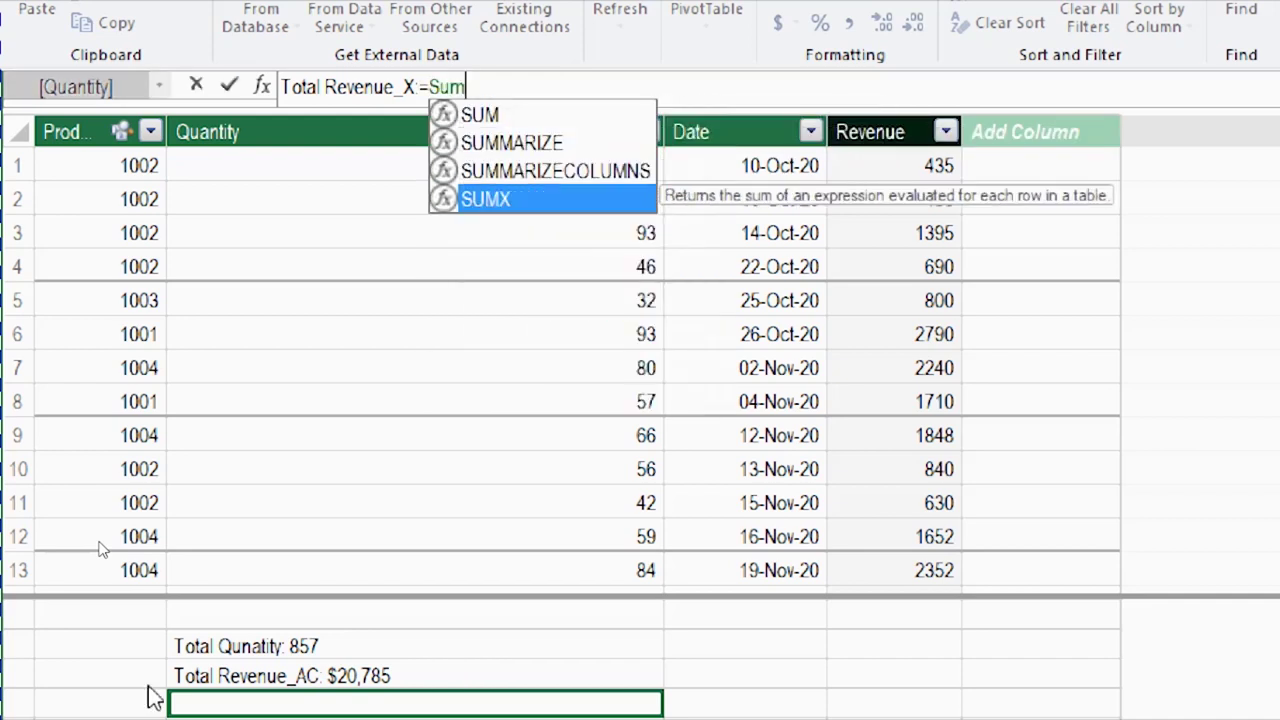
pyautogui.press('Tab')
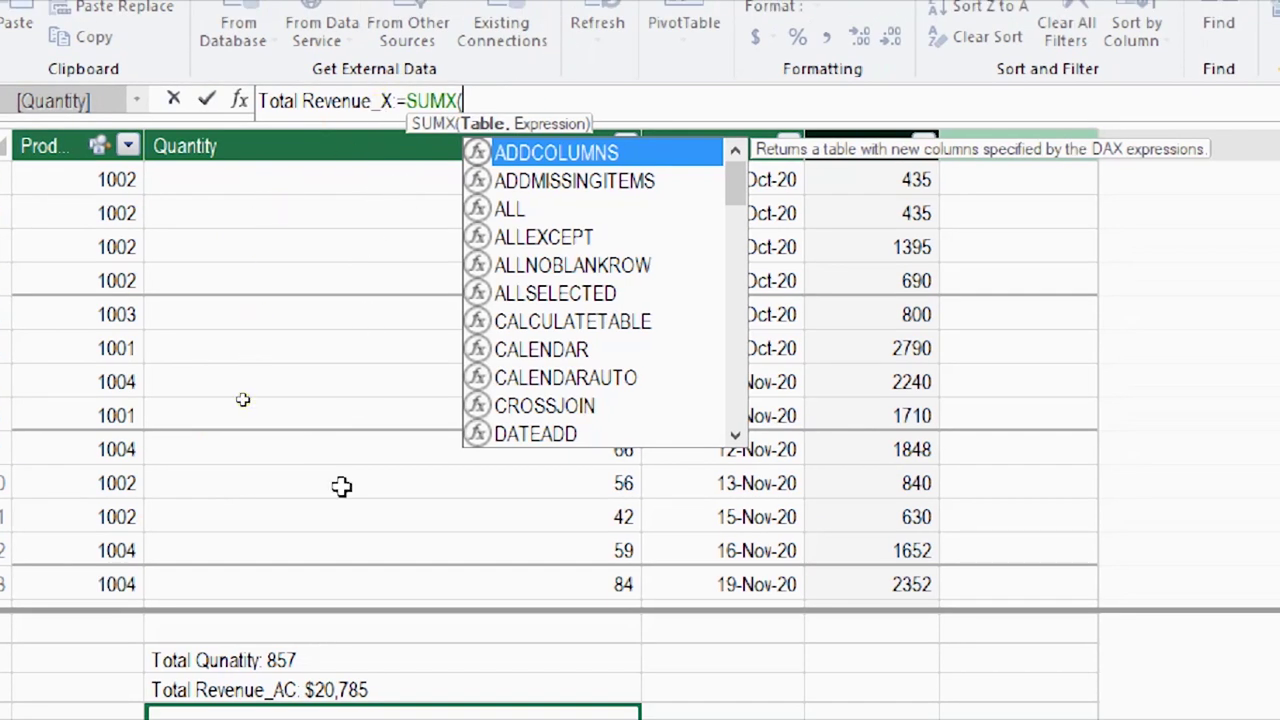
pyautogui.write('s')
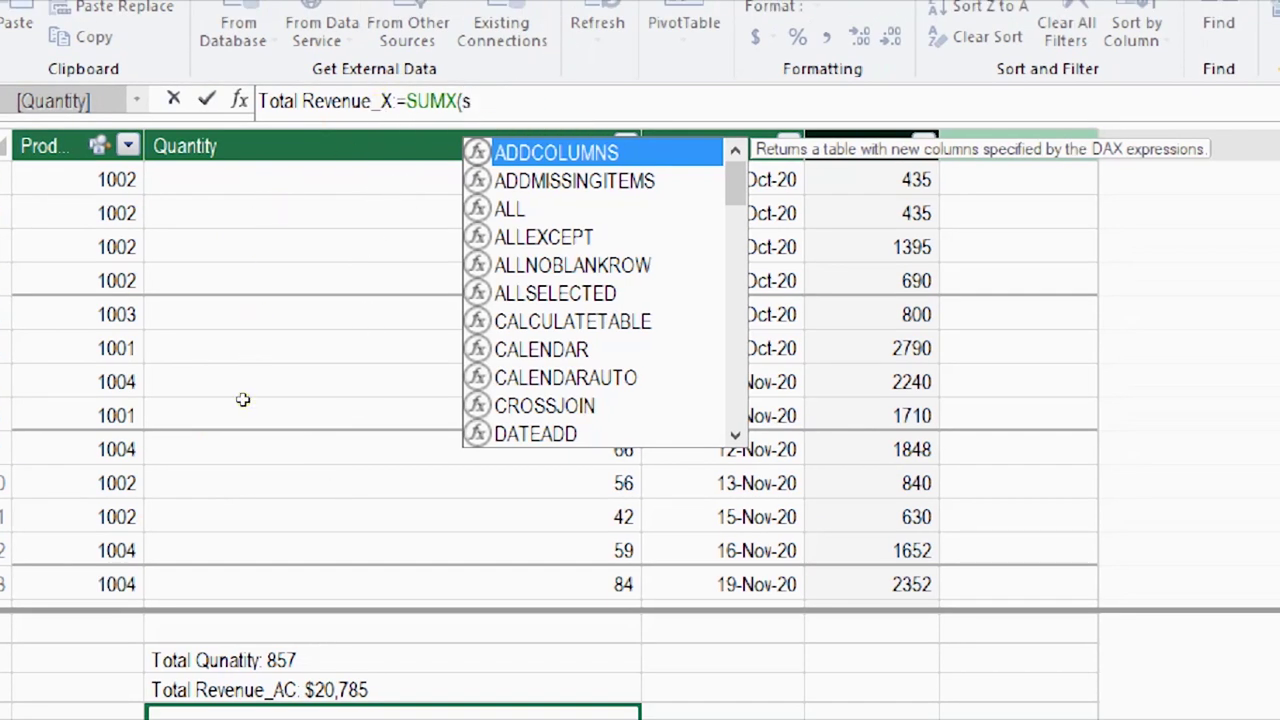
pyautogui.write('al')
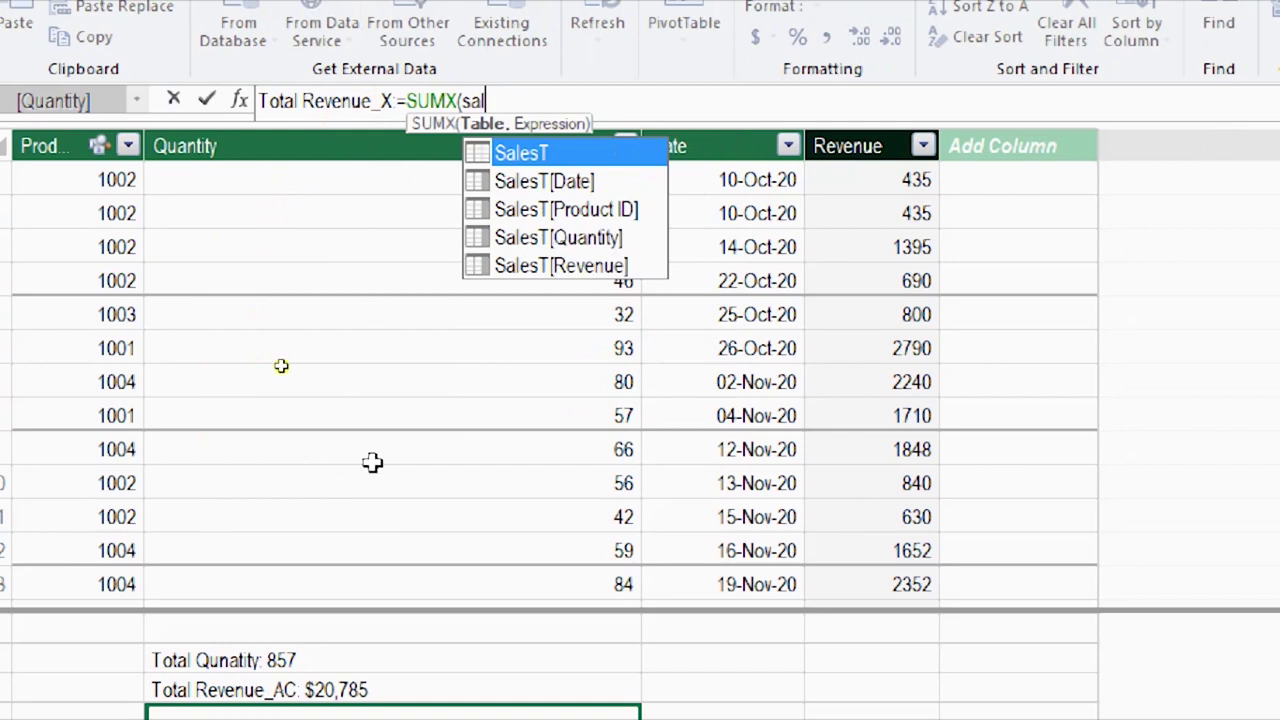
pyautogui.doubleClick(505, 152)
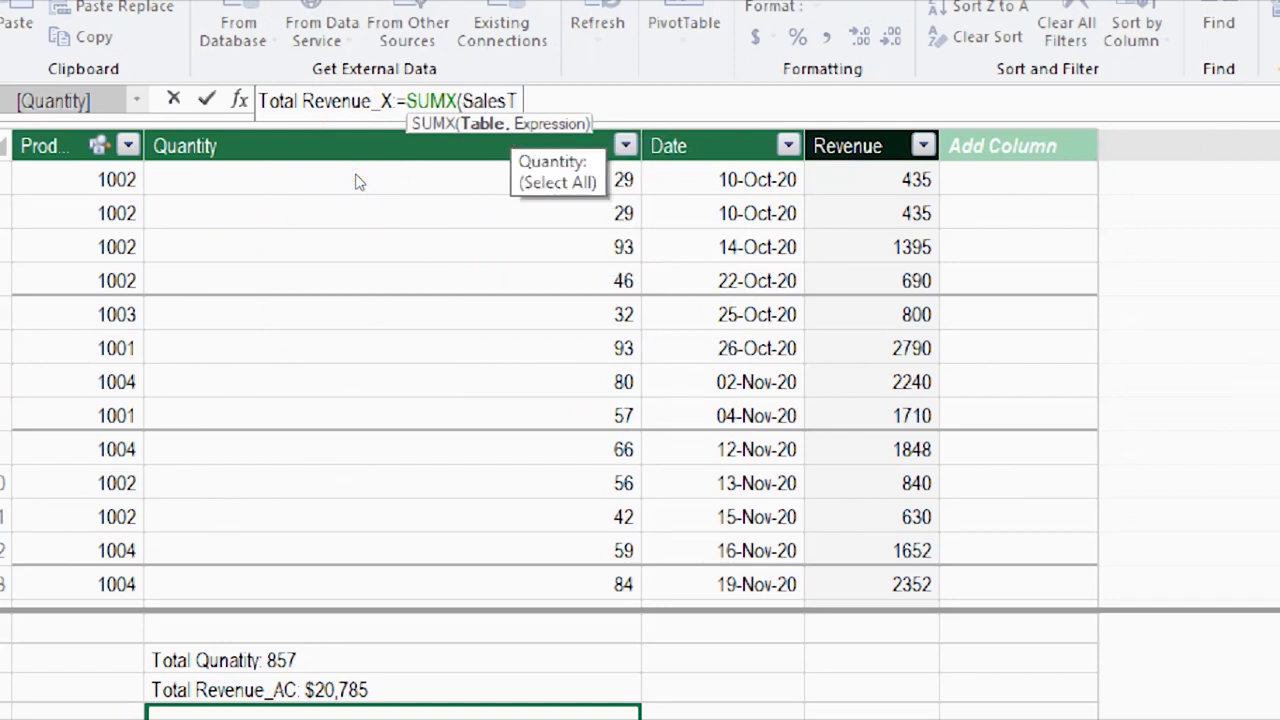
pyautogui.write(',')
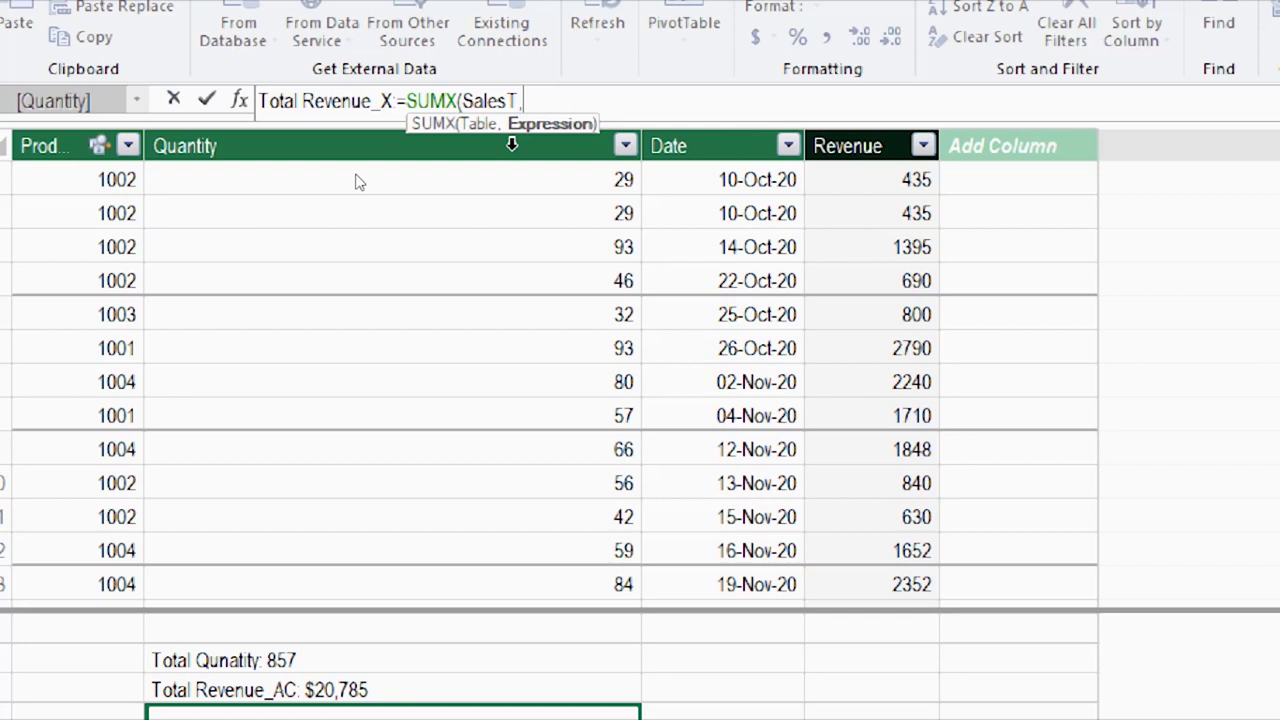
pyautogui.write('q')
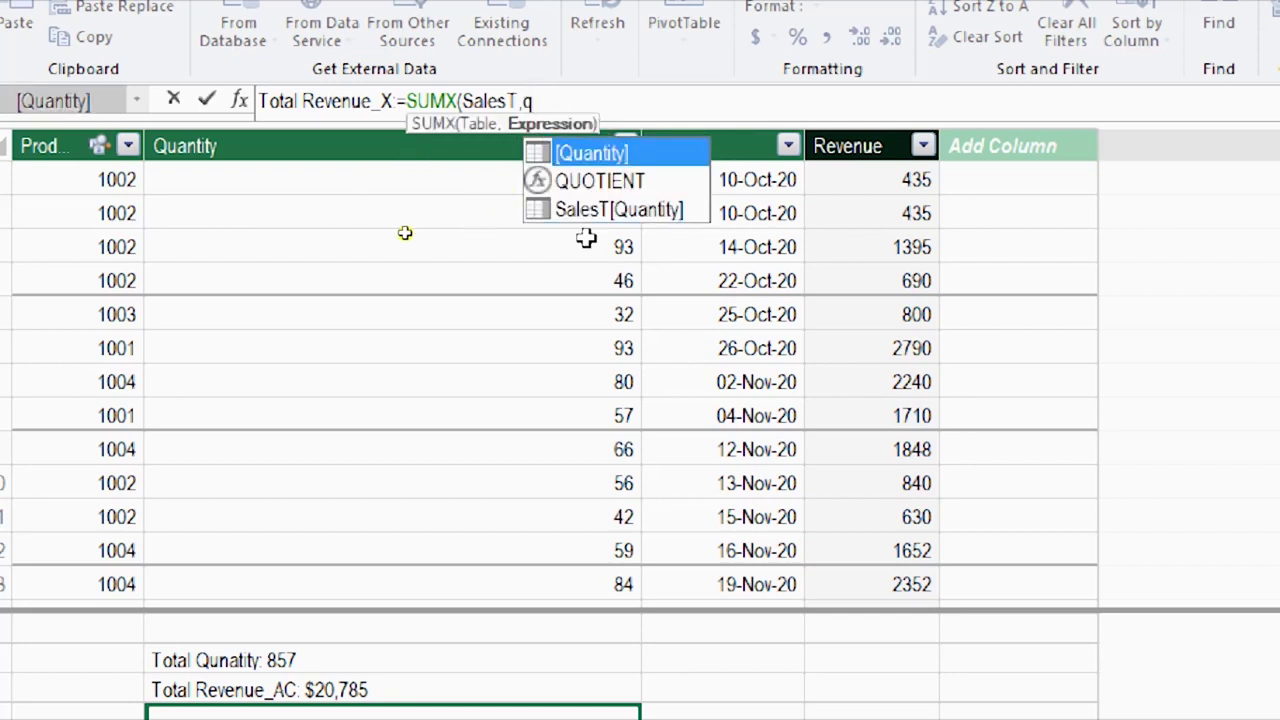
pyautogui.doubleClick(581, 211)
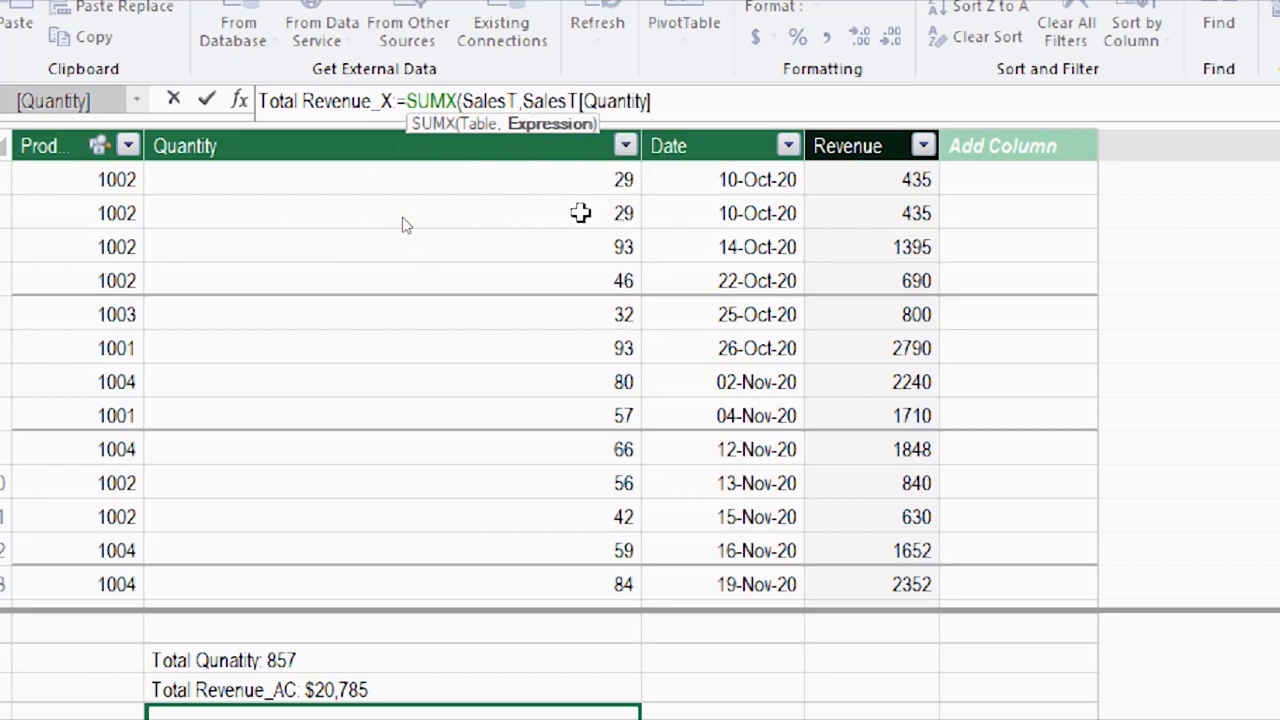
pyautogui.write('*')
pyautogui.write('related(')
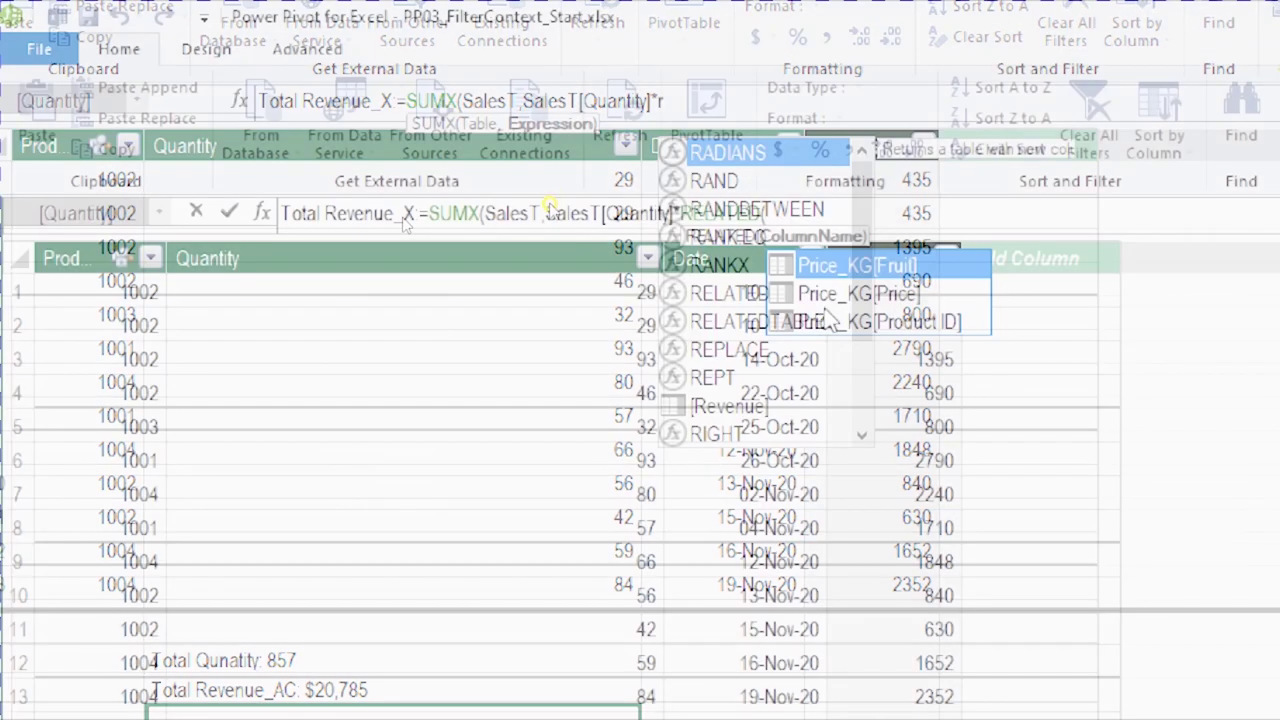
pyautogui.doubleClick(802, 180)
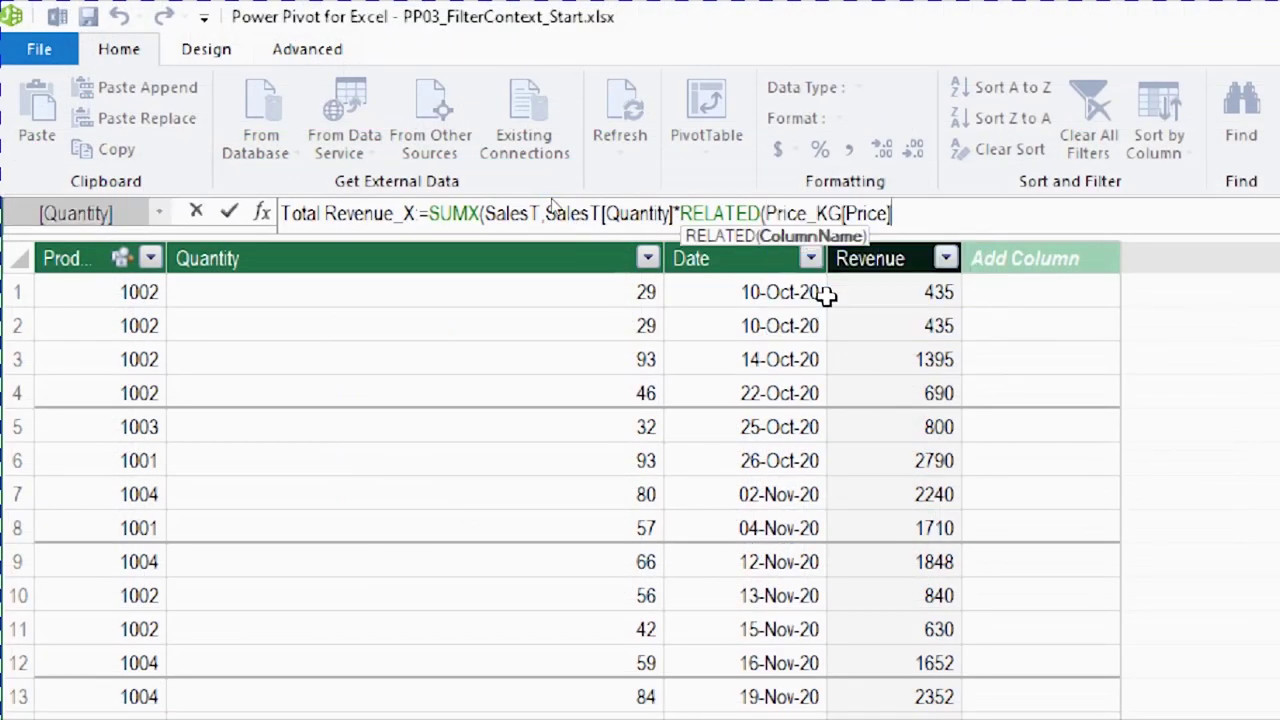
pyautogui.write(')')
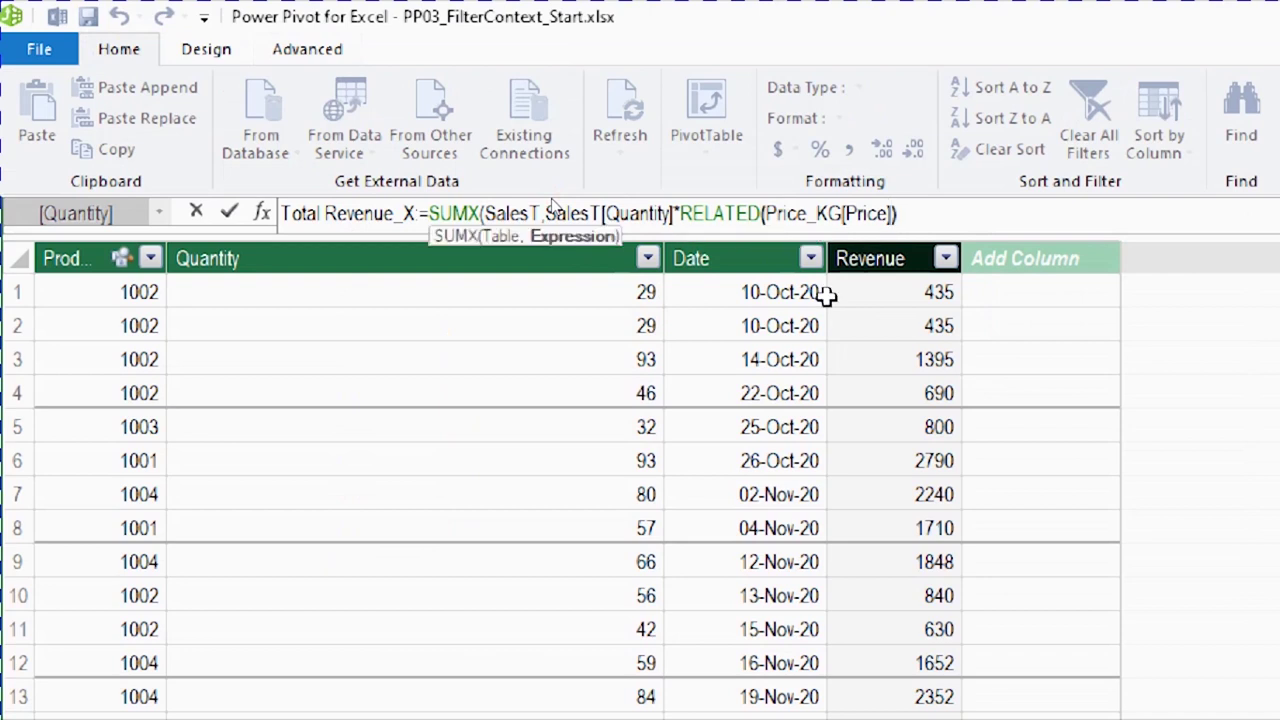
pyautogui.write(')')
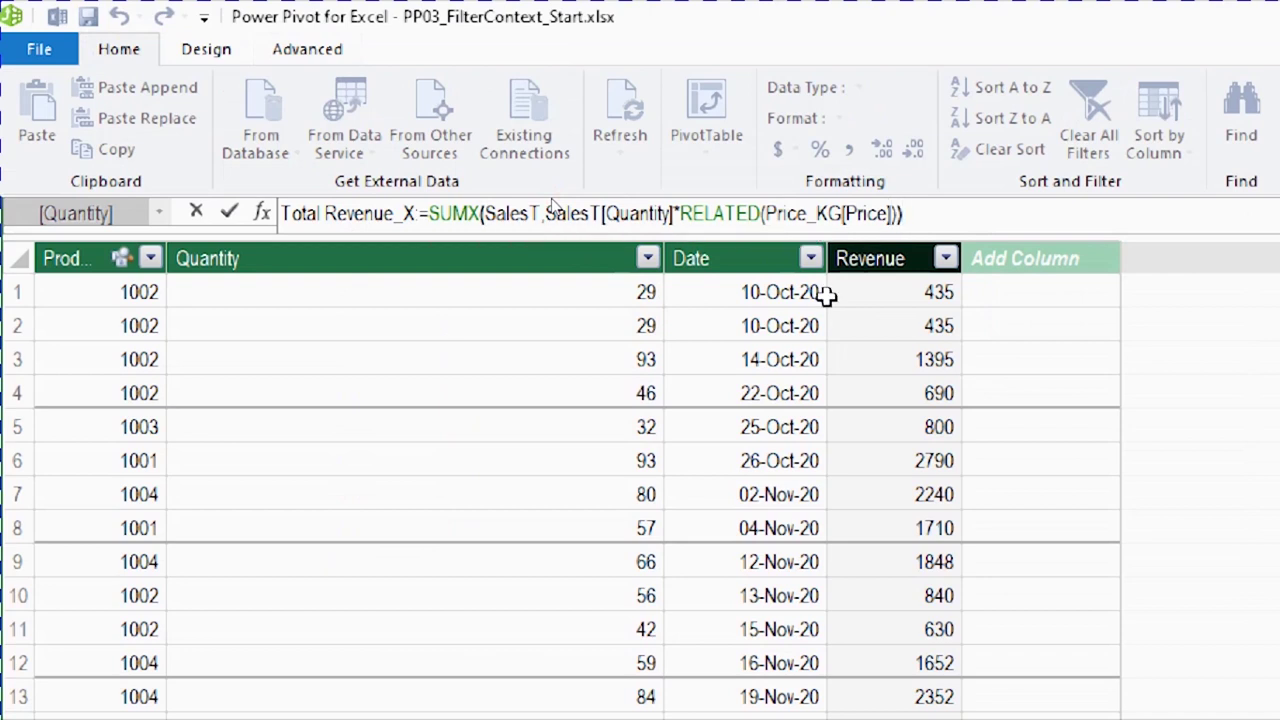
pyautogui.press('Return')
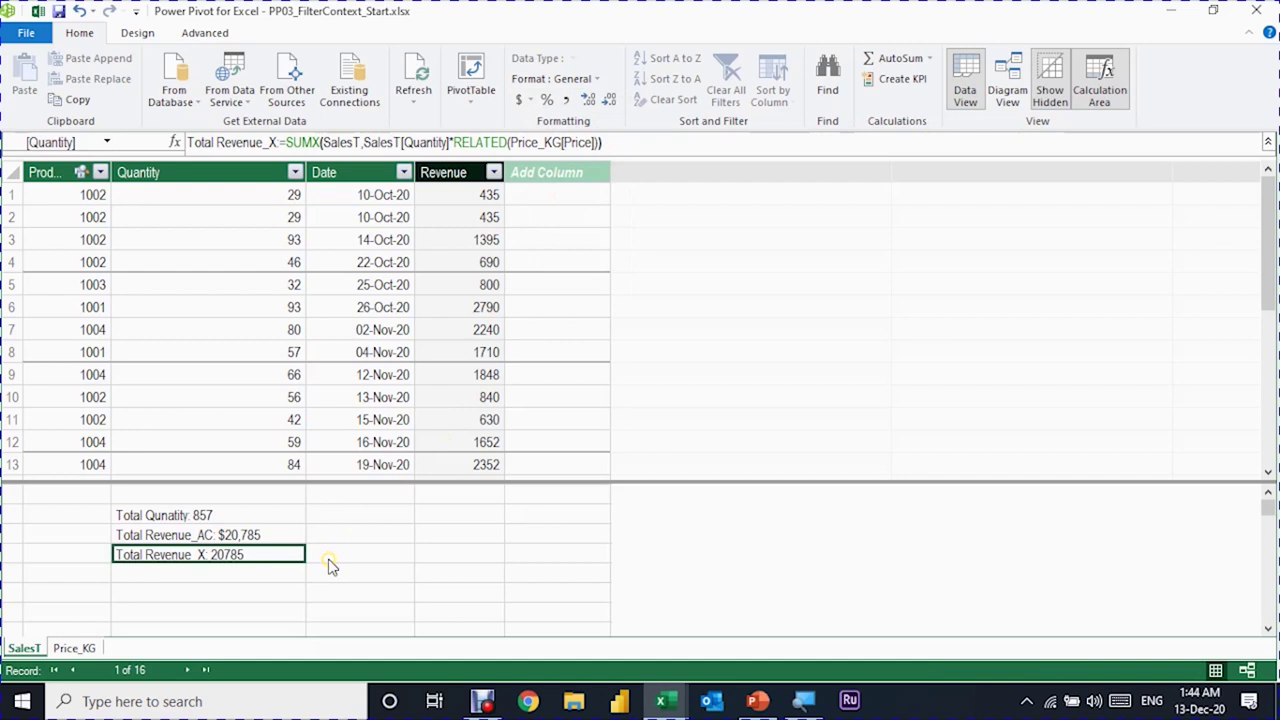
# Format Total Revenue_X as US dollar currency with no decimals, showing $20,785
pyautogui.click(530, 100)
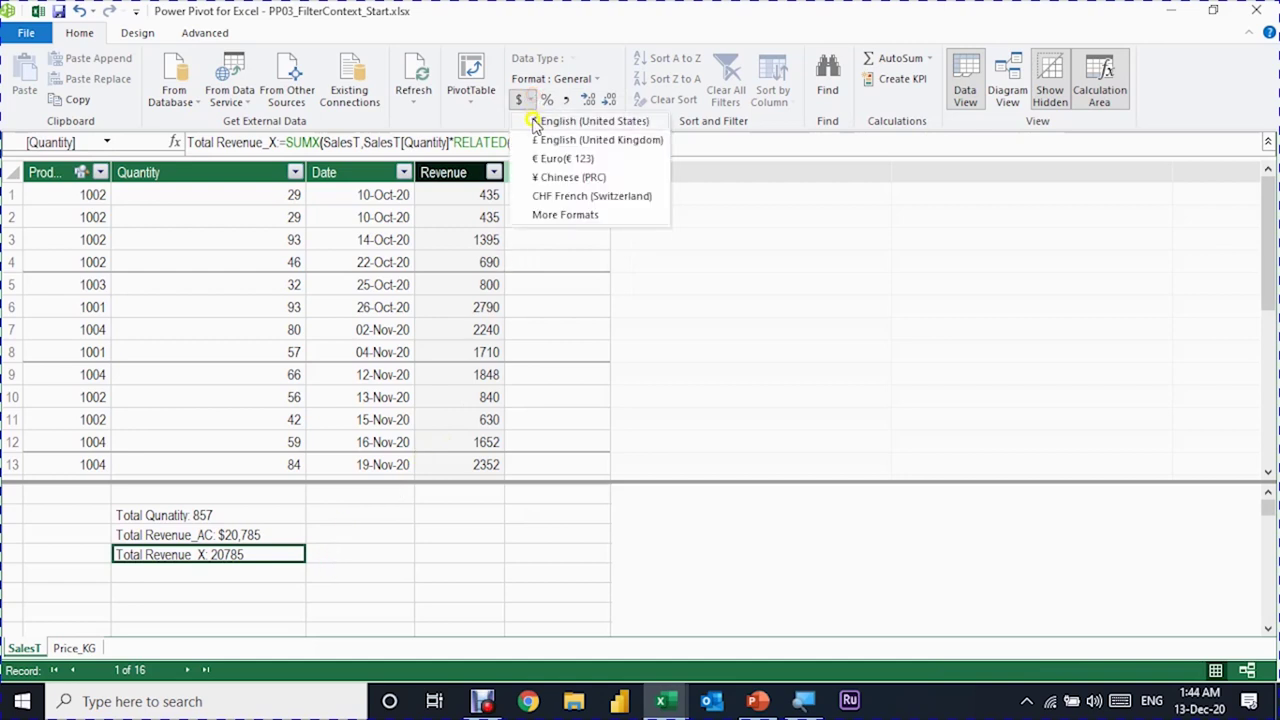
pyautogui.click(535, 121)
pyautogui.click(608, 100)
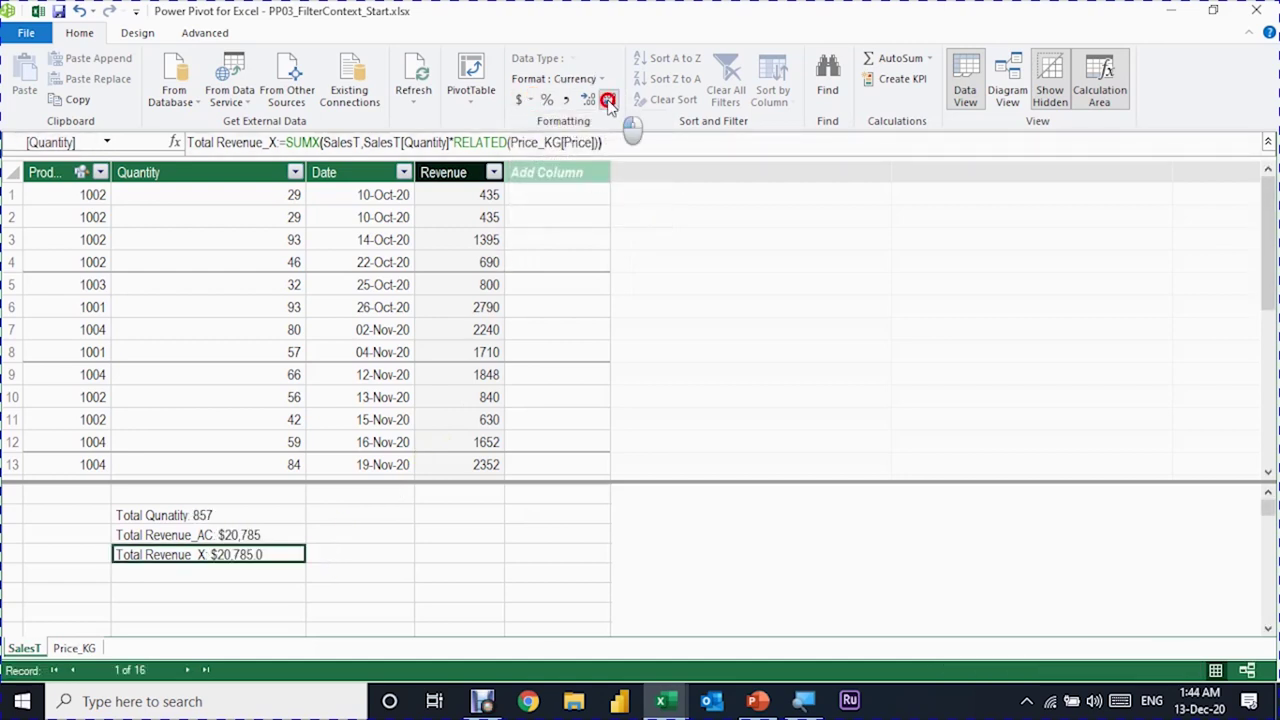
pyautogui.click(608, 100)
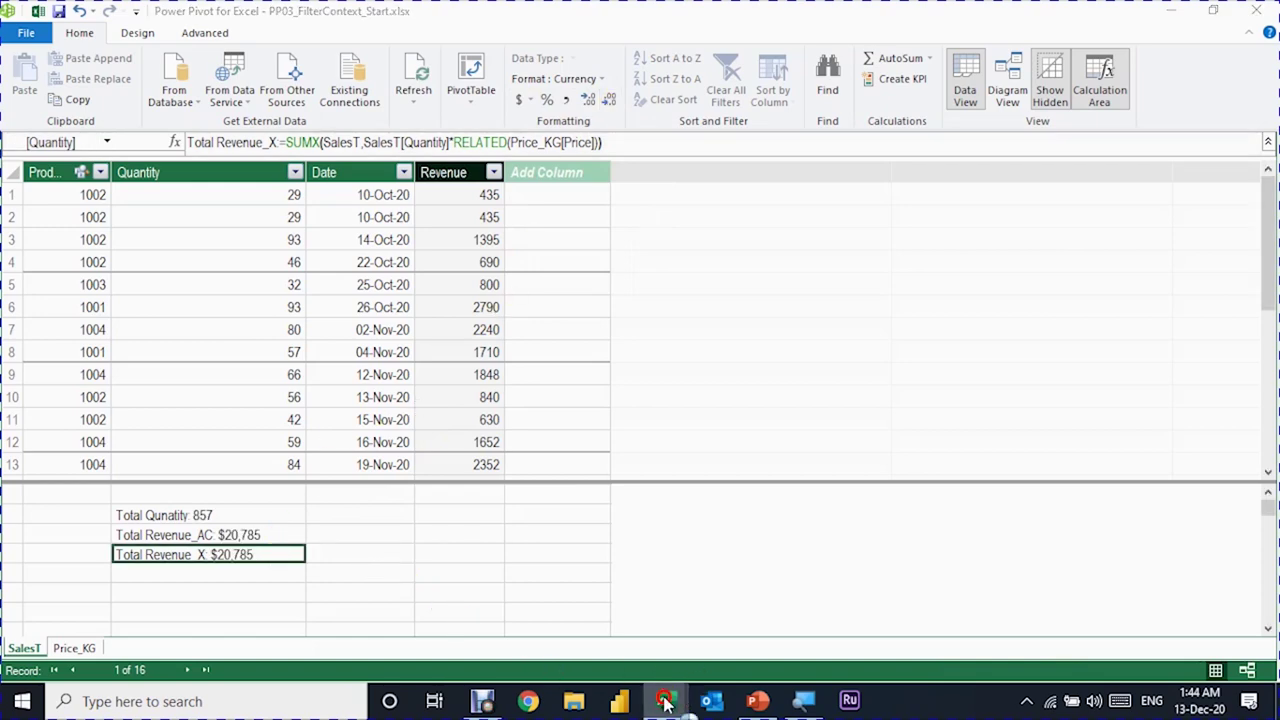
# Add Total Revenue_X to the fruit PivotTable, matching Total Revenue_AC at $20,785
pyautogui.moveTo(664, 690)
pyautogui.click(622, 650)
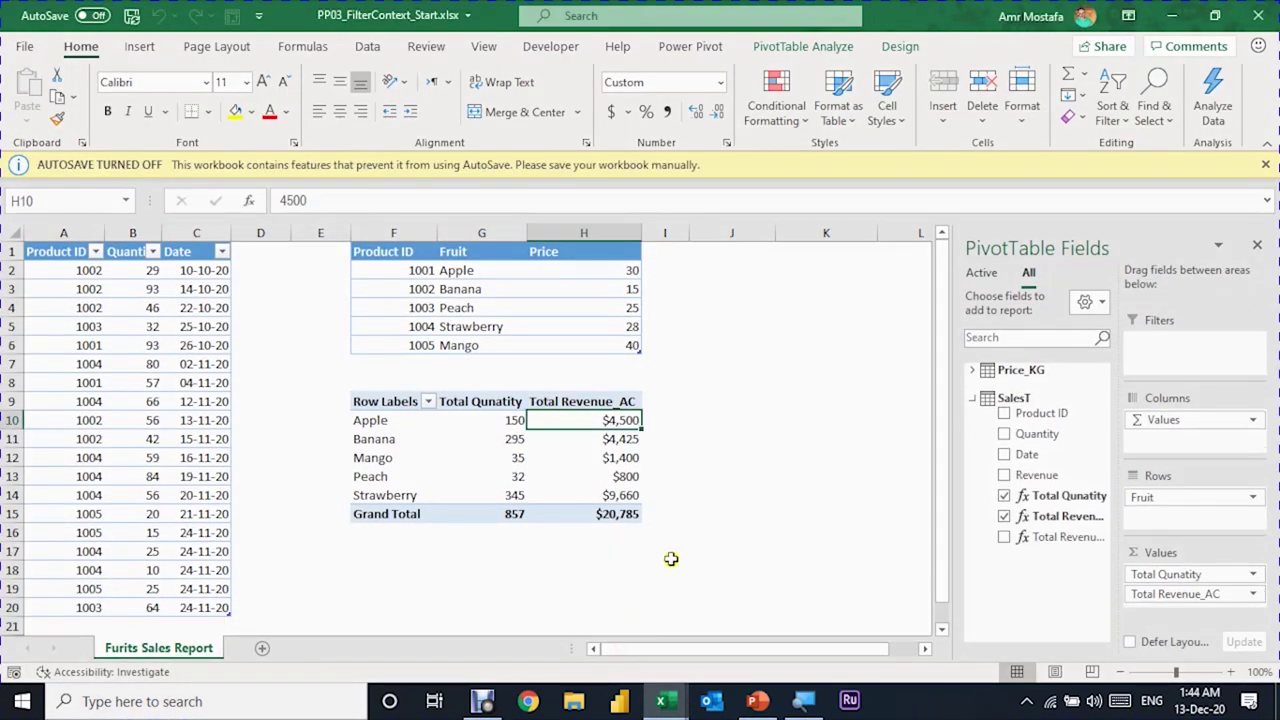
pyautogui.click(1004, 537)
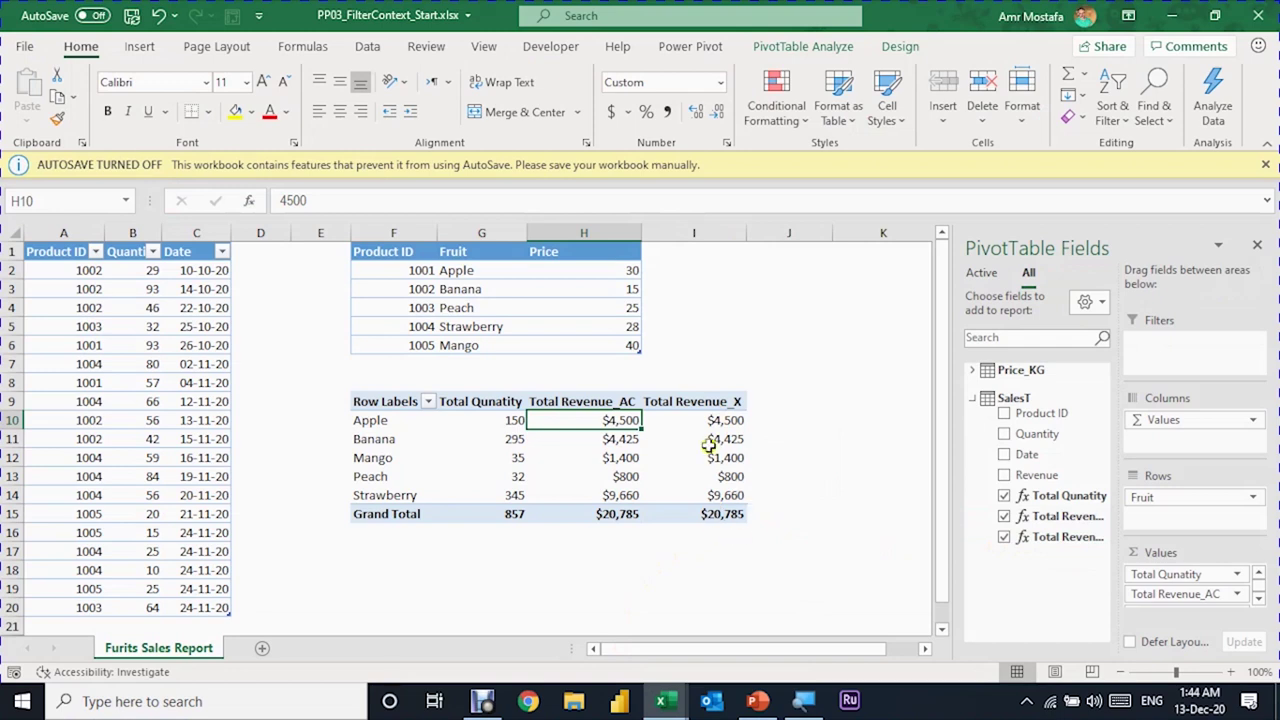
pyautogui.moveTo(705, 438)
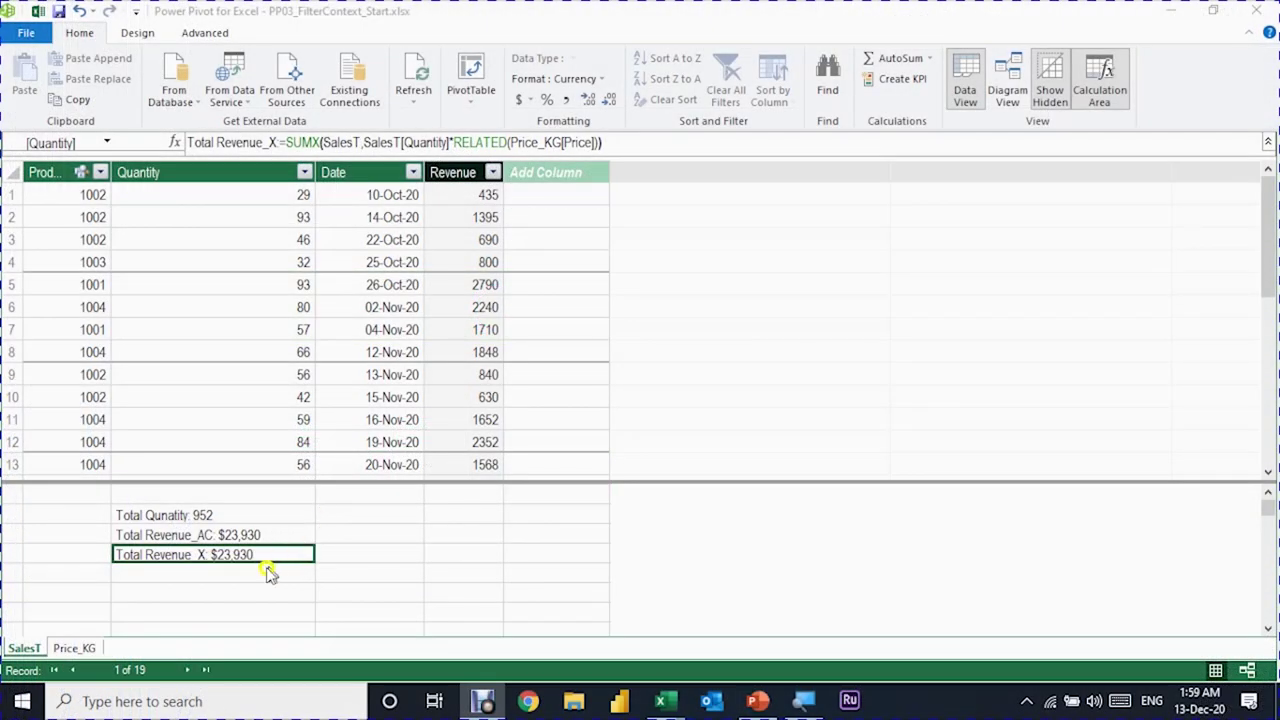
pyautogui.click(267, 580)
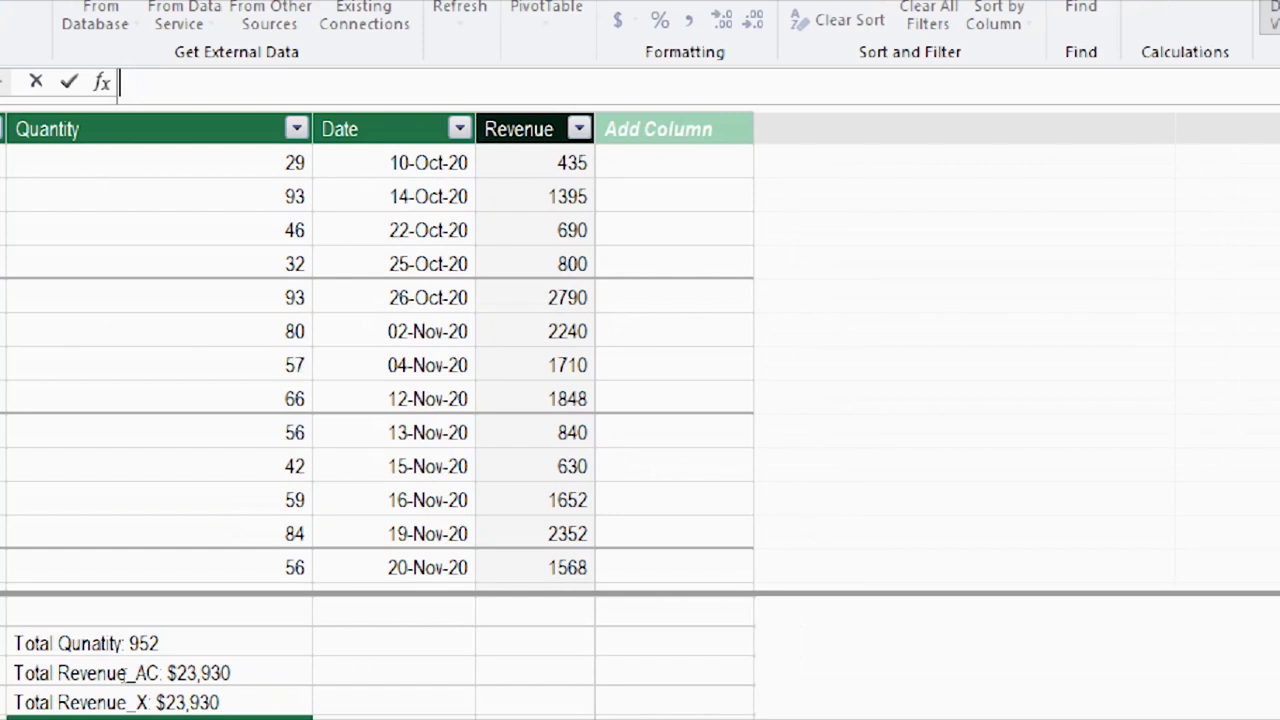
# Build the formula Avg Revenue Per Trx:=[Total Revenue_X]/COUNT(SalesT[Revenue]) using autocomplete
pyautogui.write('Avg')
pyautogui.write(' Revenue Per Tr')
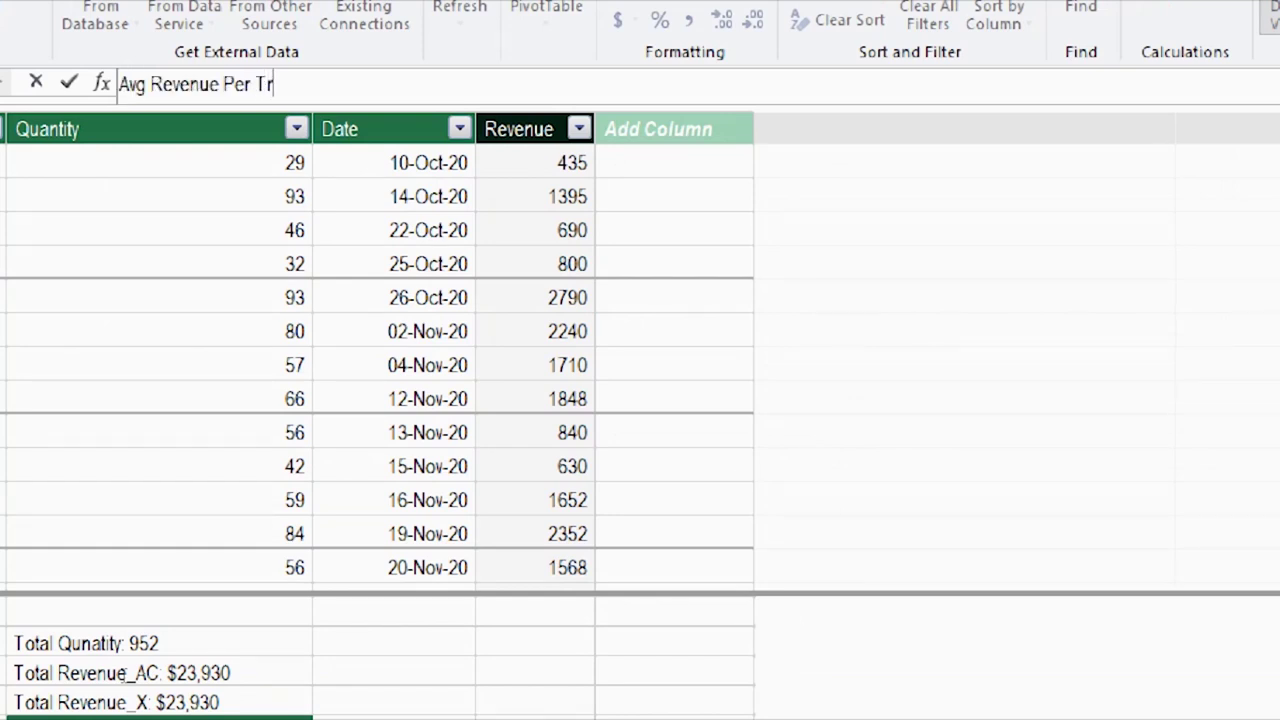
pyautogui.write('x:=')
pyautogui.write('[')
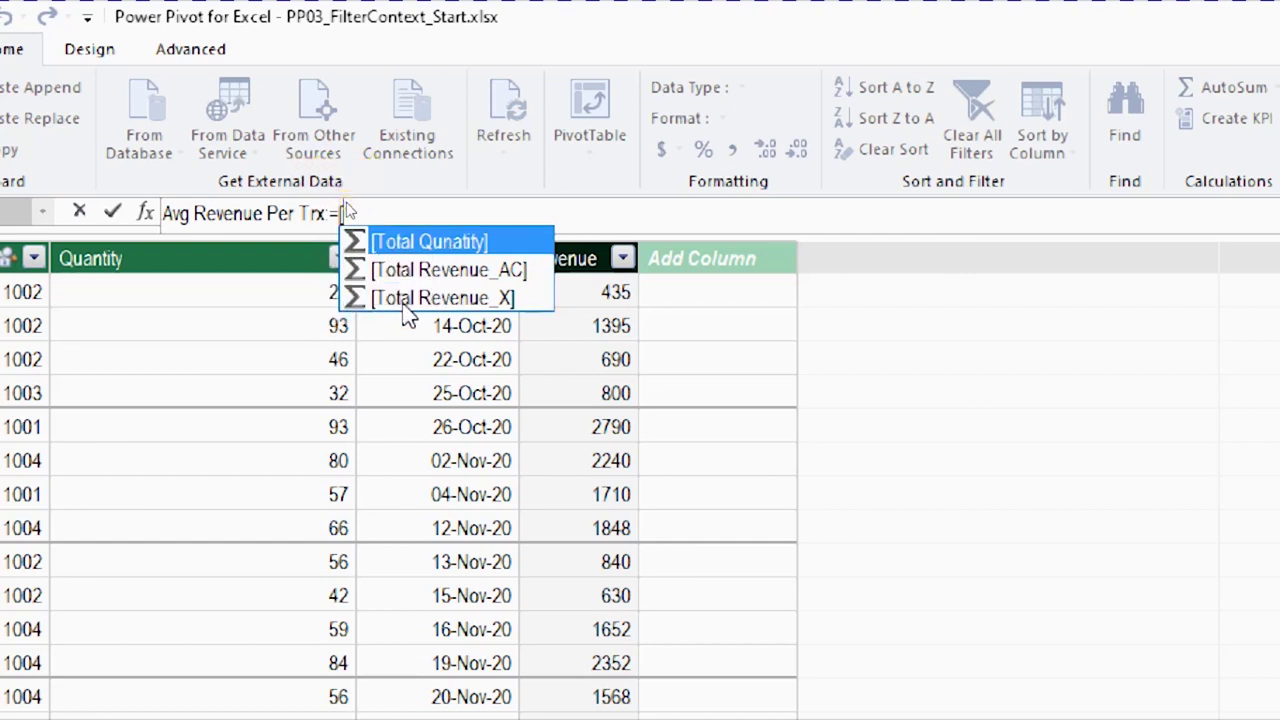
pyautogui.press('Down')
pyautogui.press('Down')
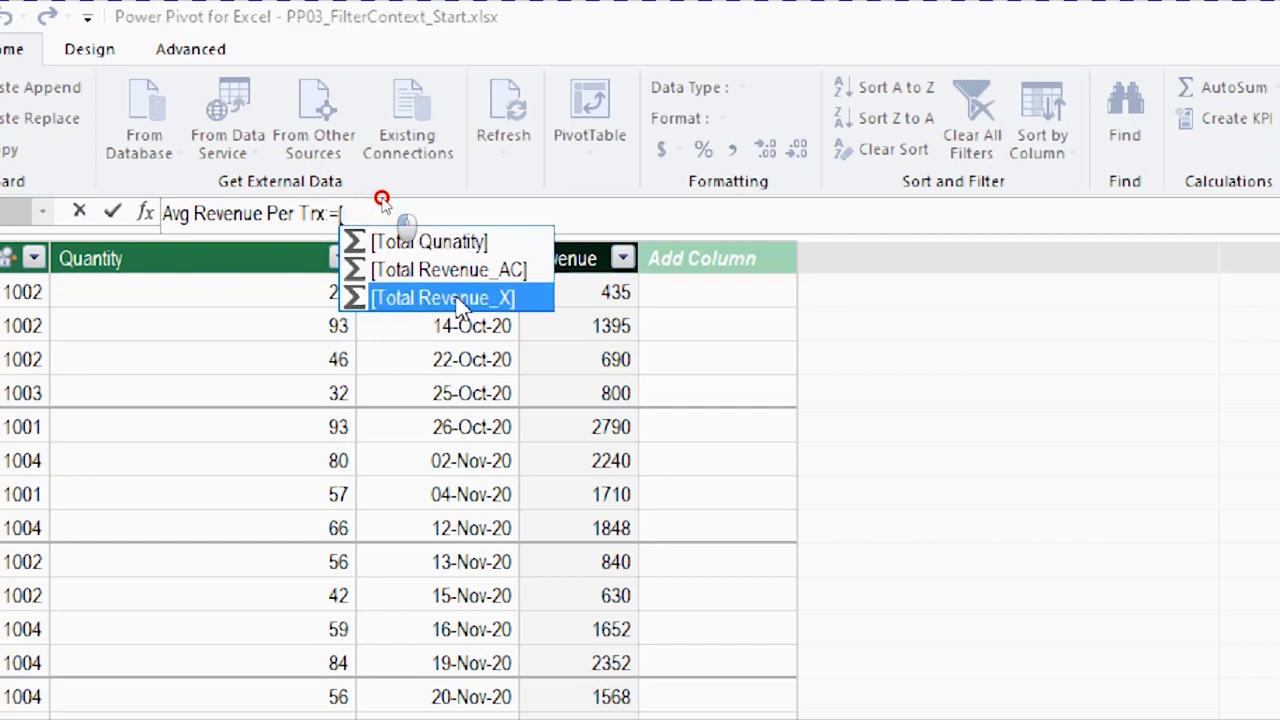
pyautogui.press('Tab')
pyautogui.write('/')
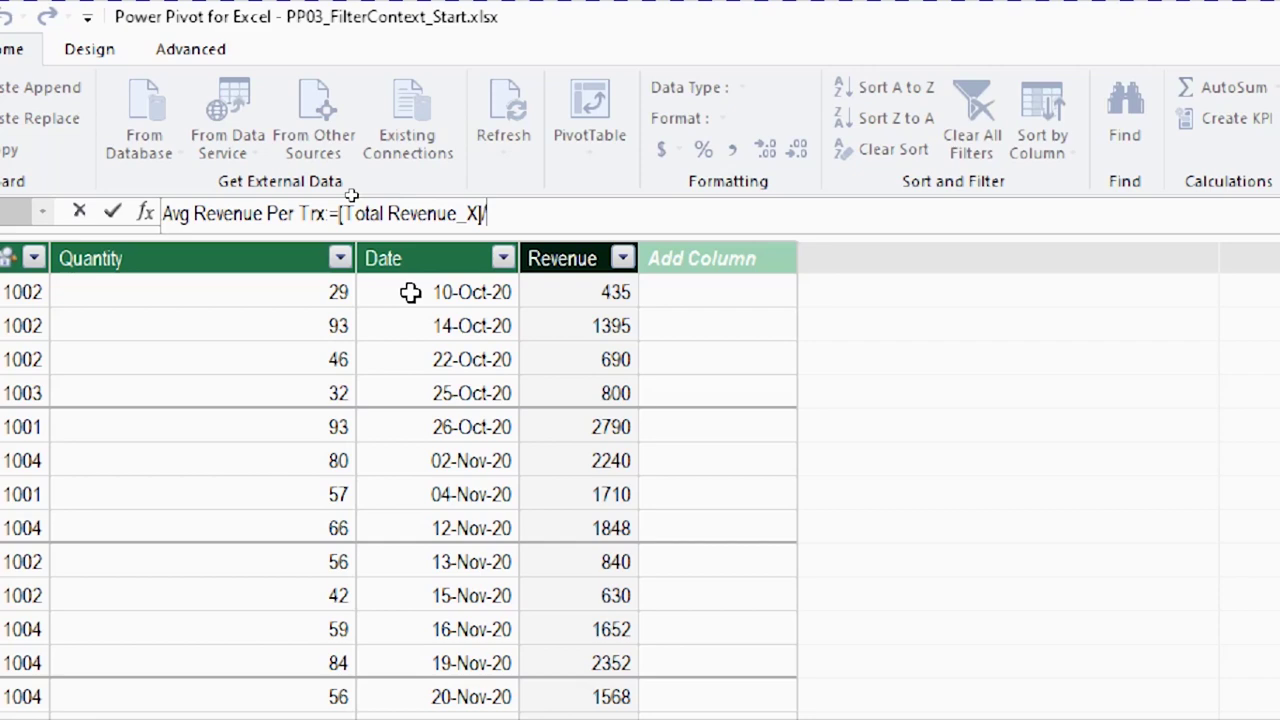
pyautogui.write('Count')
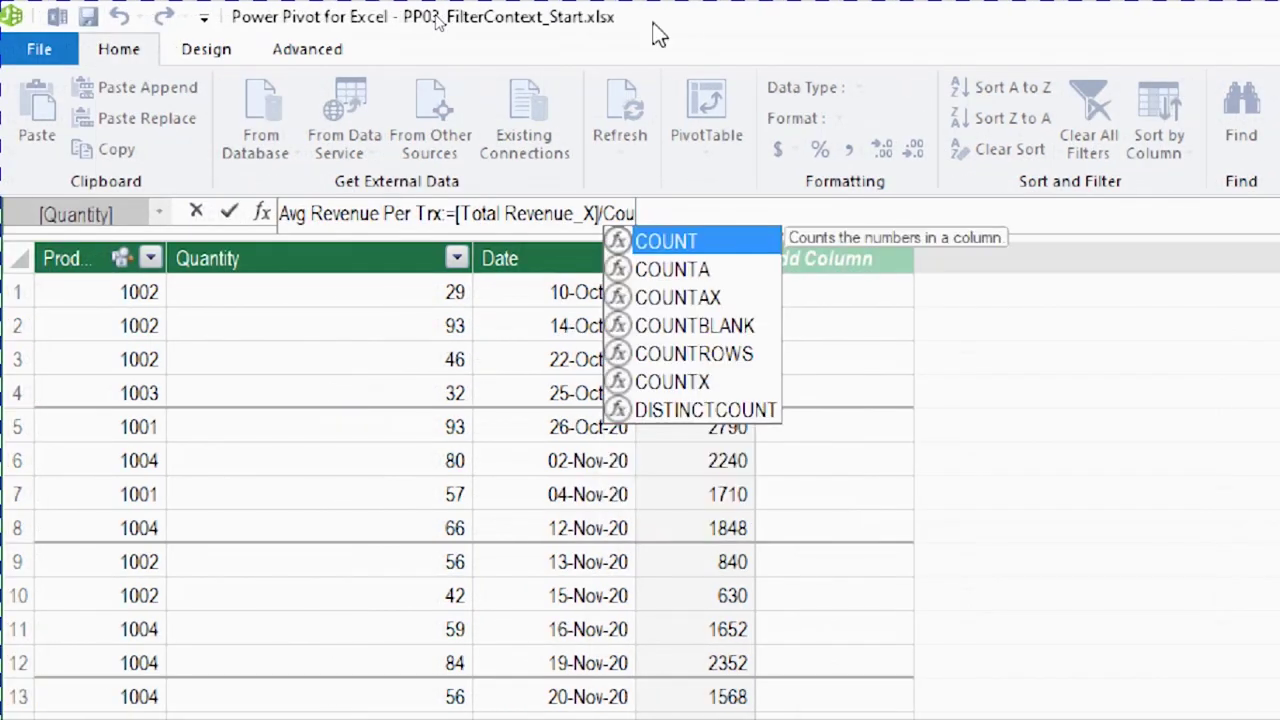
pyautogui.press('Tab')
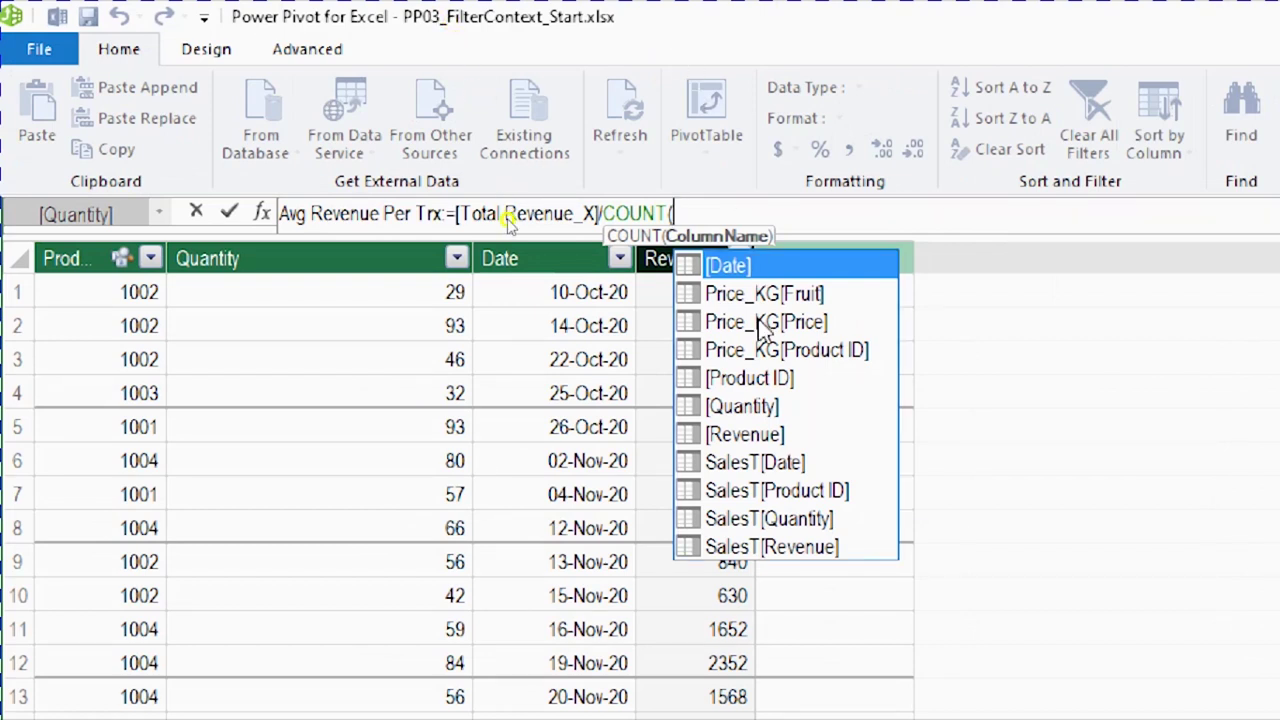
pyautogui.click(770, 550)
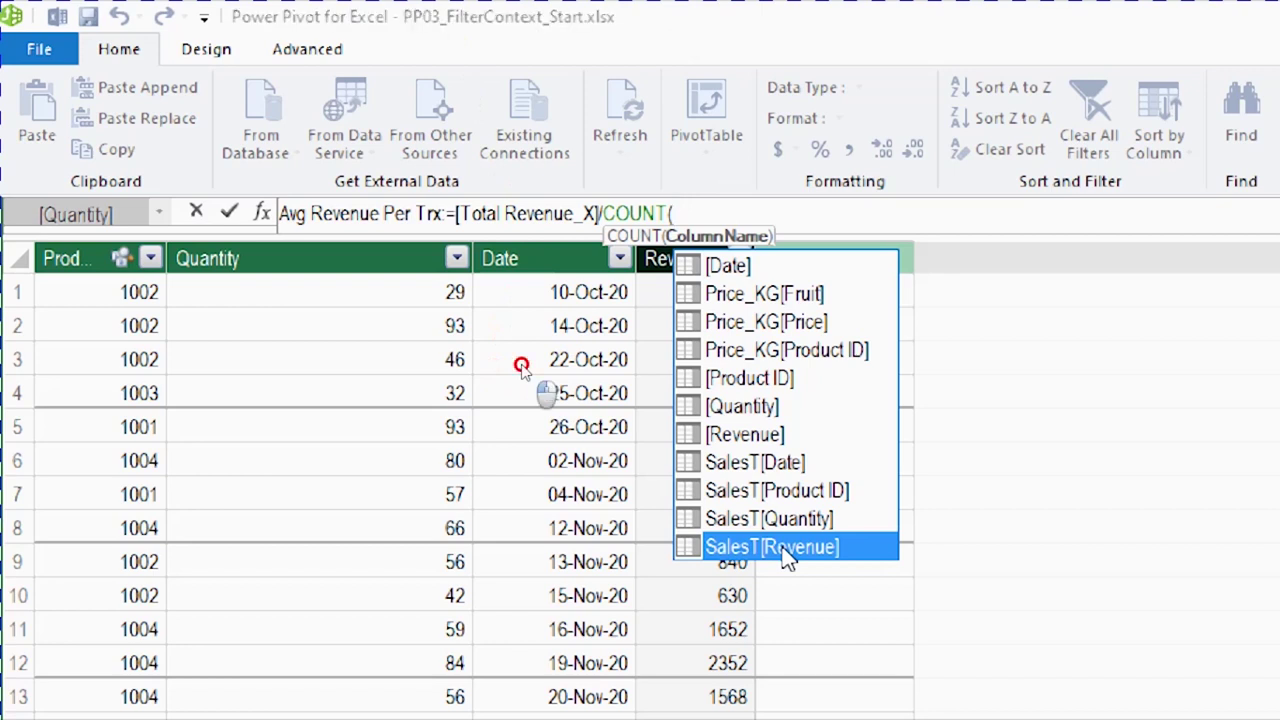
pyautogui.doubleClick(785, 550)
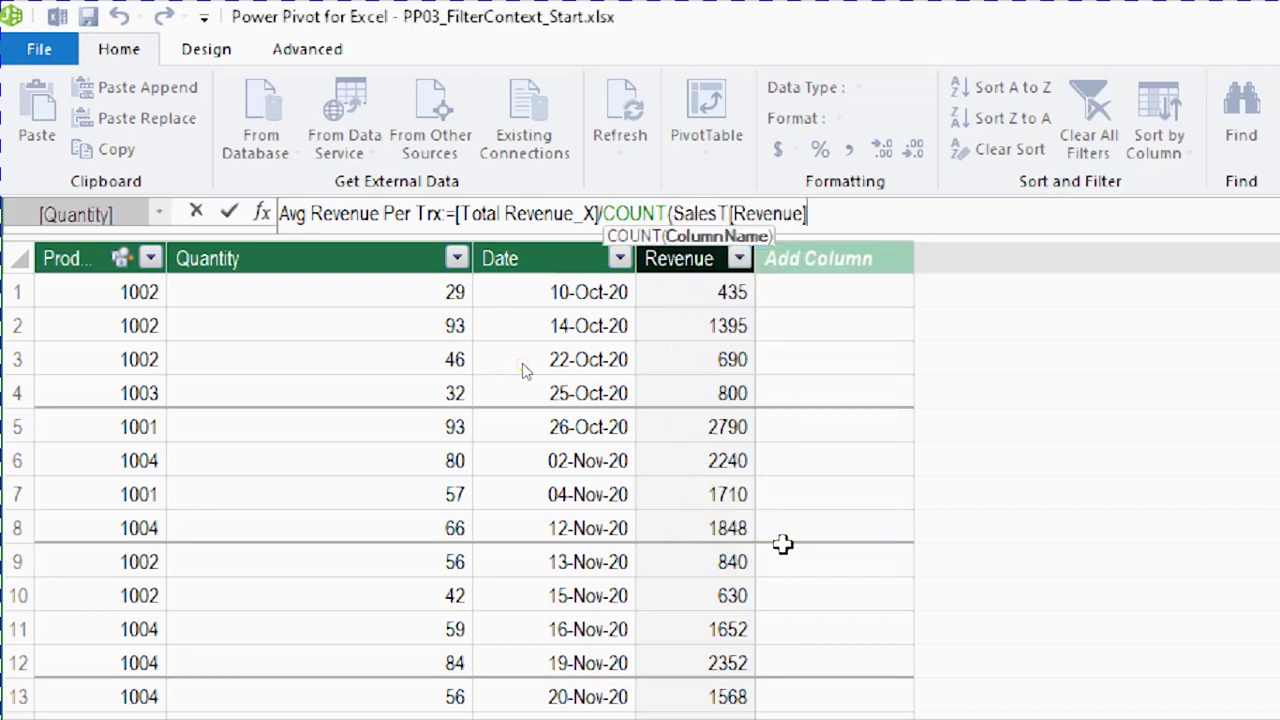
# Commit Avg Revenue Per Trx and format it as US dollar currency with no decimals, reading $1,259
pyautogui.write(')')
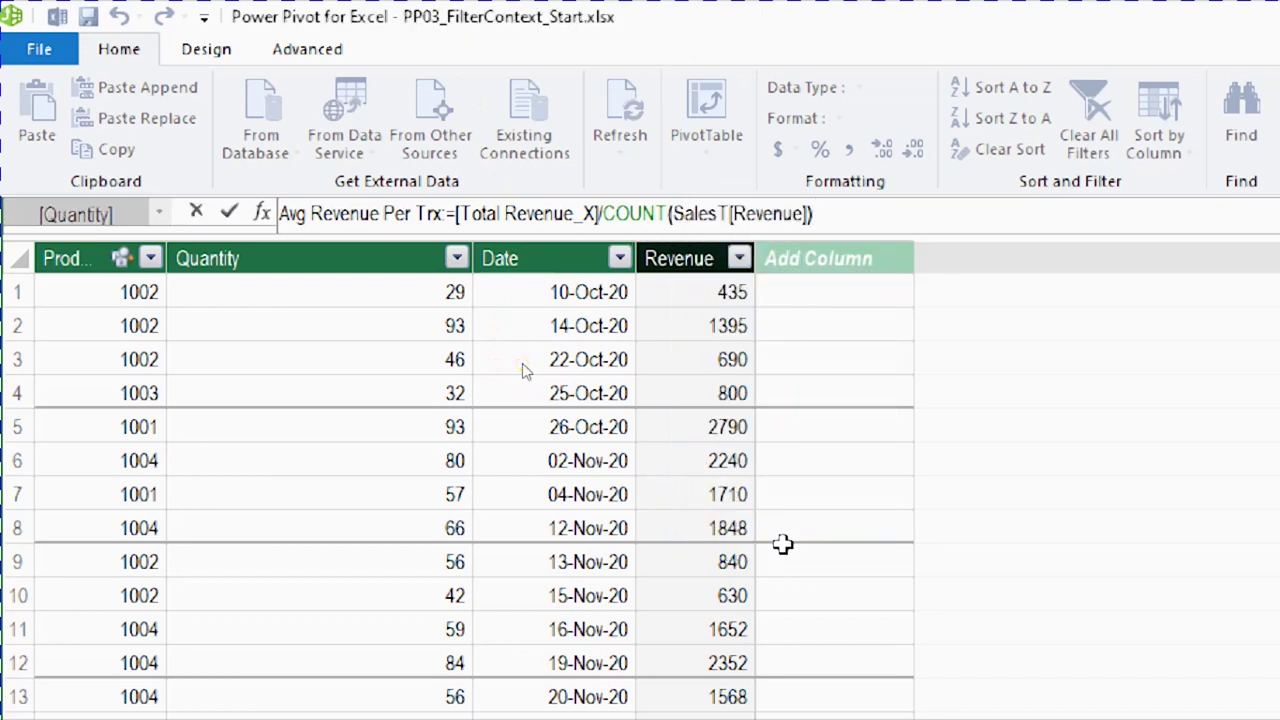
pyautogui.press('Return')
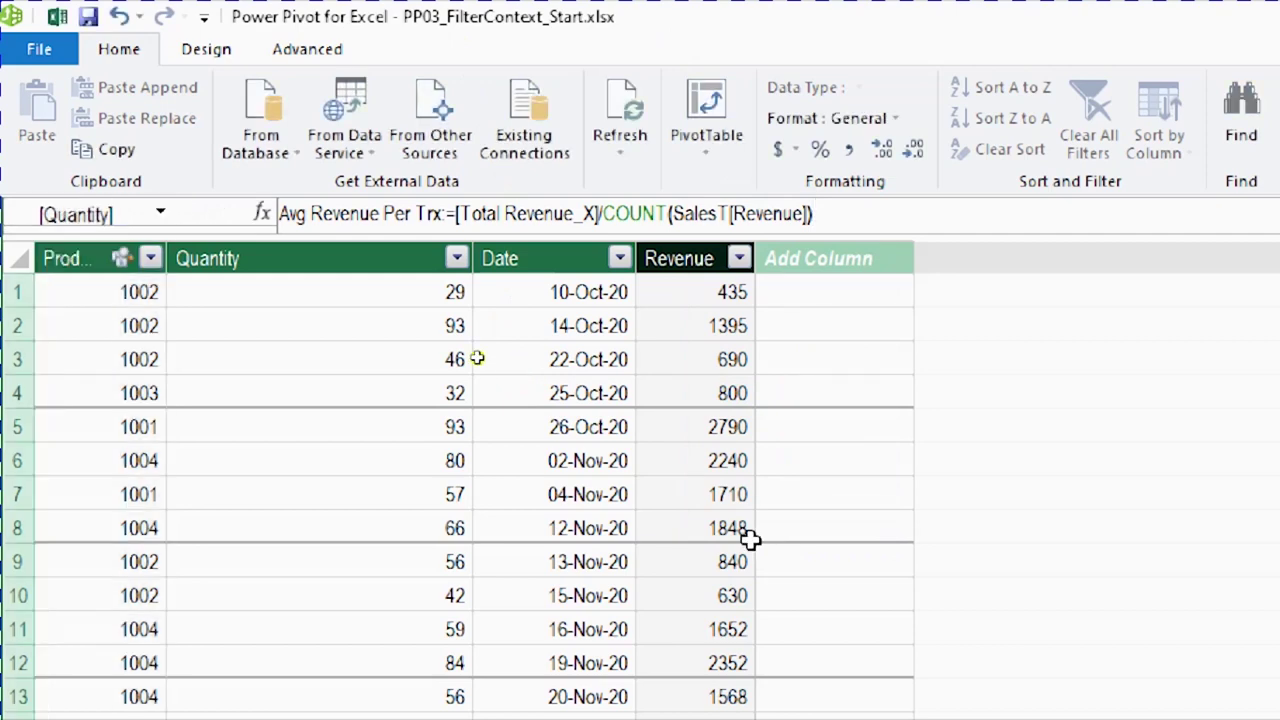
pyautogui.scroll(-1, 750, 538)
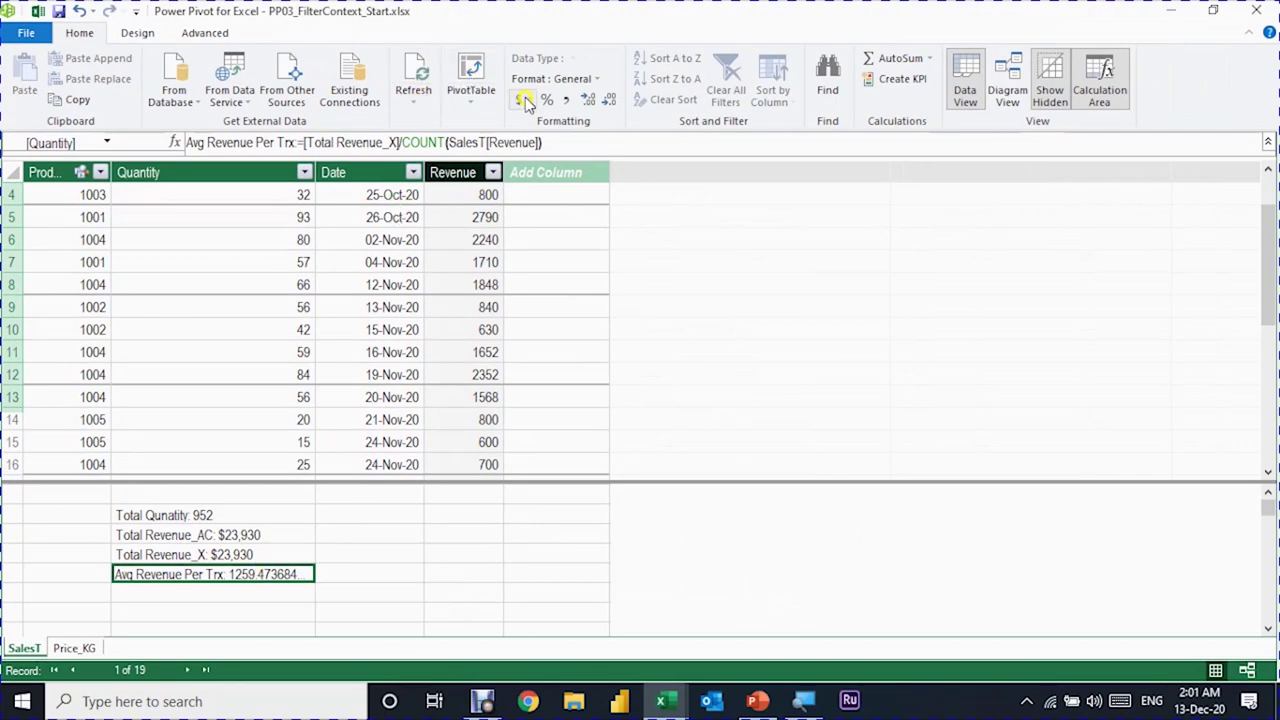
pyautogui.click(525, 100)
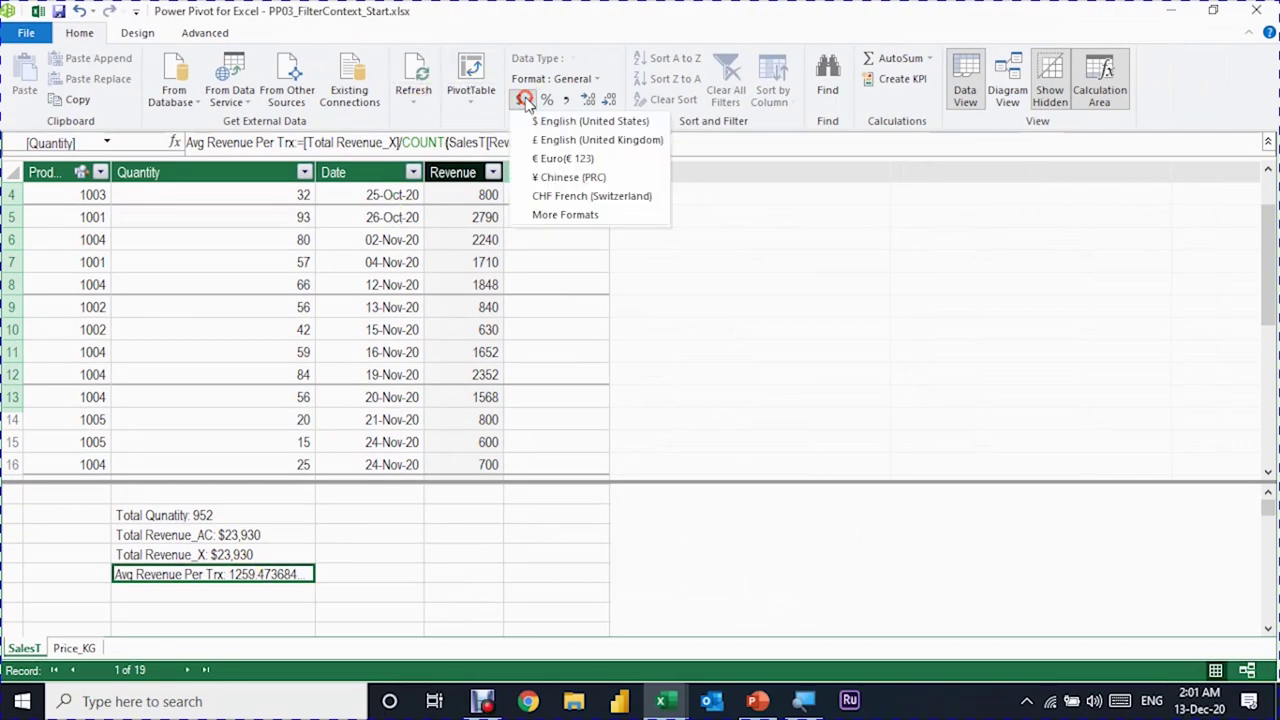
pyautogui.click(580, 121)
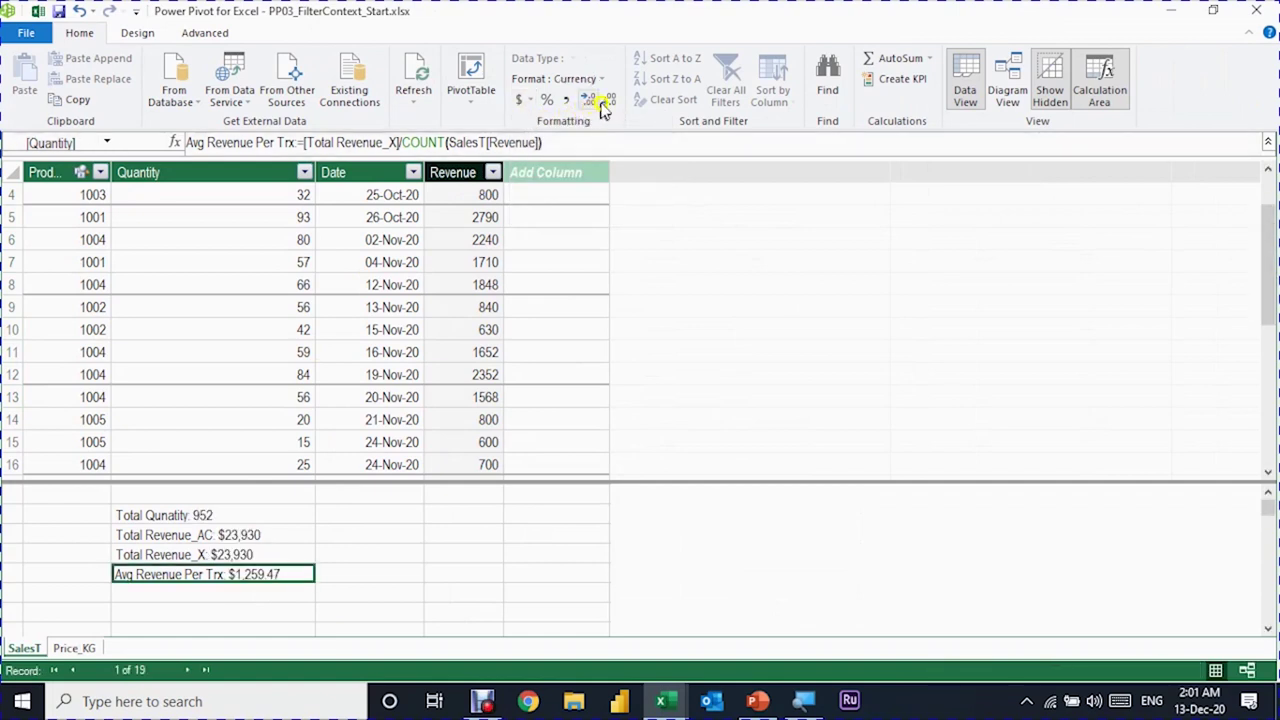
pyautogui.click(609, 102)
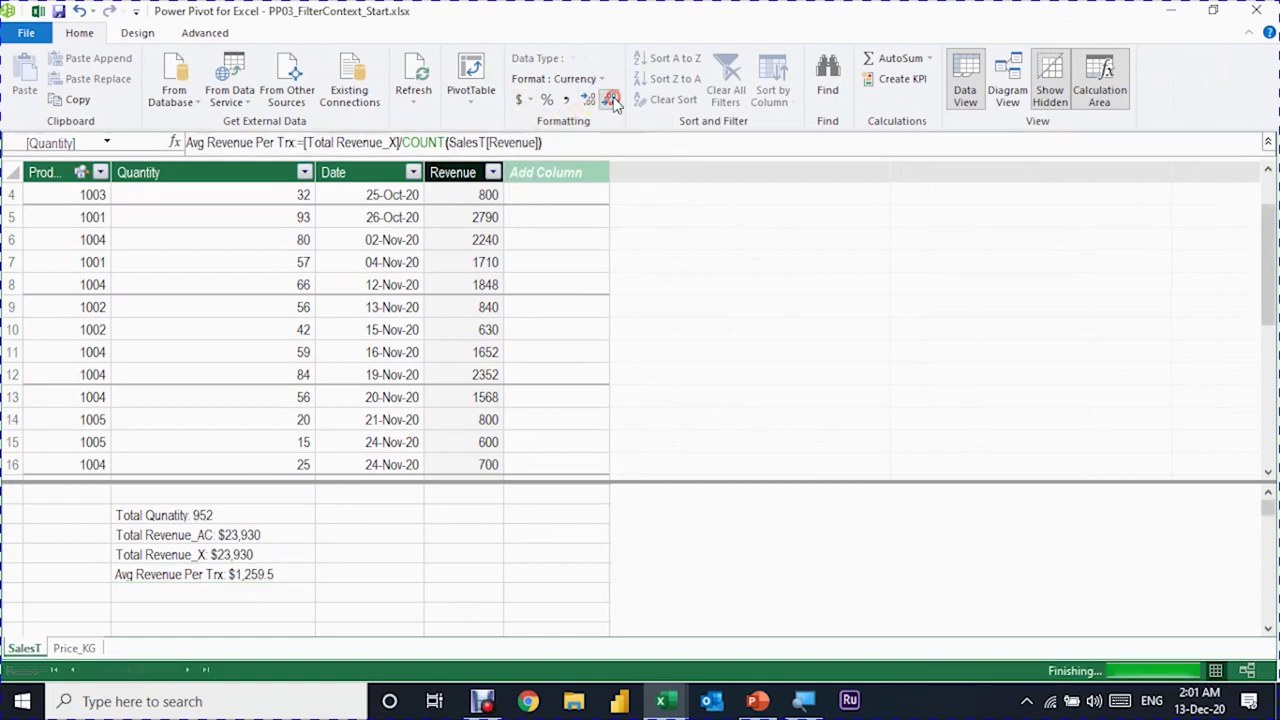
pyautogui.click(609, 102)
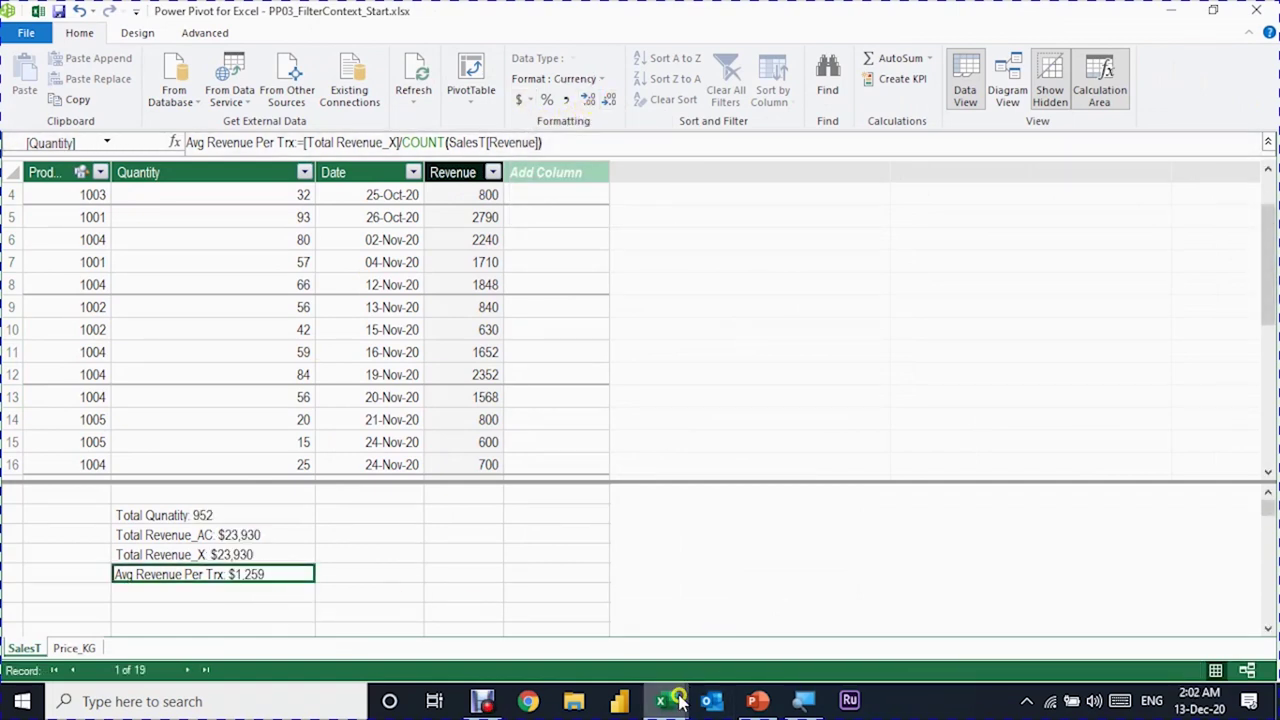
# Add Avg Revenue Per Trx to the pivot: Apple $2,250, Banana $798, Strawberry $1,520, total $1,259
pyautogui.moveTo(678, 700)
pyautogui.click(557, 585)
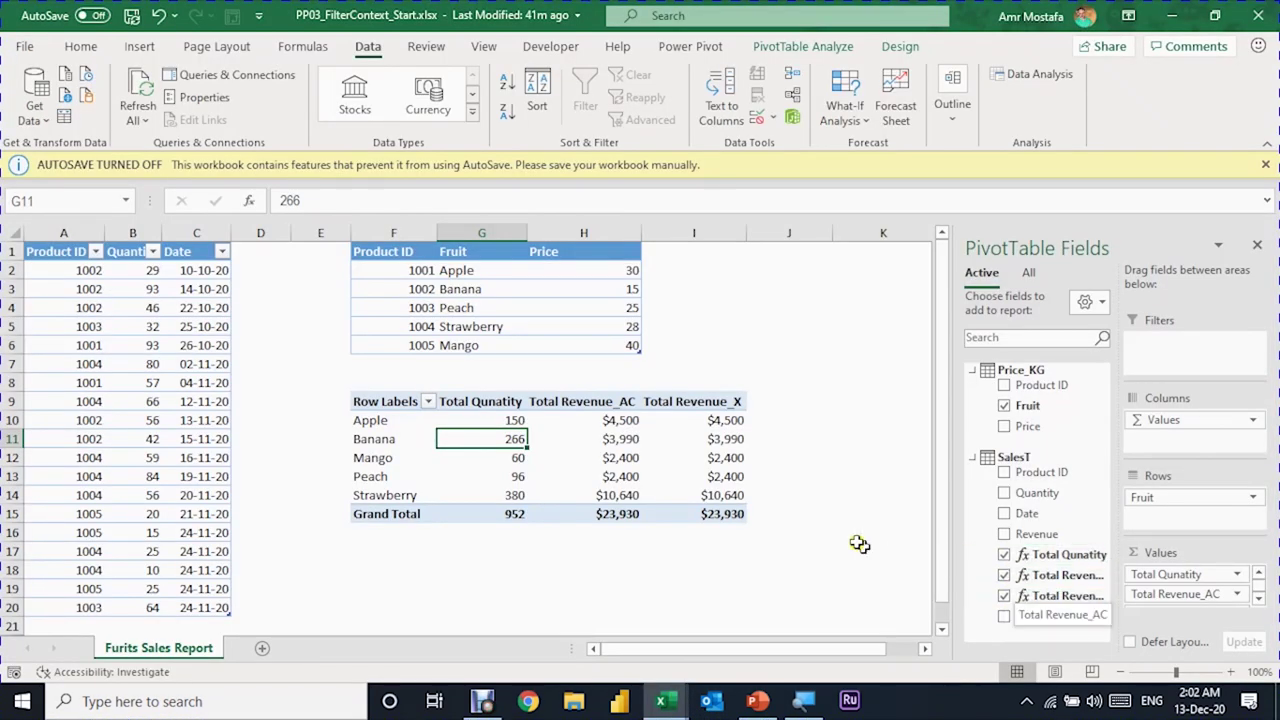
pyautogui.click(1004, 615)
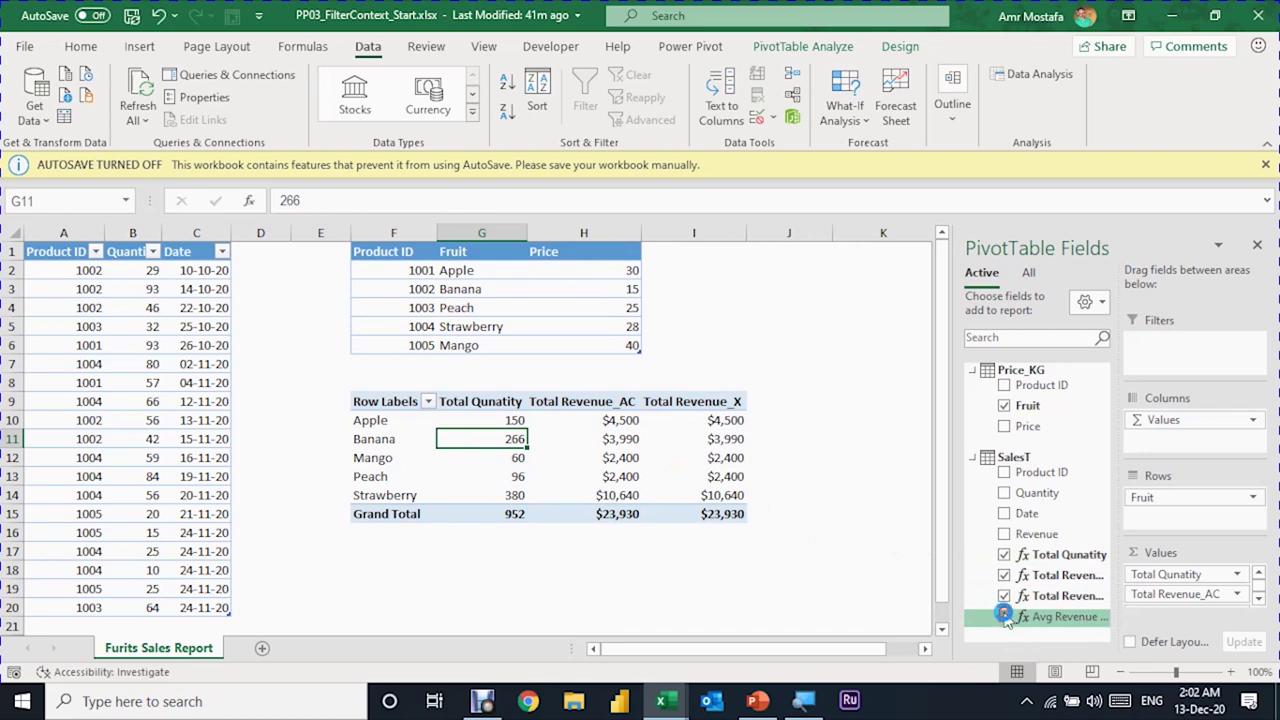
pyautogui.moveTo(844, 414)
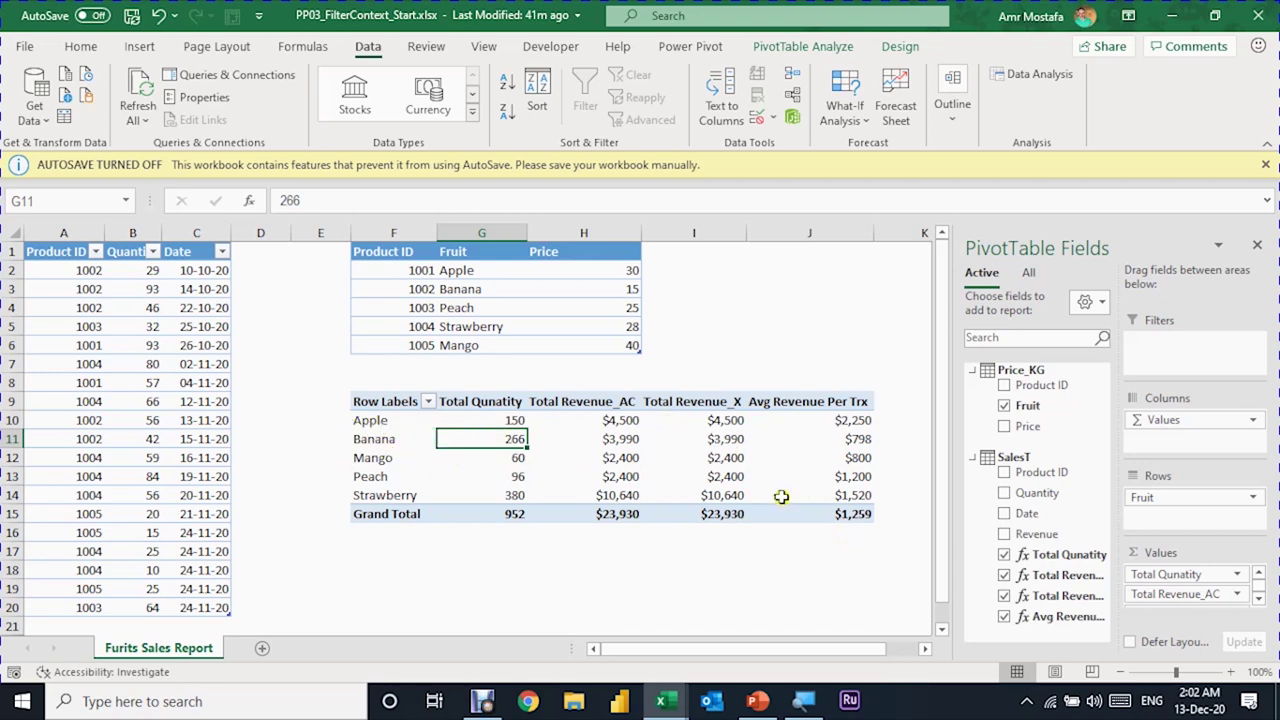
pyautogui.moveTo(779, 497)
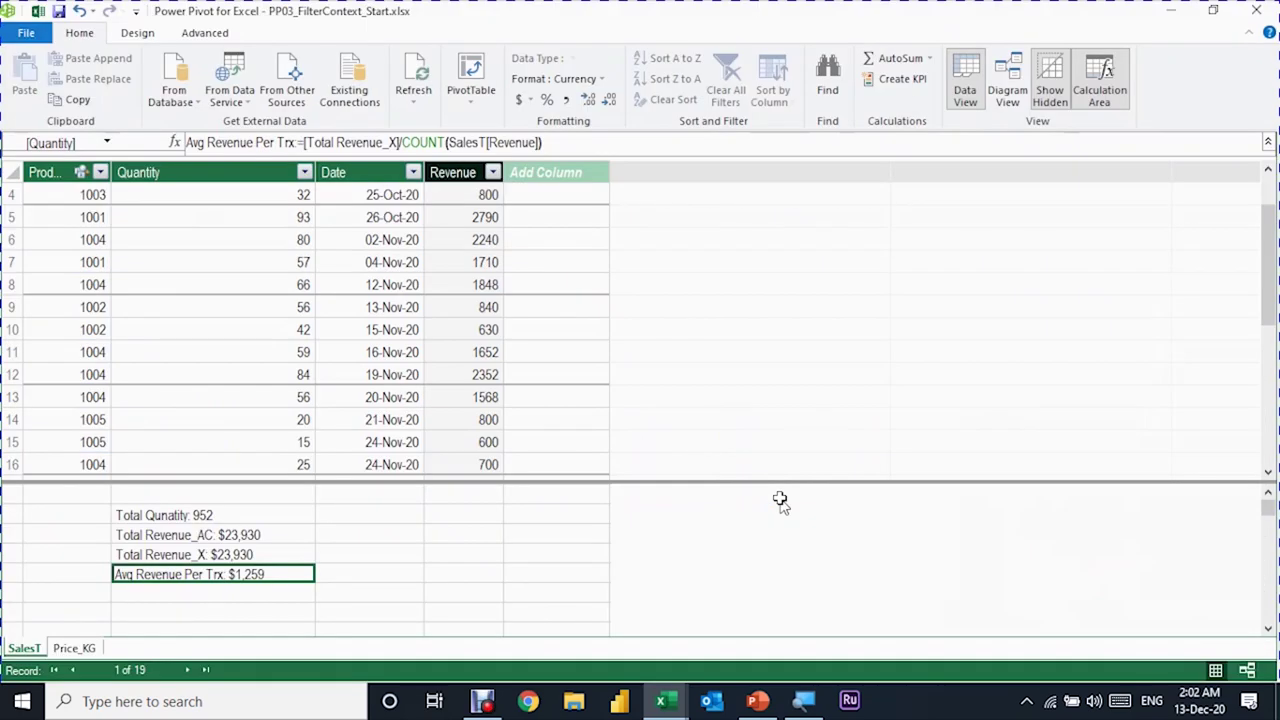
# Add measure Avg Revenue Per Trx_X:=AVERAGEX(SalesT,SalesT[Quantity]*RELATED(Price_KG[Price])), showing 1259.4736
pyautogui.click(254, 599)
pyautogui.write('Avg Revenue')
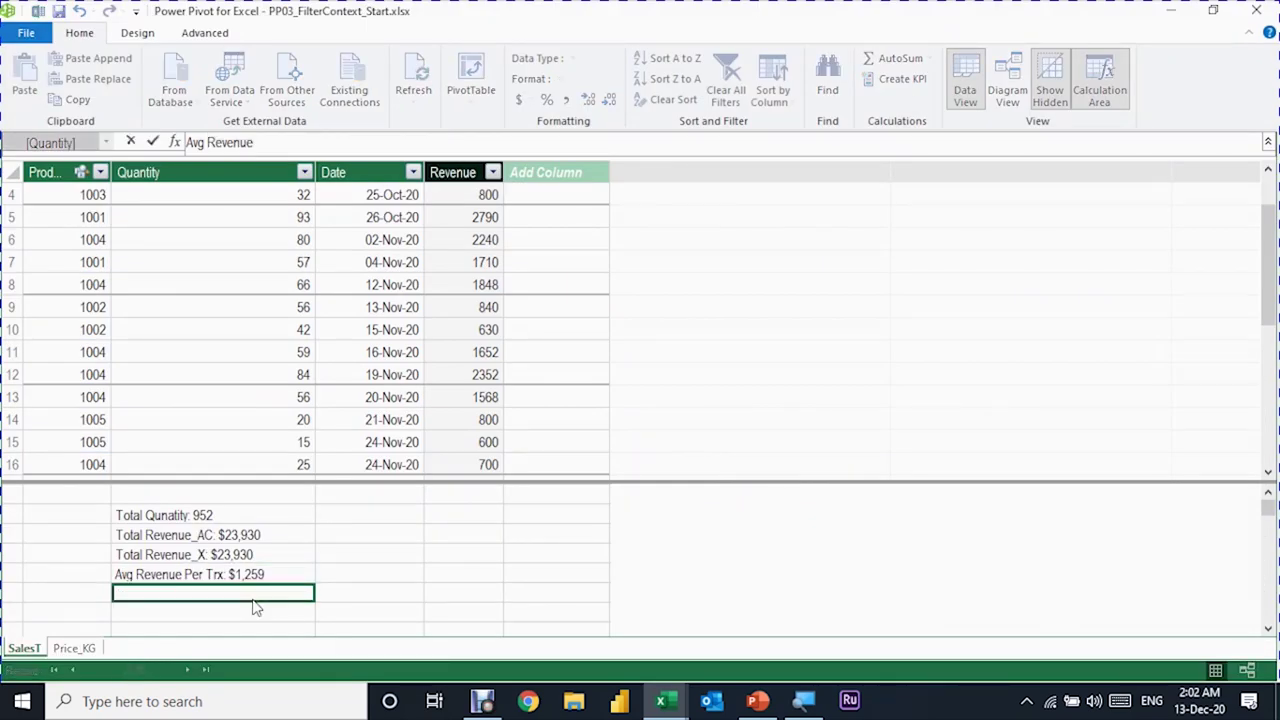
pyautogui.write(' Per Trx_')
pyautogui.write('X')
pyautogui.write(':=')
pyautogui.write(' Avera')
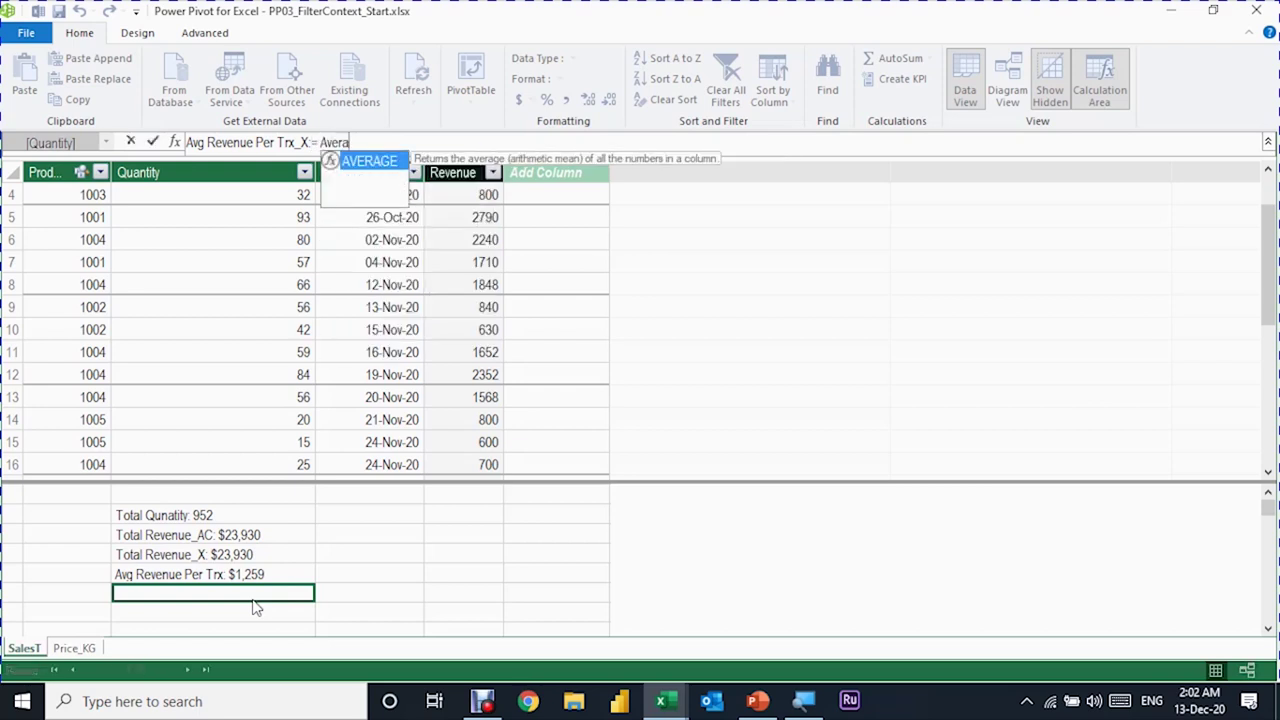
pyautogui.write('g')
pyautogui.press('Down')
pyautogui.press('Down')
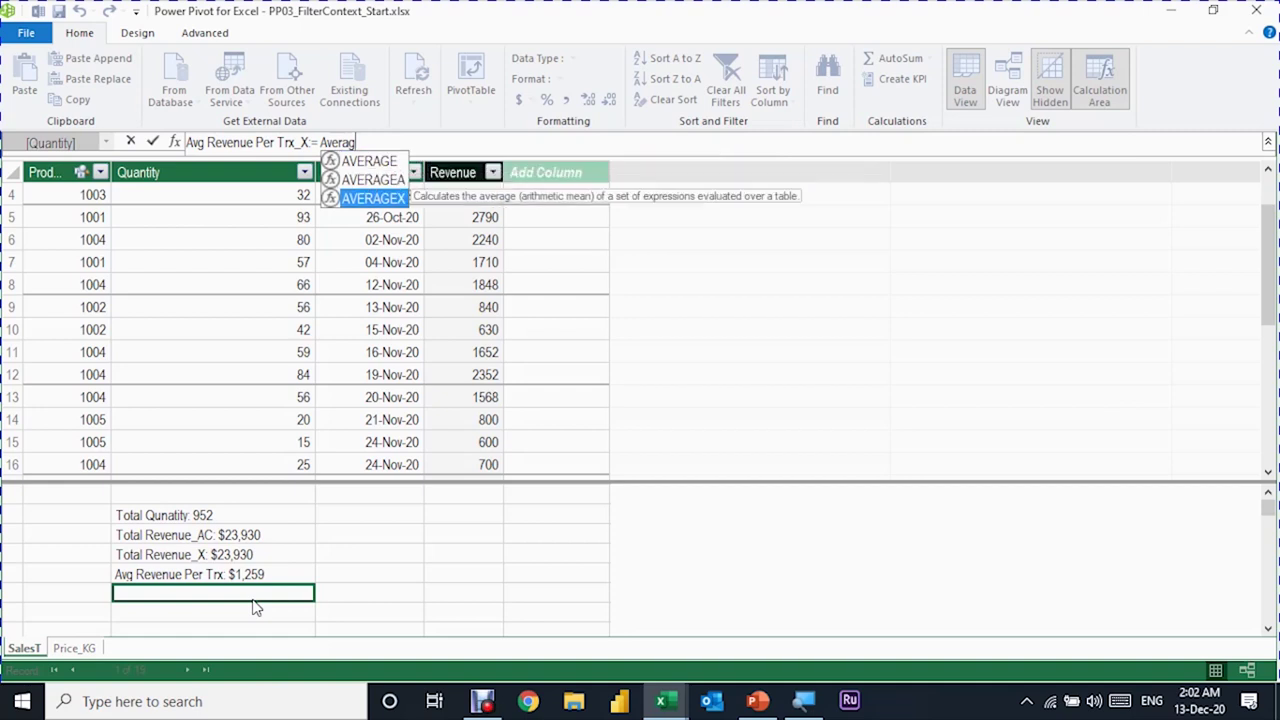
pyautogui.press('Tab')
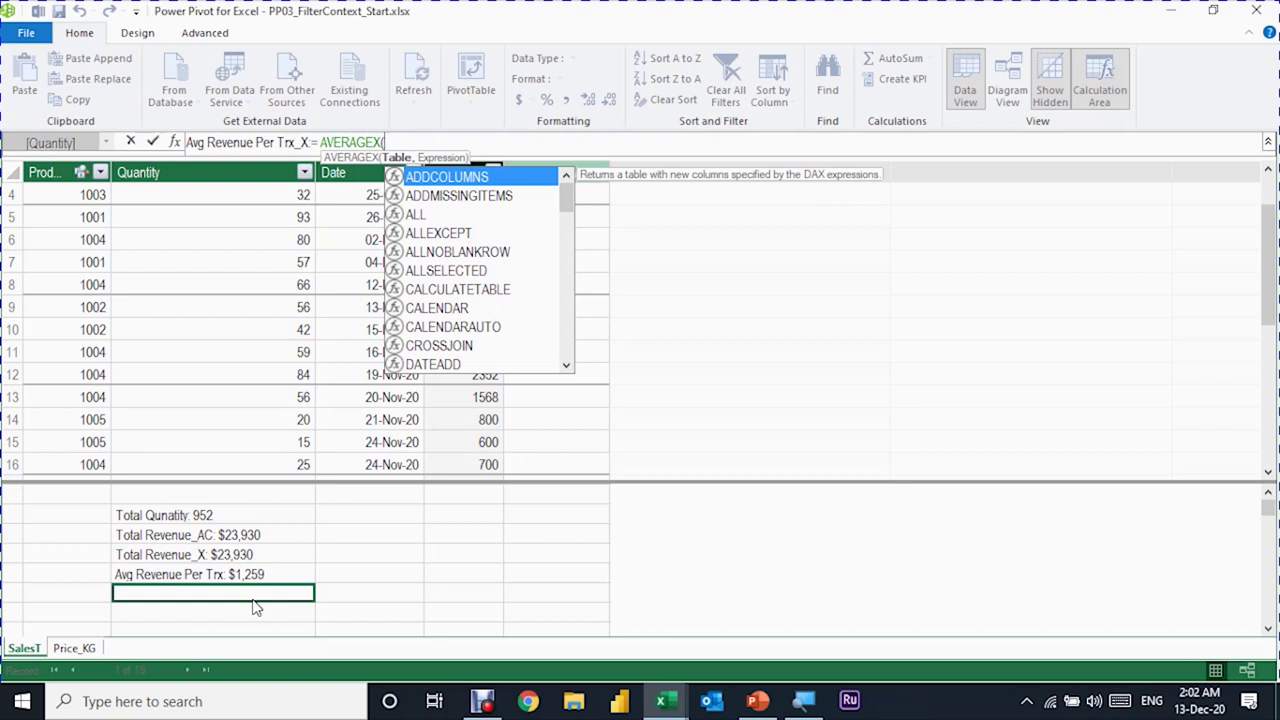
pyautogui.write('SalesT')
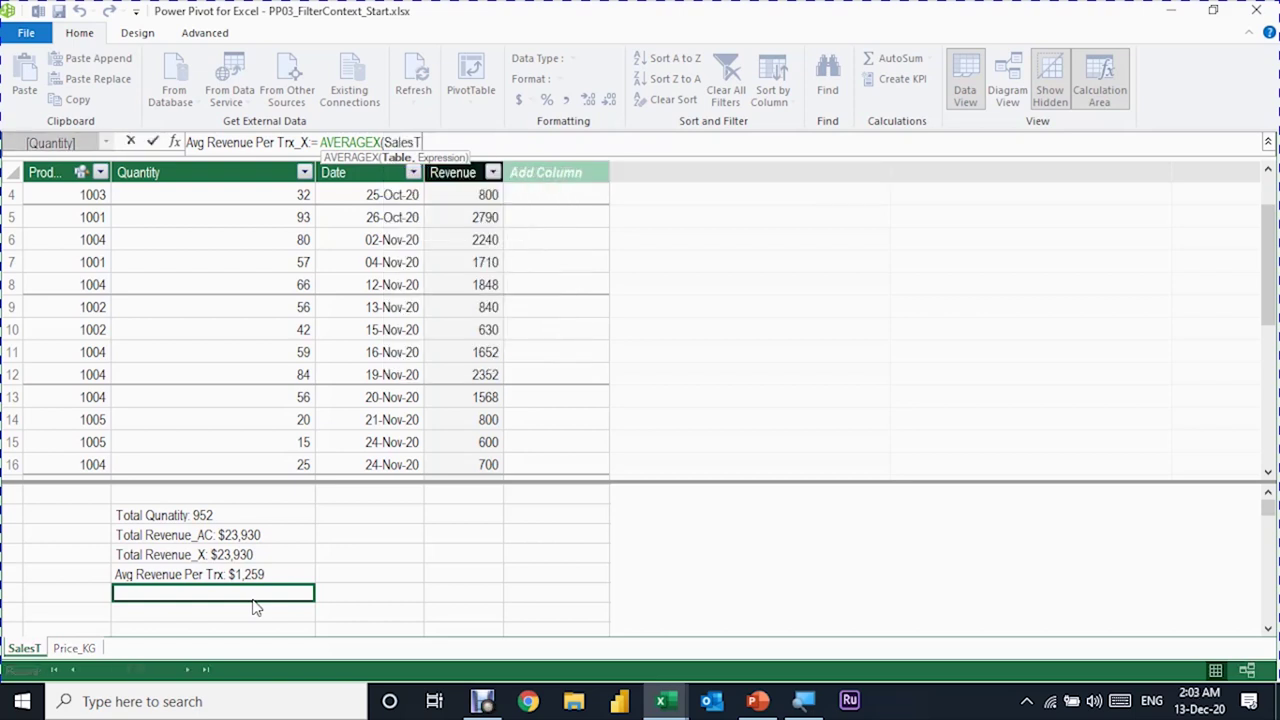
pyautogui.write(',')
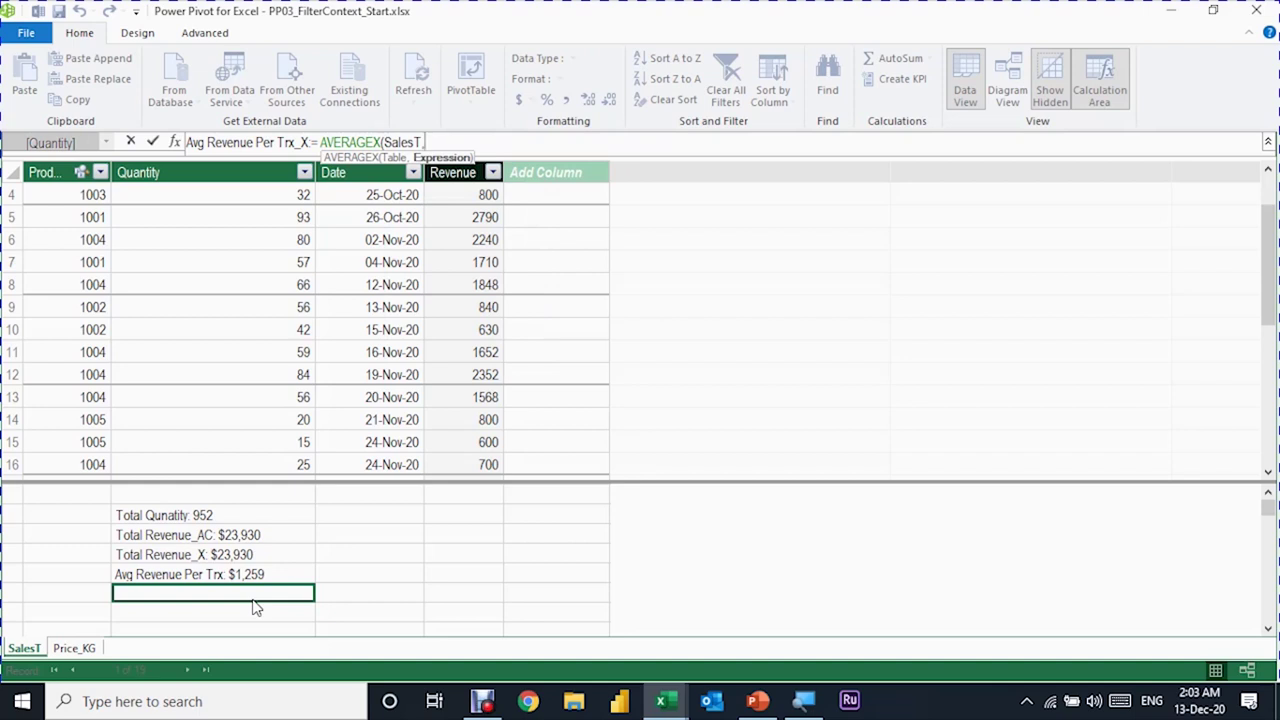
pyautogui.write('qu')
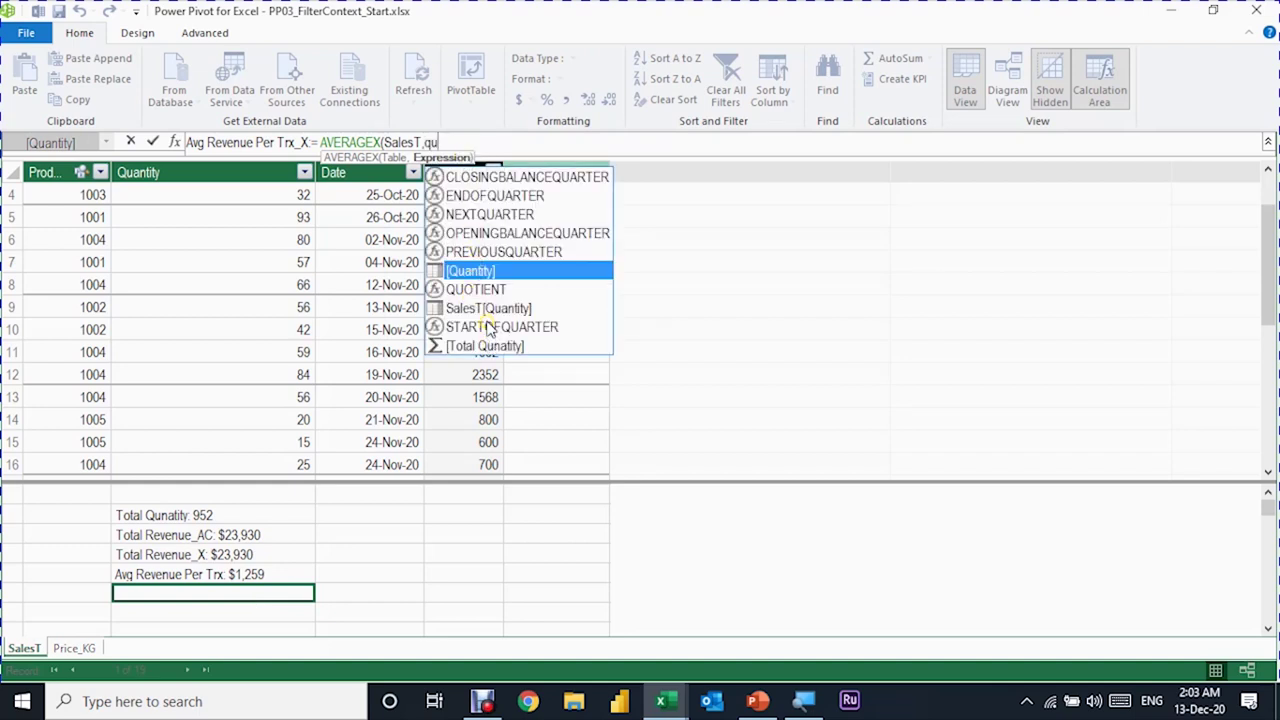
pyautogui.doubleClick(507, 312)
pyautogui.write('*')
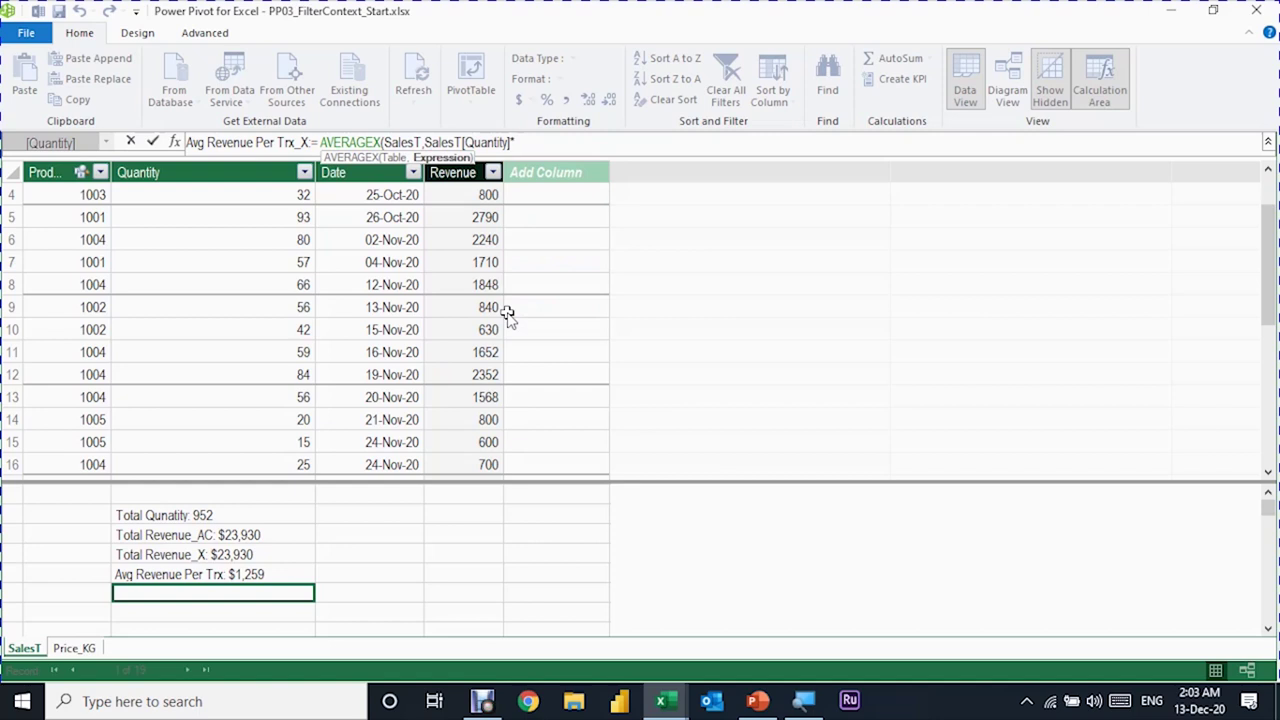
pyautogui.write('rela')
pyautogui.press('Tab')
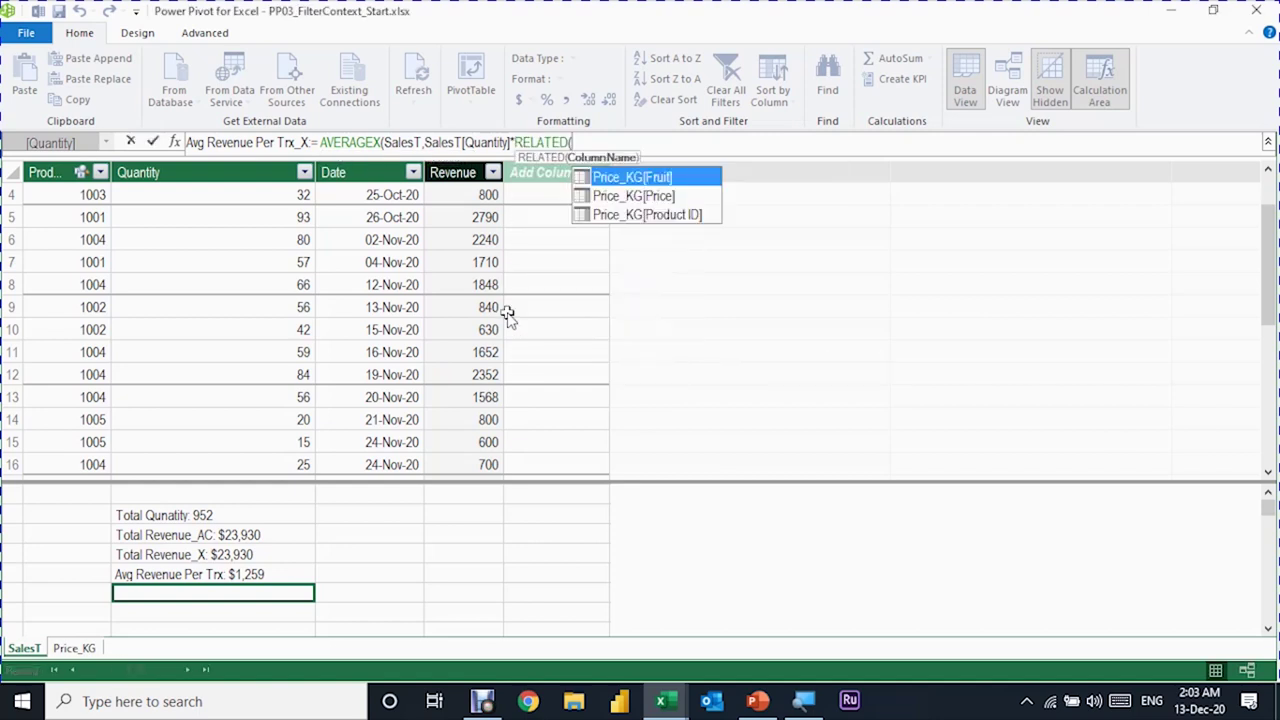
pyautogui.write('pri')
pyautogui.doubleClick(626, 196)
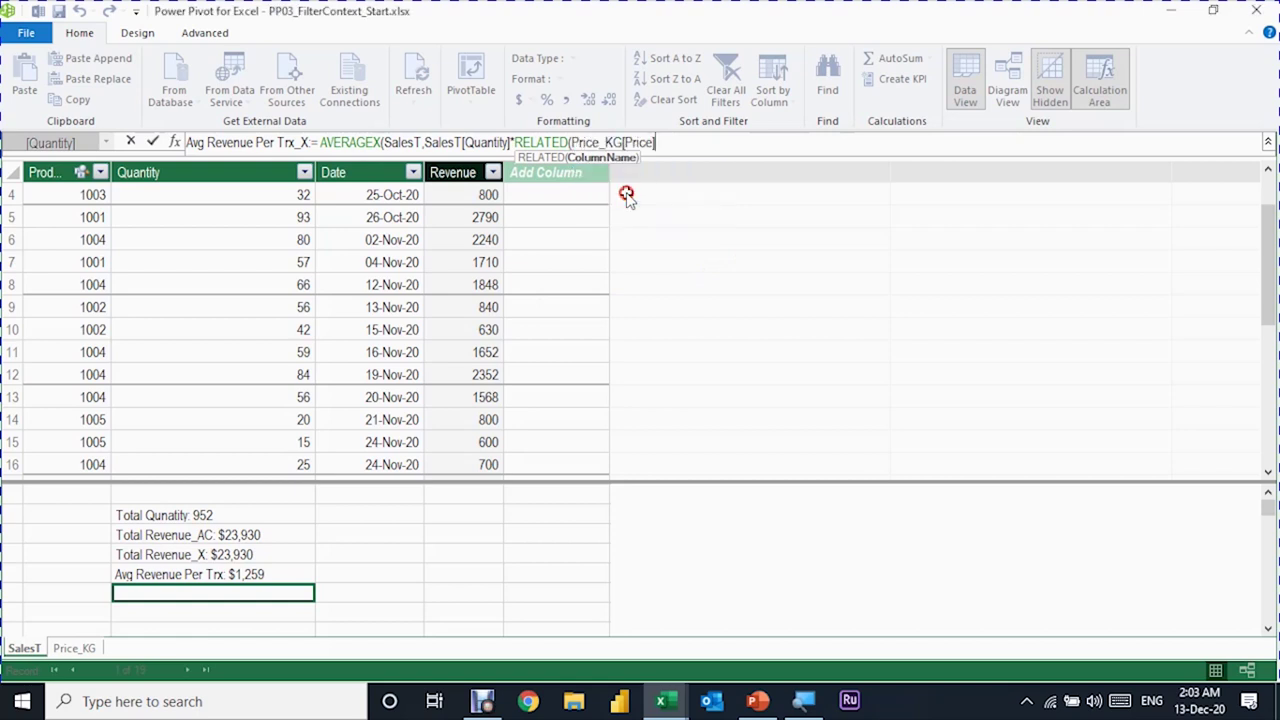
pyautogui.write(')')
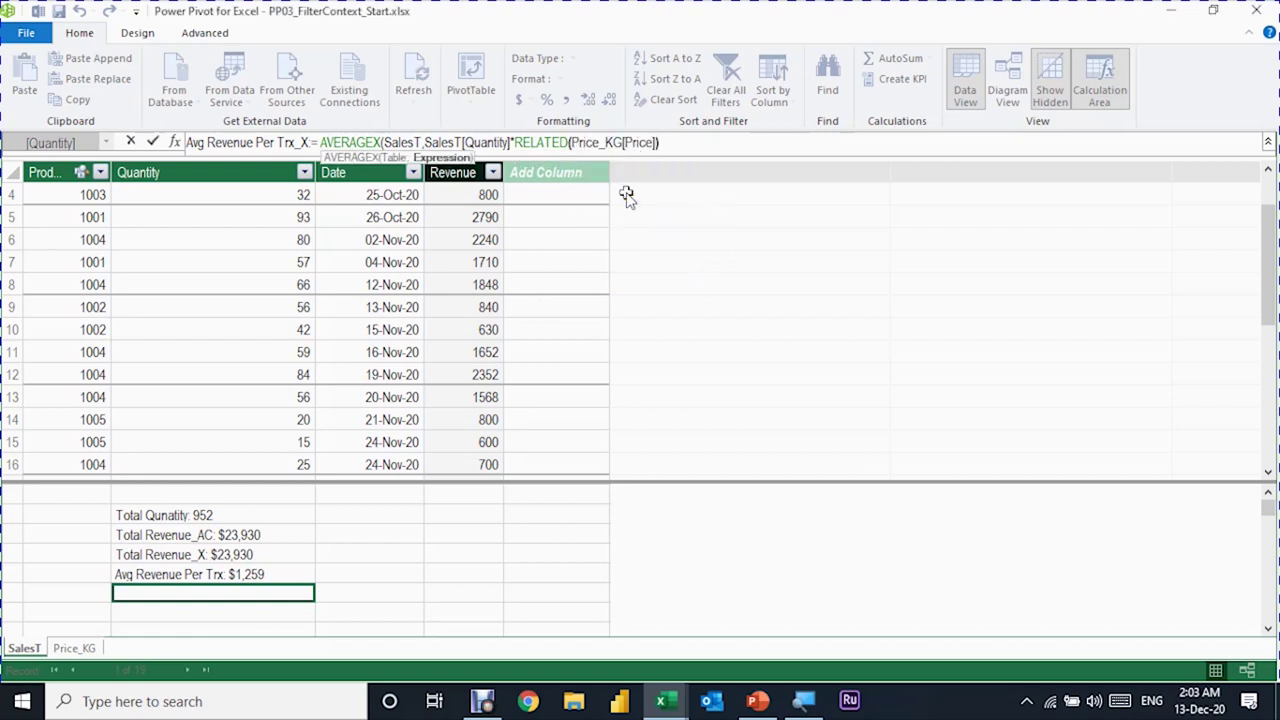
pyautogui.write(')')
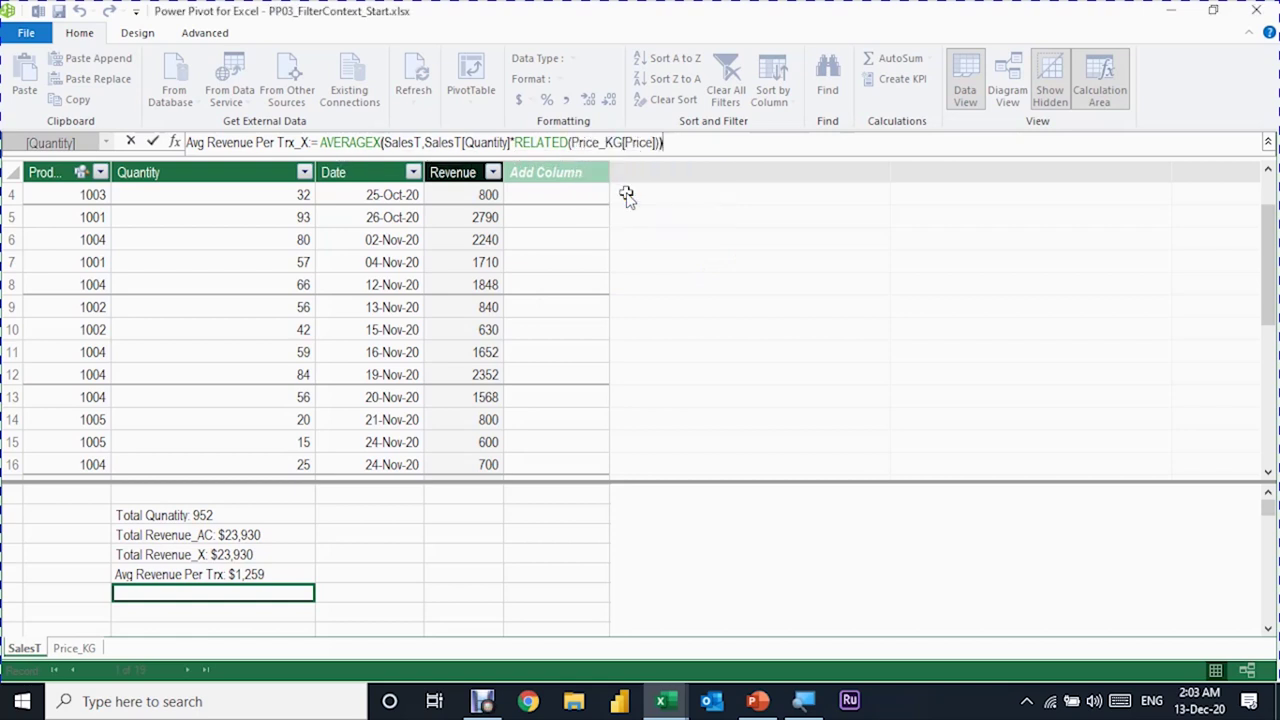
pyautogui.press('Return')
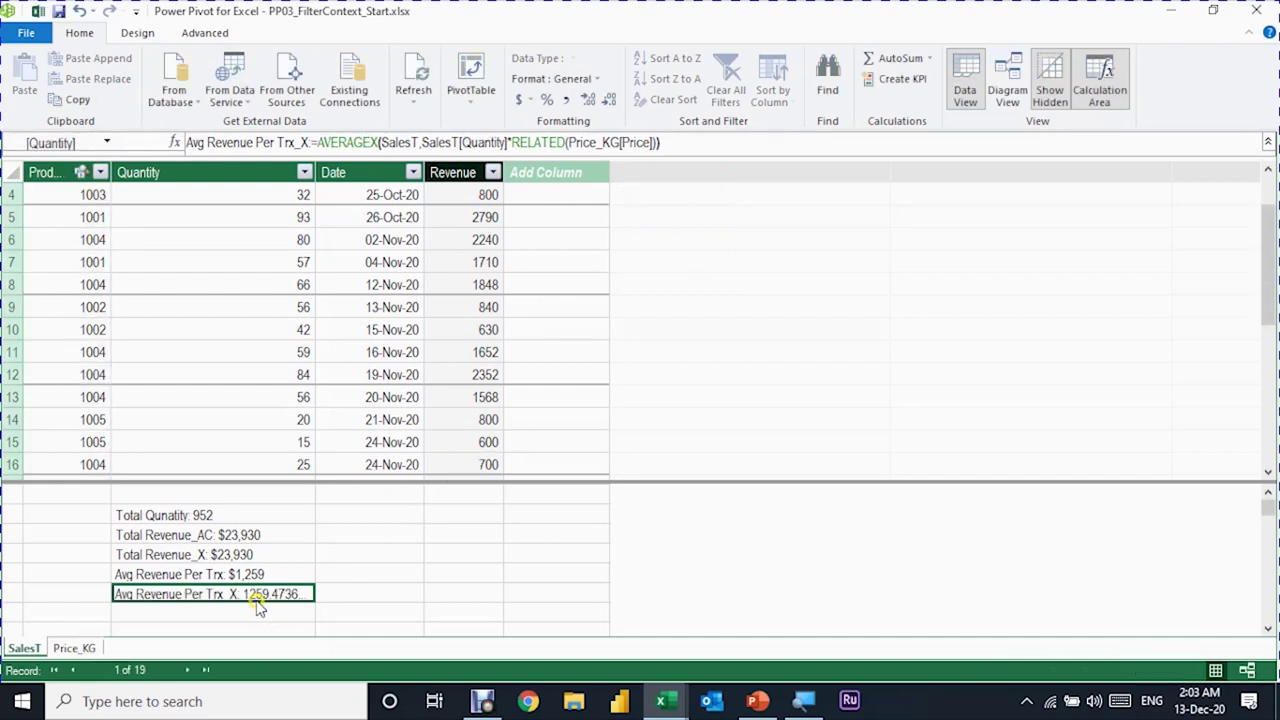
# Format Avg Revenue Per Trx_X as US dollar currency with no decimal places
pyautogui.click(531, 102)
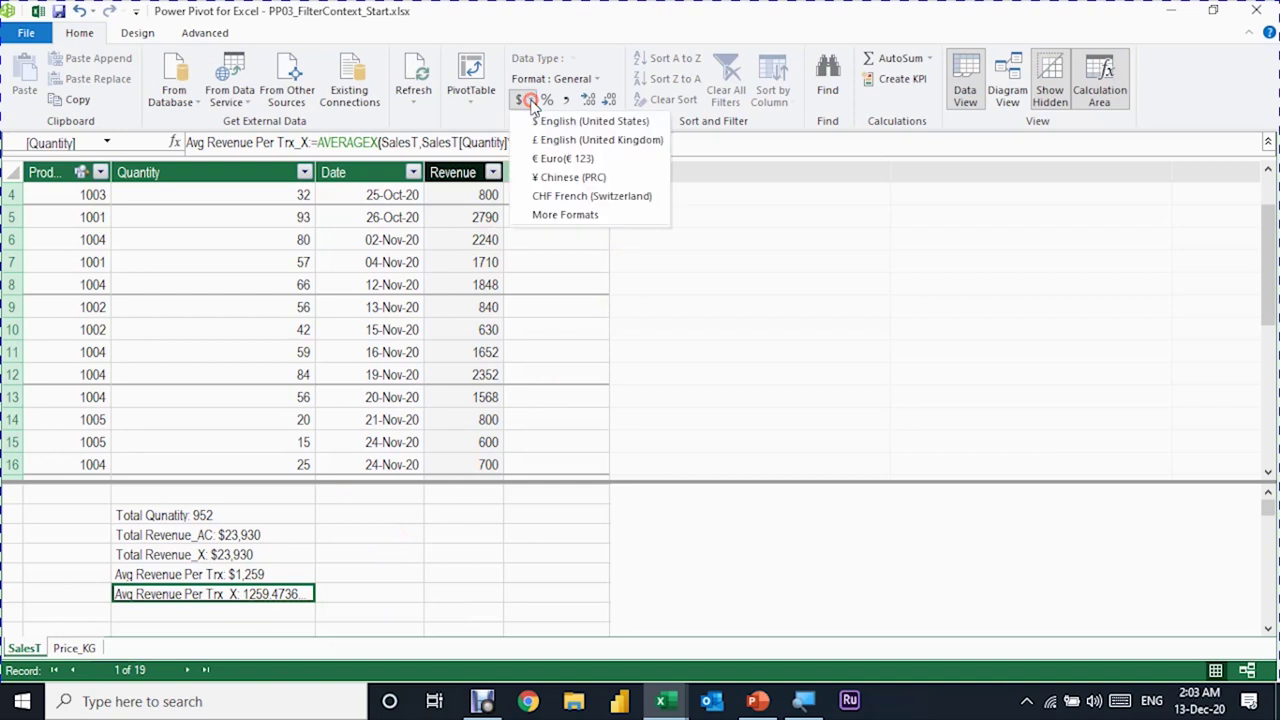
pyautogui.click(545, 120)
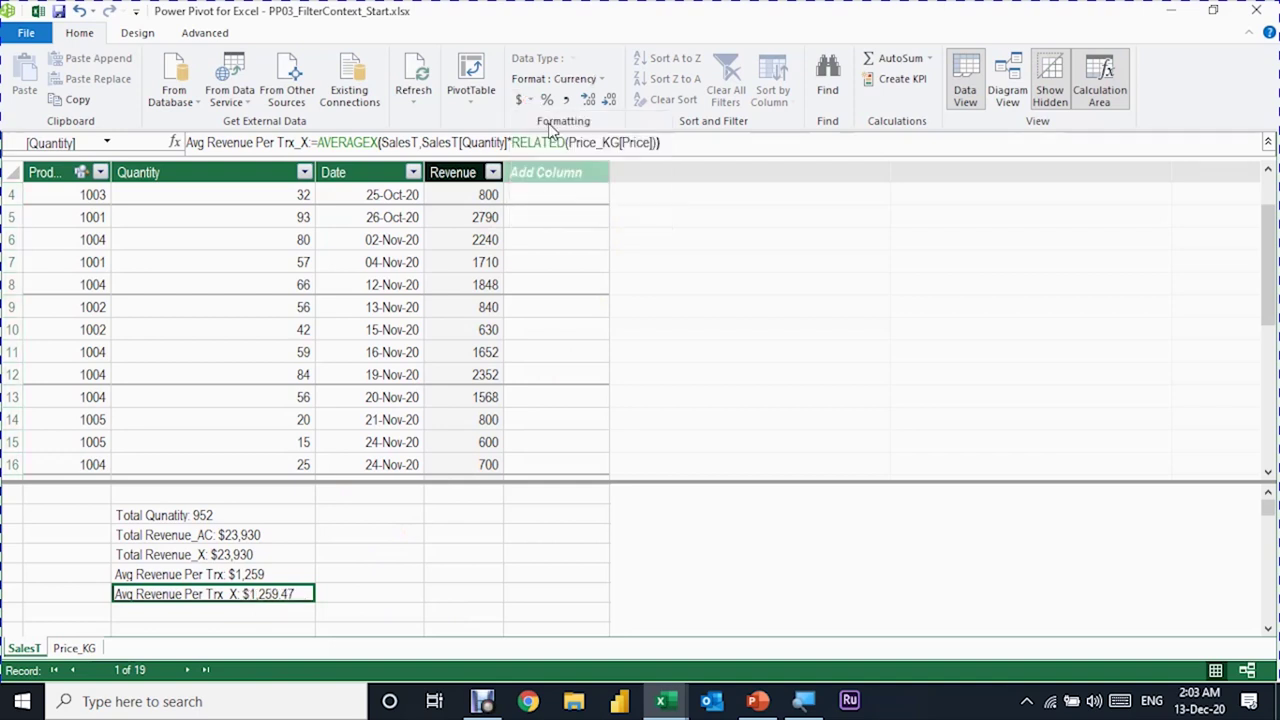
pyautogui.click(607, 102)
pyautogui.click(607, 102)
# Add Avg Revenue Per Trx_X to the fruit PivotTable in the workbook
pyautogui.moveTo(660, 701)
pyautogui.click(604, 637)
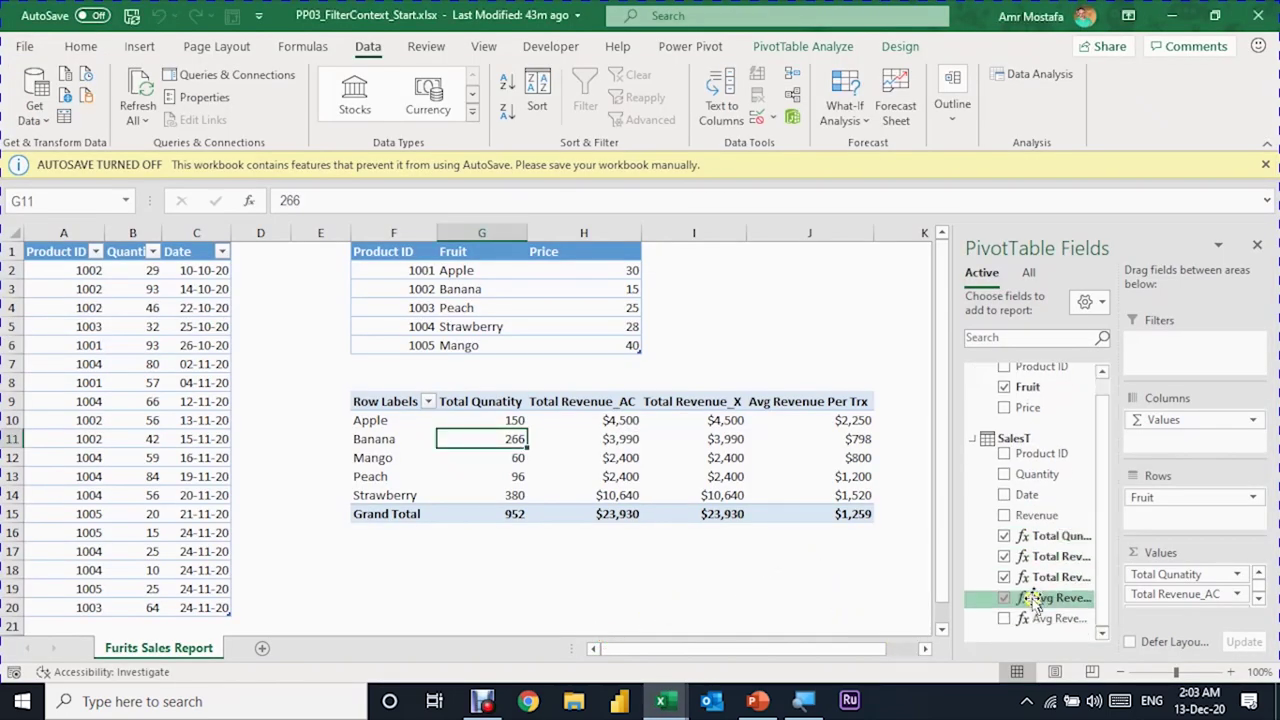
pyautogui.click(1004, 618)
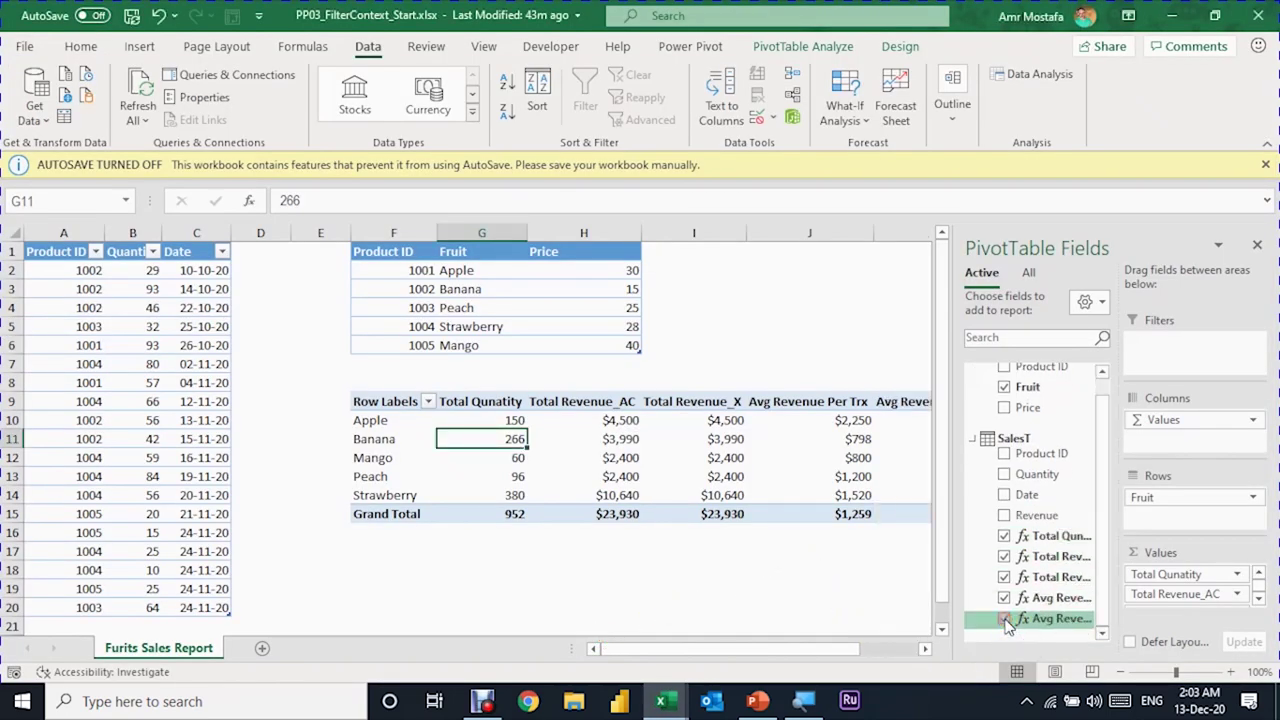
pyautogui.click(925, 648)
pyautogui.click(925, 648)
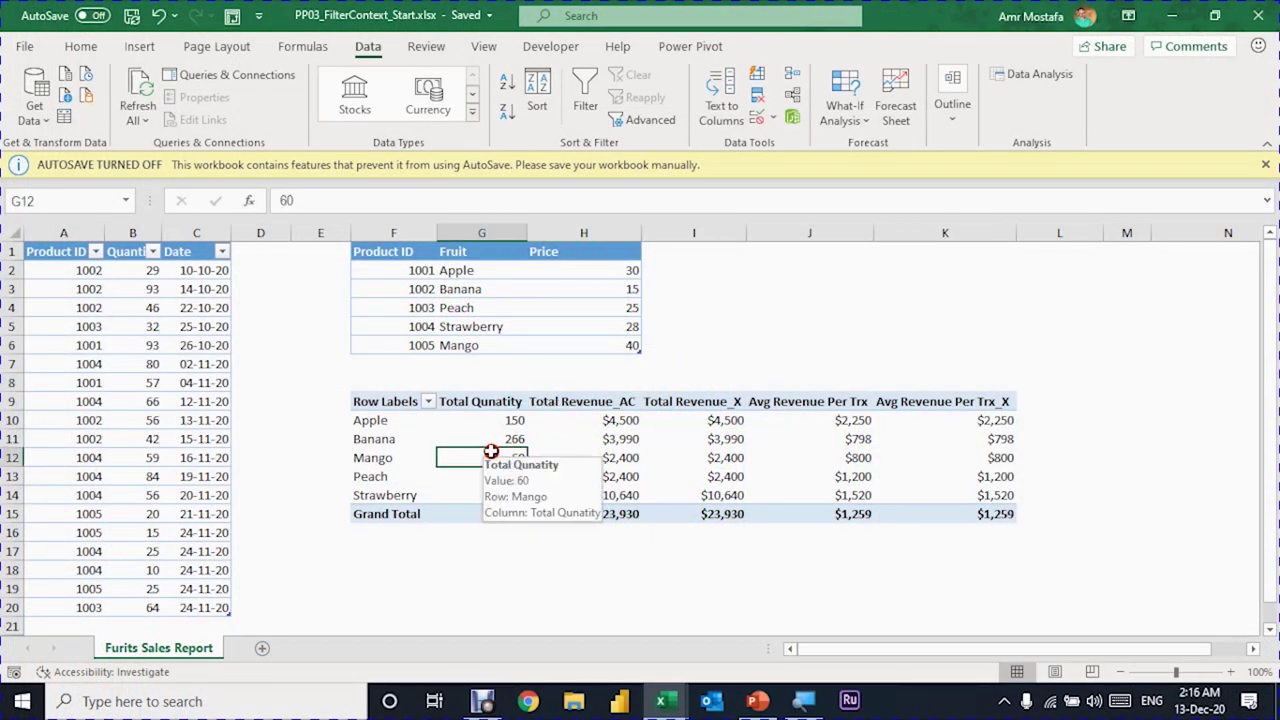
pyautogui.click(905, 592)
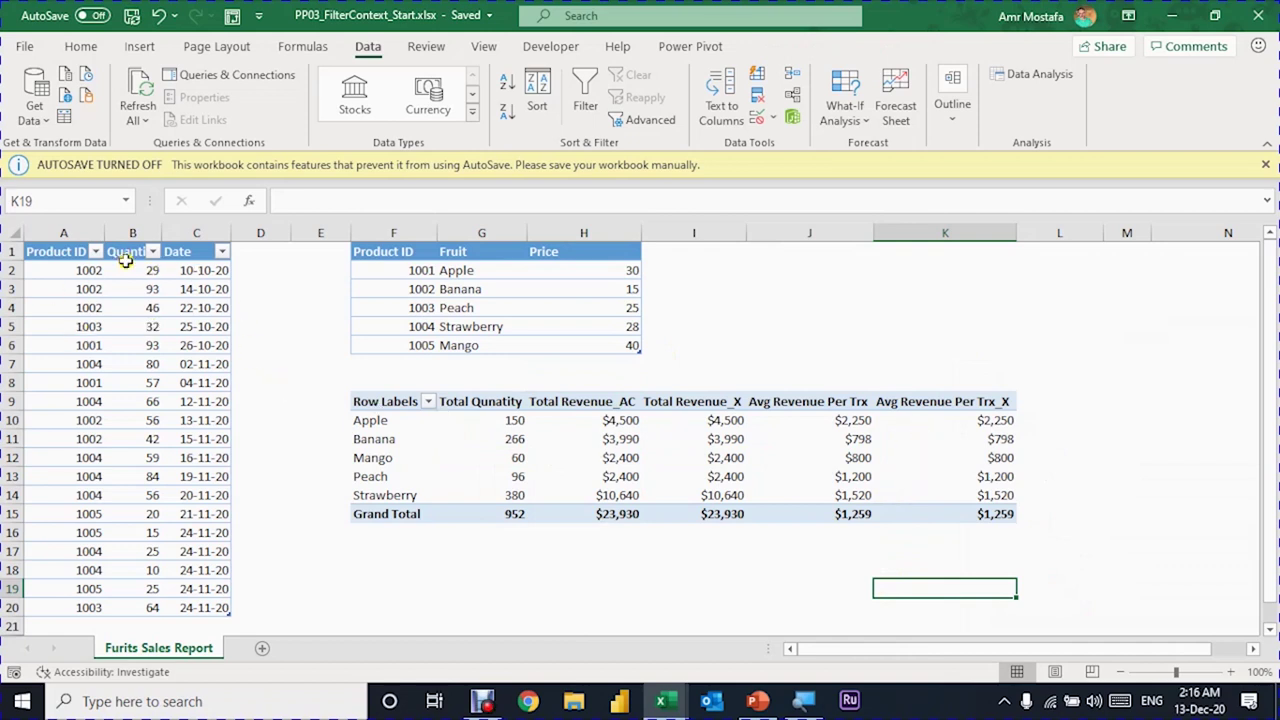
# Check the Quantity values in B2:B20 and the order dates in column C, then return to Power Pivot
pyautogui.moveTo(140, 272); pyautogui.dragTo(141, 610)
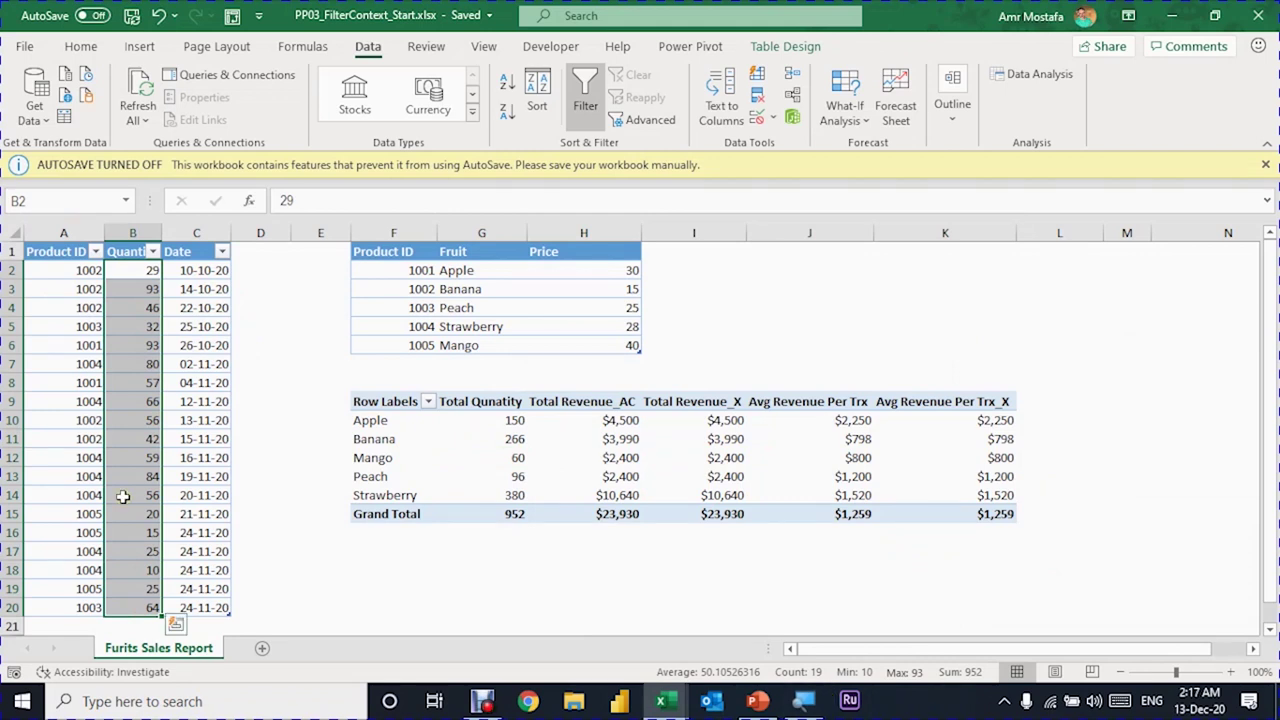
pyautogui.click(188, 538)
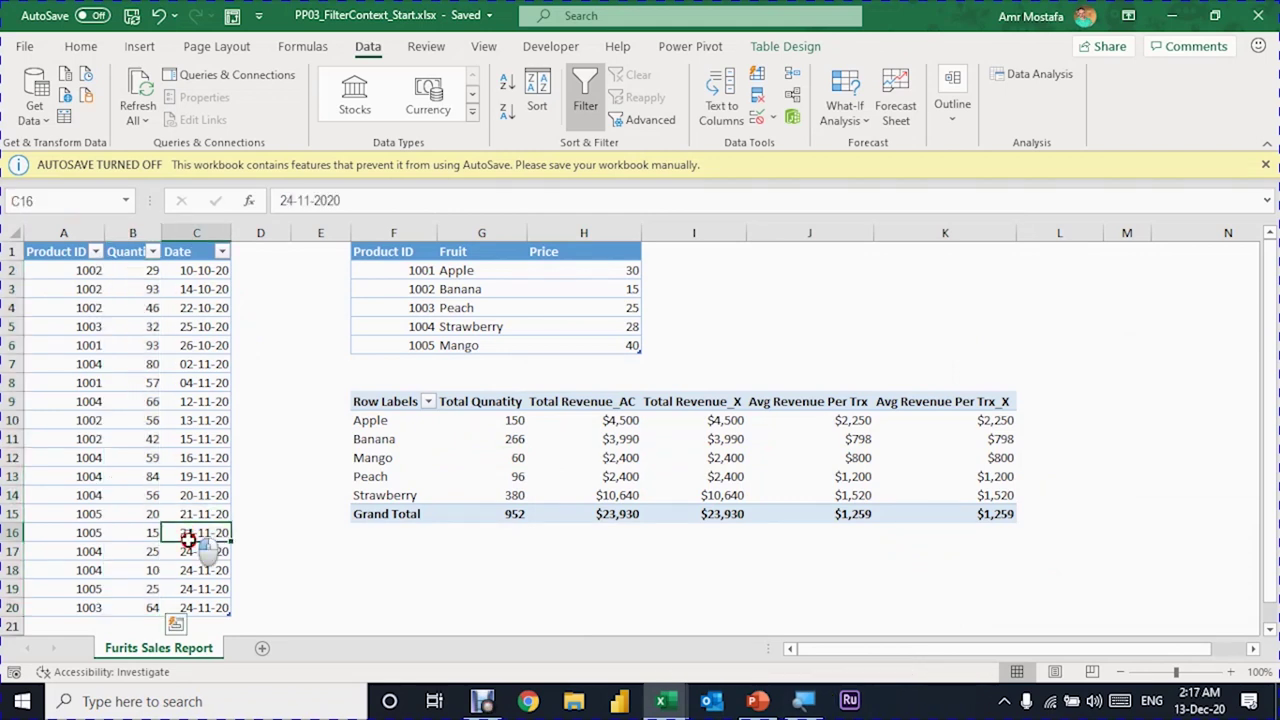
pyautogui.moveTo(188, 538); pyautogui.dragTo(197, 604)
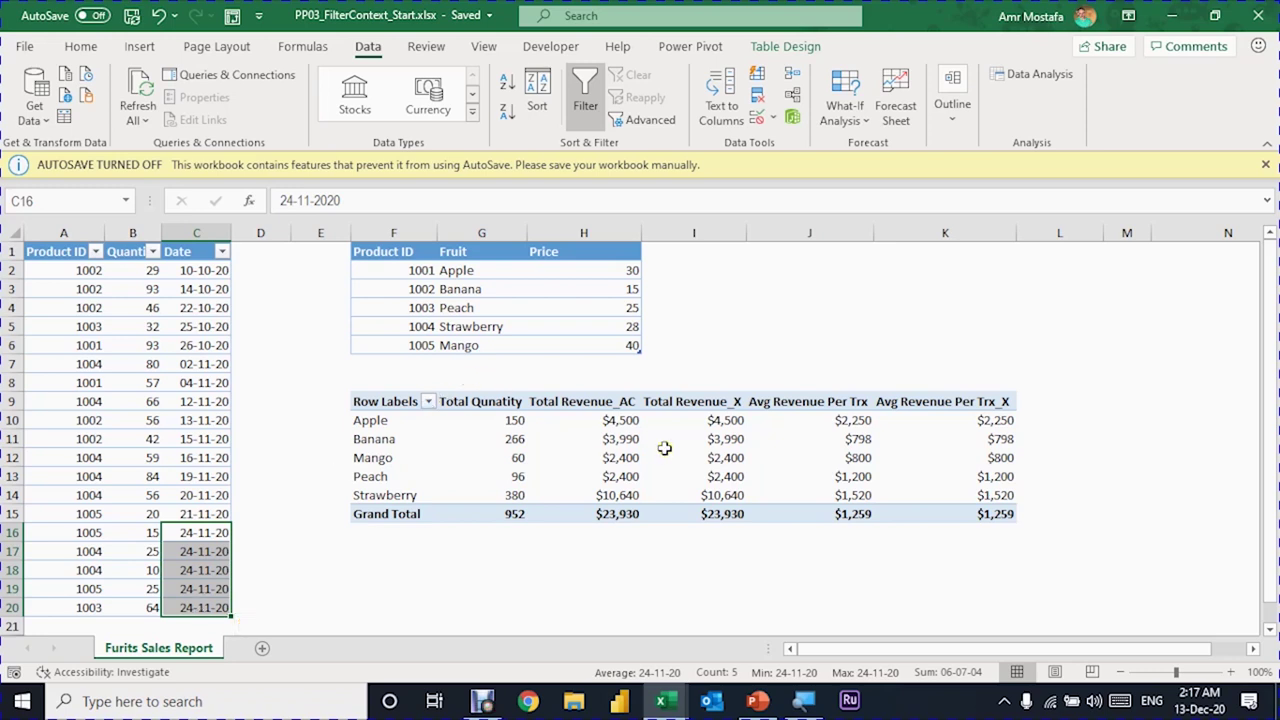
pyautogui.moveTo(664, 448)
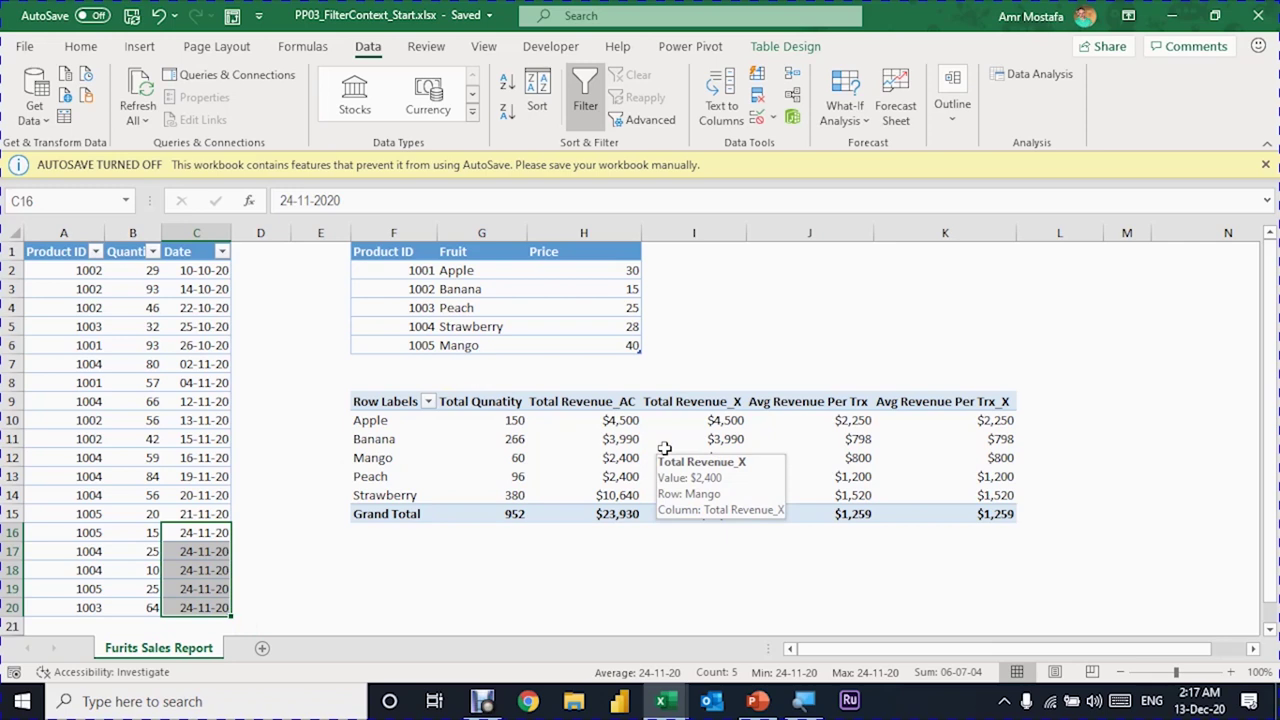
pyautogui.click(200, 276)
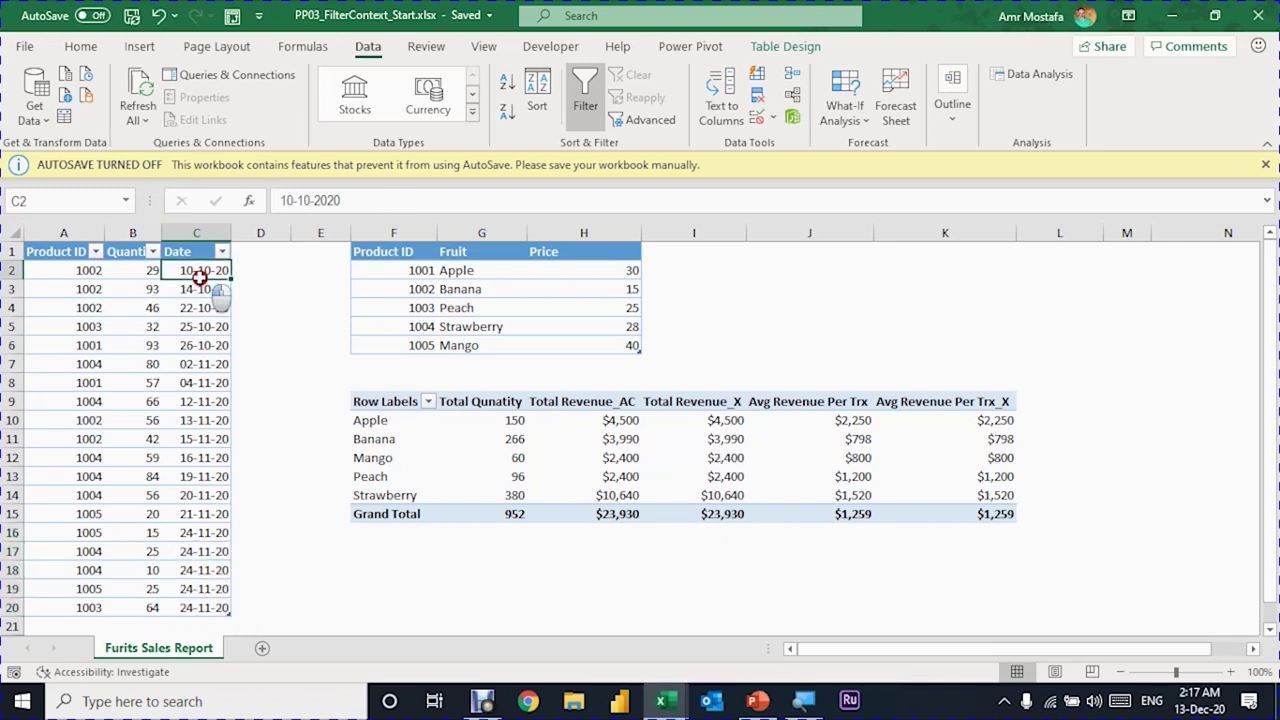
pyautogui.moveTo(200, 276); pyautogui.dragTo(203, 600)
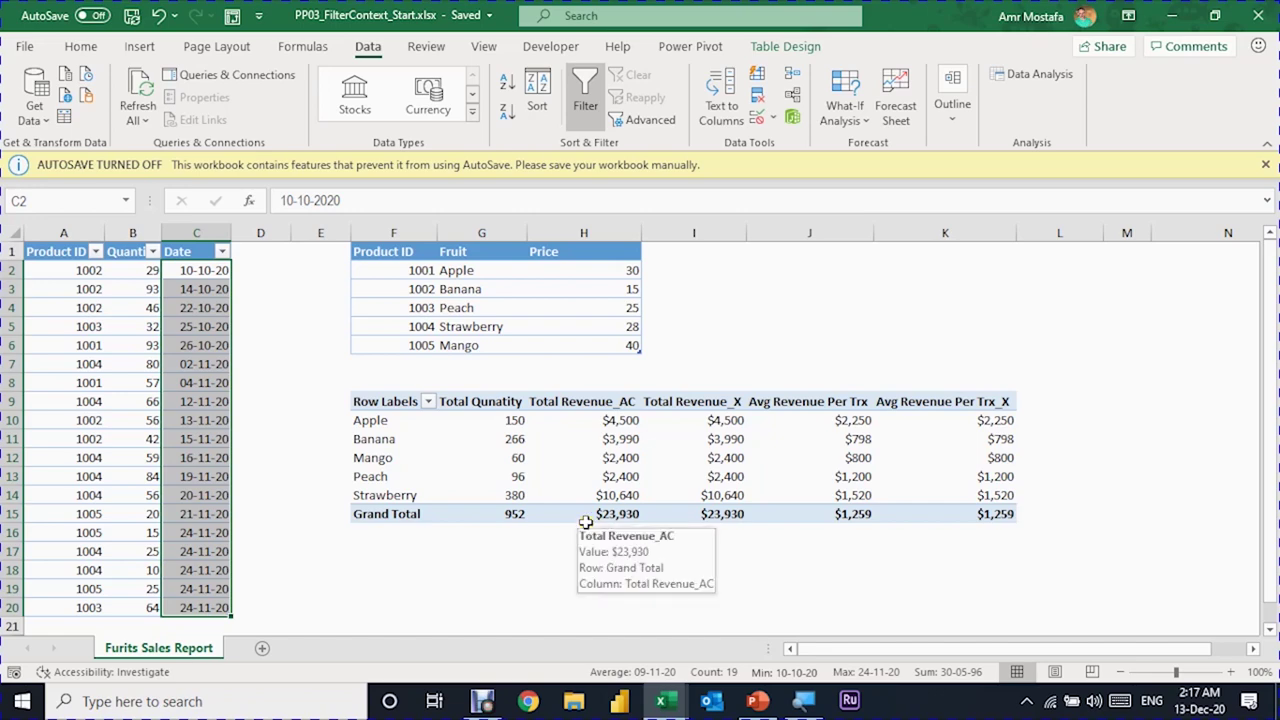
pyautogui.moveTo(664, 702)
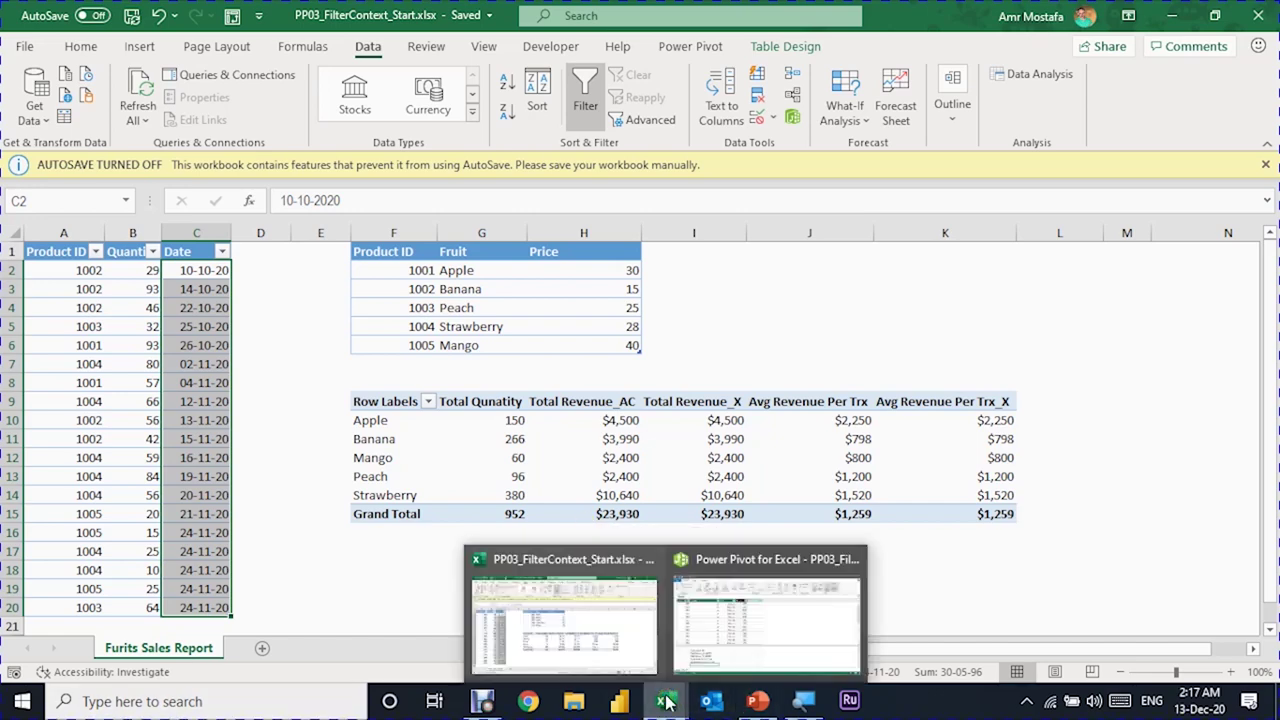
pyautogui.click(720, 665)
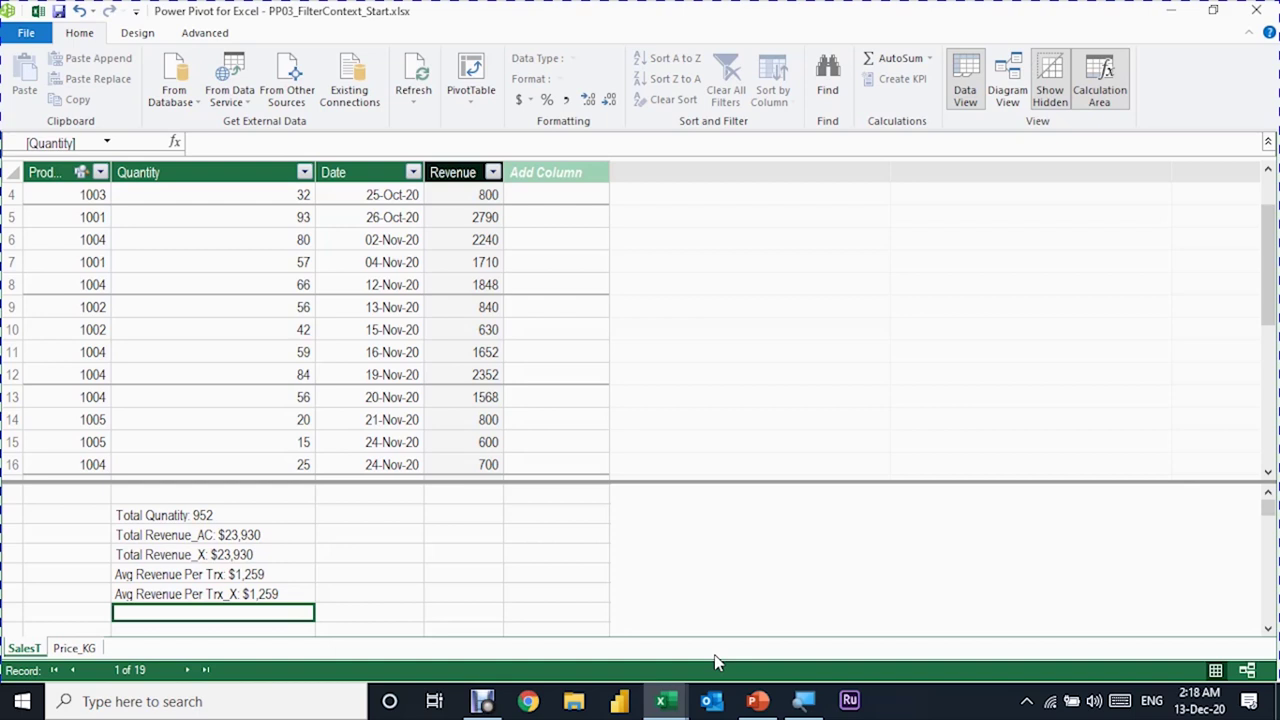
# Create measure Avg Daily Revenue_DC:=DISTINCTCOUNT(SalesT[Date]), returning 15 distinct dates
pyautogui.write('A')
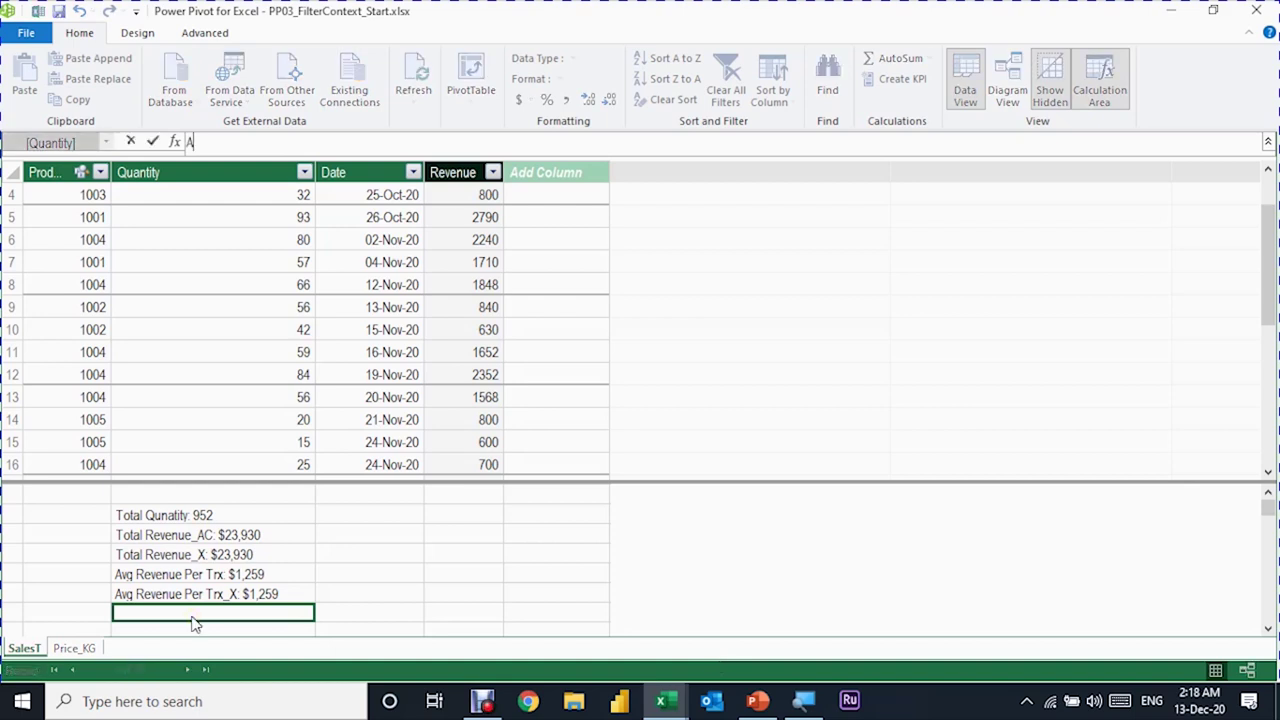
pyautogui.write('vg Daily Rev')
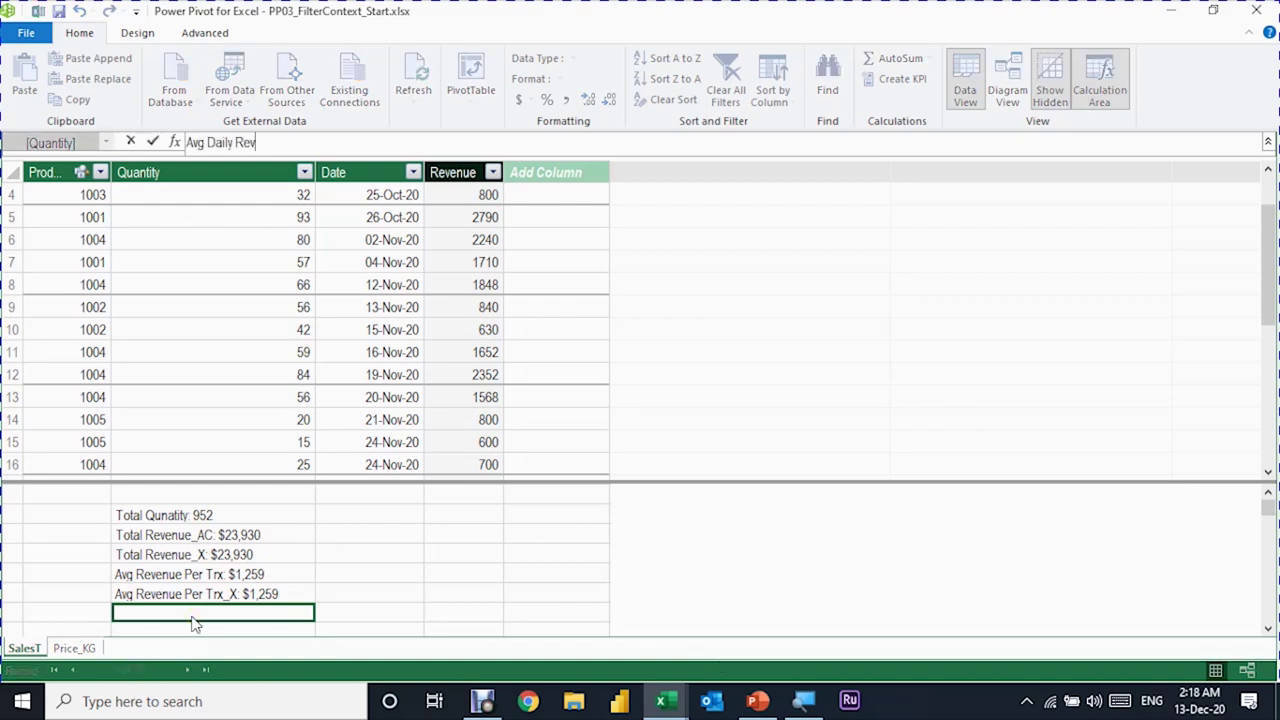
pyautogui.write('enue')
pyautogui.write('_')
pyautogui.write('DC')
pyautogui.write(':=')
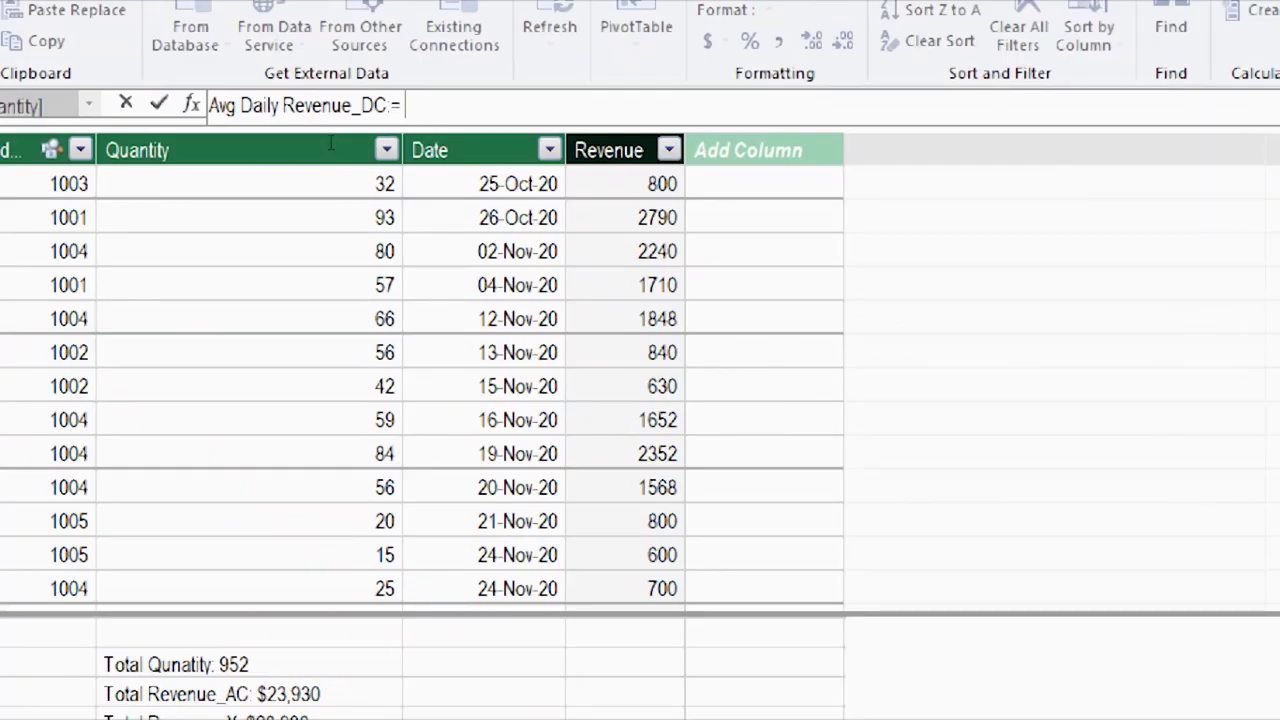
pyautogui.write('Dis')
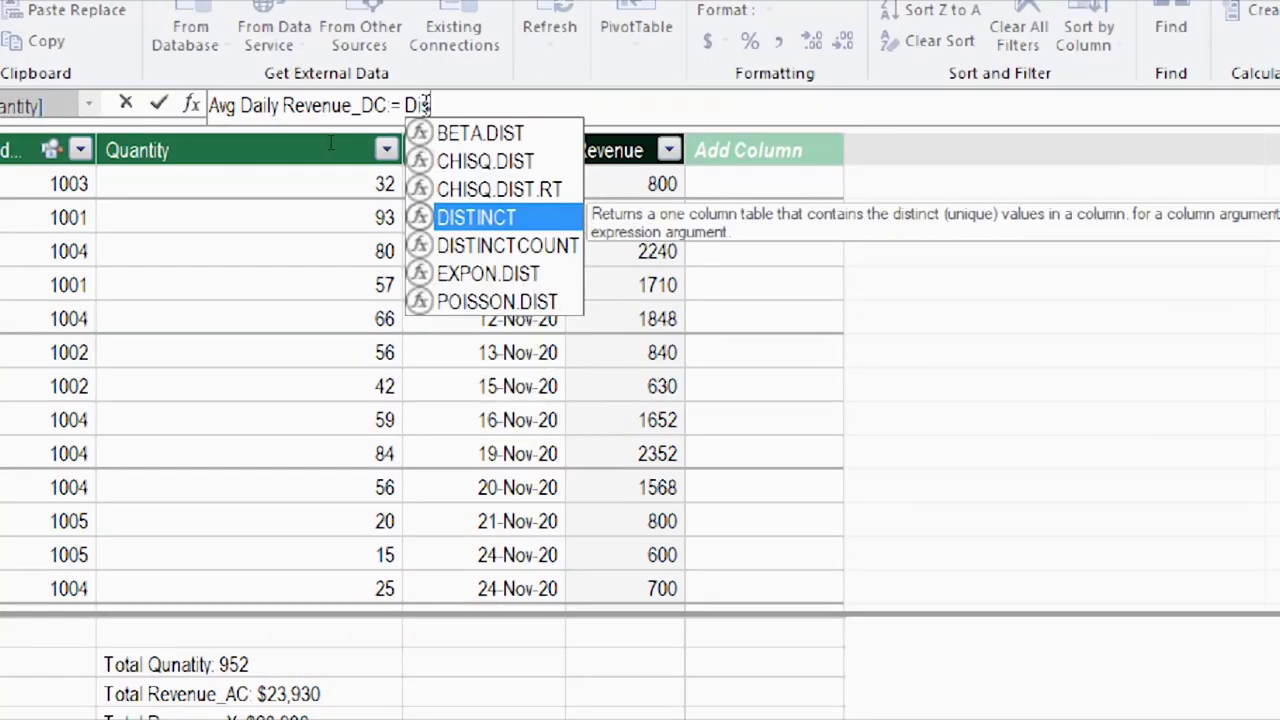
pyautogui.click(495, 250)
pyautogui.doubleClick(495, 250)
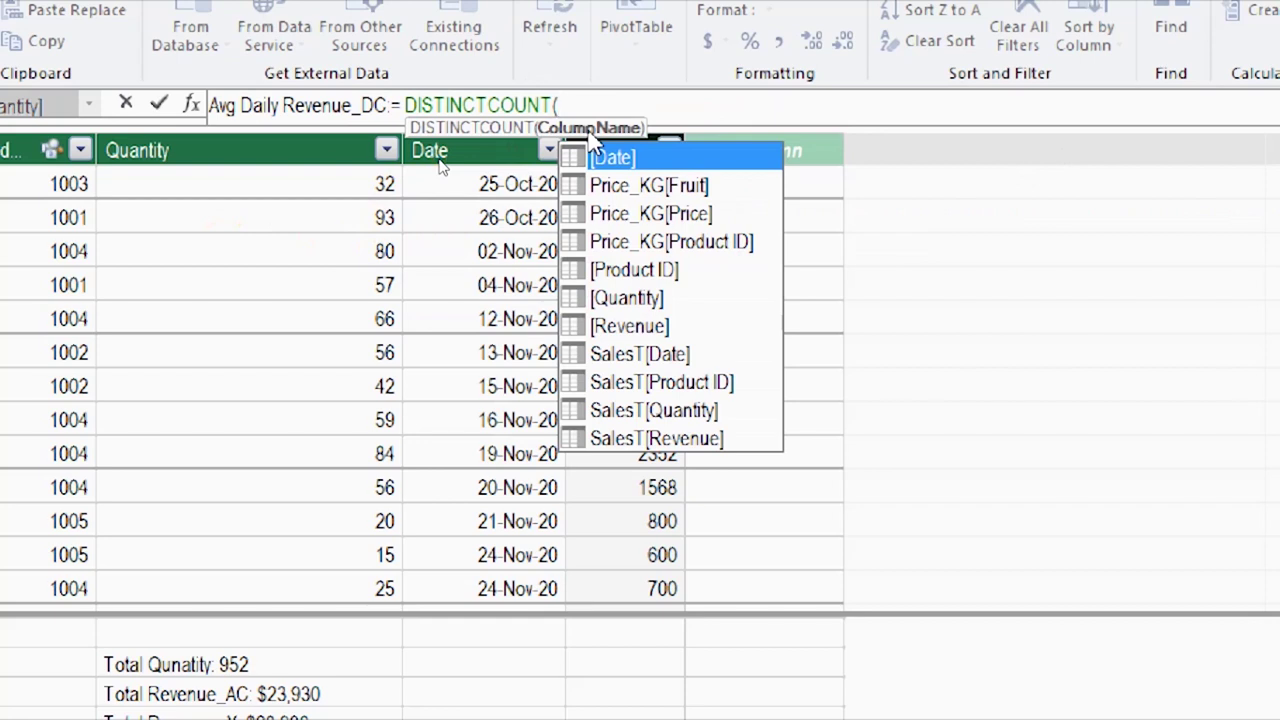
pyautogui.click(614, 356)
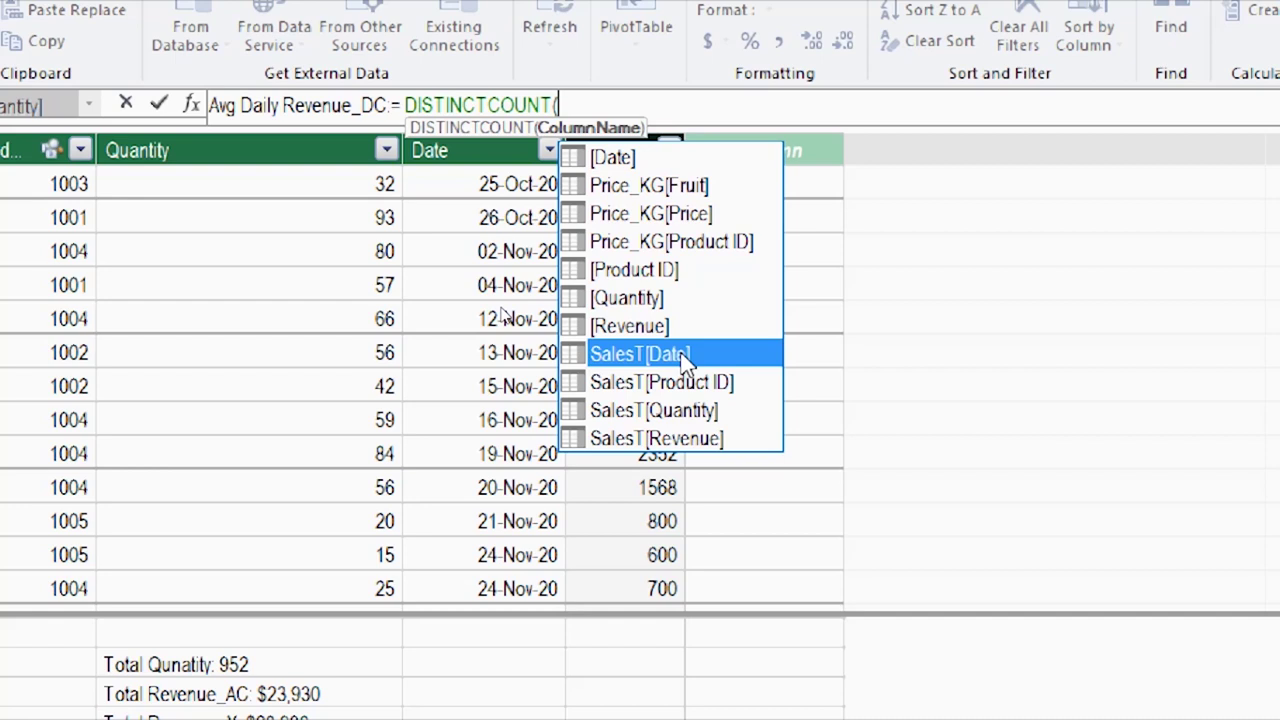
pyautogui.doubleClick(684, 356)
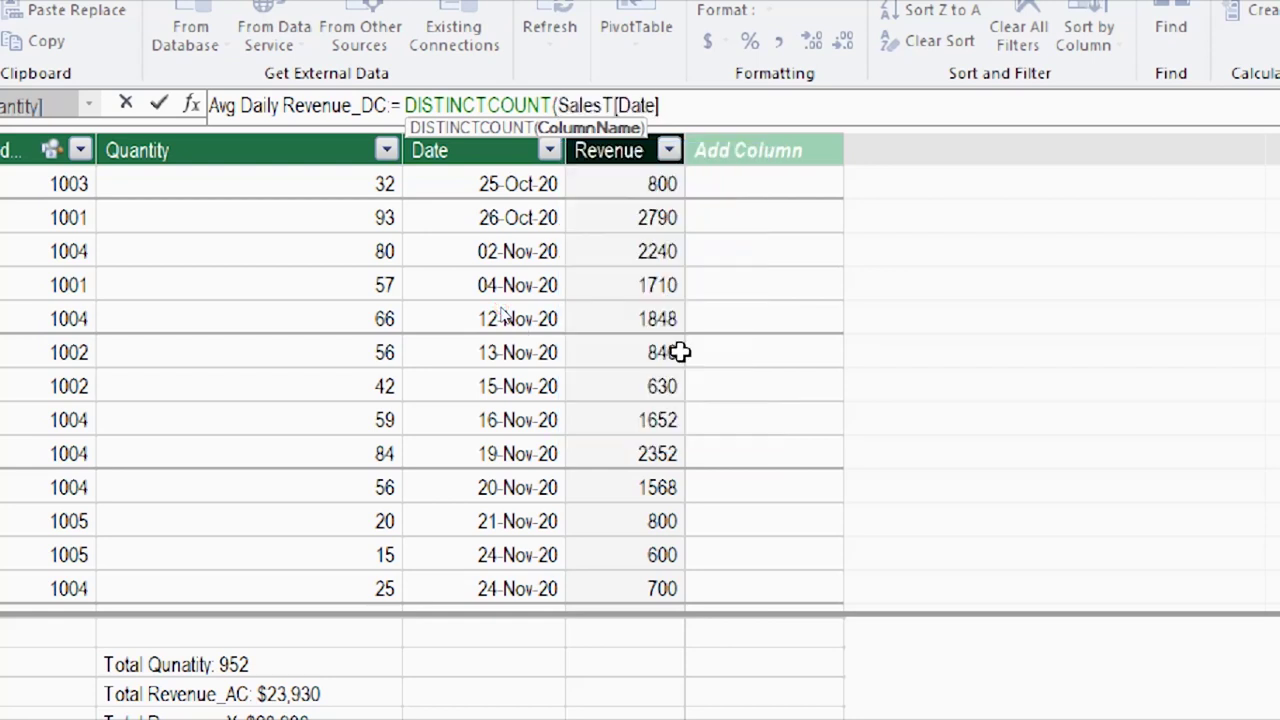
pyautogui.write(')')
pyautogui.press('Return')
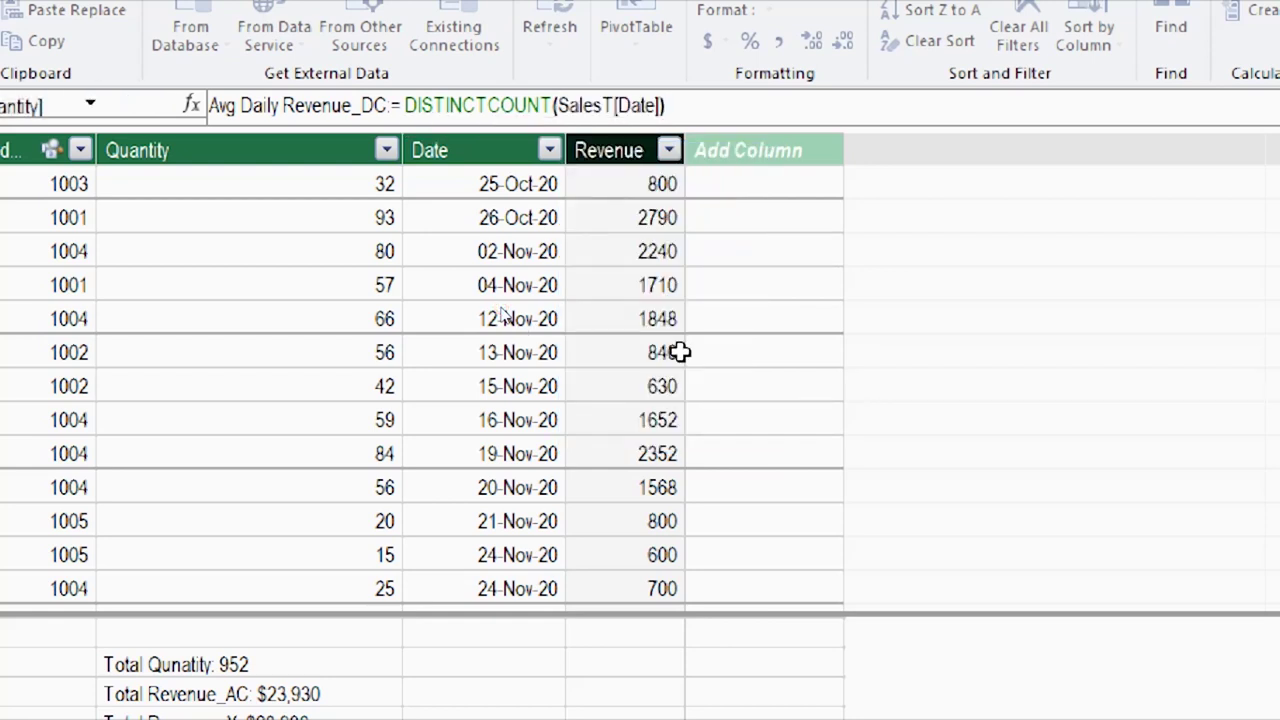
pyautogui.scroll(-1, 679, 352)
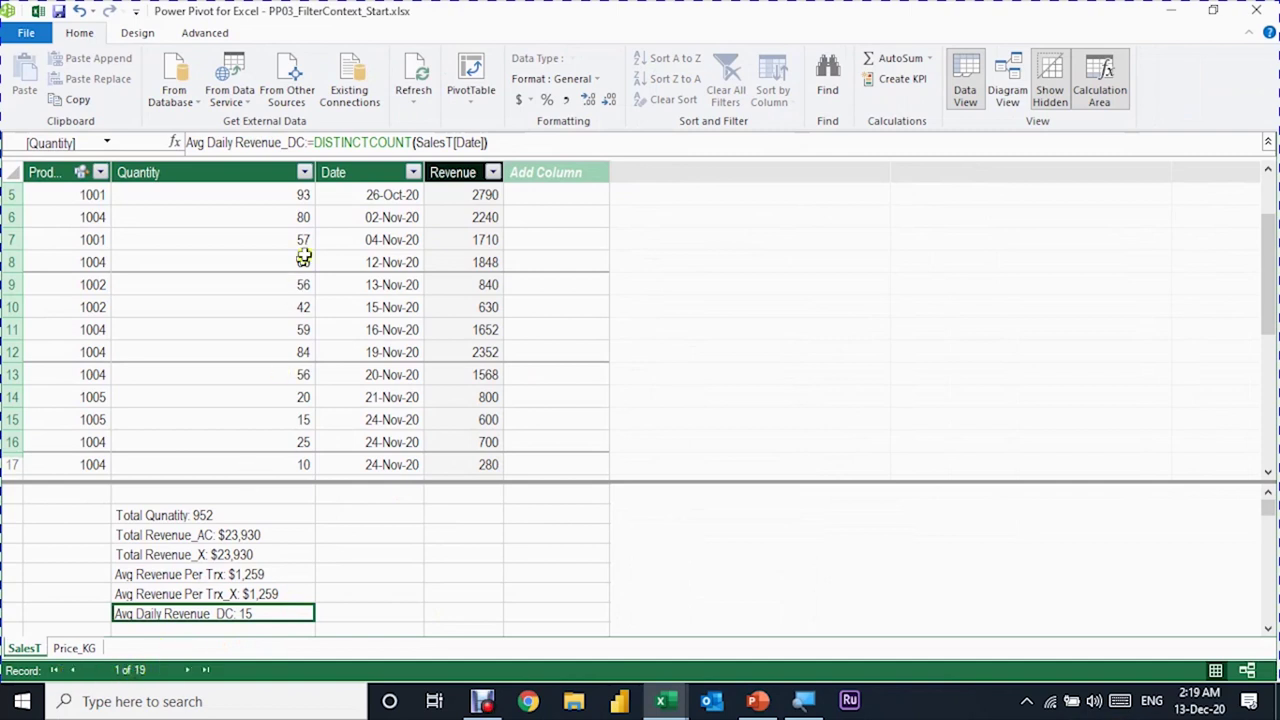
# Change Avg Daily Revenue_DC to [Total Revenue_X]/DISTINCTCOUNT(SalesT[Date]), giving 1595.33333
pyautogui.click(316, 142)
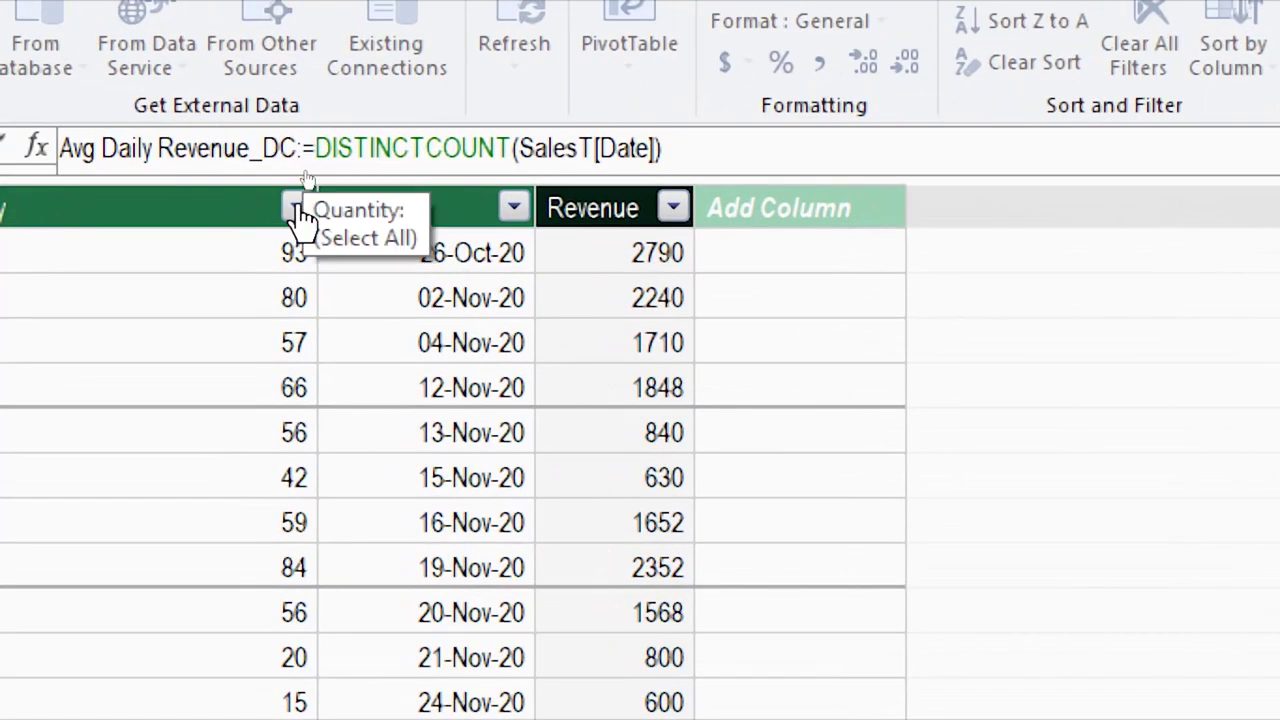
pyautogui.write('[')
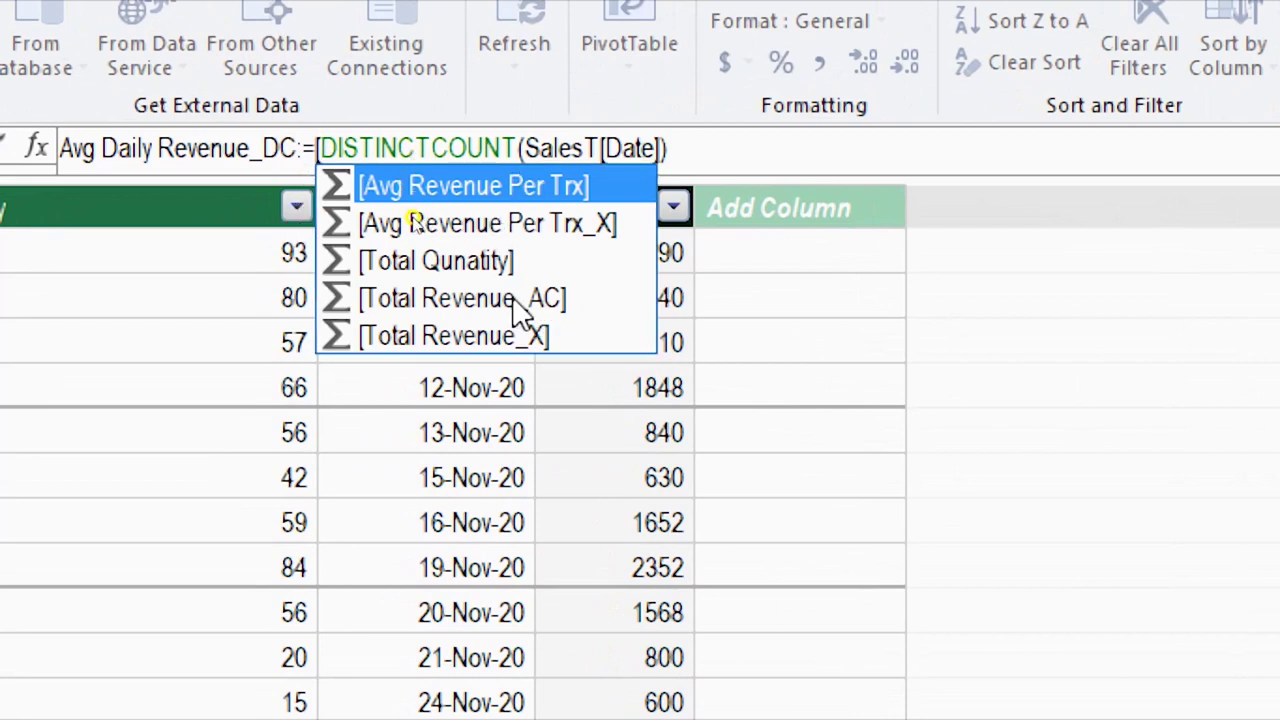
pyautogui.doubleClick(478, 336)
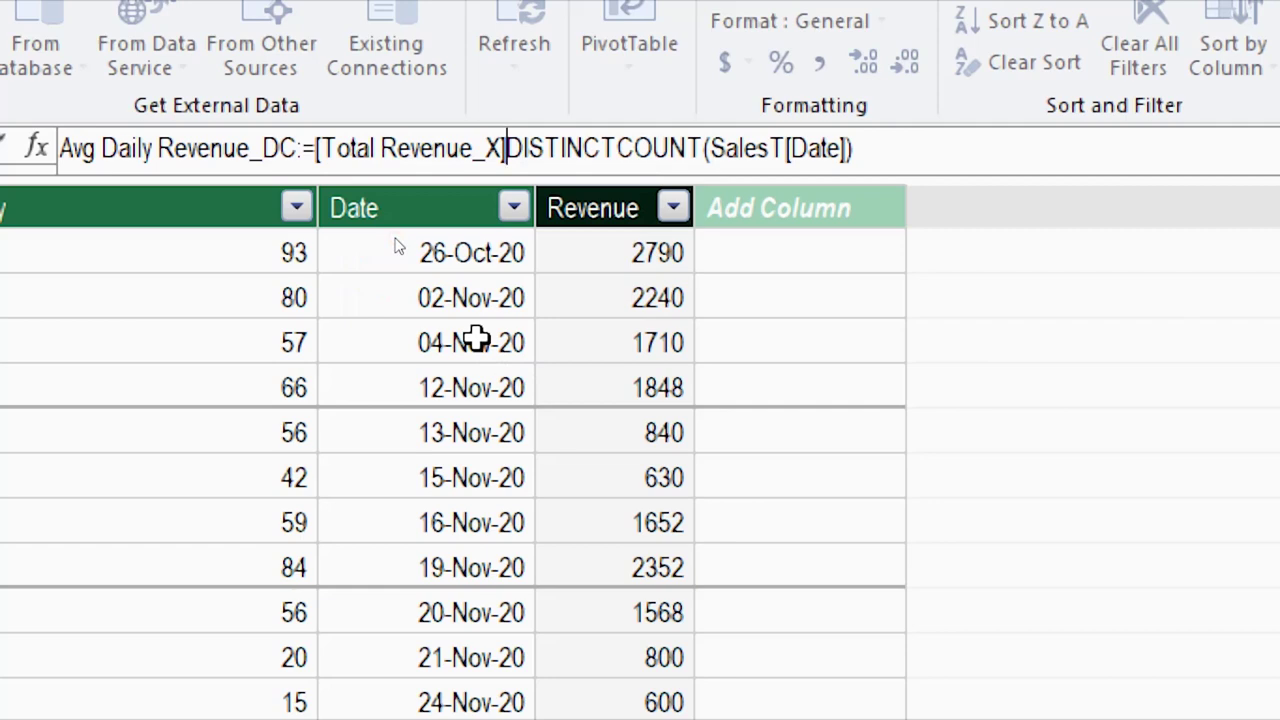
pyautogui.write('/')
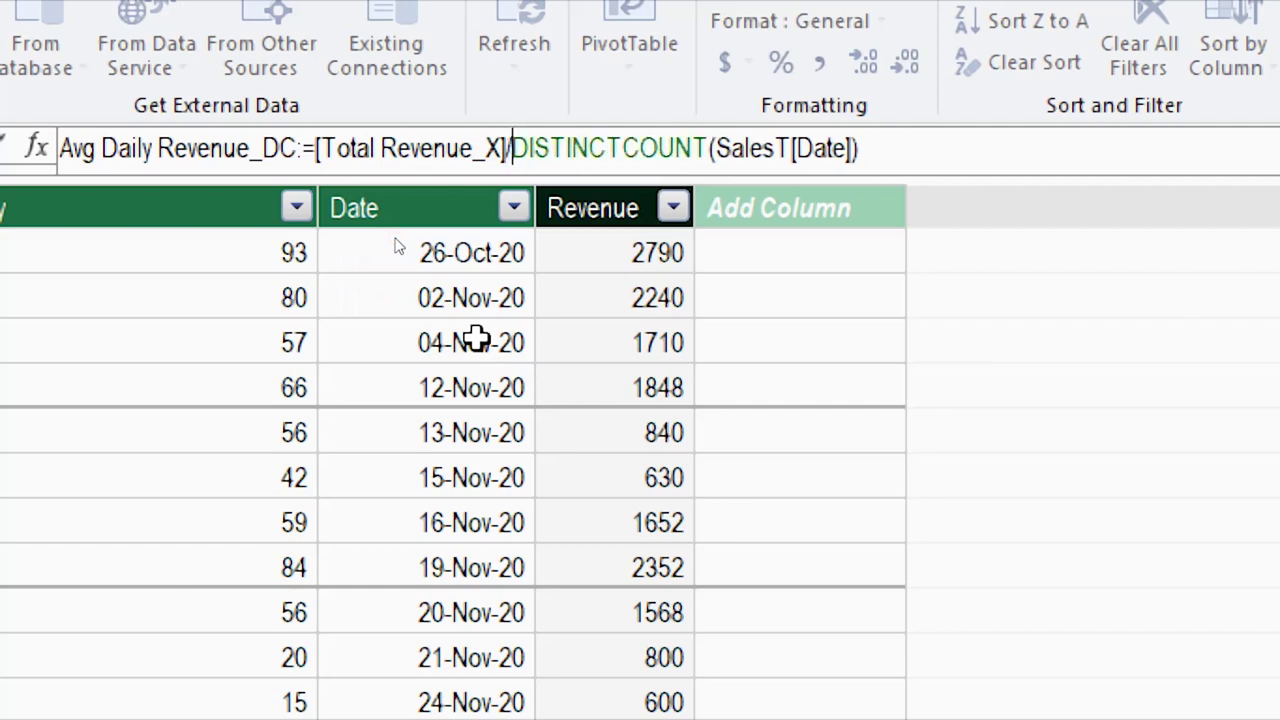
pyautogui.press('Return')
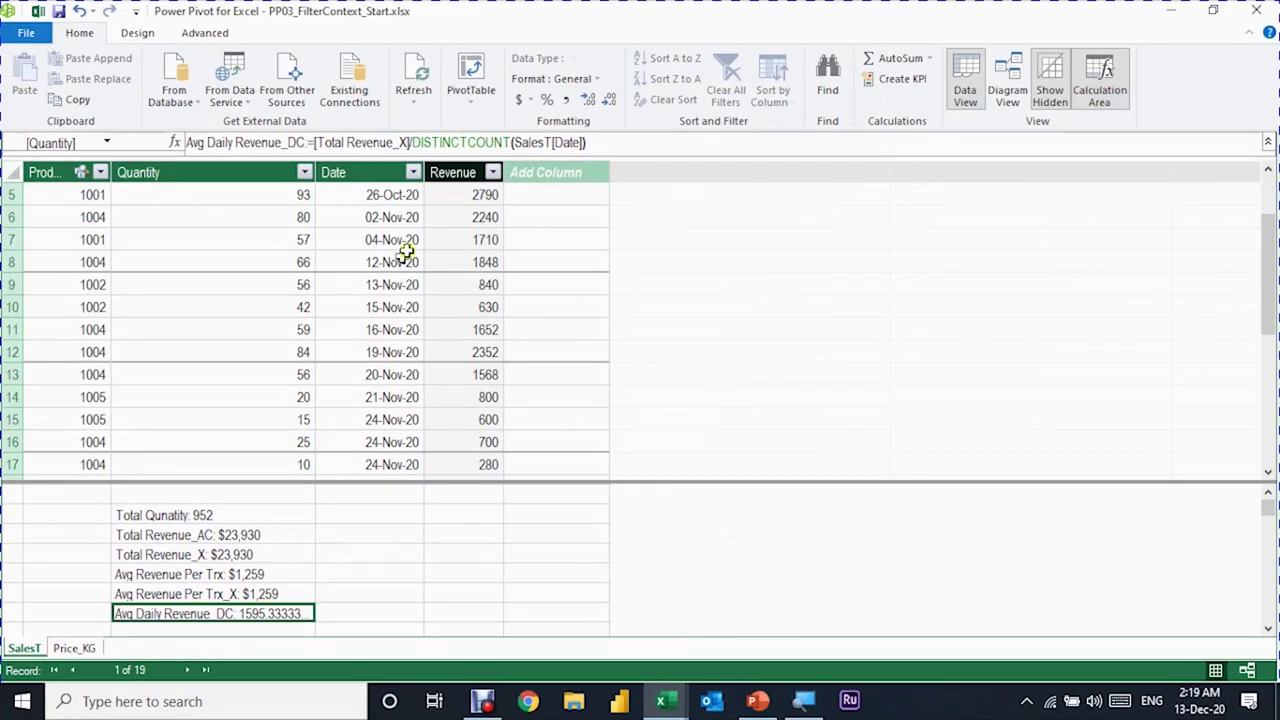
# Format Avg Daily Revenue_DC as currency with no decimals, showing $1,595
pyautogui.click(531, 101)
pyautogui.click(540, 122)
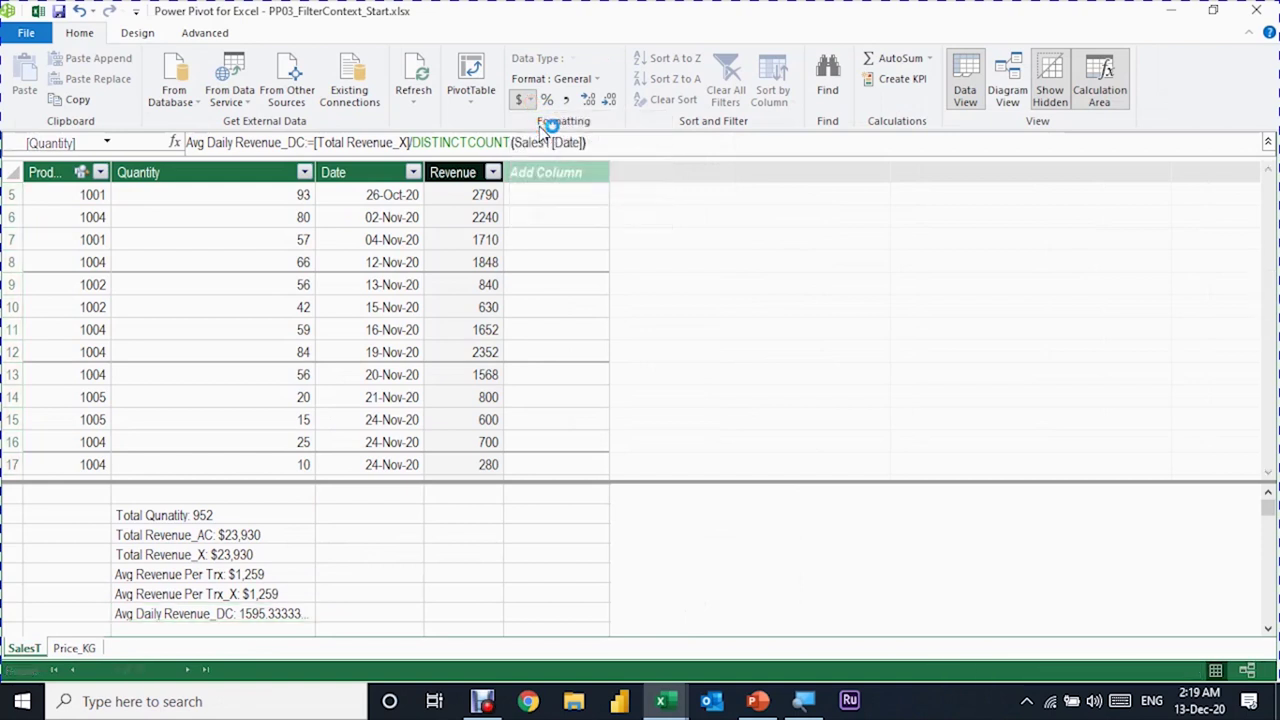
pyautogui.click(609, 100)
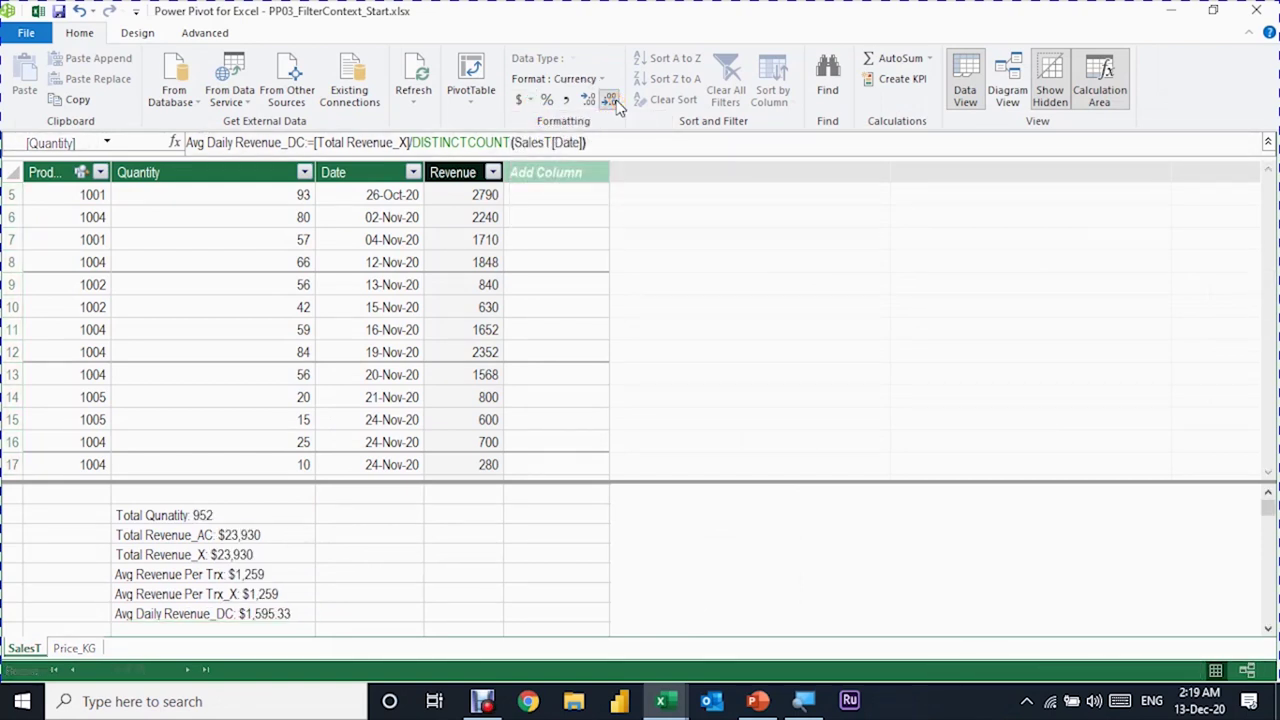
pyautogui.click(616, 101)
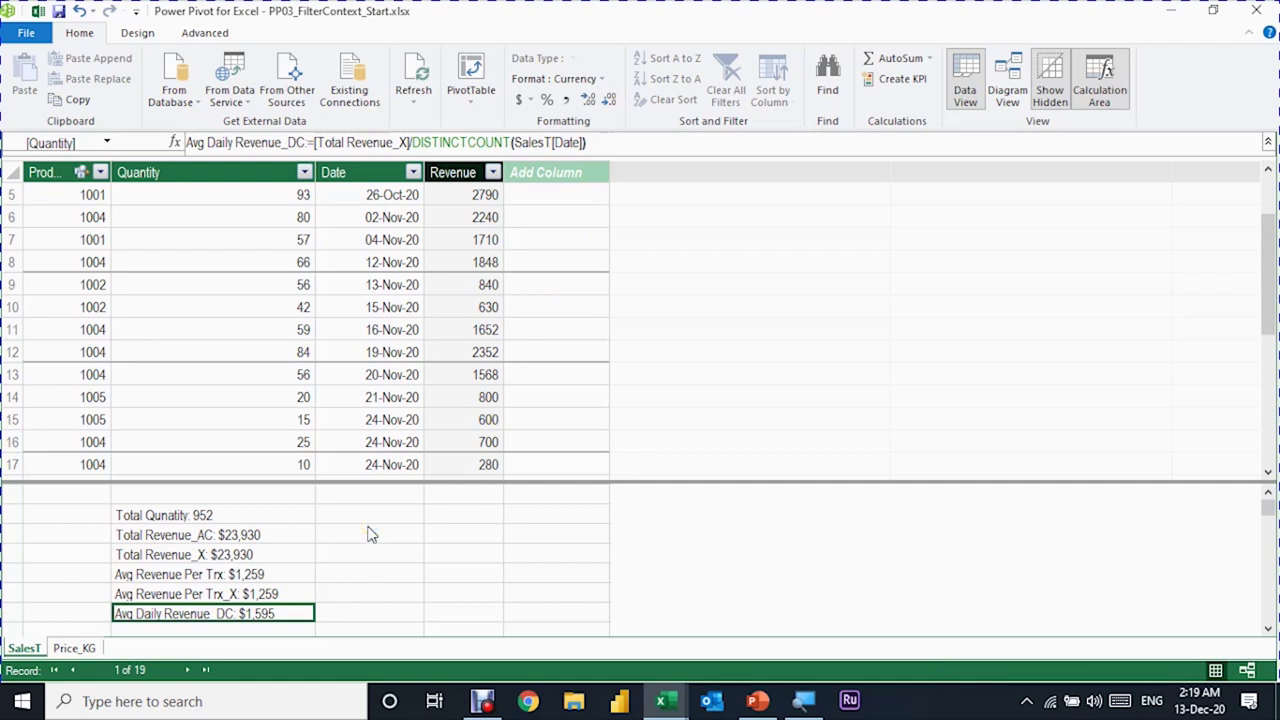
pyautogui.press('Down')
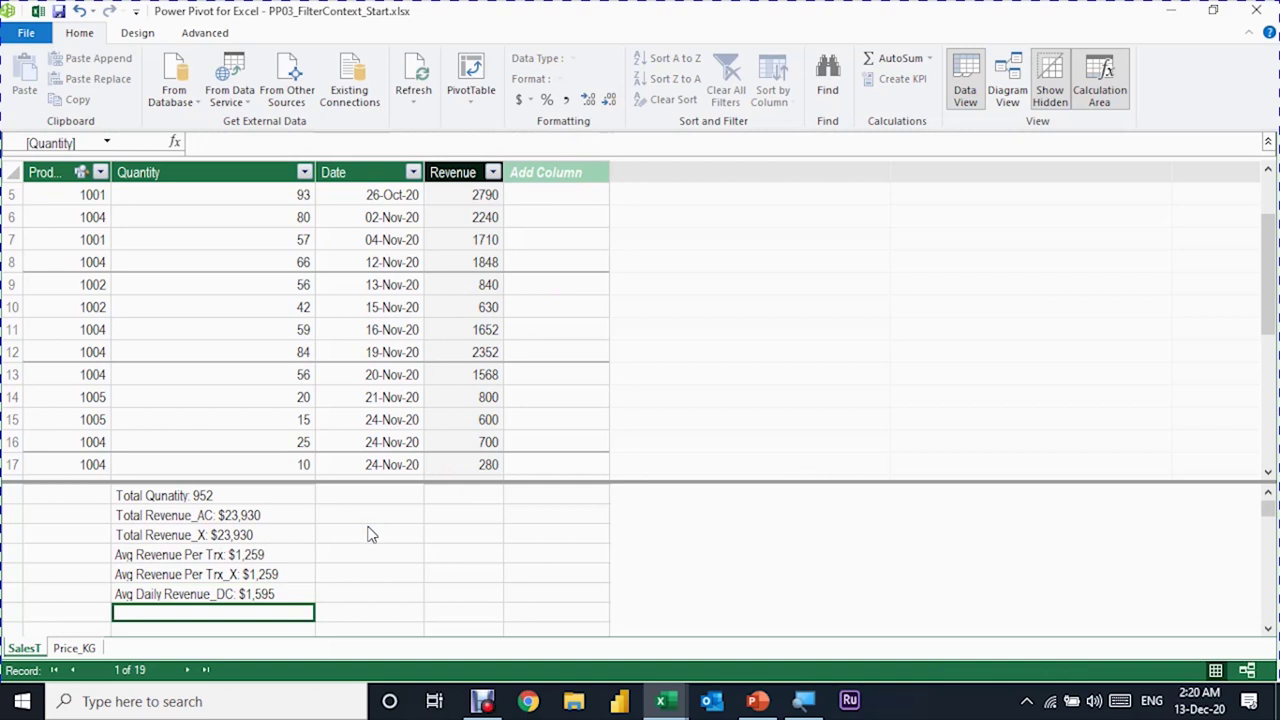
# Start the Avg Daily Revenue_X measure, entering AVERAGEX(DISTINCT( so far
pyautogui.write('A')
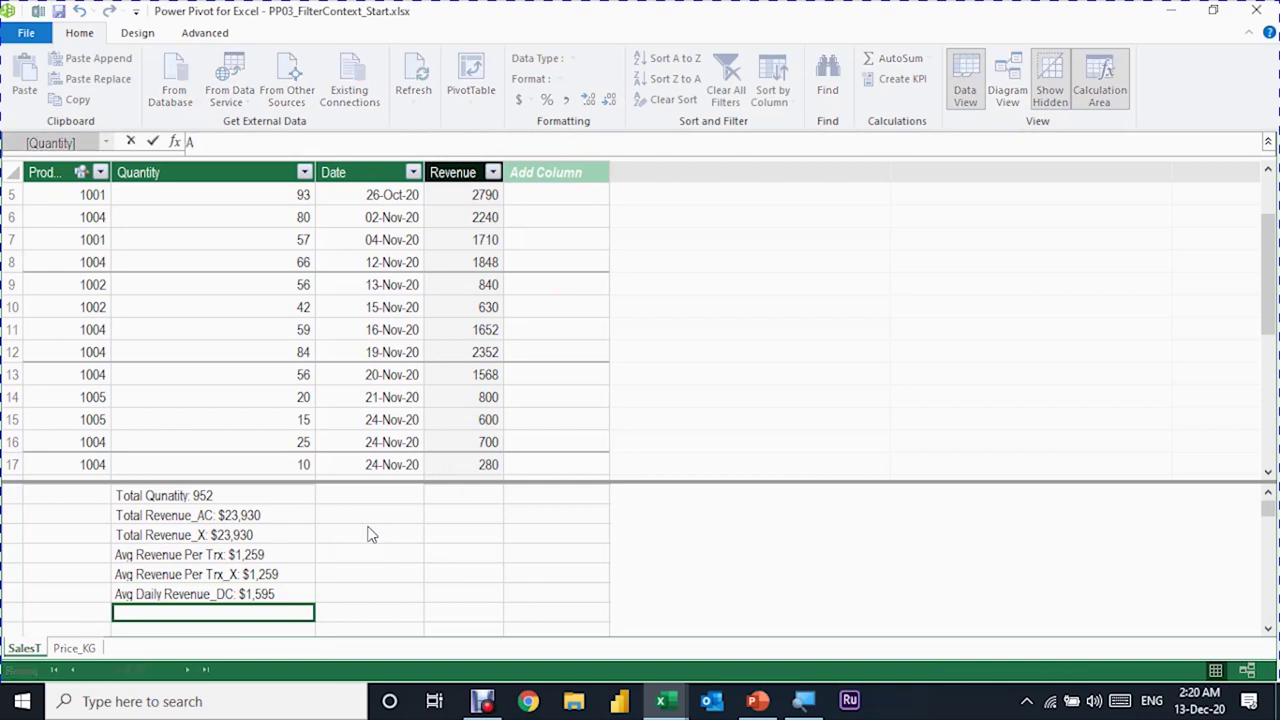
pyautogui.write('vg Daily Revneu')
pyautogui.write('e_X')
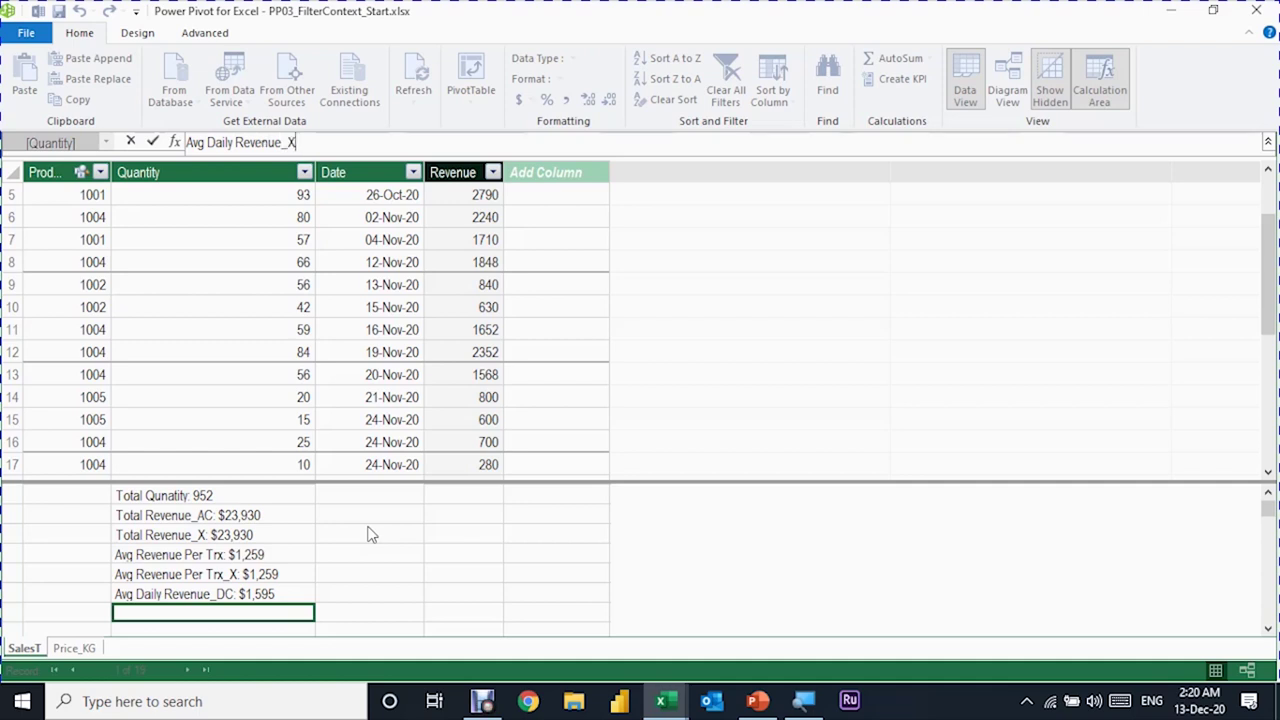
pyautogui.write(' =')
pyautogui.write(' Av')
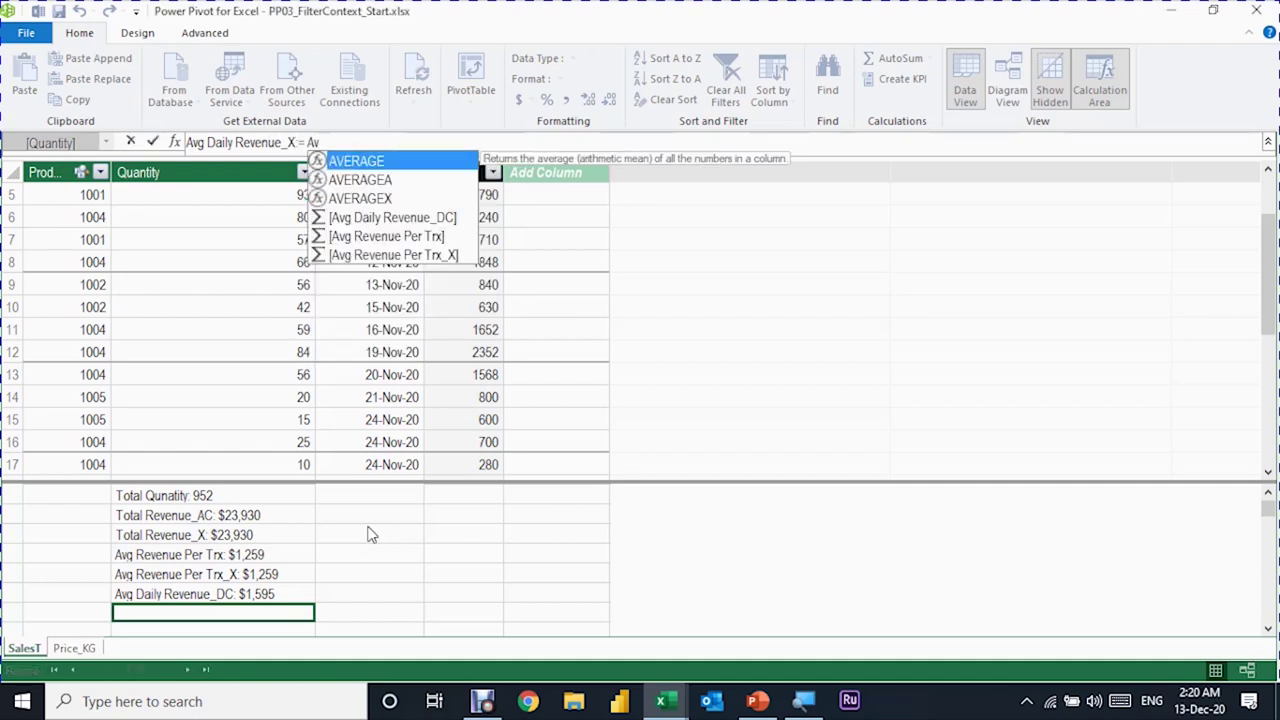
pyautogui.press('Down')
pyautogui.press('Down')
pyautogui.press('Tab')
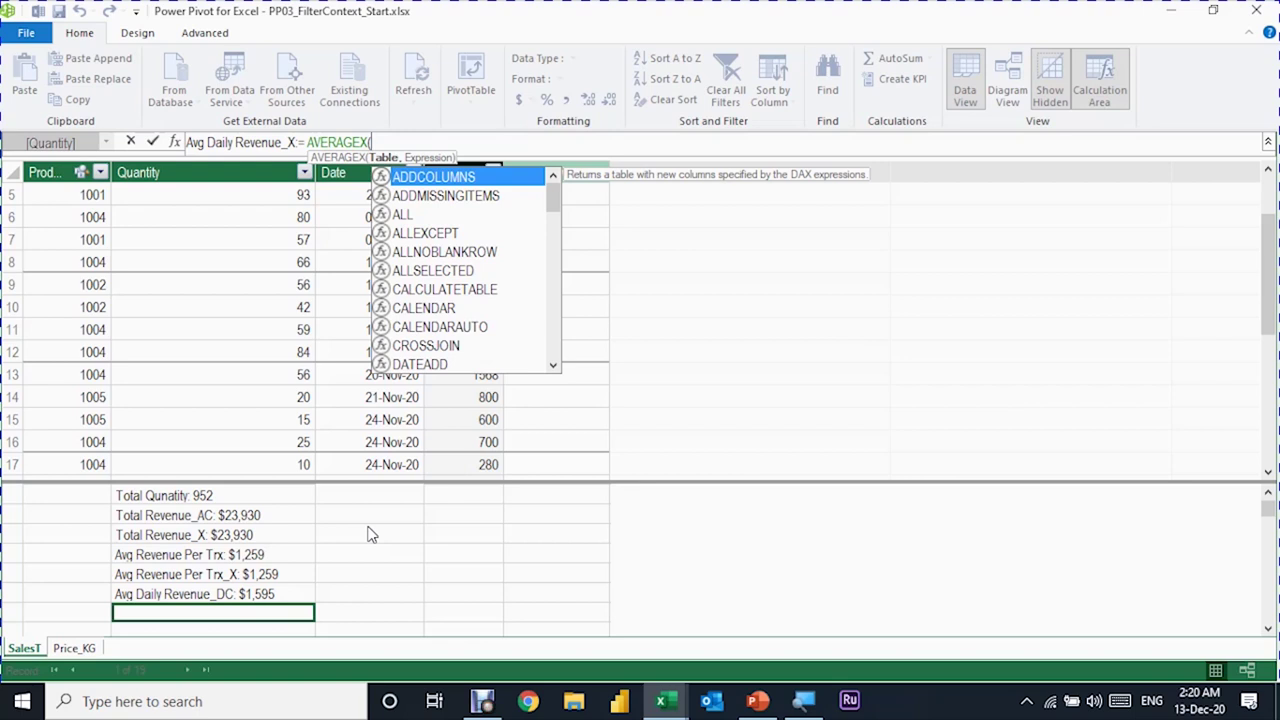
pyautogui.write('s')
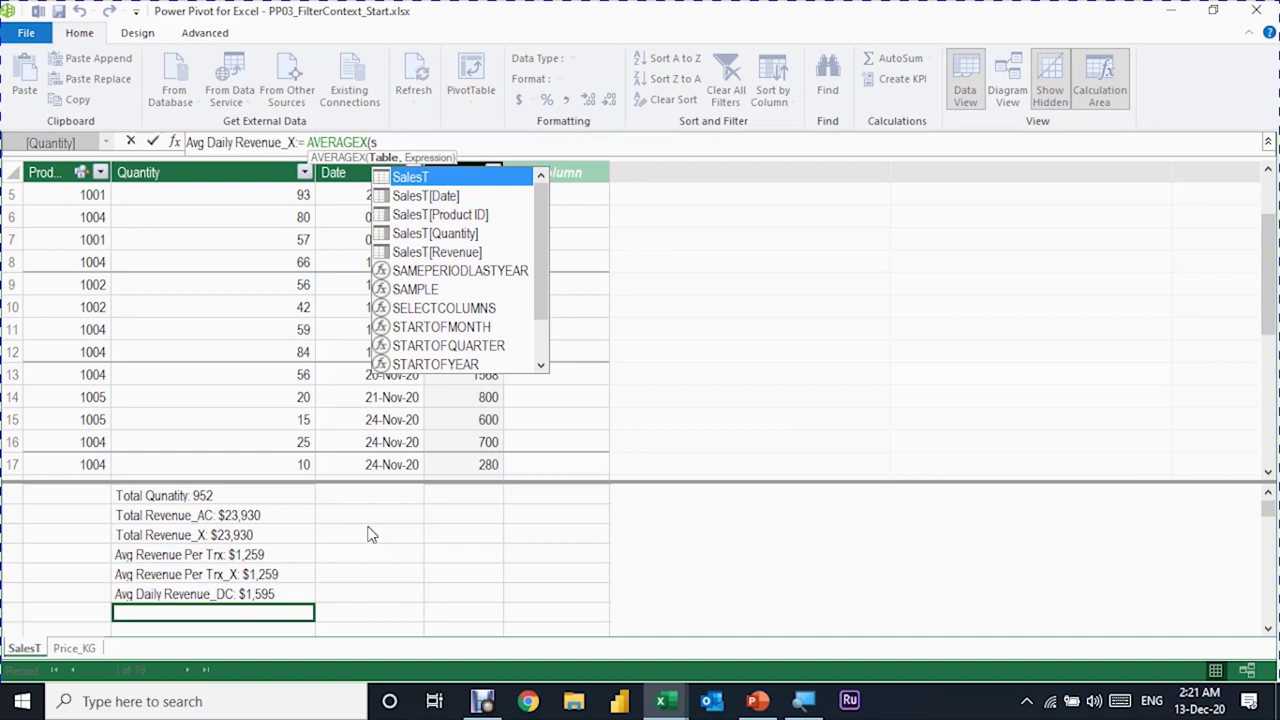
pyautogui.press('BackSpace')
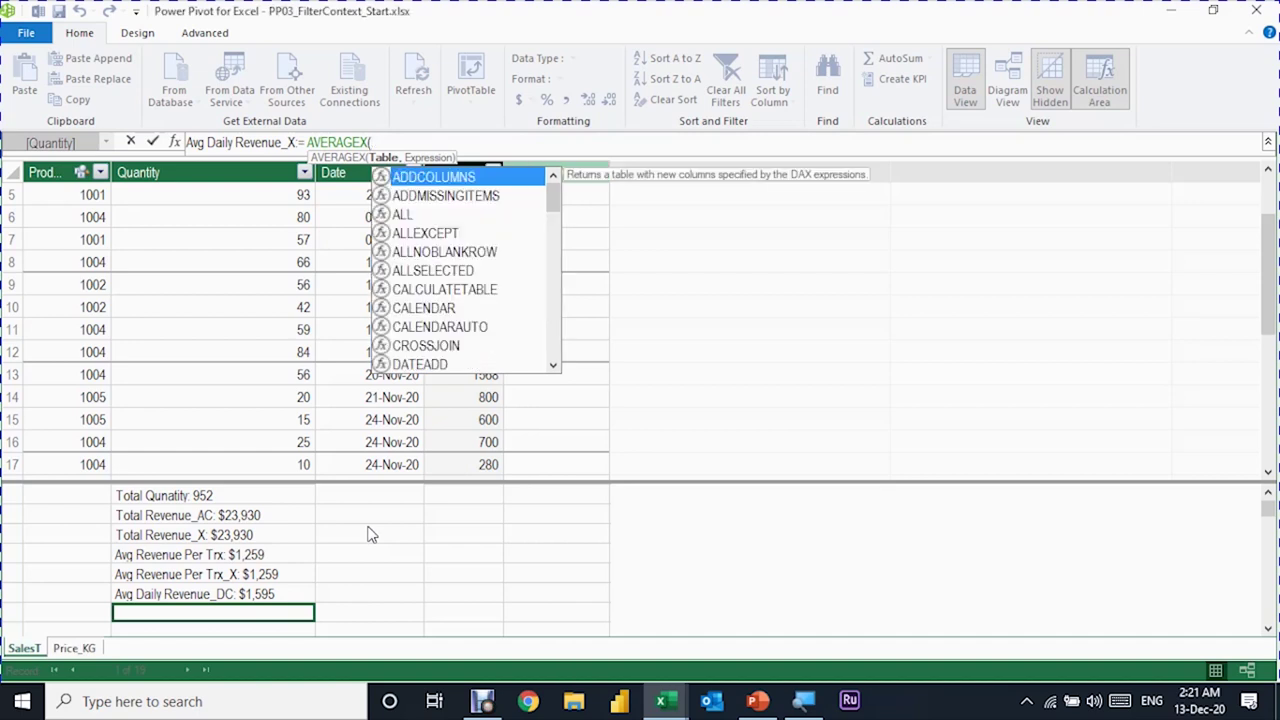
pyautogui.write('dis')
pyautogui.press('Tab')
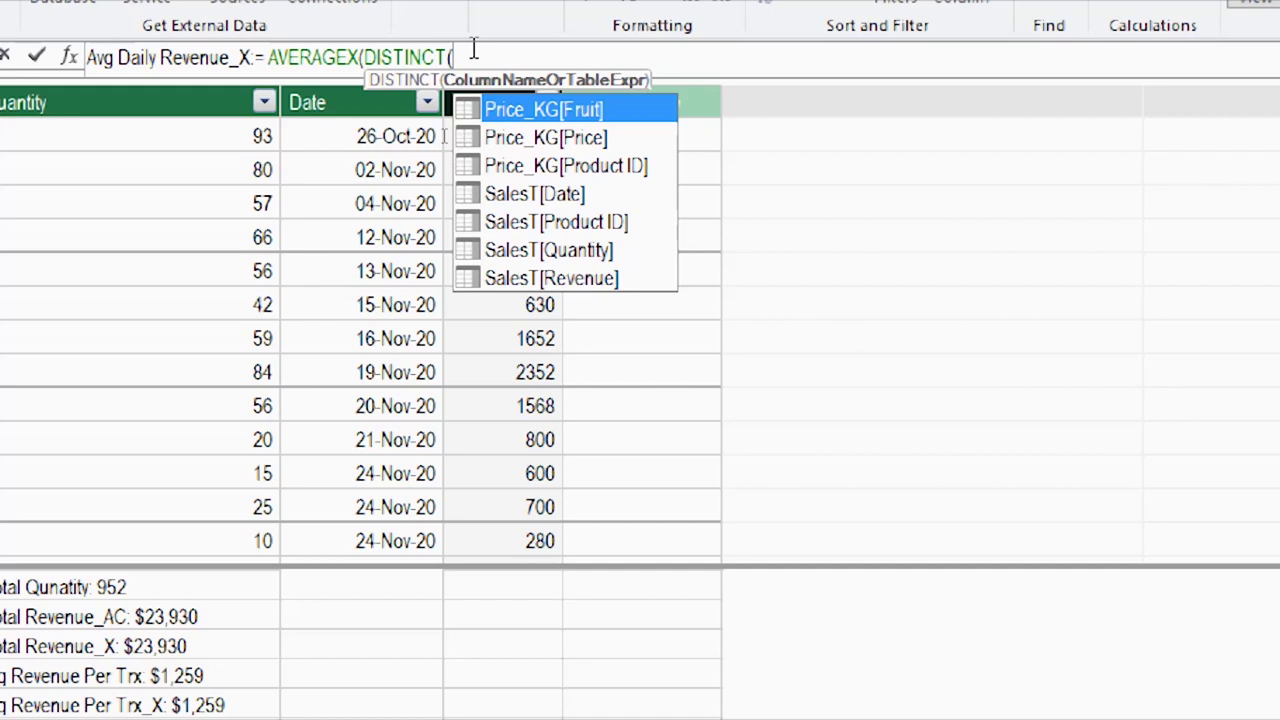
# Reduce Avg Daily Revenue_X to DISTINCT(SalesT[Date]) and commit it, which returns #ERROR
pyautogui.press('Left')
pyautogui.press('Left')
pyautogui.press('Left')
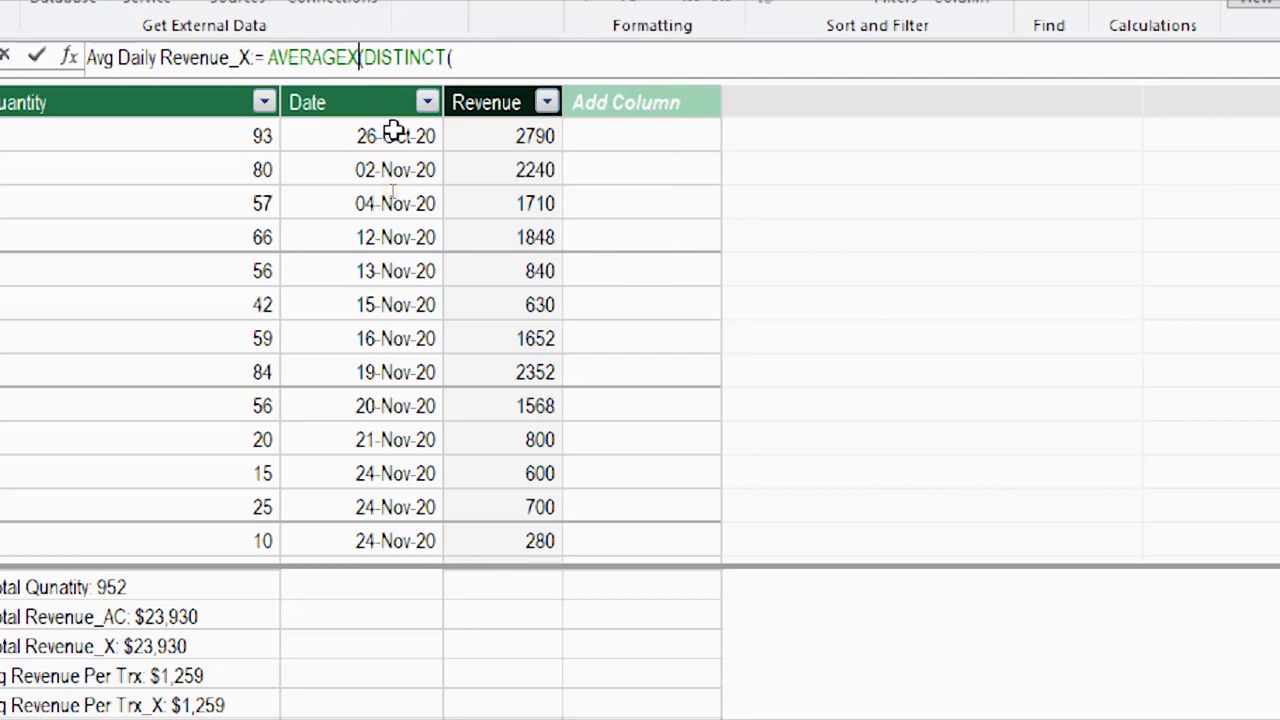
pyautogui.press('BackSpace')
pyautogui.press('BackSpace')
pyautogui.press('BackSpace')
pyautogui.press('BackSpace')
pyautogui.press('BackSpace')
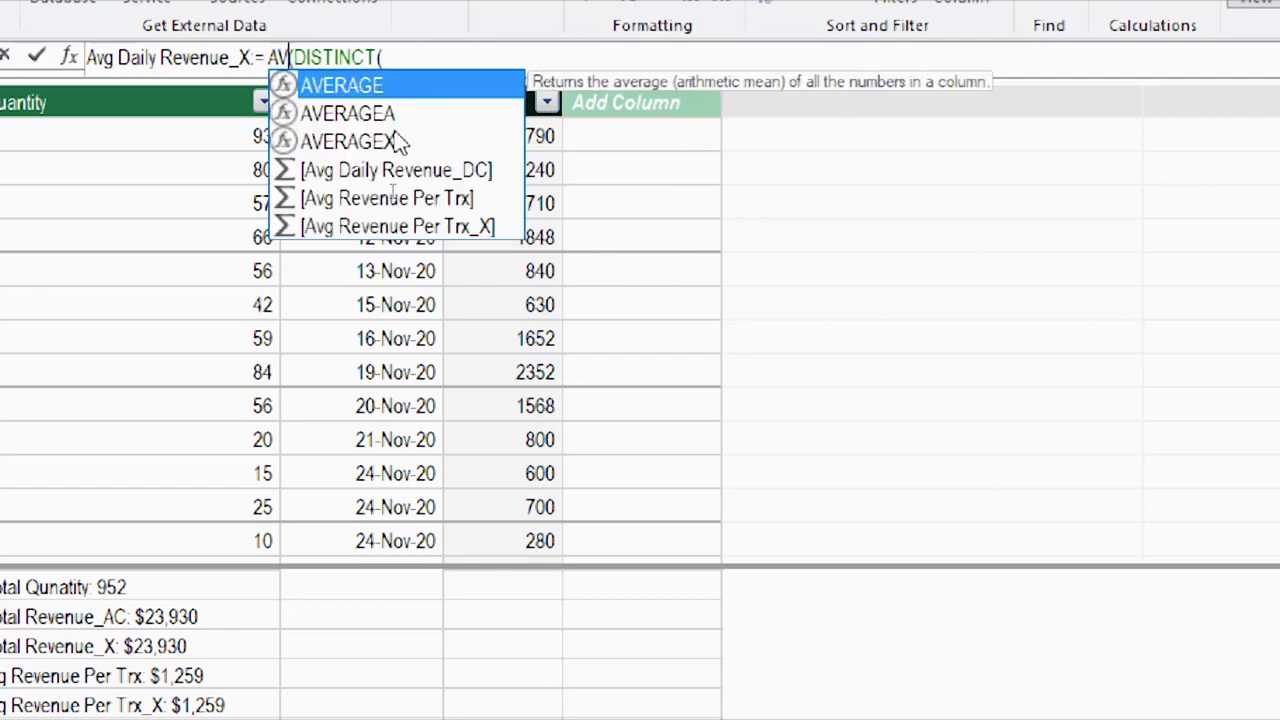
pyautogui.press('BackSpace')
pyautogui.press('BackSpace')
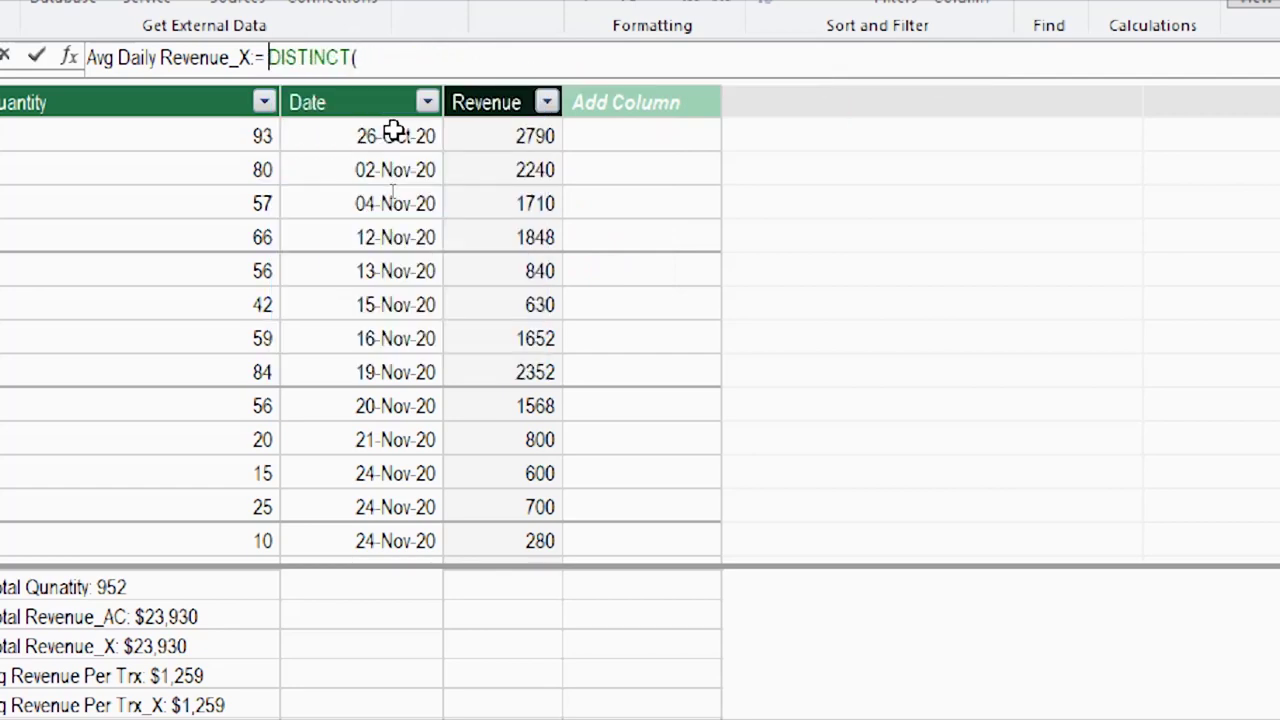
pyautogui.click(368, 77)
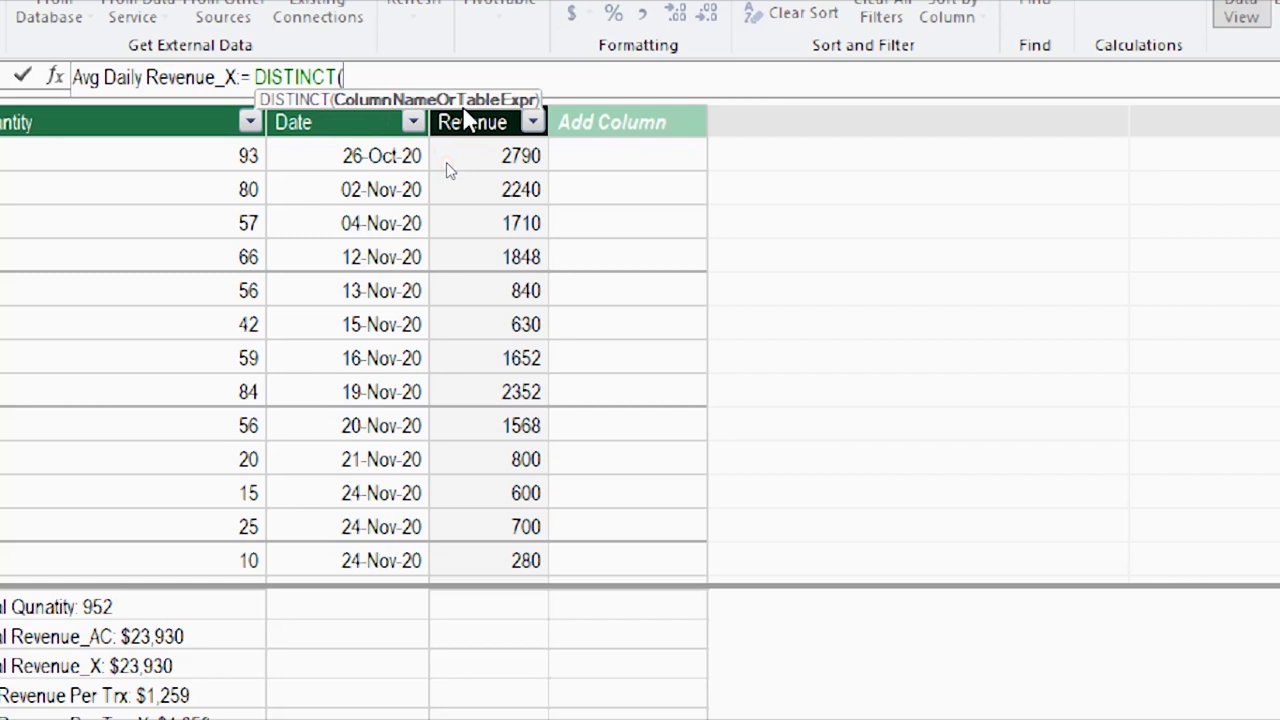
pyautogui.write('sal')
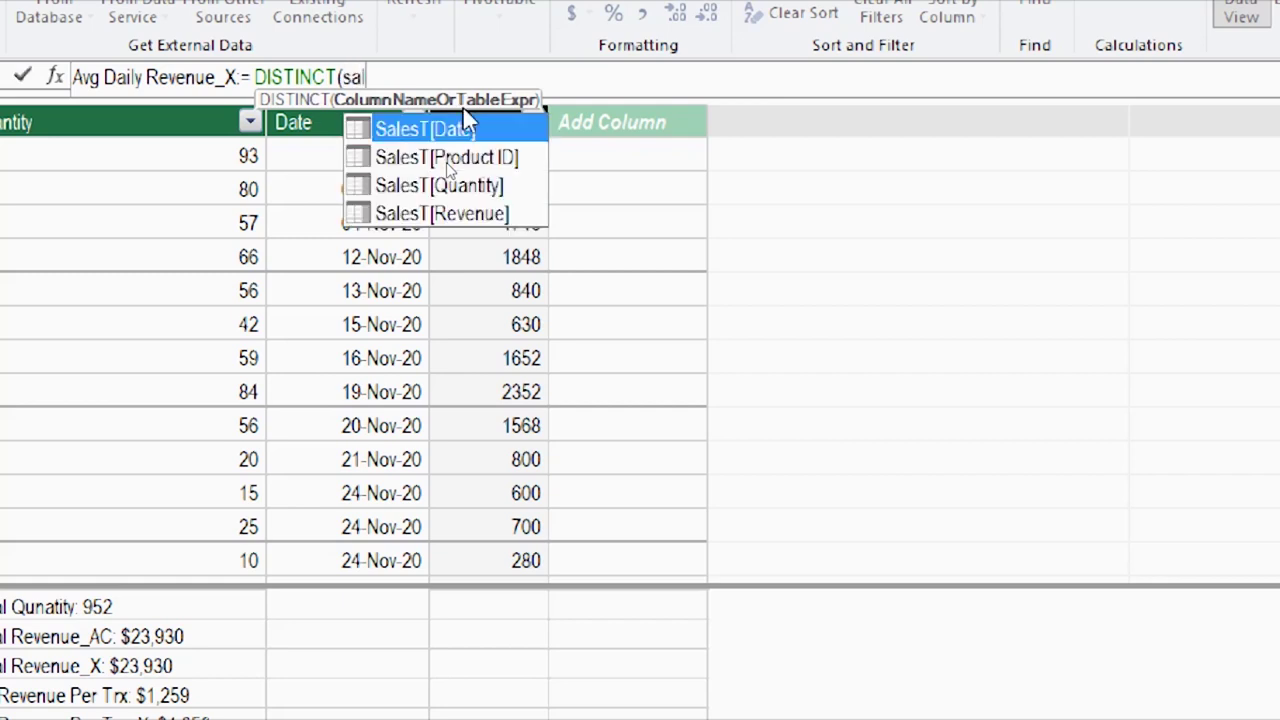
pyautogui.press('Tab')
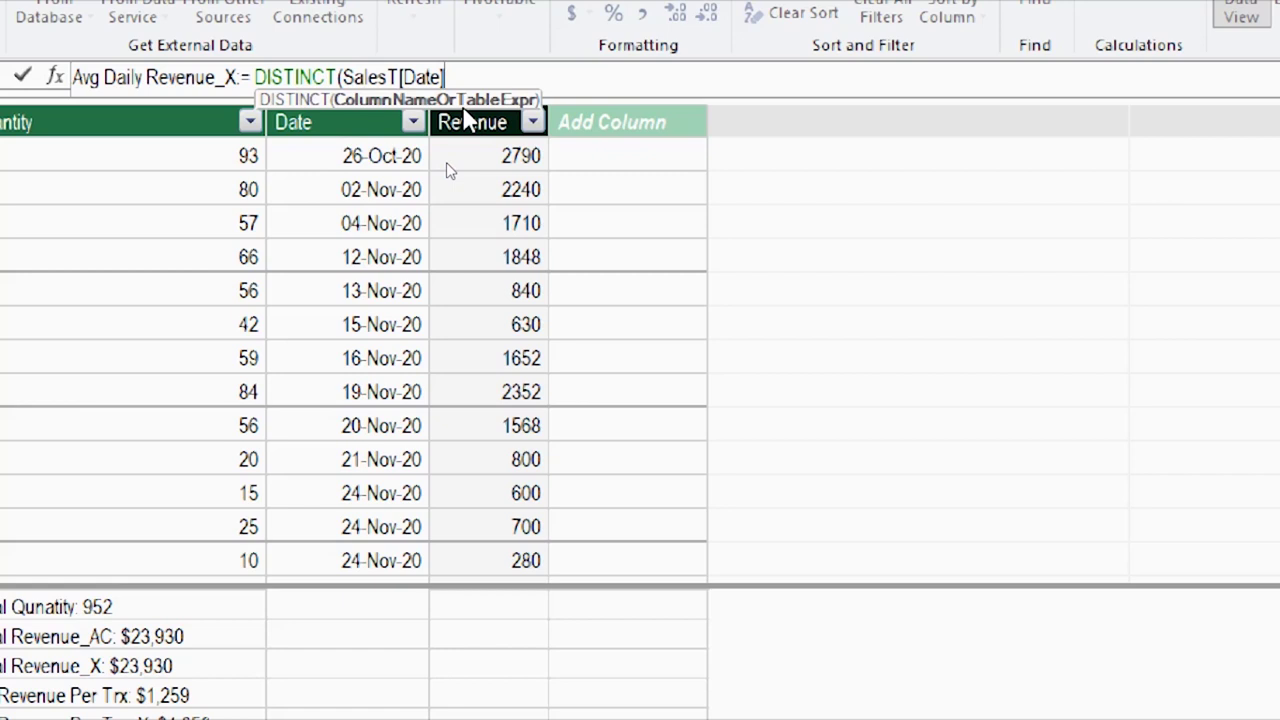
pyautogui.write(')')
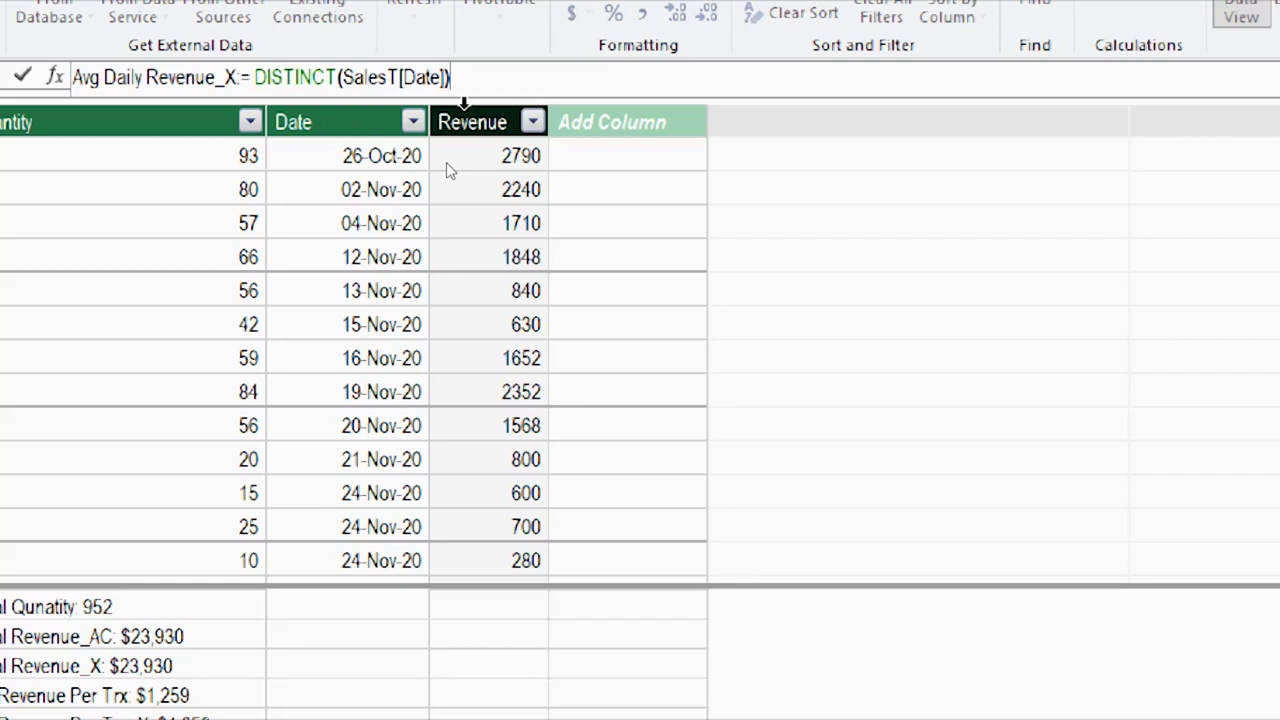
pyautogui.press('Return')
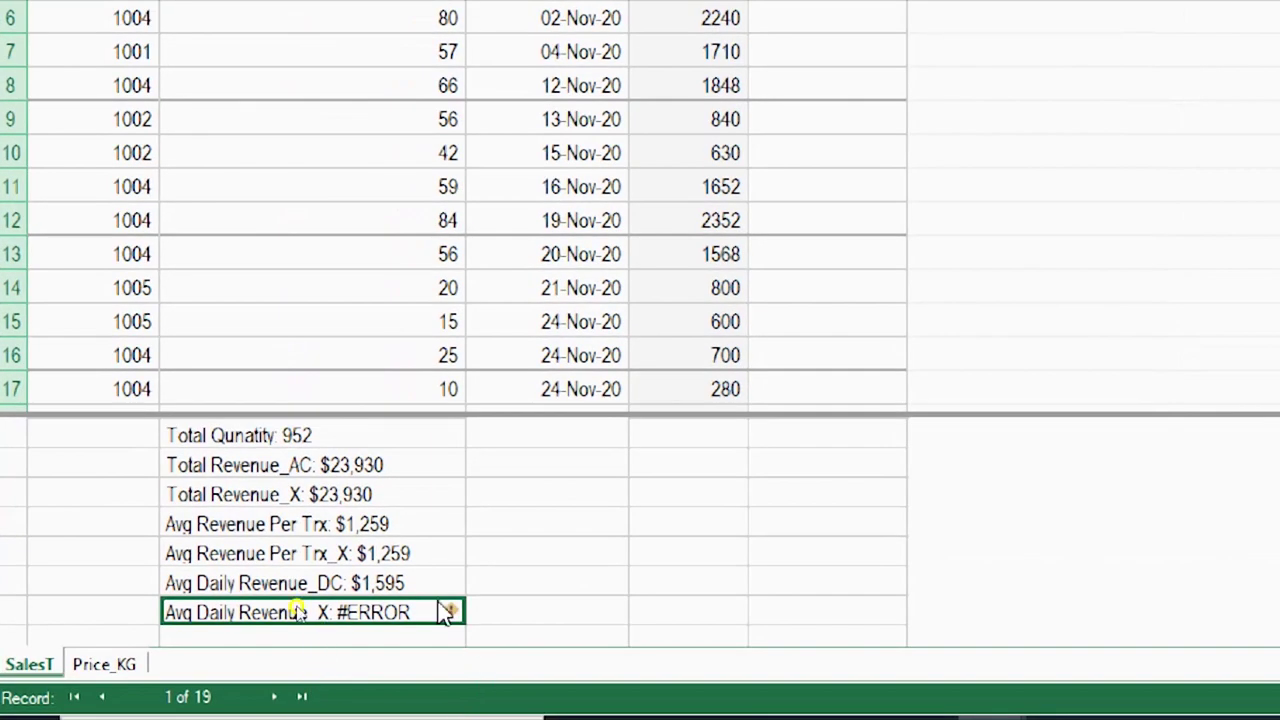
pyautogui.moveTo(455, 620)
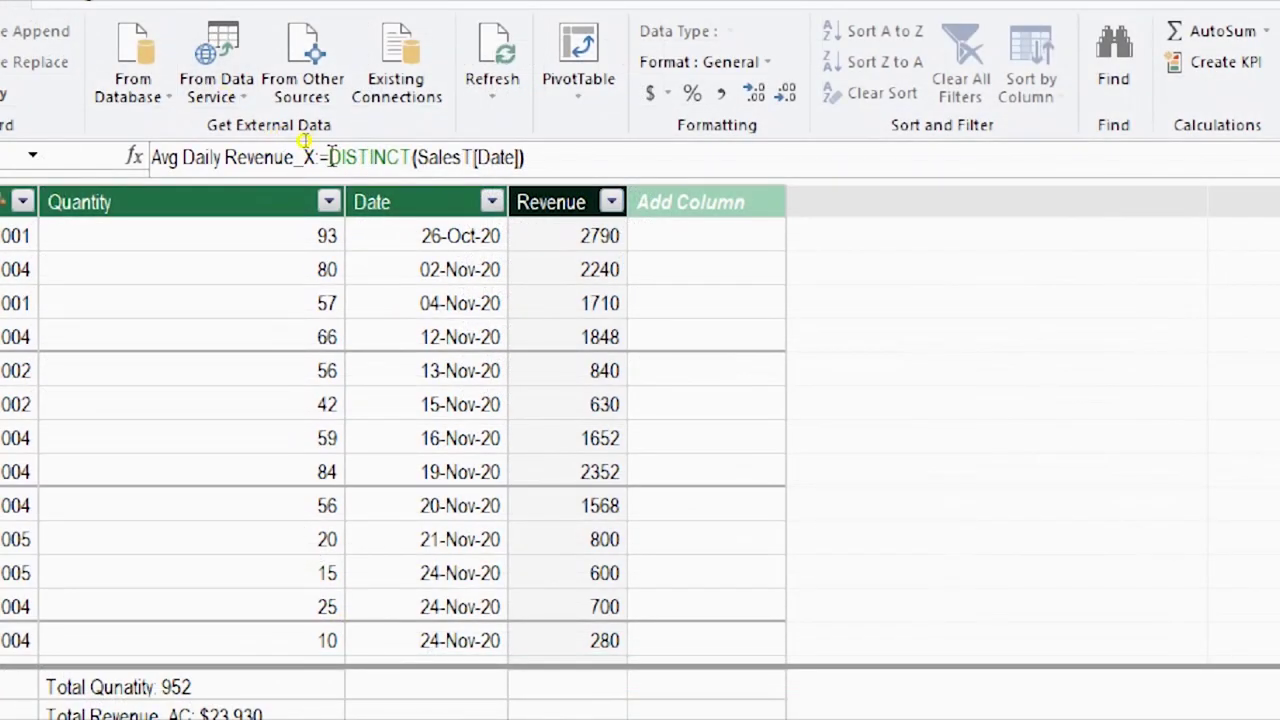
# Wrap the DISTINCT(SalesT[Date]) formula inside AVERAGEX
pyautogui.click(330, 157)
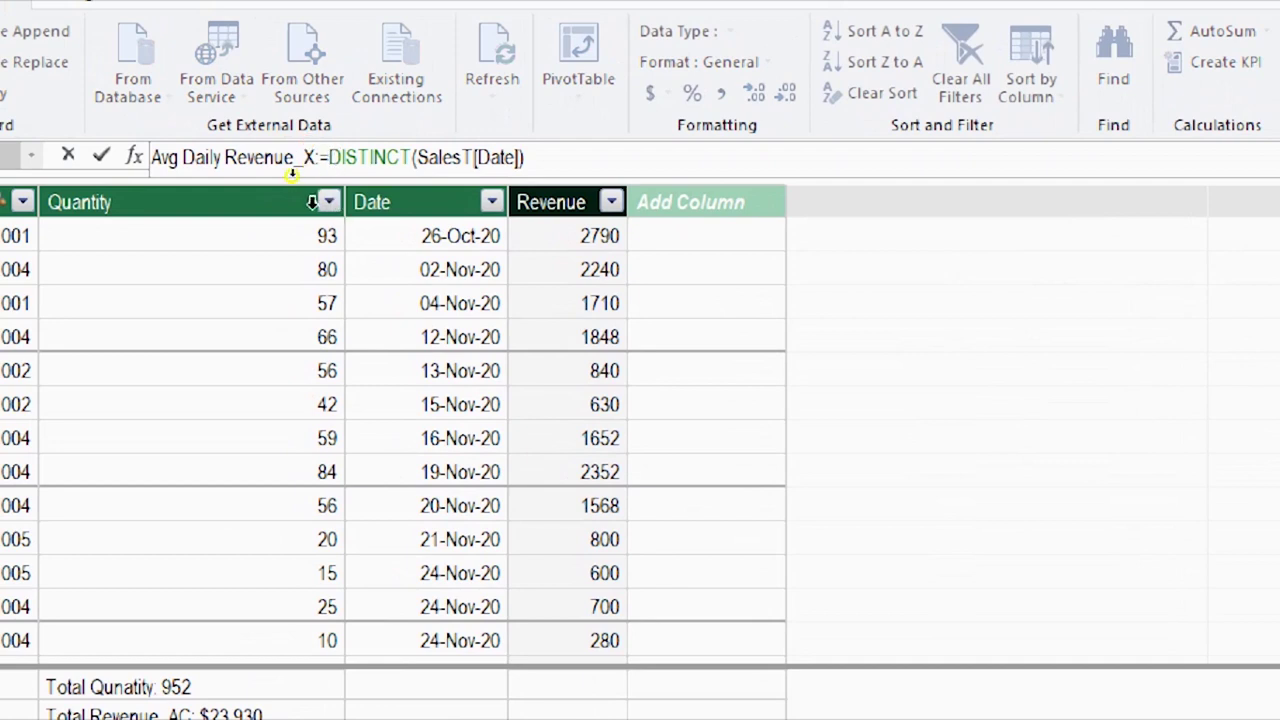
pyautogui.write('A')
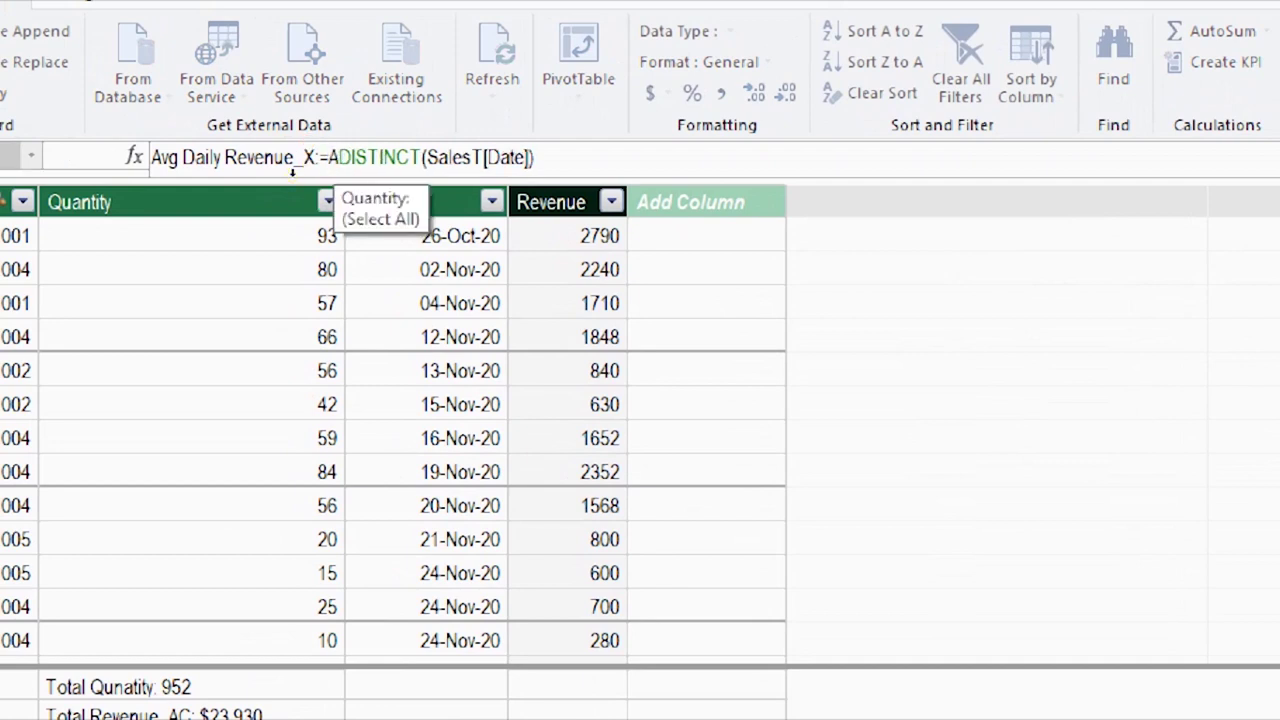
pyautogui.write('vera')
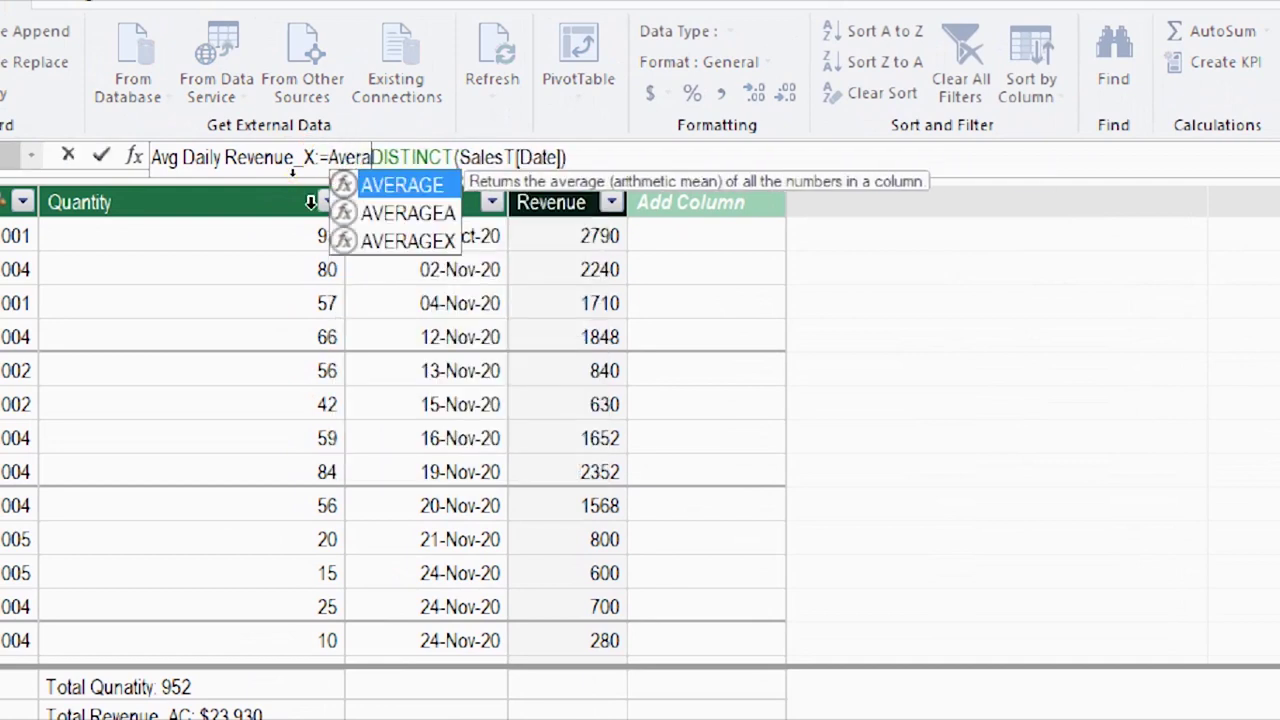
pyautogui.press('Down')
pyautogui.press('Down')
pyautogui.press('Tab')
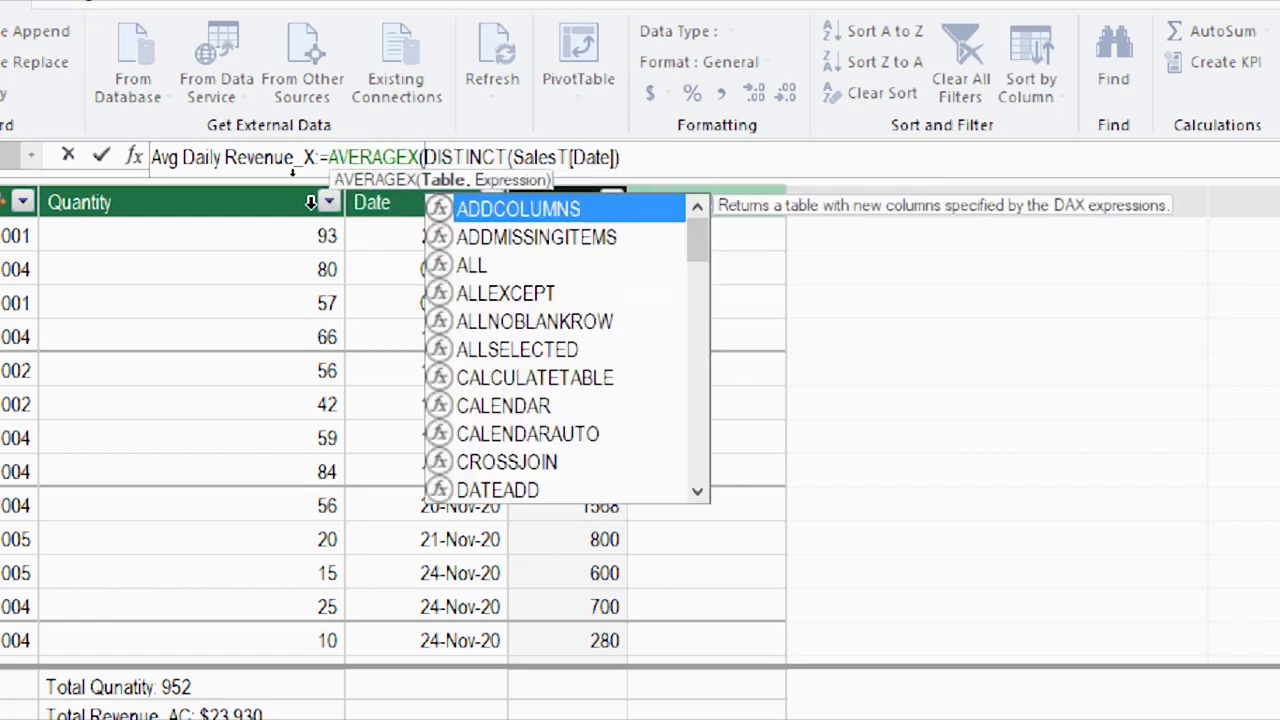
pyautogui.click(503, 148)
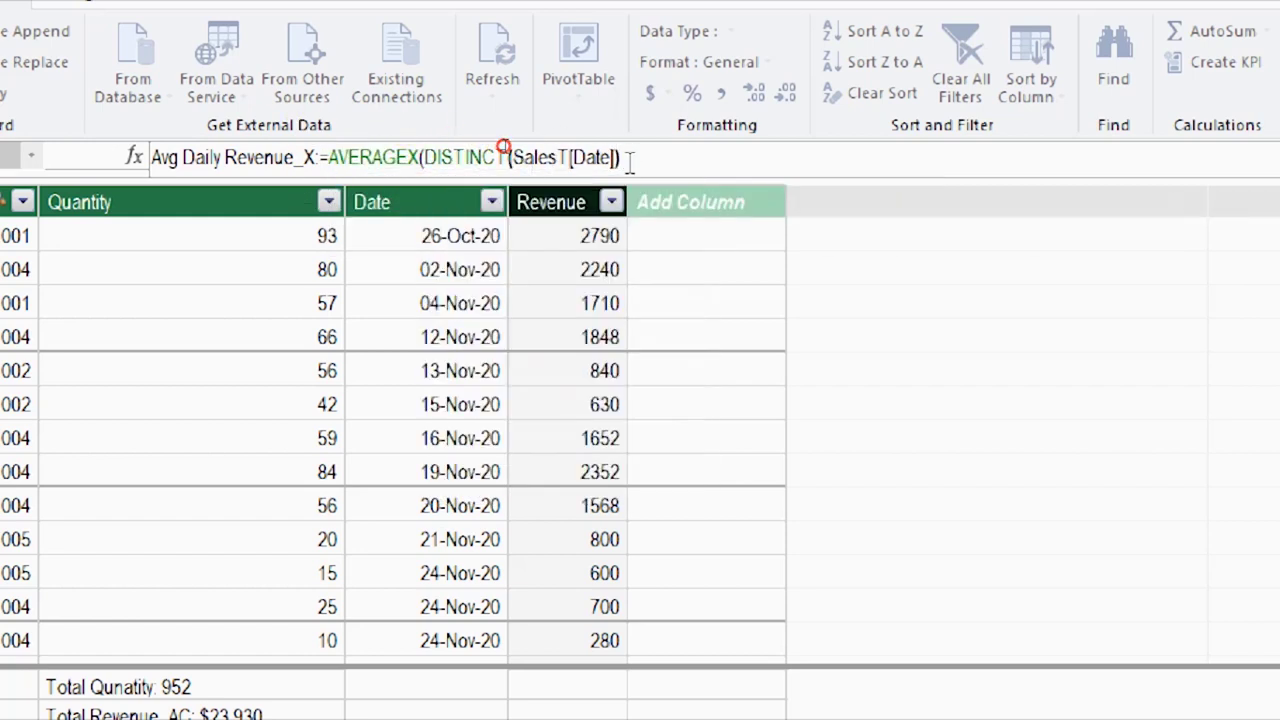
pyautogui.click(418, 152)
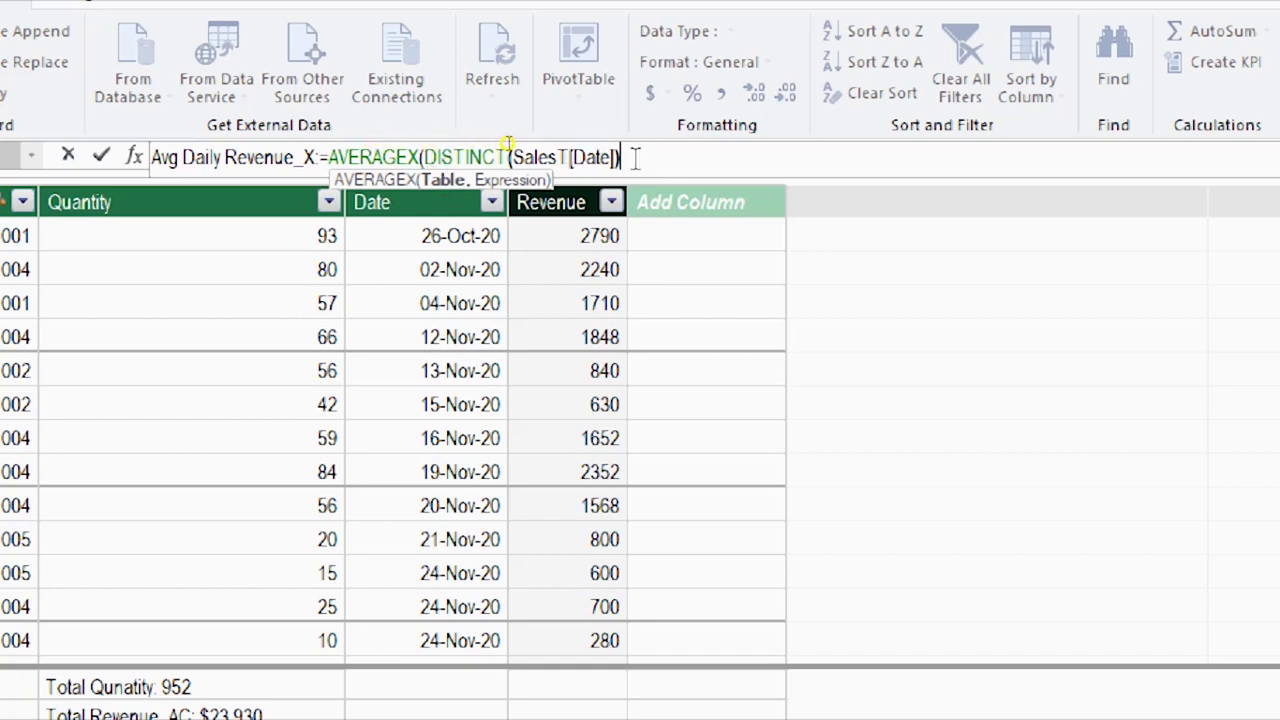
# Add [Total Revenue_X] as the averaged expression, giving $1,595 like Avg Daily Revenue_DC
pyautogui.write(',')
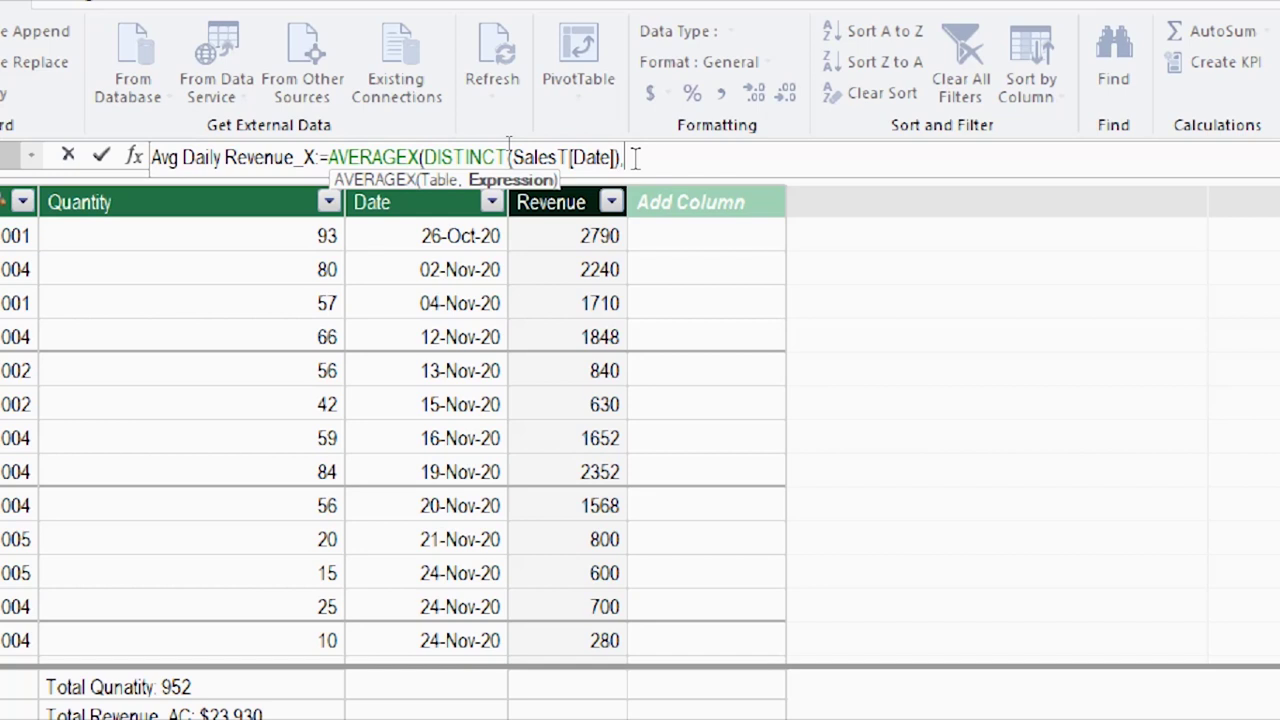
pyautogui.write('re')
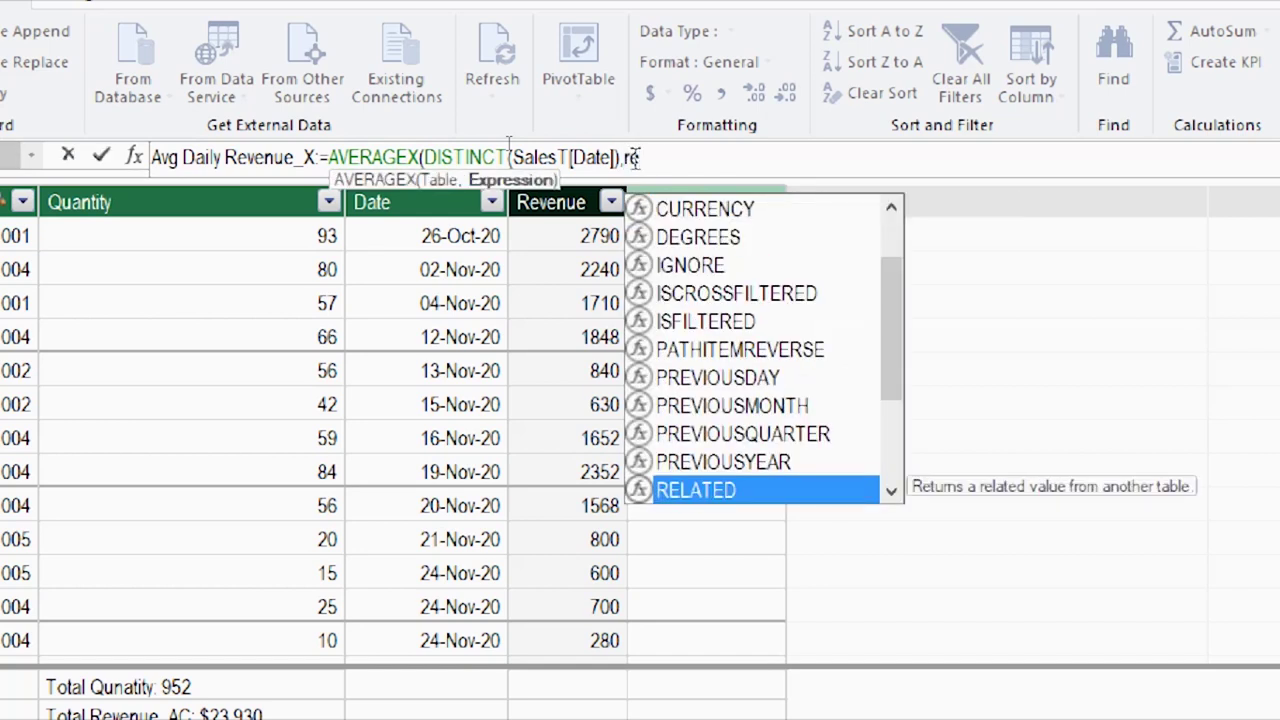
pyautogui.write('la')
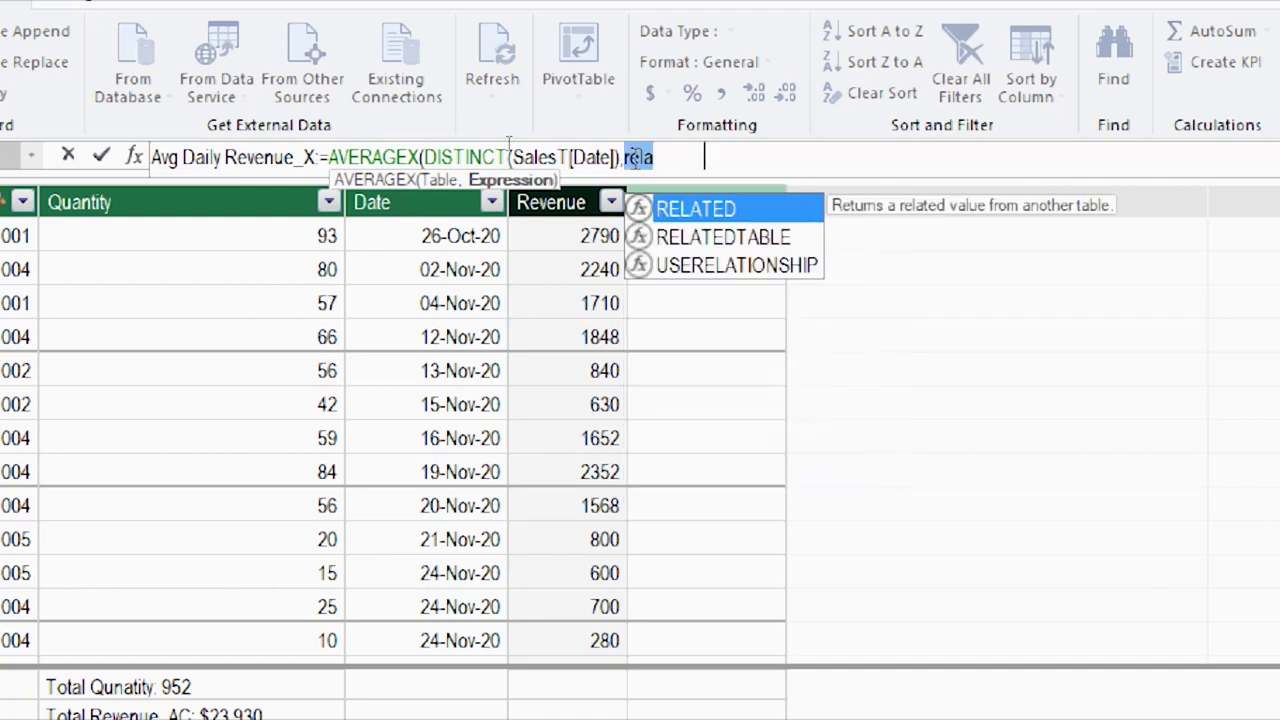
pyautogui.press('Tab')
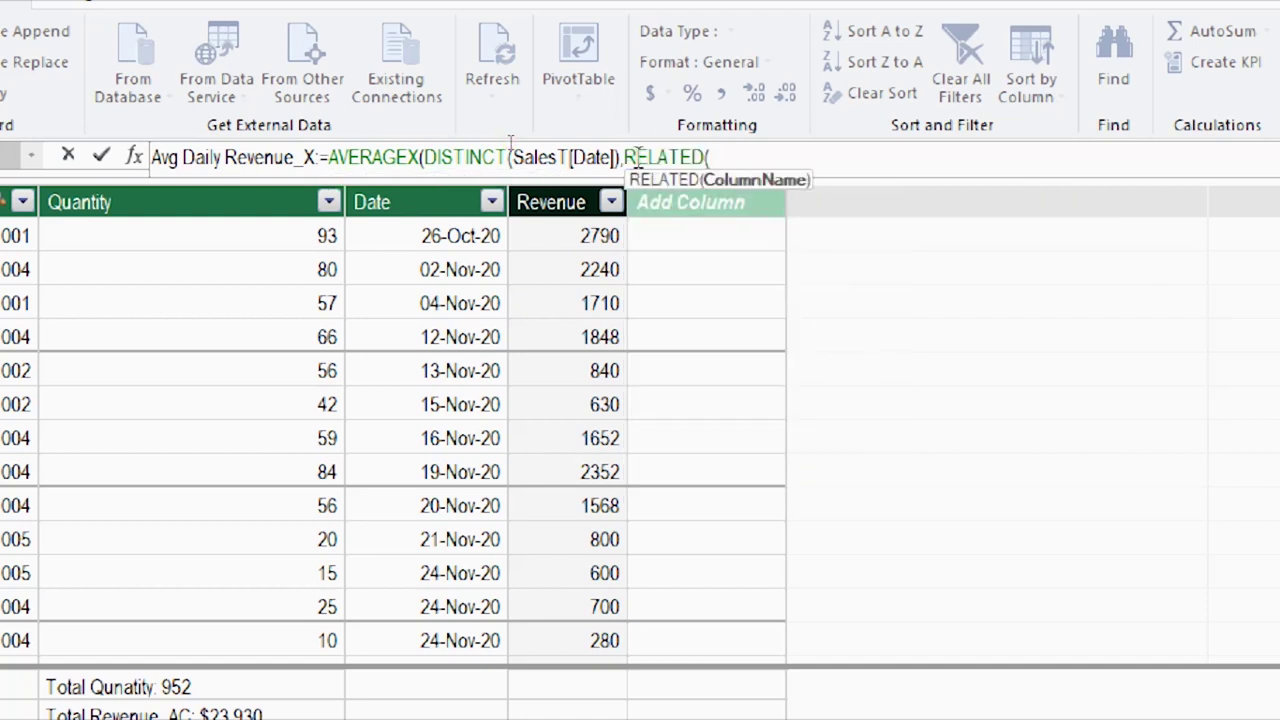
pyautogui.write('Sh')
pyautogui.press('BackSpace')
pyautogui.press('BackSpace')
pyautogui.press('BackSpace')
pyautogui.press('BackSpace')
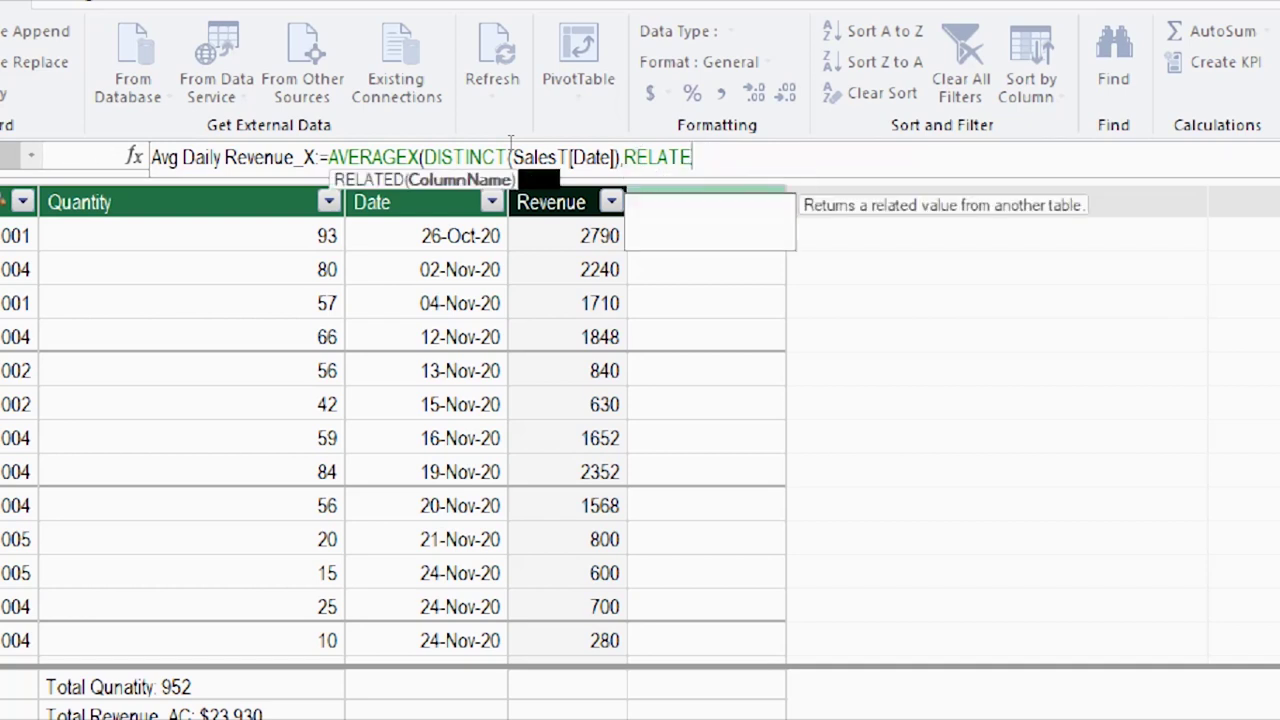
pyautogui.press('BackSpace')
pyautogui.press('BackSpace')
pyautogui.press('BackSpace')
pyautogui.press('BackSpace')
pyautogui.press('BackSpace')
pyautogui.press('BackSpace')
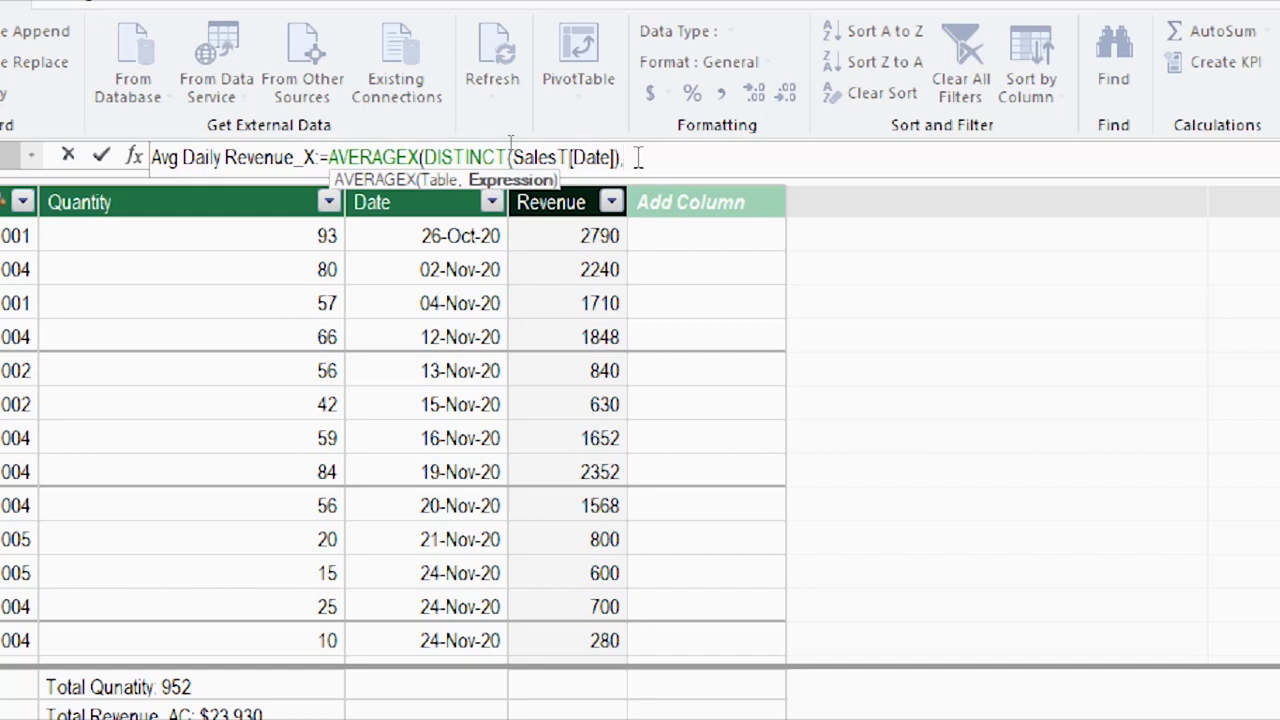
pyautogui.write('[')
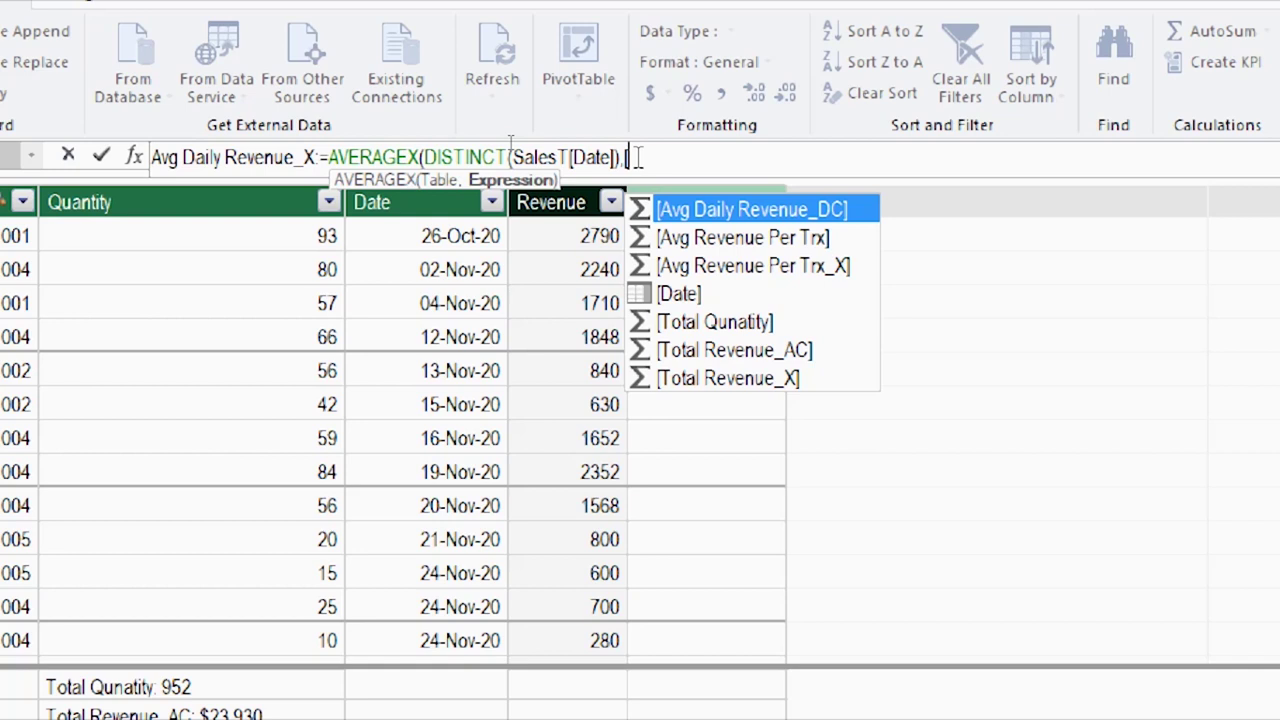
pyautogui.doubleClick(735, 379)
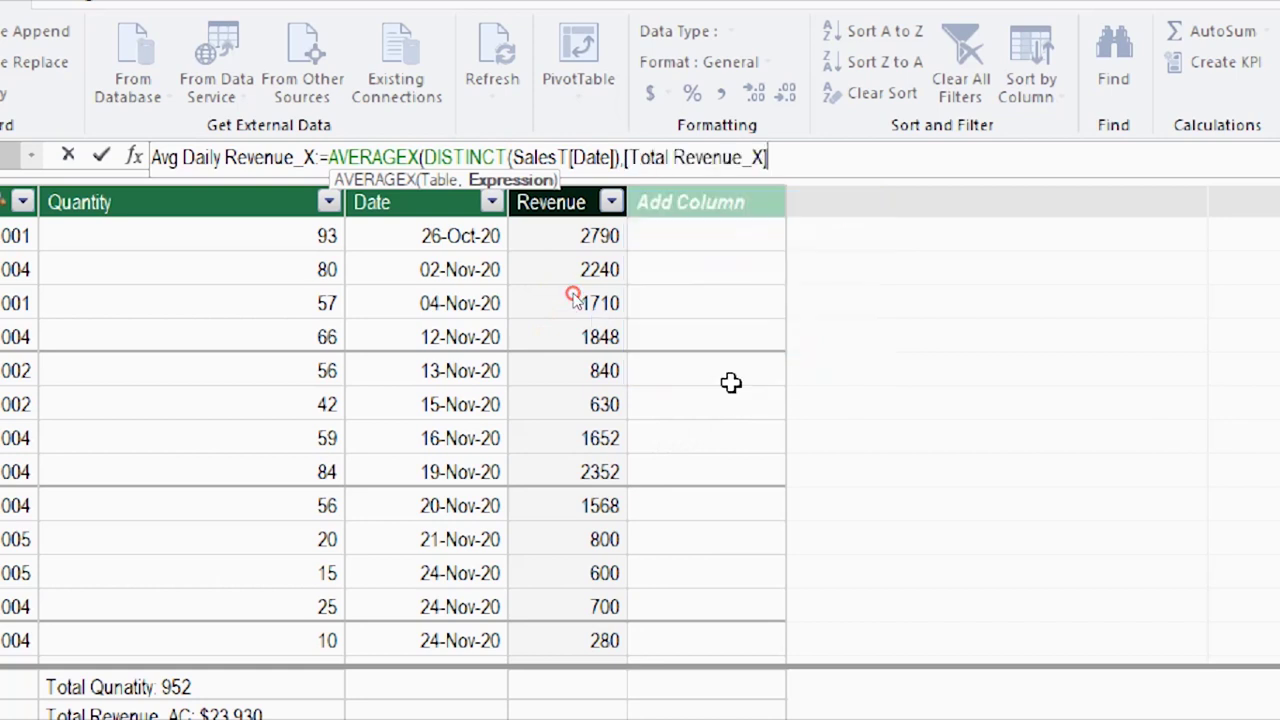
pyautogui.write(')')
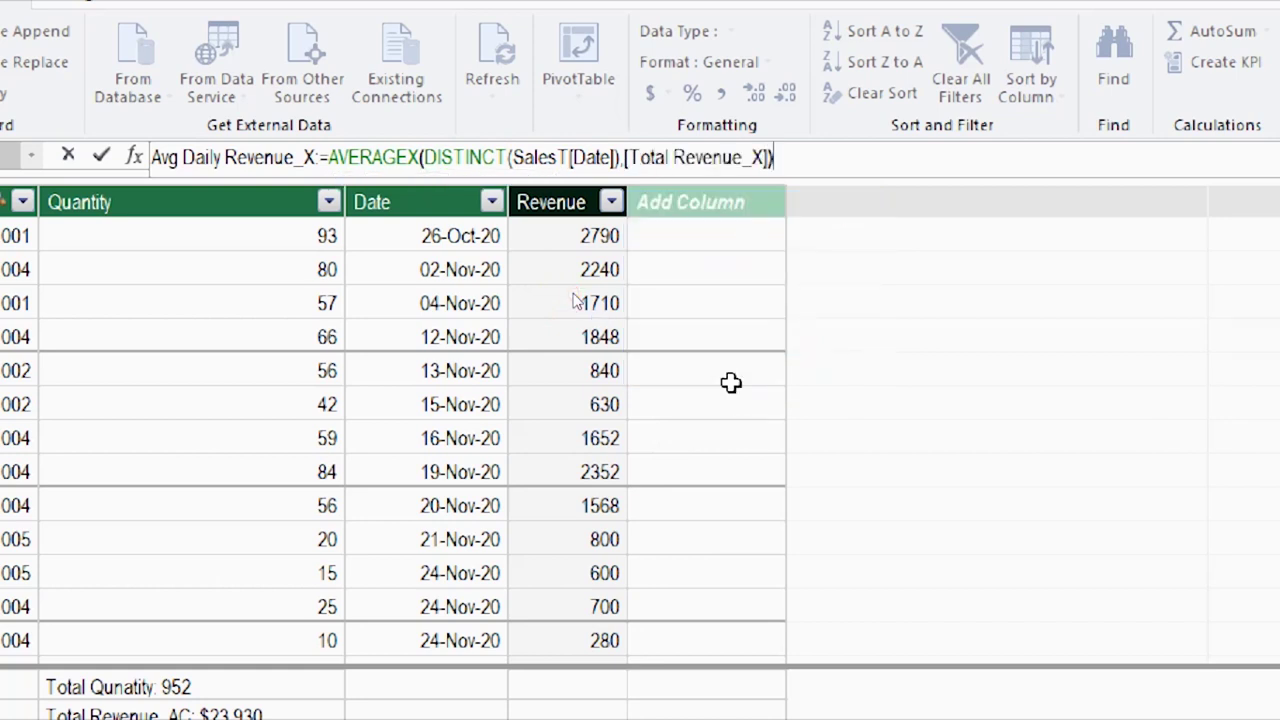
pyautogui.press('Return')
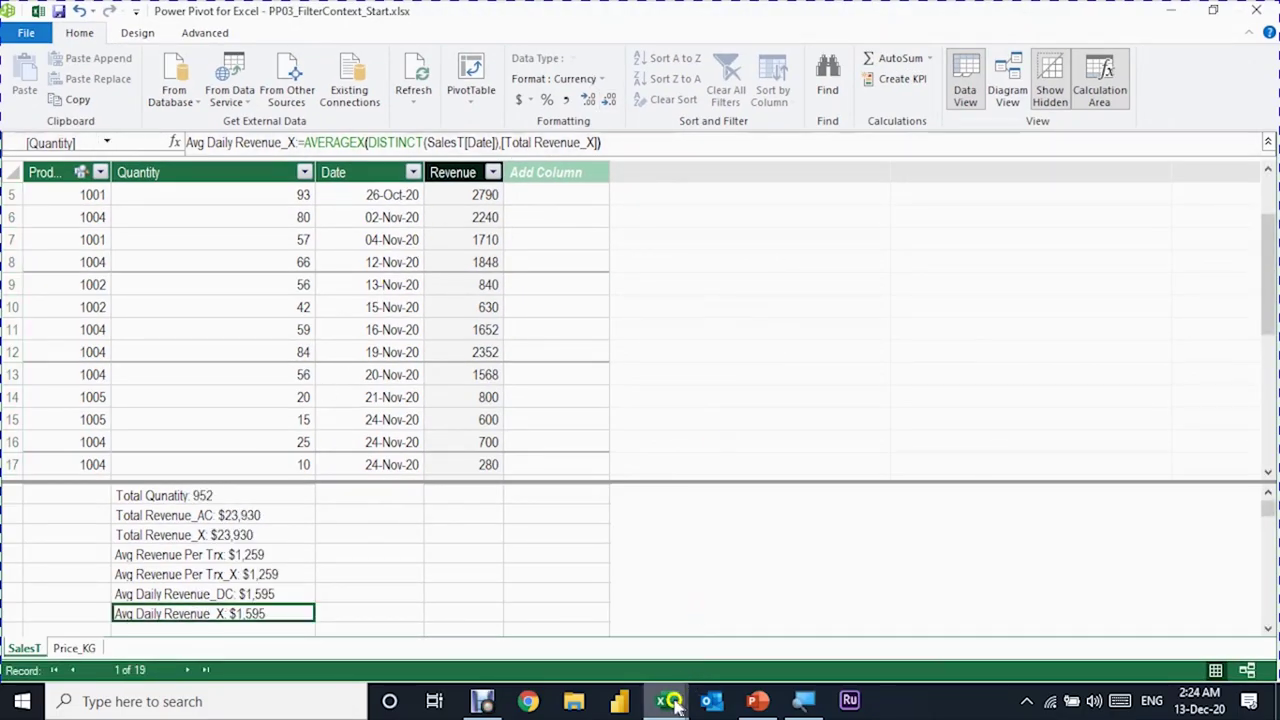
pyautogui.click(668, 701)
pyautogui.click(922, 649)
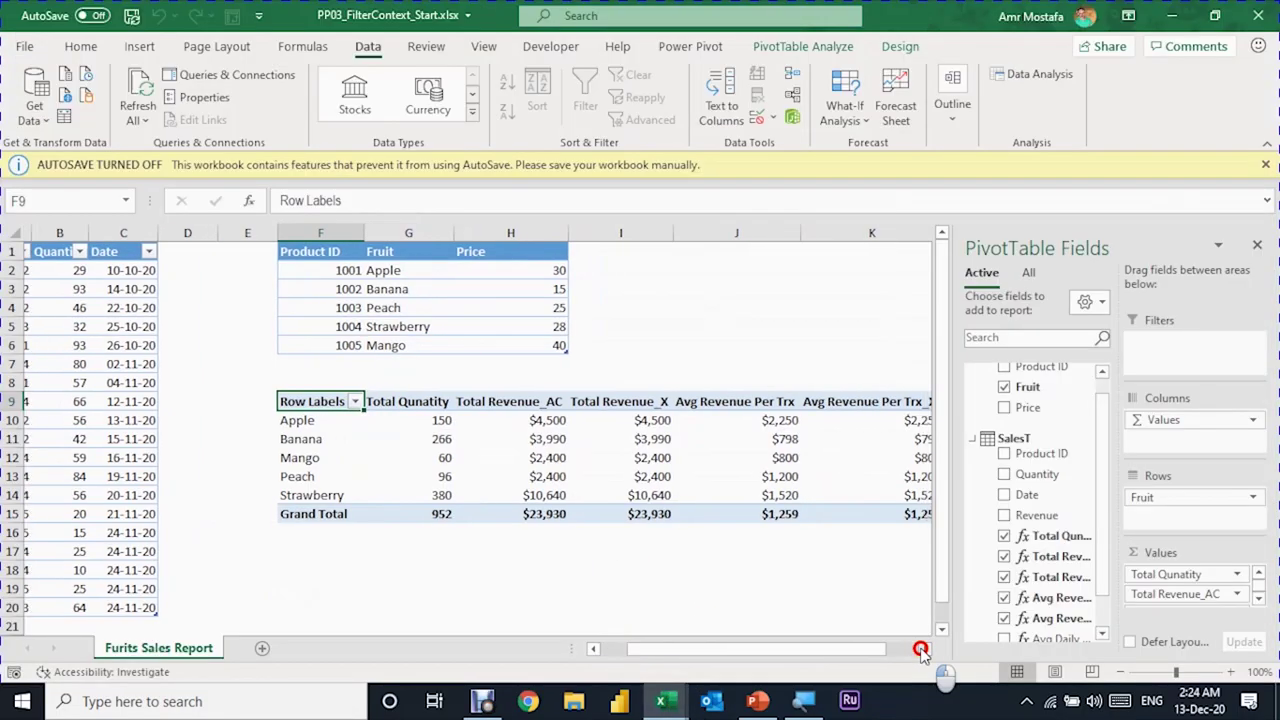
pyautogui.click(922, 649)
pyautogui.moveTo(1101, 531); pyautogui.dragTo(1101, 560)
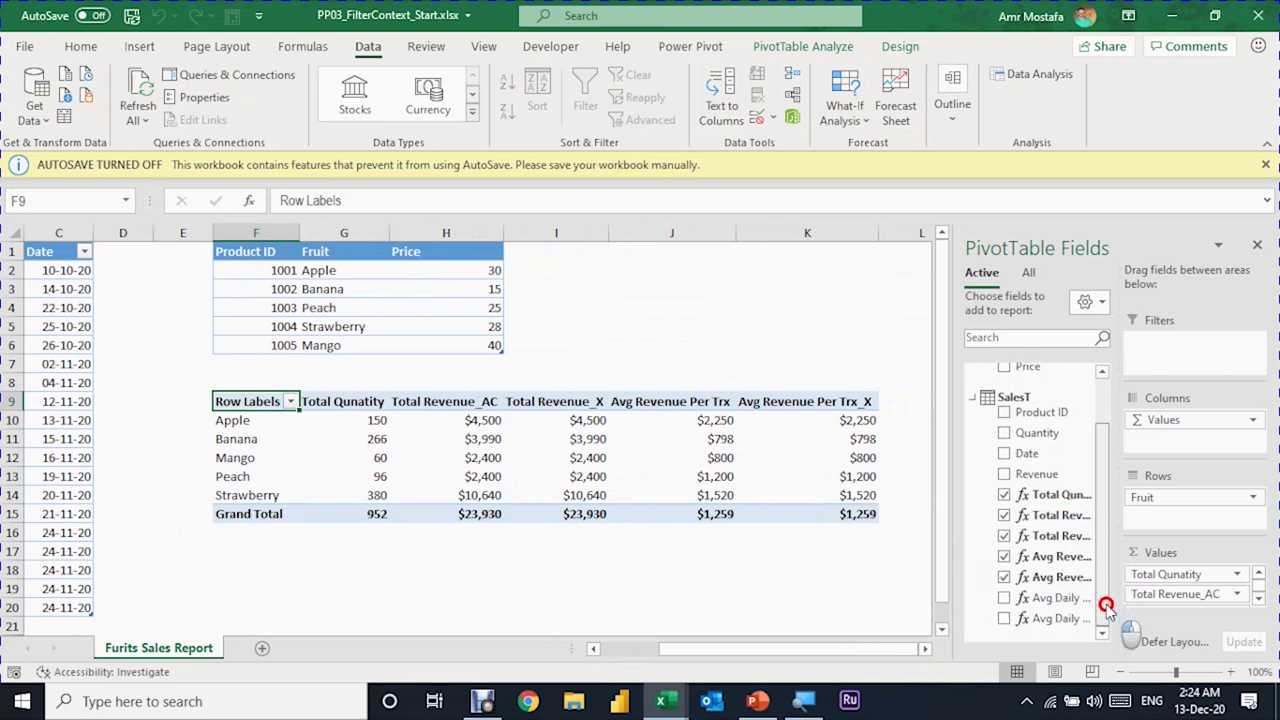
pyautogui.click(1004, 597)
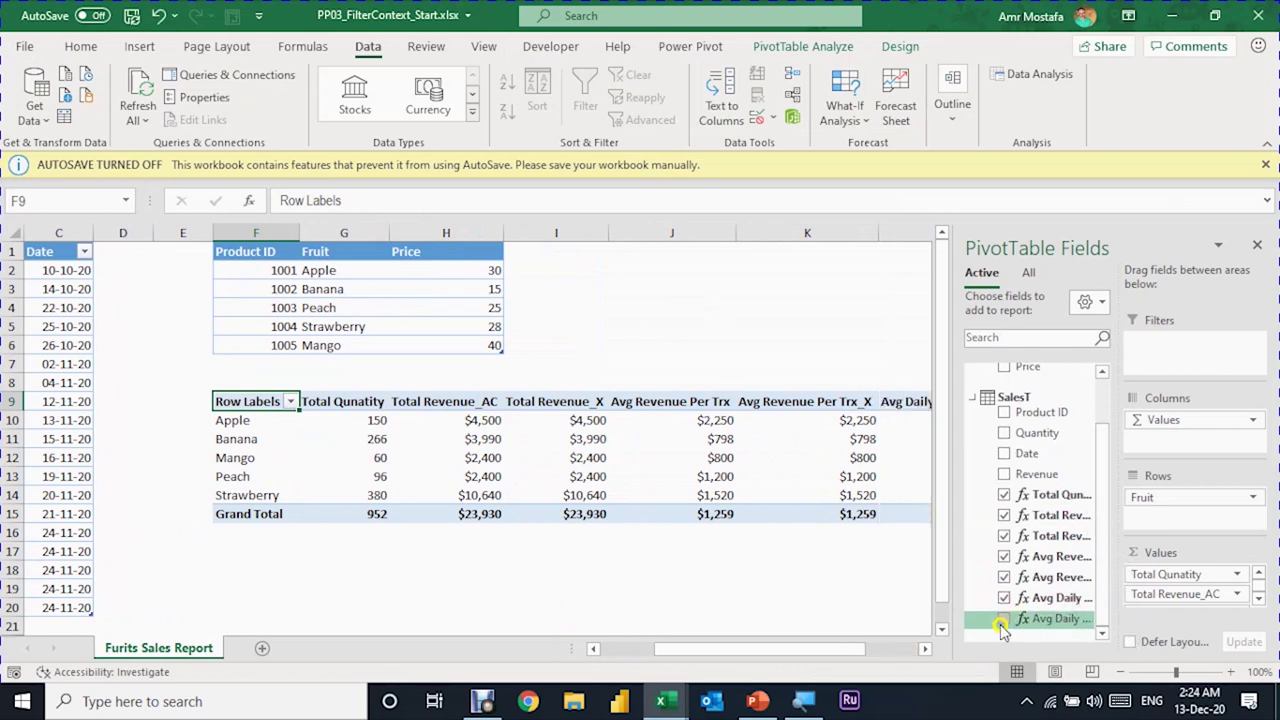
pyautogui.click(1004, 619)
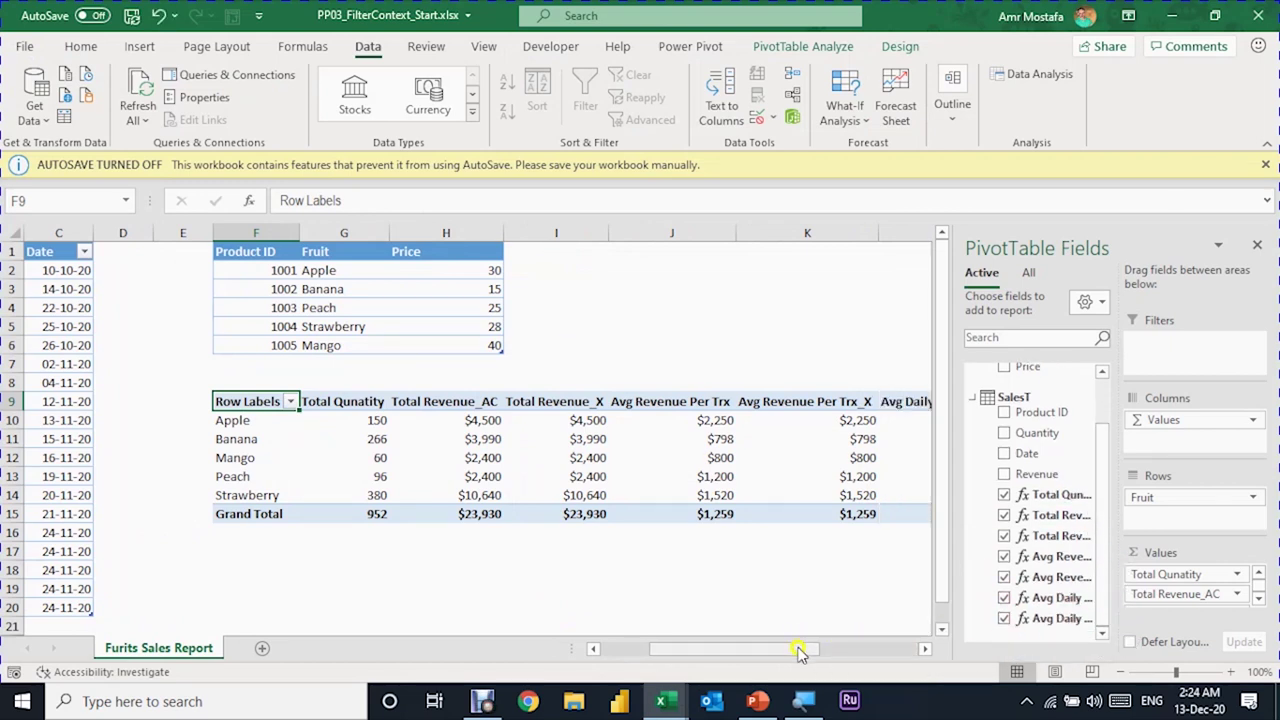
pyautogui.moveTo(800, 648); pyautogui.dragTo(905, 648)
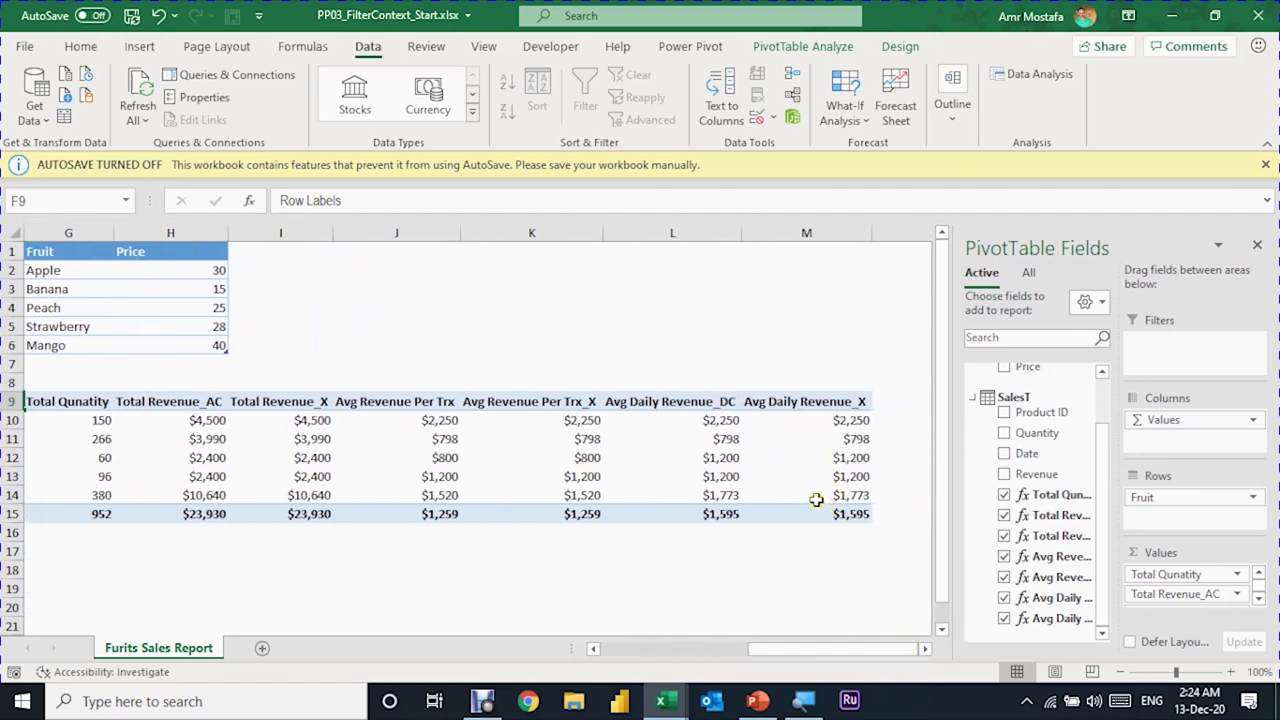
pyautogui.moveTo(816, 499)
pyautogui.moveTo(598, 421); pyautogui.dragTo(817, 423)
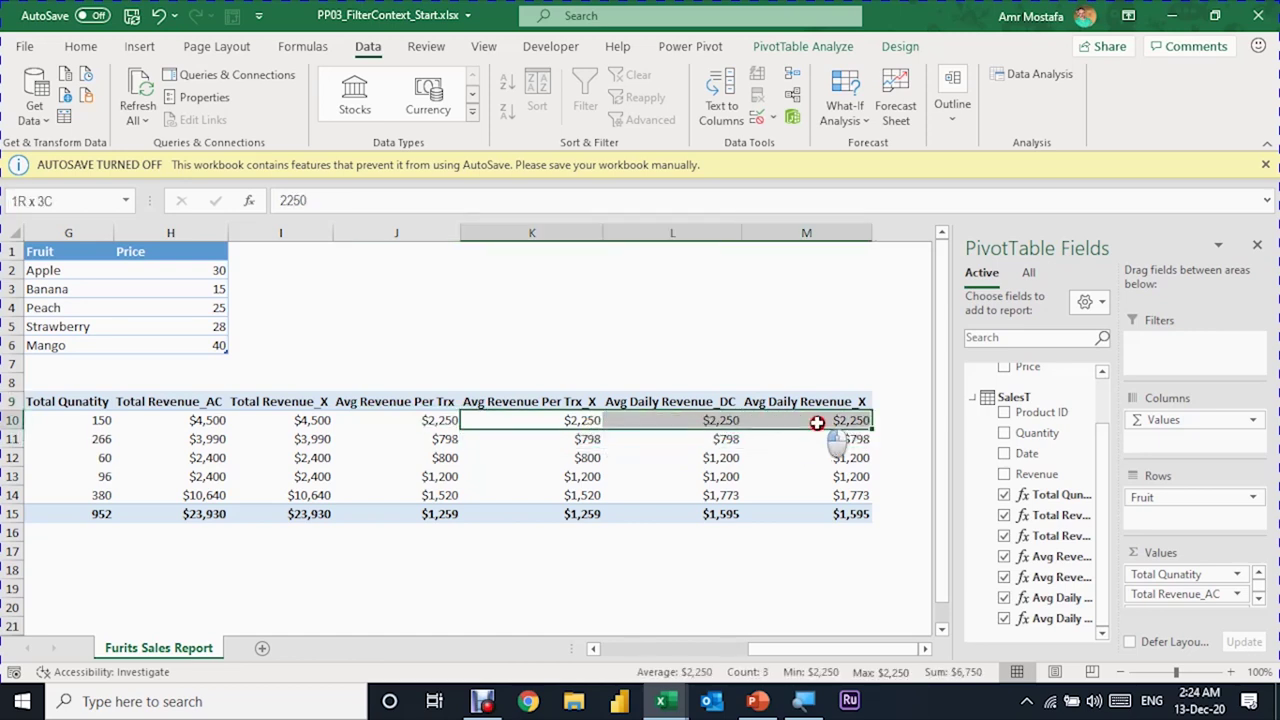
pyautogui.click(588, 458)
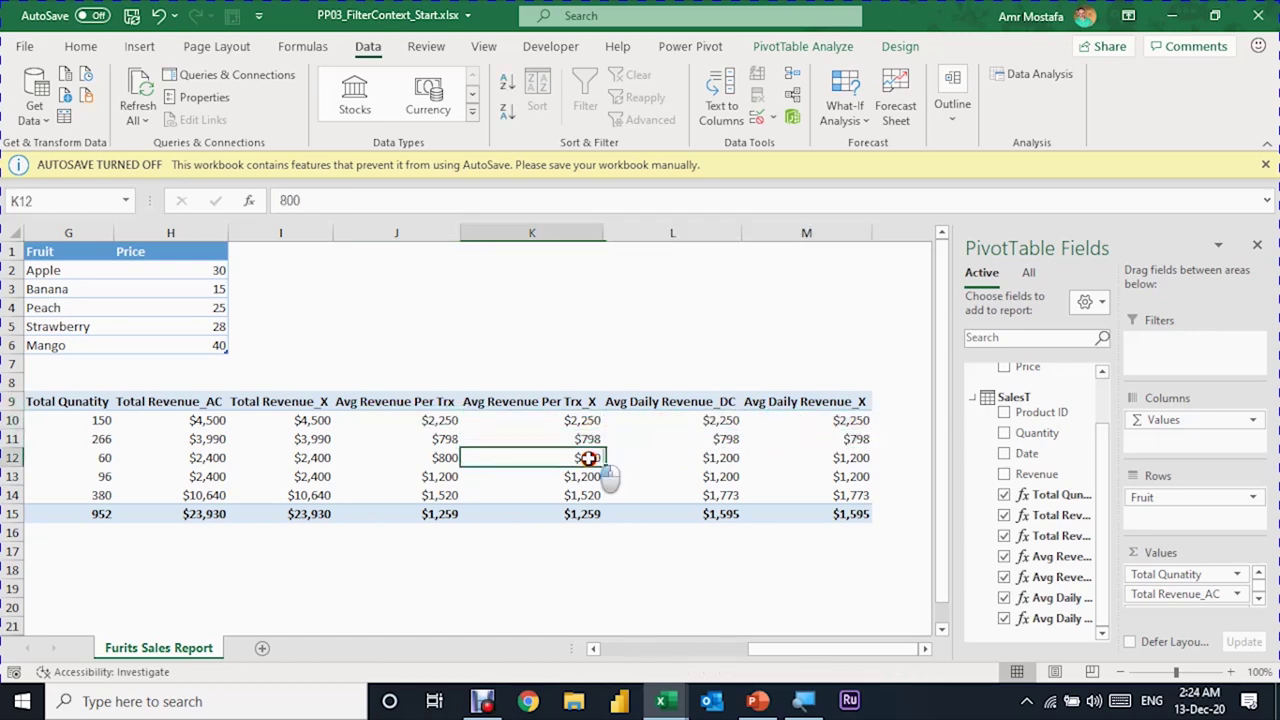
pyautogui.click(711, 457)
pyautogui.click(586, 449)
pyautogui.click(748, 457)
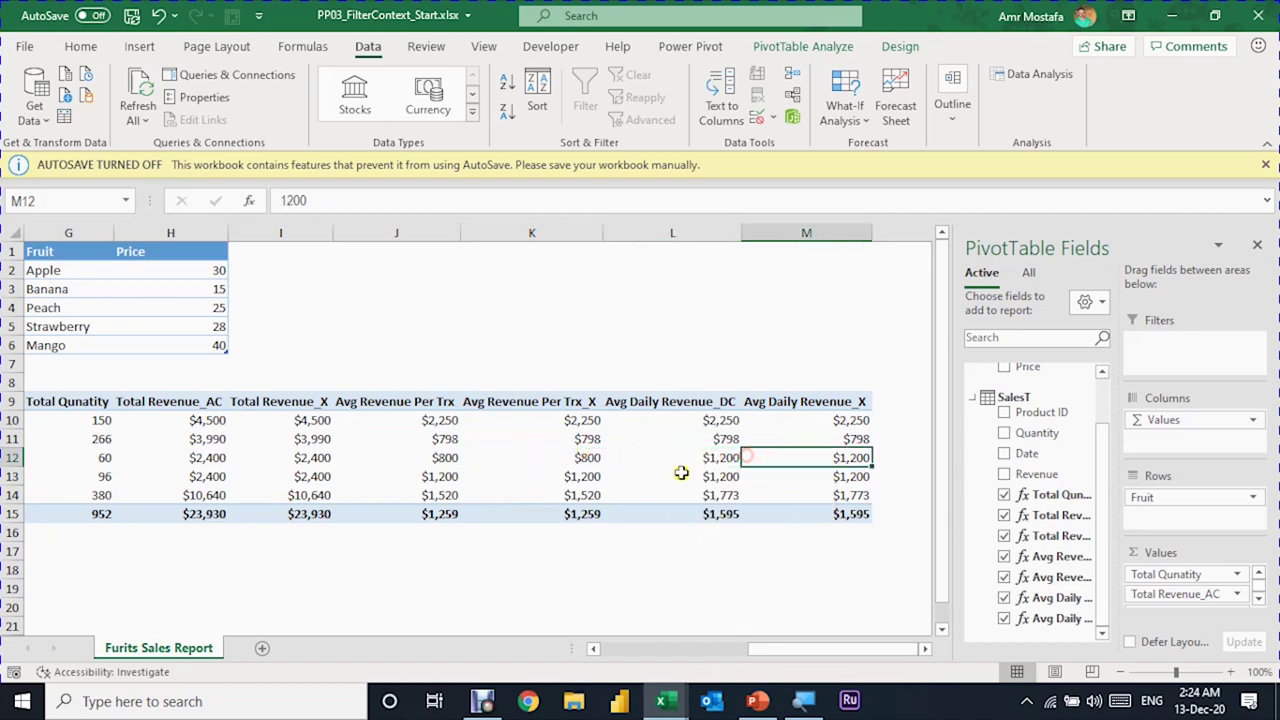
pyautogui.click(698, 461)
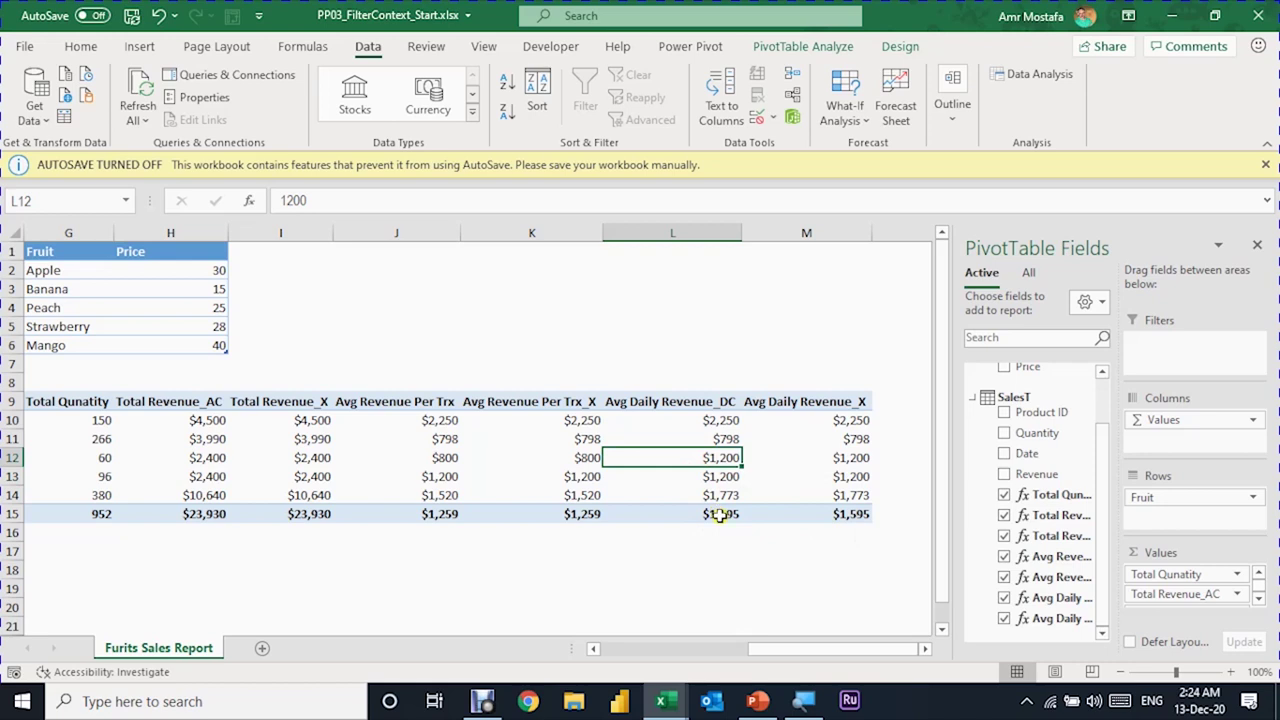
pyautogui.moveTo(720, 515)
pyautogui.moveTo(806, 651); pyautogui.dragTo(768, 651)
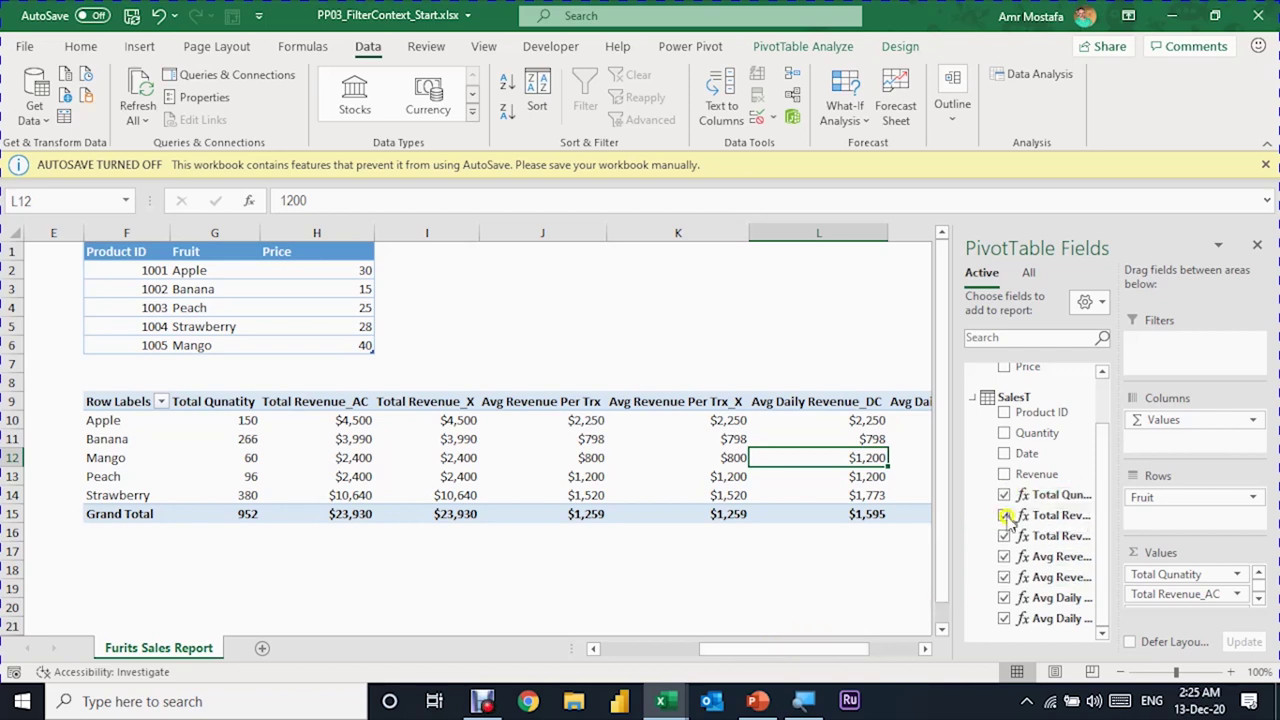
# Remove the Avg Daily Revenue, Total Revenue_X and Avg Revenue Per Trx measures from the PivotTable
pyautogui.click(1004, 619)
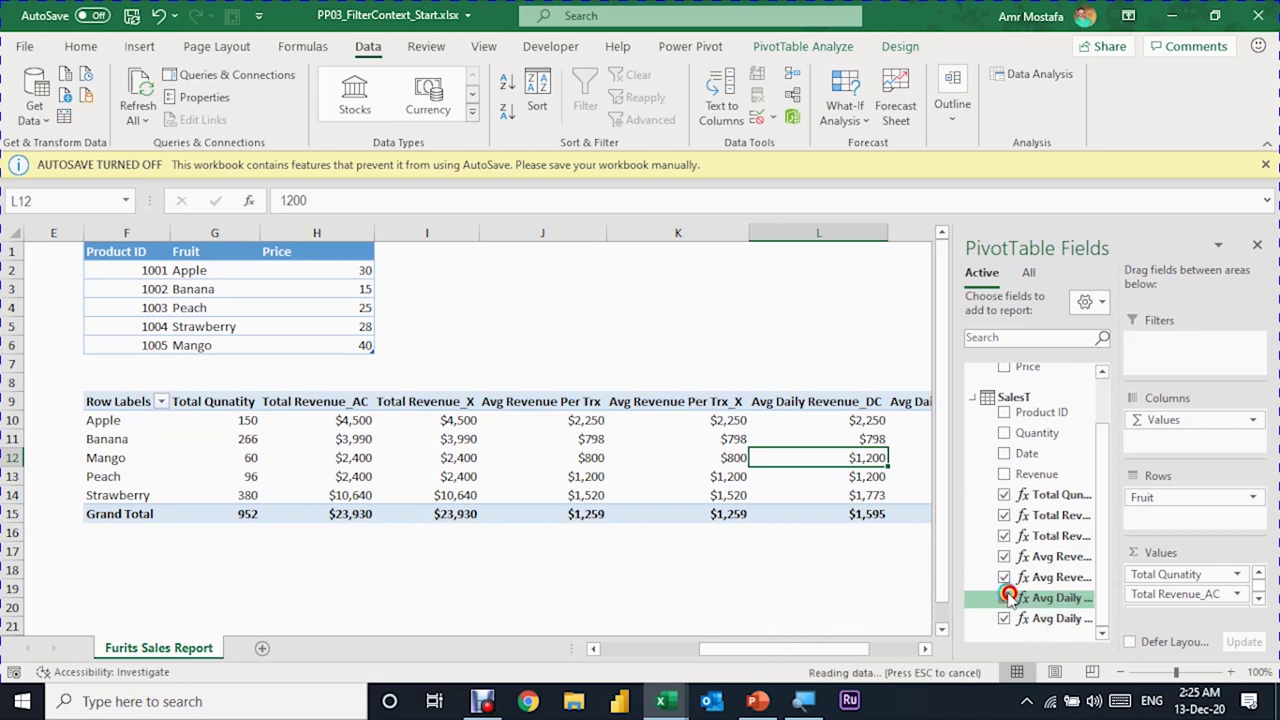
pyautogui.click(1004, 598)
pyautogui.click(1004, 577)
pyautogui.click(1004, 556)
pyautogui.click(1004, 536)
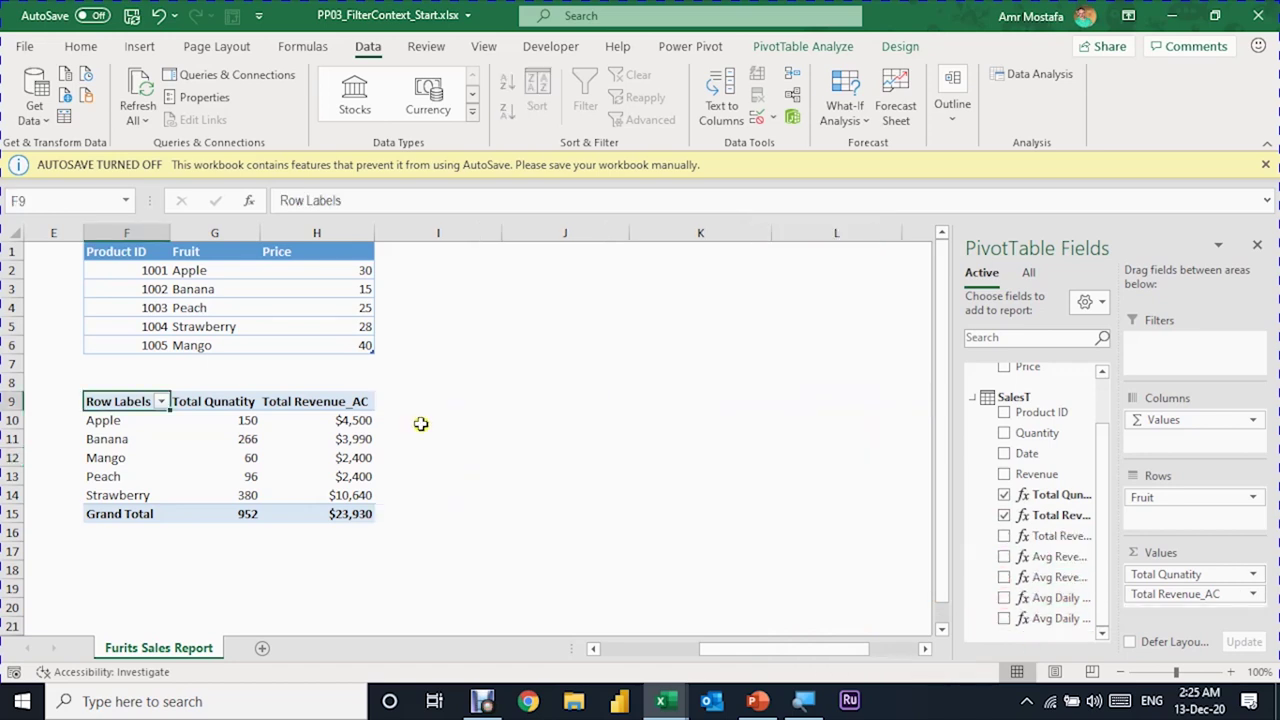
# Select the pivot's fruit names and Apple's Total Revenue_AC value
pyautogui.click(420, 421)
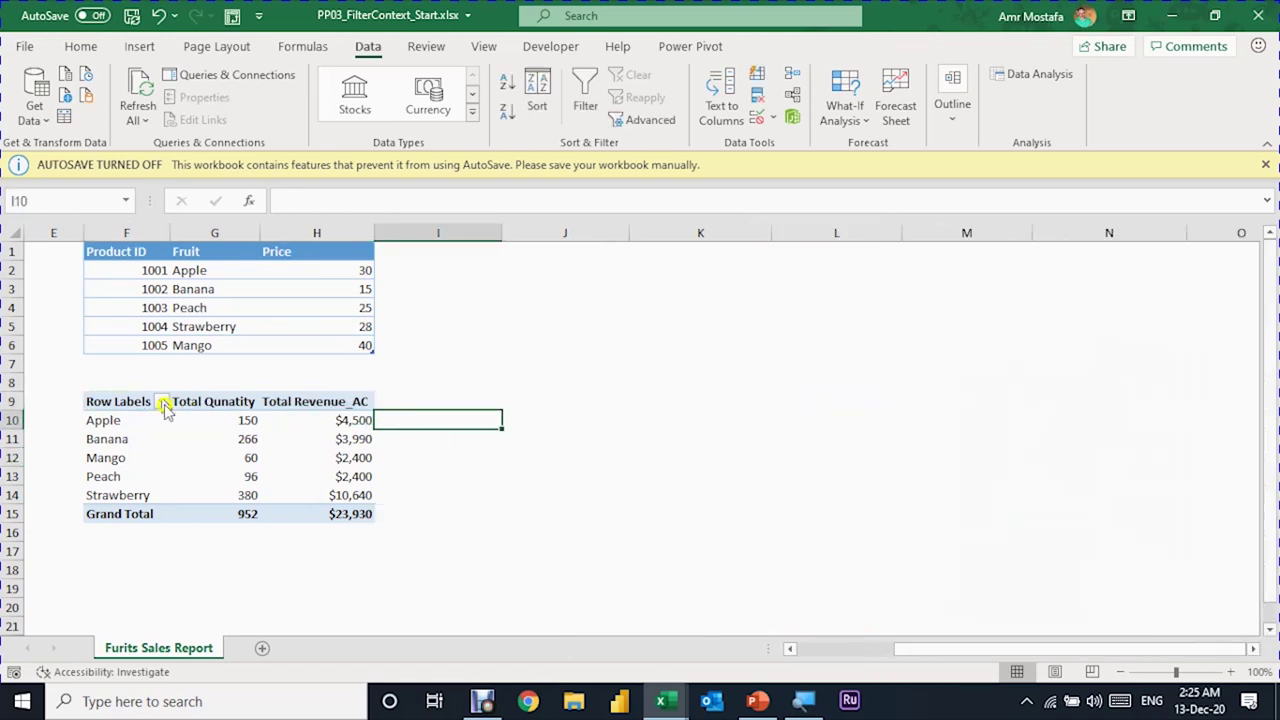
pyautogui.moveTo(130, 420); pyautogui.dragTo(123, 494)
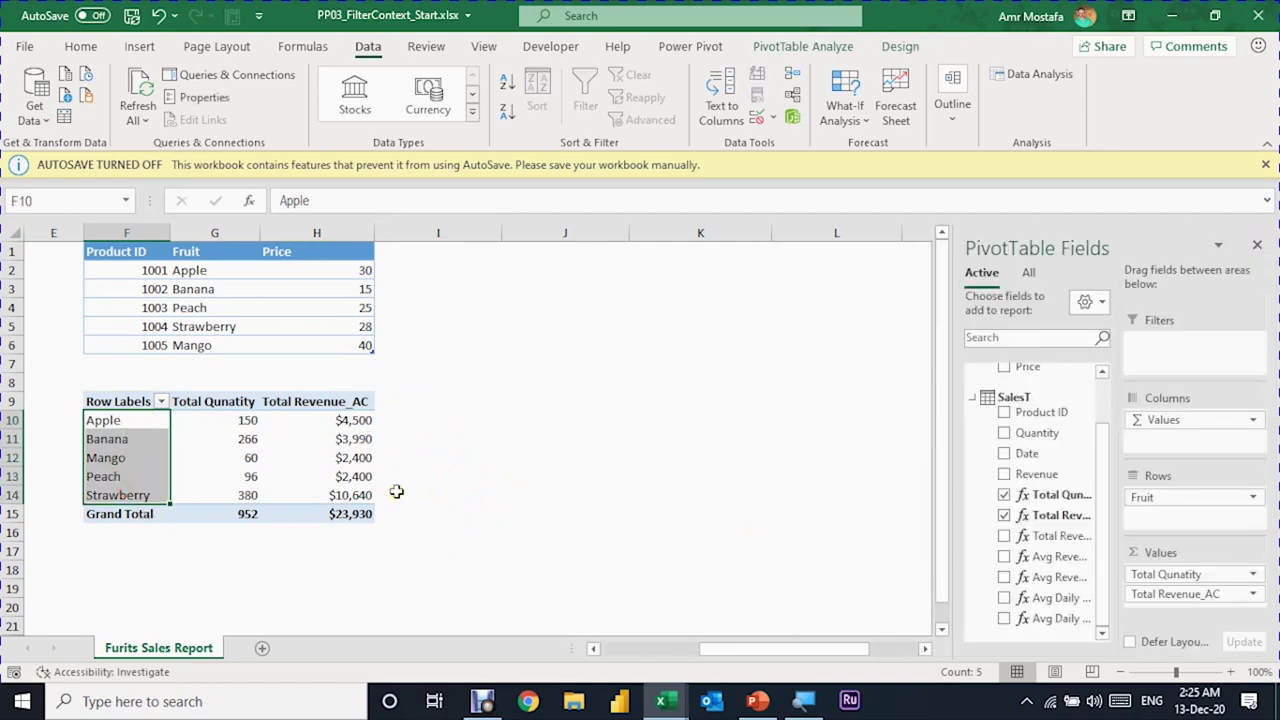
pyautogui.click(349, 420)
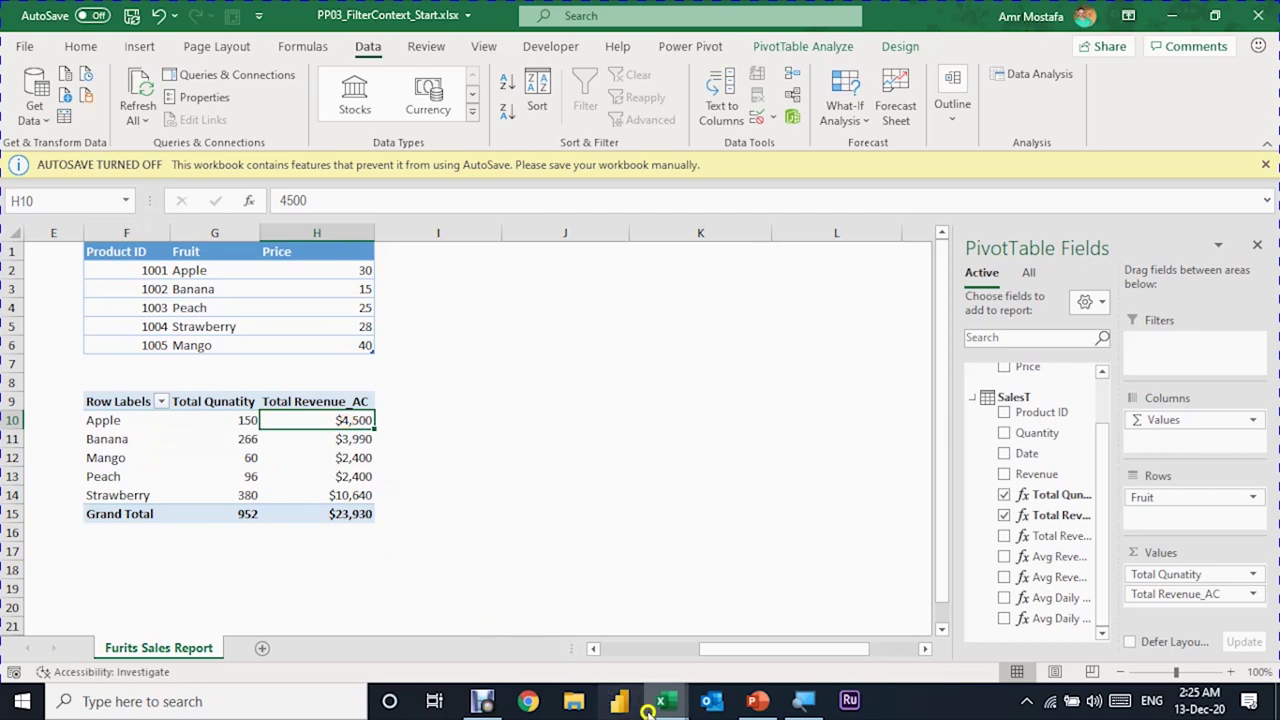
pyautogui.moveTo(663, 706)
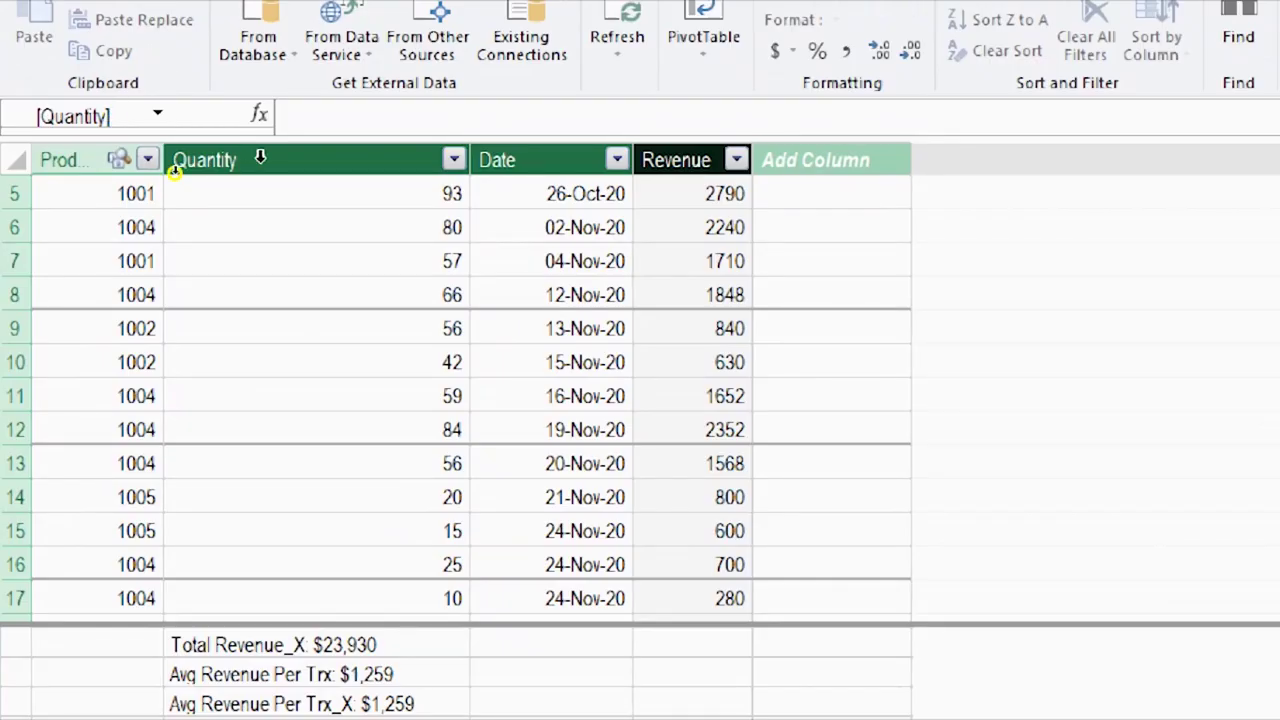
# Start a Ranking:= measure in the SalesT calculation area using RANKX over the Price_KG table
pyautogui.click(210, 143)
pyautogui.write('Ran')
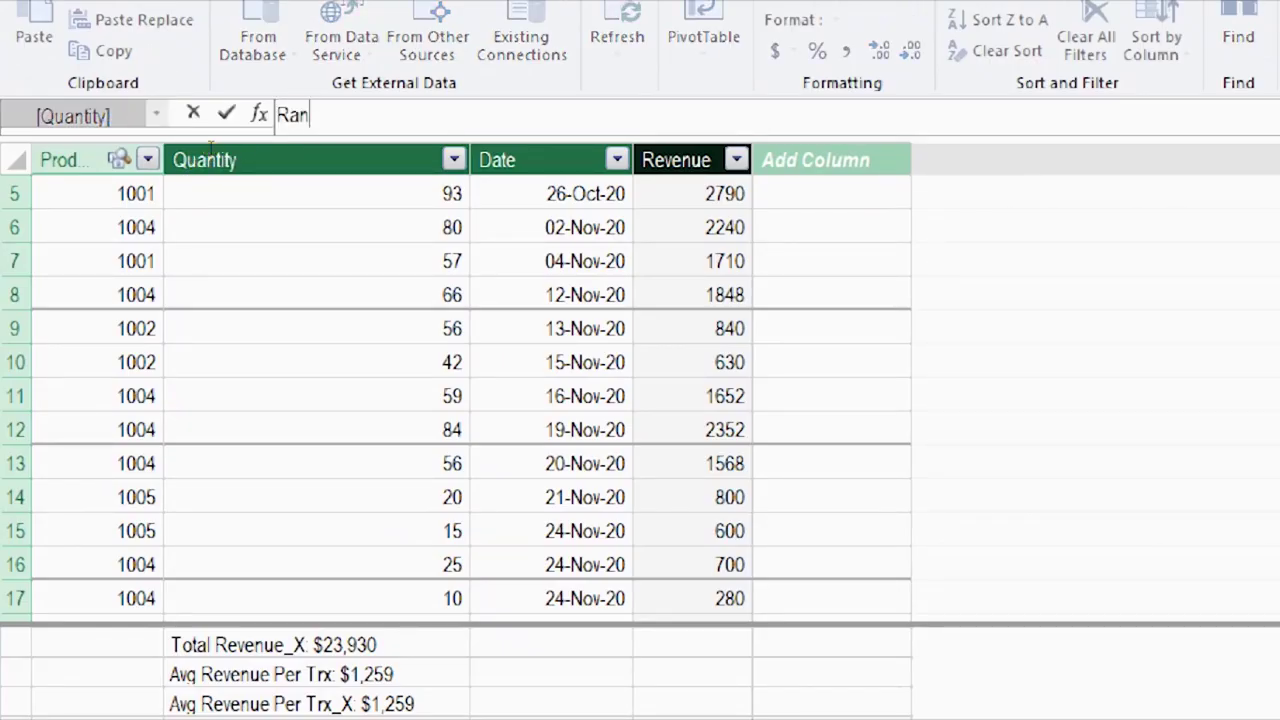
pyautogui.write('king:= ')
pyautogui.write('Ran')
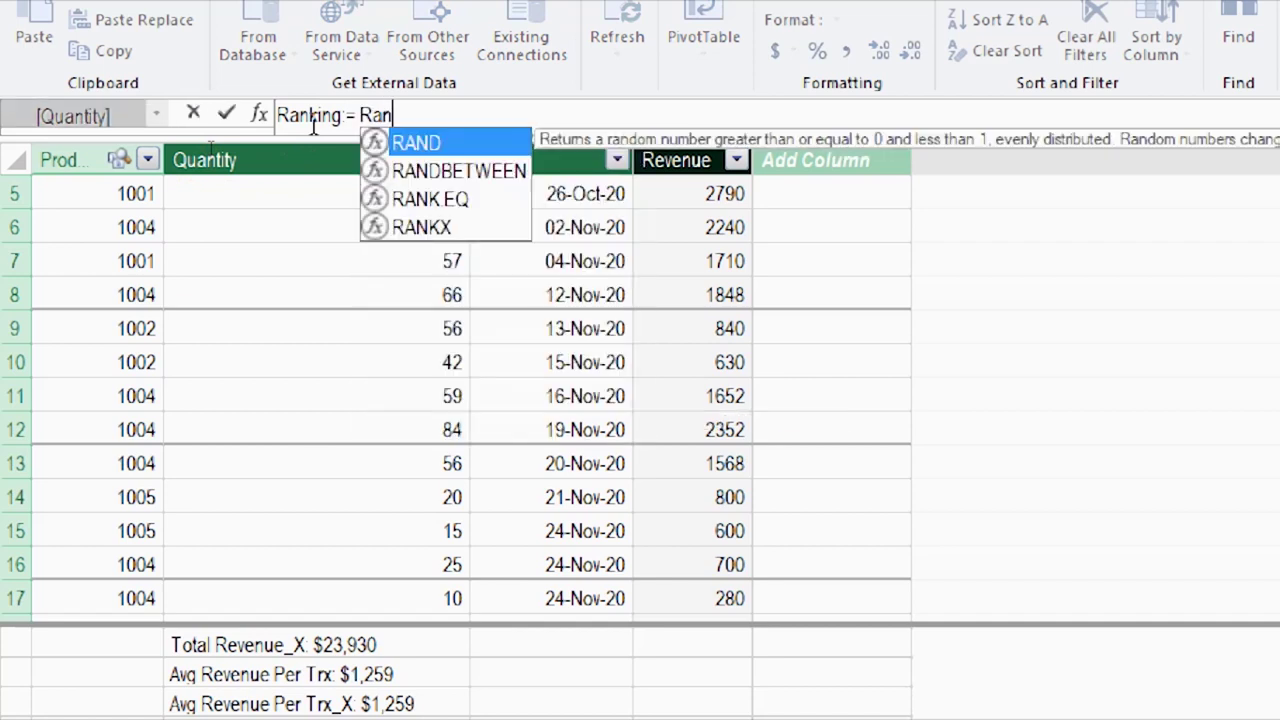
pyautogui.write('k')
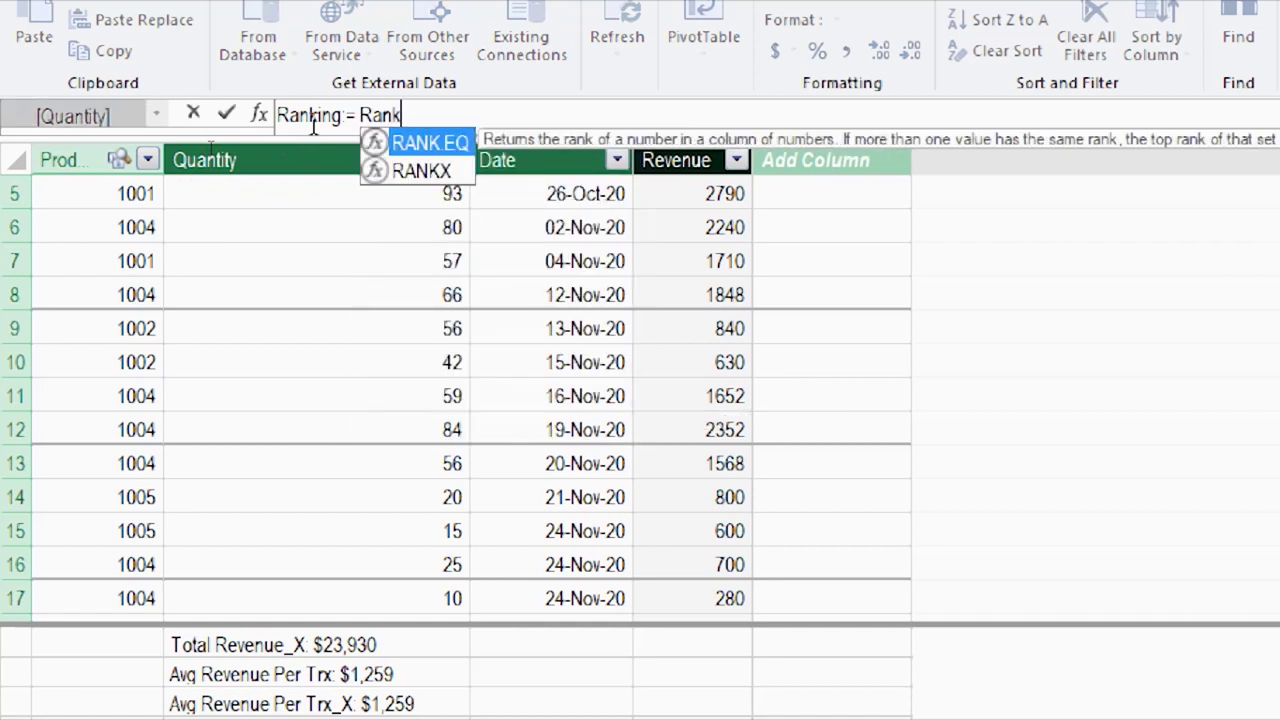
pyautogui.press('Down')
pyautogui.press('Tab')
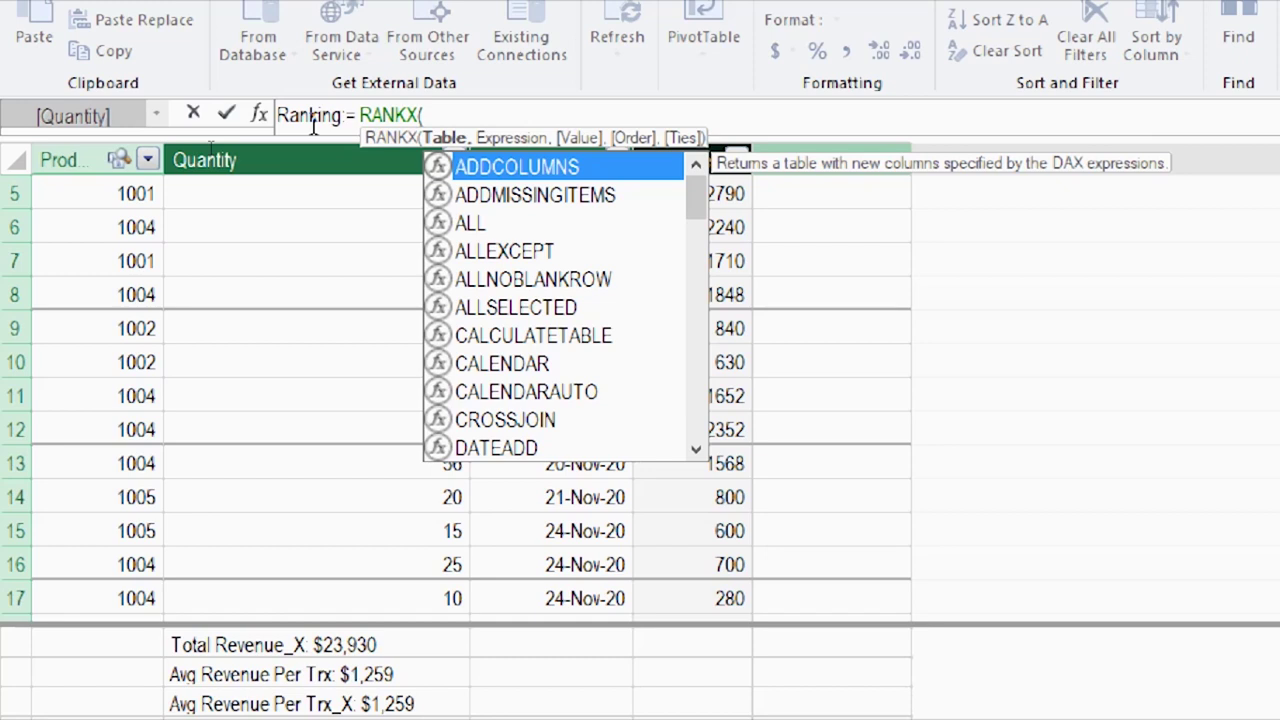
pyautogui.write('Pr')
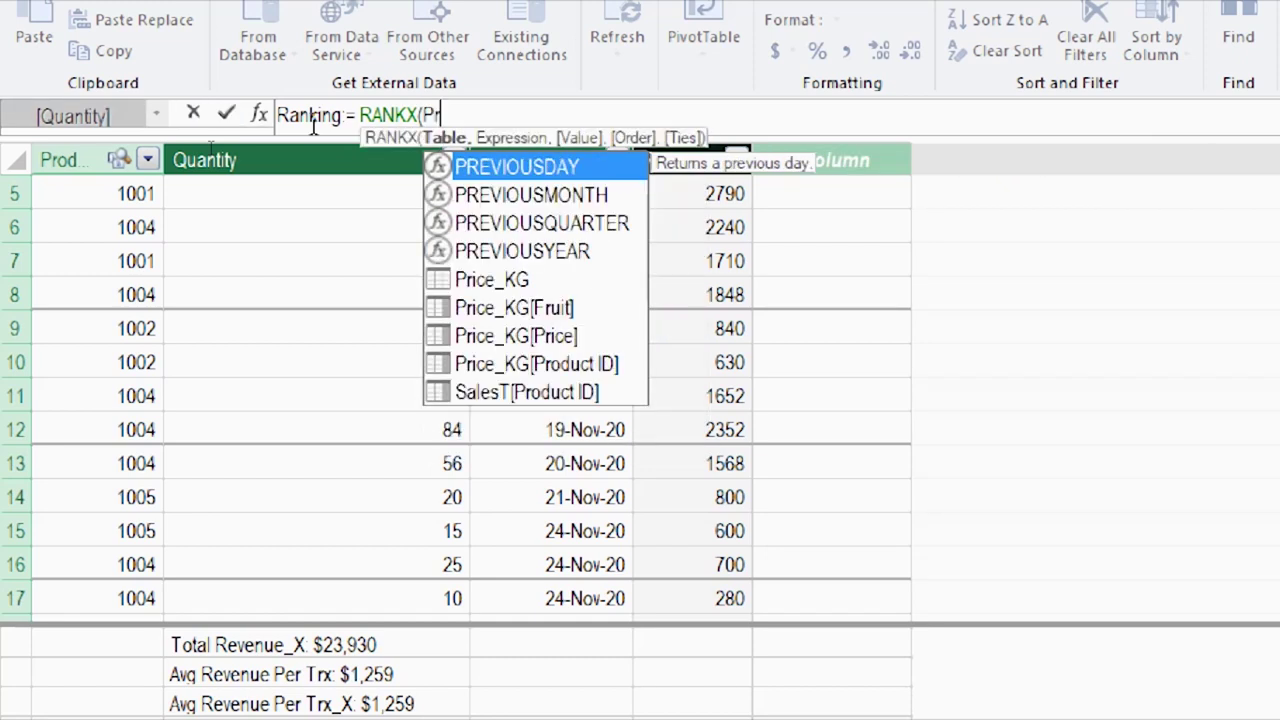
pyautogui.press('Down')
pyautogui.press('Down')
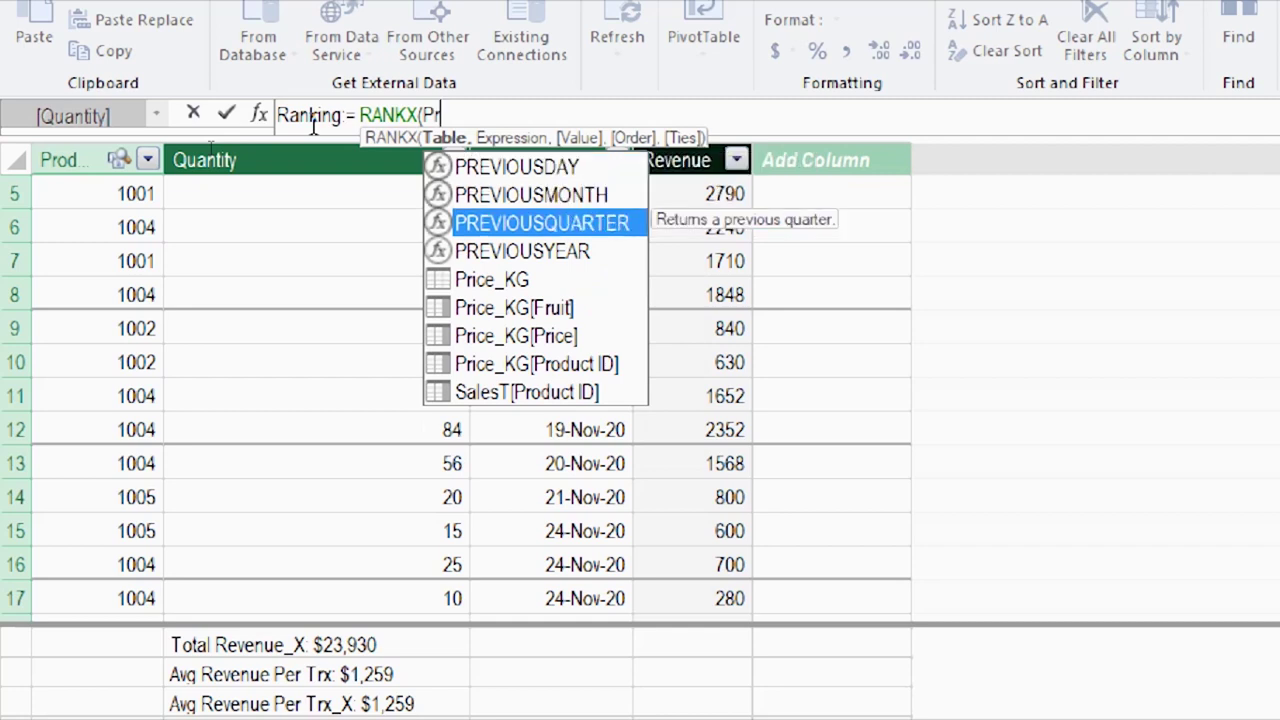
pyautogui.press('Down')
pyautogui.press('Down')
pyautogui.press('Tab')
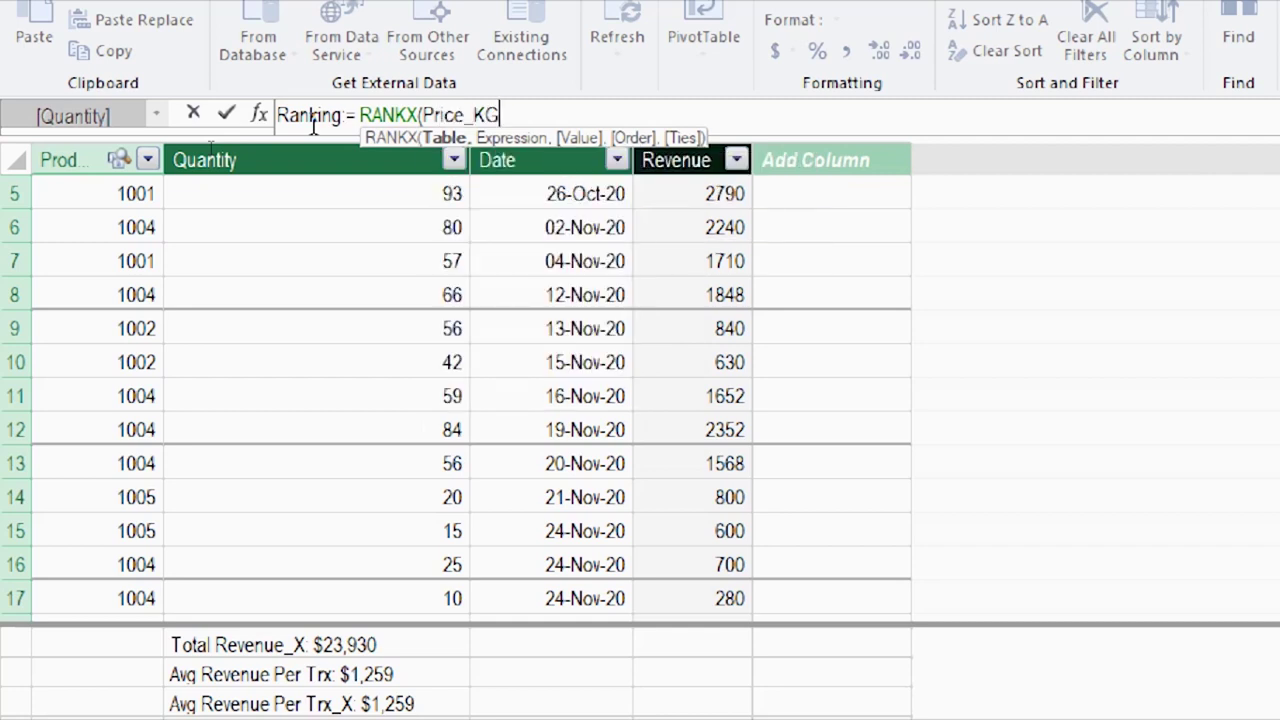
pyautogui.write(',')
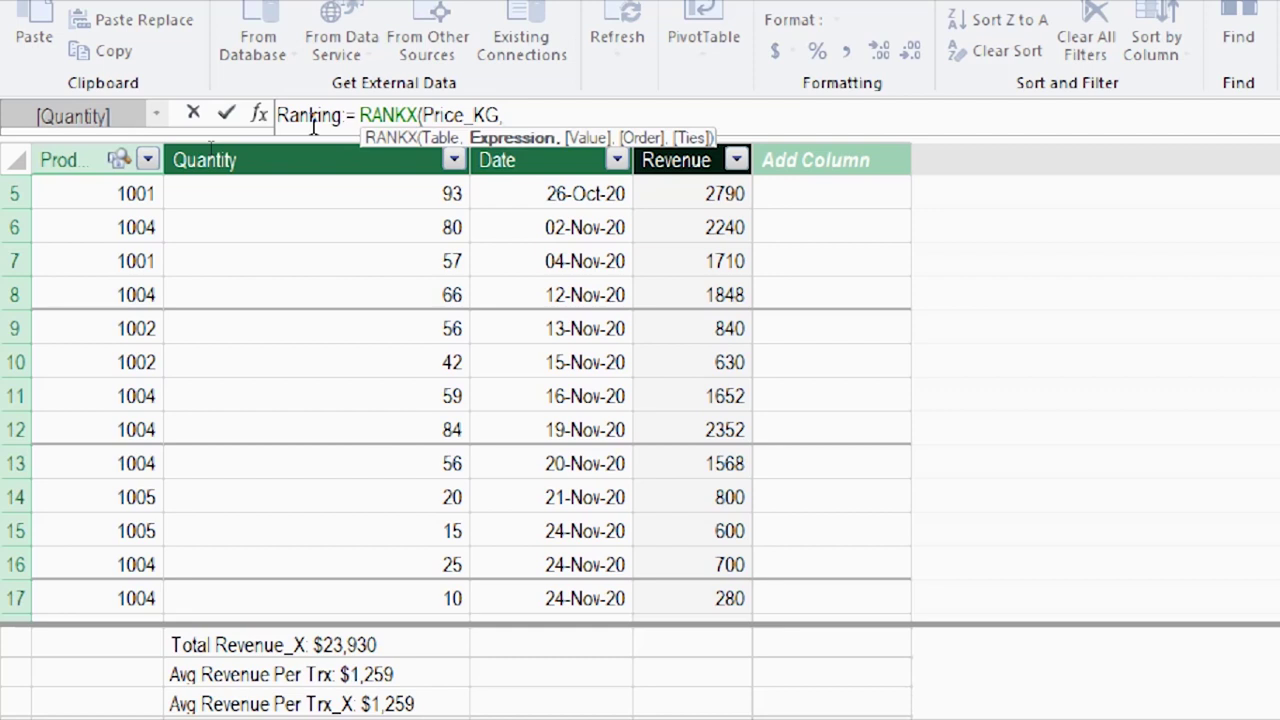
# Finish the formula with [Total Revenue_X] as the ranking expression and commit it, showing Ranking: 1
pyautogui.write('[')
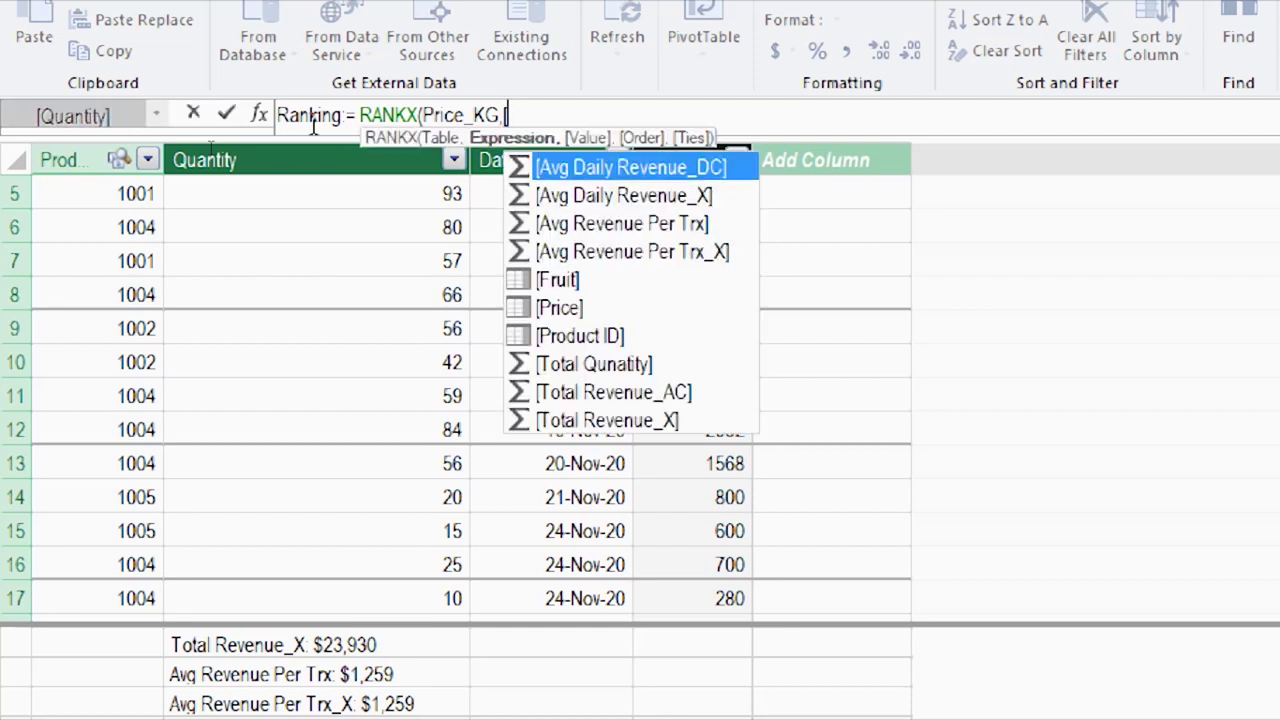
pyautogui.press('Down')
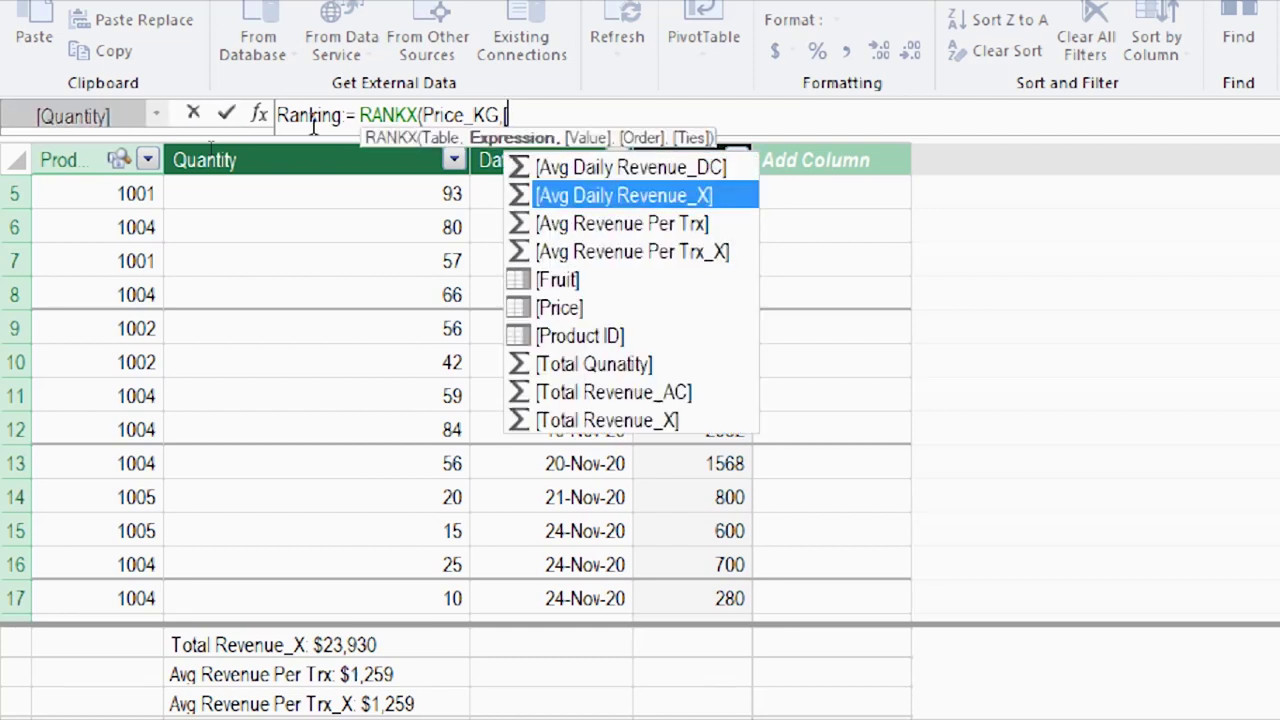
pyautogui.press('Down')
pyautogui.press('Down')
pyautogui.press('Down')
pyautogui.press('Down')
pyautogui.press('Down')
pyautogui.press('Down')
pyautogui.press('Down')
pyautogui.press('Tab')
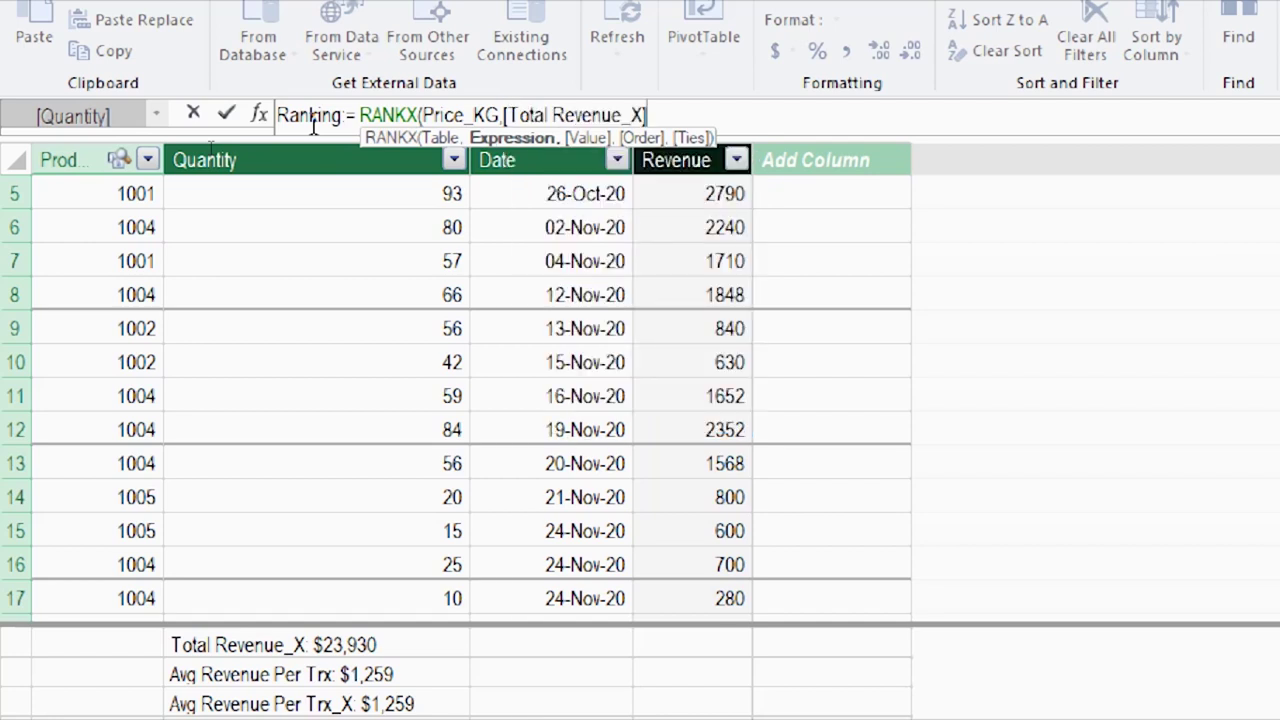
pyautogui.write(')')
pyautogui.press('Return')
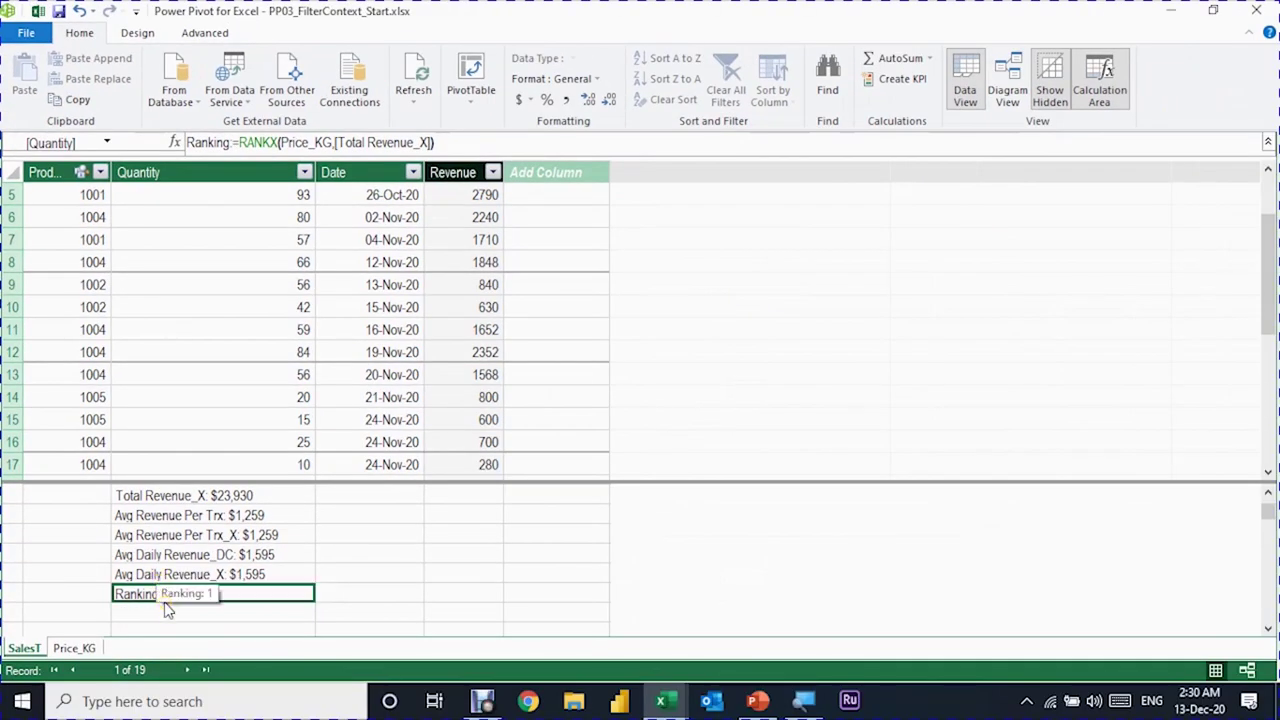
# Add the Ranking field to Excel's fruit PivotTable, giving 1 per fruit, then show PowerPoint's Filter Context slide
pyautogui.click(678, 706)
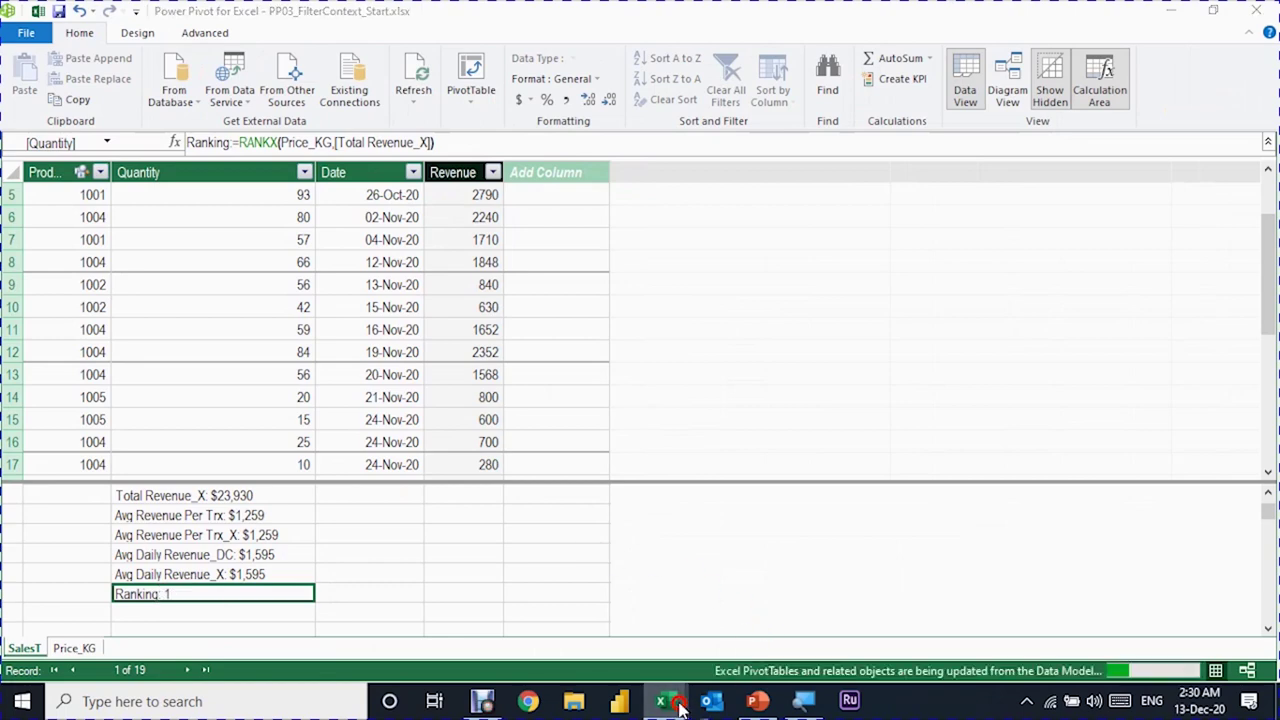
pyautogui.click(577, 652)
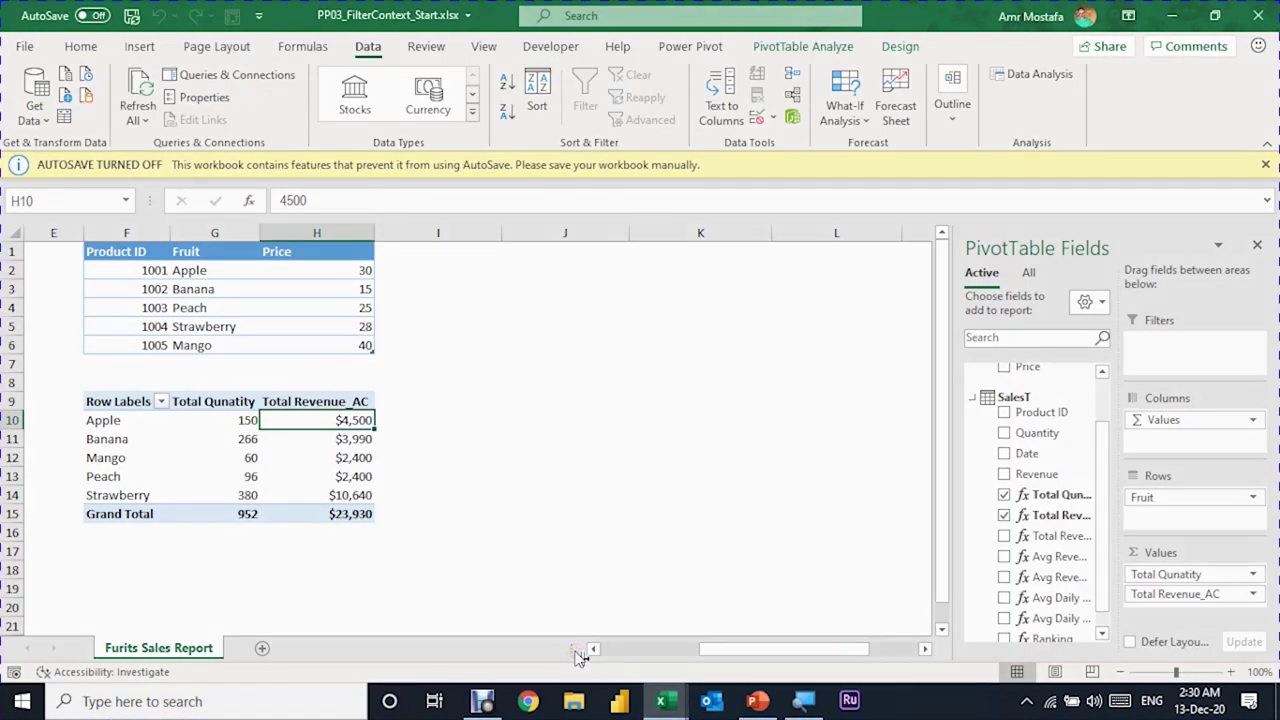
pyautogui.scroll(-1, 1014, 523)
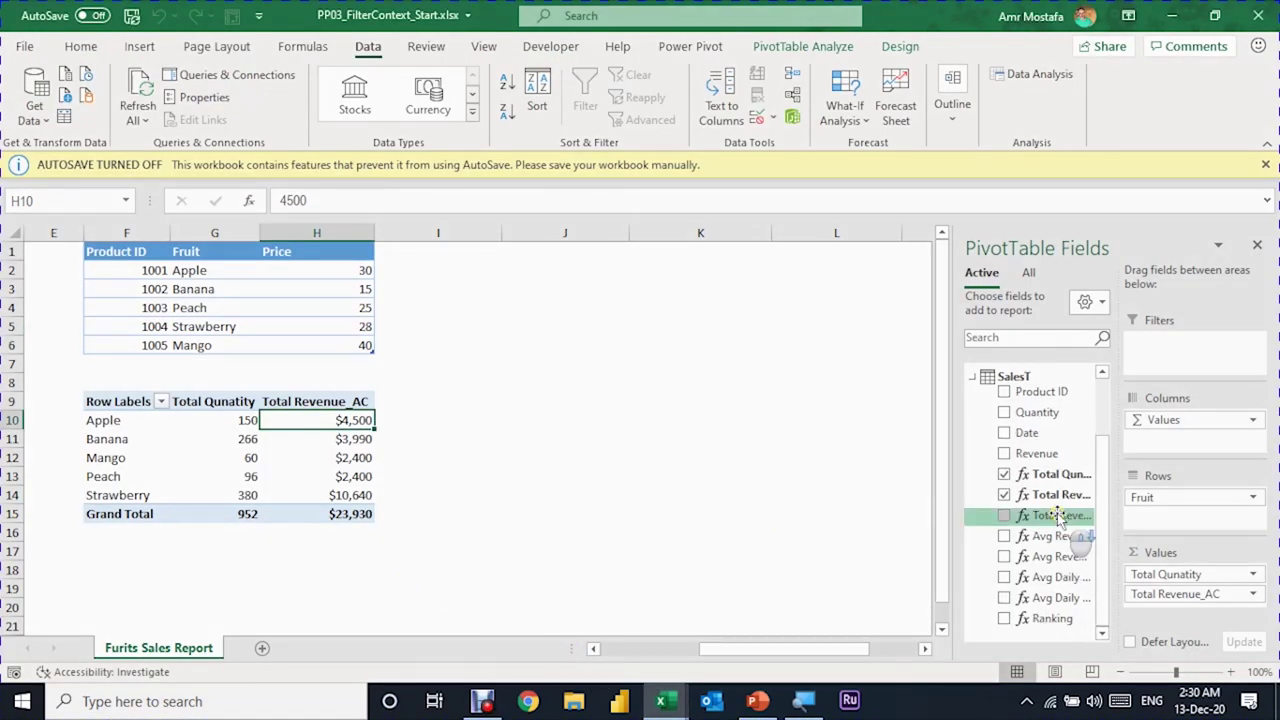
pyautogui.click(1004, 619)
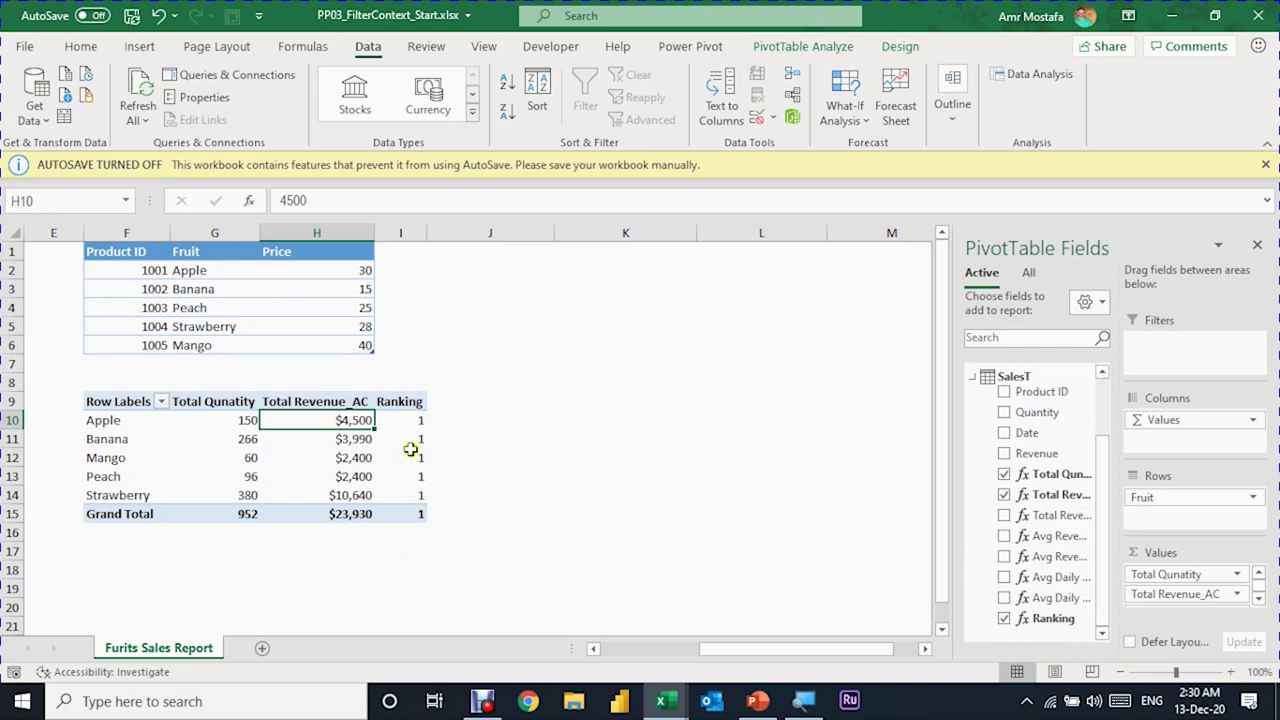
pyautogui.moveTo(415, 460)
pyautogui.click(757, 701)
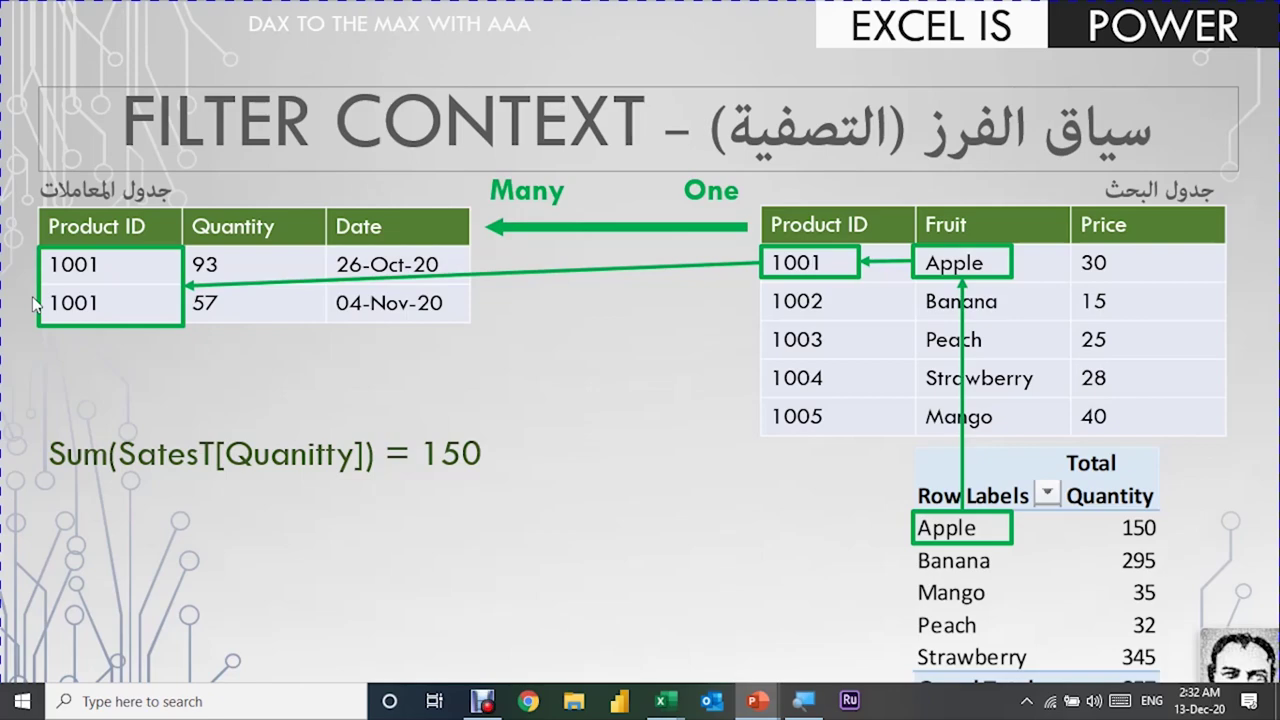
# End the filter-context slideshow and bring the Power Pivot window with the Ranking measure forward
pyautogui.press('Escape')
pyautogui.hotkey('alt', 'Tab')
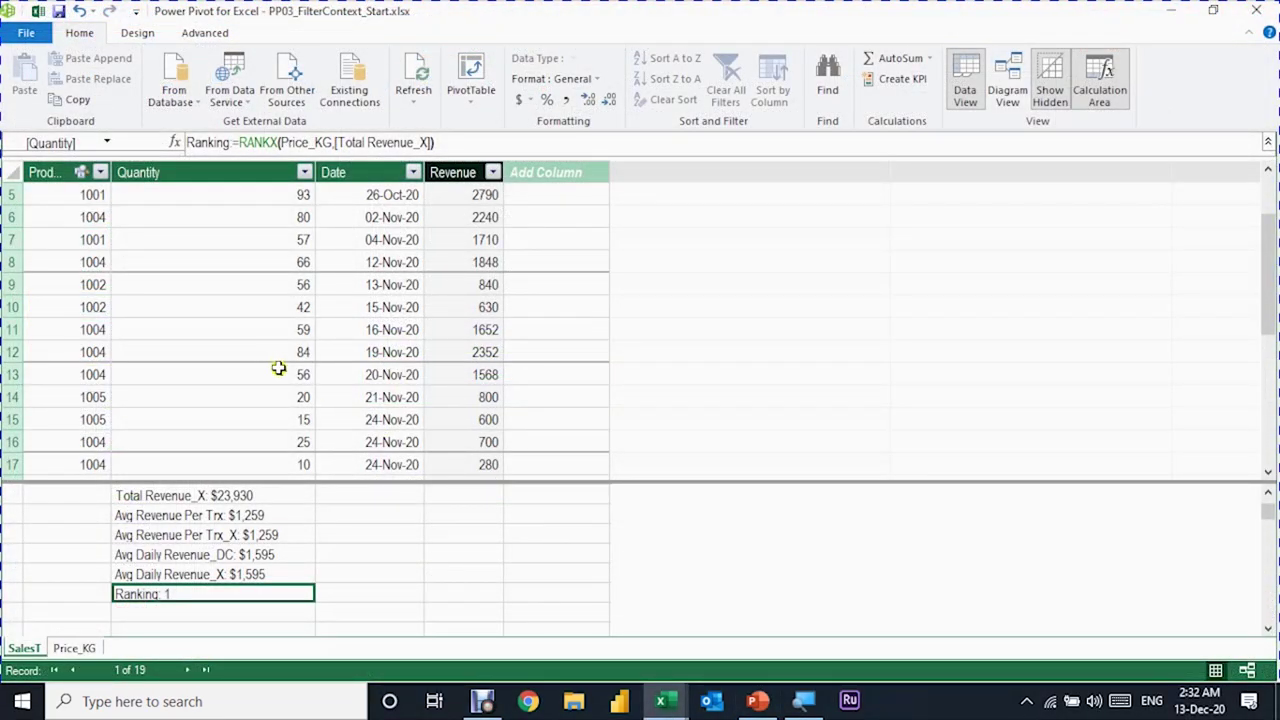
# Wrap Price_KG in ALL() so Ranking reads RANKX(ALL(Price_KG),[Total Revenue_X]), then view Excel
pyautogui.click(281, 143)
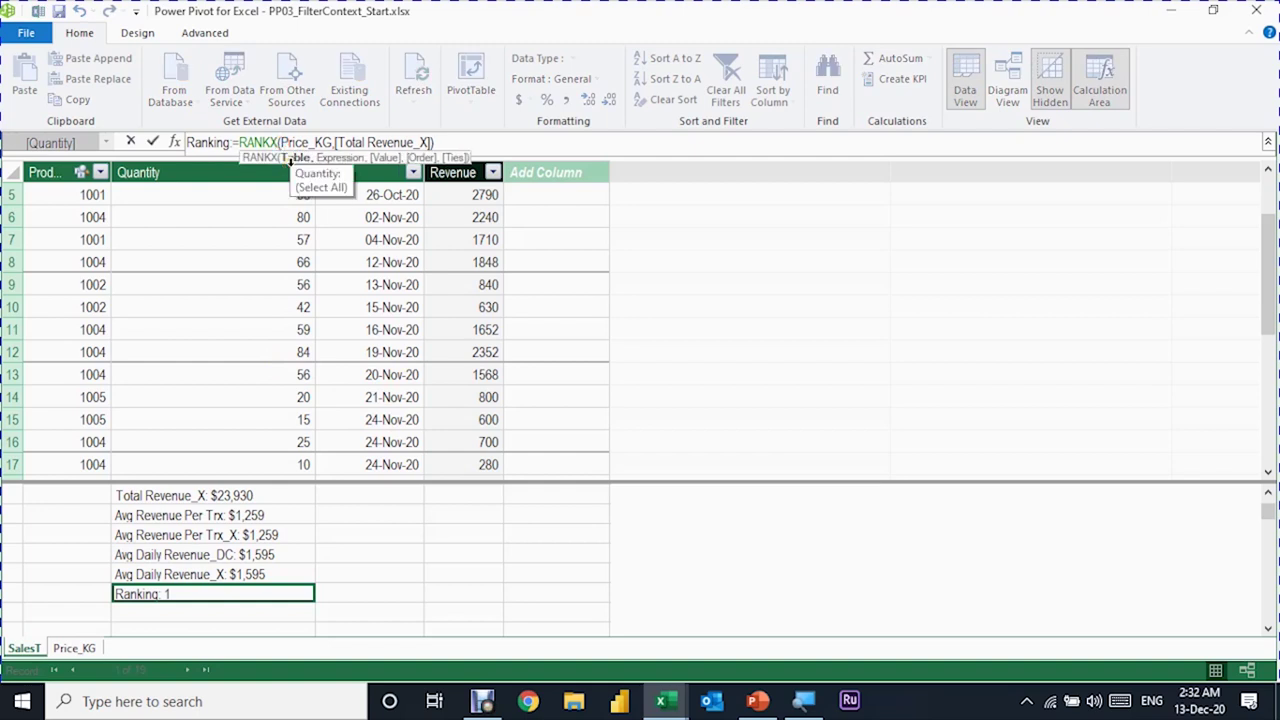
pyautogui.write('ALL')
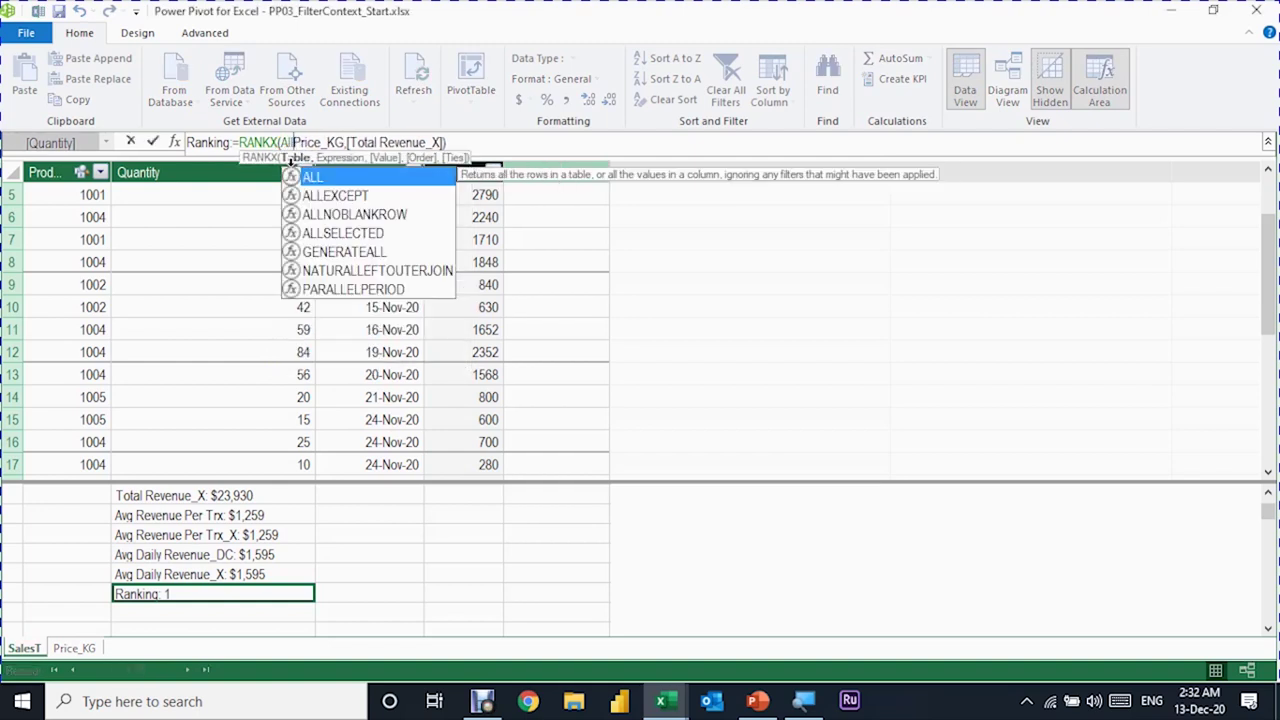
pyautogui.write('(')
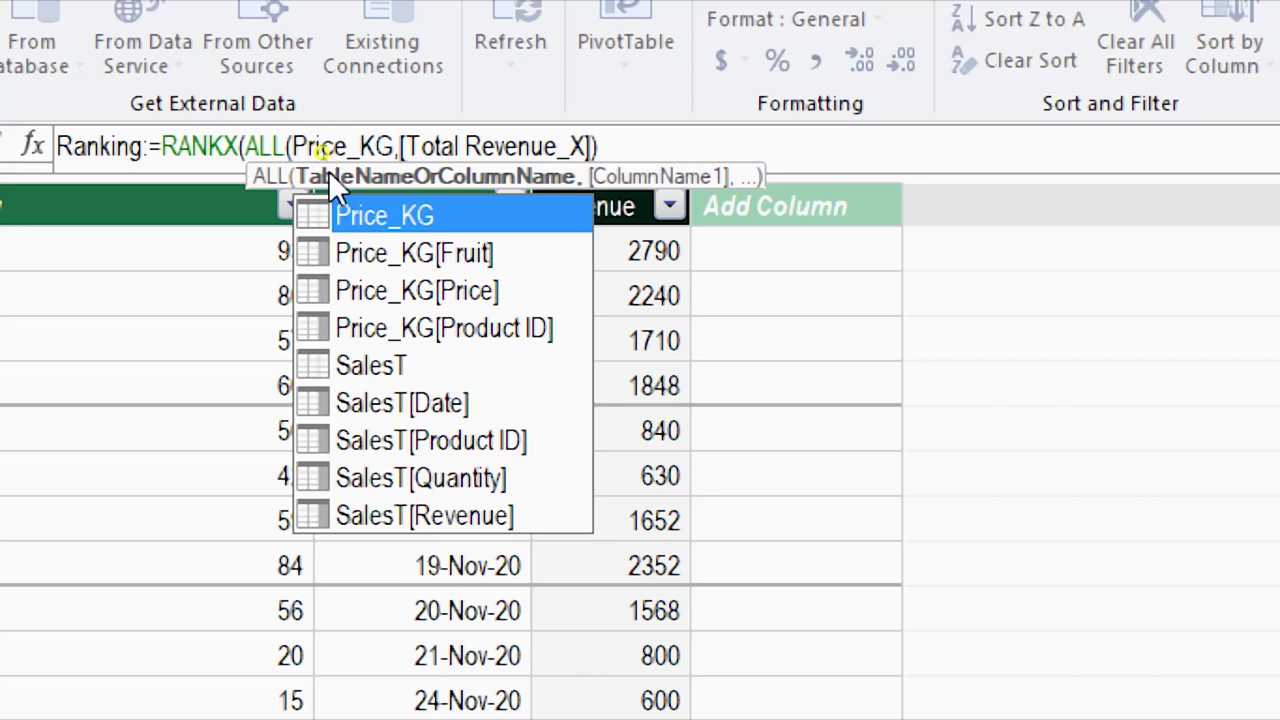
pyautogui.click(396, 150)
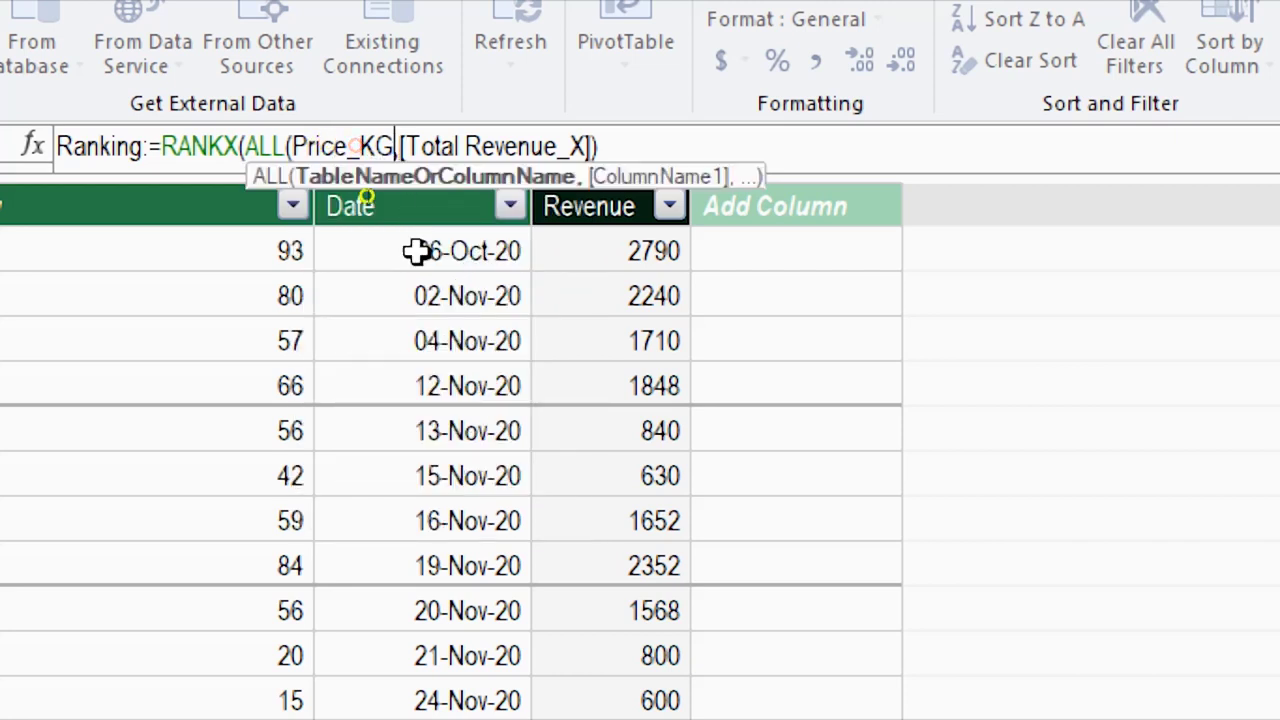
pyautogui.write(')')
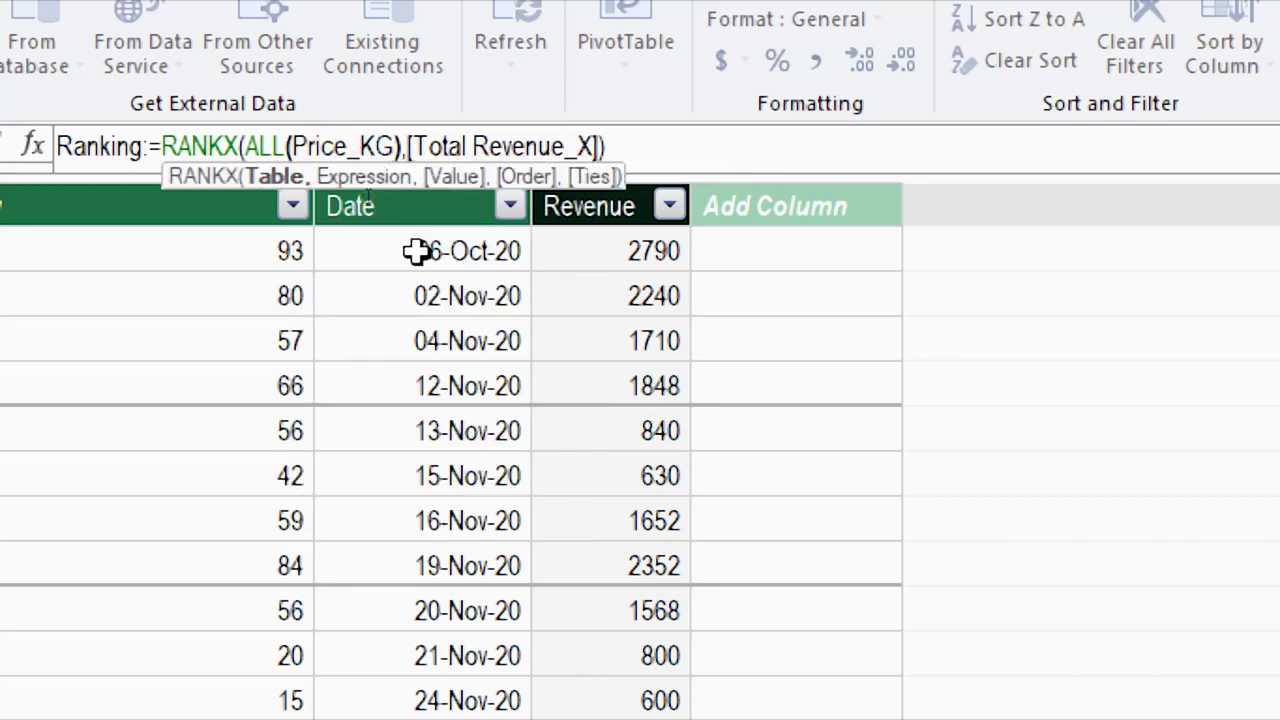
pyautogui.press('Return')
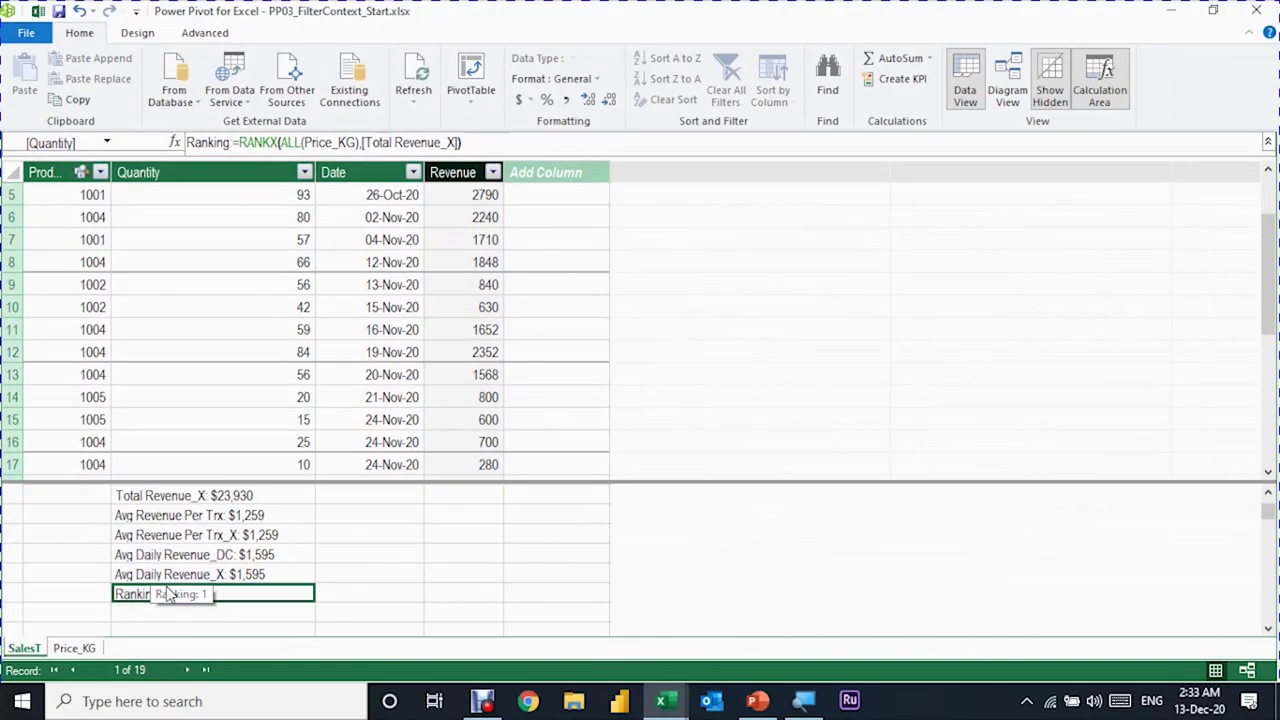
pyautogui.click(658, 701)
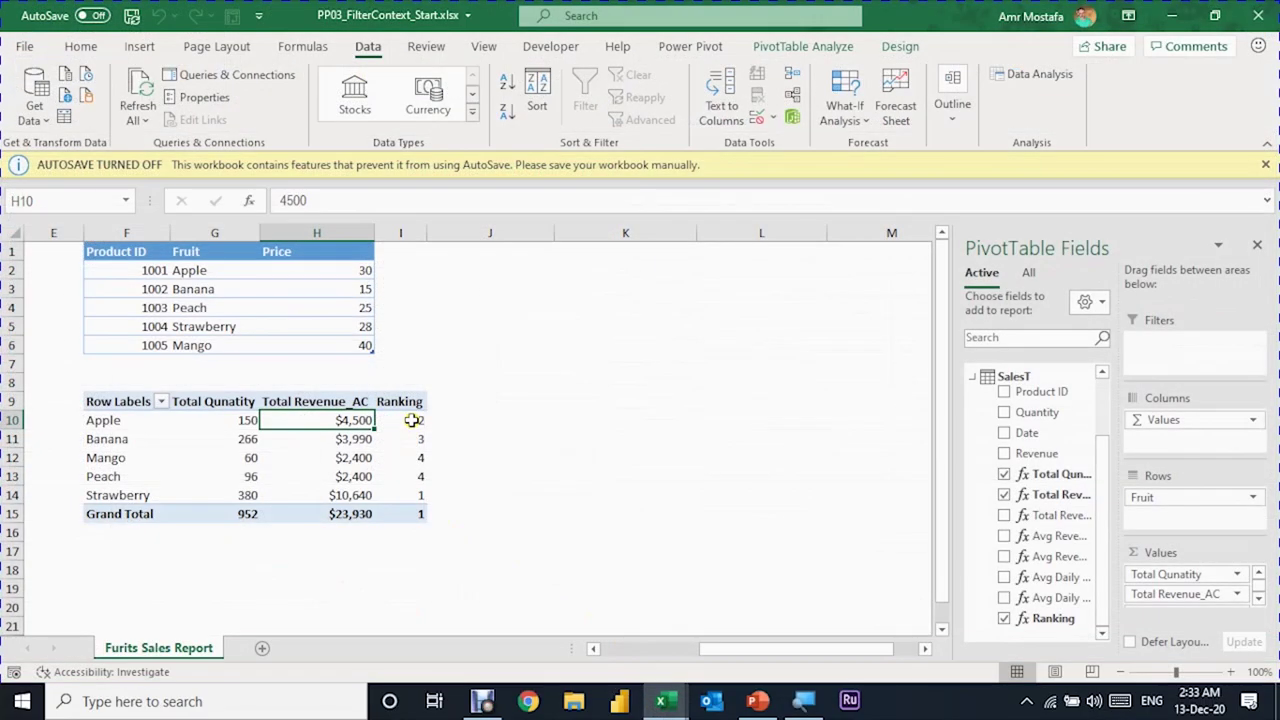
# Verify the ranks Strawberry 1, Apple 2, Mango 4 in the pivot, then return to Power Pivot
pyautogui.click(411, 420)
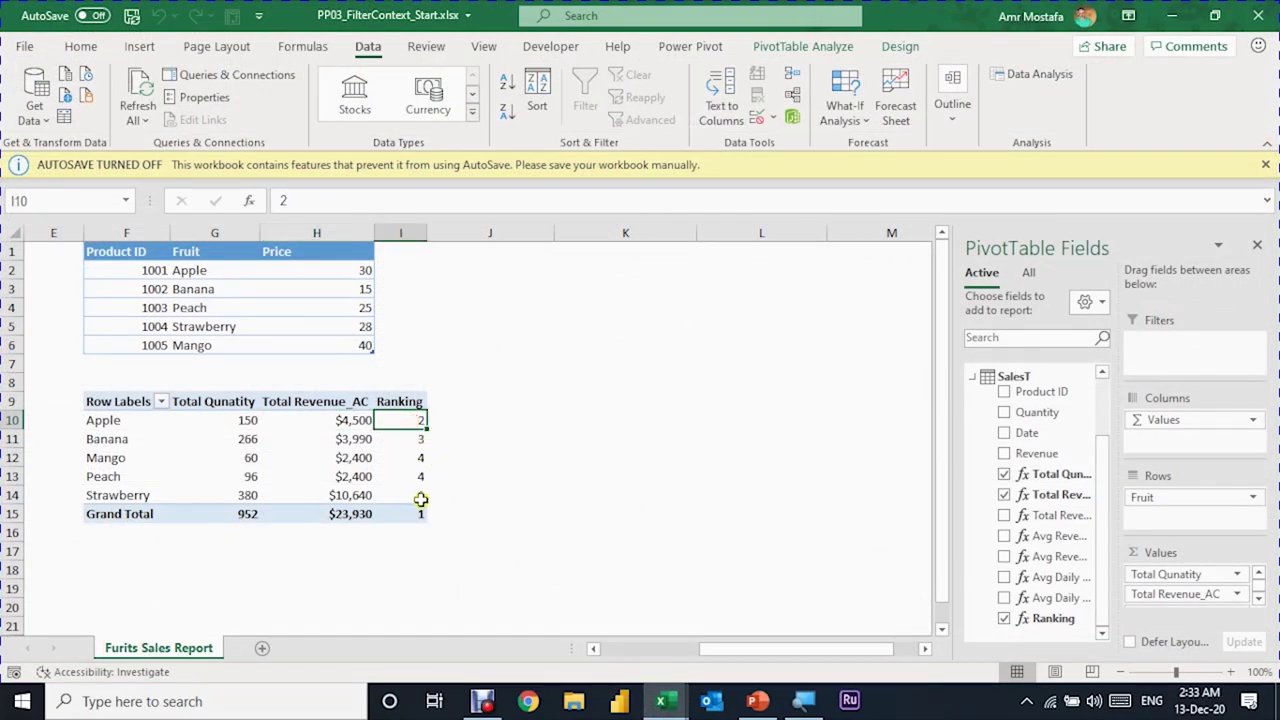
pyautogui.click(418, 495)
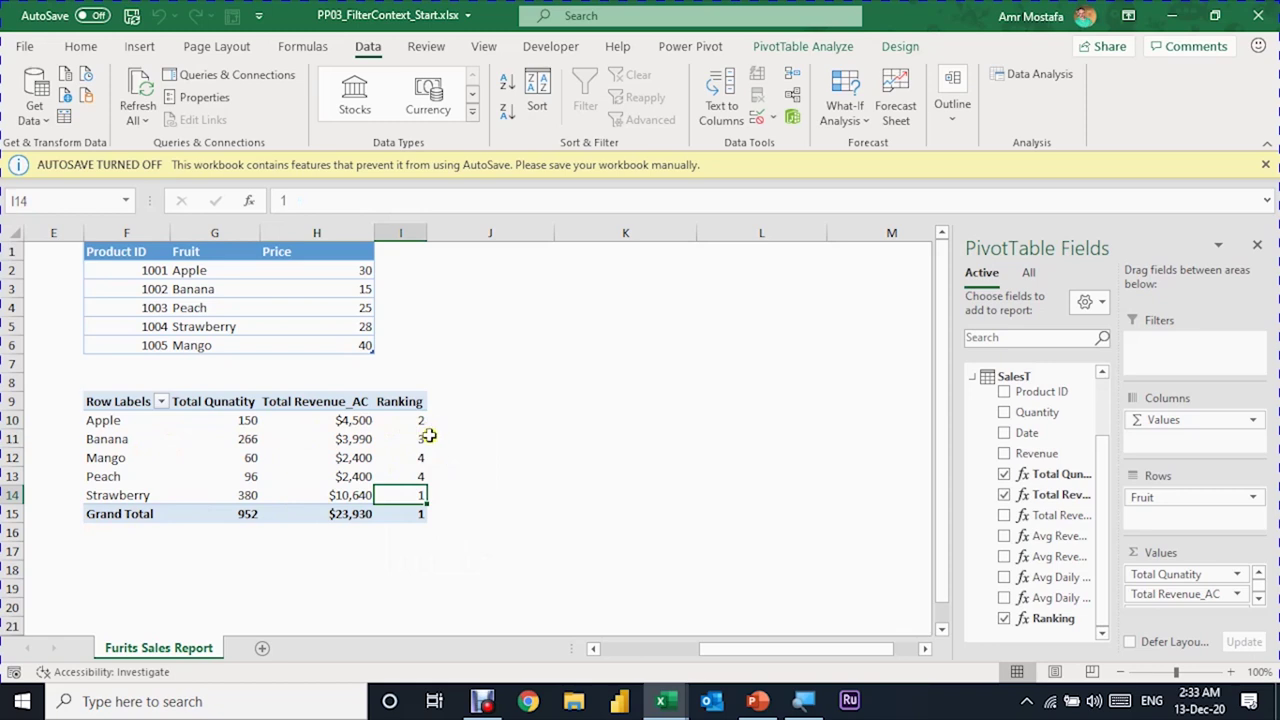
pyautogui.click(363, 494)
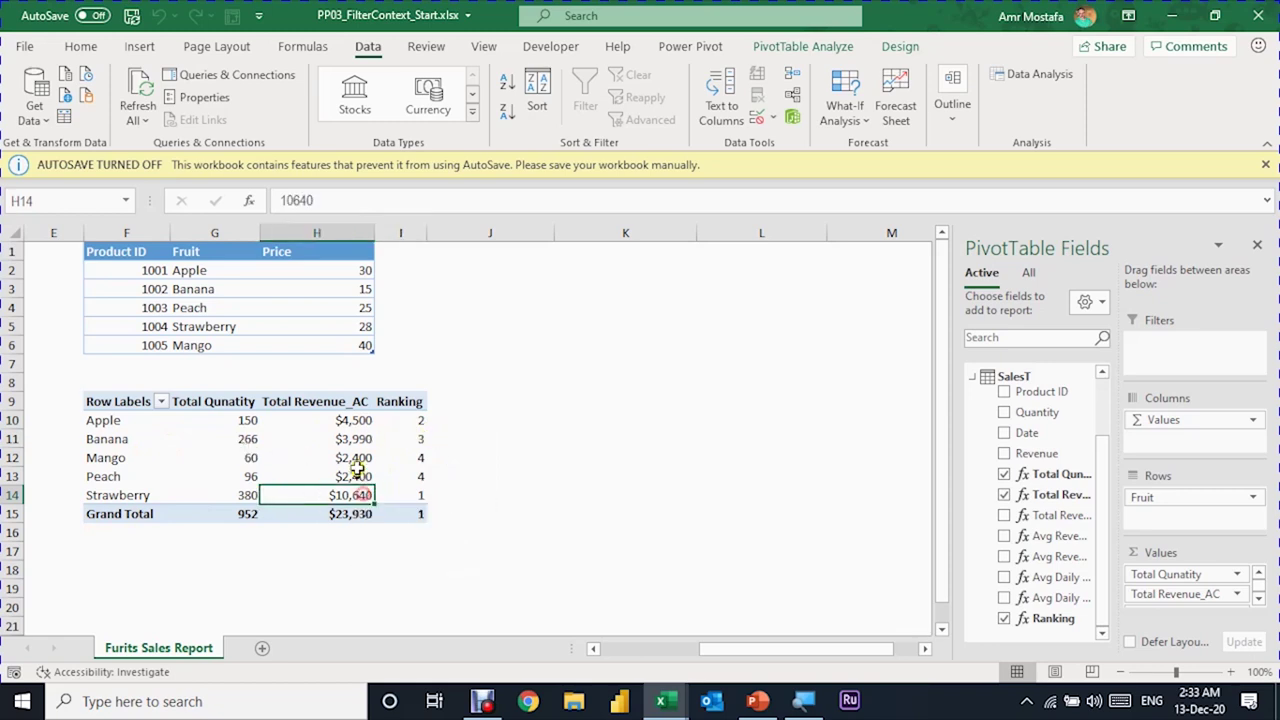
pyautogui.moveTo(368, 442)
pyautogui.moveTo(414, 458)
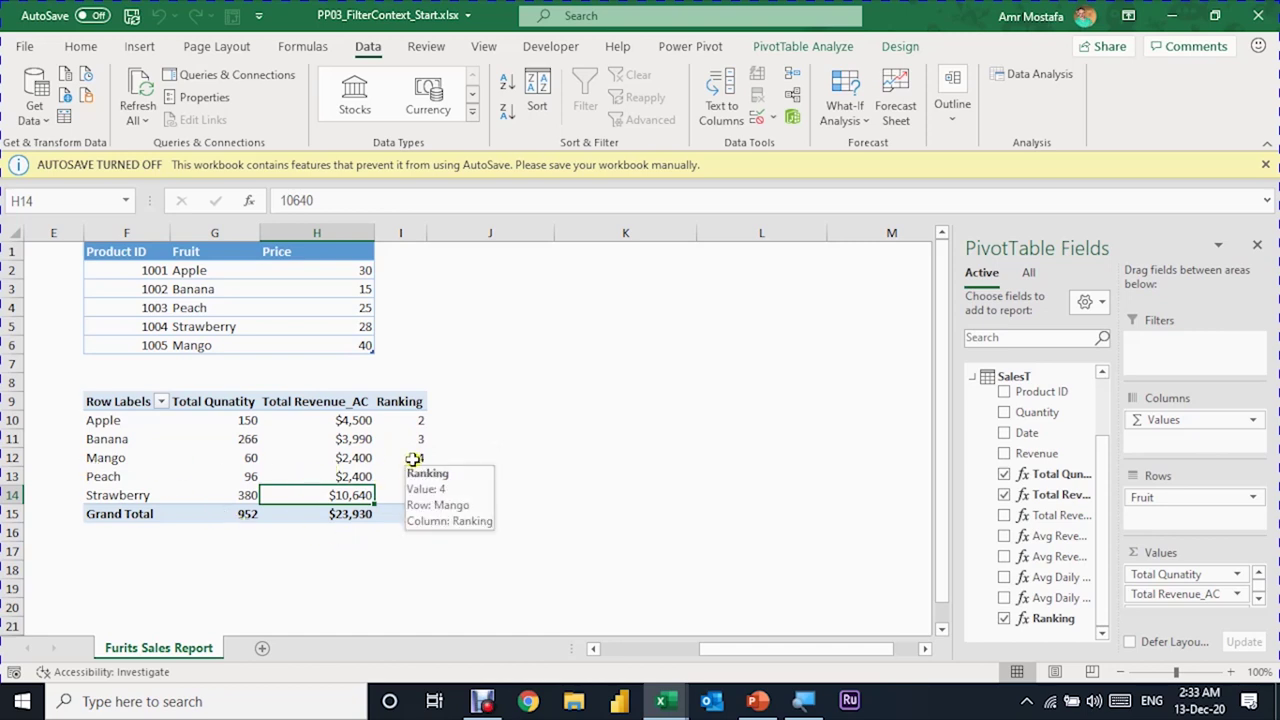
pyautogui.click(410, 460)
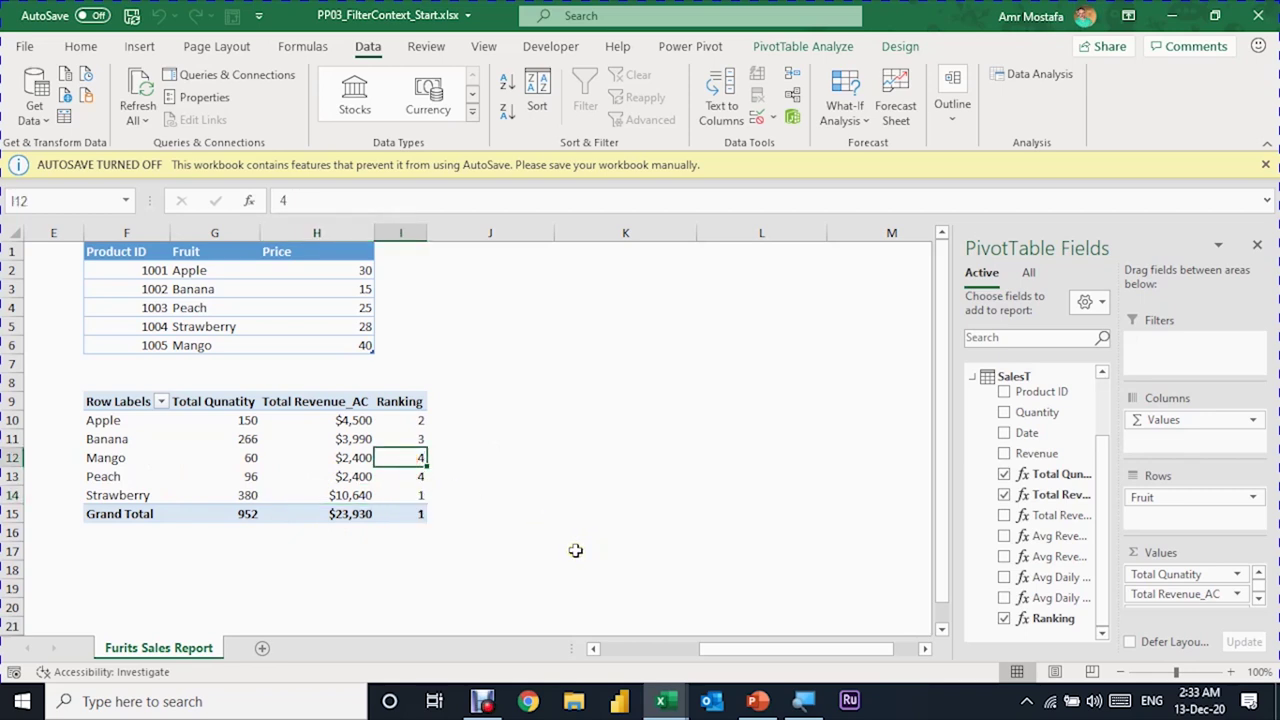
pyautogui.click(661, 703)
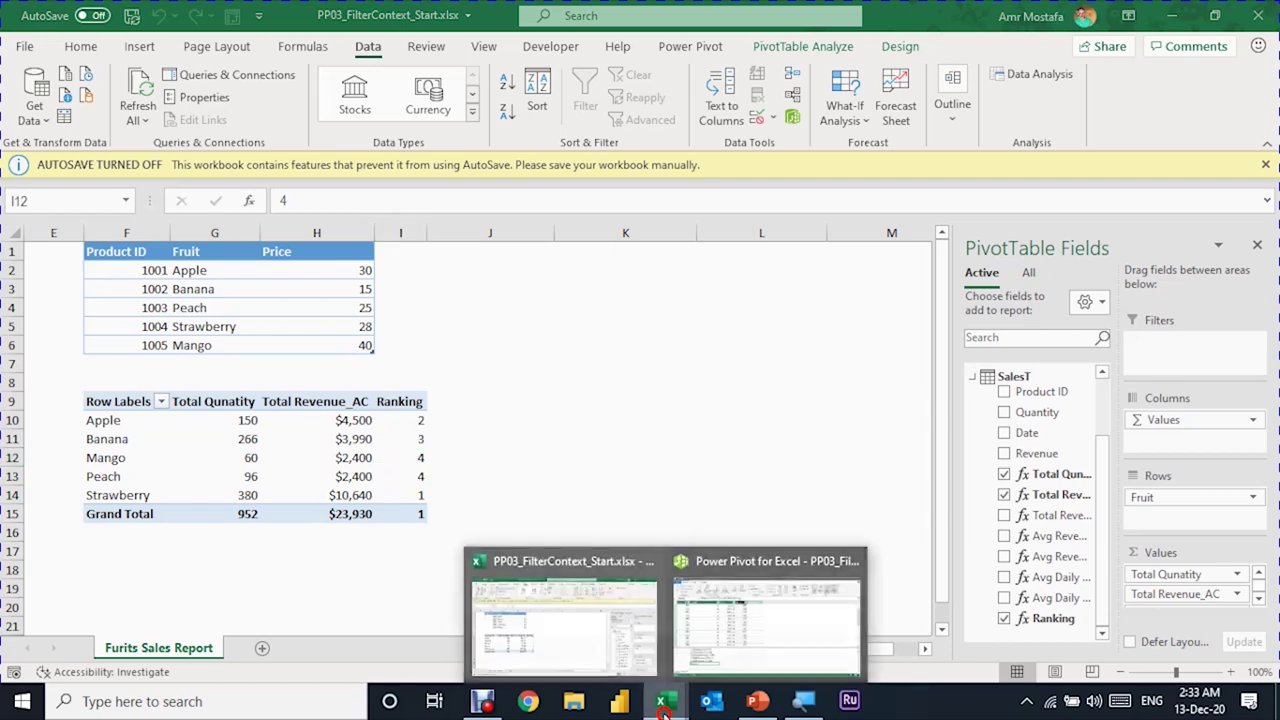
pyautogui.click(680, 675)
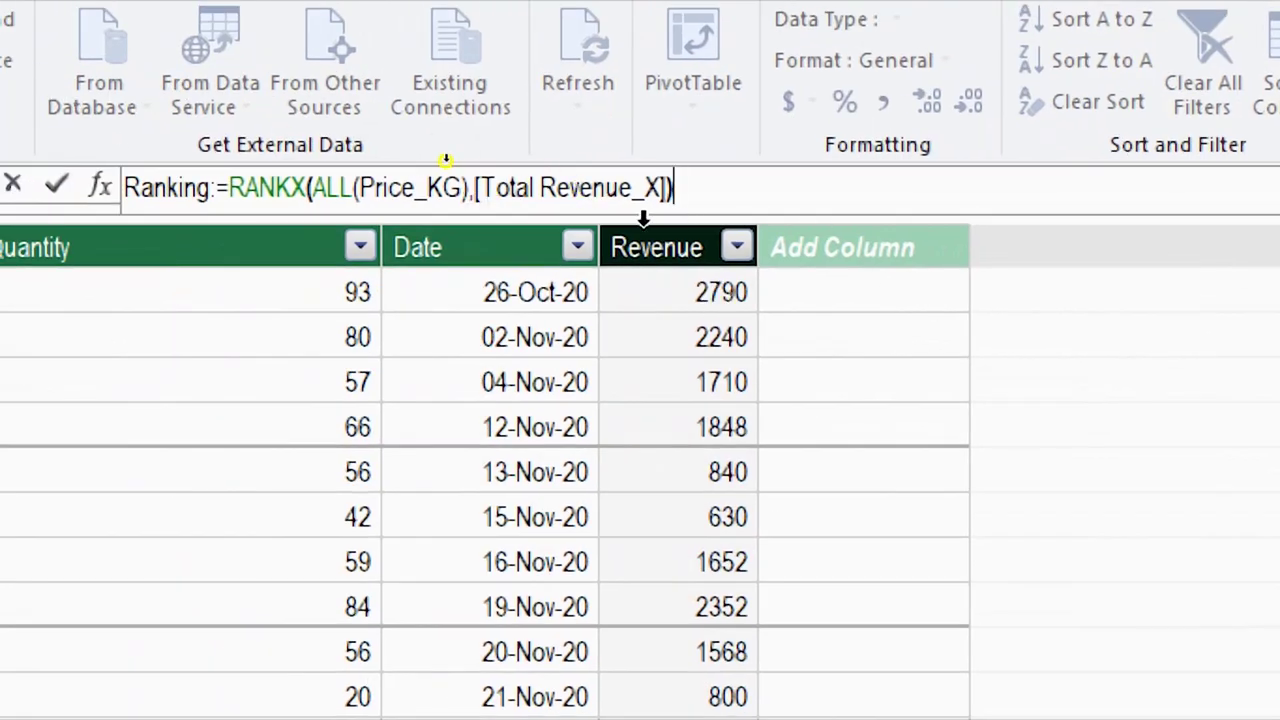
# Add ,,ASC after [Total Revenue_X] so Ranking orders revenue ascending, then return to Excel
pyautogui.click(664, 190)
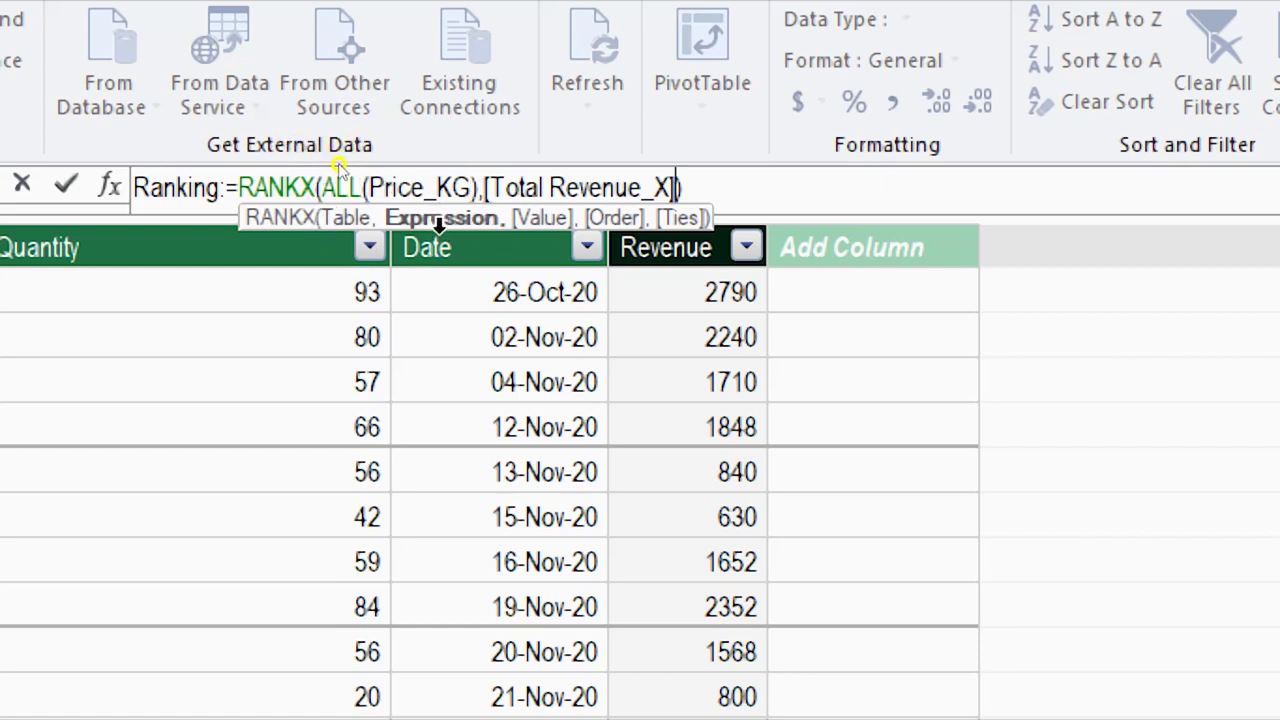
pyautogui.click(676, 188)
pyautogui.write(',')
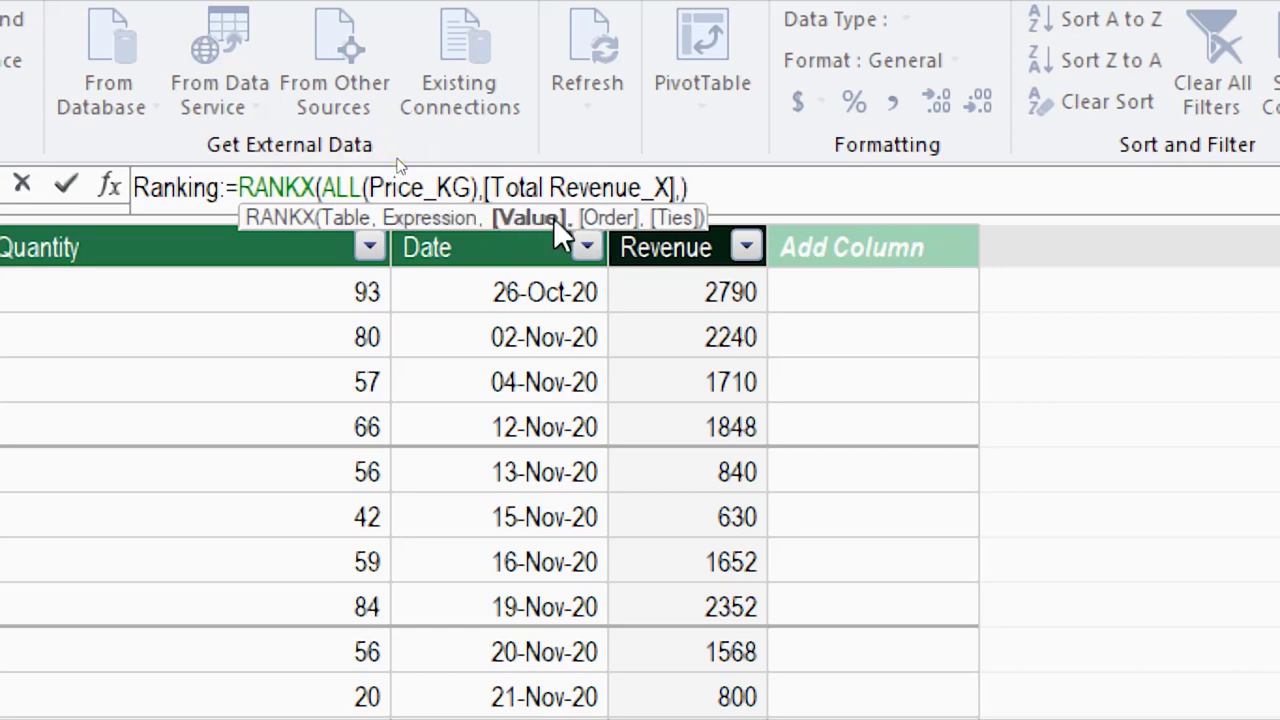
pyautogui.write(',')
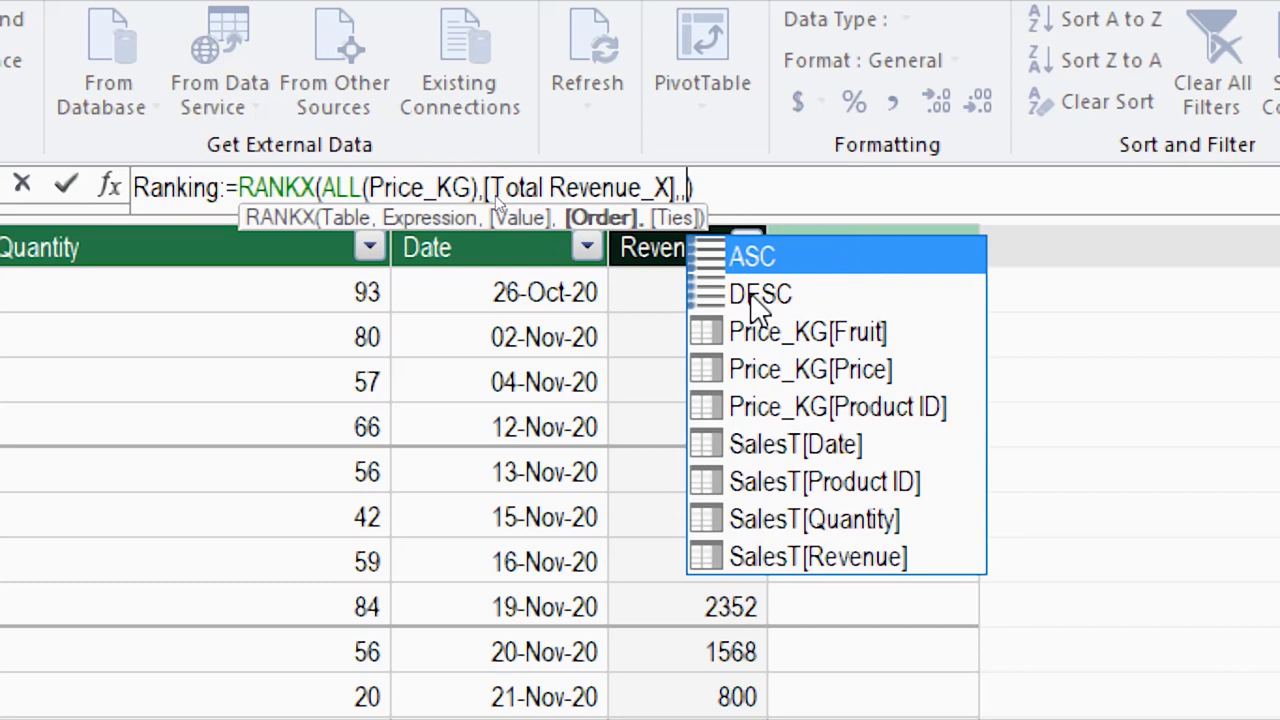
pyautogui.doubleClick(808, 250)
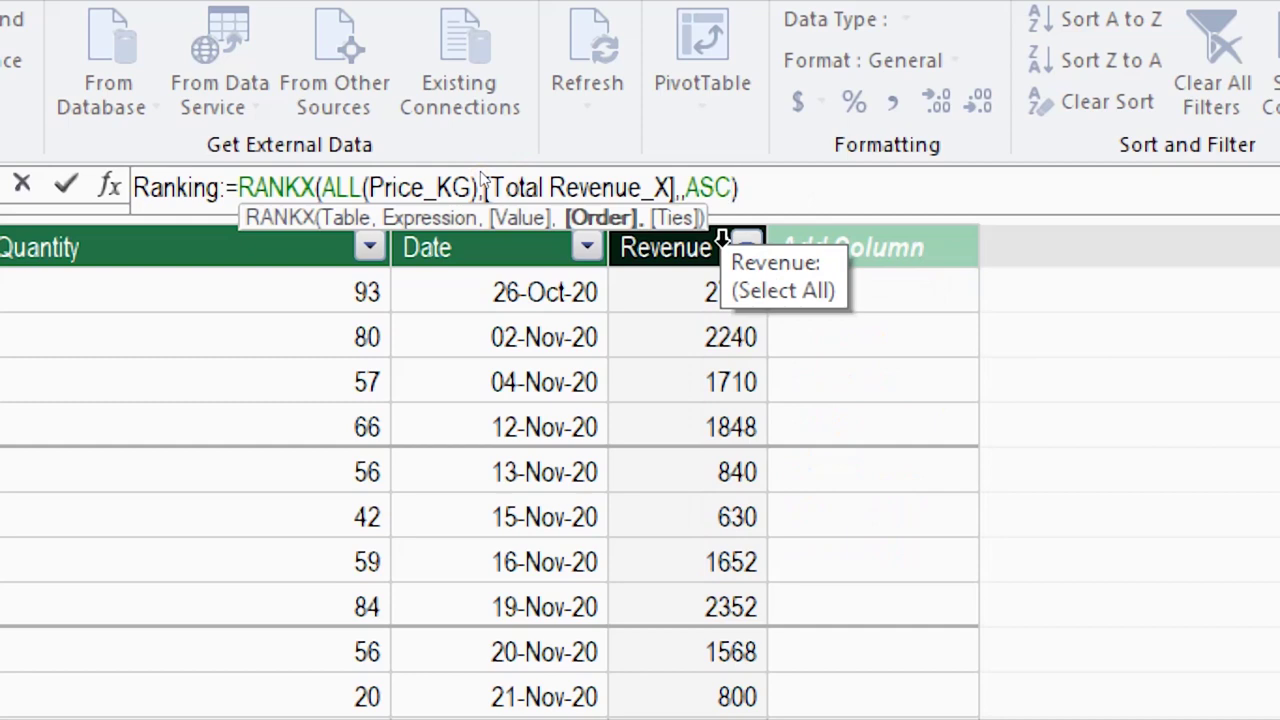
pyautogui.press('Return')
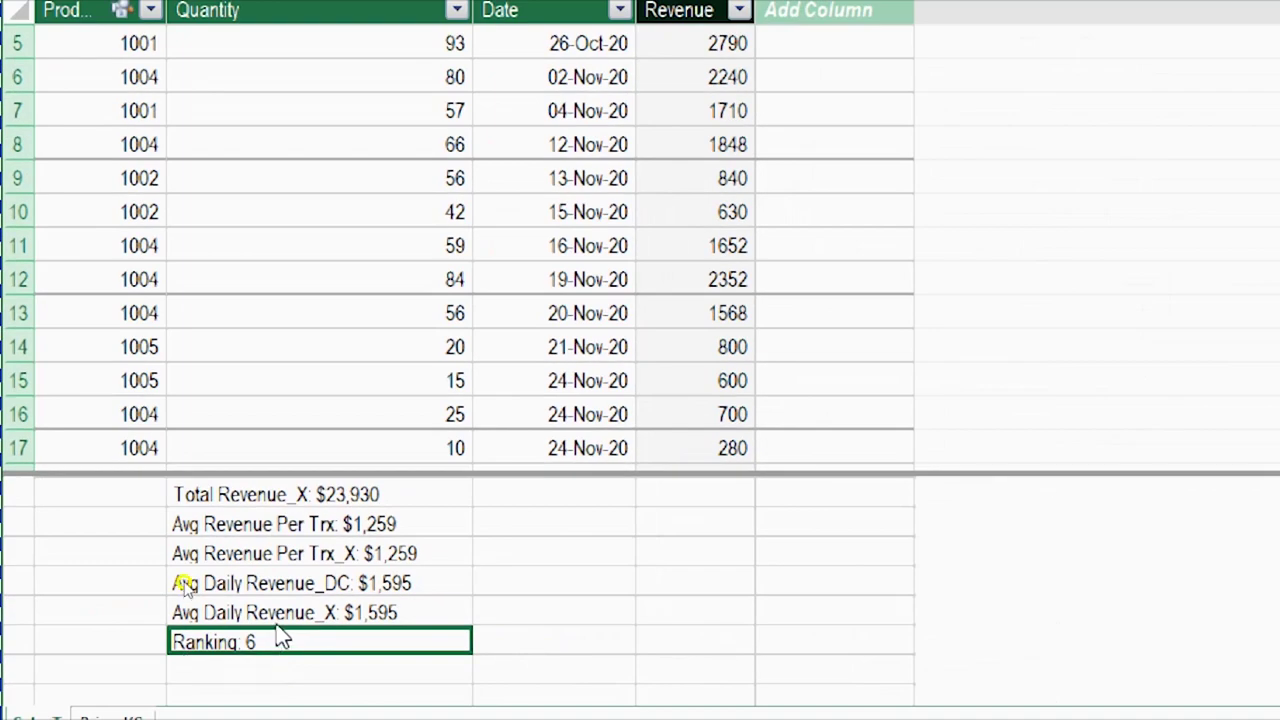
pyautogui.hotkey('alt', 'Tab')
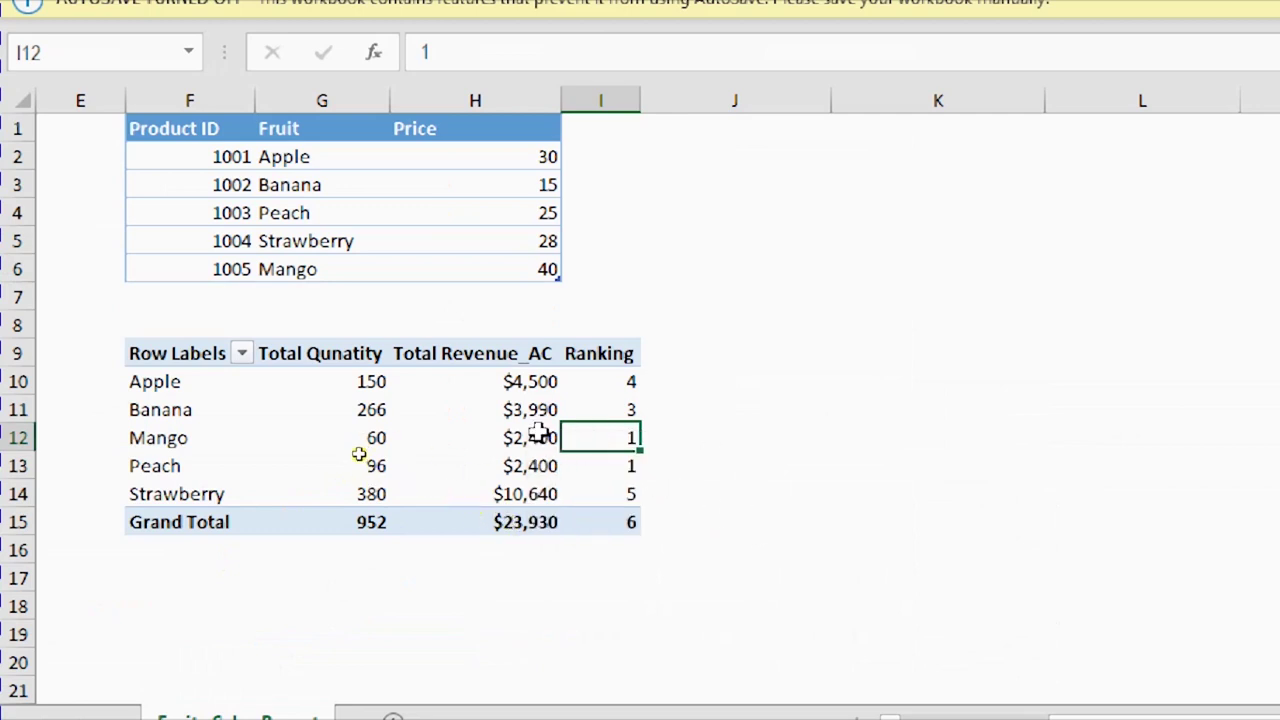
# Review ascending ranks: Mango and Peach 1, Banana 3, Apple 4, Strawberry 5, Grand Total 6
pyautogui.click(630, 465)
pyautogui.click(635, 436)
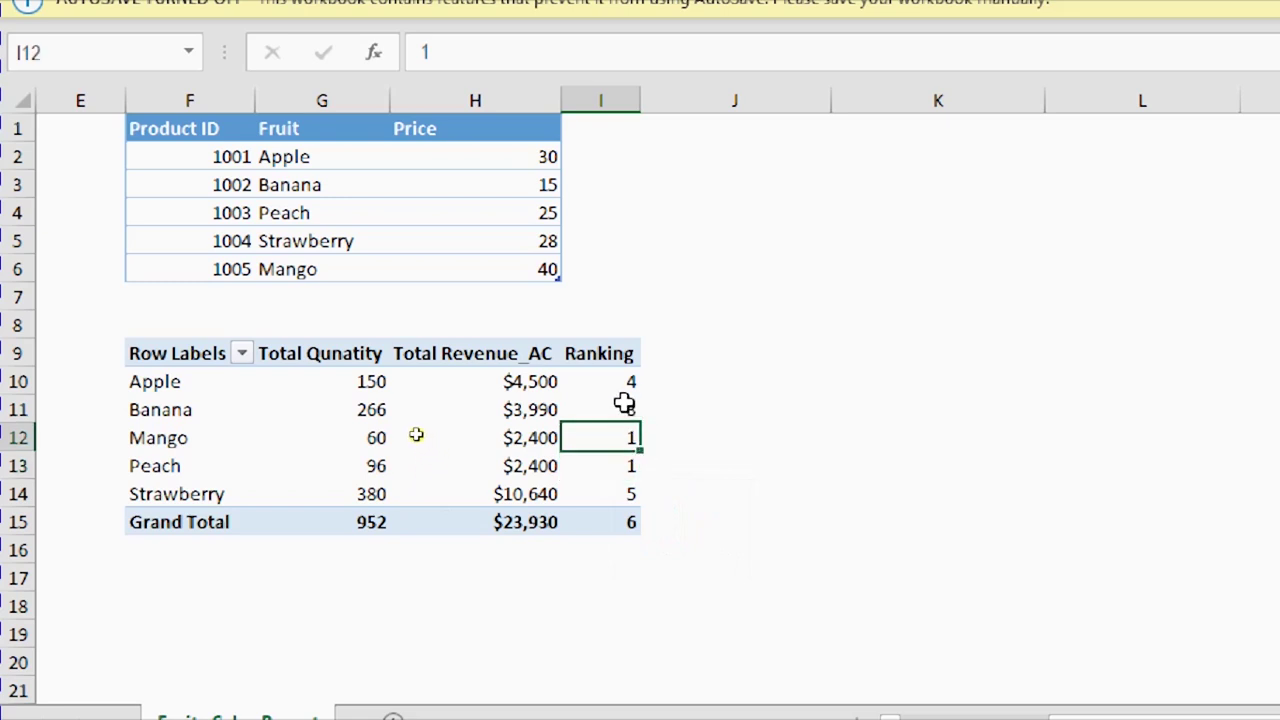
pyautogui.click(625, 405)
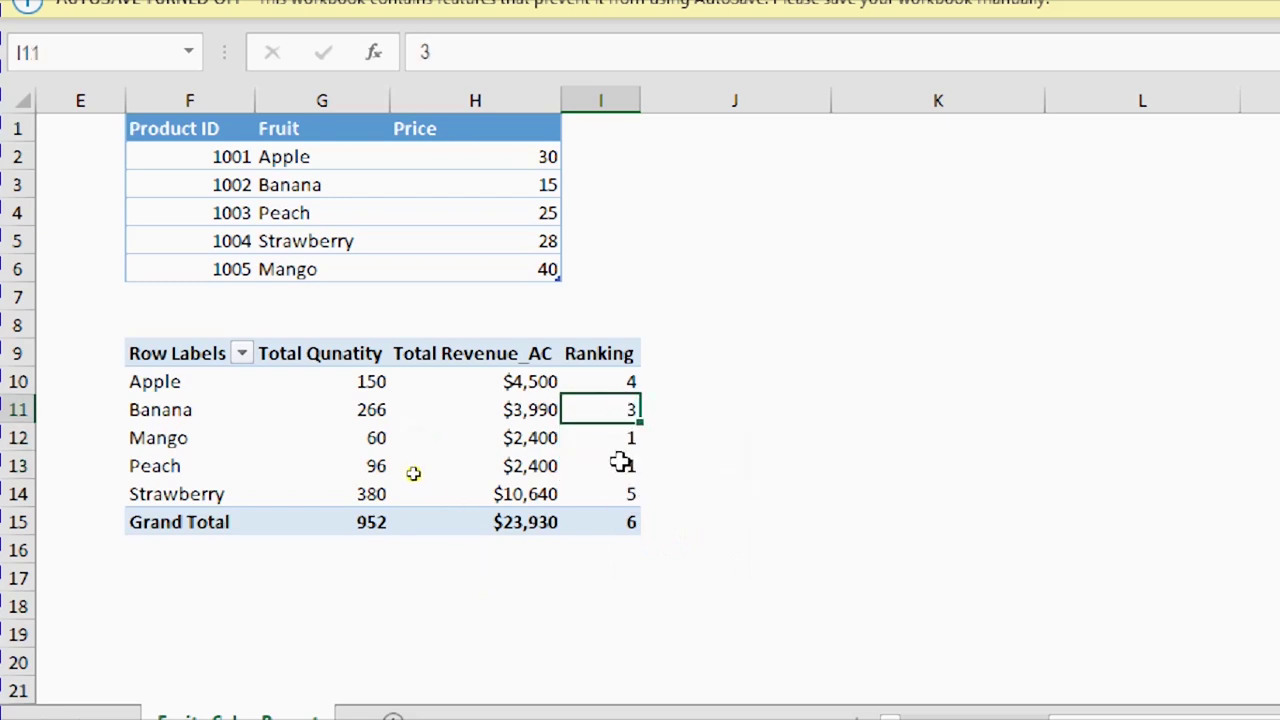
pyautogui.click(622, 442)
pyautogui.moveTo(622, 444); pyautogui.dragTo(622, 457)
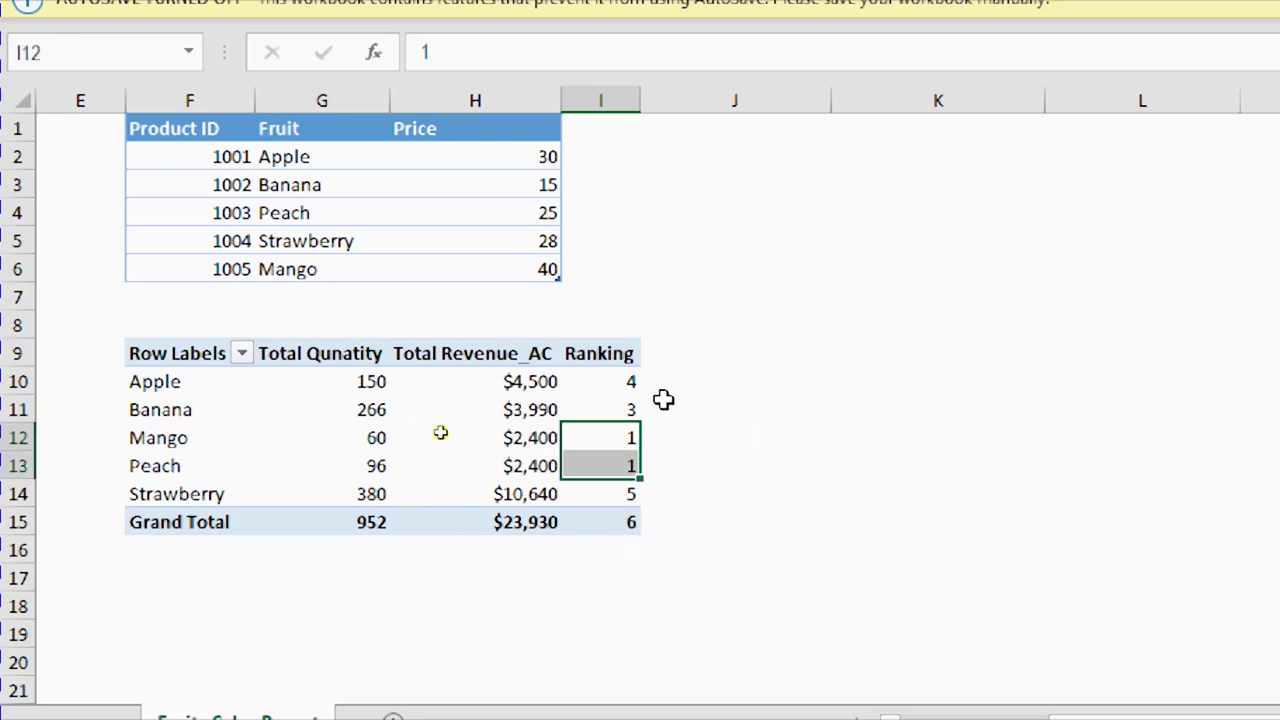
pyautogui.click(612, 402)
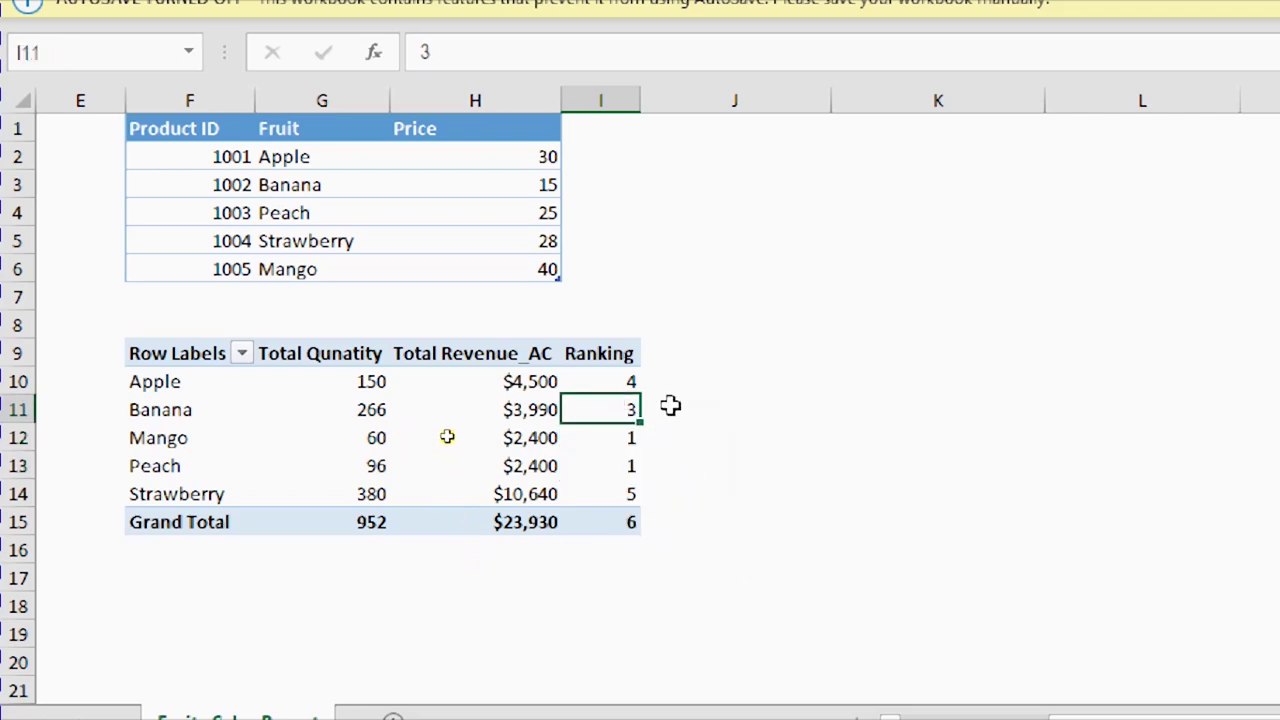
pyautogui.click(628, 375)
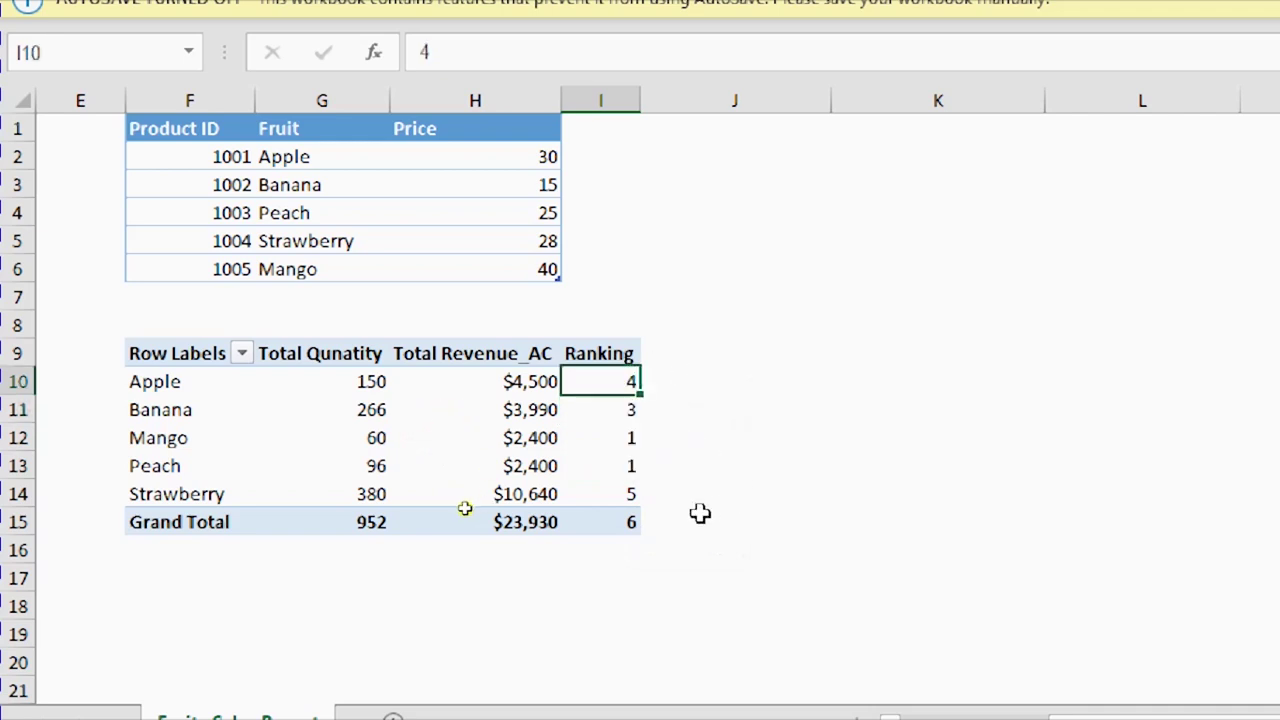
pyautogui.click(620, 493)
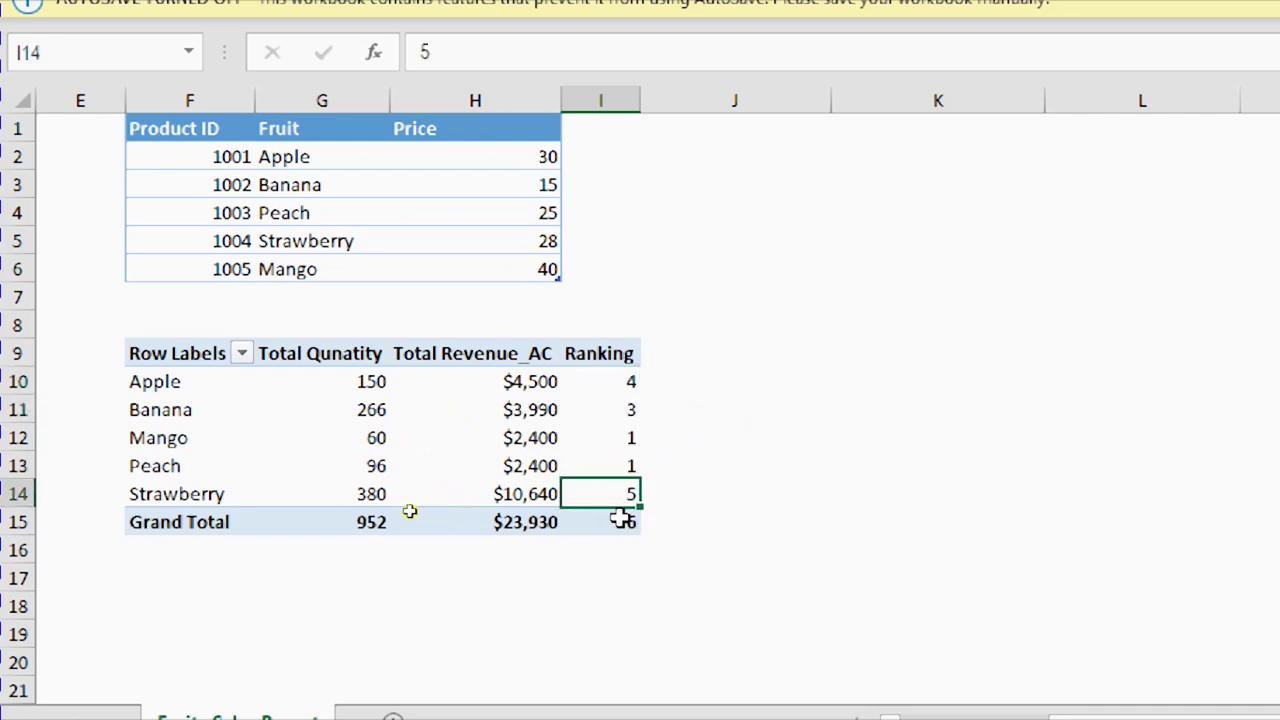
pyautogui.click(600, 520)
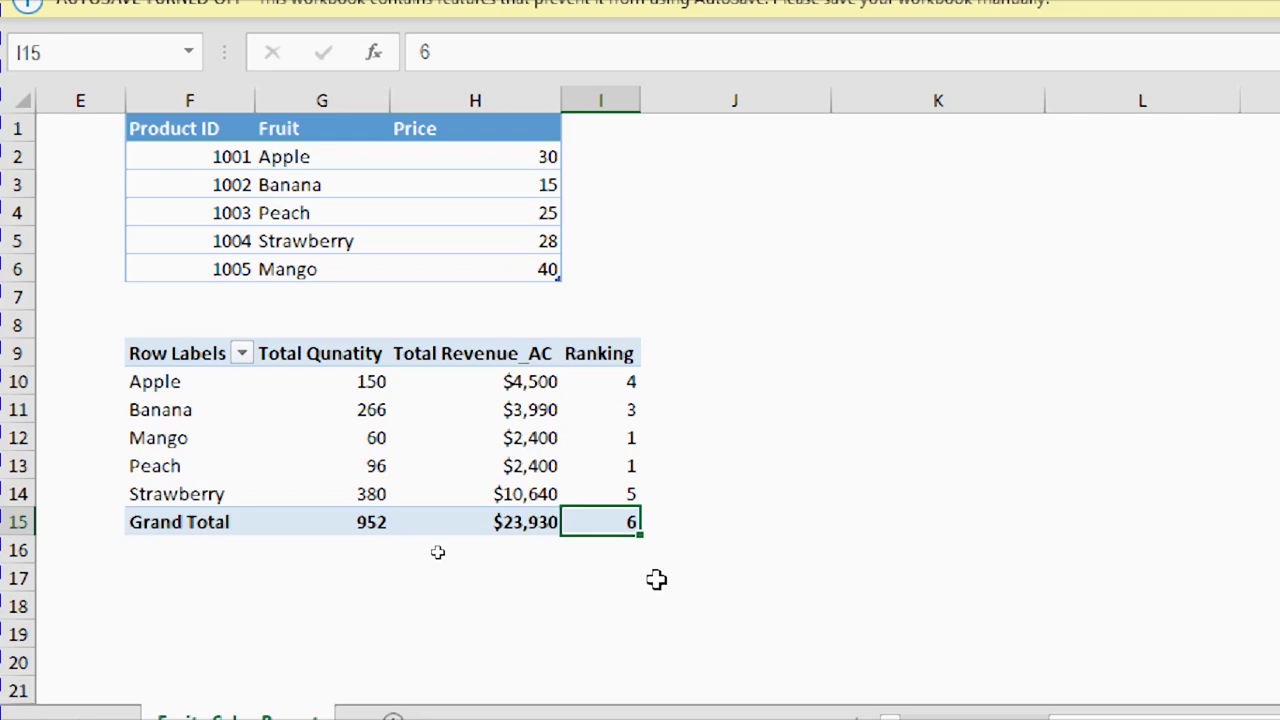
pyautogui.scroll(-1, 656, 580)
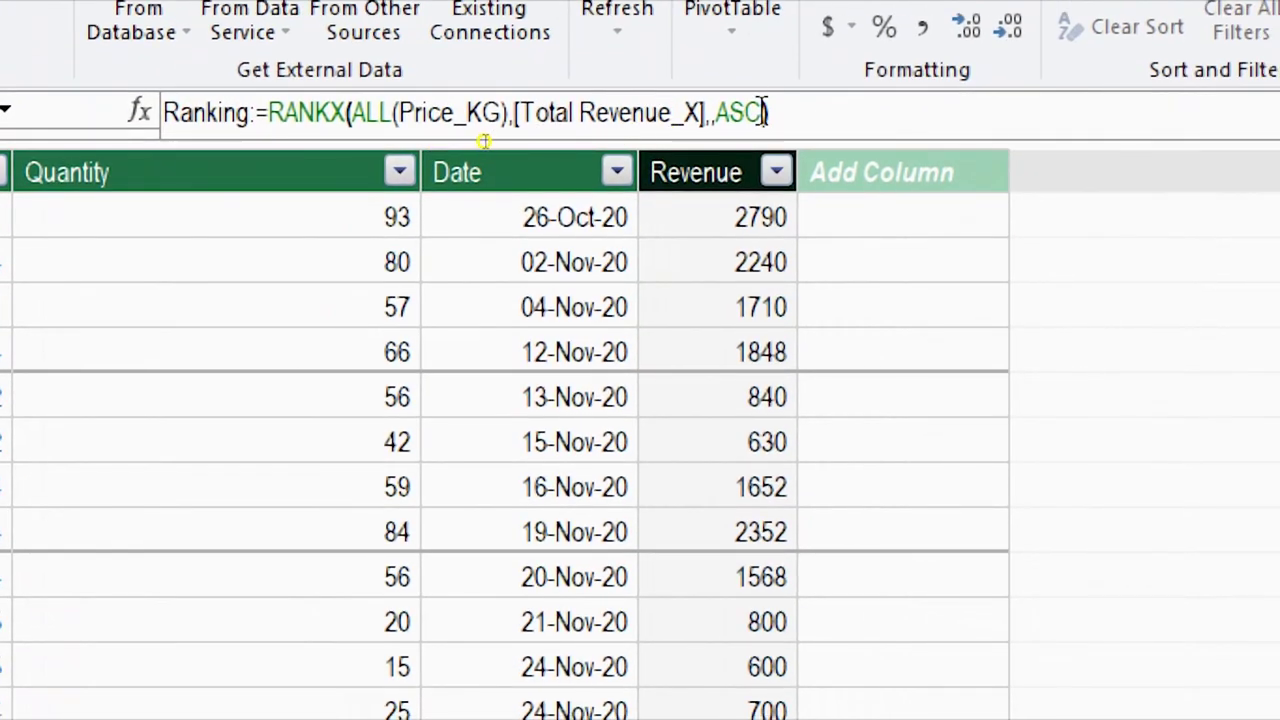
# Append Dense after ASC in the Ranking formula so tied values leave no rank gaps
pyautogui.click(763, 110)
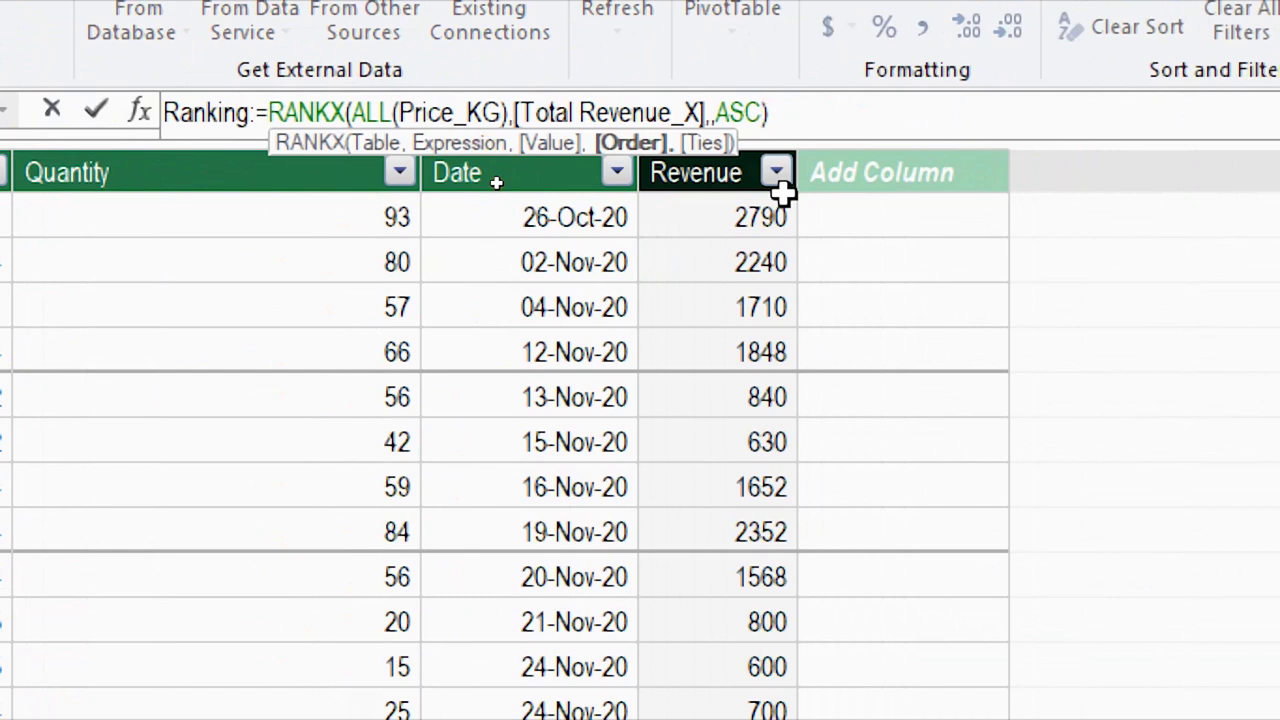
pyautogui.write(',')
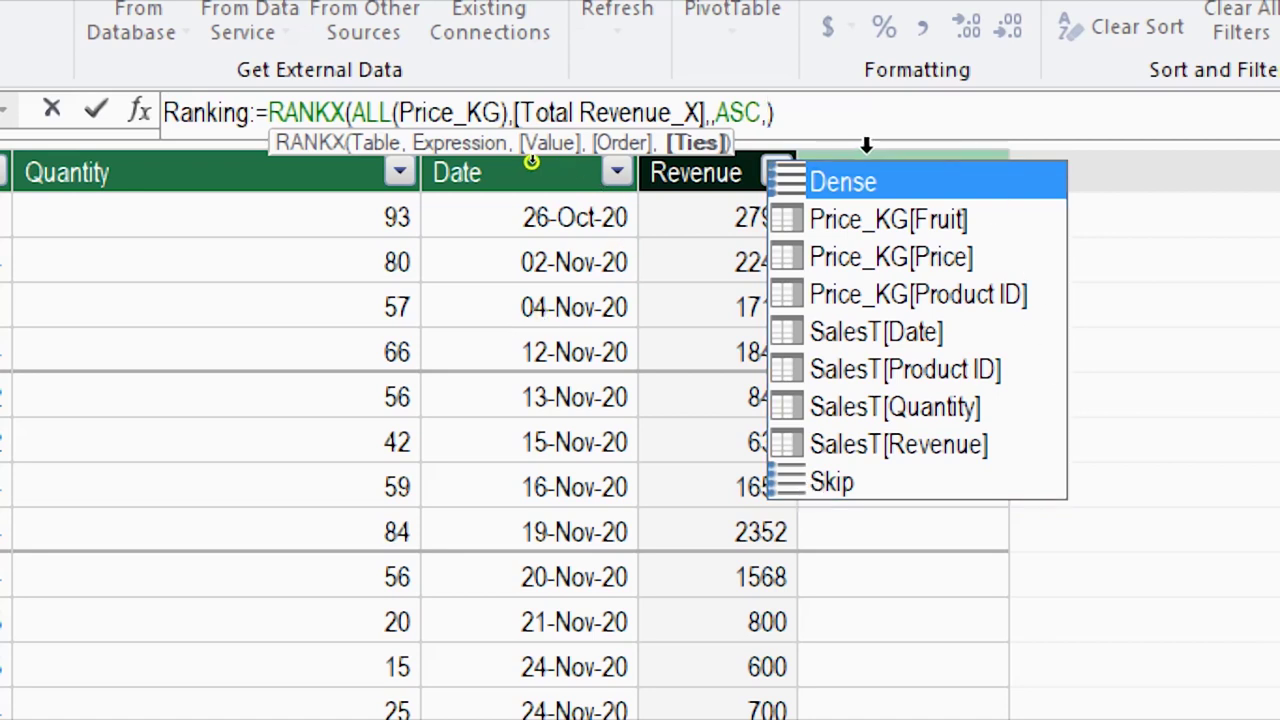
pyautogui.doubleClick(843, 190)
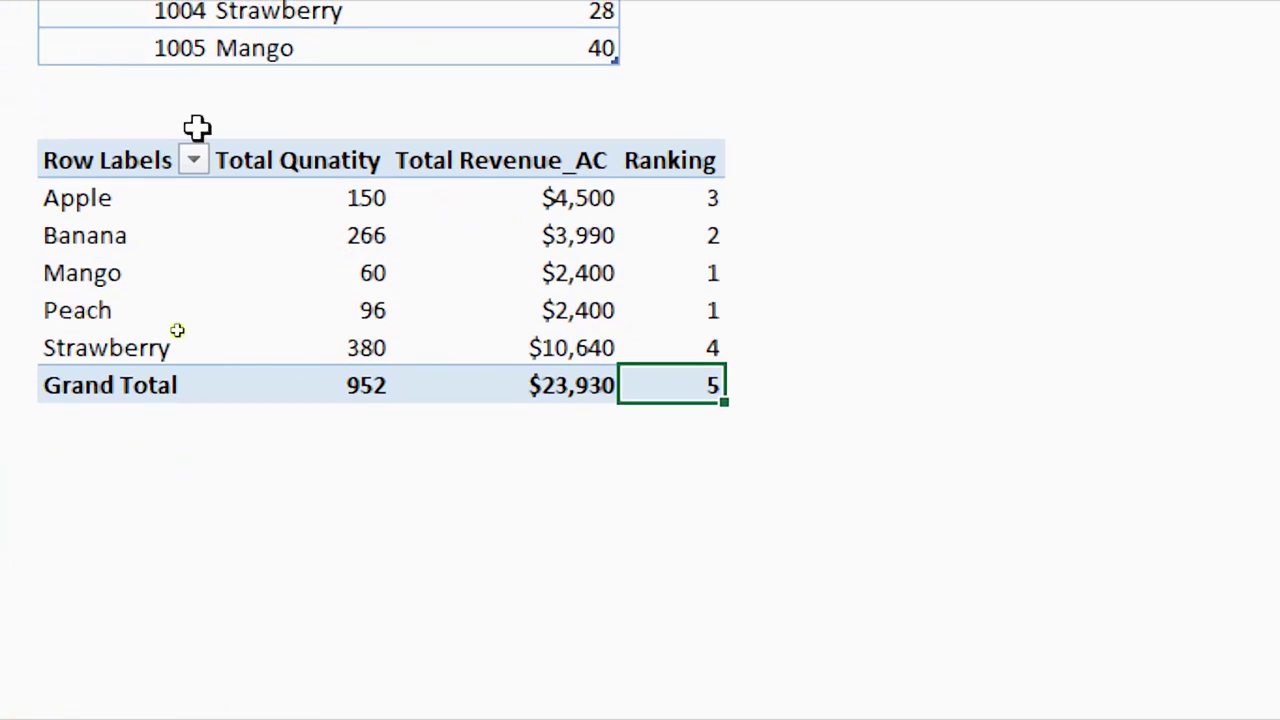
# Review dense ranks: Mango and Peach 1, Banana 2, Apple 3, Strawberry 4, Grand Total 5
pyautogui.click(686, 311)
pyautogui.click(686, 272)
pyautogui.click(694, 232)
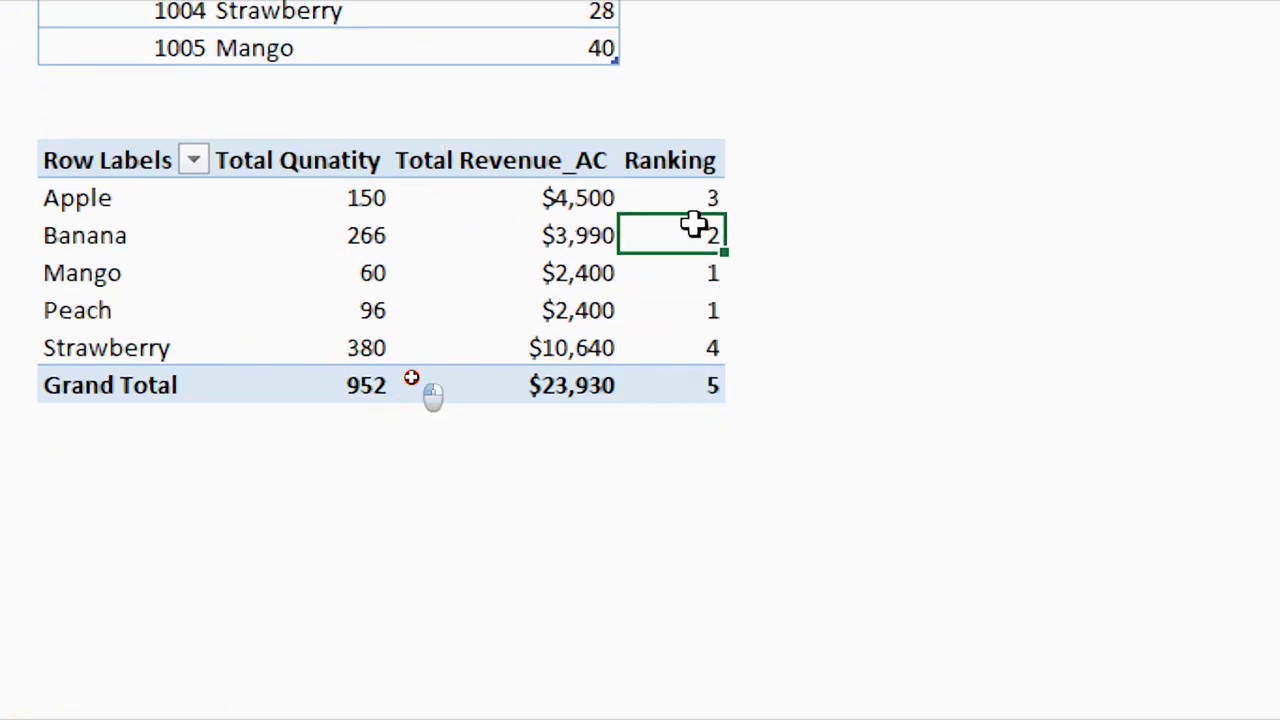
pyautogui.click(694, 195)
pyautogui.click(703, 349)
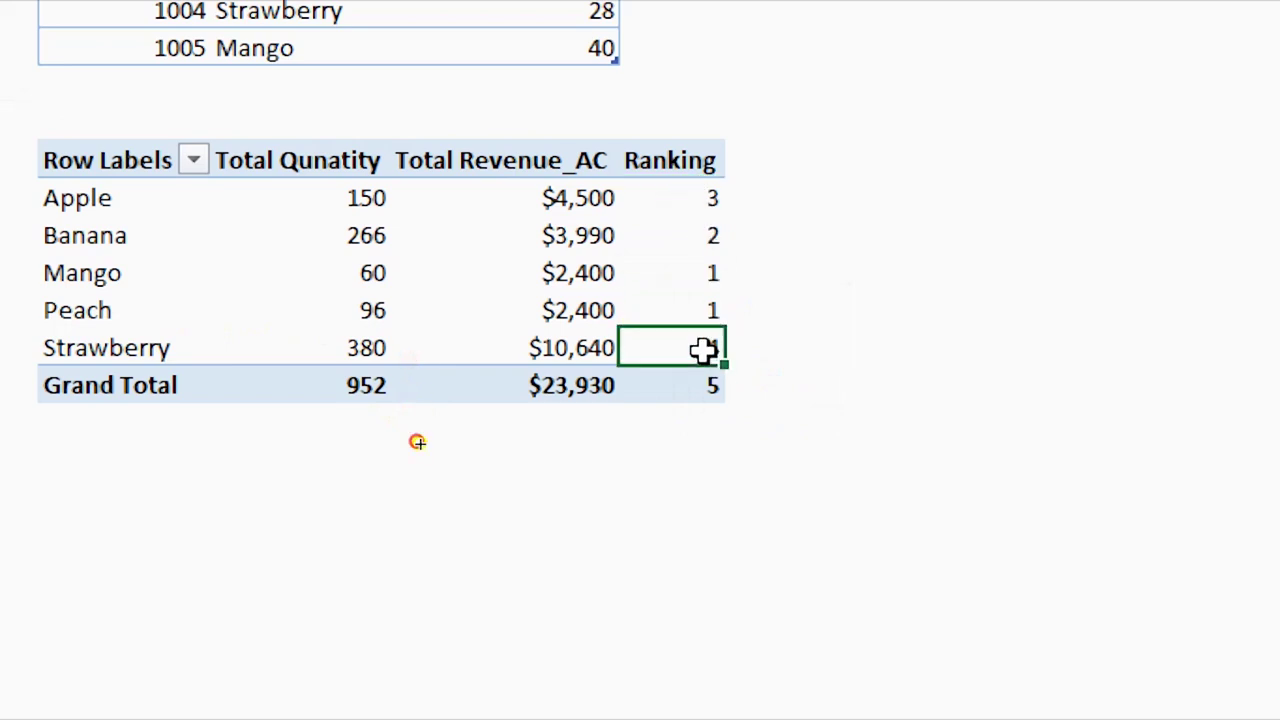
pyautogui.click(697, 386)
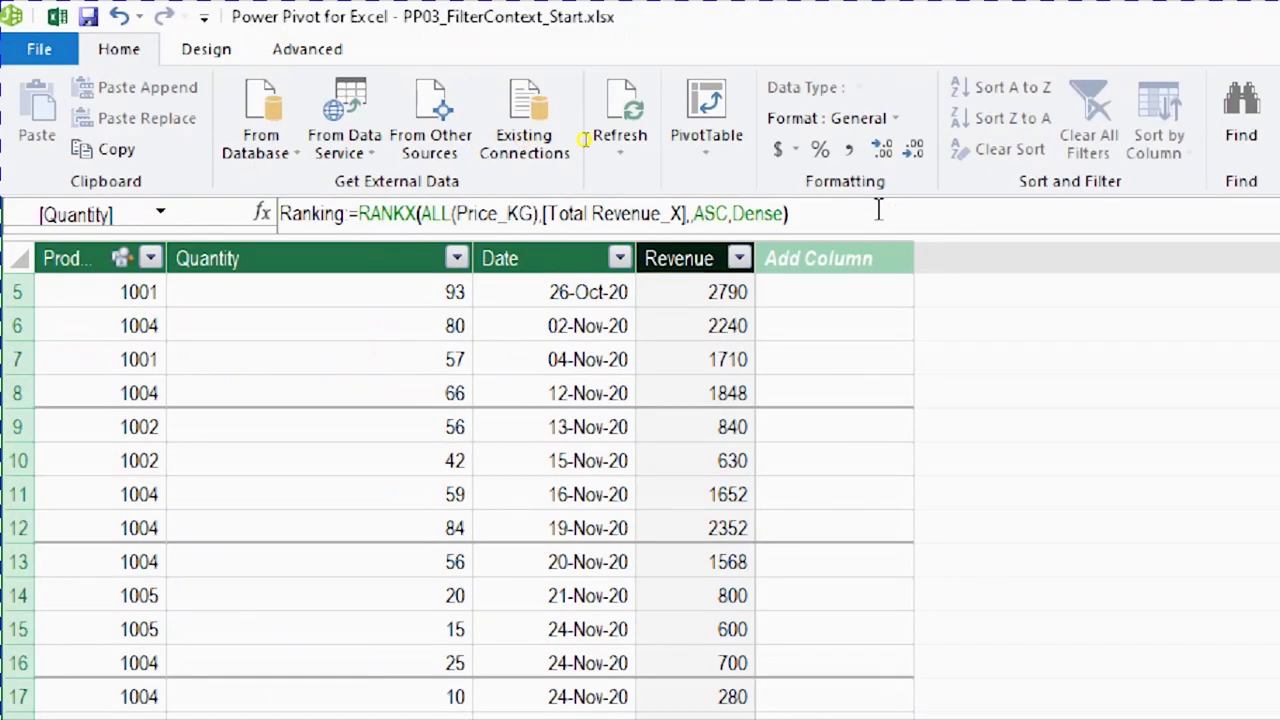
# Open the Ranking formula RANKX(ALL(Price_KG),[Total Revenue_X],,ASC,Dense) for editing
pyautogui.click(874, 212)
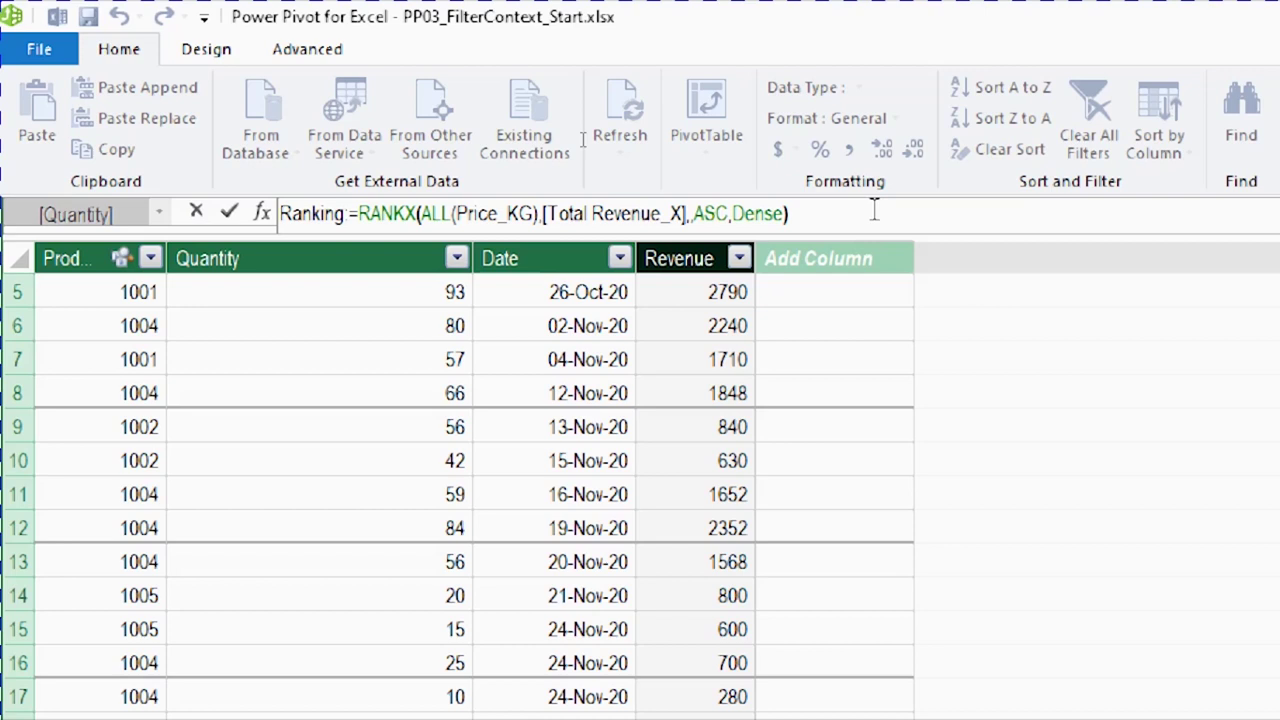
# Prefix the Ranking formula with IF(HASONEVALUE(Price_KG[Product ID]), ahead of RANKX
pyautogui.click(357, 210)
pyautogui.write('IF(')
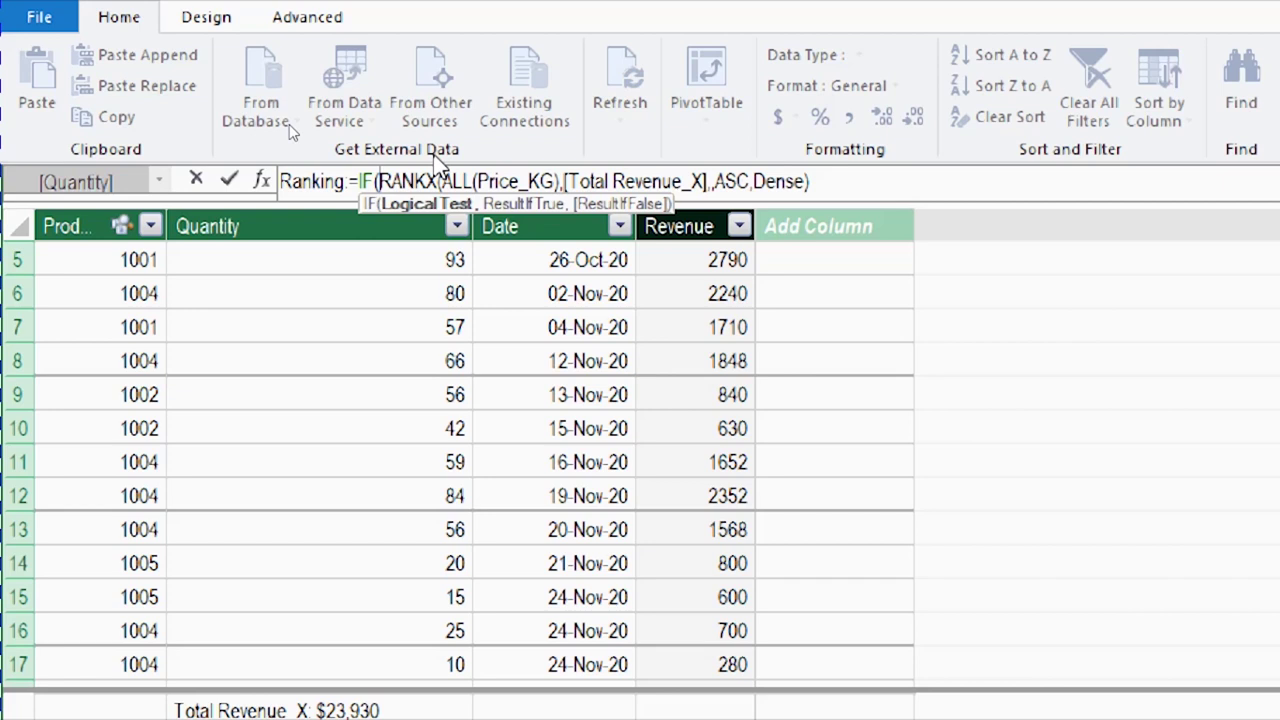
pyautogui.write('ha')
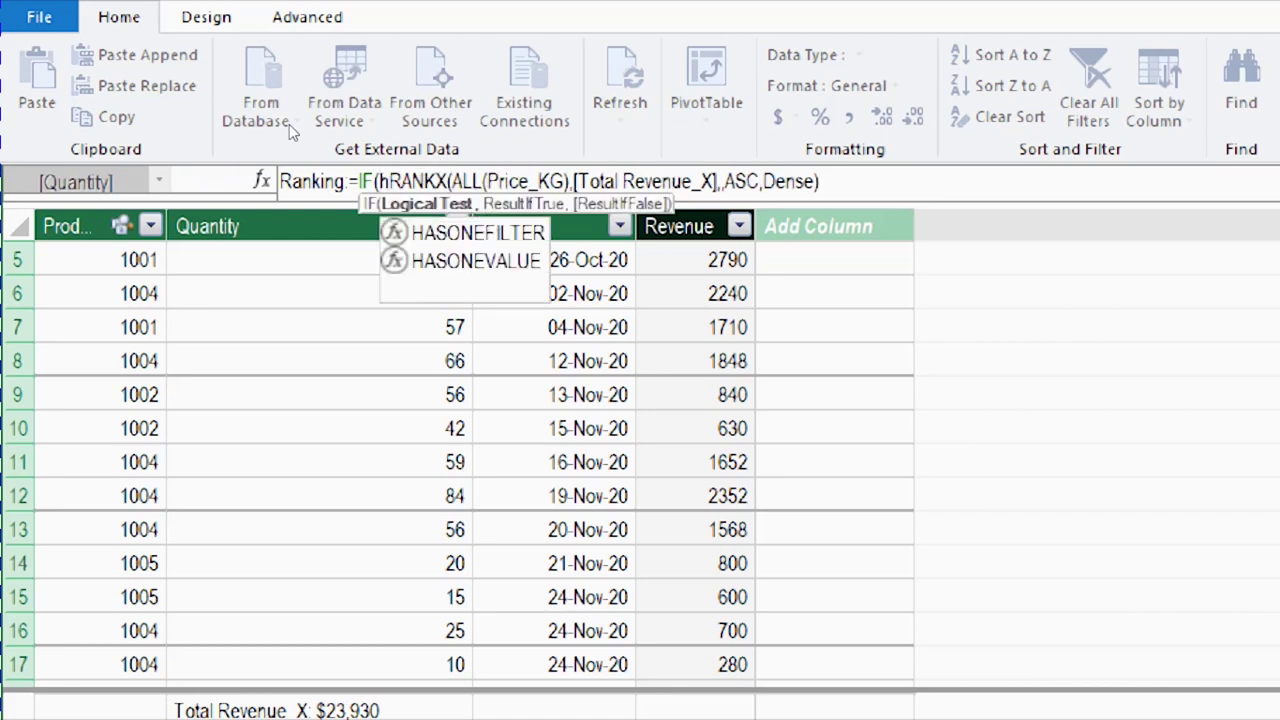
pyautogui.write('son')
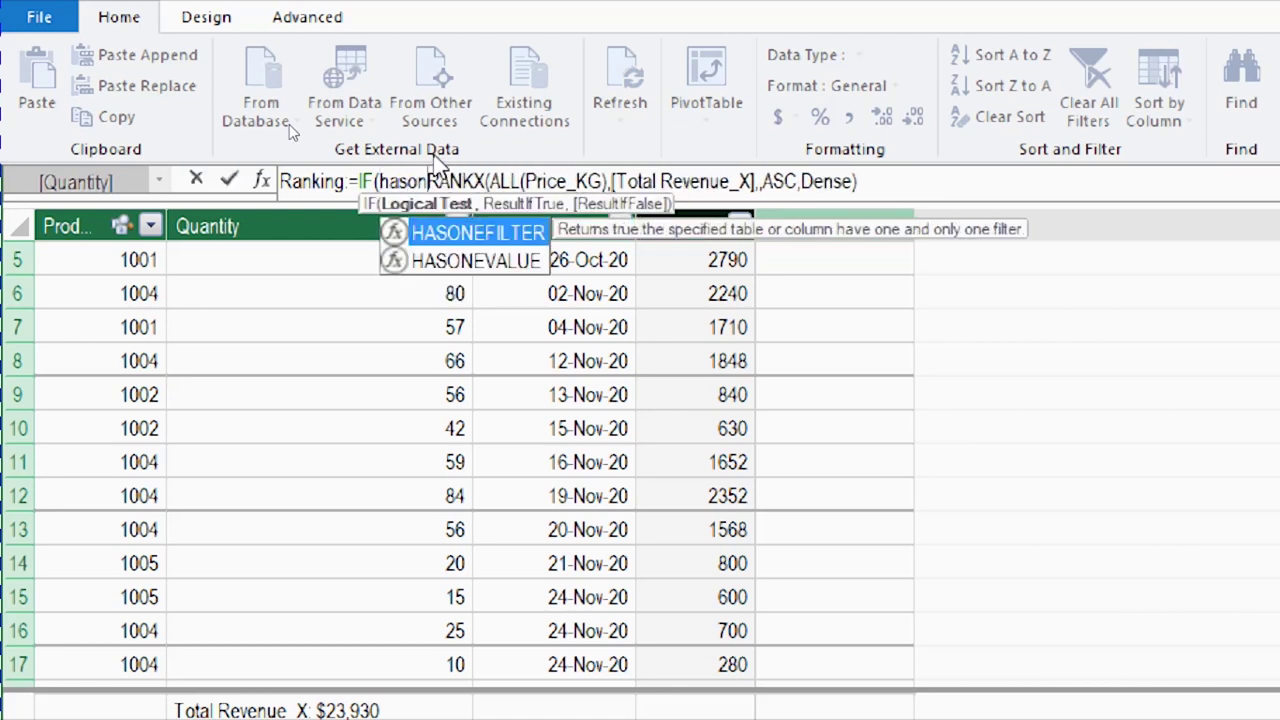
pyautogui.press('Down')
pyautogui.press('Tab')
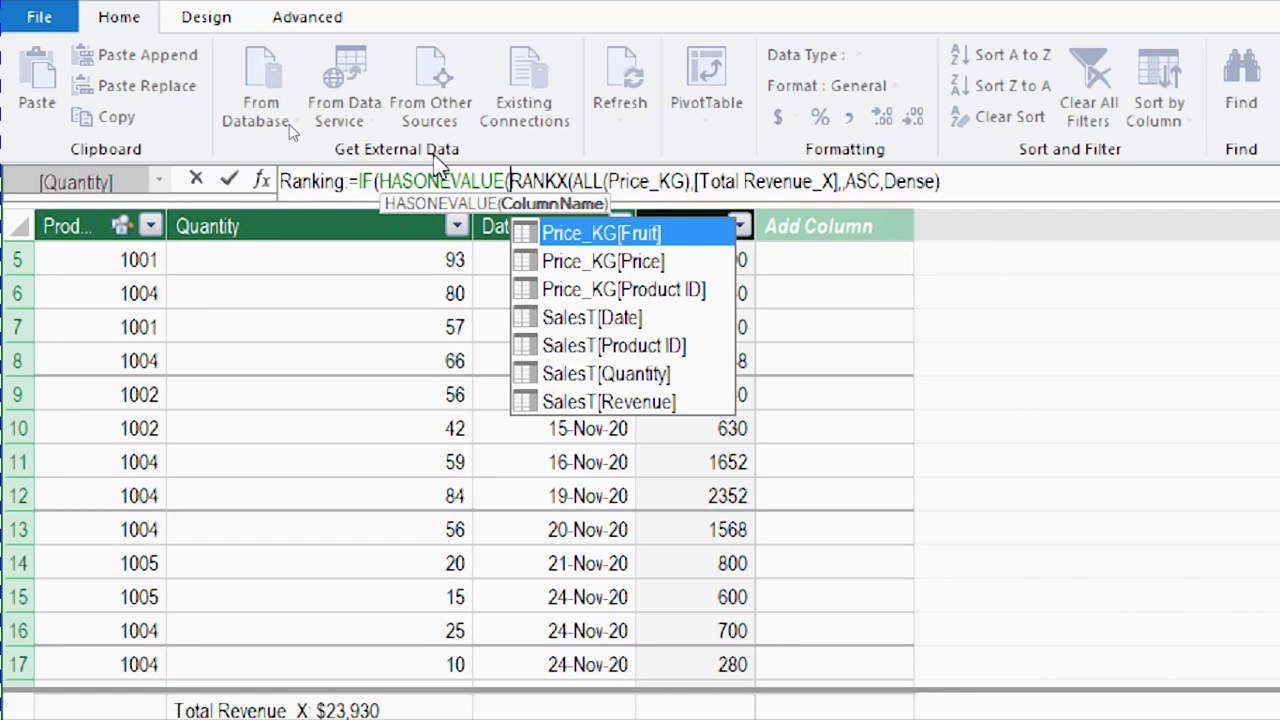
pyautogui.press('Down')
pyautogui.press('Down')
pyautogui.press('Tab')
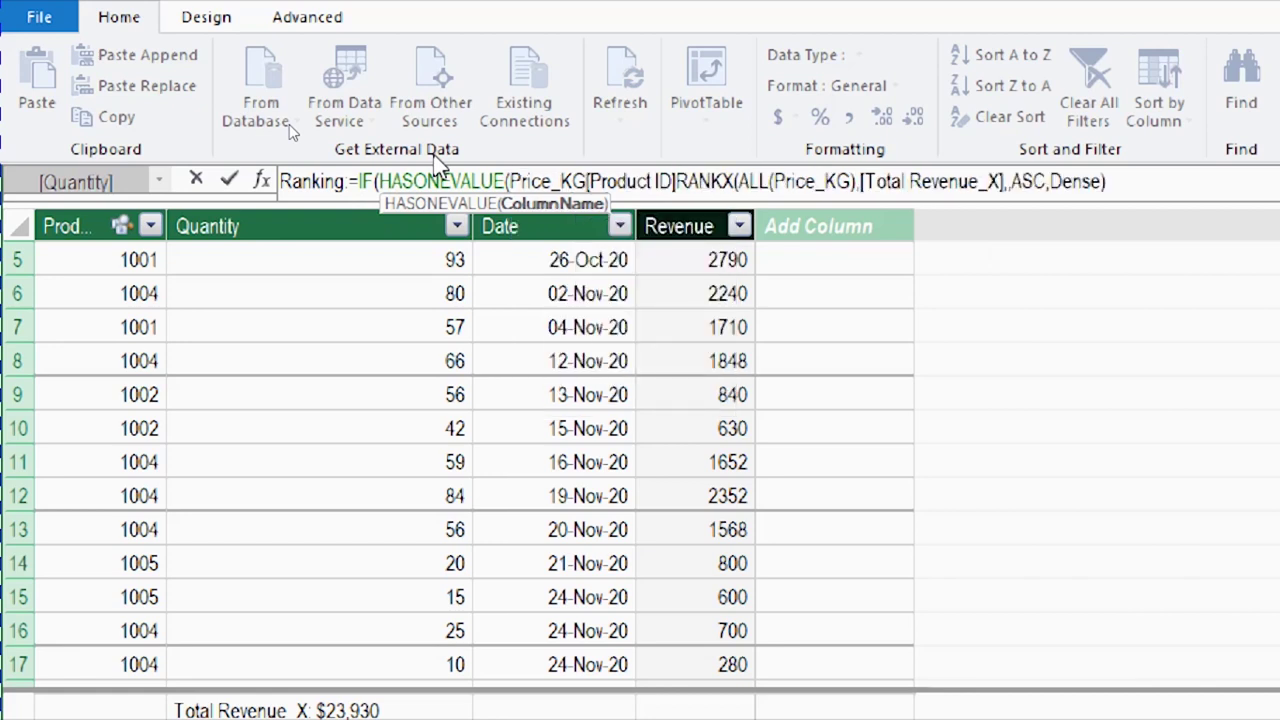
pyautogui.write(')')
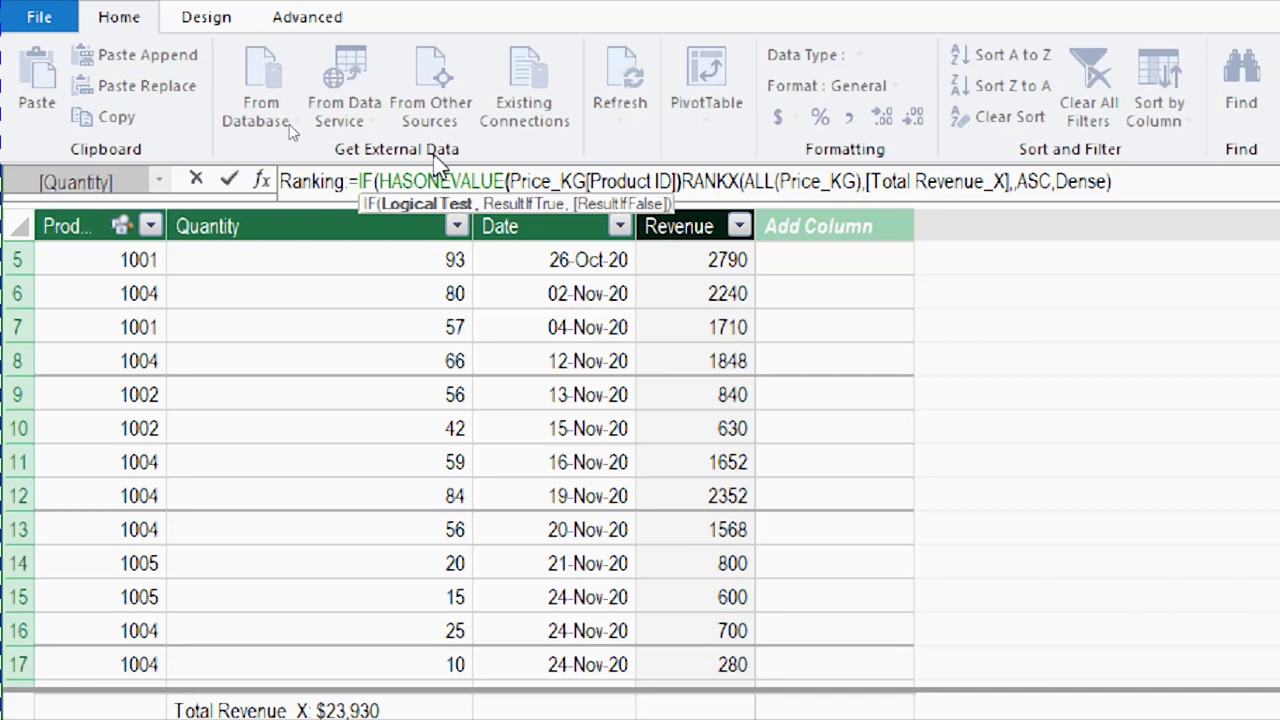
pyautogui.write(',')
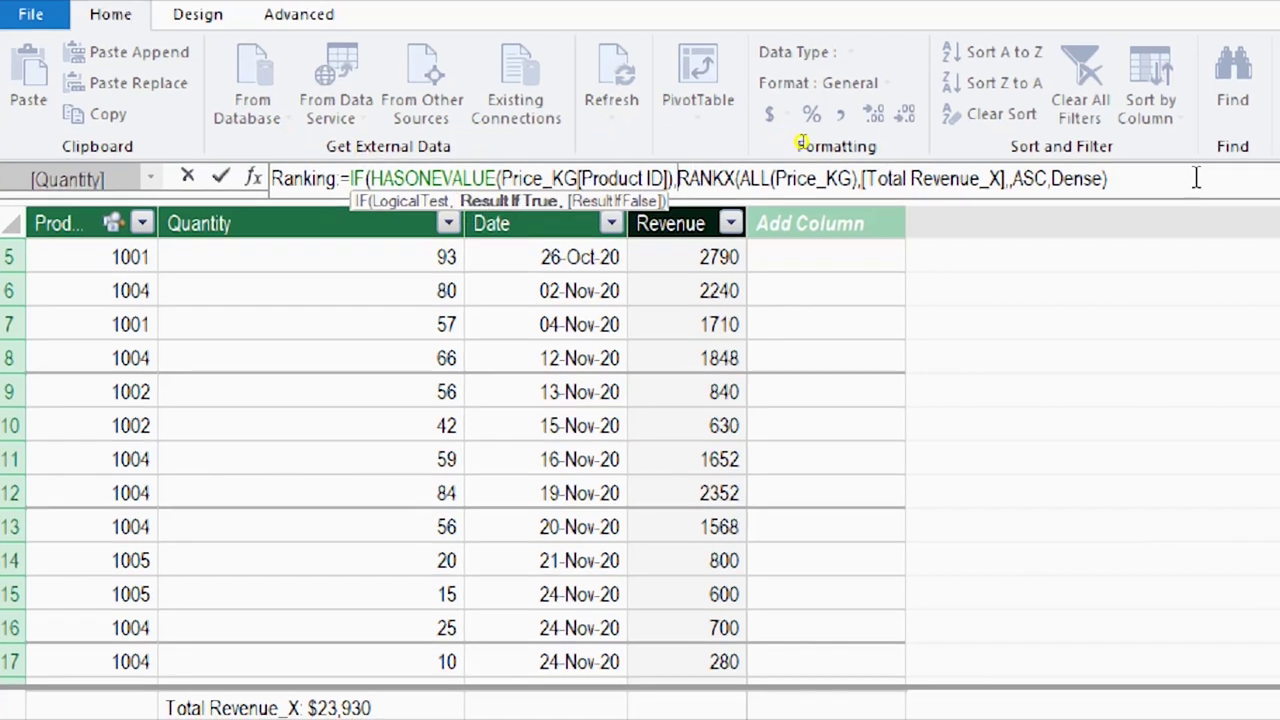
# Close the IF with a BLANK() else-branch and commit the Ranking measure
pyautogui.click(1147, 178)
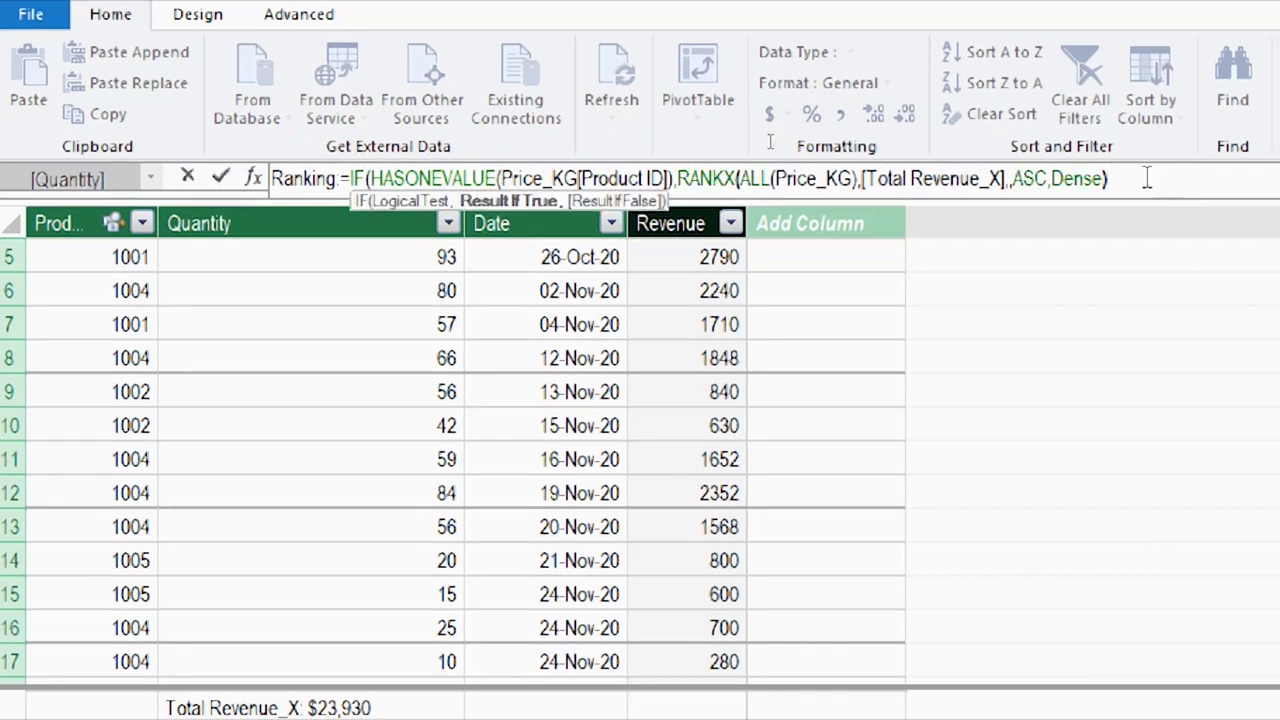
pyautogui.write(',')
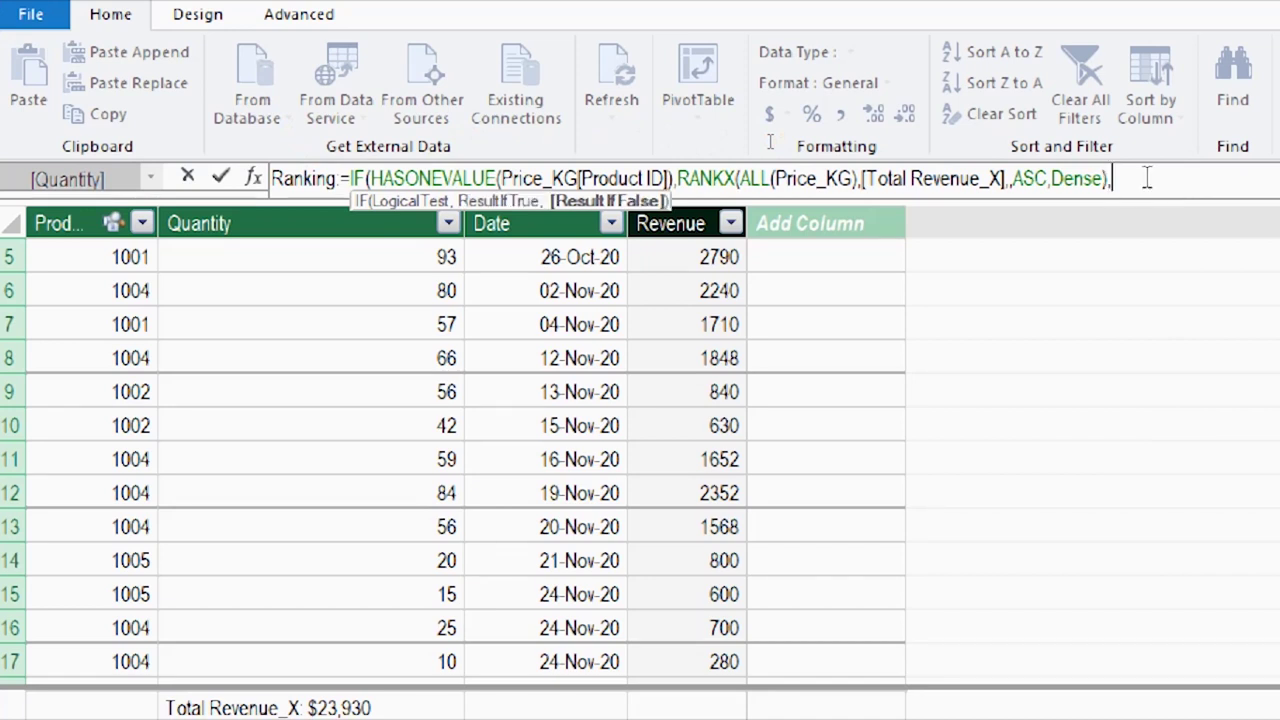
pyautogui.write('Bla')
pyautogui.press('Tab')
pyautogui.write(')')
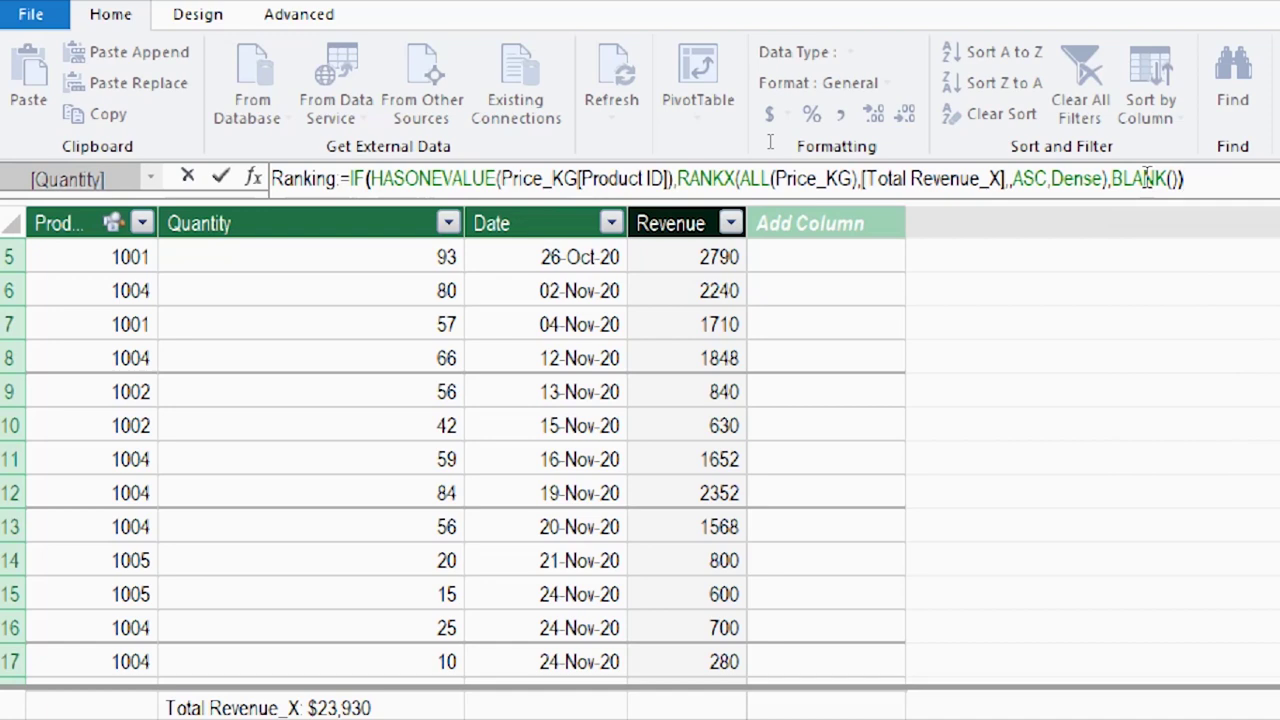
pyautogui.press('Return')
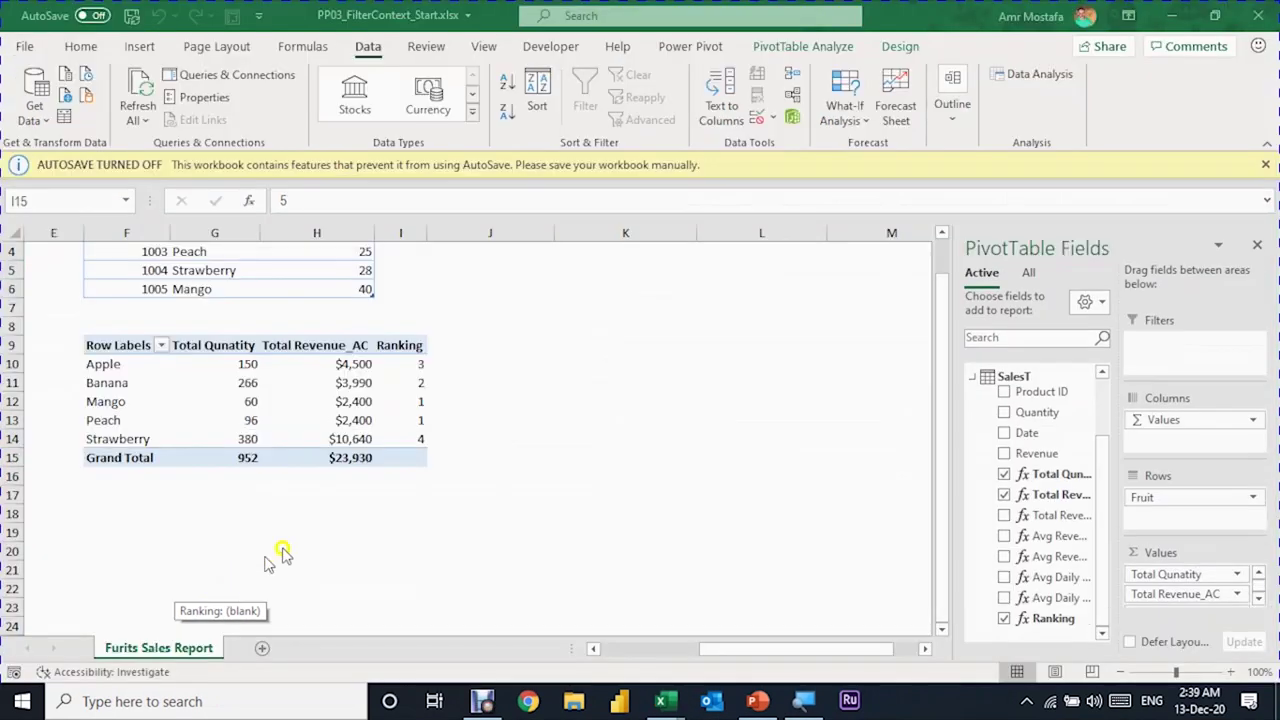
# Confirm the Grand Total ranking is now blank while Mango keeps its rank, then return to Power Pivot
pyautogui.click(422, 404)
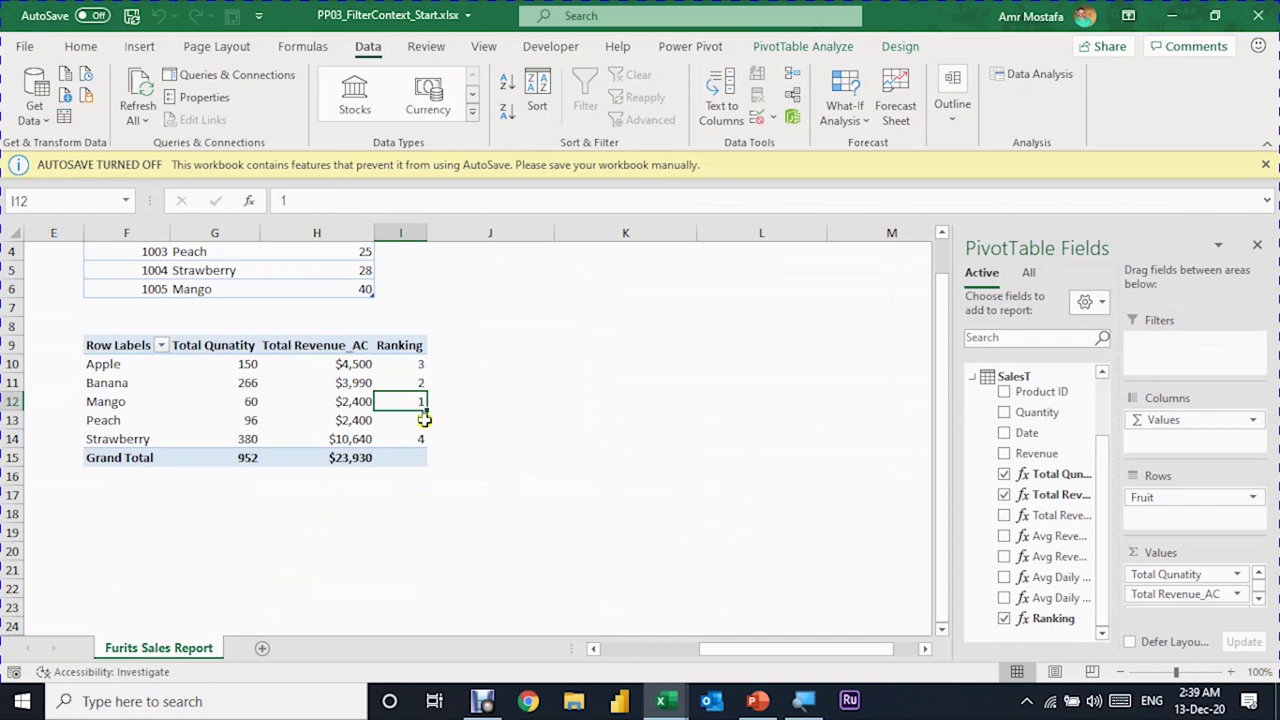
pyautogui.click(418, 457)
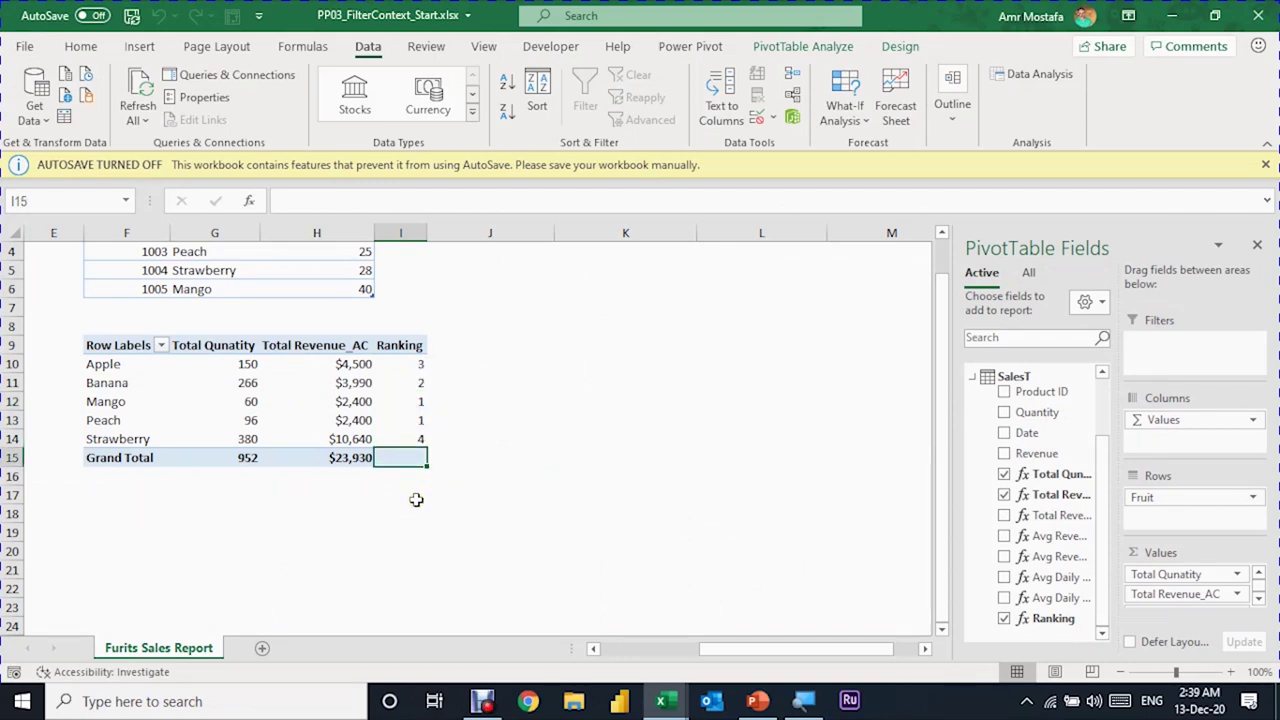
pyautogui.hotkey('alt', 'Tab')
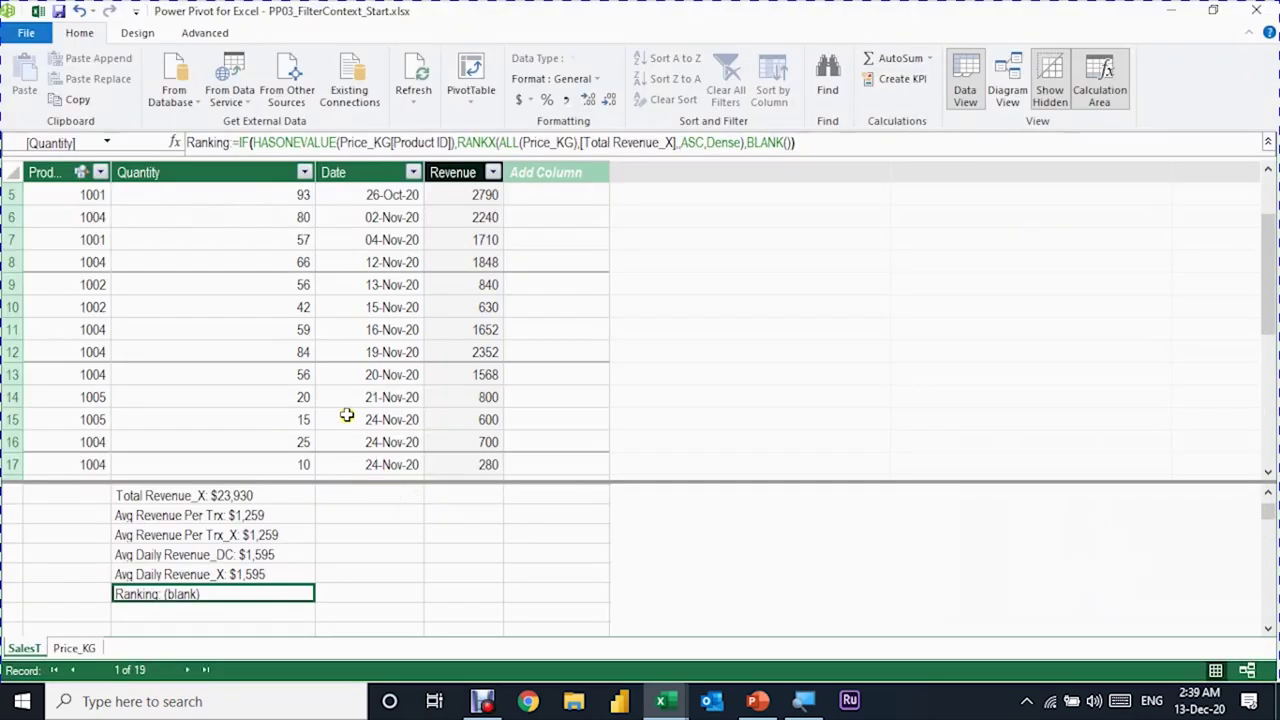
# Delete ',BLANK()' from the Ranking formula so it ends with ASC,Dense))
pyautogui.click(748, 142)
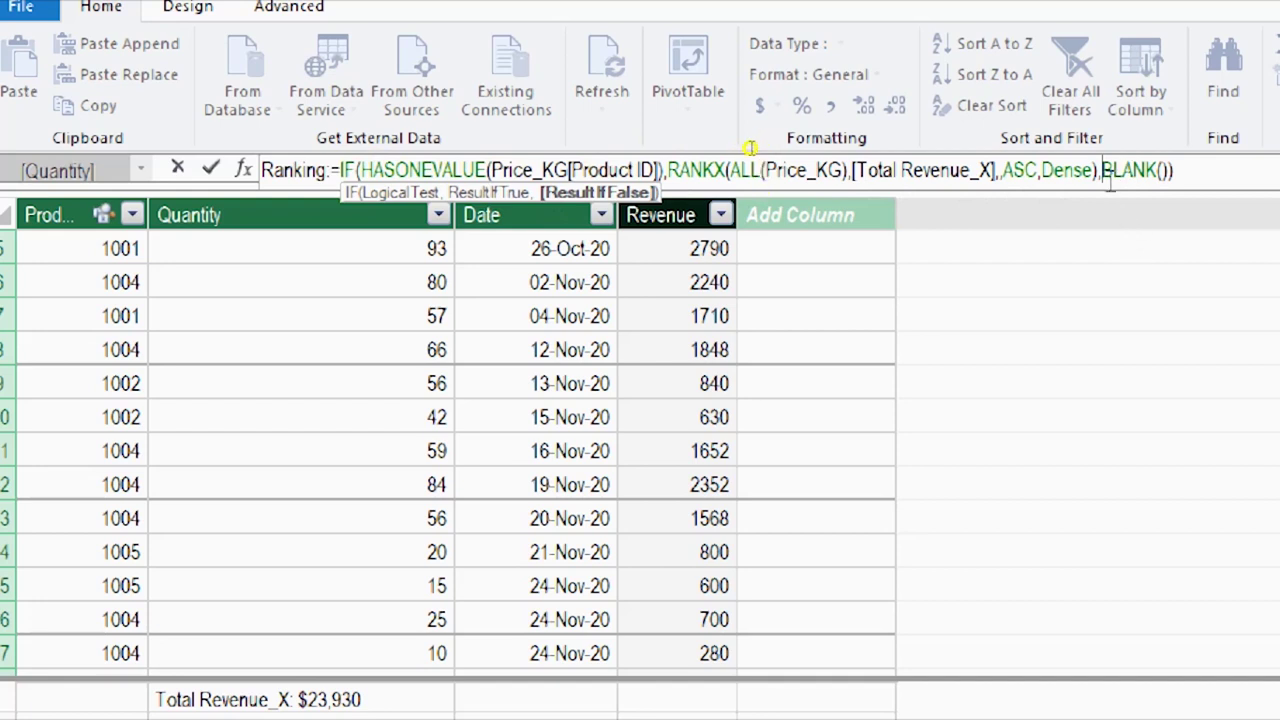
pyautogui.moveTo(1100, 170); pyautogui.dragTo(1168, 171)
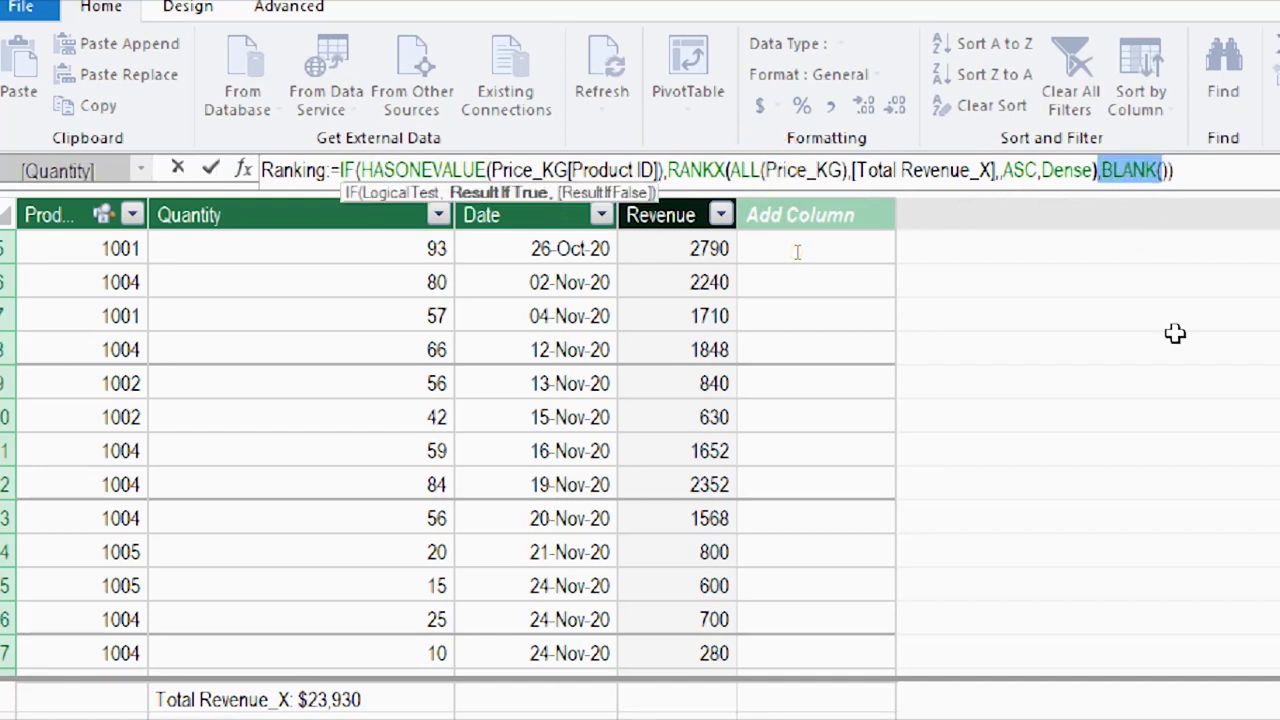
pyautogui.press('Delete')
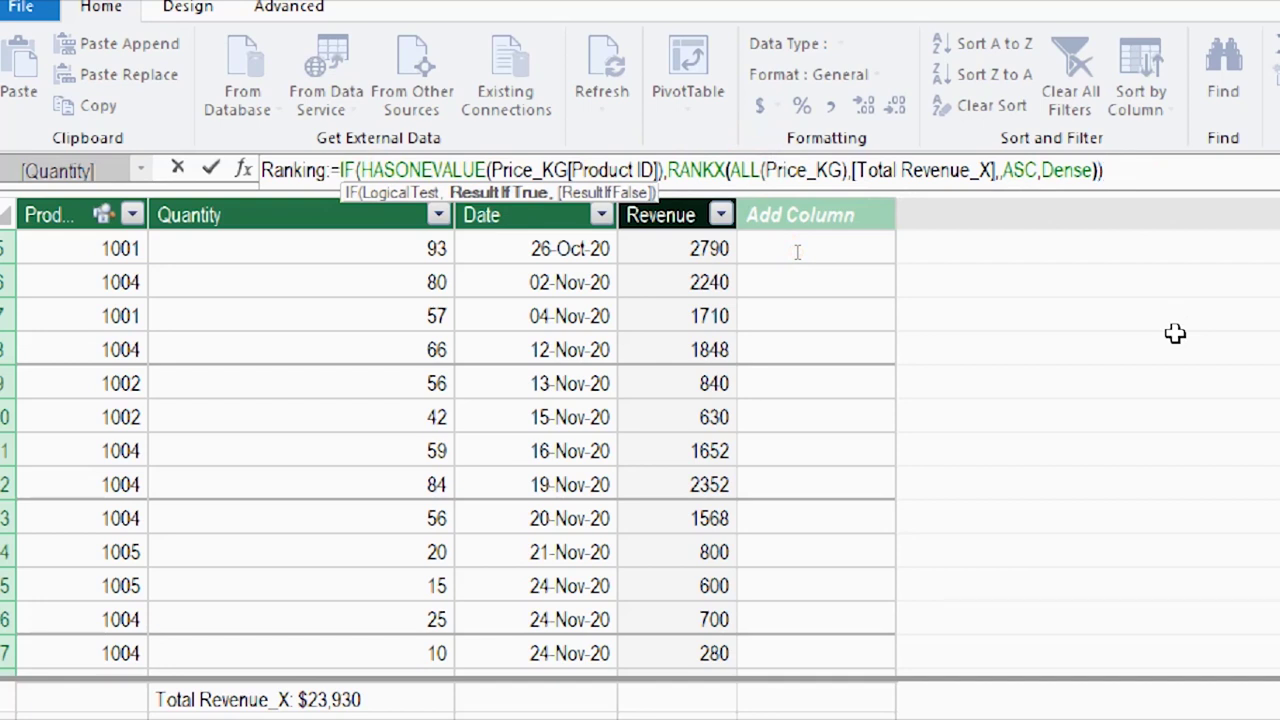
pyautogui.press('Return')
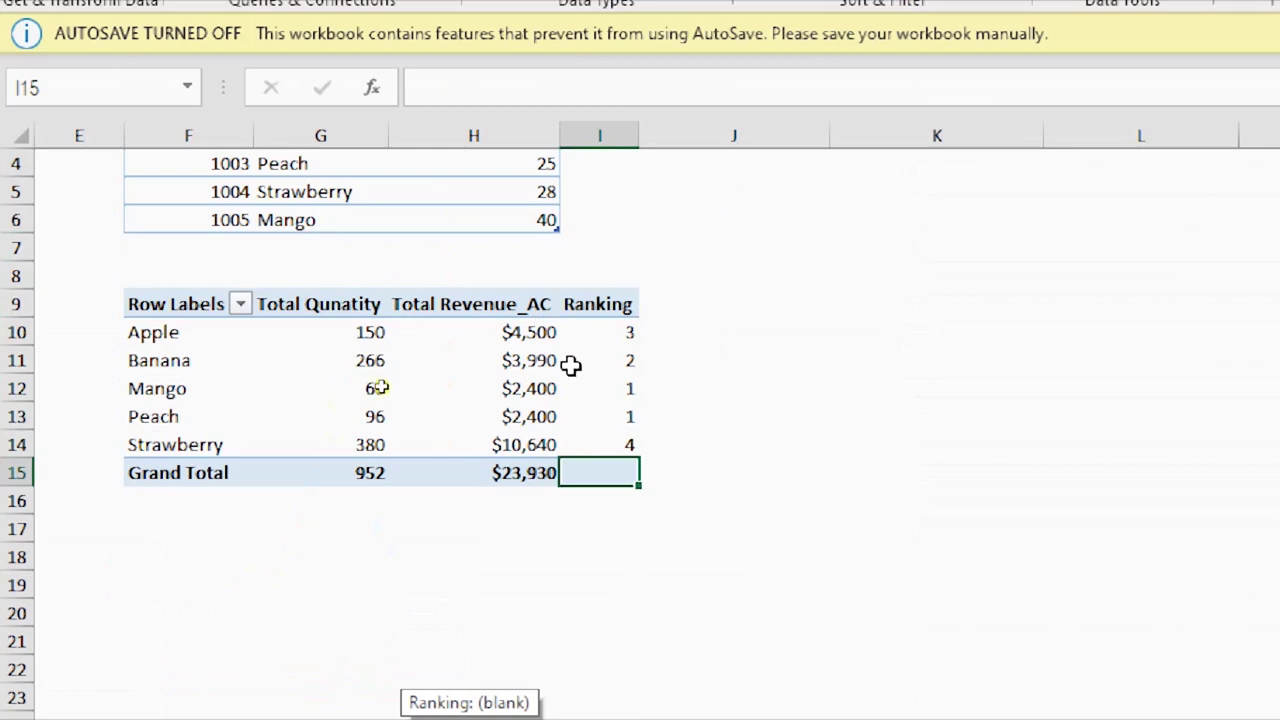
# Check Mango's ranking and its 2400 revenue, and confirm the Grand Total ranking has no value
pyautogui.click(584, 390)
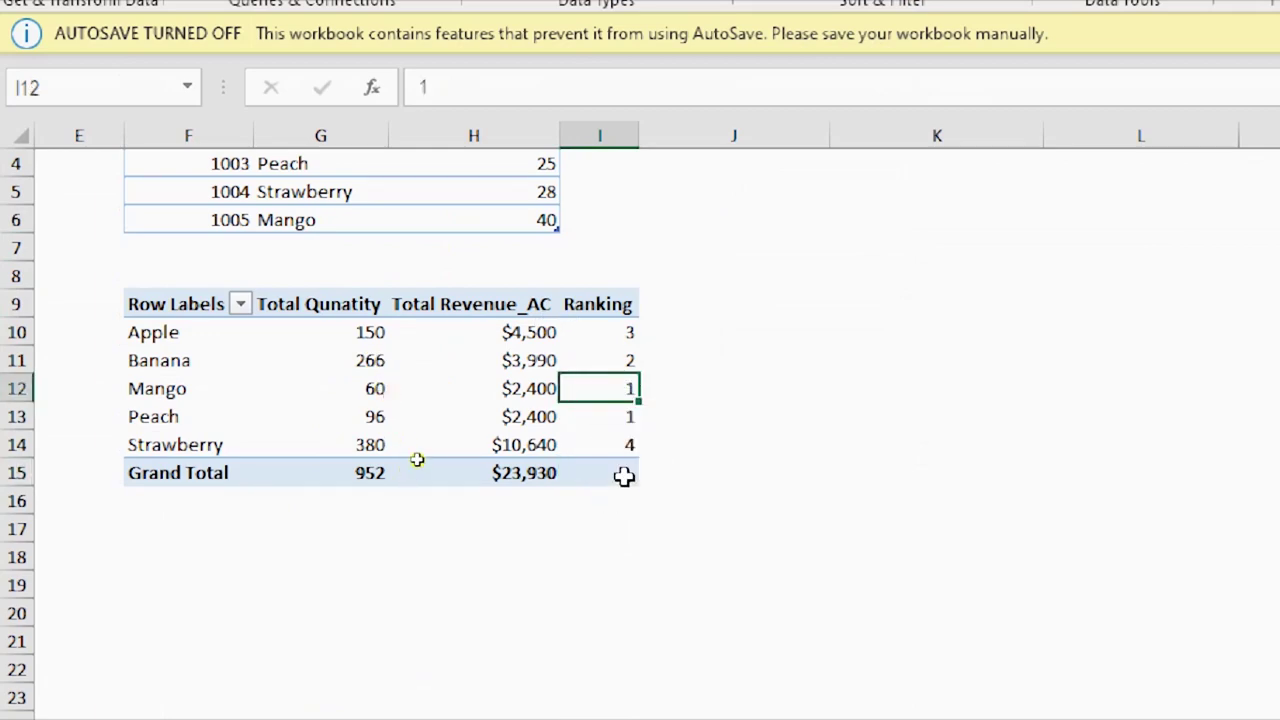
pyautogui.moveTo(621, 473)
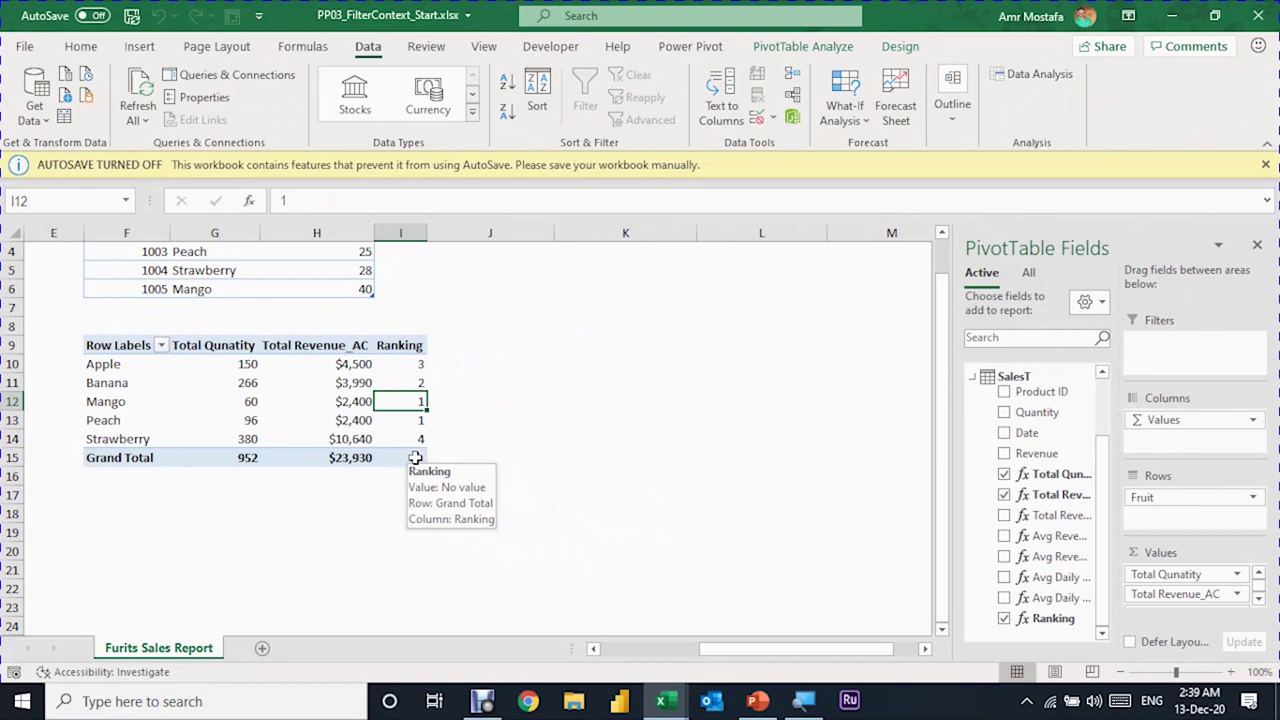
pyautogui.press('alt')
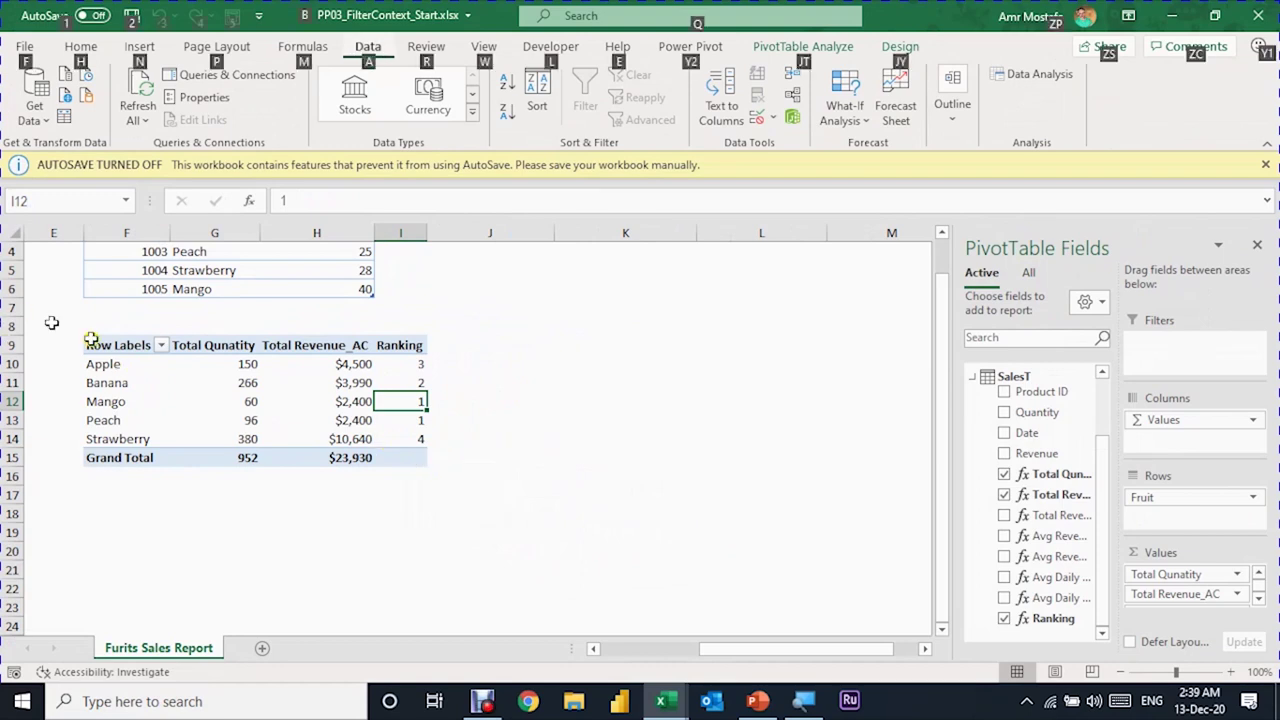
pyautogui.press('alt')
pyautogui.click(273, 406)
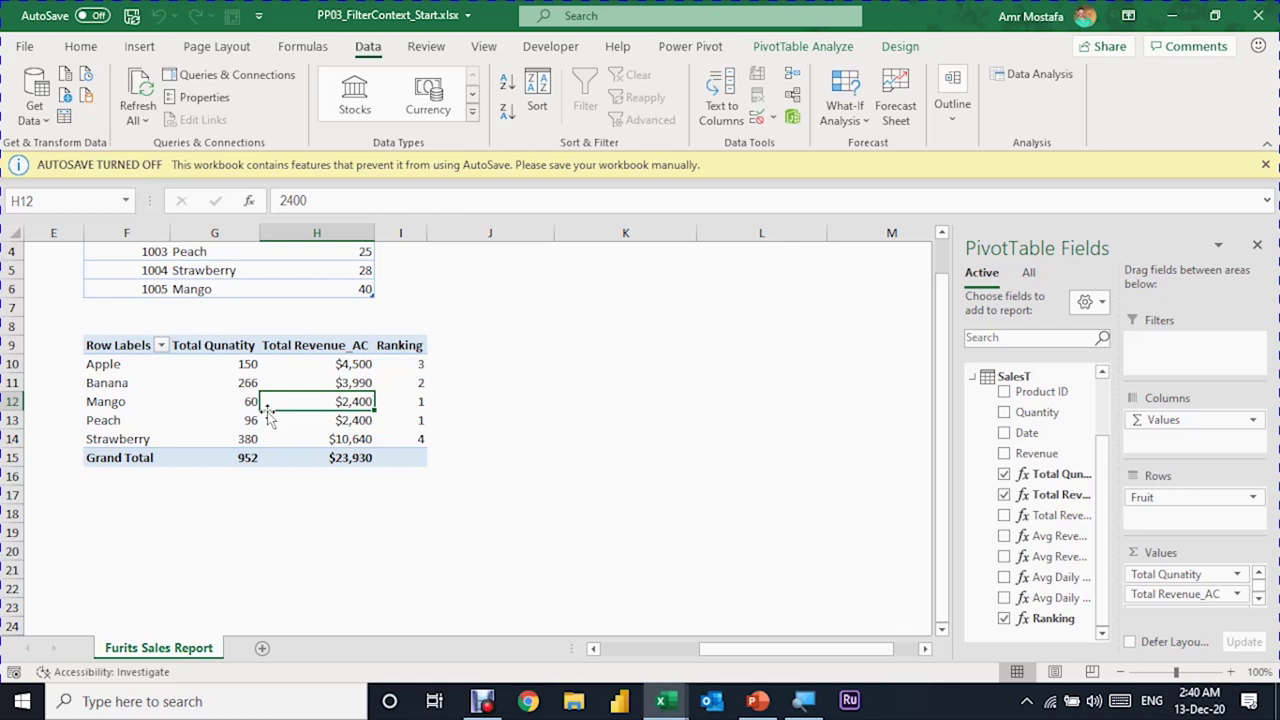
pyautogui.click(417, 456)
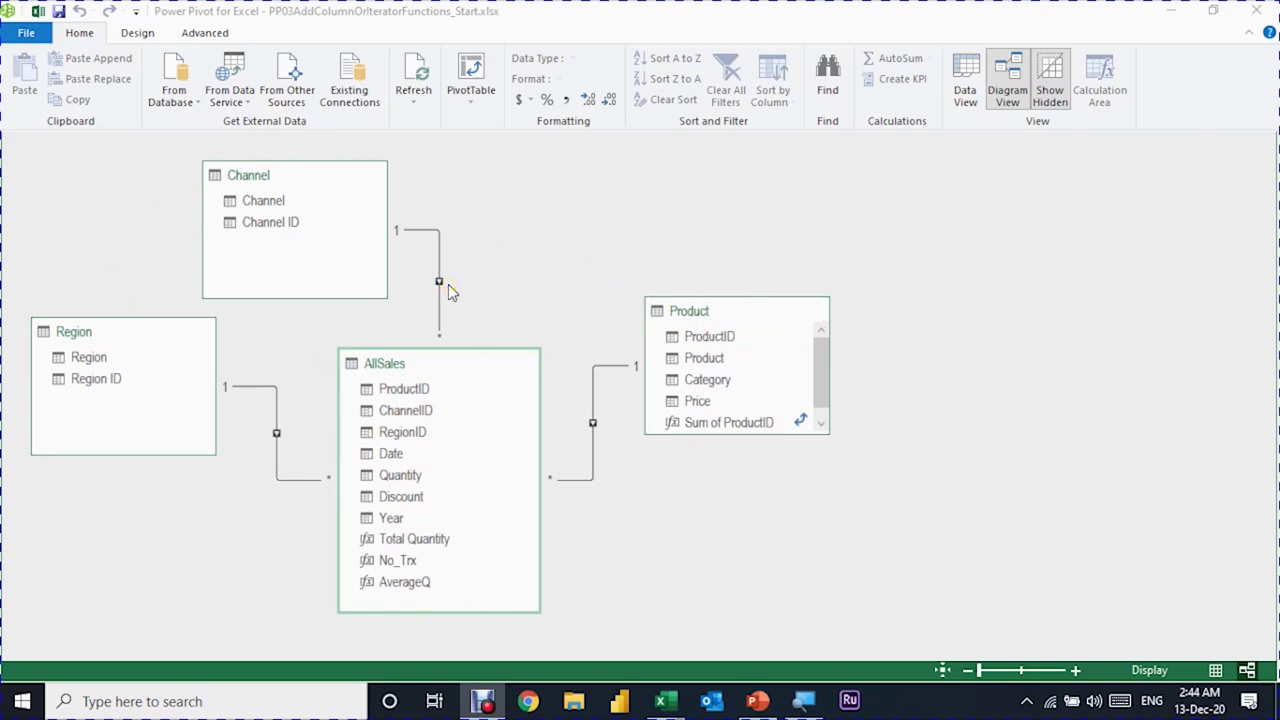
pyautogui.click(590, 398)
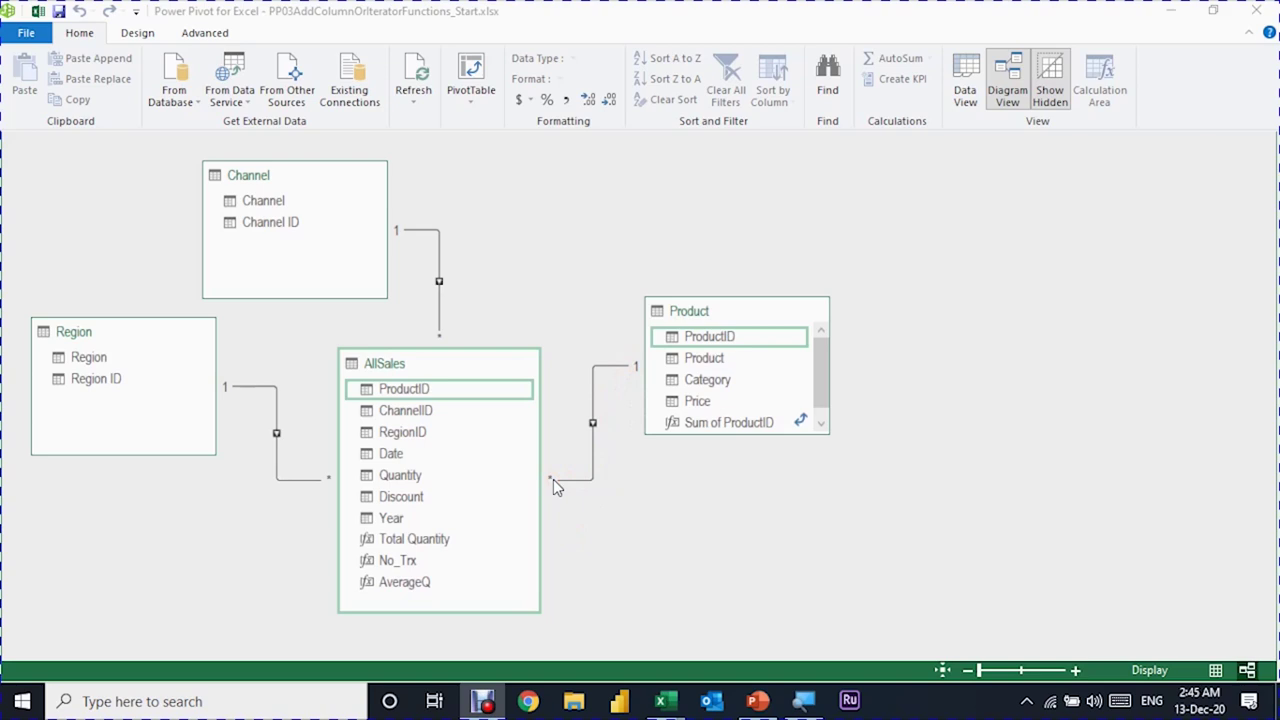
pyautogui.click(433, 237)
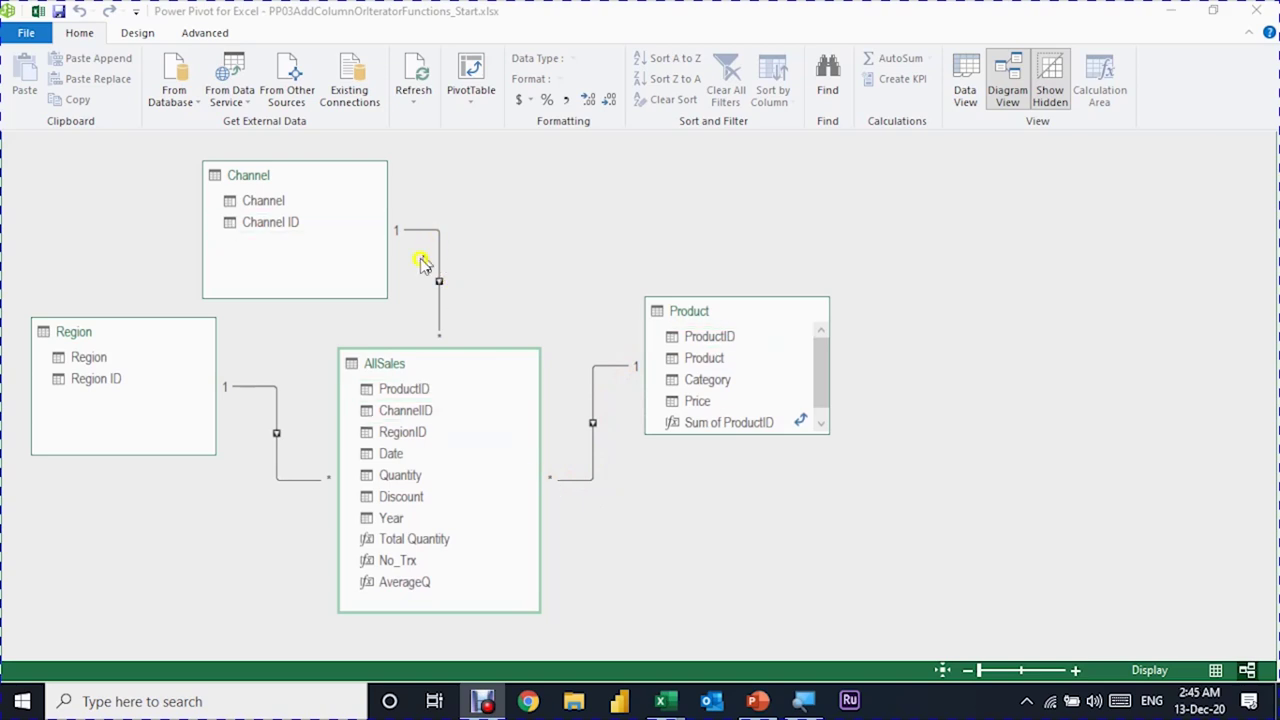
pyautogui.click(274, 425)
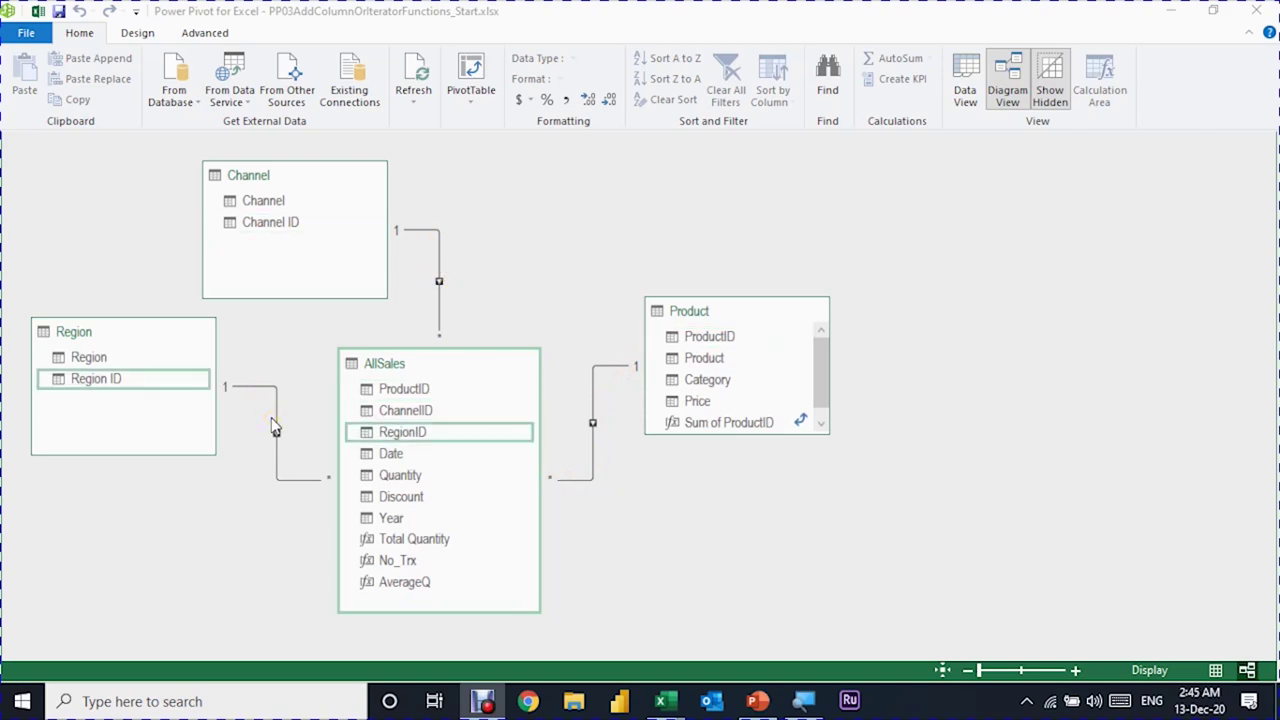
pyautogui.click(966, 90)
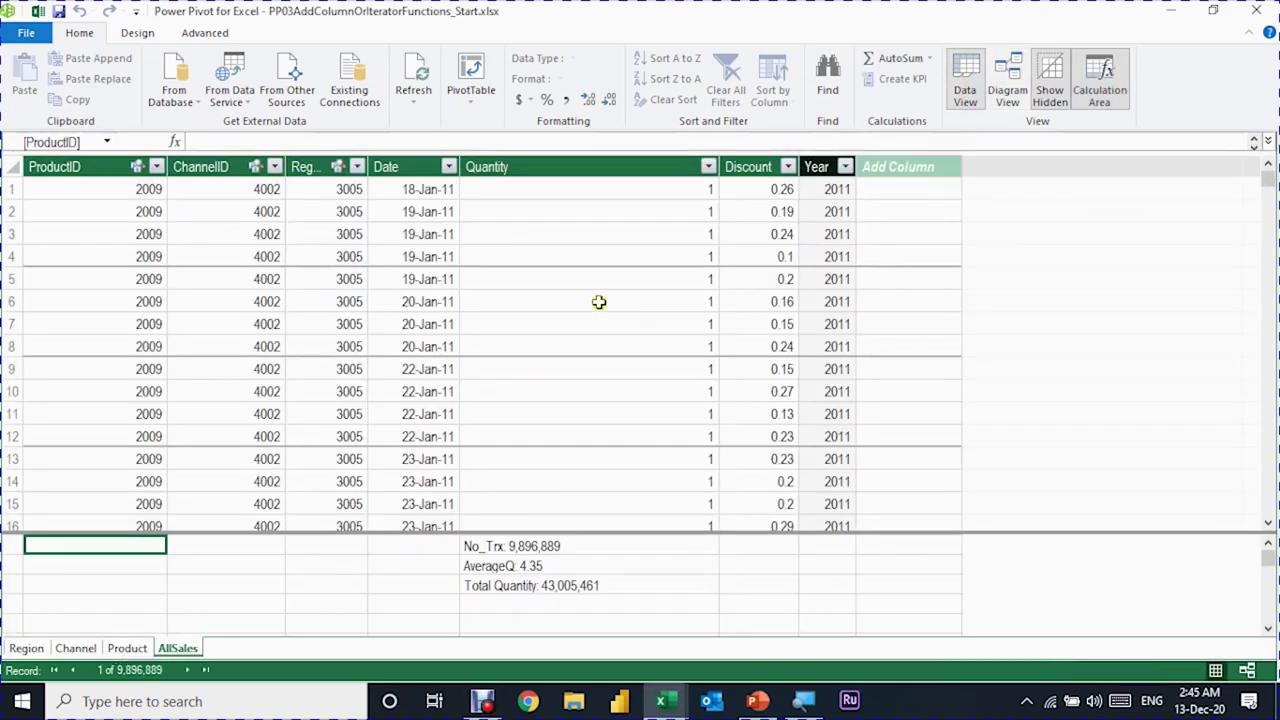
pyautogui.click(527, 546)
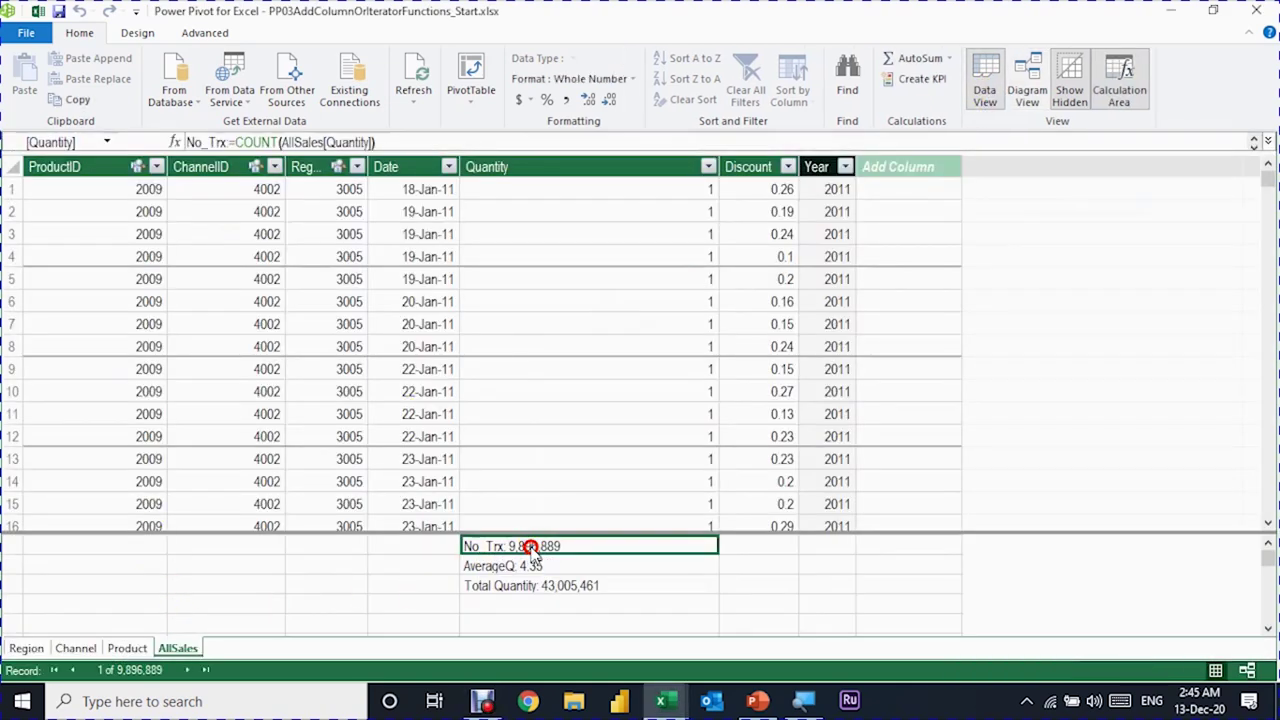
pyautogui.click(536, 566)
pyautogui.click(541, 586)
pyautogui.click(544, 603)
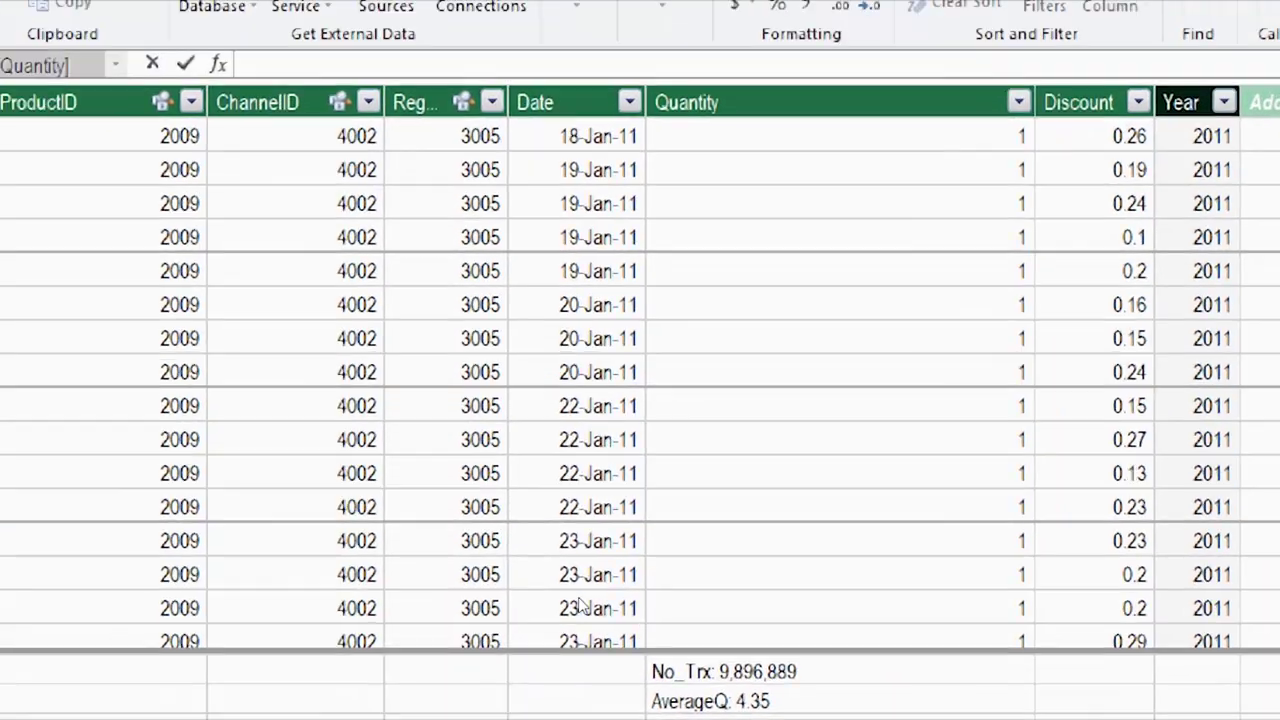
# Begin the Total Revenue measure as SUMX over AllSales using AllSales[Quantity]
pyautogui.write('Total')
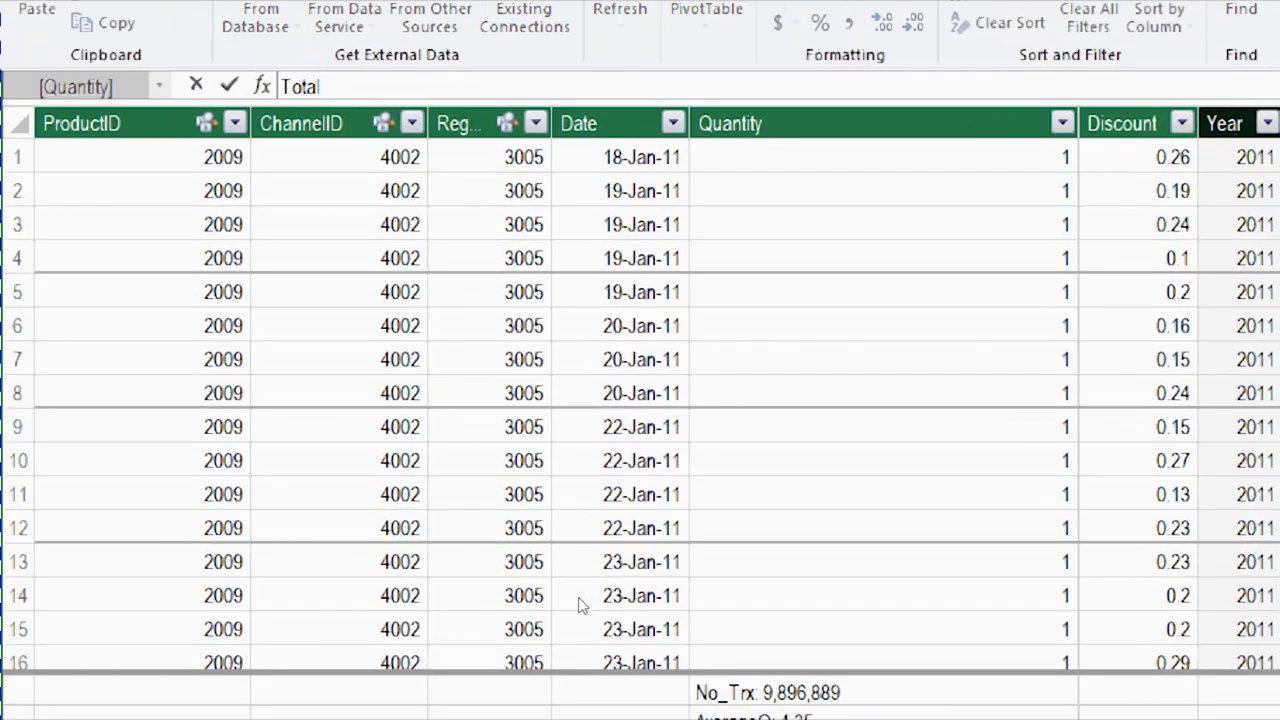
pyautogui.write(' Revenue:=')
pyautogui.write('Sum')
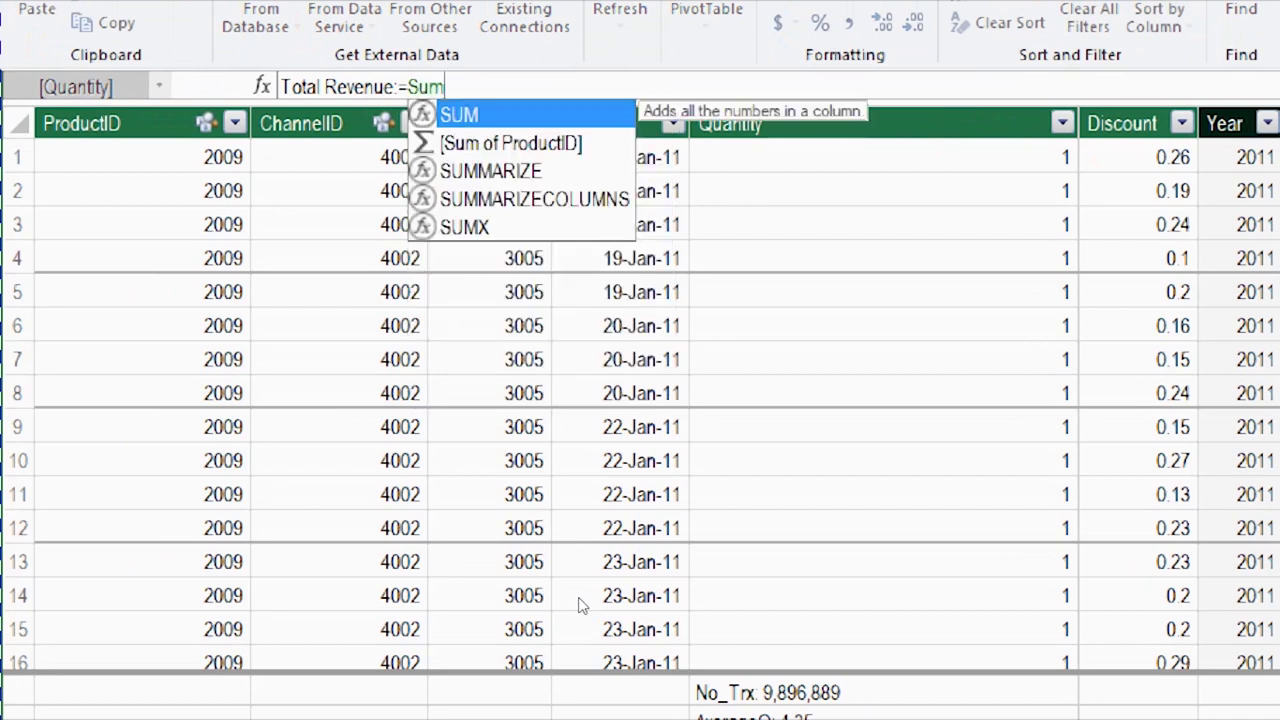
pyautogui.press('Down')
pyautogui.press('Down')
pyautogui.press('Down')
pyautogui.press('Down')
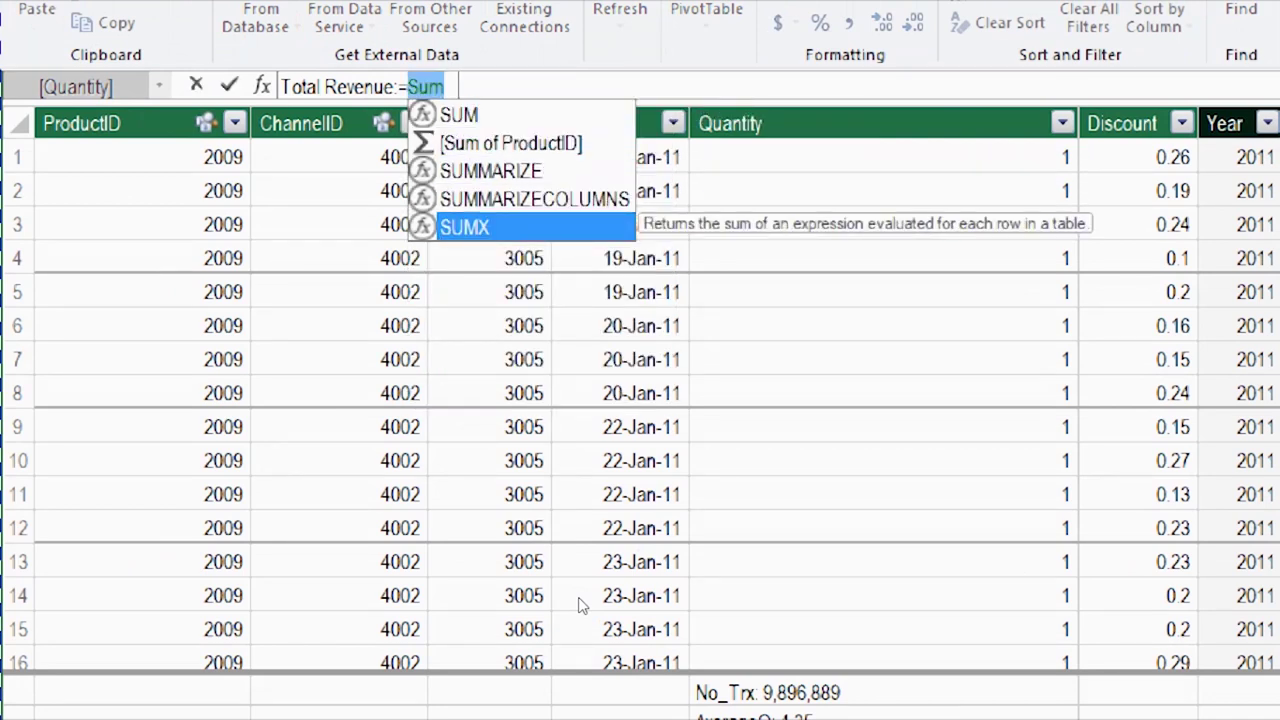
pyautogui.press('Tab')
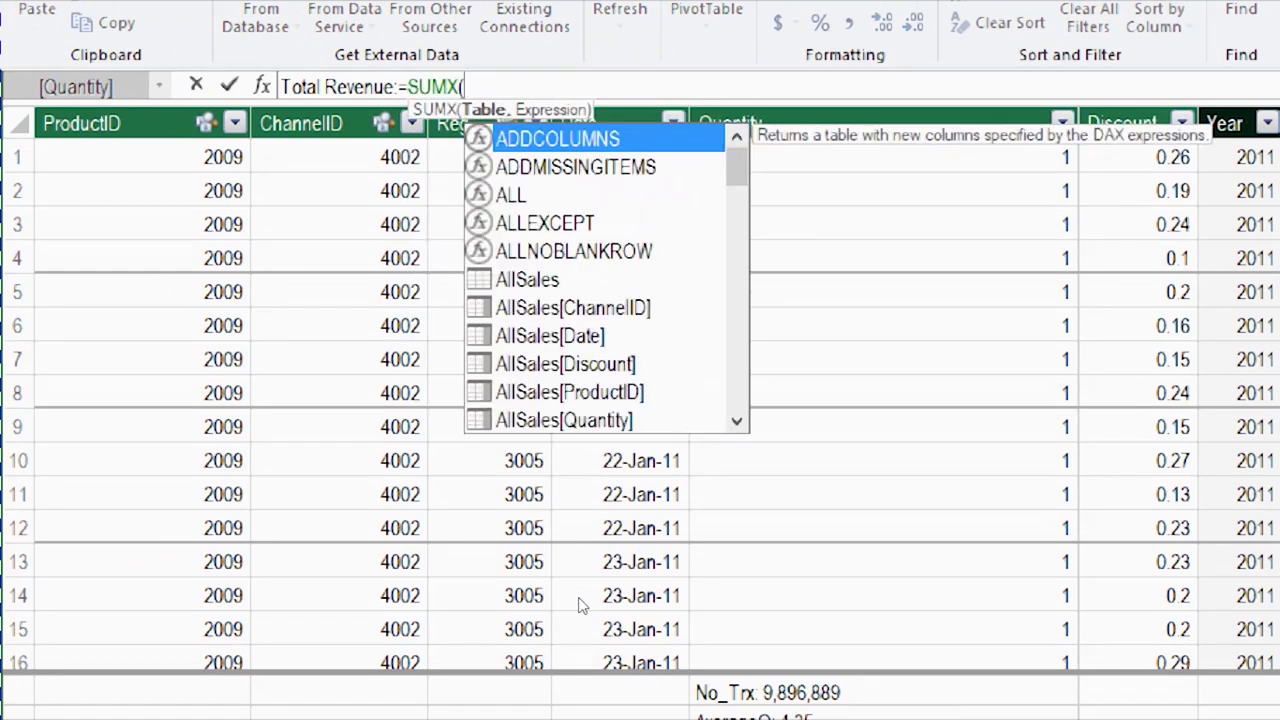
pyautogui.write('All')
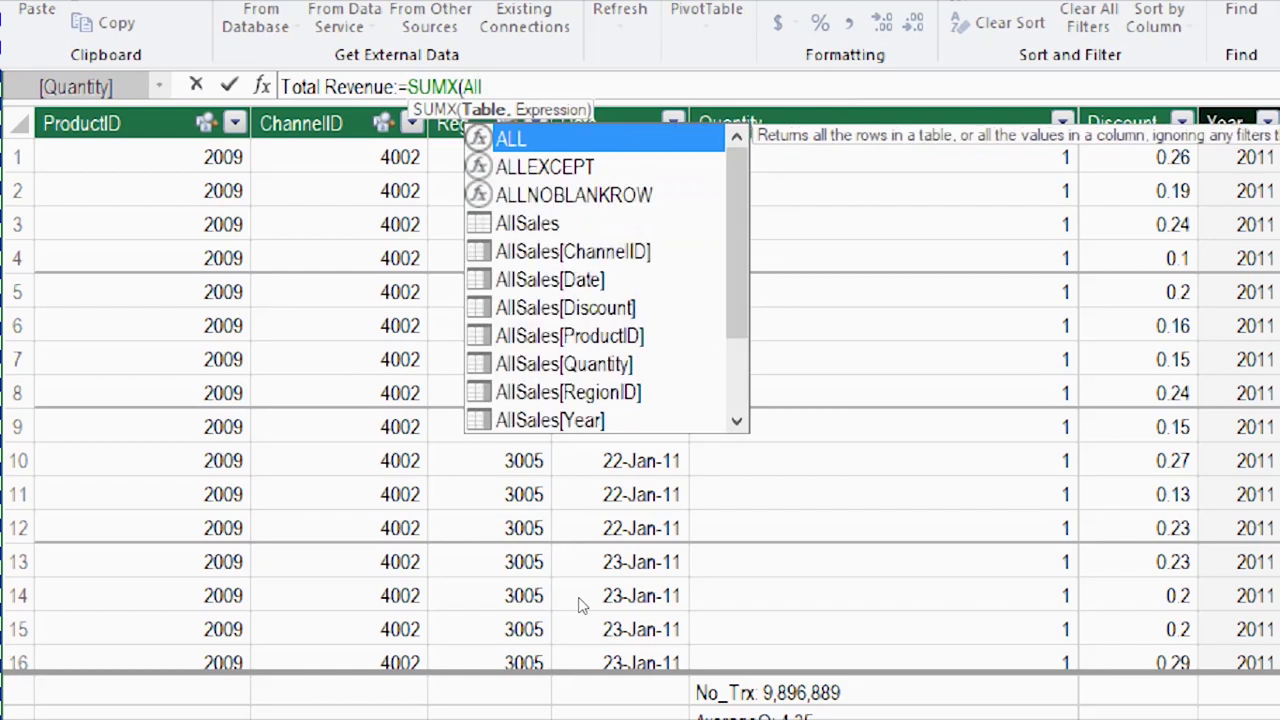
pyautogui.press('Down')
pyautogui.press('Down')
pyautogui.press('Down')
pyautogui.press('Tab')
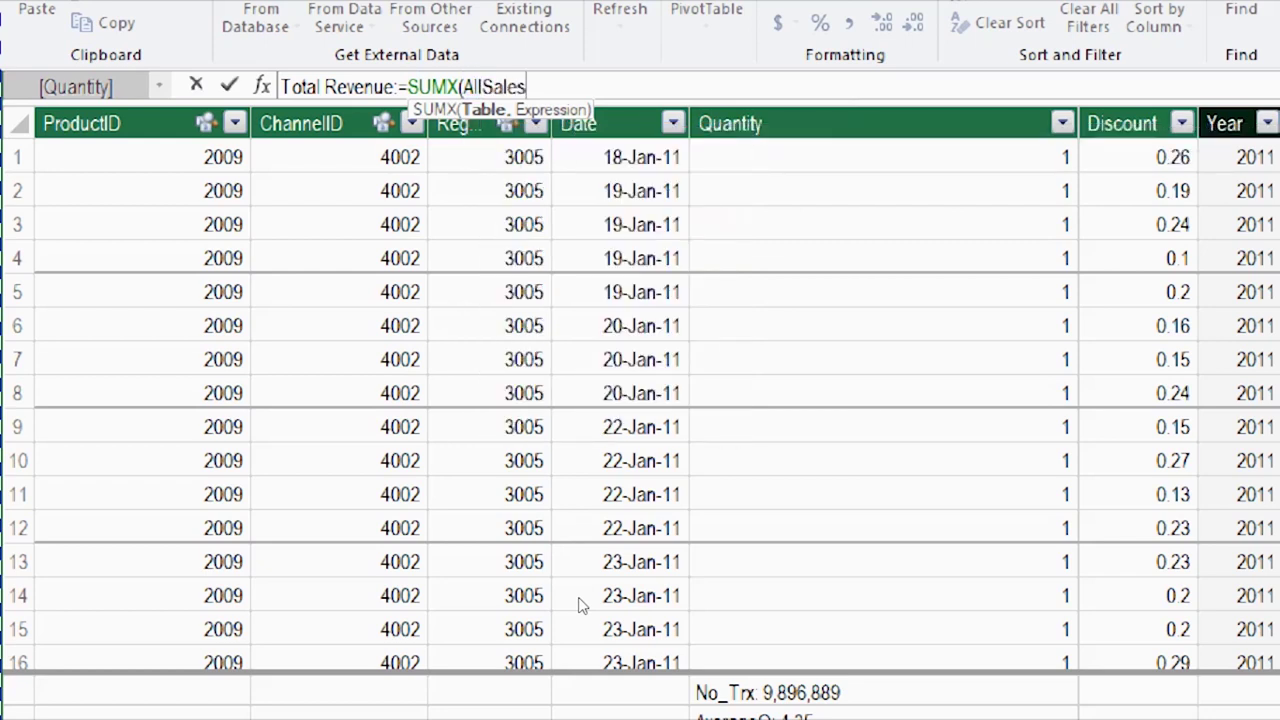
pyautogui.write(',')
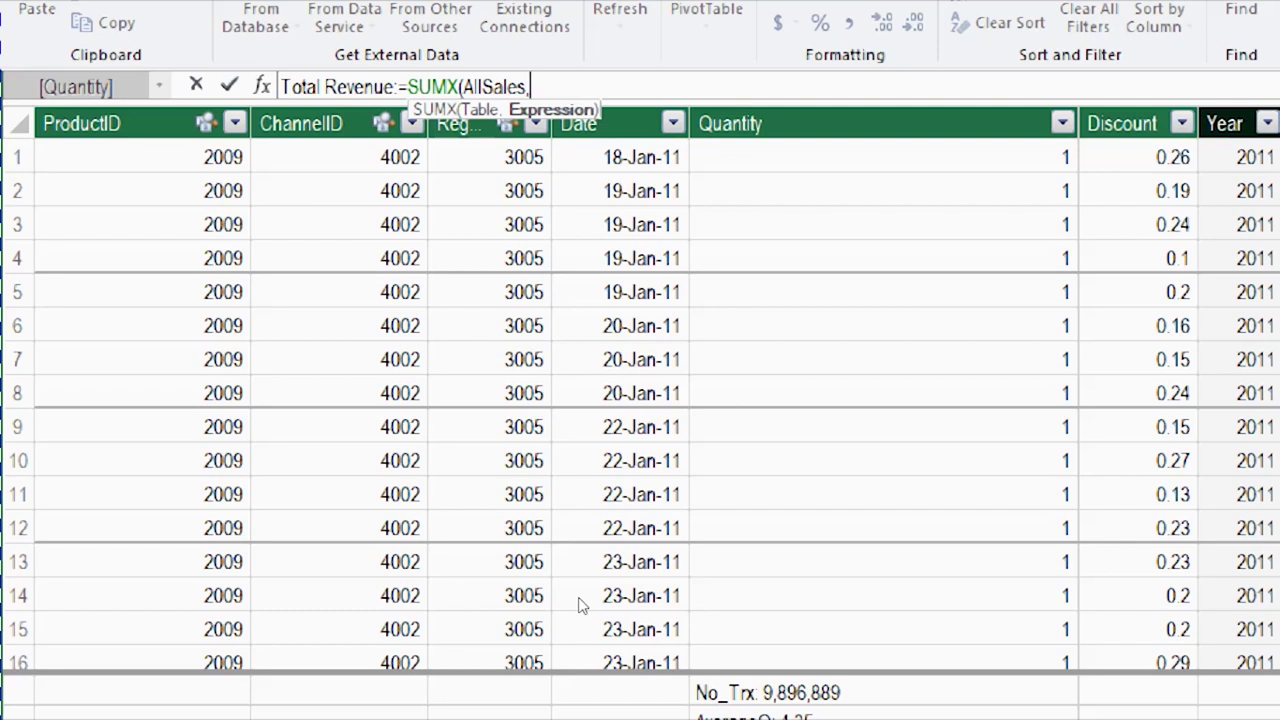
pyautogui.write('Q')
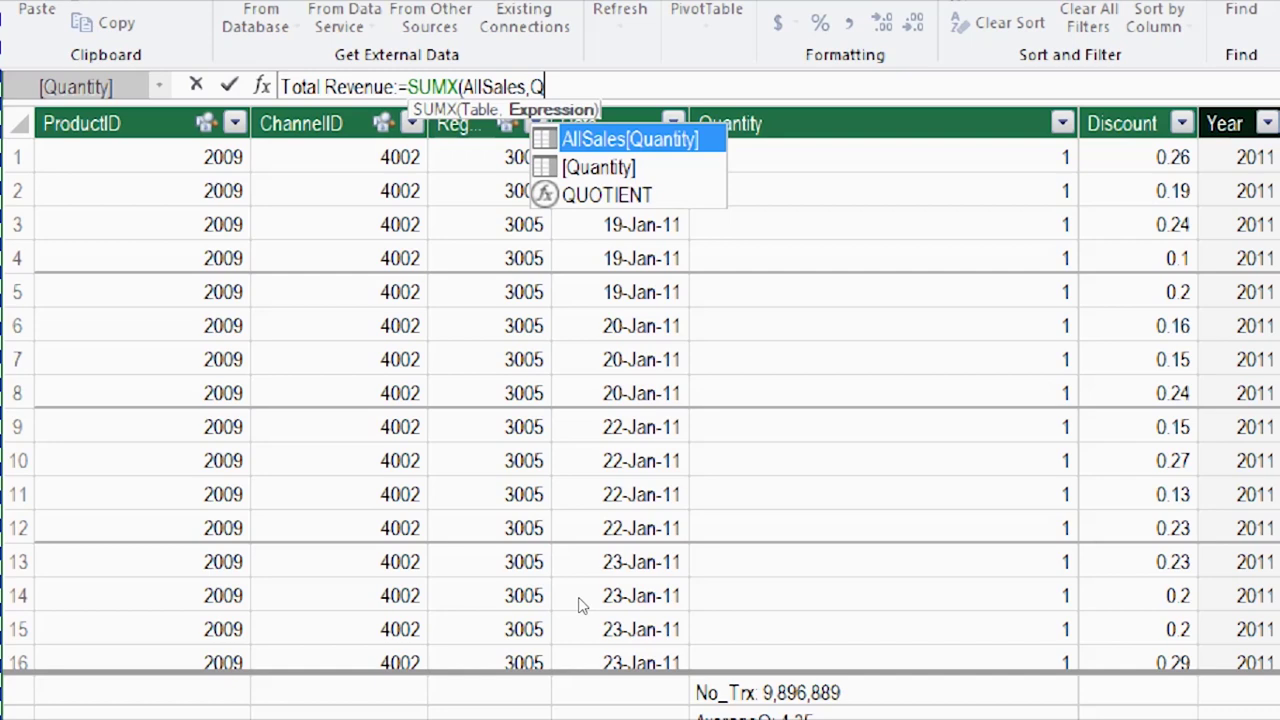
pyautogui.press('Tab')
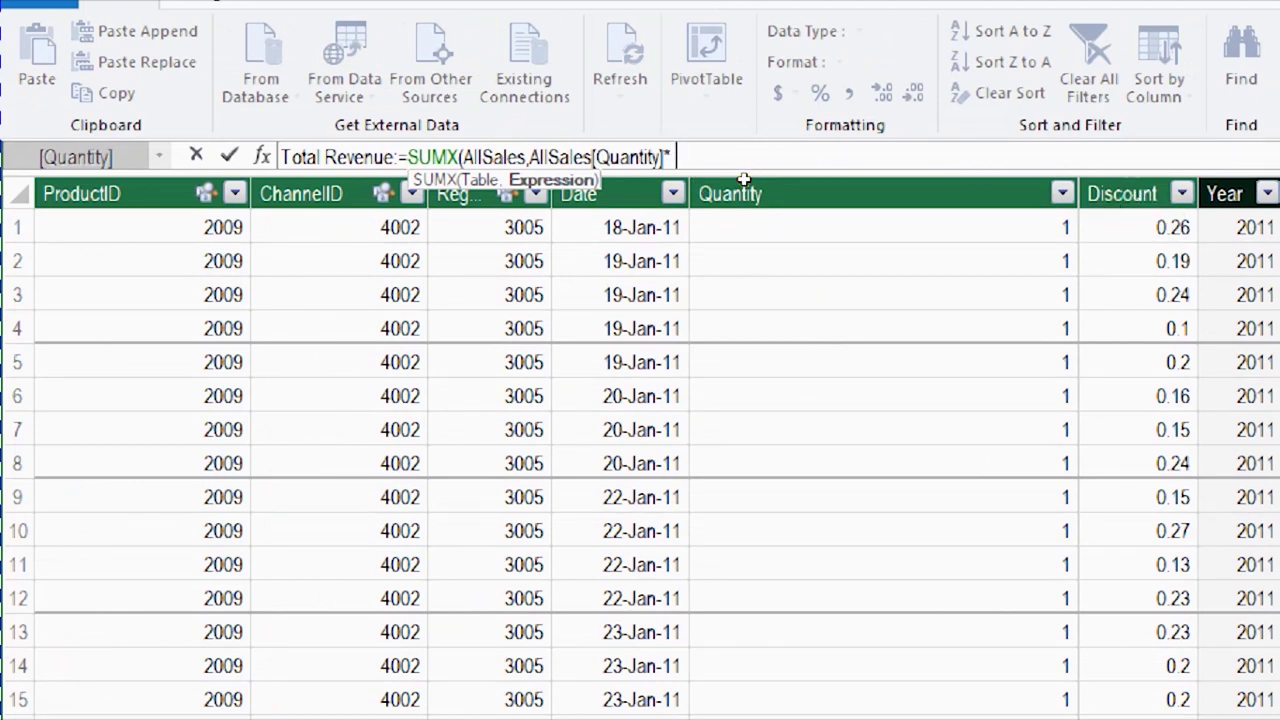
# Multiply by (1-AllSales[Discount]) and RELATED('Product'[Price]) to complete Total Revenue
pyautogui.write('(1-d')
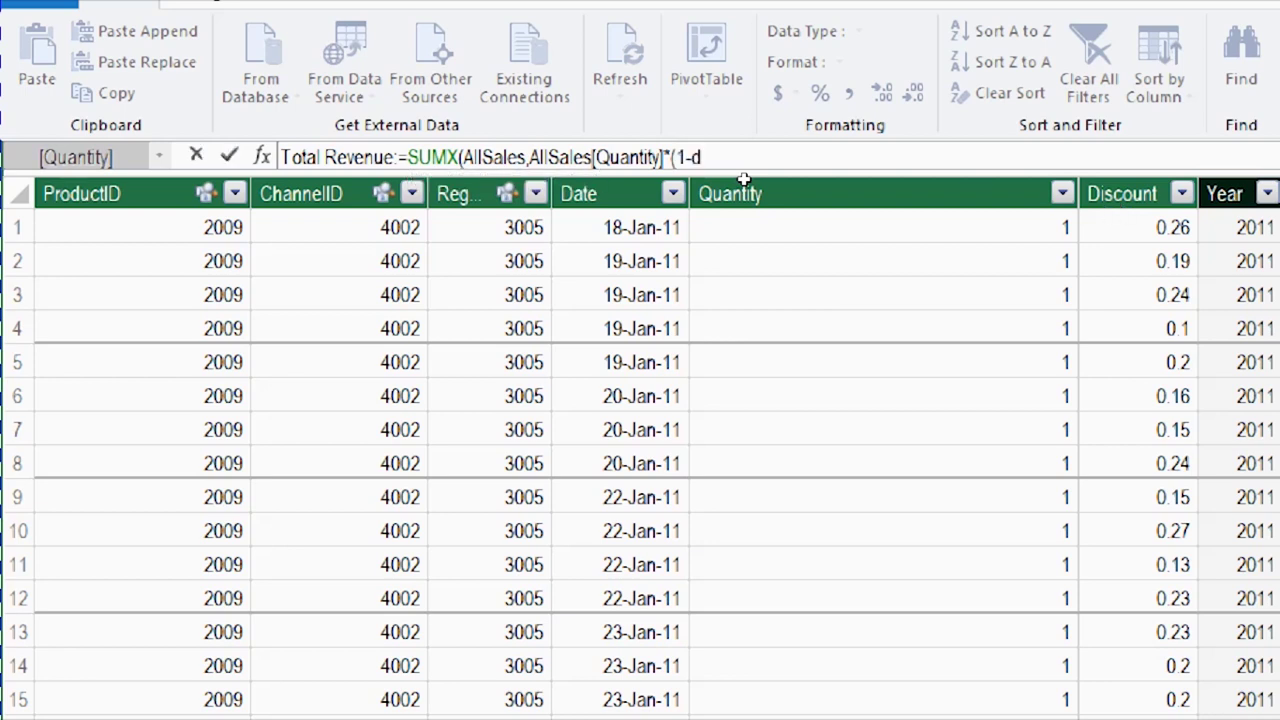
pyautogui.write('i')
pyautogui.press('Tab')
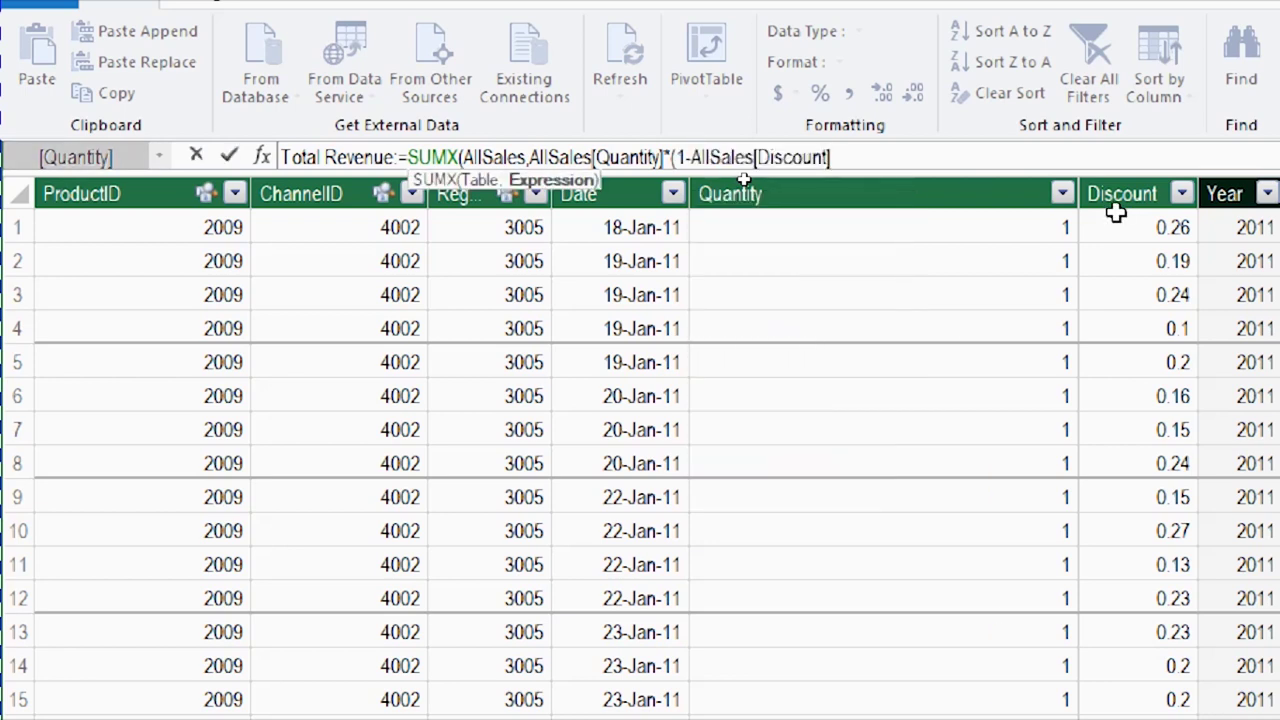
pyautogui.write(')')
pyautogui.write('*')
pyautogui.write('rela')
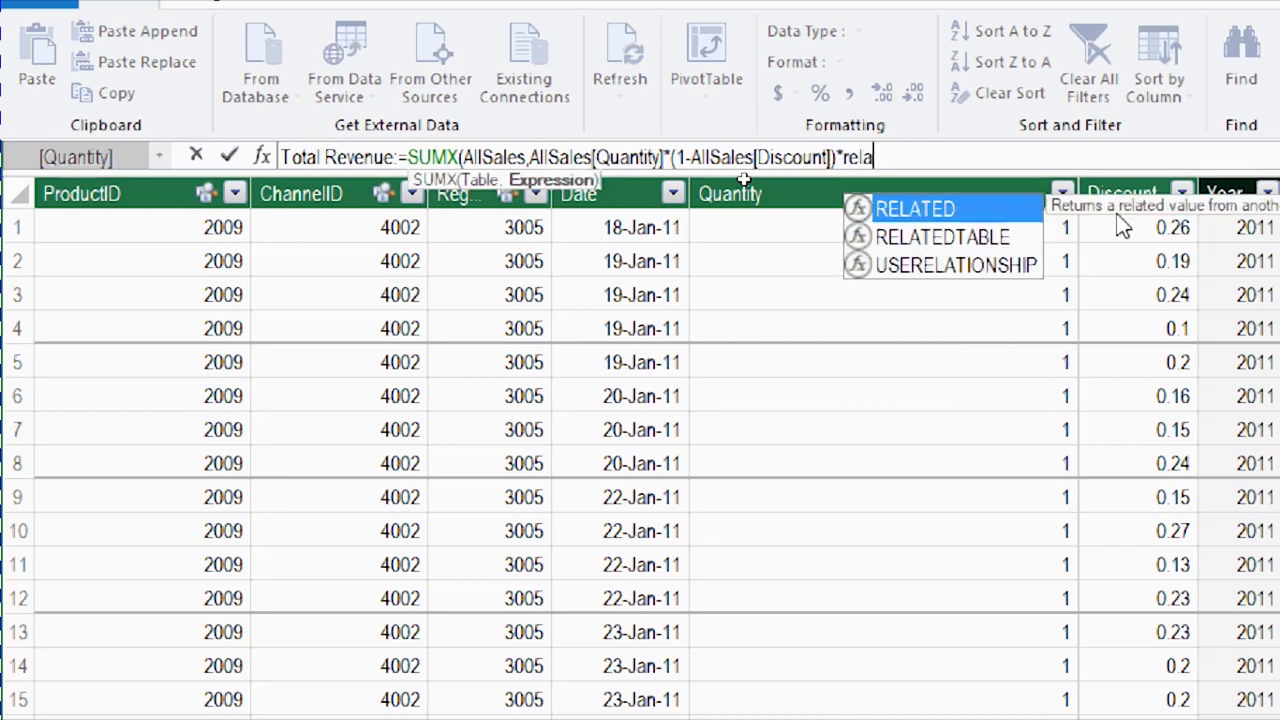
pyautogui.press('Tab')
pyautogui.write('p')
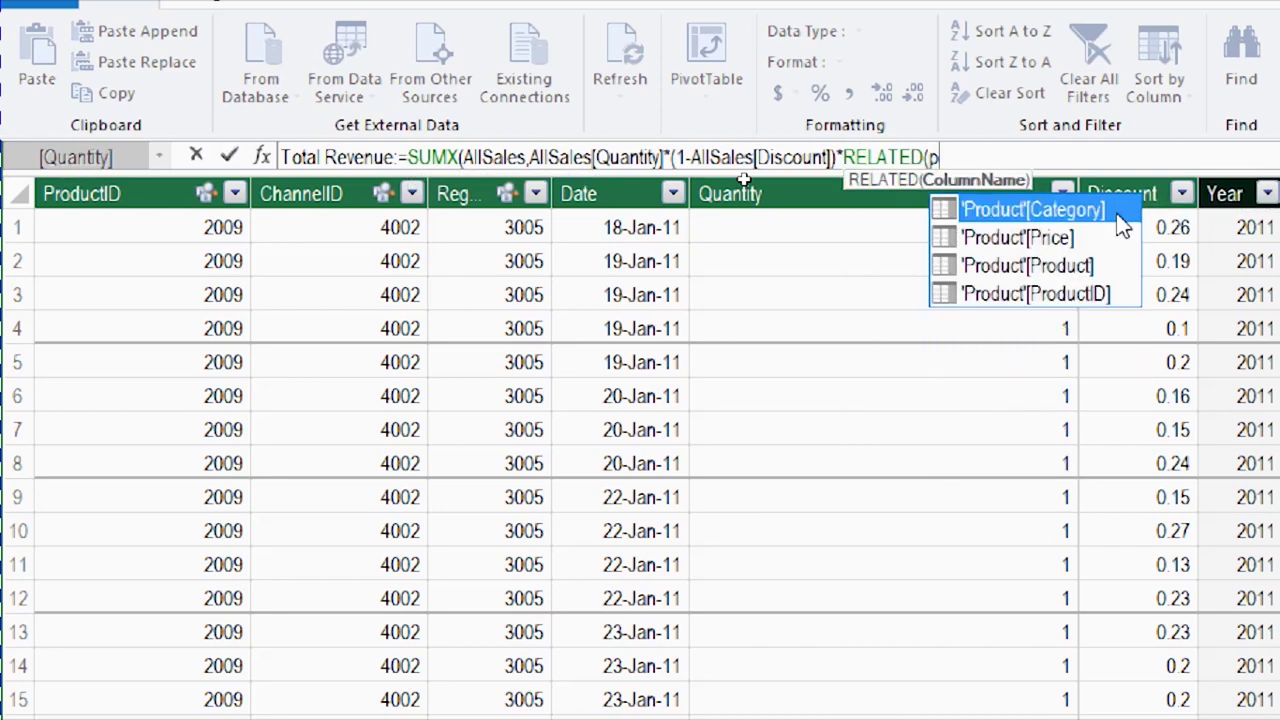
pyautogui.press('Down')
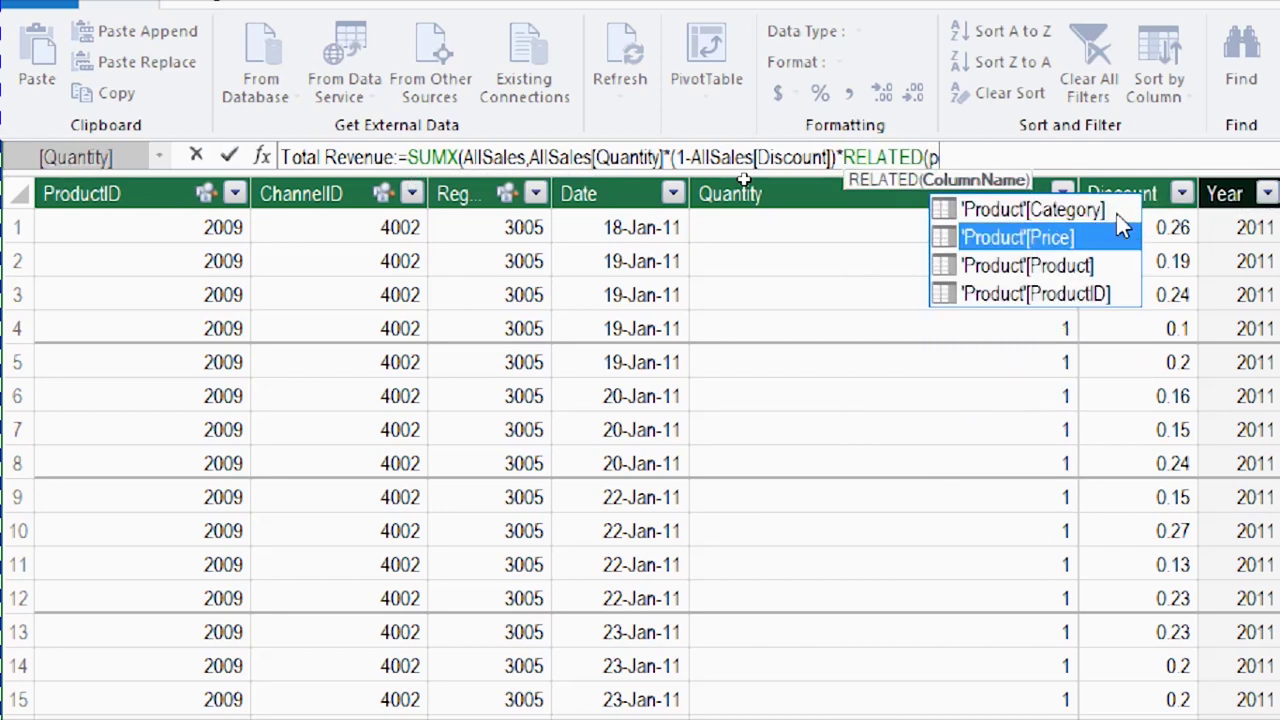
pyautogui.press('Tab')
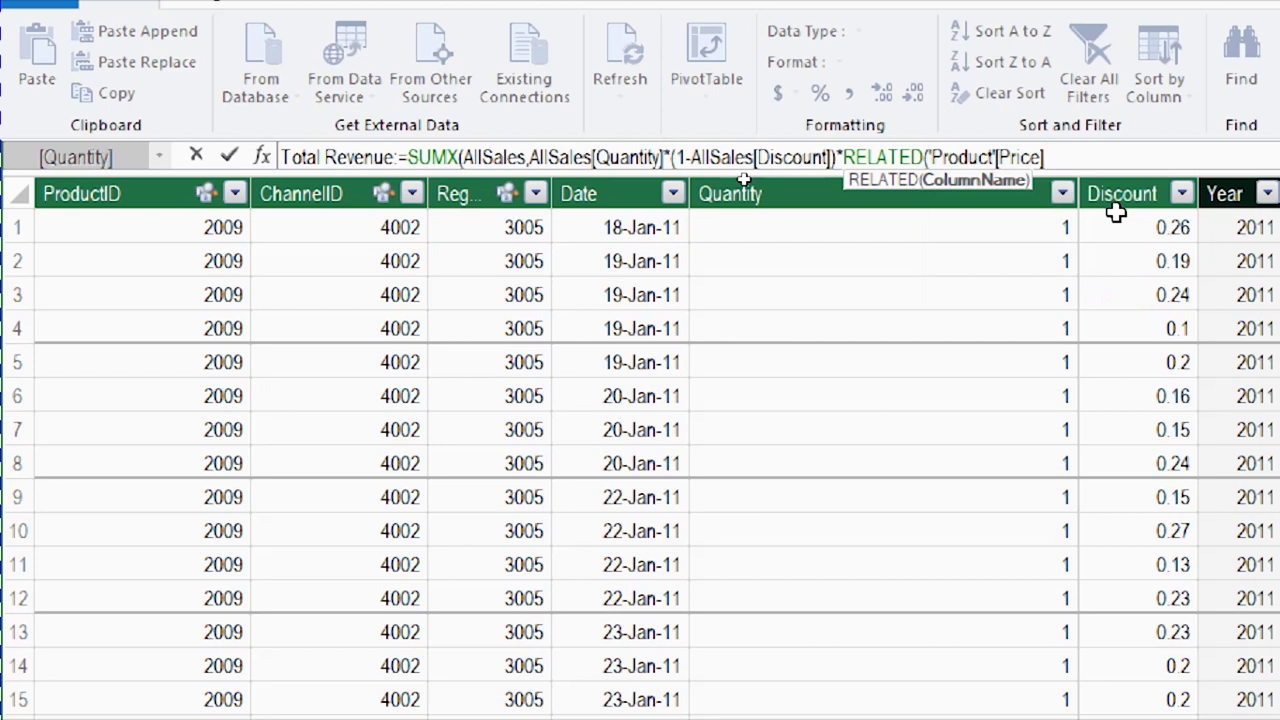
pyautogui.write('))')
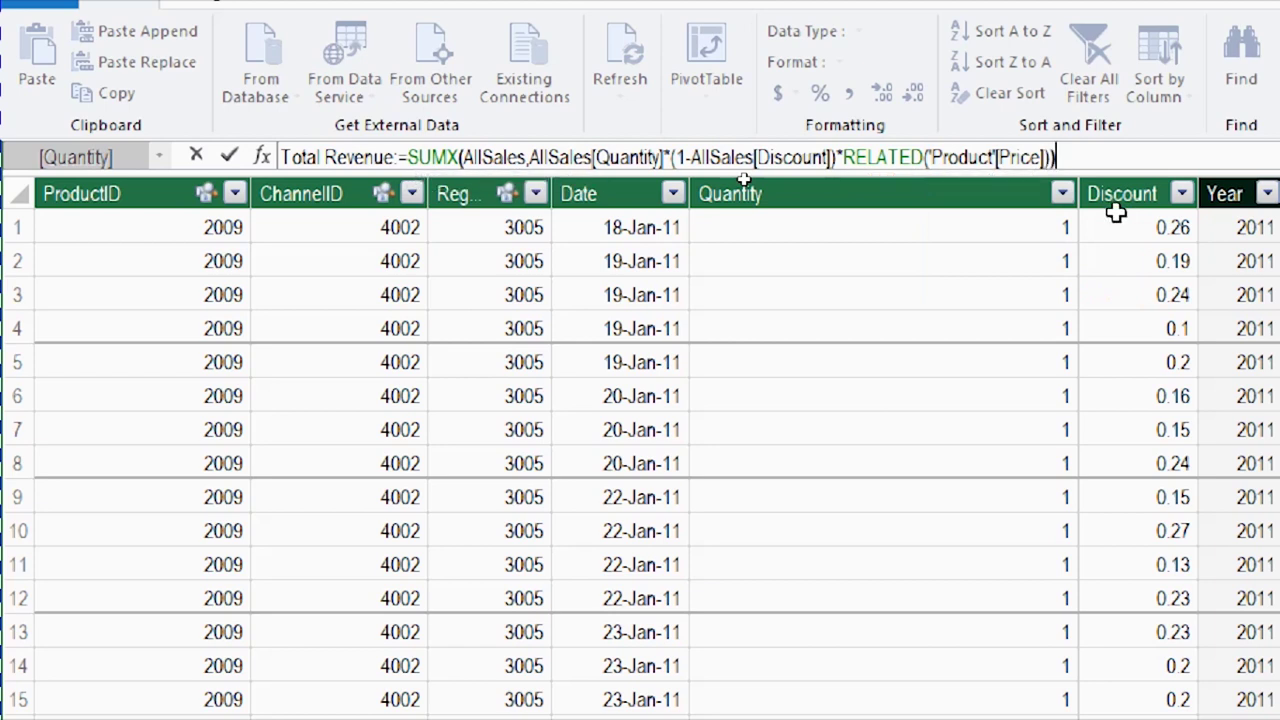
pyautogui.press('Return')
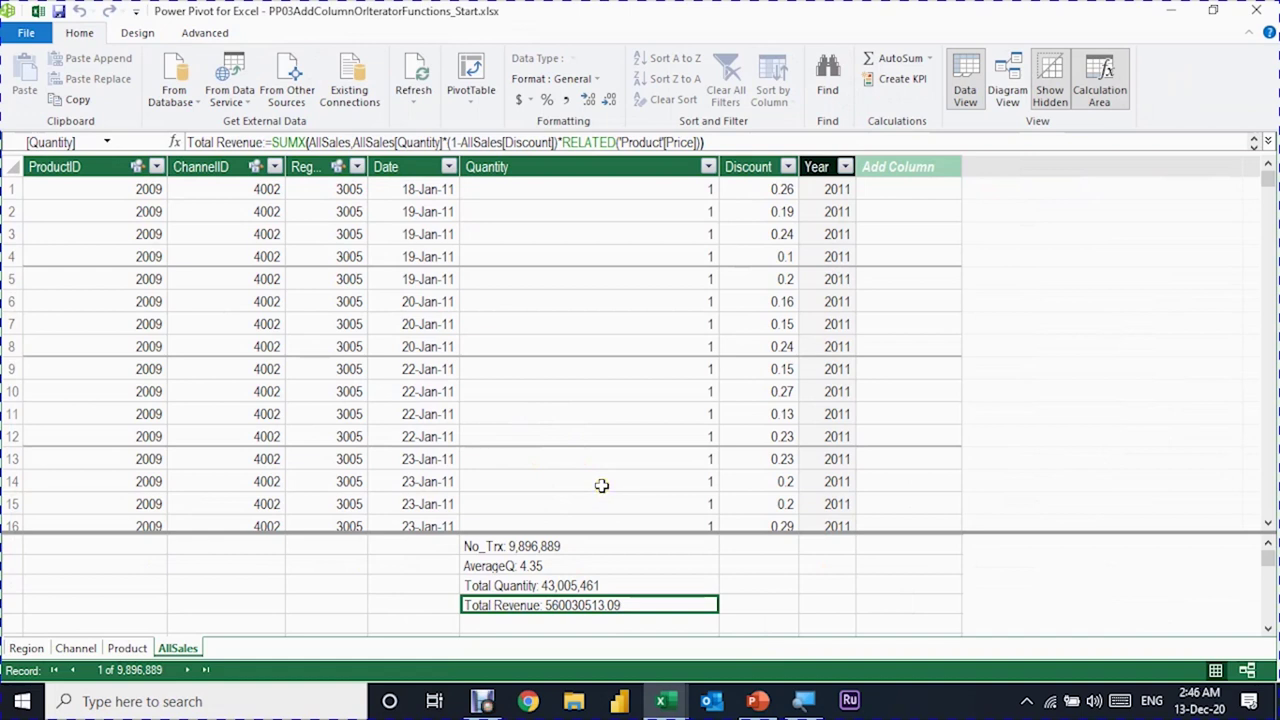
# Format Total Revenue as currency with no decimals ($560,030,513) and start a PivotTable
pyautogui.click(529, 99)
pyautogui.click(546, 120)
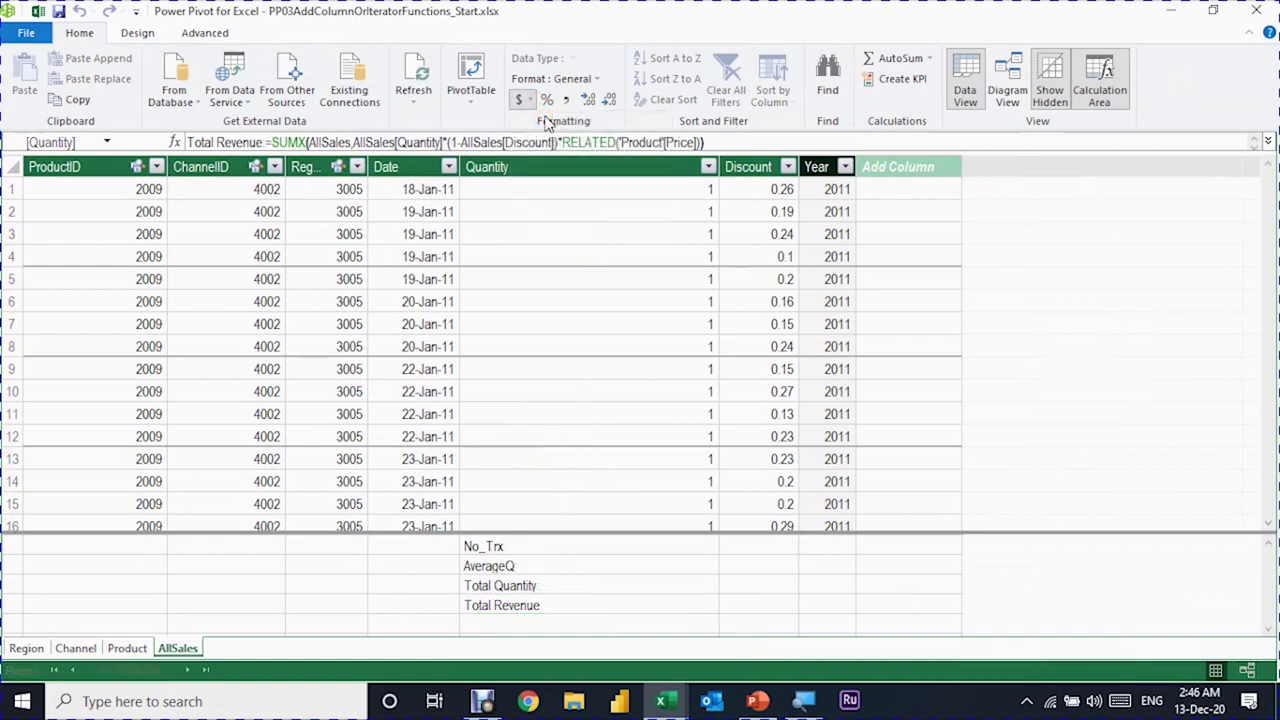
pyautogui.click(606, 99)
pyautogui.click(606, 99)
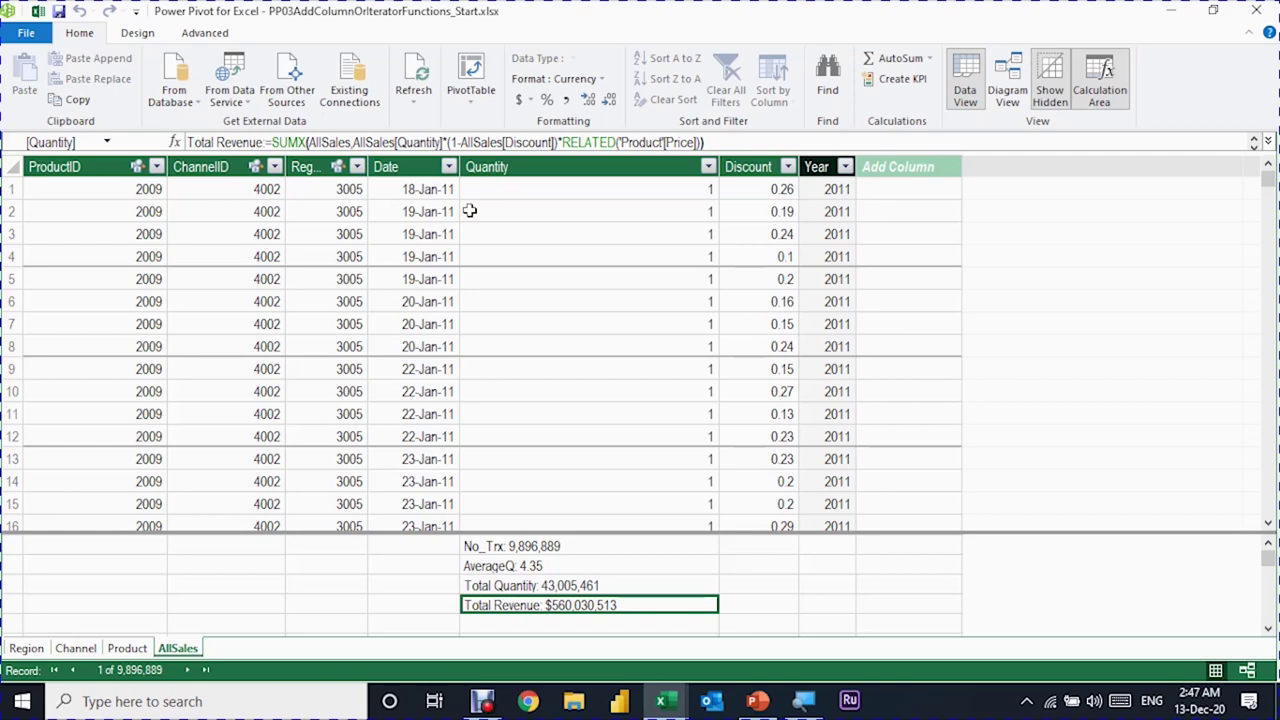
pyautogui.click(475, 68)
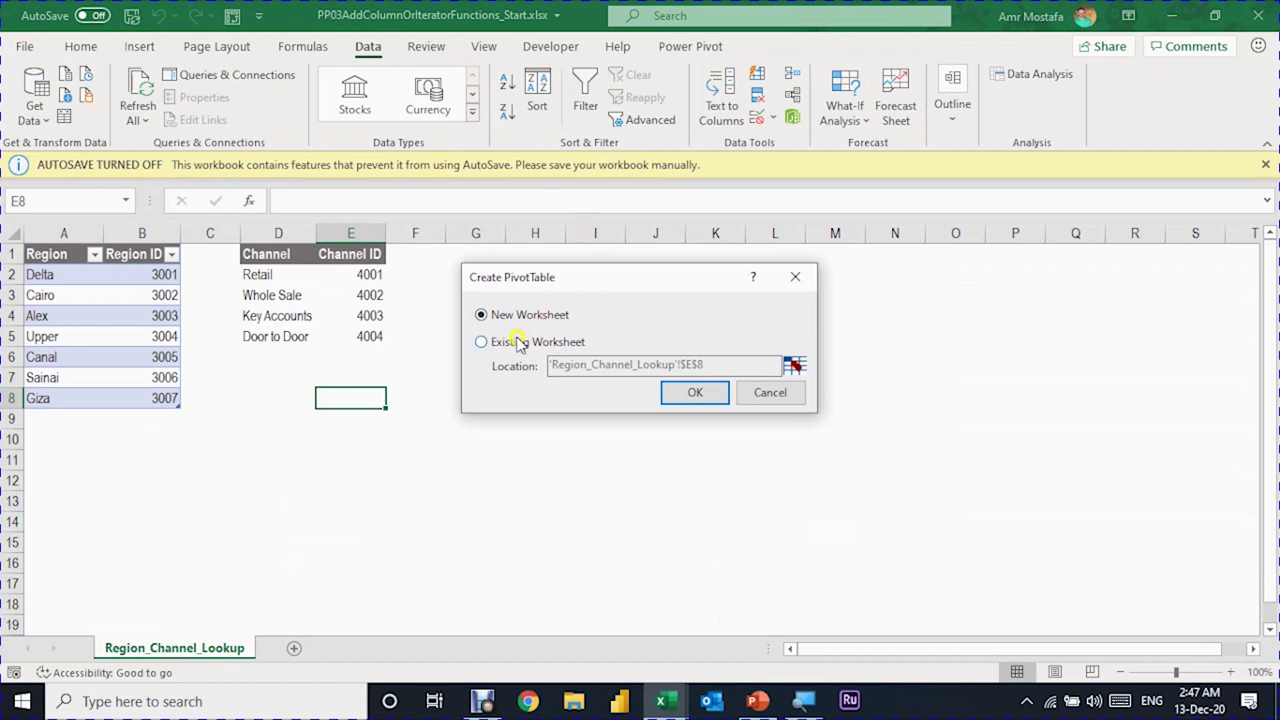
# Create the empty PivotTable on a new worksheet and begin renaming it in the Name box
pyautogui.click(668, 392)
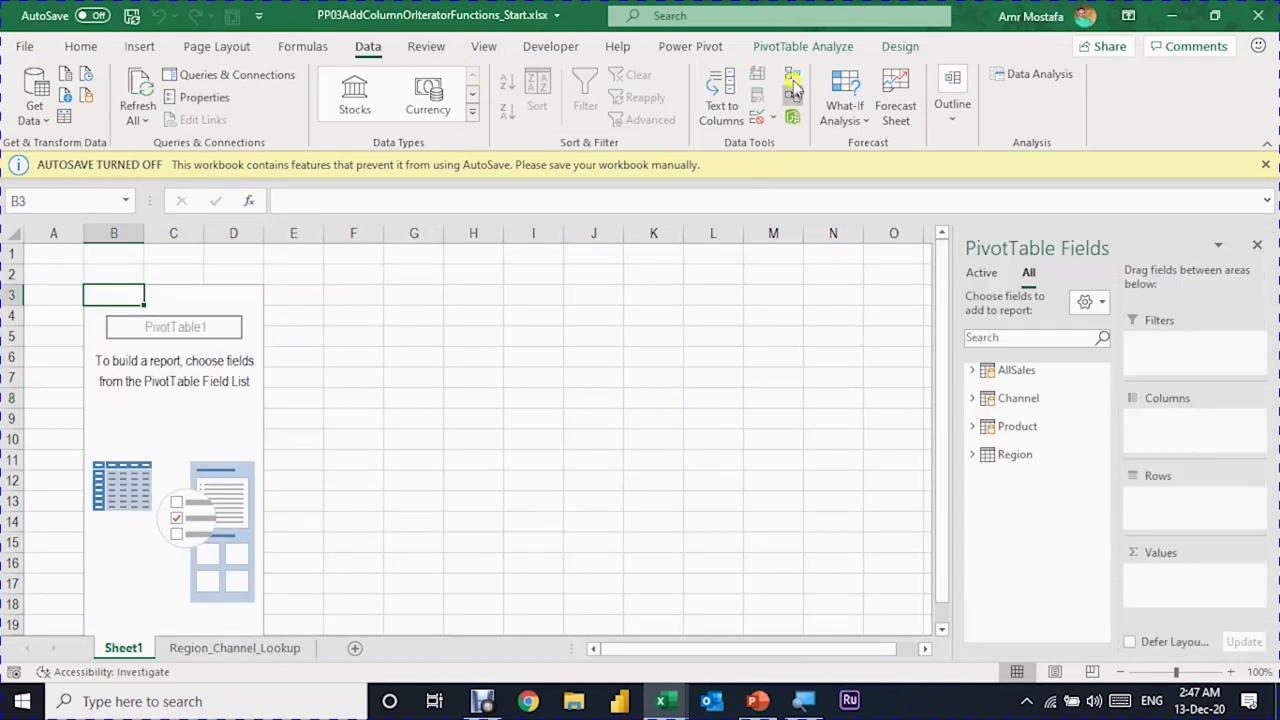
pyautogui.click(803, 46)
pyautogui.click(78, 103)
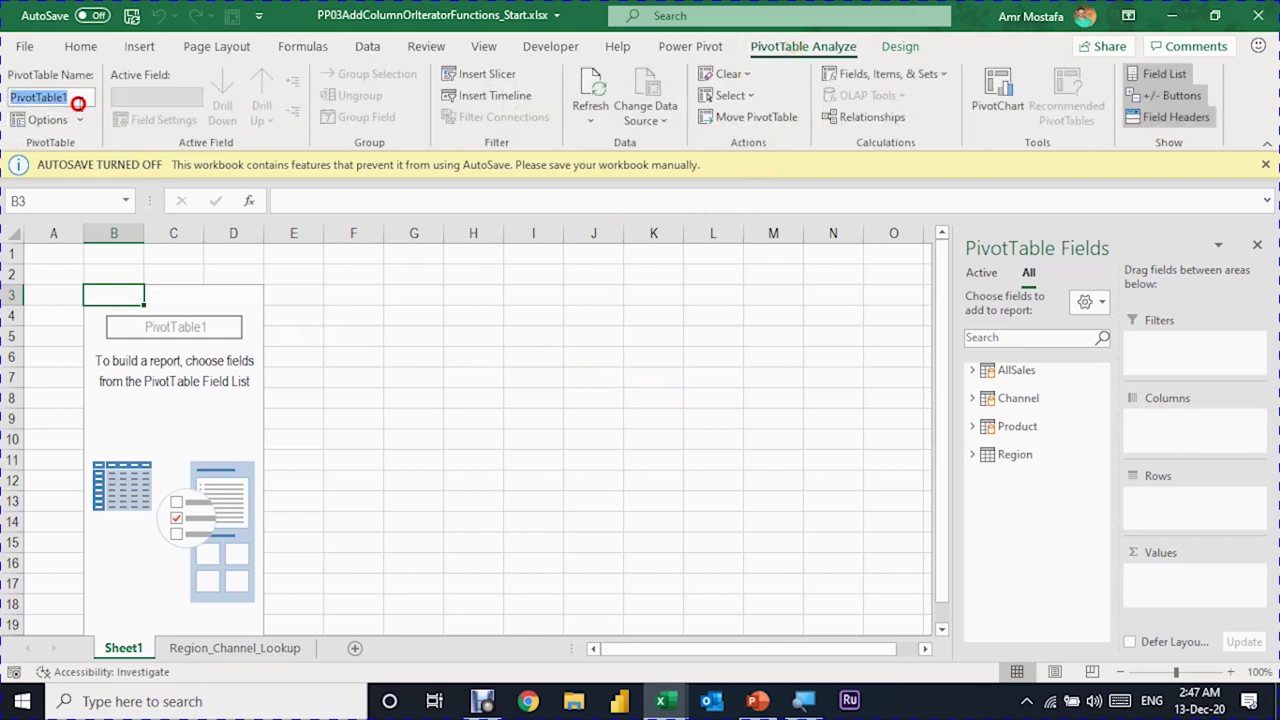
pyautogui.write('Report')
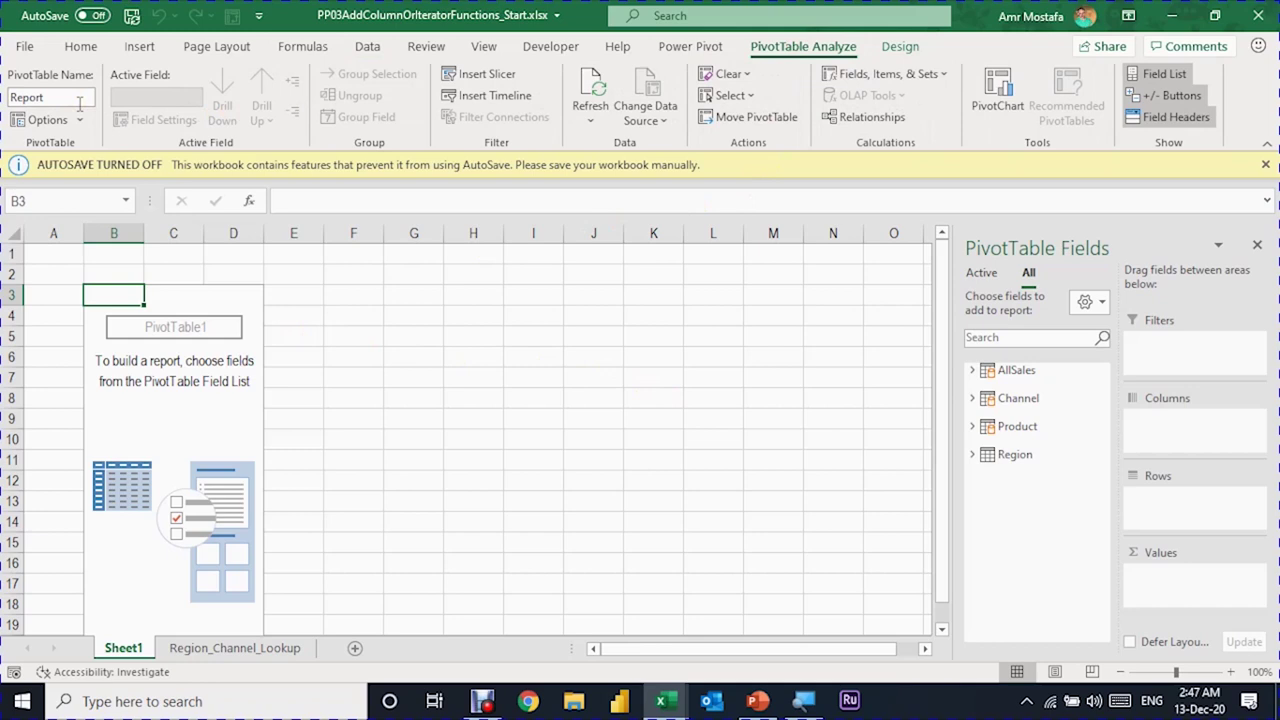
# Name the PivotTable Report and add Total Quantity and Total Revenue from AllSales
pyautogui.press('Return')
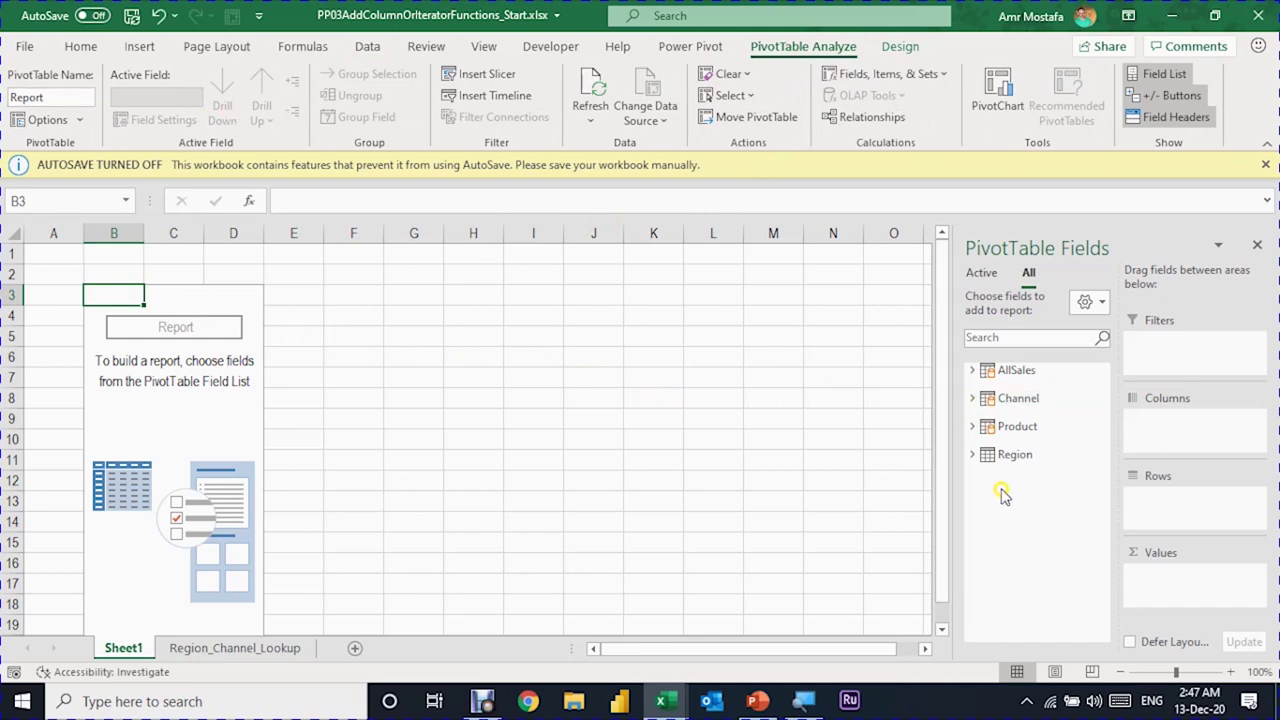
pyautogui.click(975, 371)
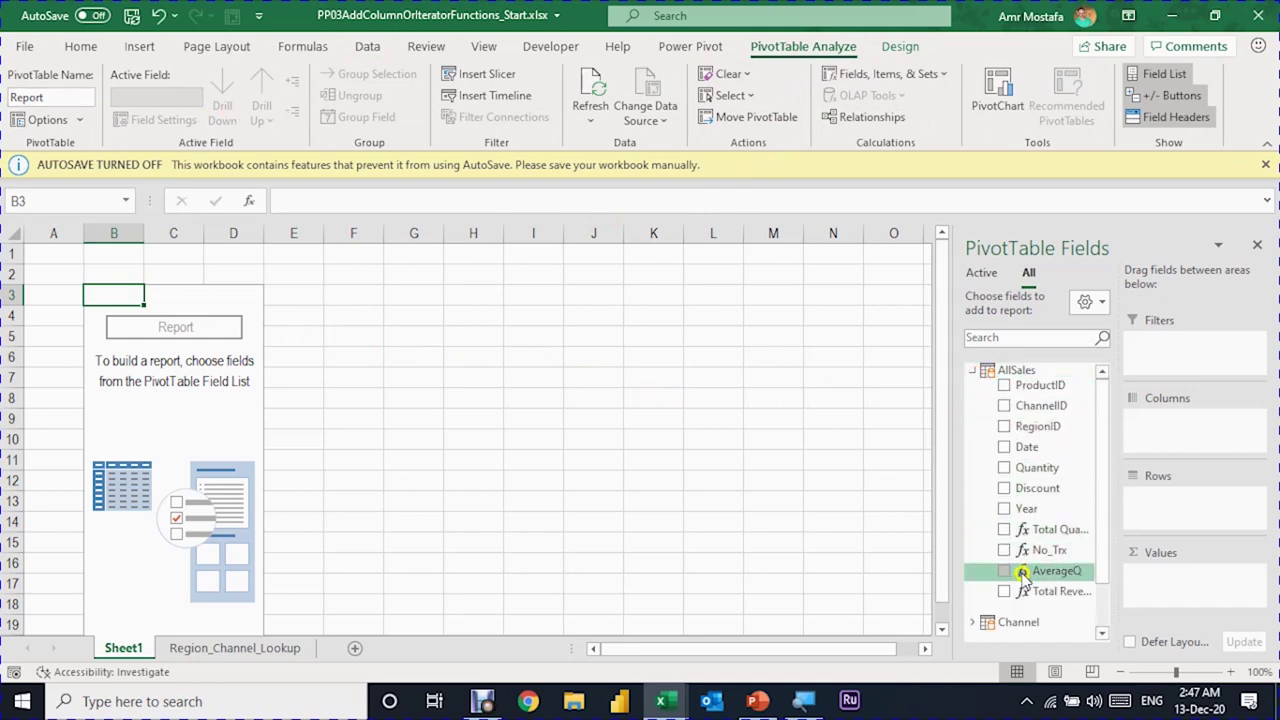
pyautogui.click(1004, 529)
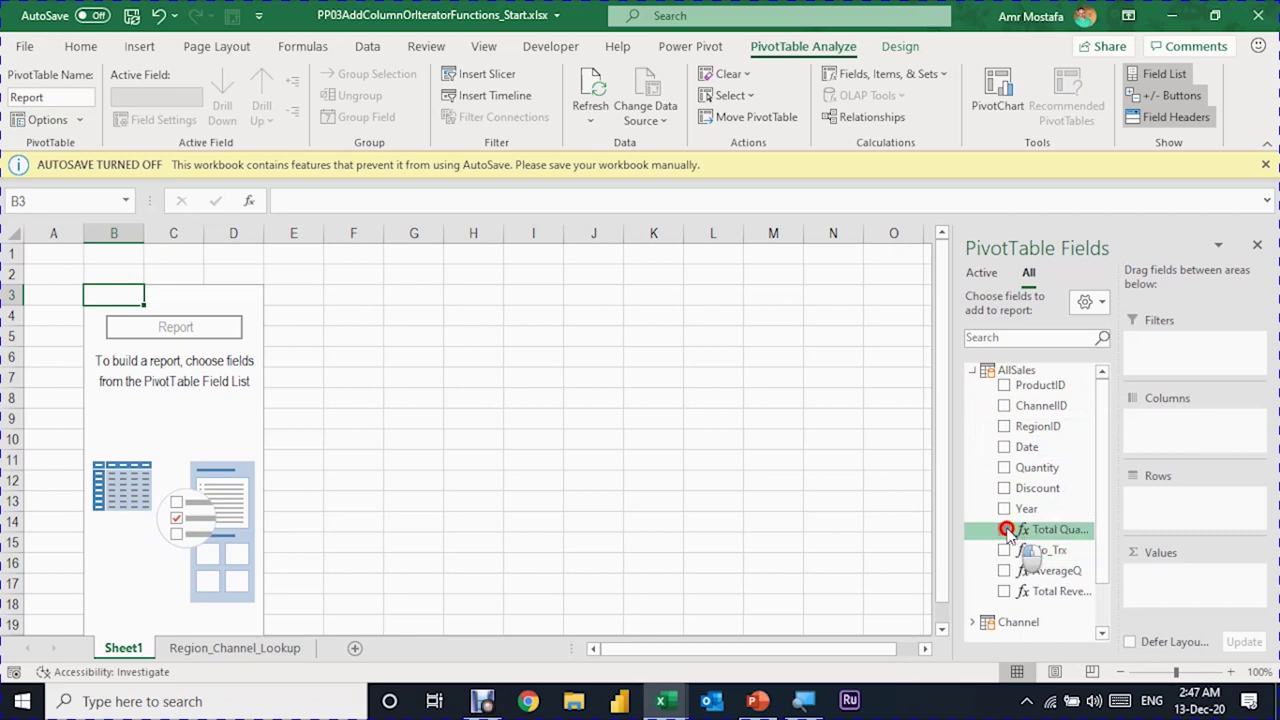
pyautogui.click(1004, 591)
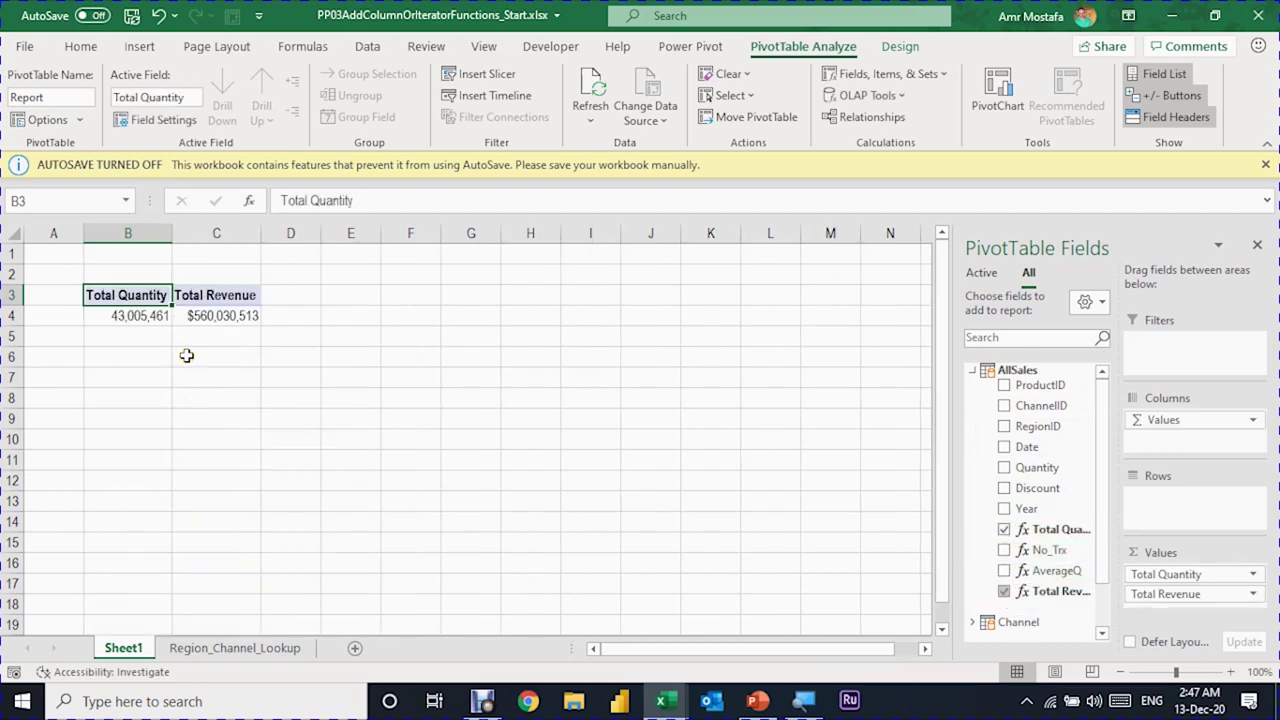
# Move the PivotTable from B3:C4 so it starts at B9
pyautogui.moveTo(160, 300); pyautogui.dragTo(203, 316)
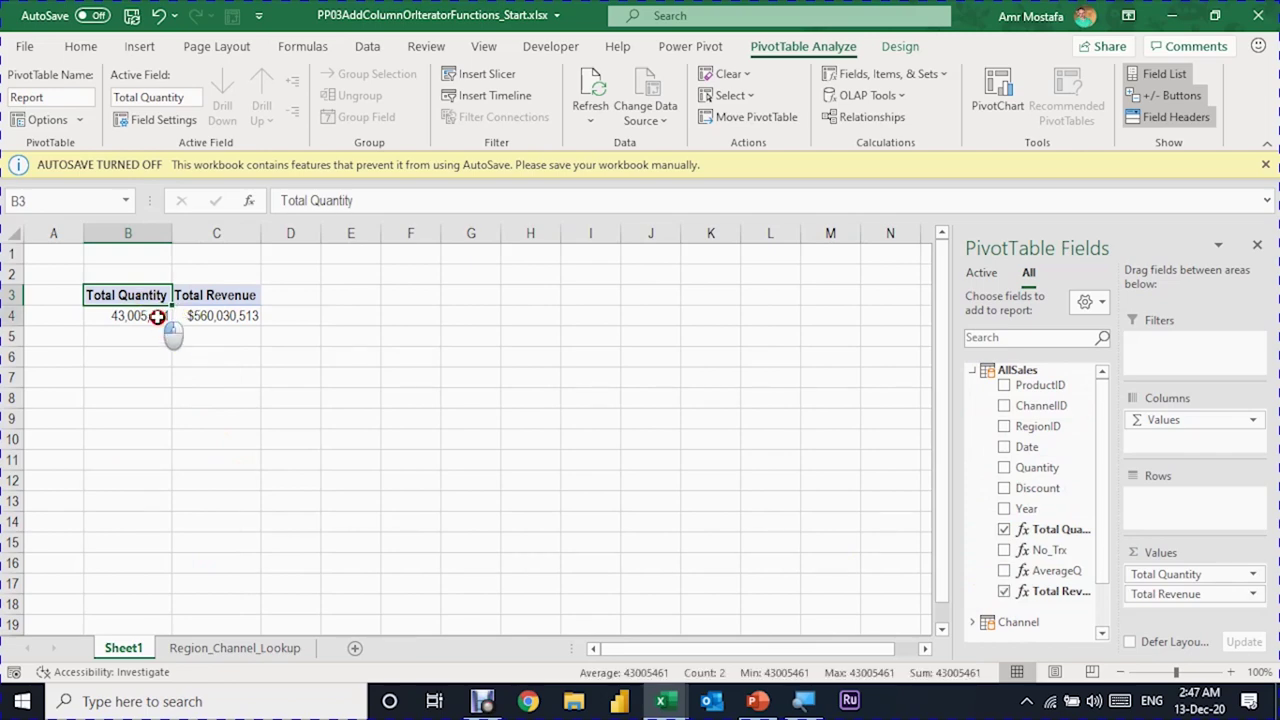
pyautogui.hotkey('ctrl', 'c')
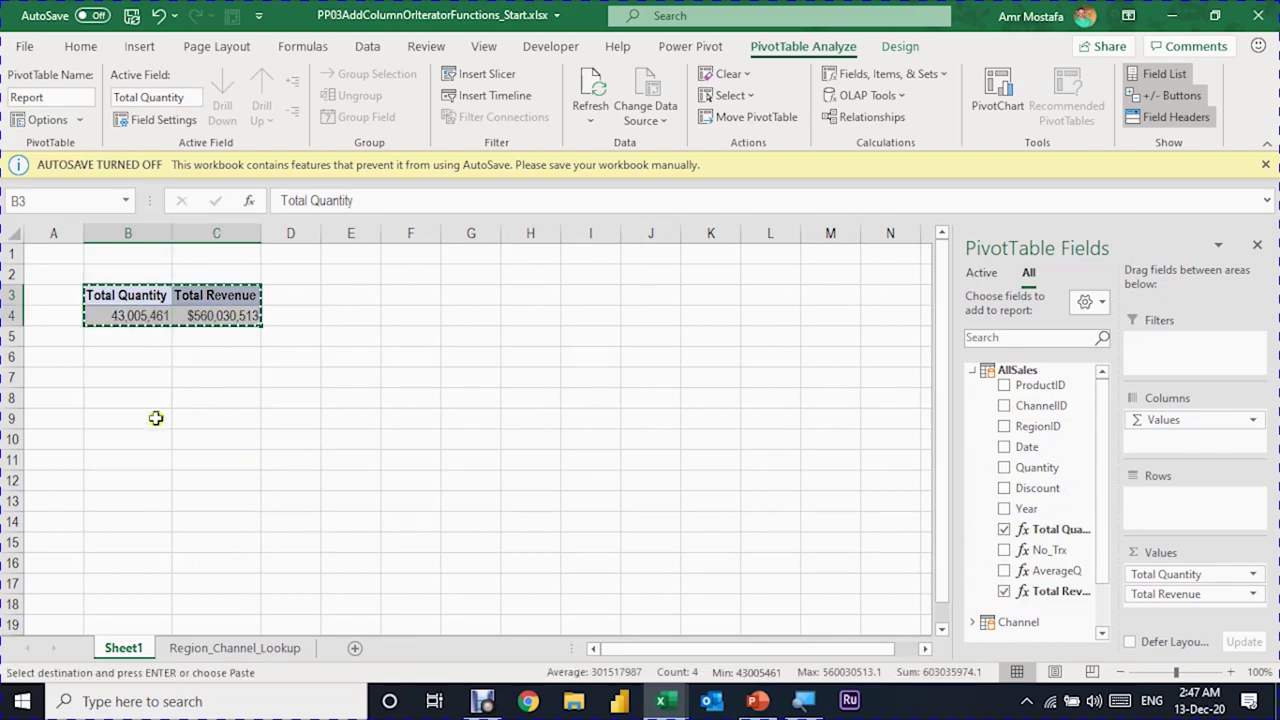
pyautogui.click(144, 423)
pyautogui.press('Return')
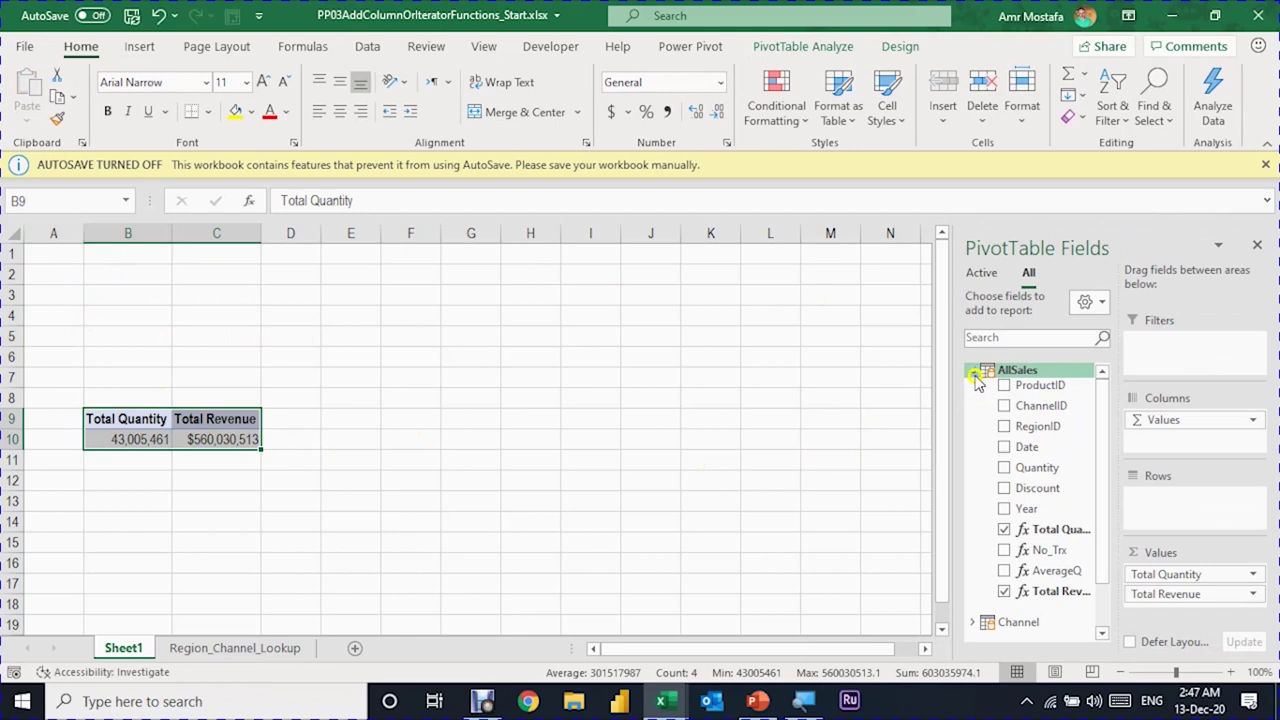
# Add a Year slicer at the sheet's top-left with its buttons in 10 columns
pyautogui.rightClick(1052, 510)
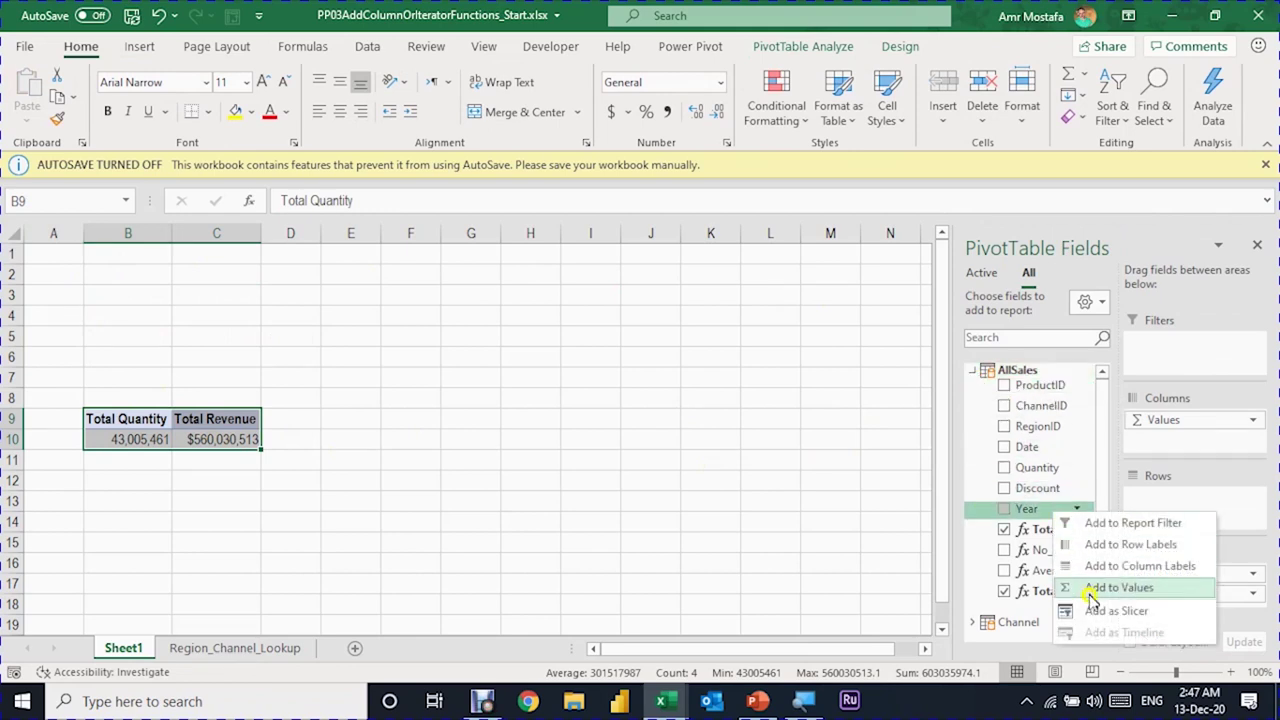
pyautogui.click(1080, 611)
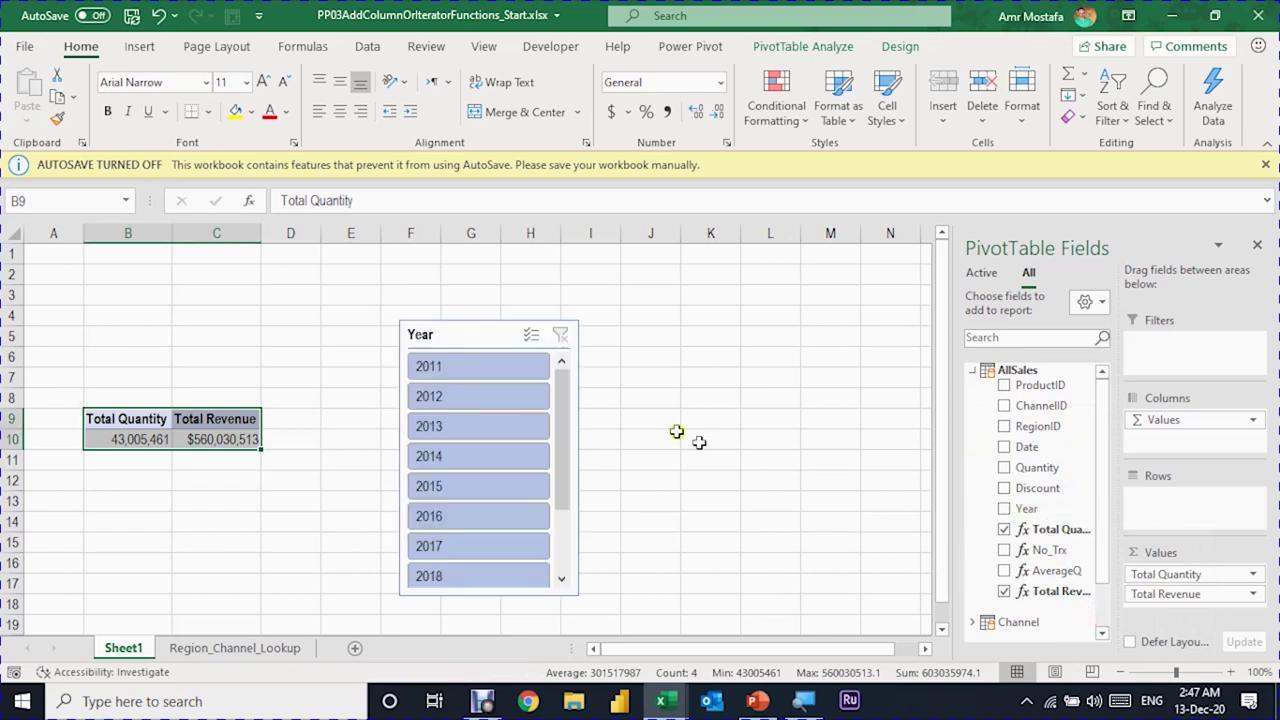
pyautogui.moveTo(471, 334)
pyautogui.mouseDown()
pyautogui.moveTo(44, 278)
pyautogui.moveTo(93, 273)
pyautogui.mouseUp()
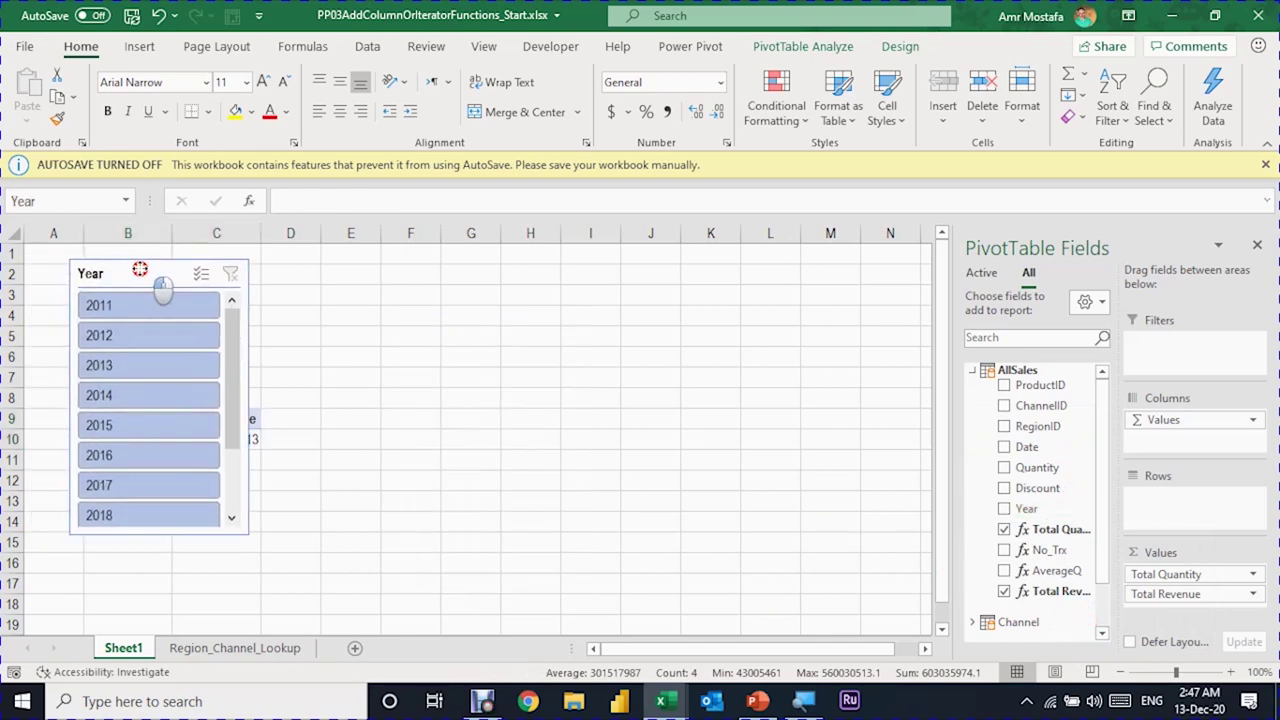
pyautogui.click(764, 46)
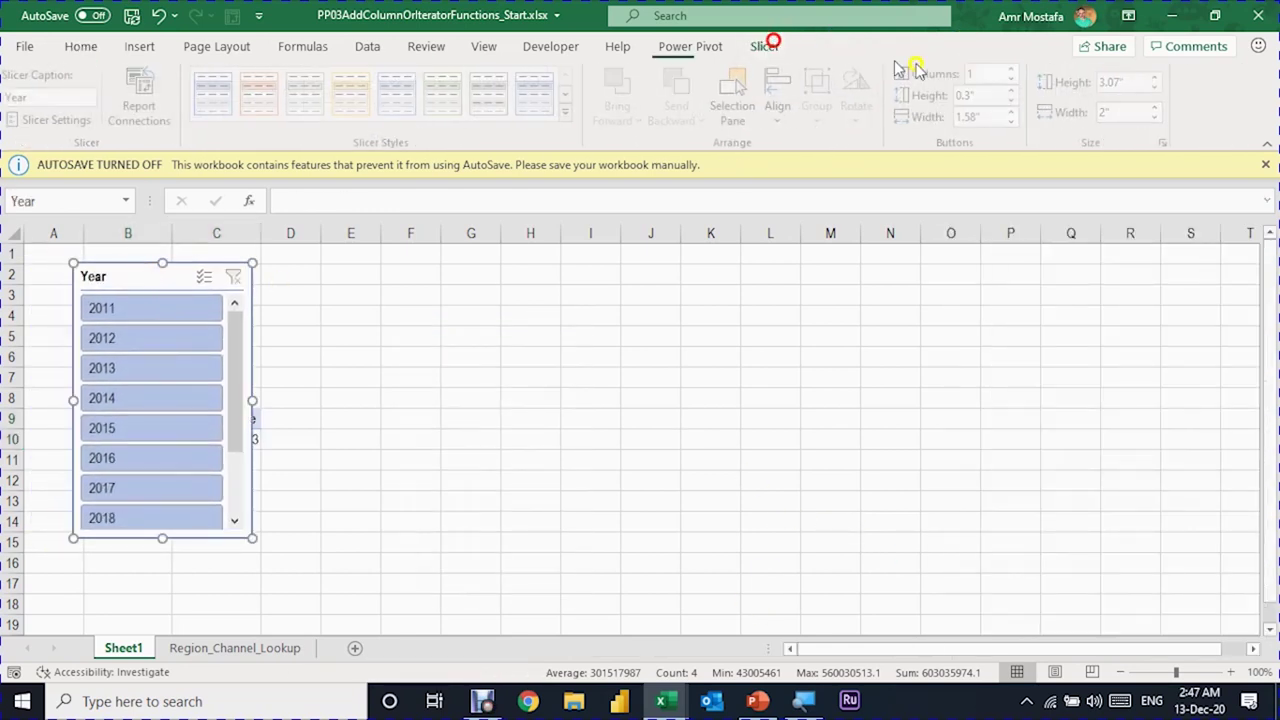
pyautogui.click(988, 73)
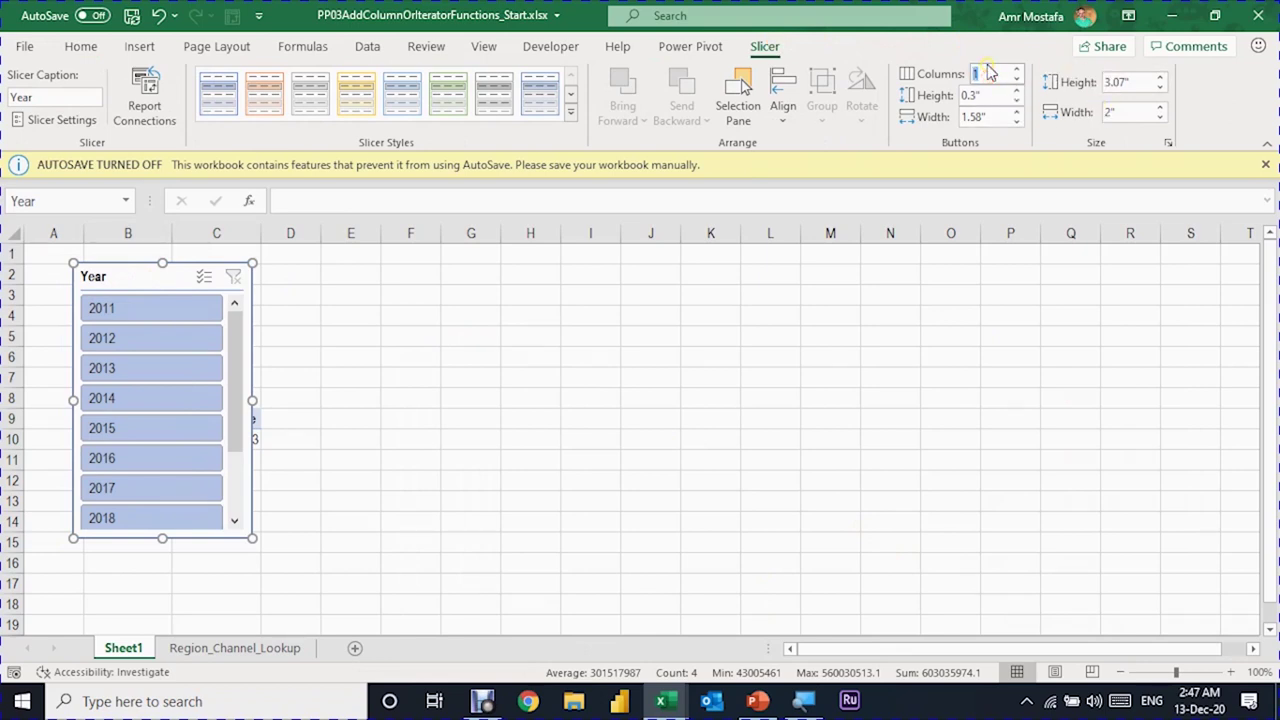
pyautogui.press('Return')
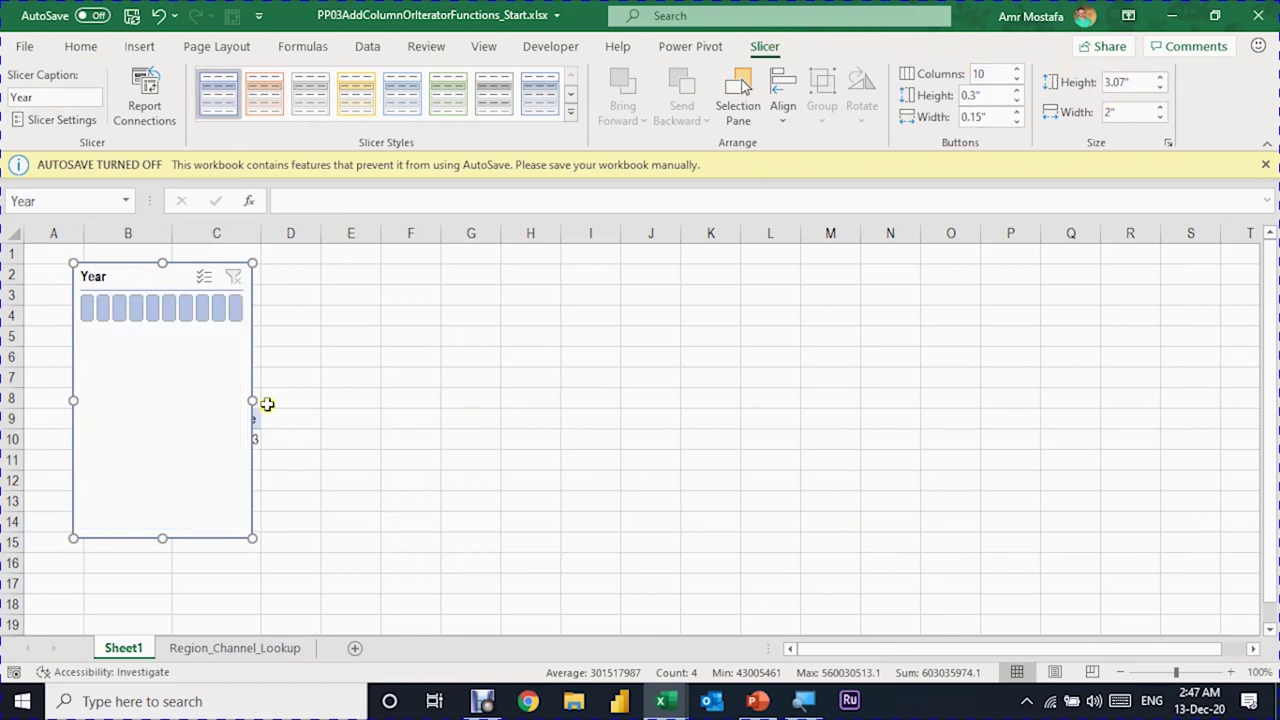
# Resize the Year slicer into one wide row above the table, with snap to shape on
pyautogui.moveTo(253, 399); pyautogui.dragTo(746, 362)
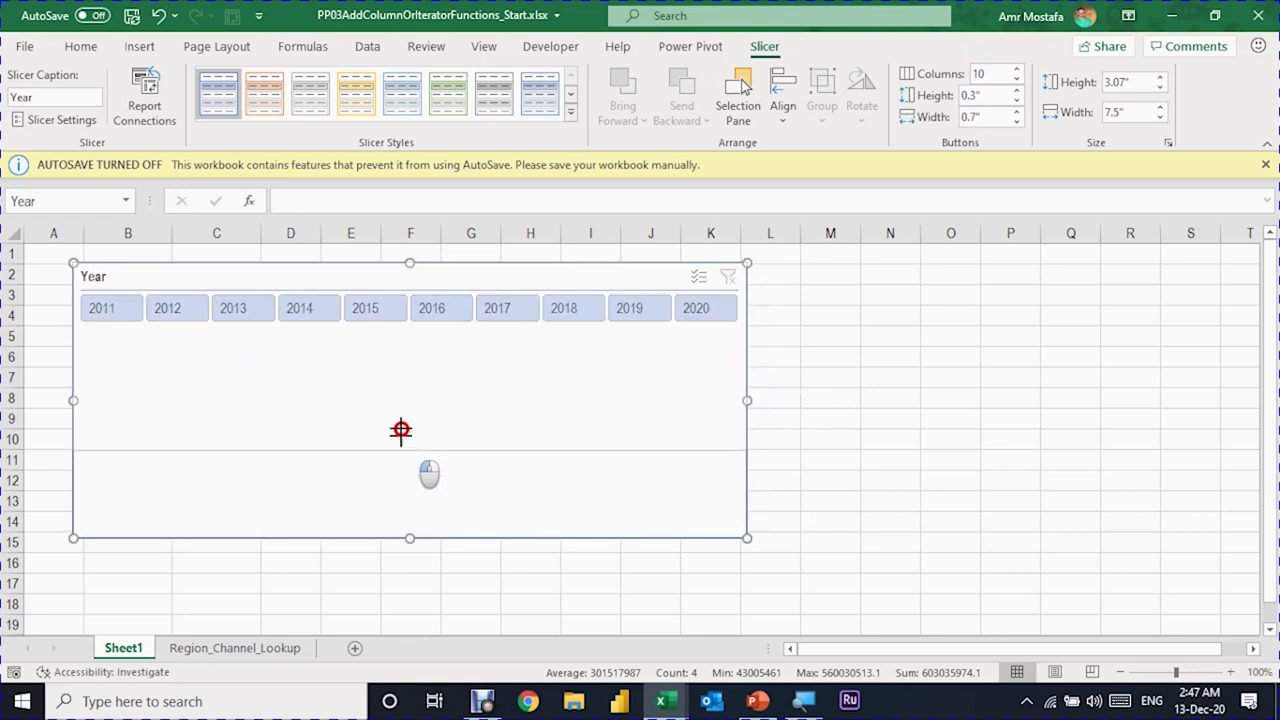
pyautogui.moveTo(409, 353); pyautogui.dragTo(437, 331)
pyautogui.click(783, 100)
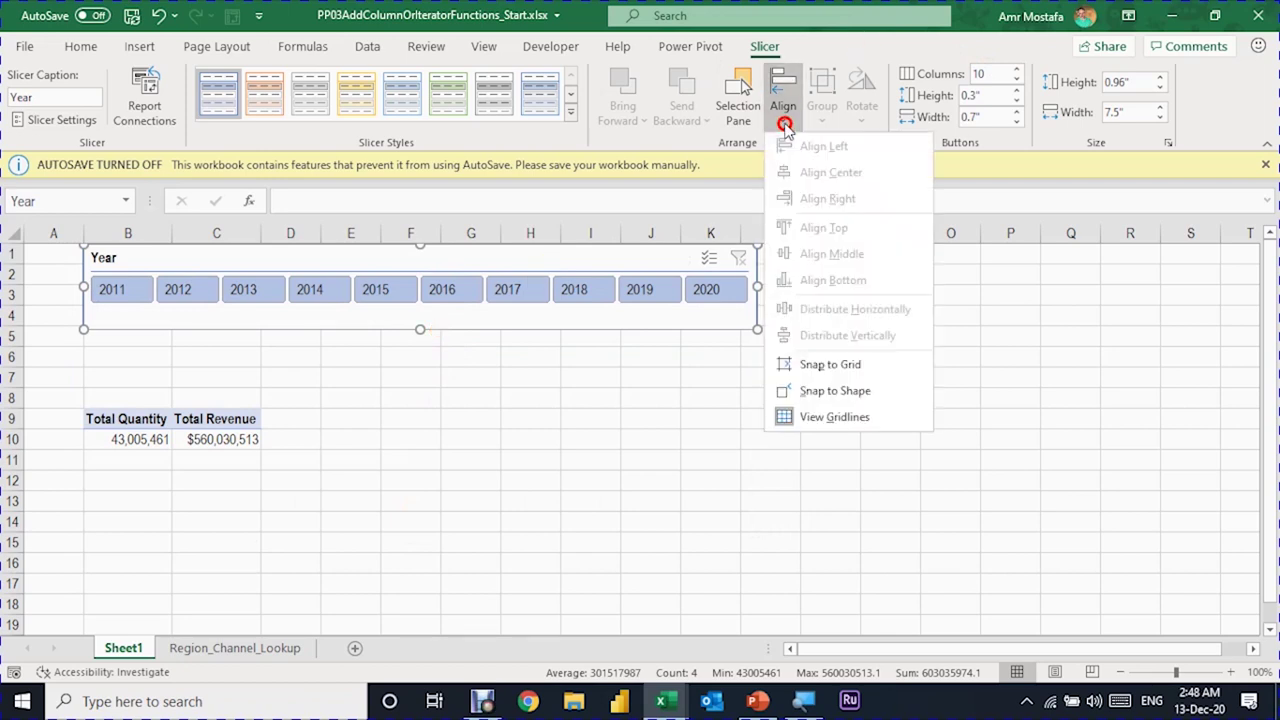
pyautogui.click(826, 391)
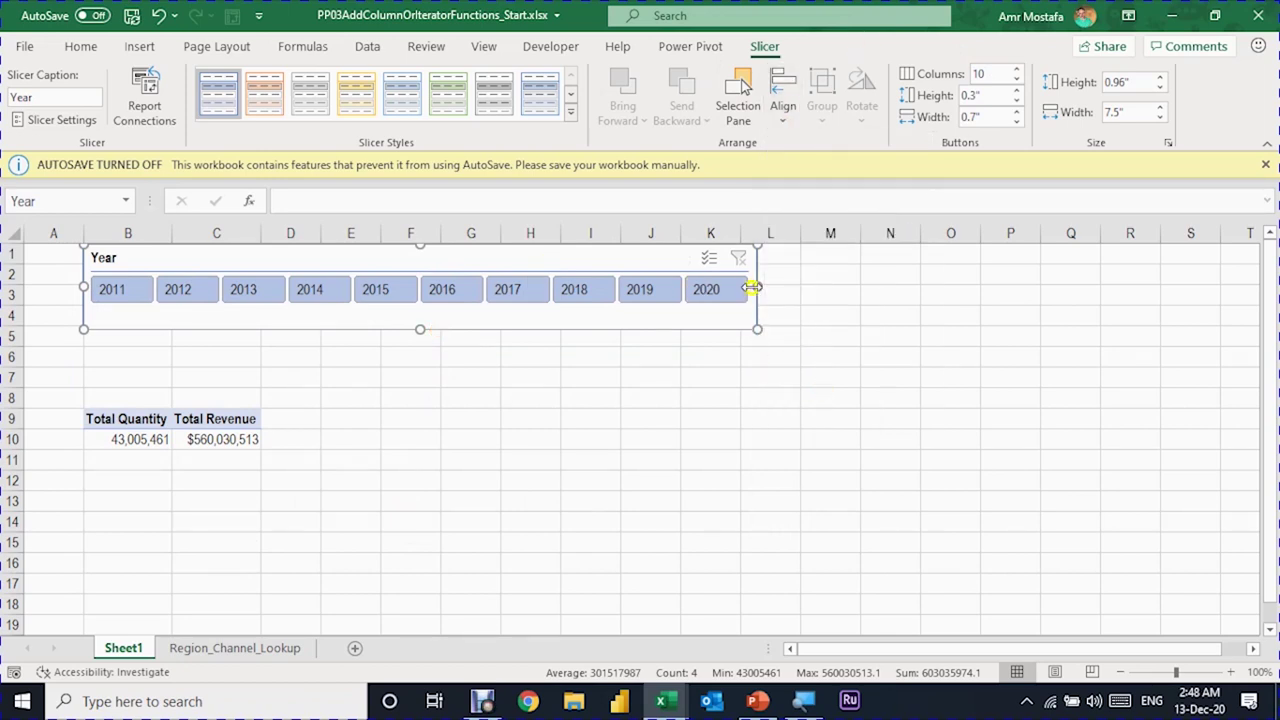
pyautogui.moveTo(802, 290); pyautogui.dragTo(801, 289)
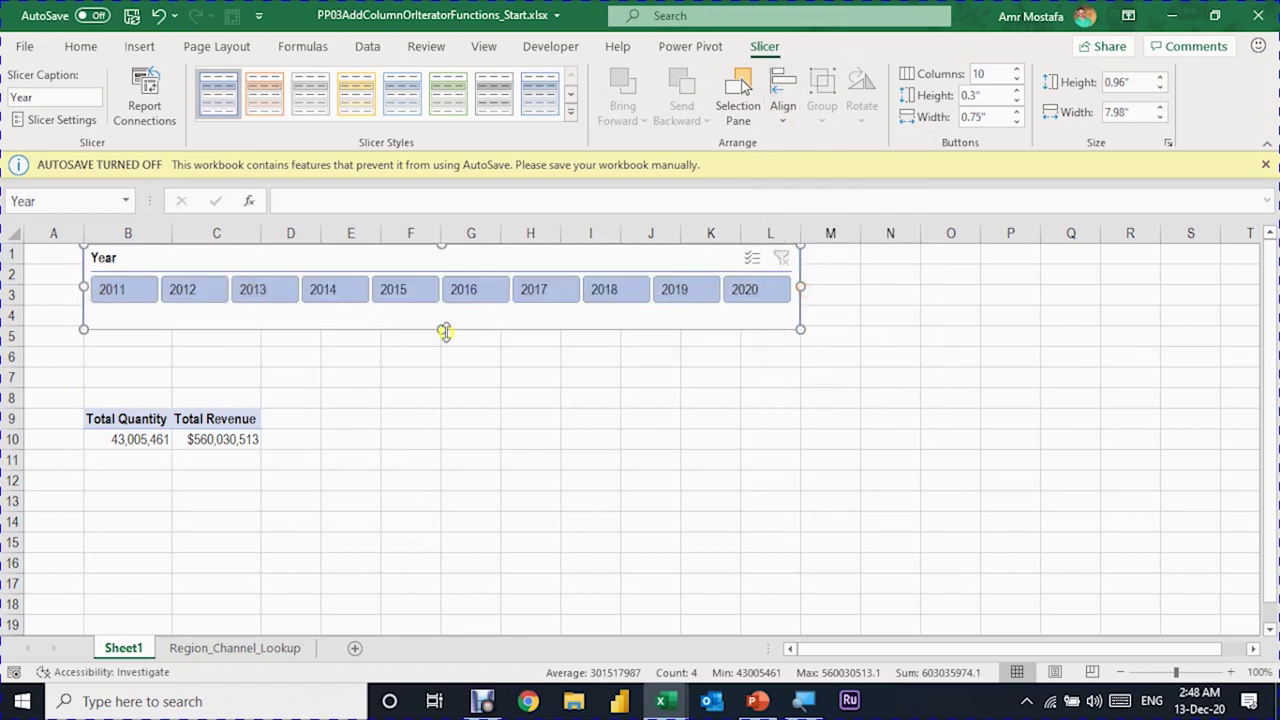
pyautogui.click(216, 439)
pyautogui.click(972, 398)
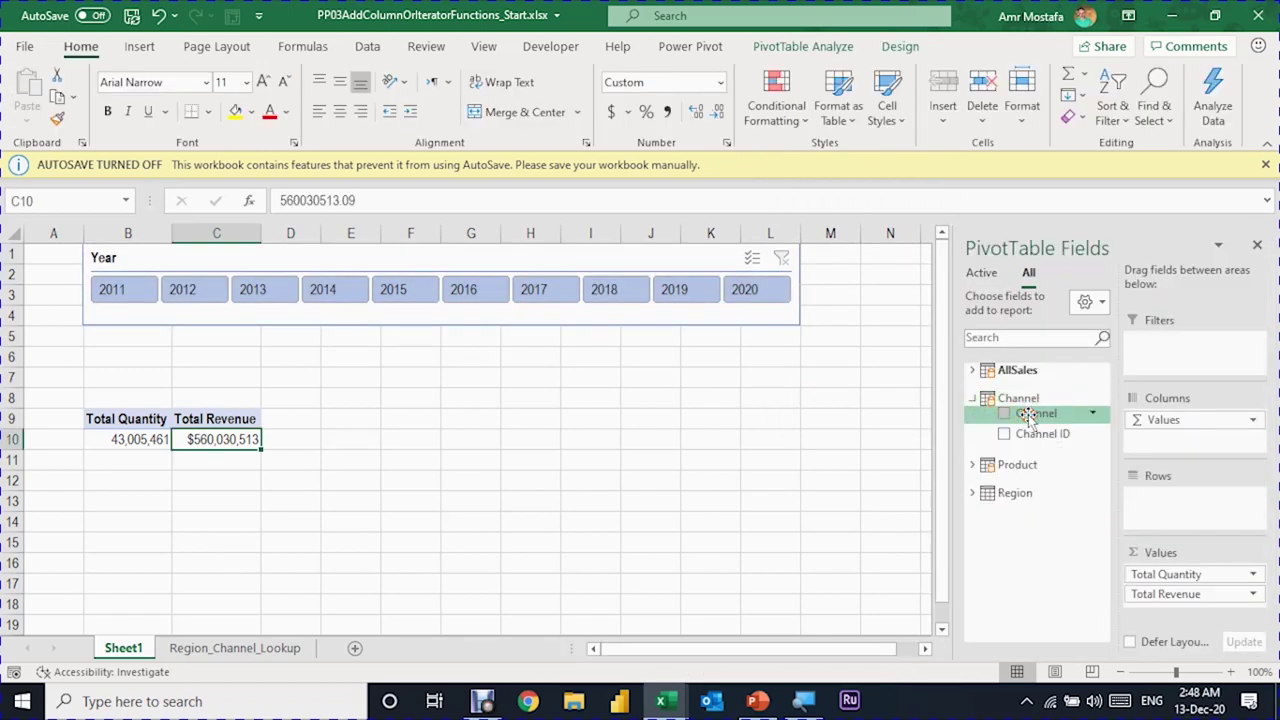
# Add Channel and Region slicers and put Product Category into the PivotTable rows
pyautogui.rightClick(1028, 414)
pyautogui.click(1090, 515)
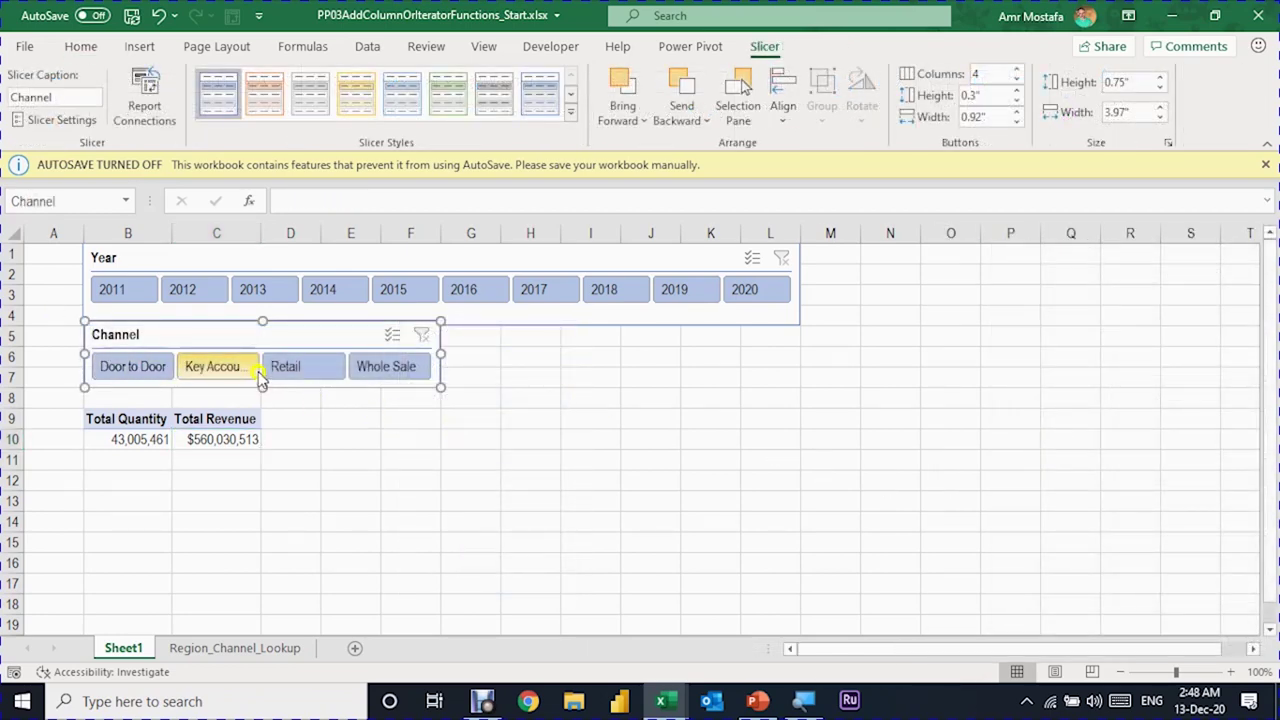
pyautogui.click(165, 440)
pyautogui.click(972, 465)
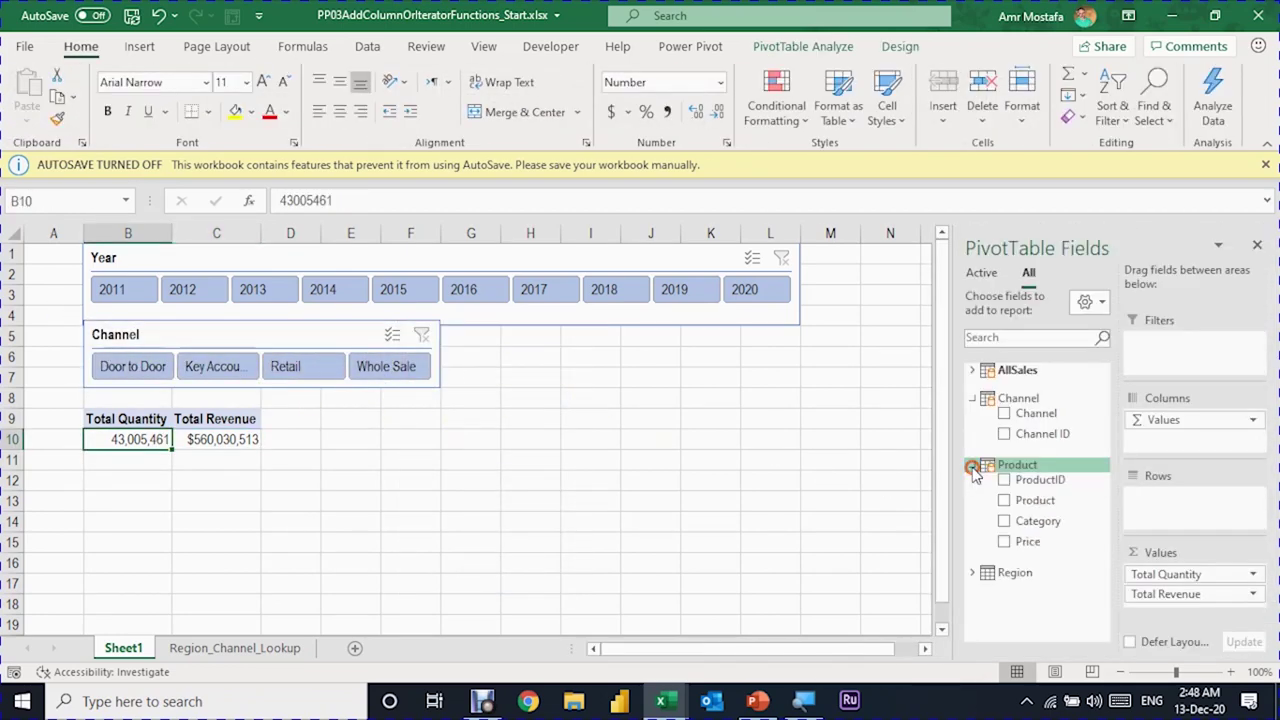
pyautogui.moveTo(1032, 521); pyautogui.dragTo(1198, 520)
pyautogui.click(972, 573)
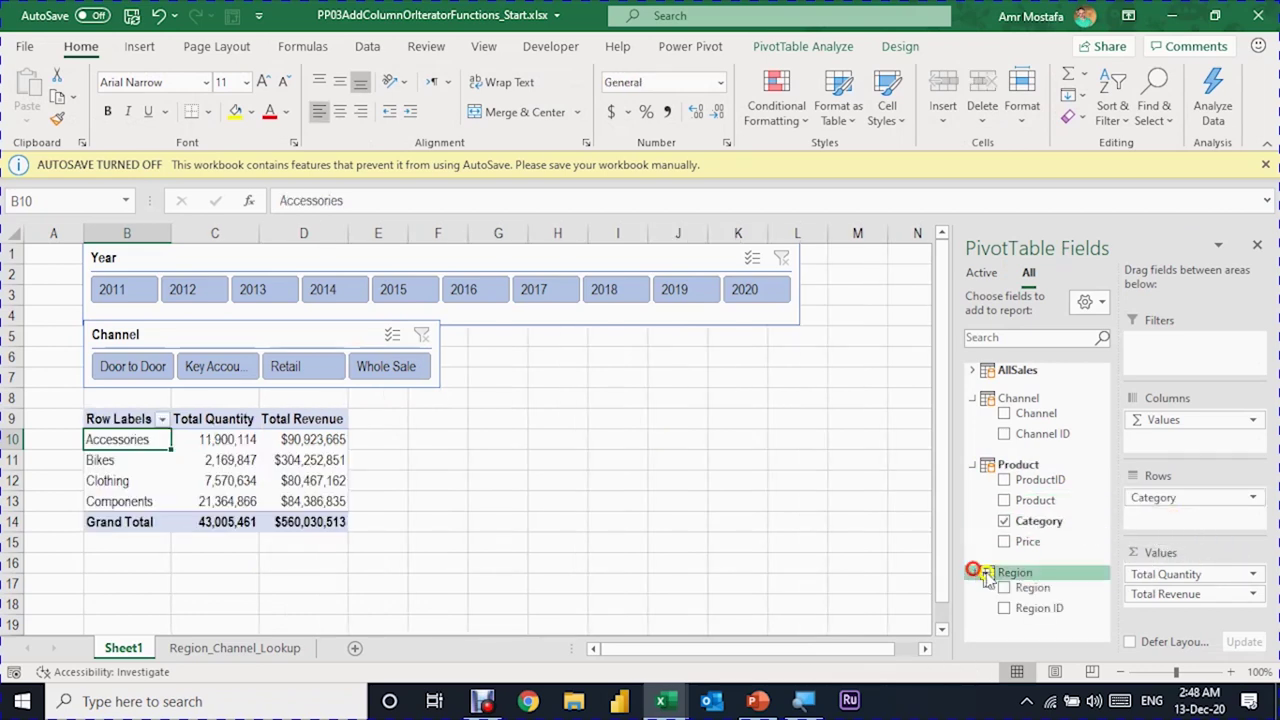
pyautogui.rightClick(1027, 590)
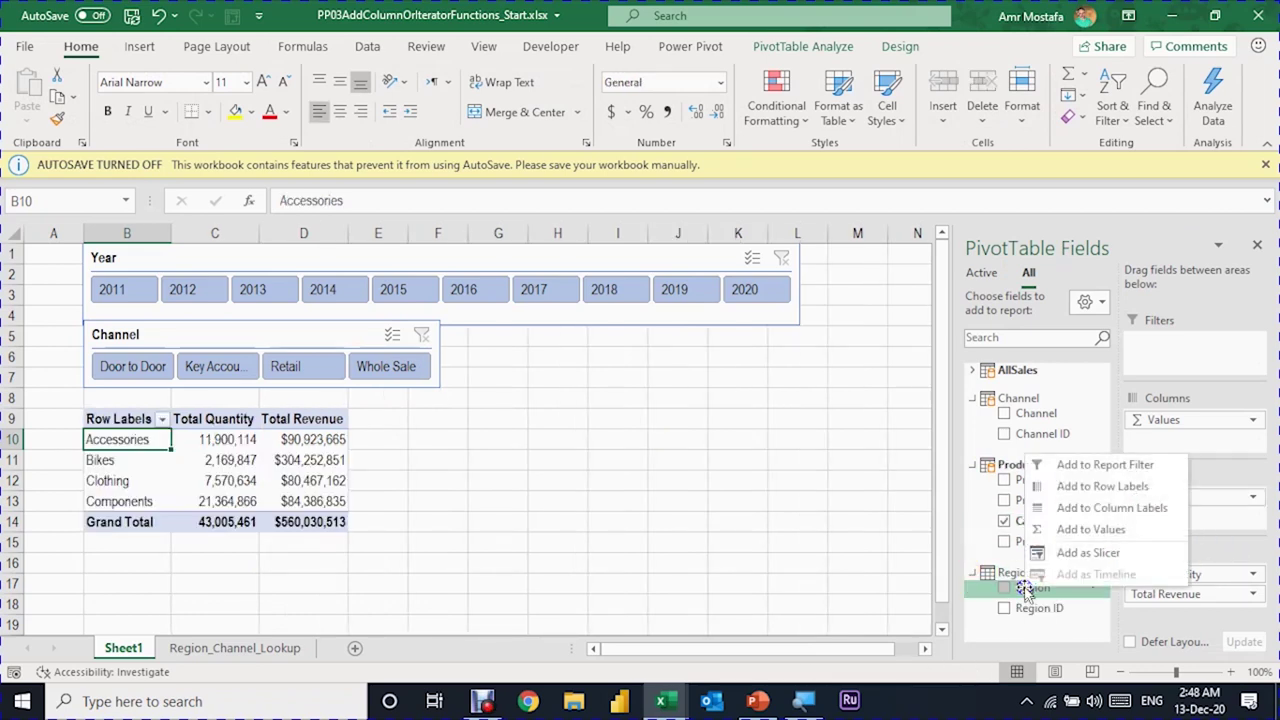
pyautogui.click(1080, 553)
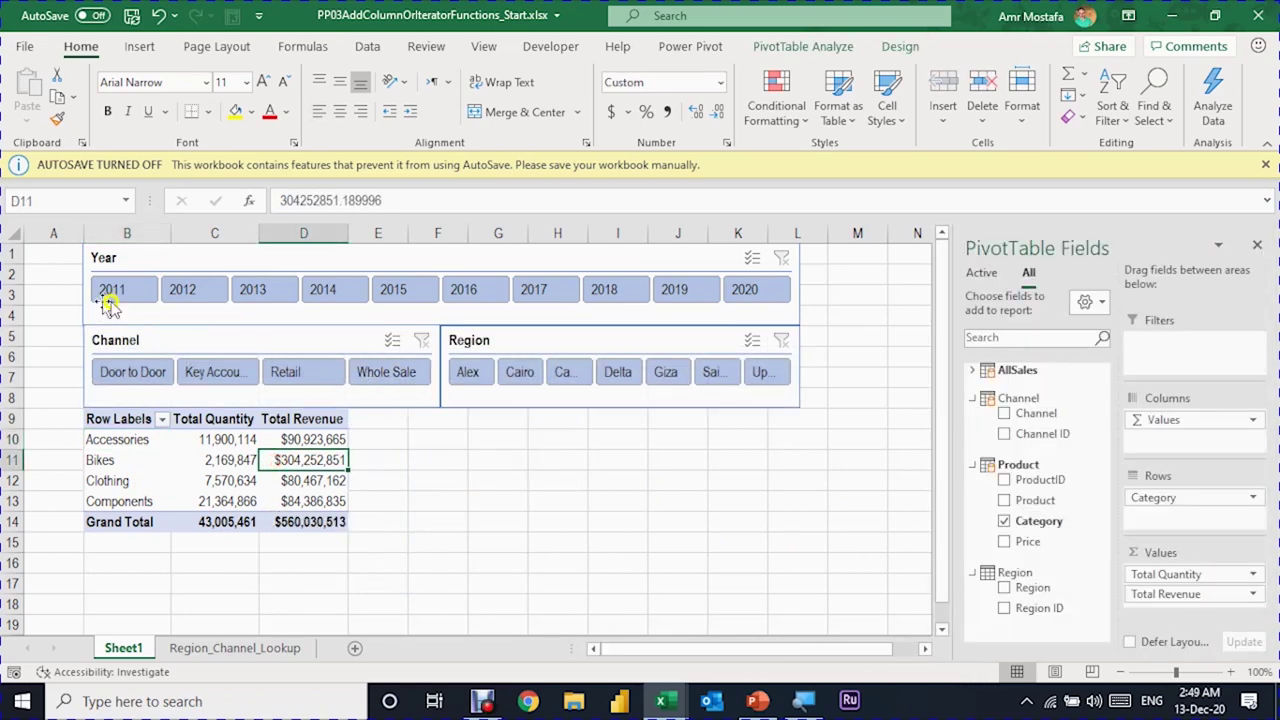
# Test filters for 2020, the last region and Door to Door, then clear all three
pyautogui.click(745, 292)
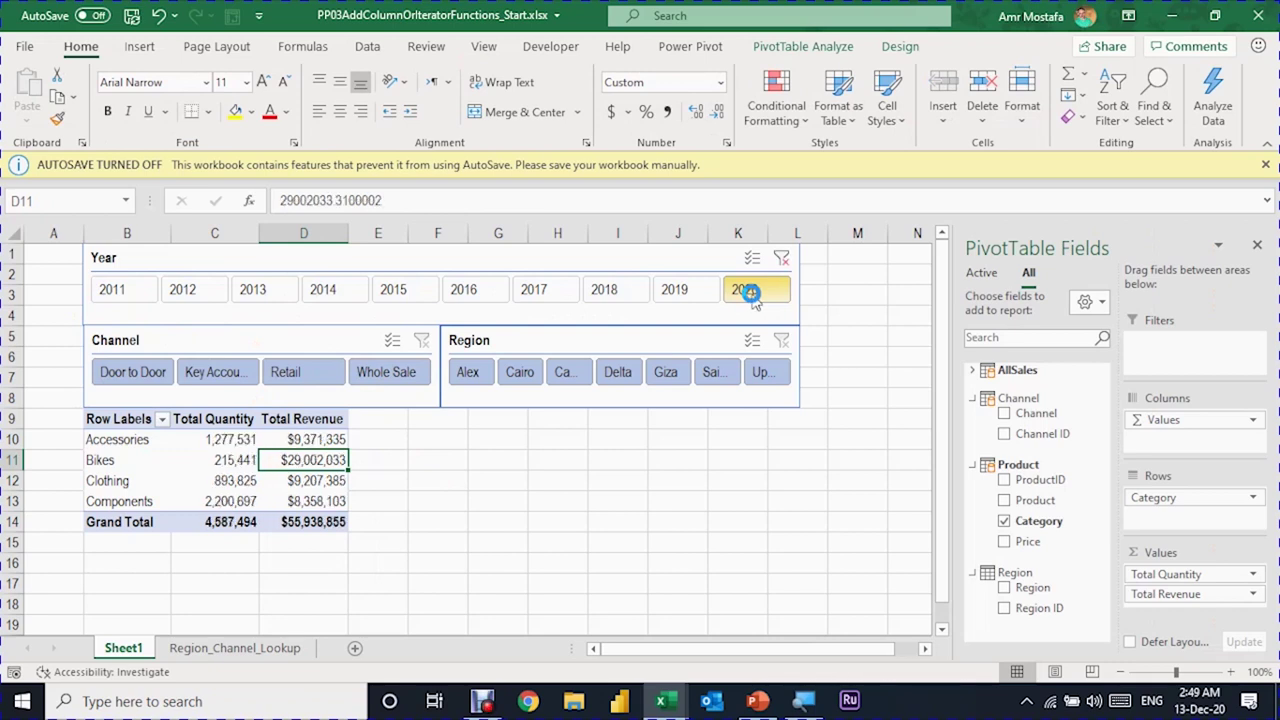
pyautogui.click(760, 376)
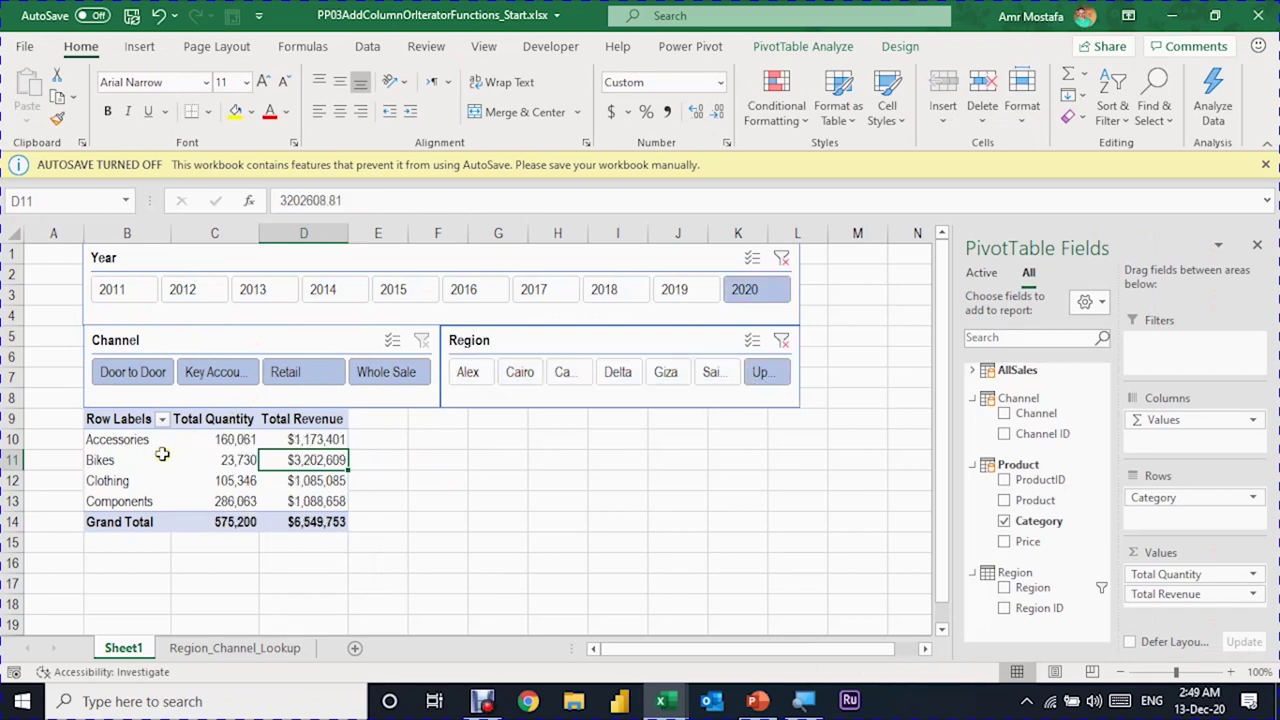
pyautogui.click(133, 372)
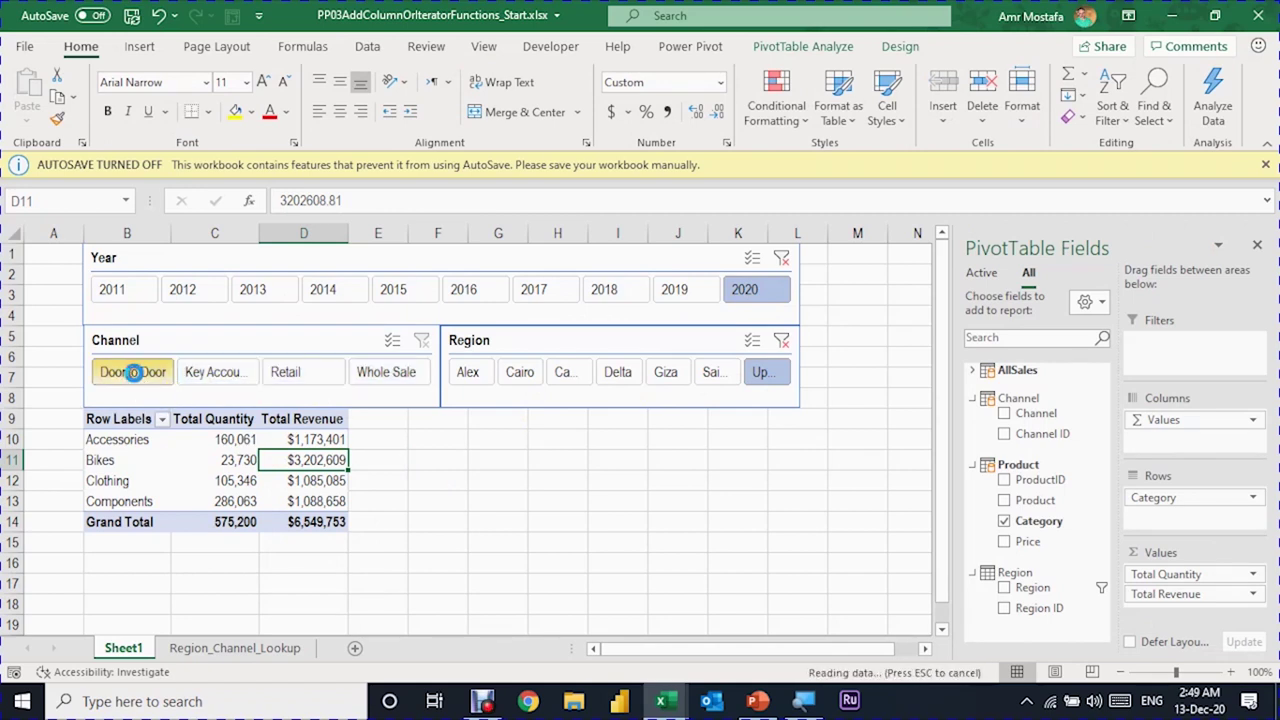
pyautogui.click(781, 340)
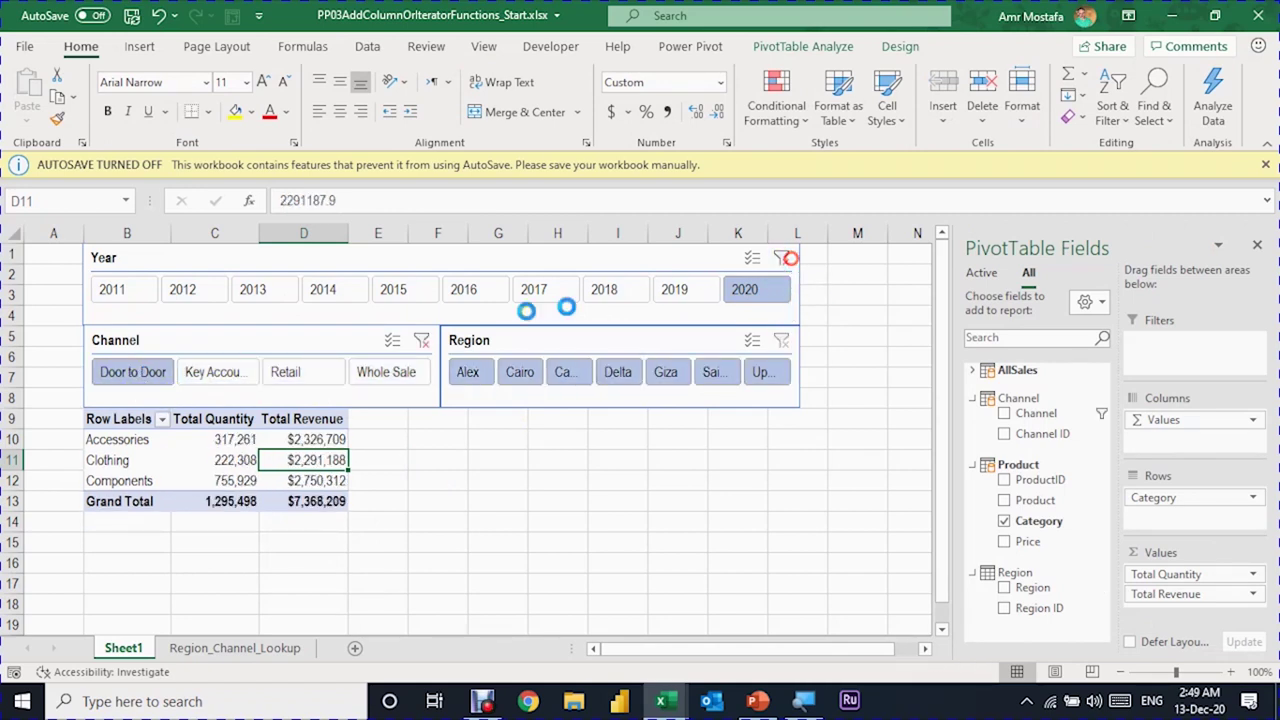
pyautogui.click(784, 258)
pyautogui.click(422, 341)
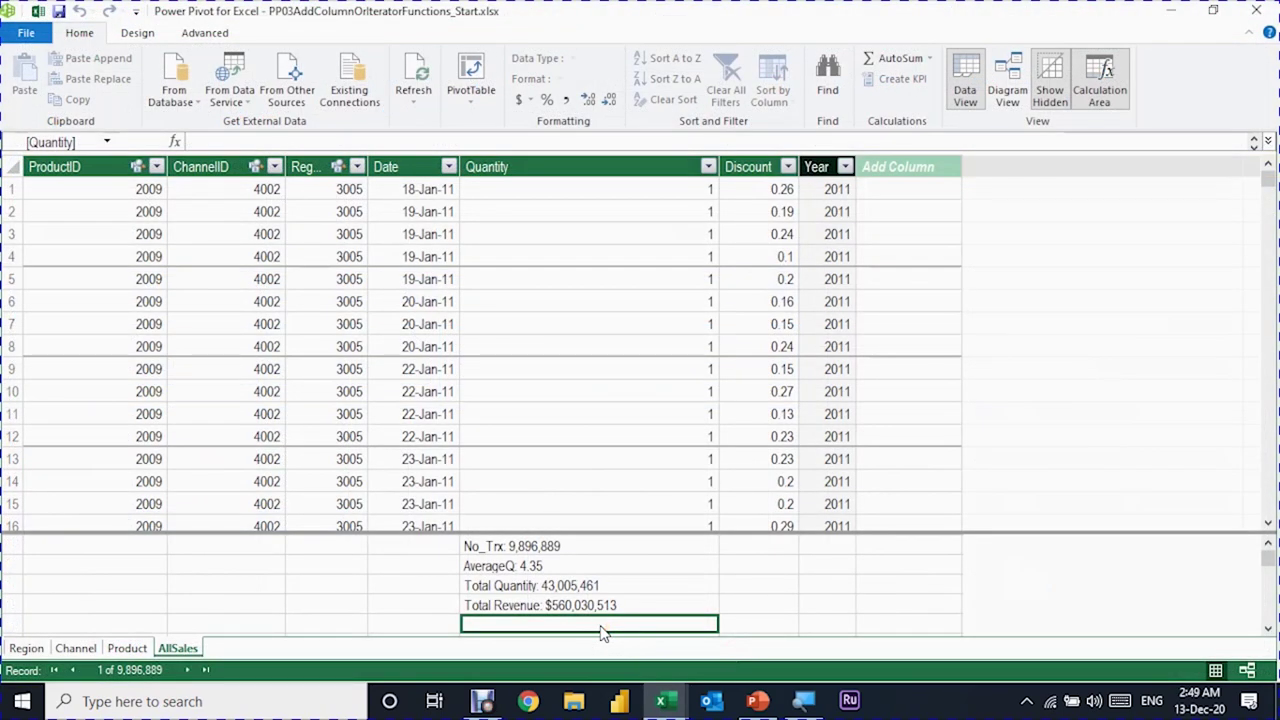
# Begin Avg Revenue Per Trx as AVERAGEX over AllSales using the Quantity column
pyautogui.write('Avg Reven')
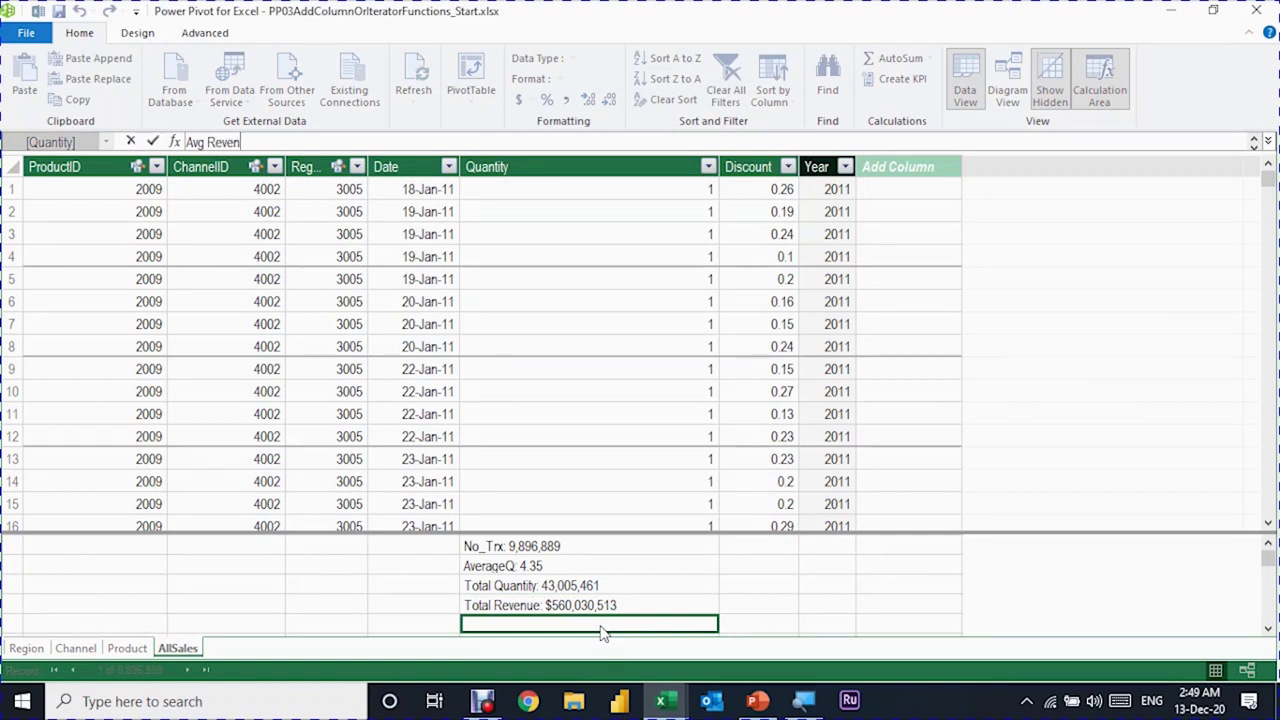
pyautogui.write('ue Per Tr')
pyautogui.write('x:=')
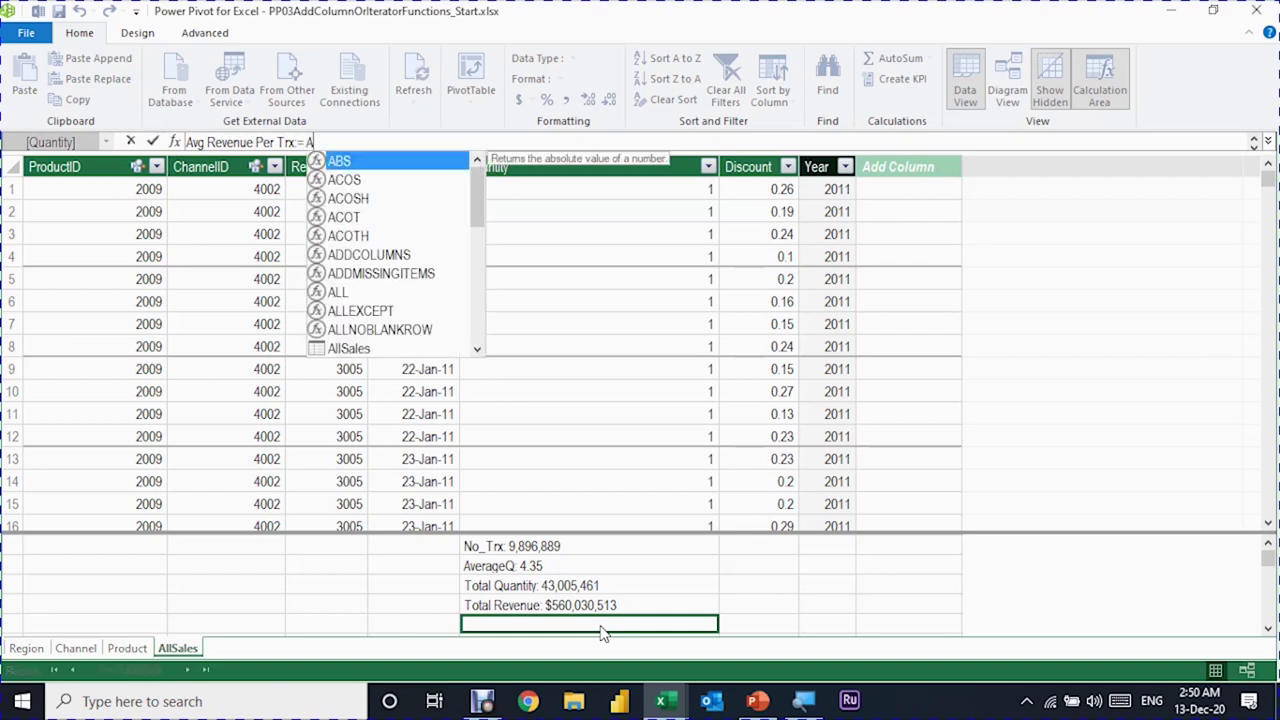
pyautogui.write(' Aver')
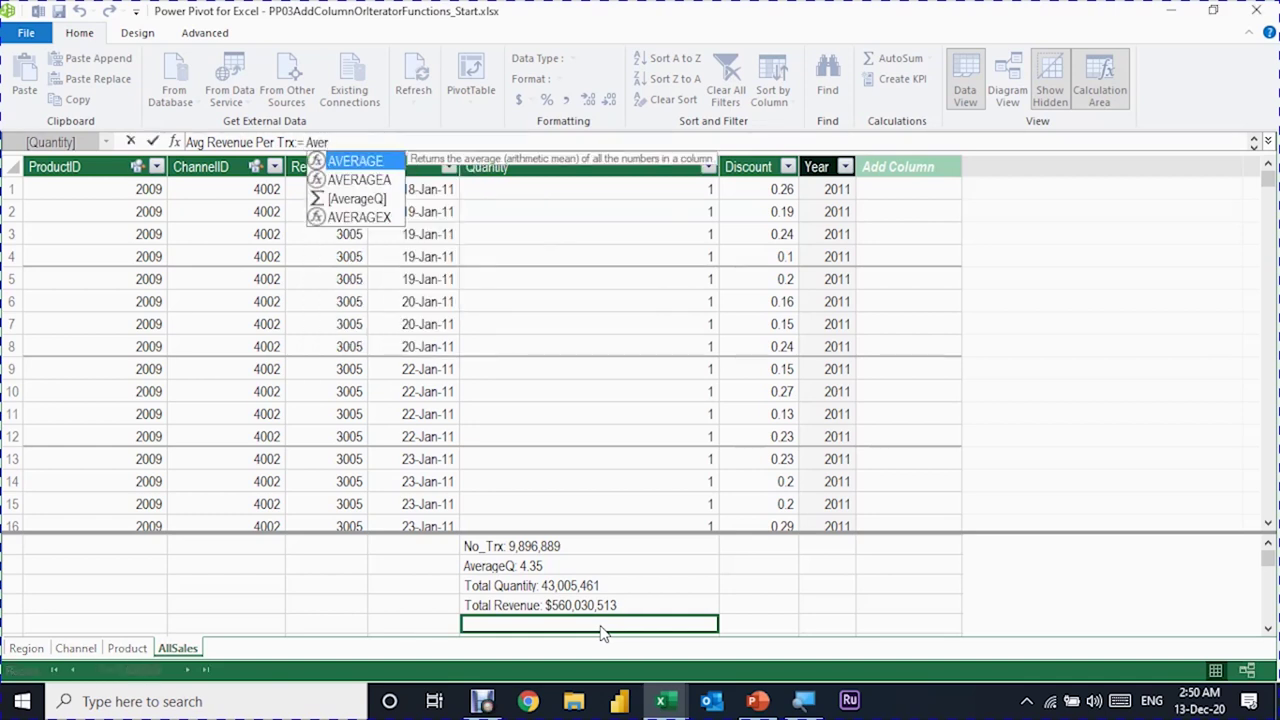
pyautogui.press('Down')
pyautogui.press('Down')
pyautogui.press('Down')
pyautogui.press('Tab')
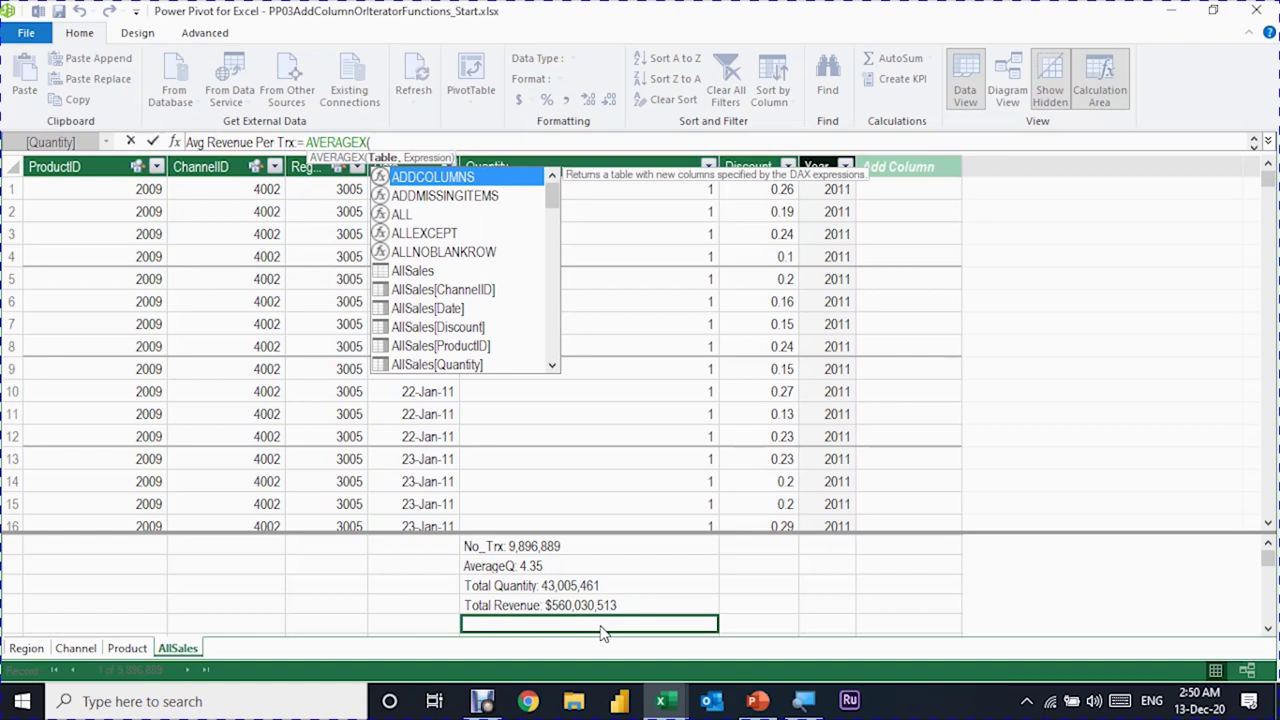
pyautogui.write('all')
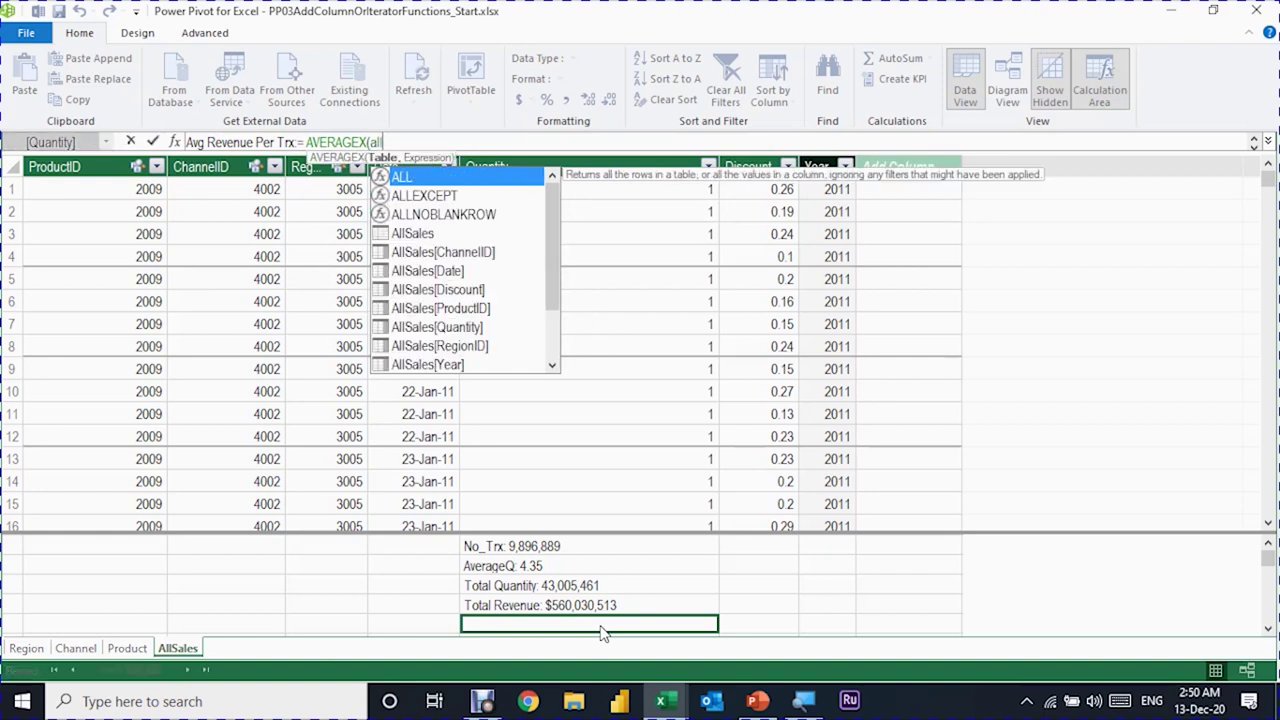
pyautogui.press('Down')
pyautogui.press('Down')
pyautogui.press('Down')
pyautogui.write(',')
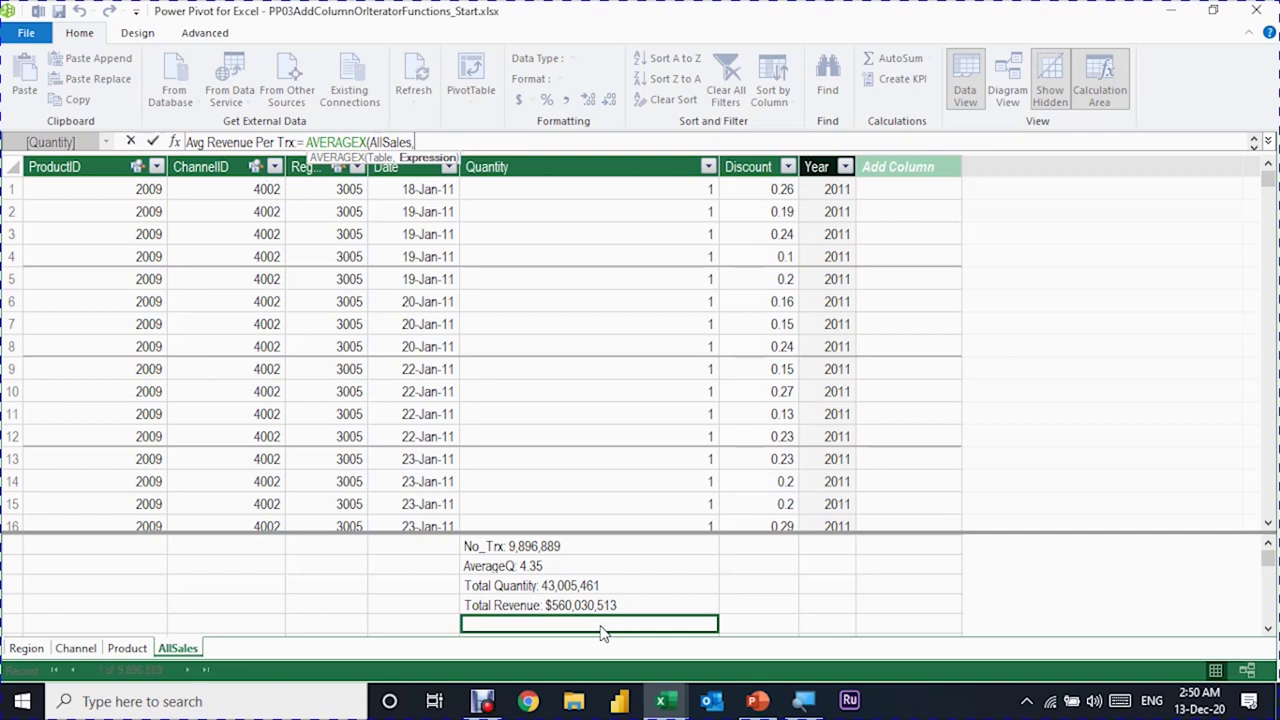
pyautogui.write('q')
pyautogui.press('Tab')
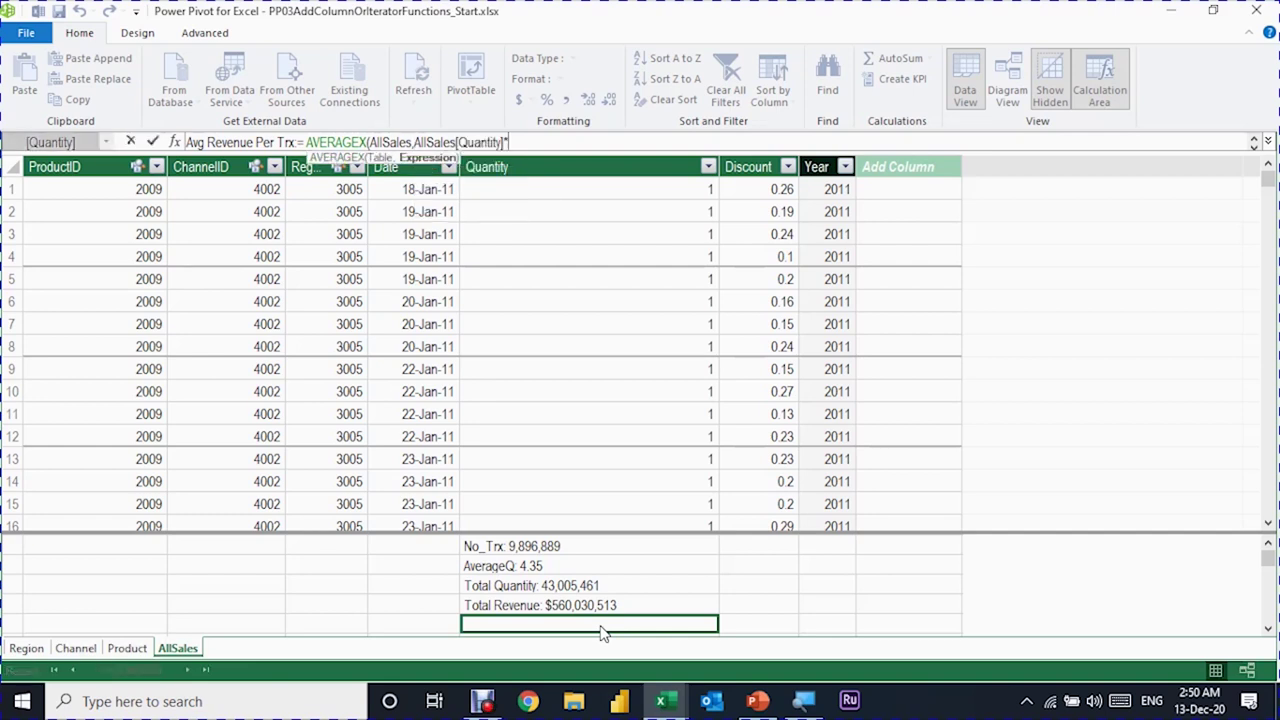
# Multiply by (1-AllSales[Discount]) and RELATED('Product'[Price]) to complete Avg Revenue Per Trx
pyautogui.write('*(1-AllSales[Discount])')
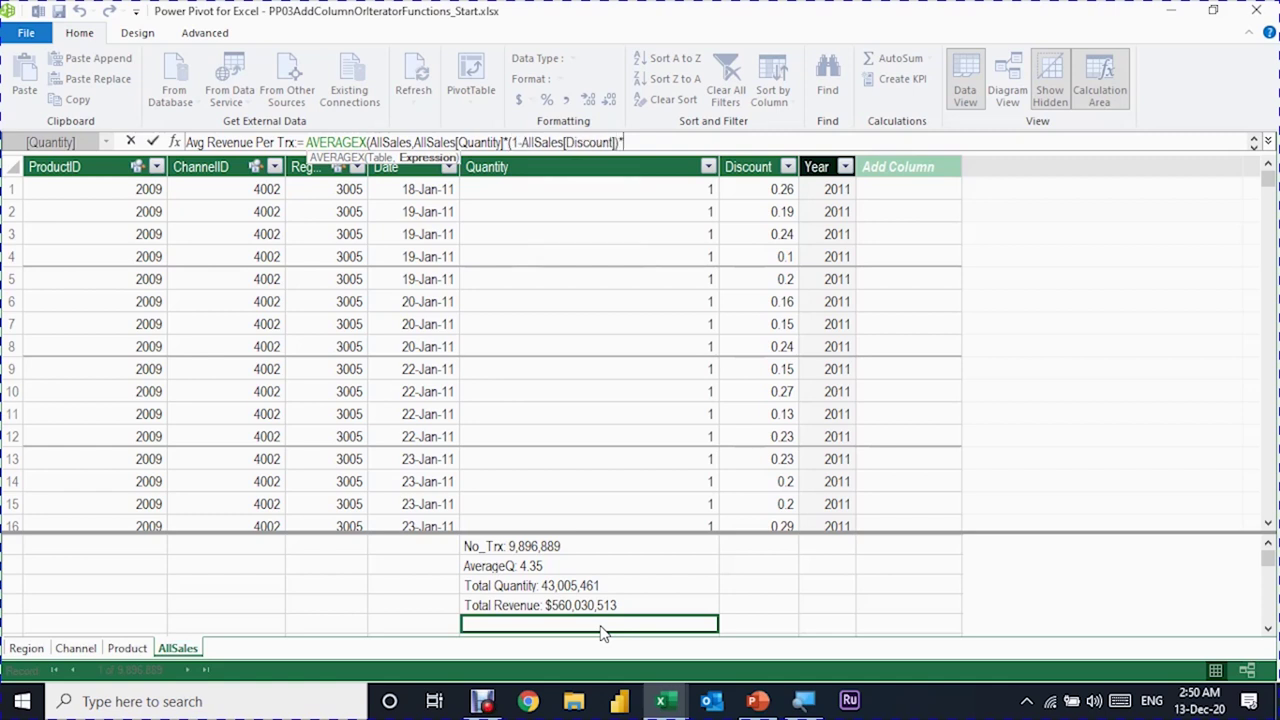
pyautogui.write('*rea')
pyautogui.press('BackSpace')
pyautogui.write('l')
pyautogui.press('Tab')
pyautogui.write('p')
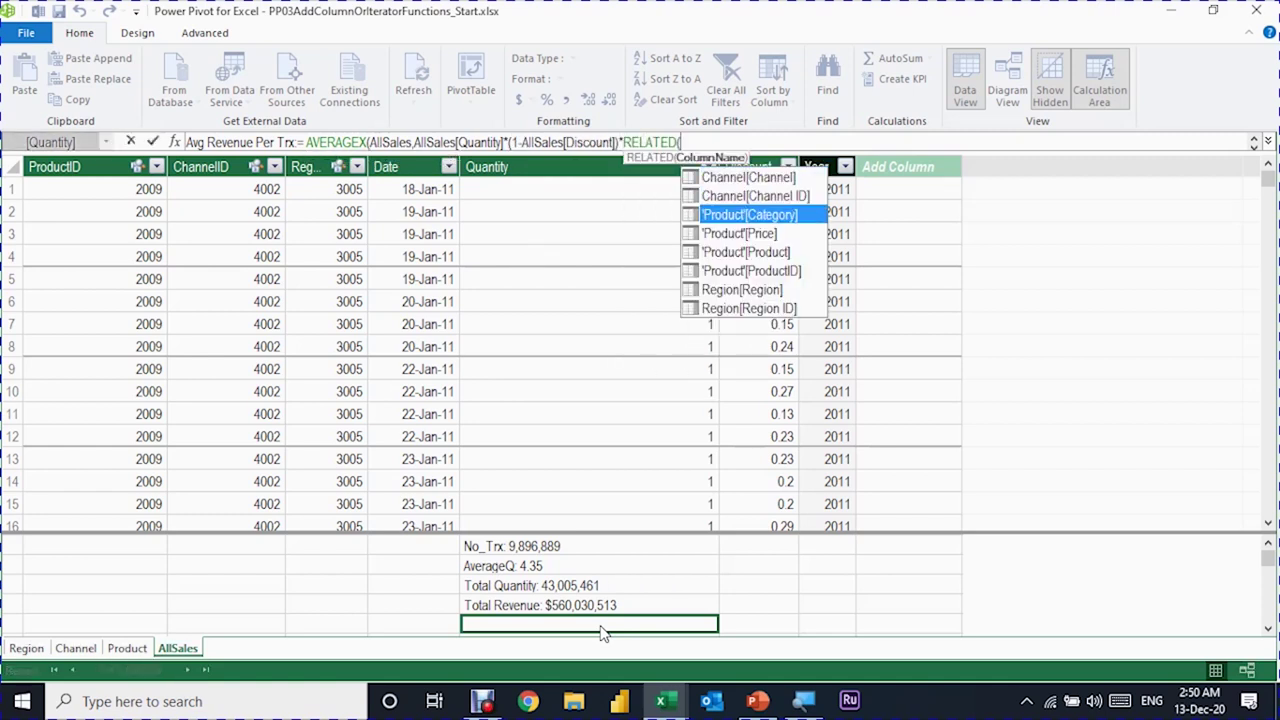
pyautogui.press('Down')
pyautogui.press('Tab')
pyautogui.write(')')
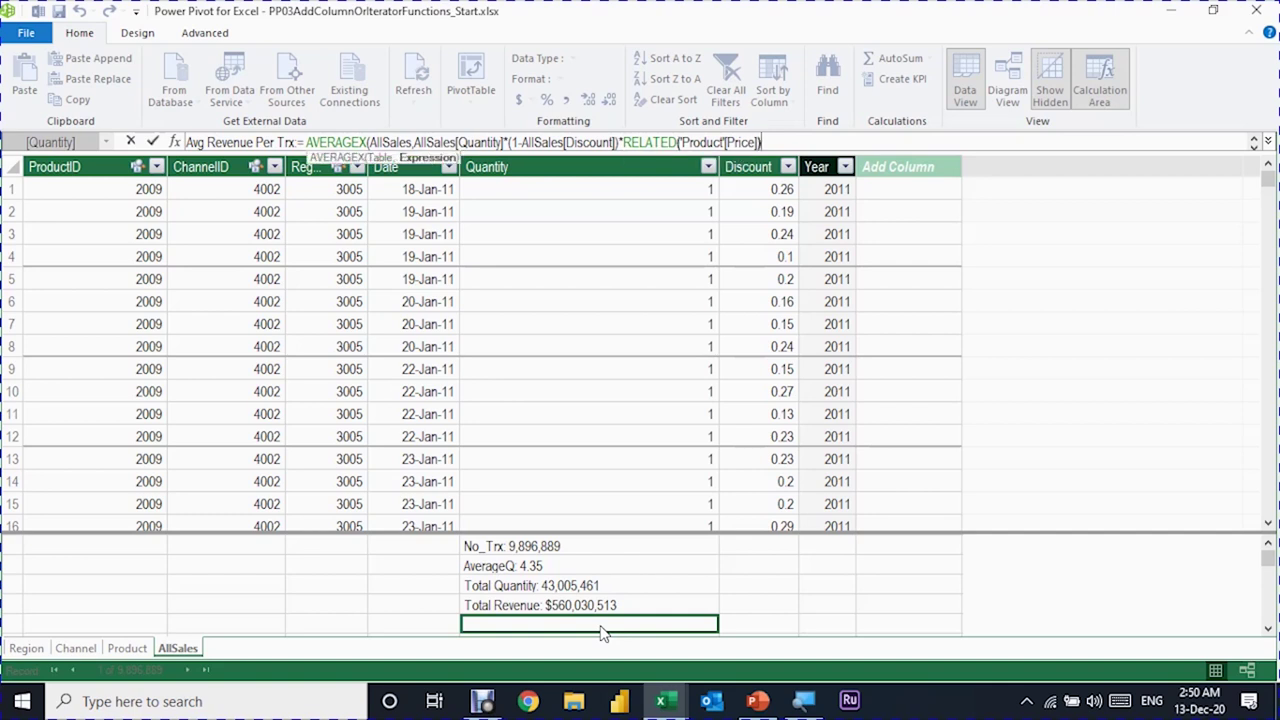
pyautogui.write(')')
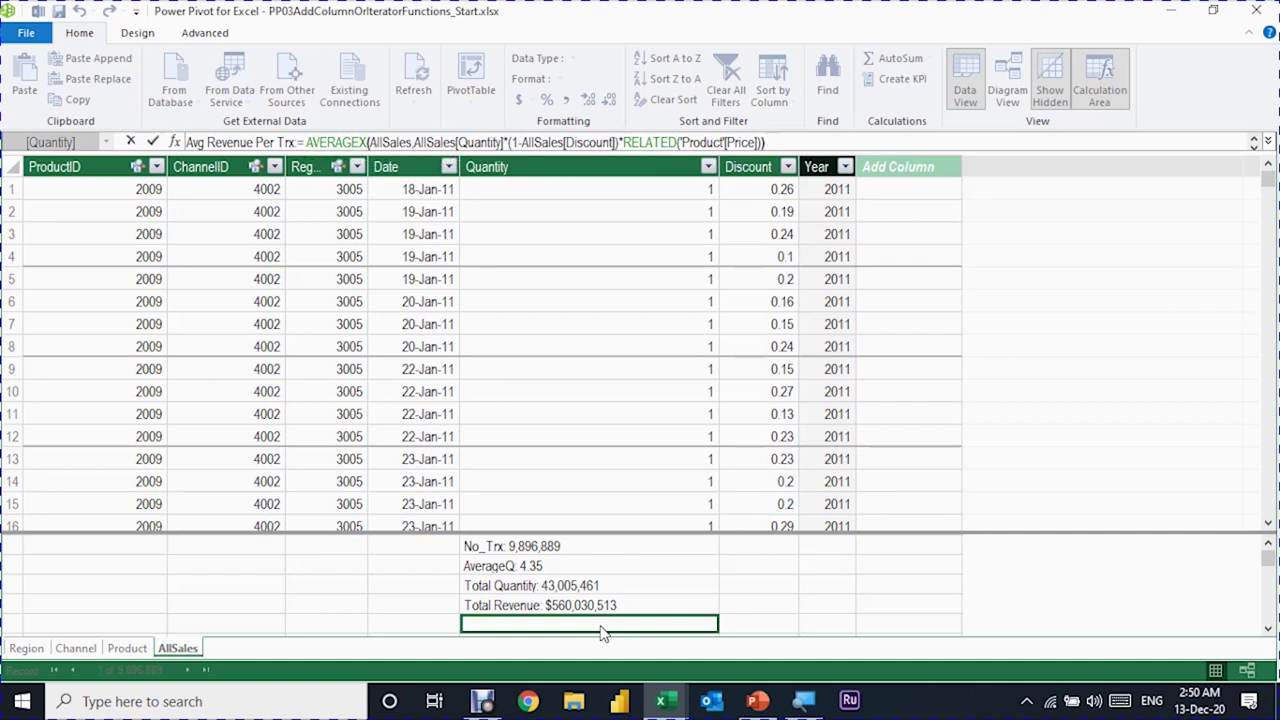
pyautogui.press('Return')
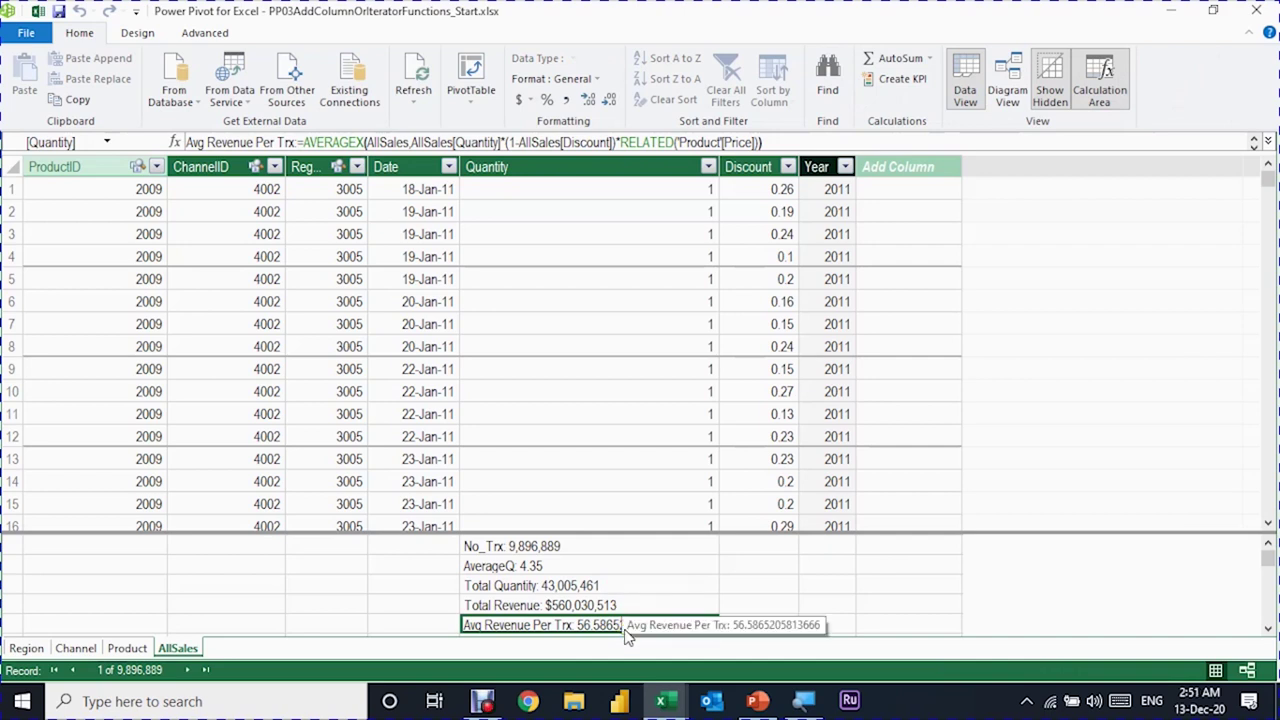
# Format Avg Revenue Per Trx as US dollar currency rounded to whole dollars ($57)
pyautogui.click(525, 101)
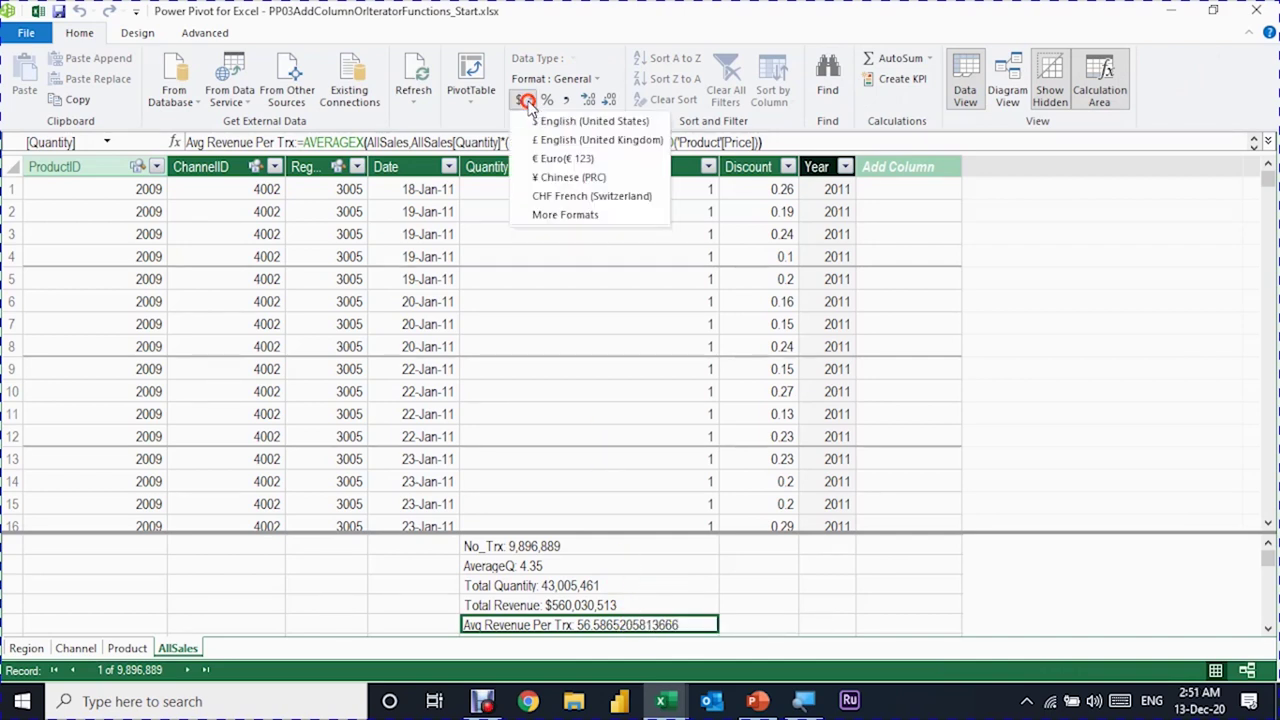
pyautogui.click(590, 121)
pyautogui.click(608, 101)
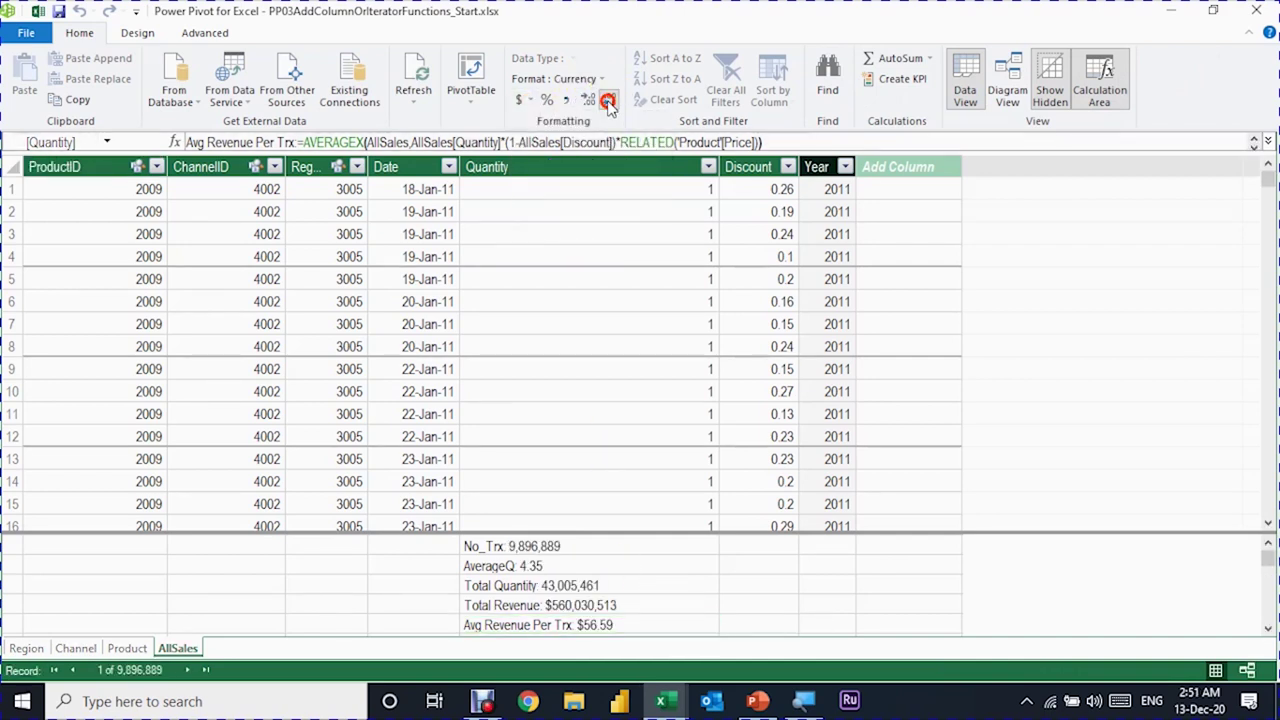
pyautogui.click(608, 101)
pyautogui.scroll(-1, 610, 587)
pyautogui.click(610, 587)
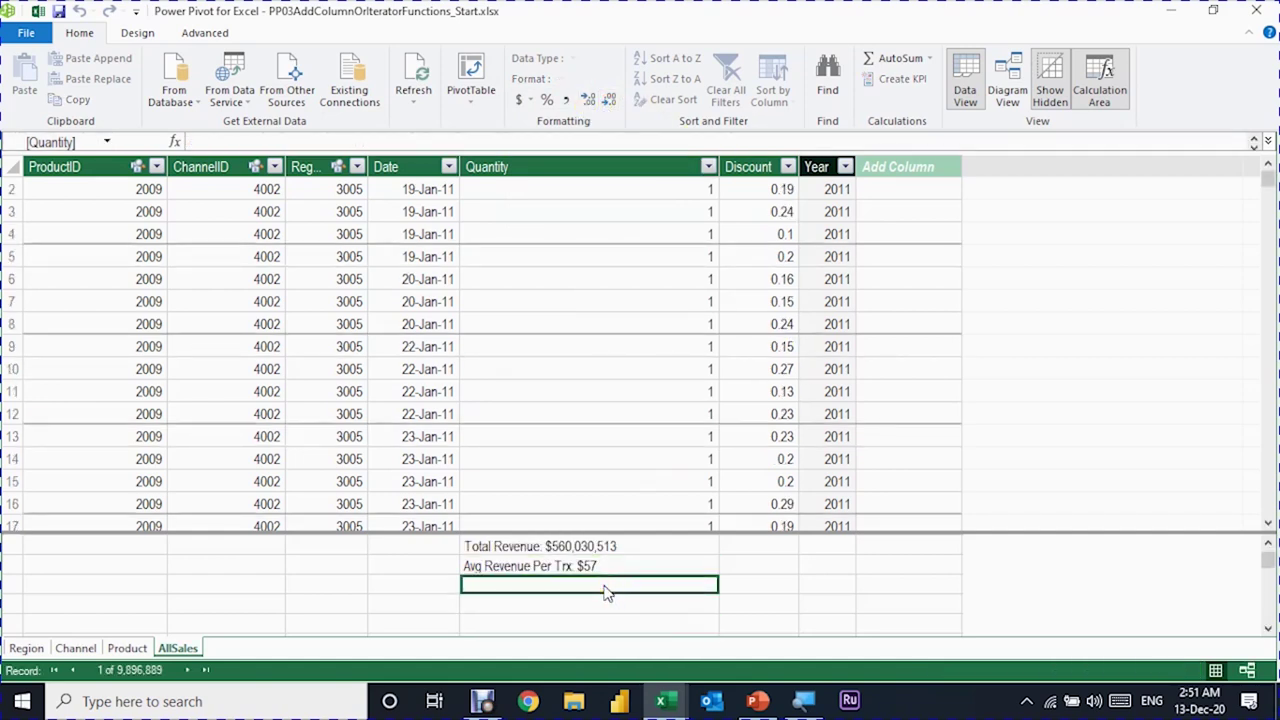
# Begin the Avg Daily Revenue measure as AVERAGEX over DISTINCT(AllSales[Date])
pyautogui.write('Avg ')
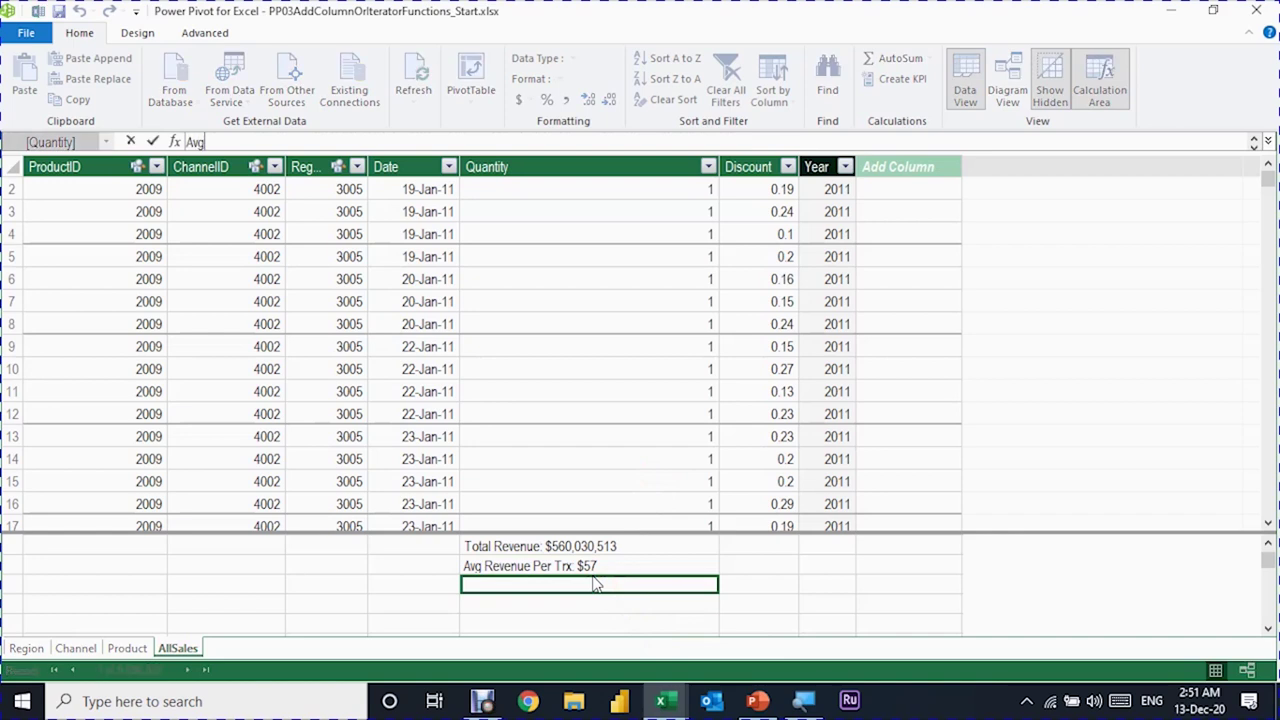
pyautogui.write('Diaily Revenue')
pyautogui.write(' :=')
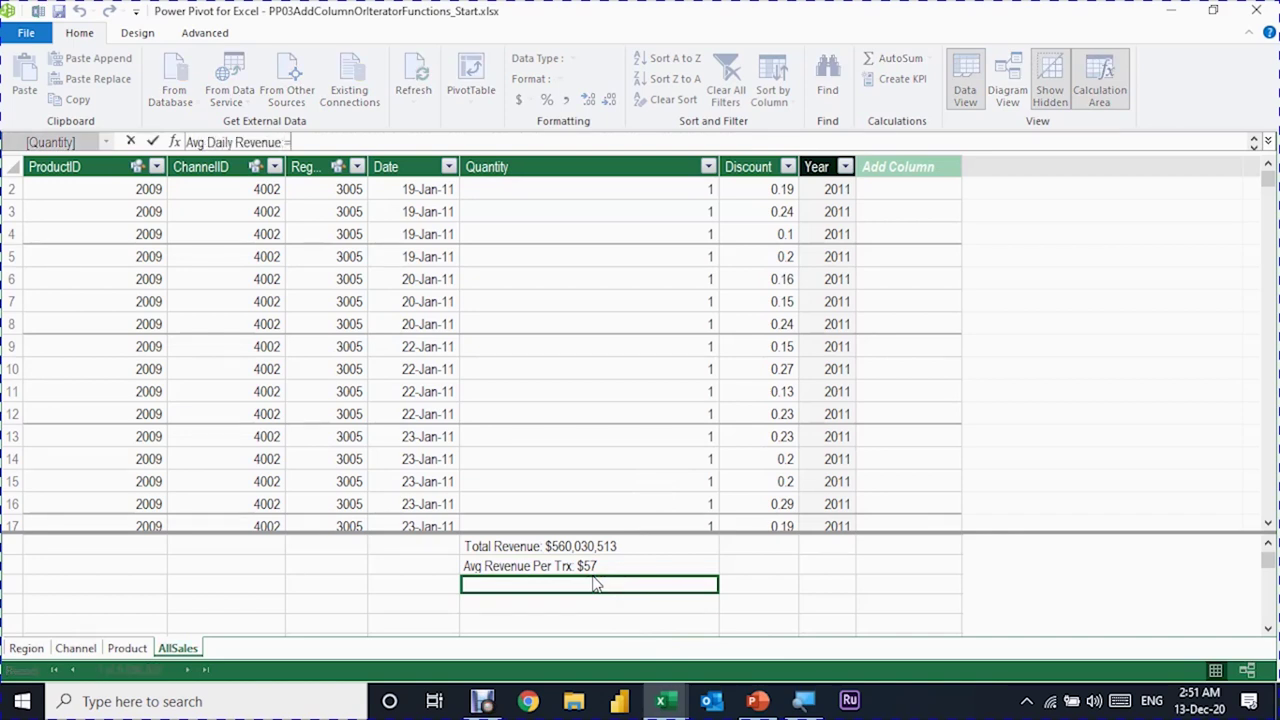
pyautogui.write('A')
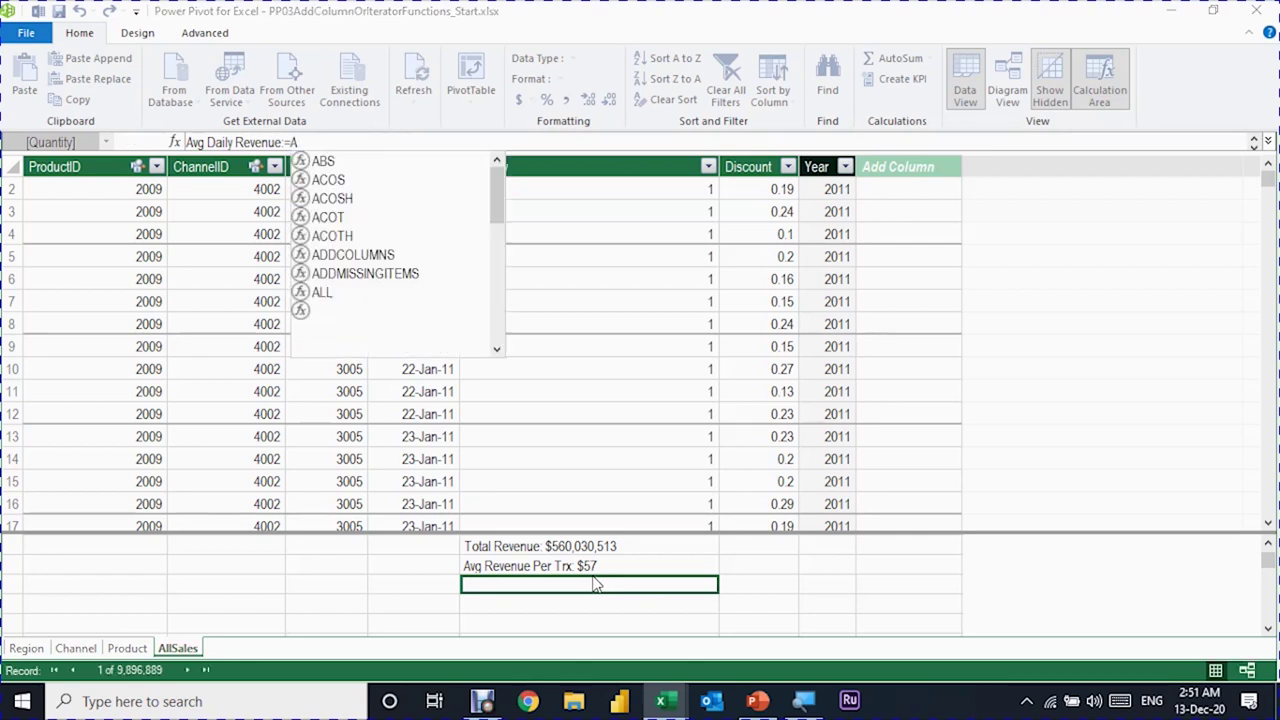
pyautogui.write('v')
pyautogui.press('Down')
pyautogui.press('Down')
pyautogui.press('Down')
pyautogui.press('Tab')
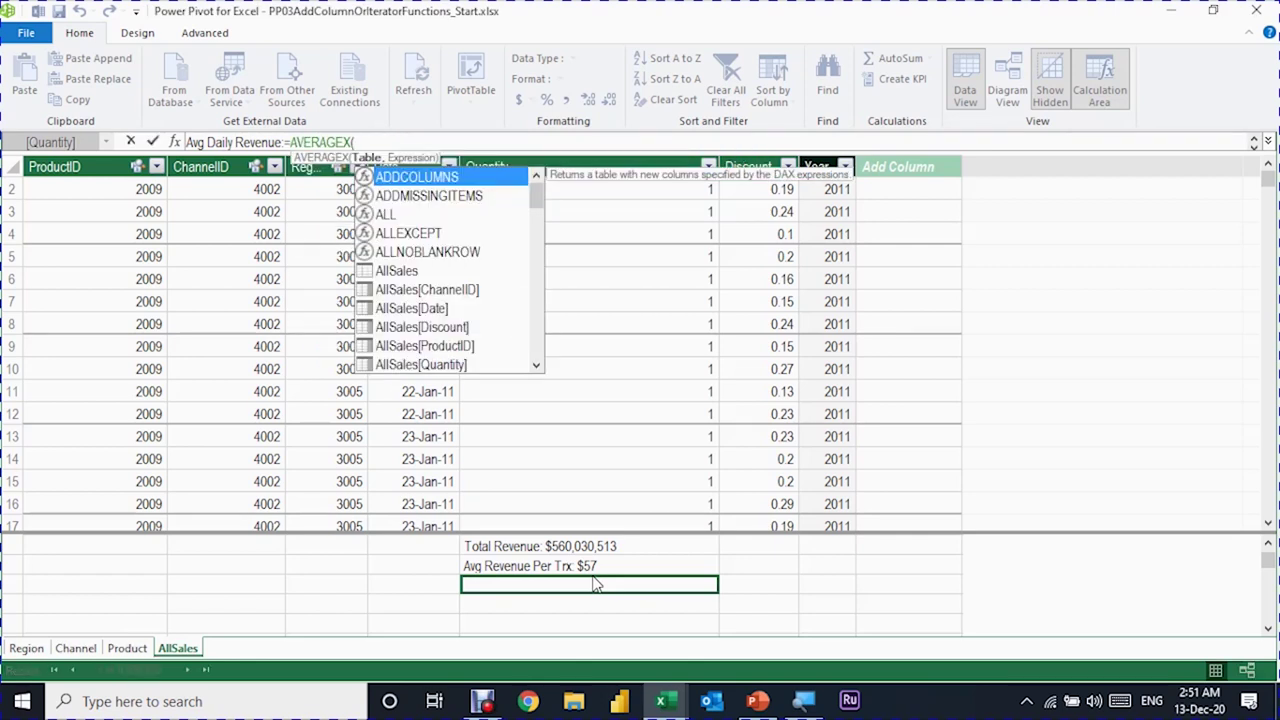
pyautogui.write('DI')
pyautogui.press('Tab')
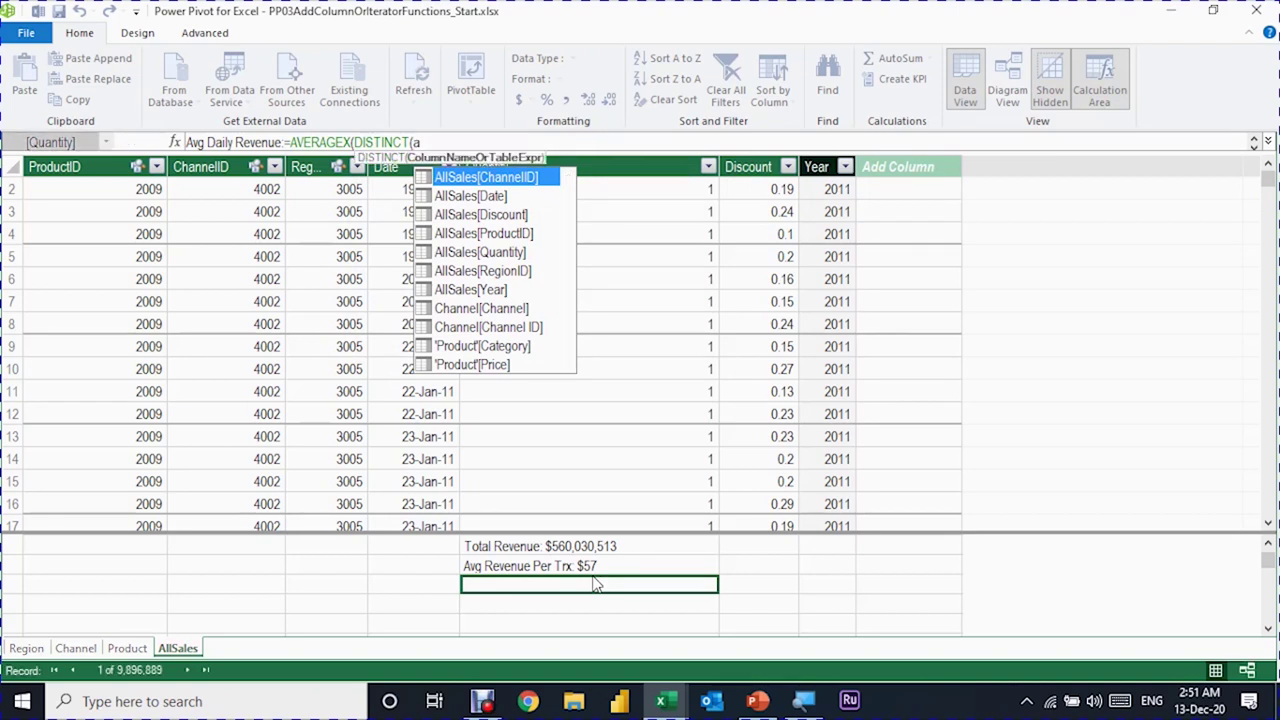
pyautogui.write('al')
pyautogui.press('Down')
pyautogui.press('Down')
pyautogui.press('Down')
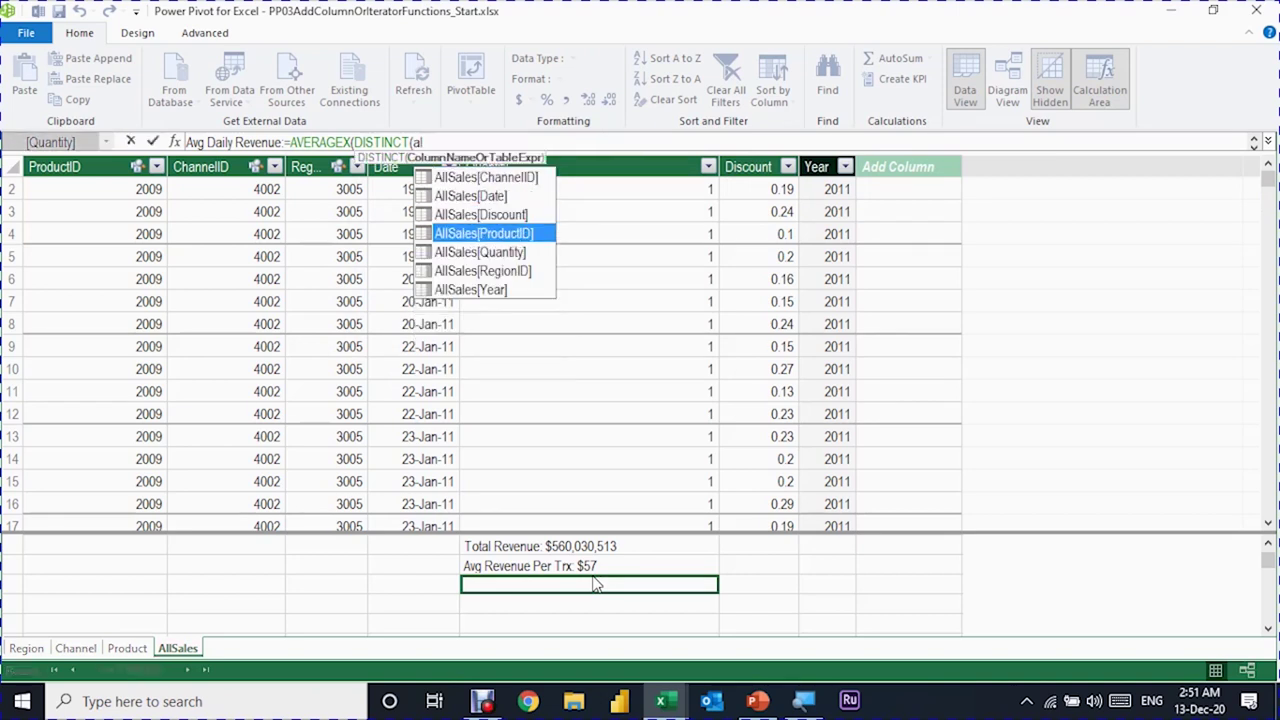
pyautogui.press('Up')
pyautogui.press('Up')
pyautogui.press('Tab')
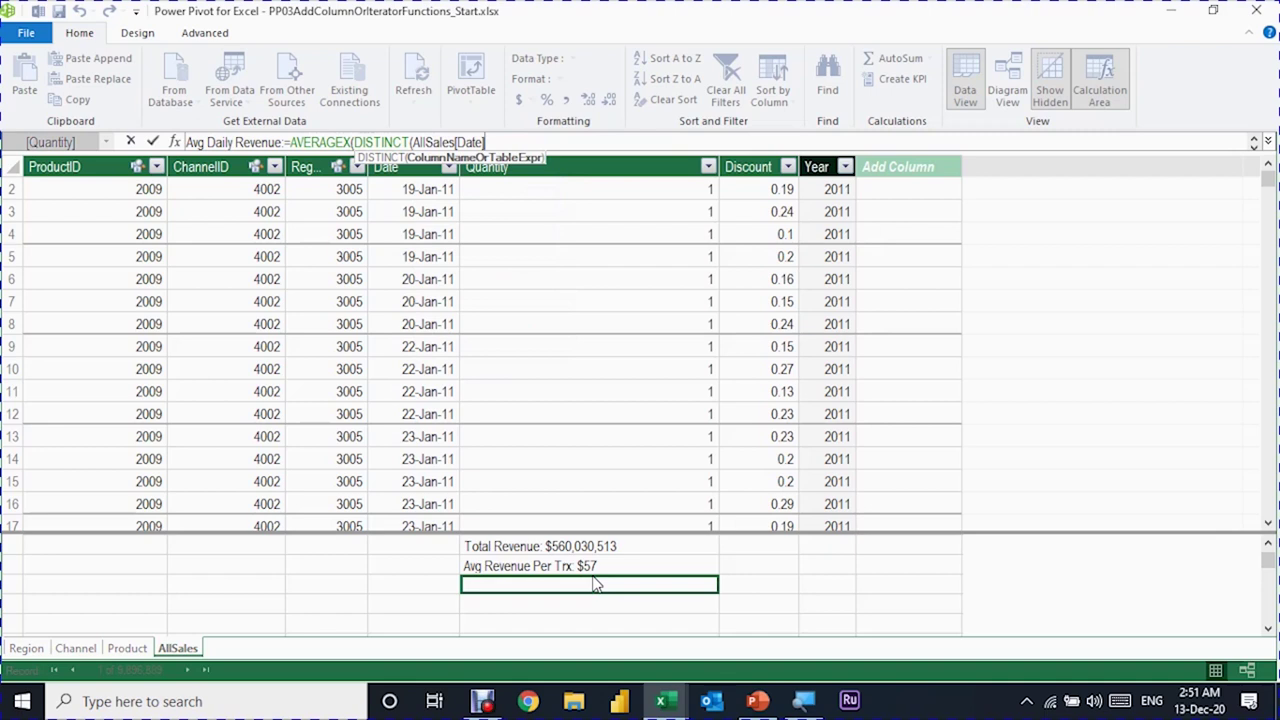
# Average [Total Revenue] per date and format the result as US dollar currency ($161,812)
pyautogui.write(')')
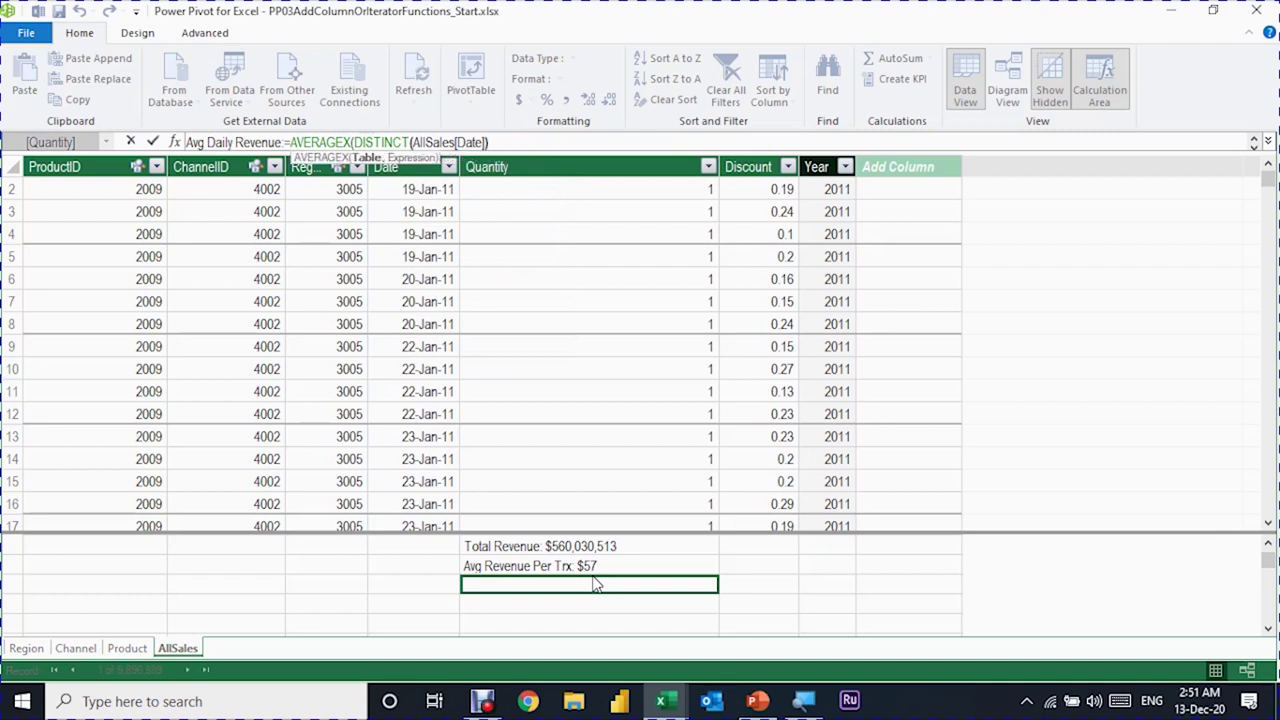
pyautogui.write(',')
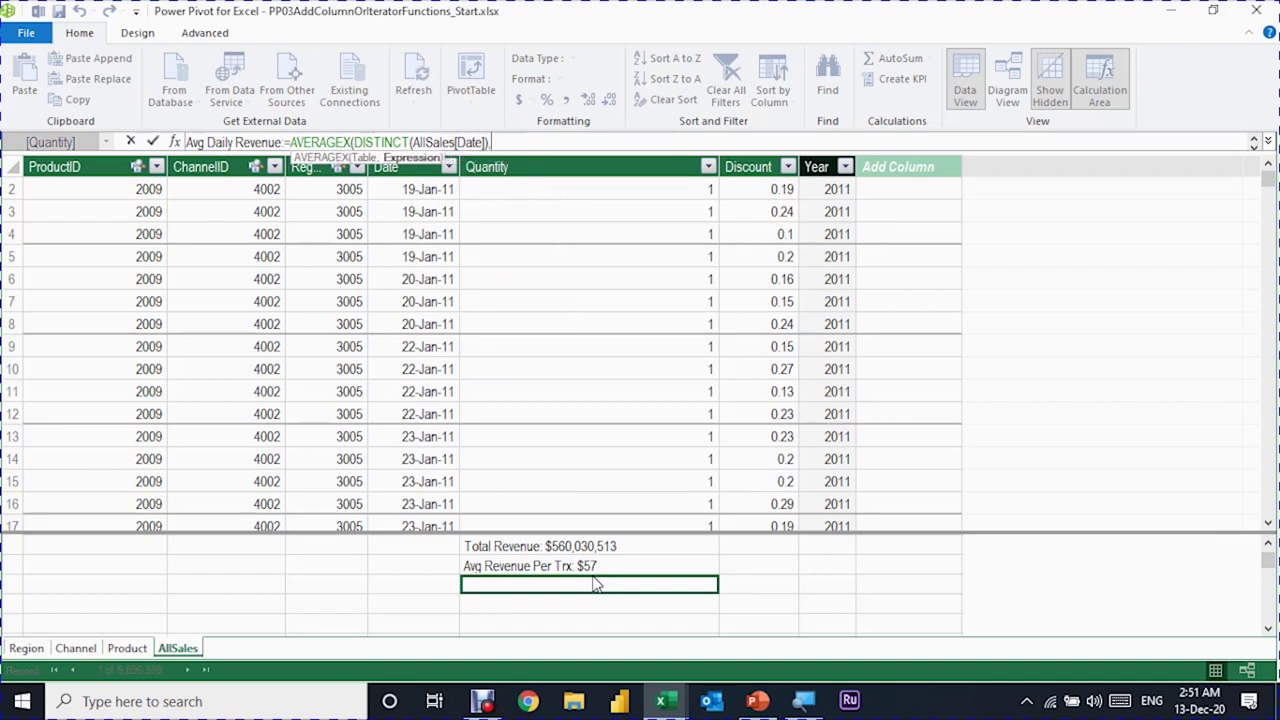
pyautogui.write('[')
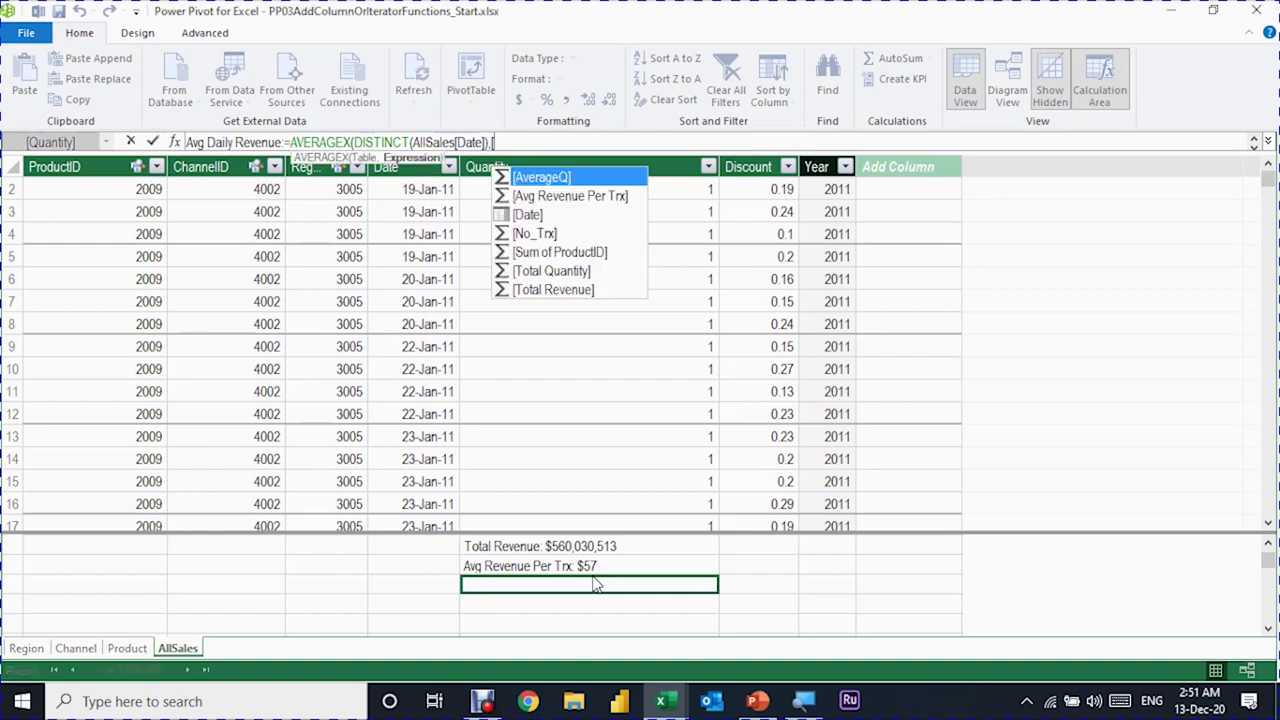
pyautogui.press('Down')
pyautogui.press('Down')
pyautogui.press('Down')
pyautogui.press('Down')
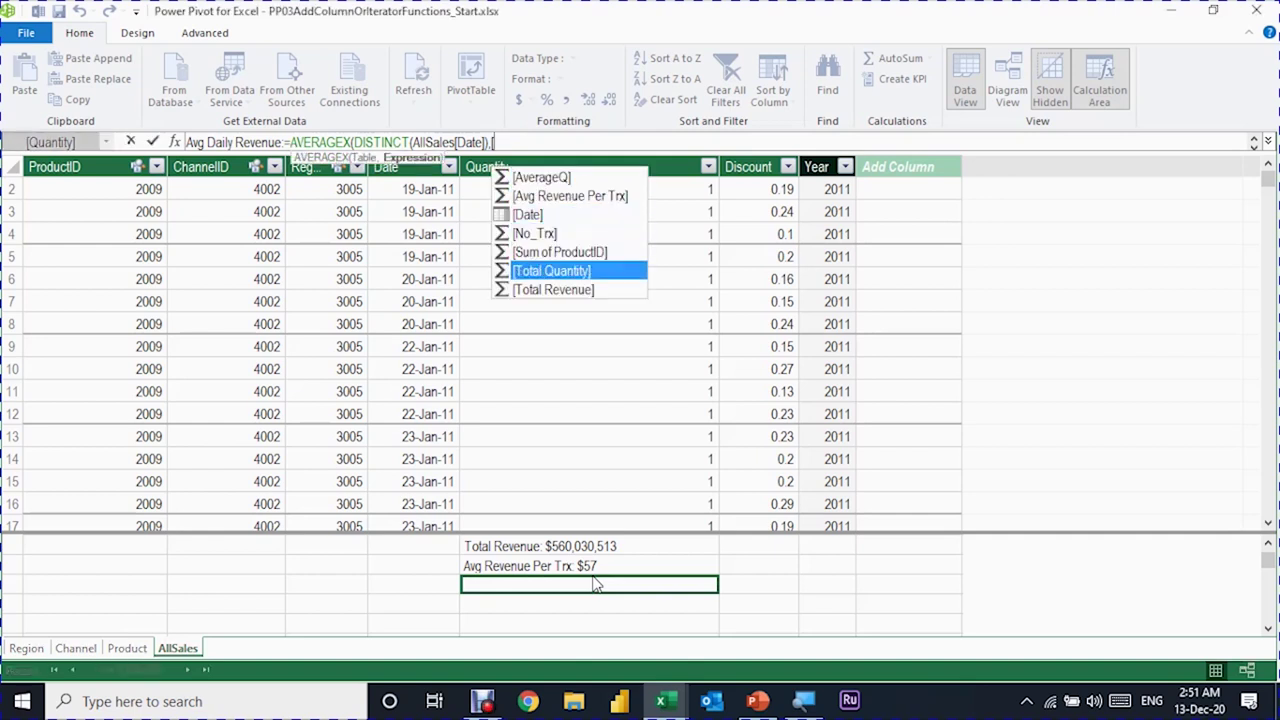
pyautogui.press('Down')
pyautogui.press('Tab')
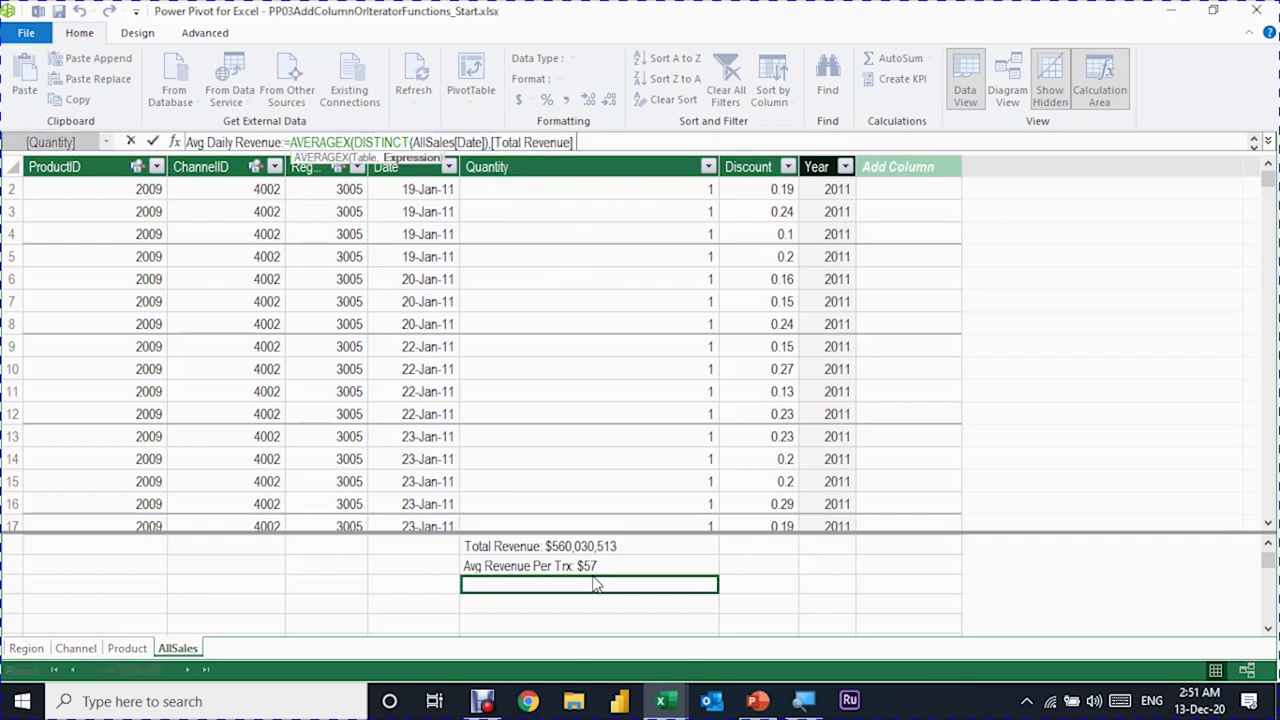
pyautogui.write(')')
pyautogui.press('Return')
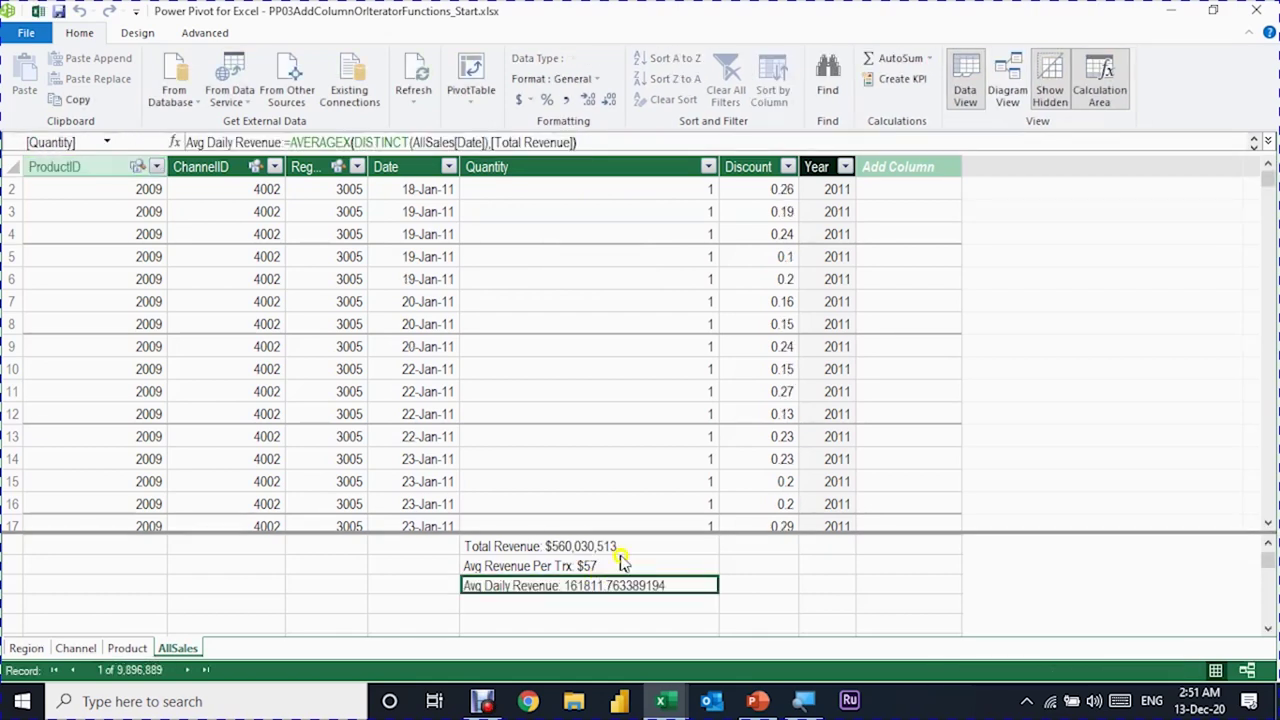
pyautogui.click(530, 99)
pyautogui.click(530, 118)
# Add Avg Revenue Per Trx and Avg Daily Revenue to the PivotTable and place Region beside Channel
pyautogui.moveTo(667, 706)
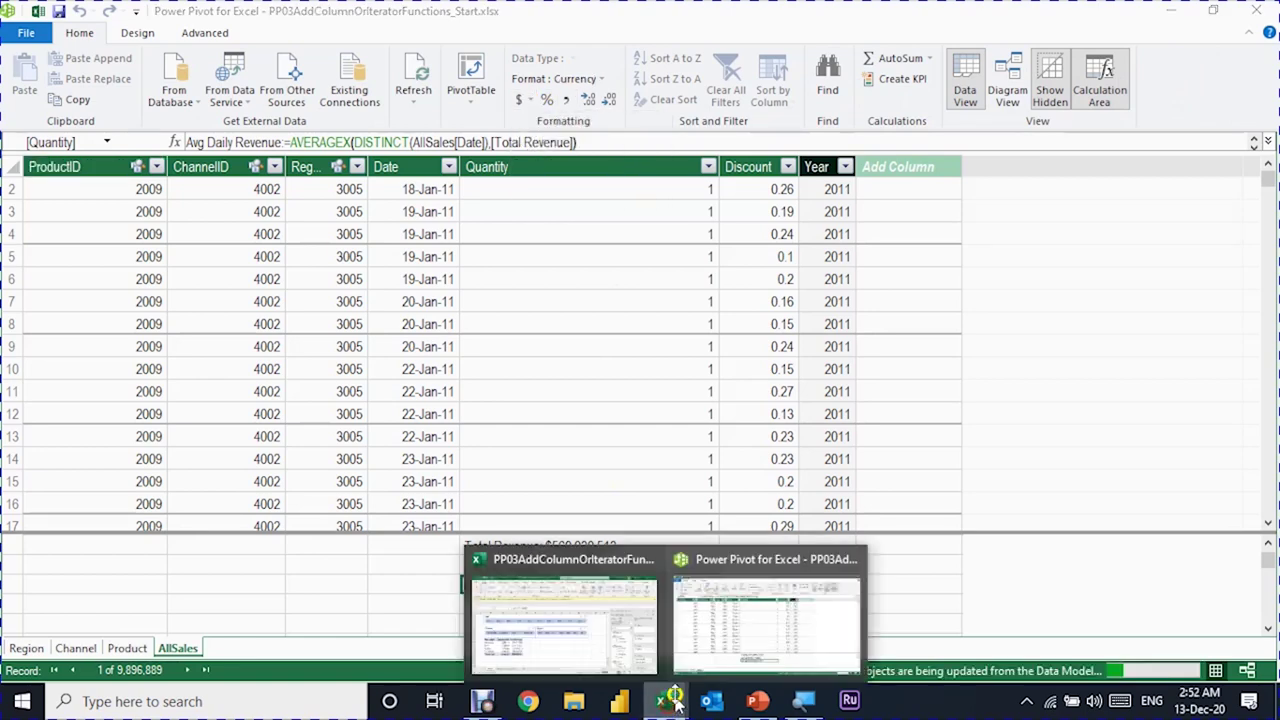
pyautogui.click(595, 663)
pyautogui.click(318, 480)
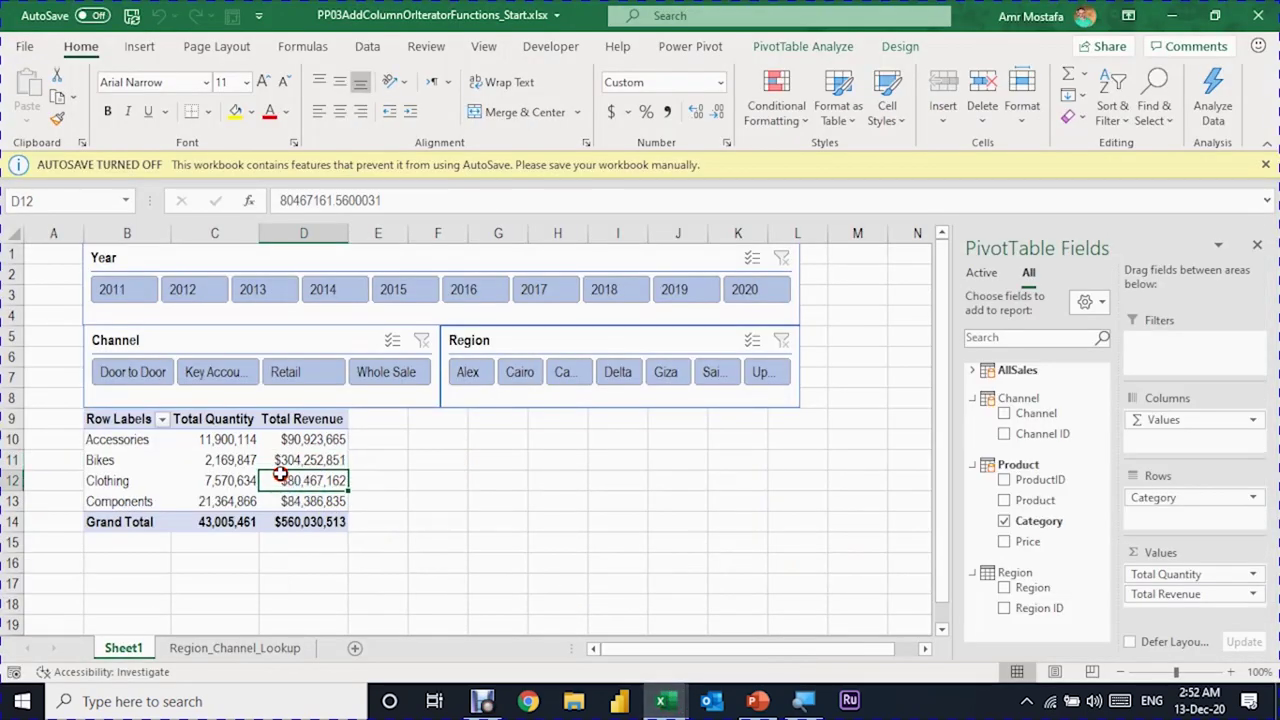
pyautogui.click(972, 370)
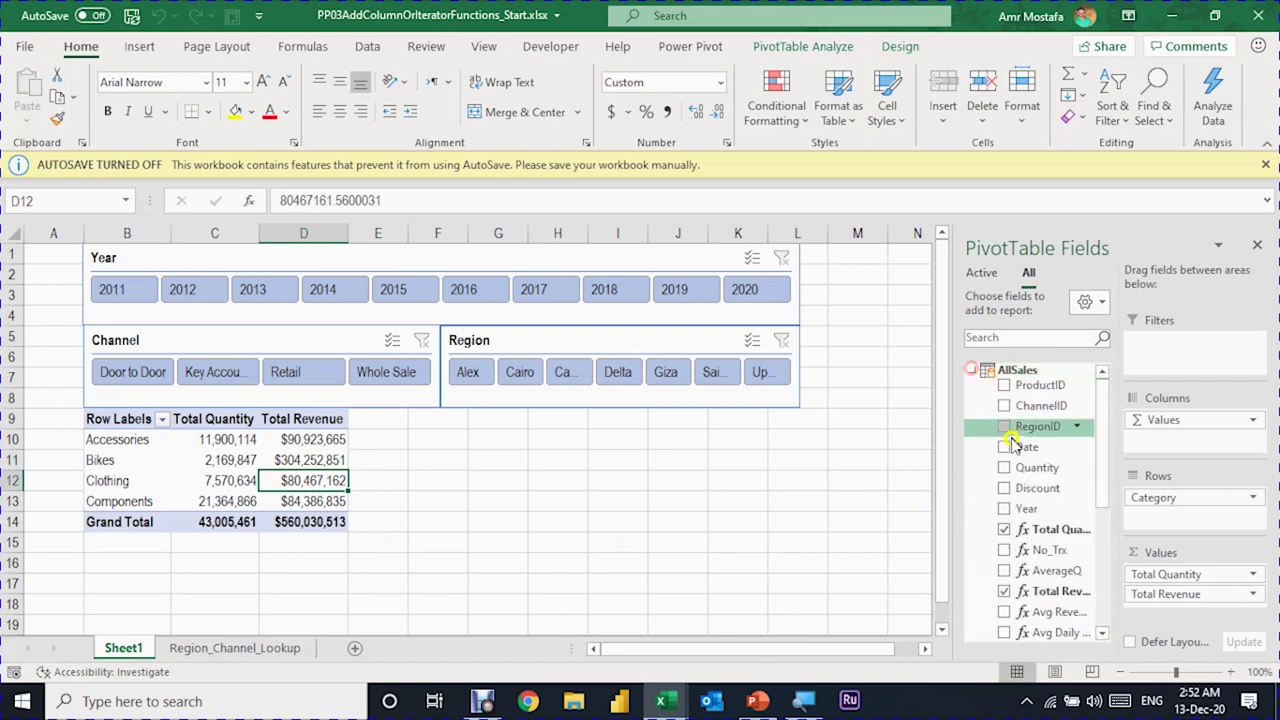
pyautogui.scroll(-3, 1010, 480)
pyautogui.click(1000, 572)
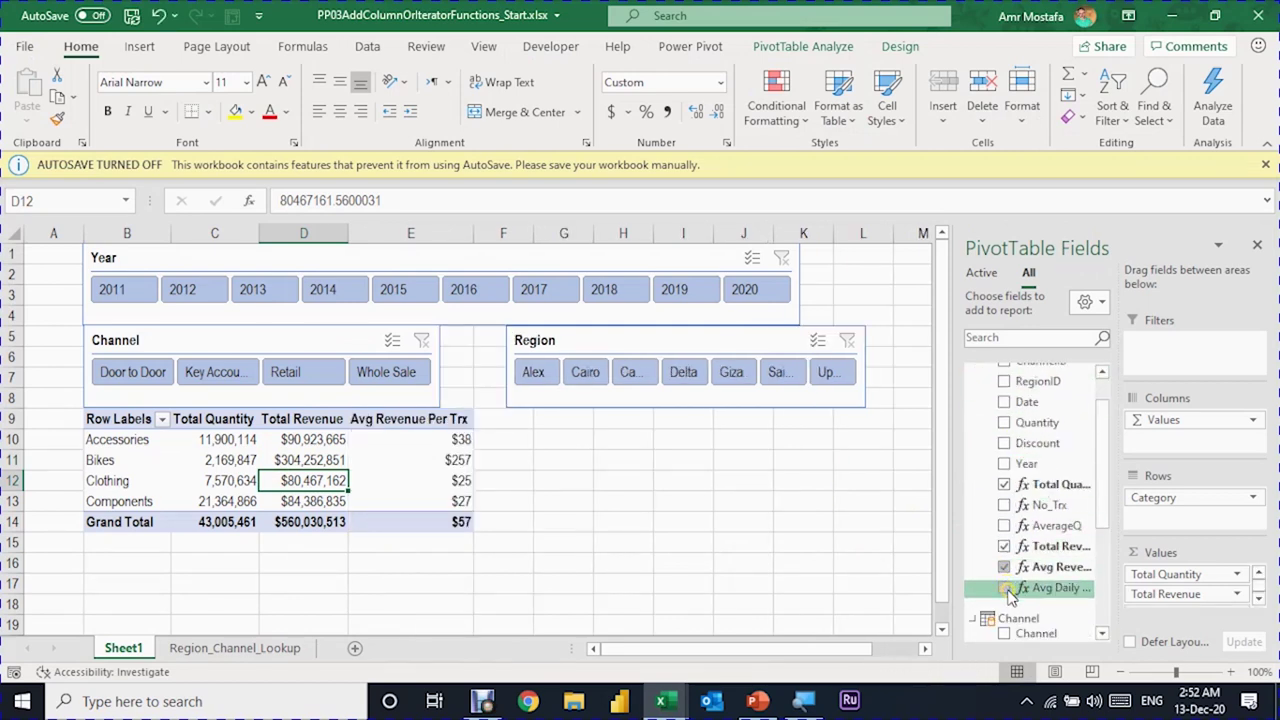
pyautogui.click(1006, 588)
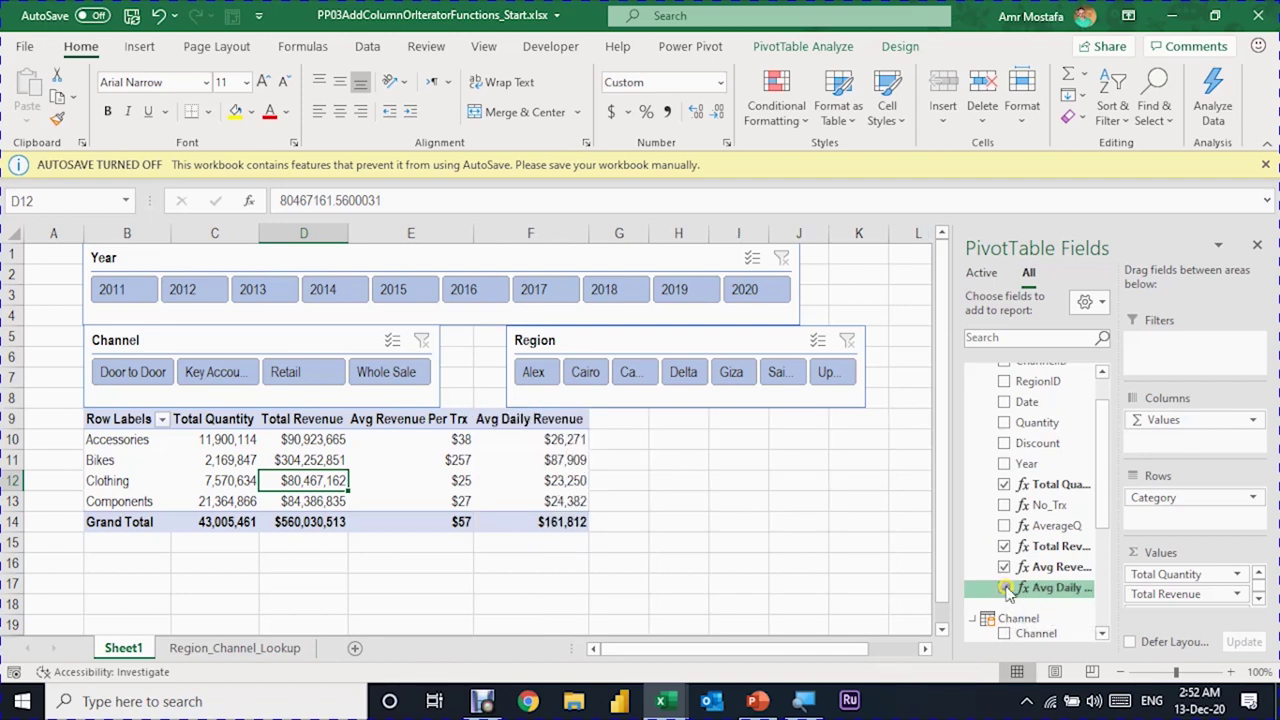
pyautogui.moveTo(626, 337); pyautogui.dragTo(557, 333)
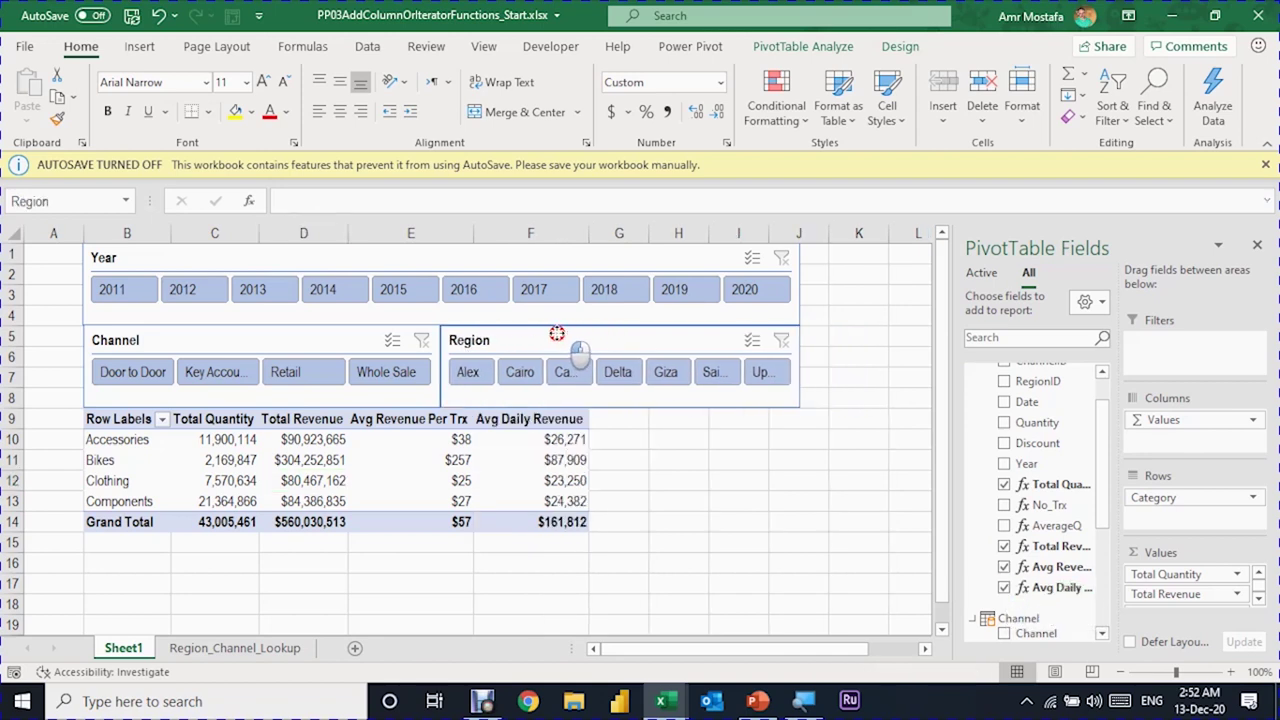
# Inspect the exact Avg Revenue Per Trx and Avg Daily Revenue values for Accessories
pyautogui.click(468, 437)
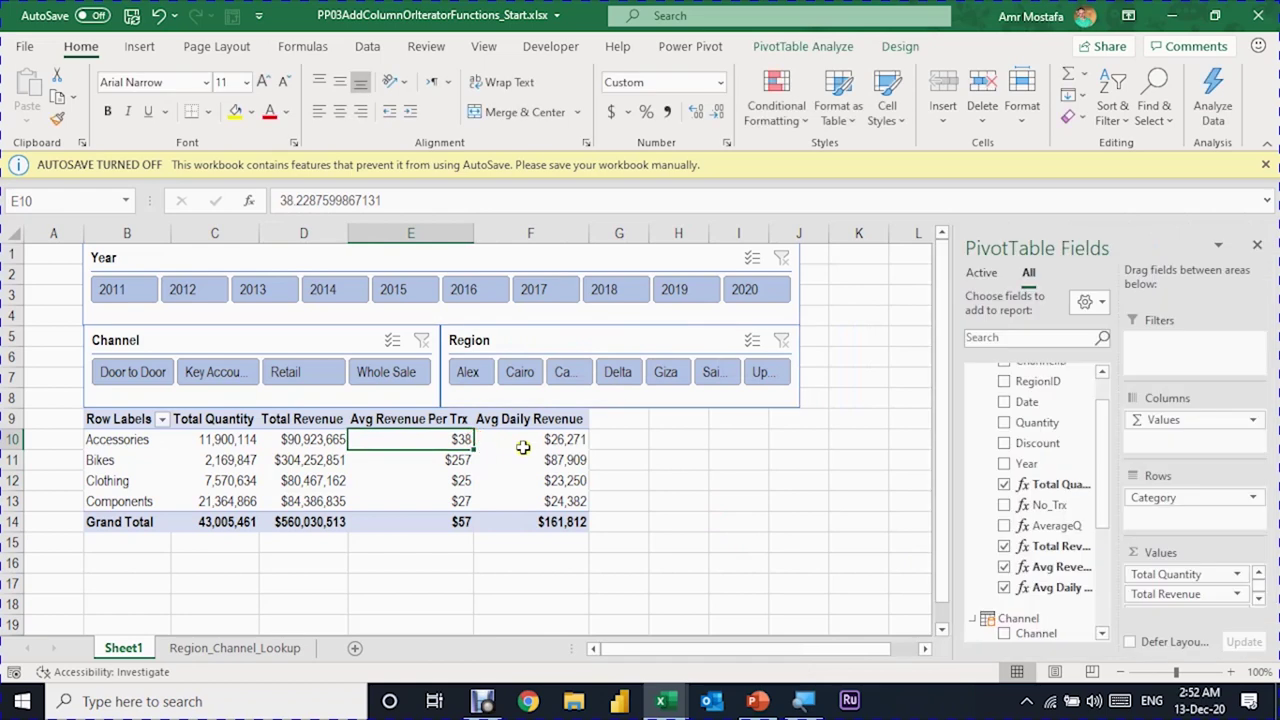
pyautogui.moveTo(522, 447)
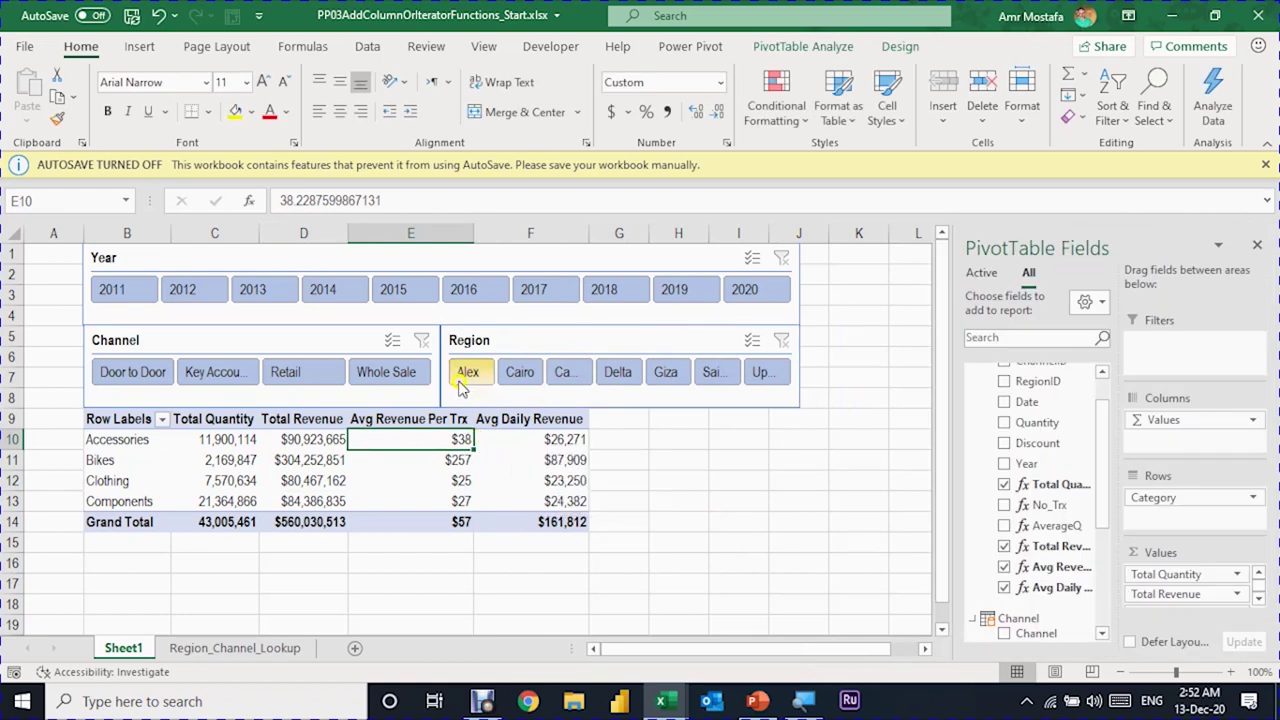
pyautogui.click(577, 444)
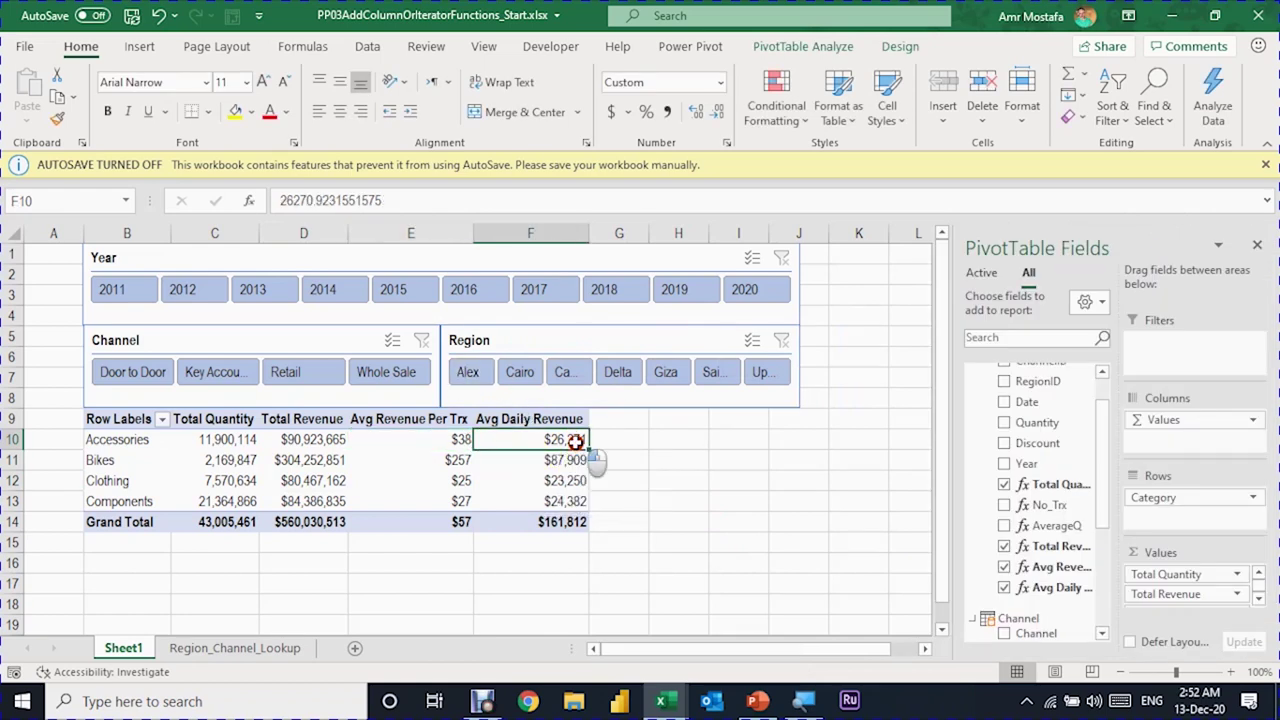
pyautogui.click(458, 442)
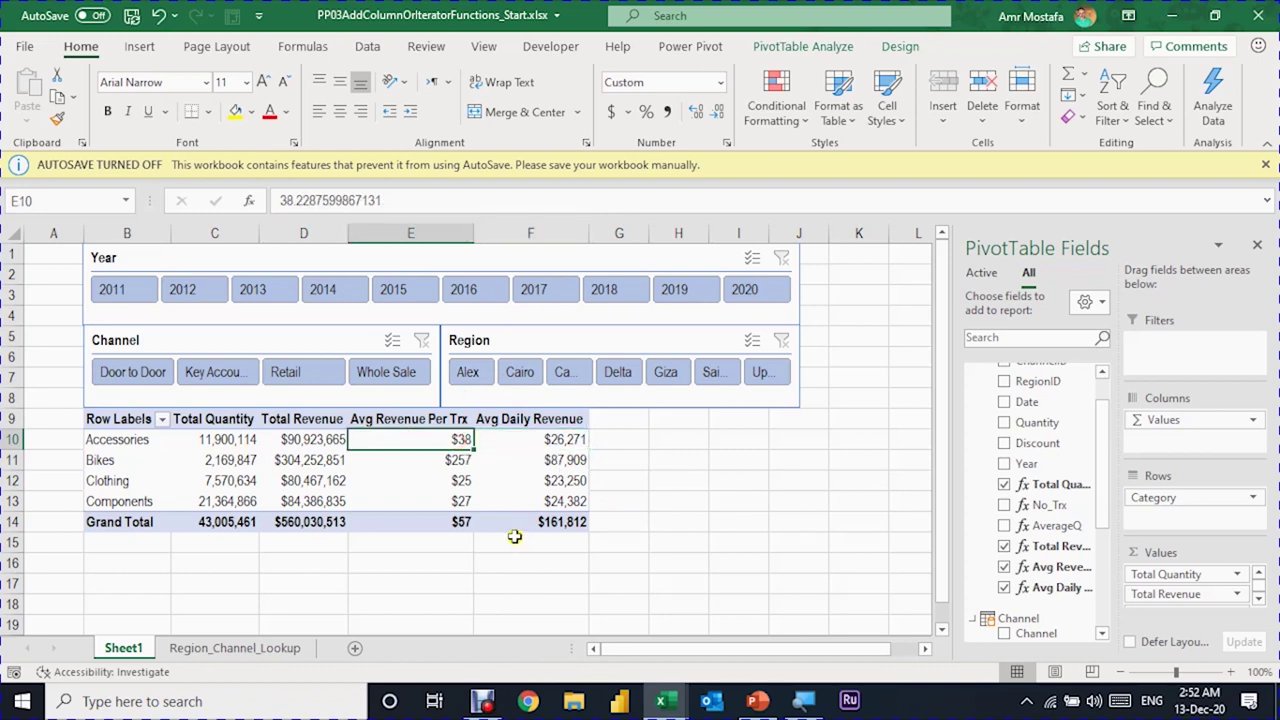
pyautogui.click(531, 440)
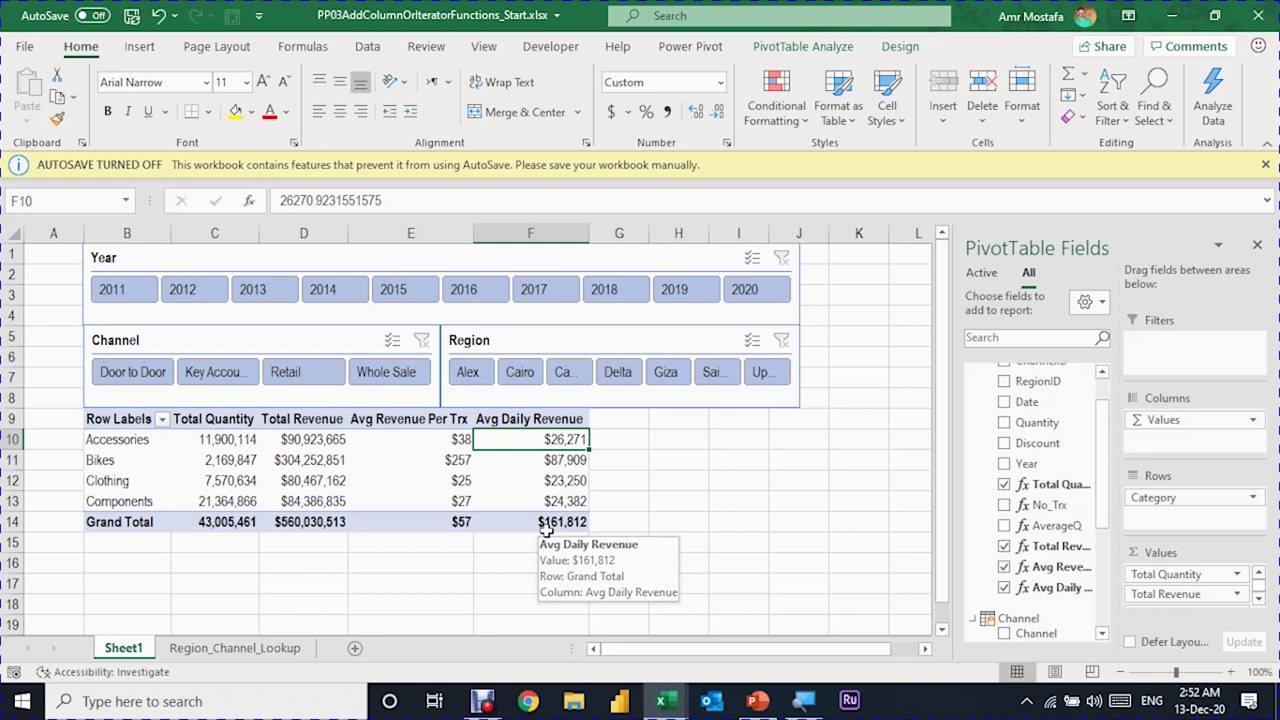
pyautogui.click(668, 700)
# Start a new Cat. Ranking measure as RANKX(ALL('Product'[Category]) in an empty calculation cell
pyautogui.click(718, 645)
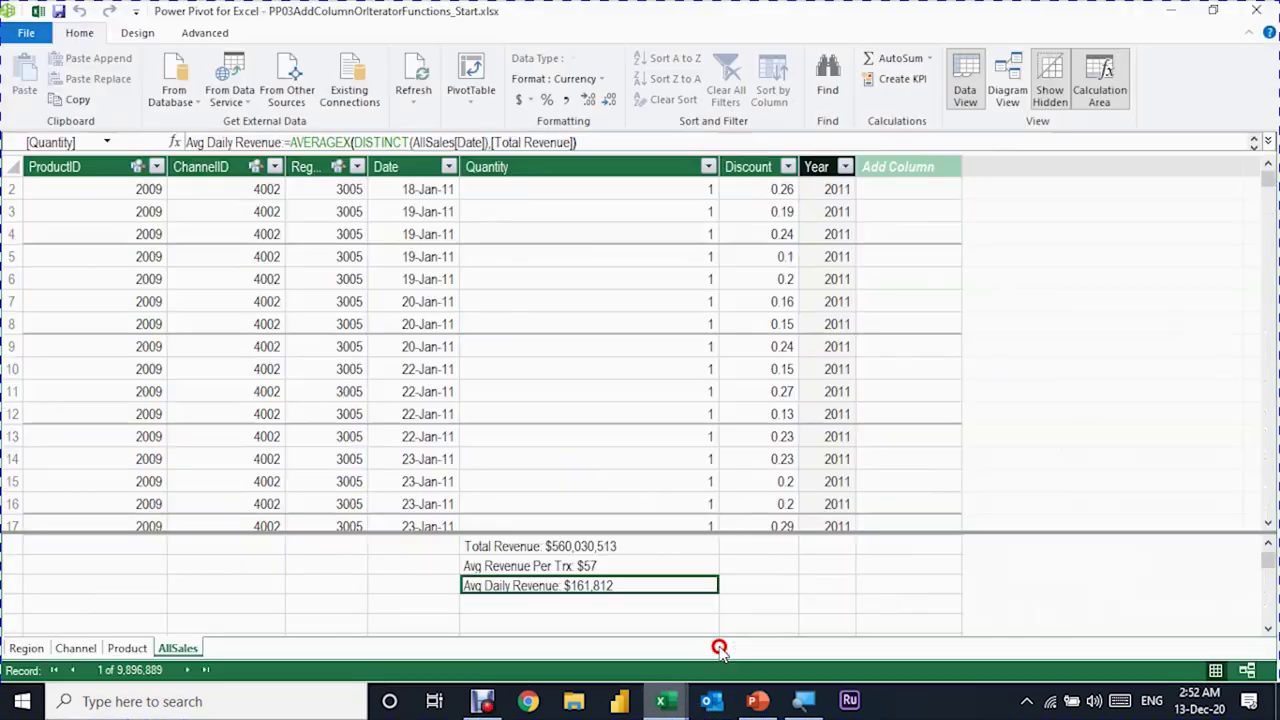
pyautogui.click(542, 605)
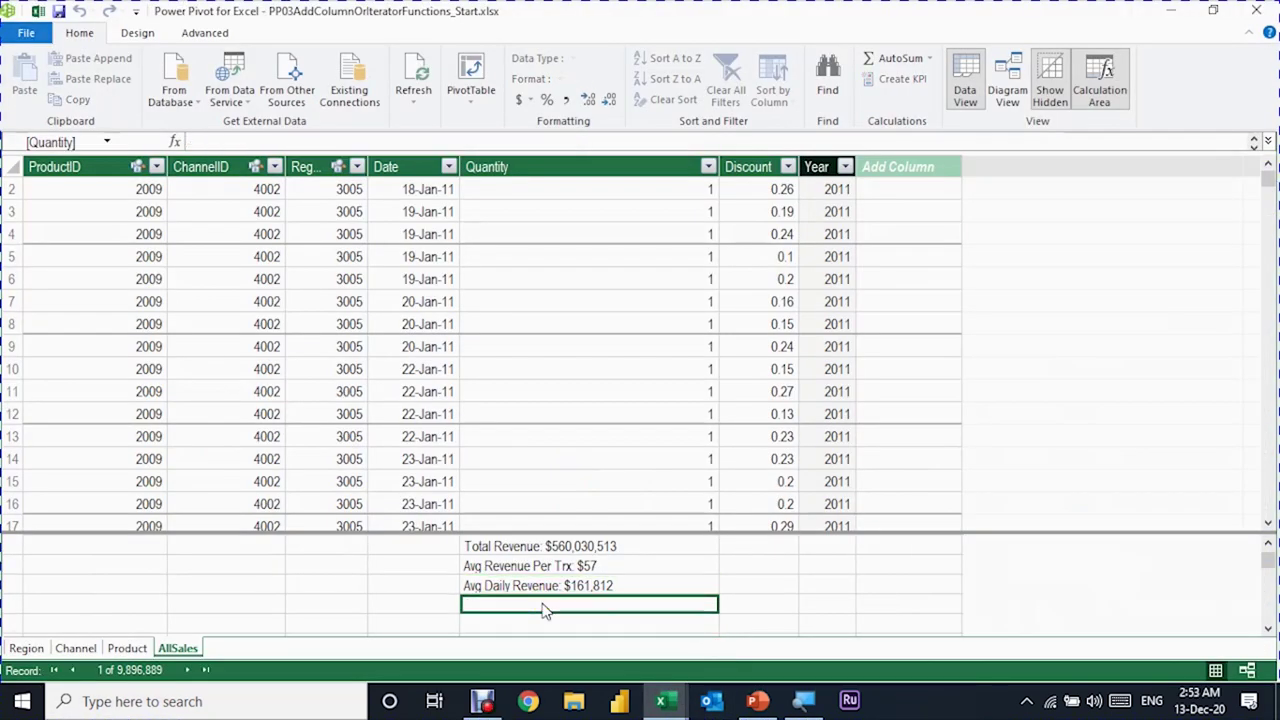
pyautogui.press('F2')
pyautogui.write('Cat')
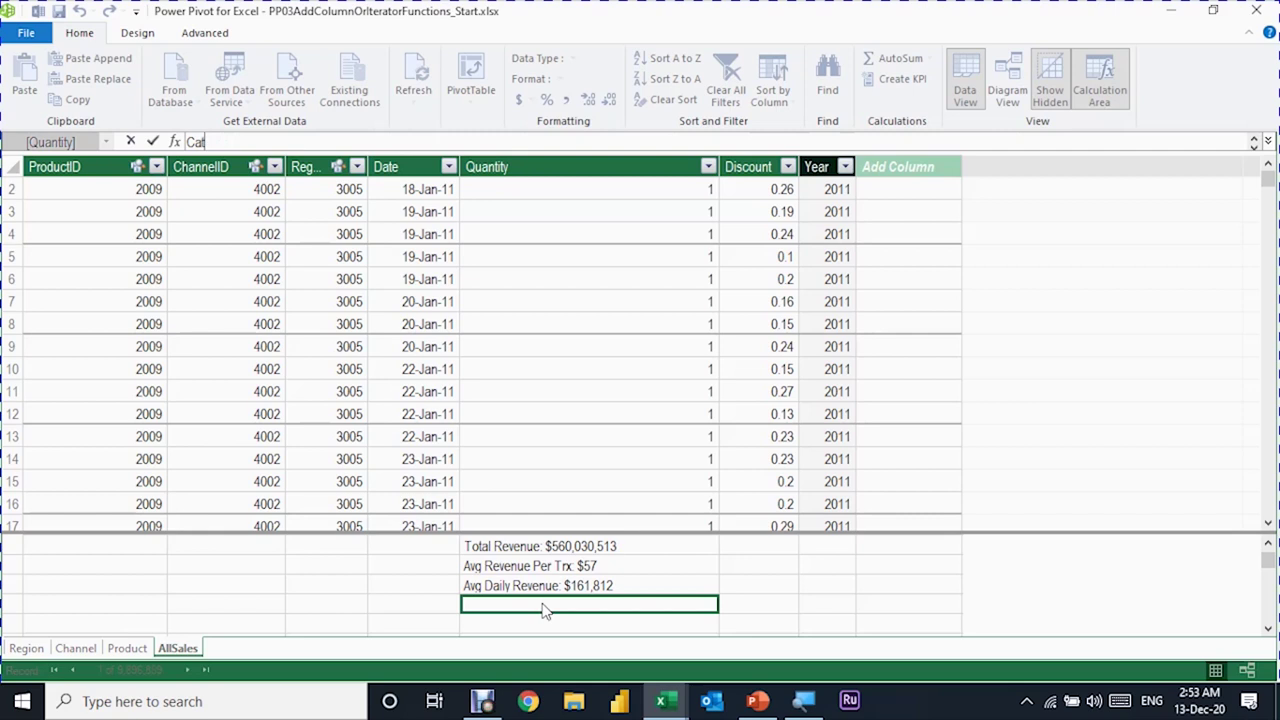
pyautogui.write('. Ranking:')
pyautogui.write('= R')
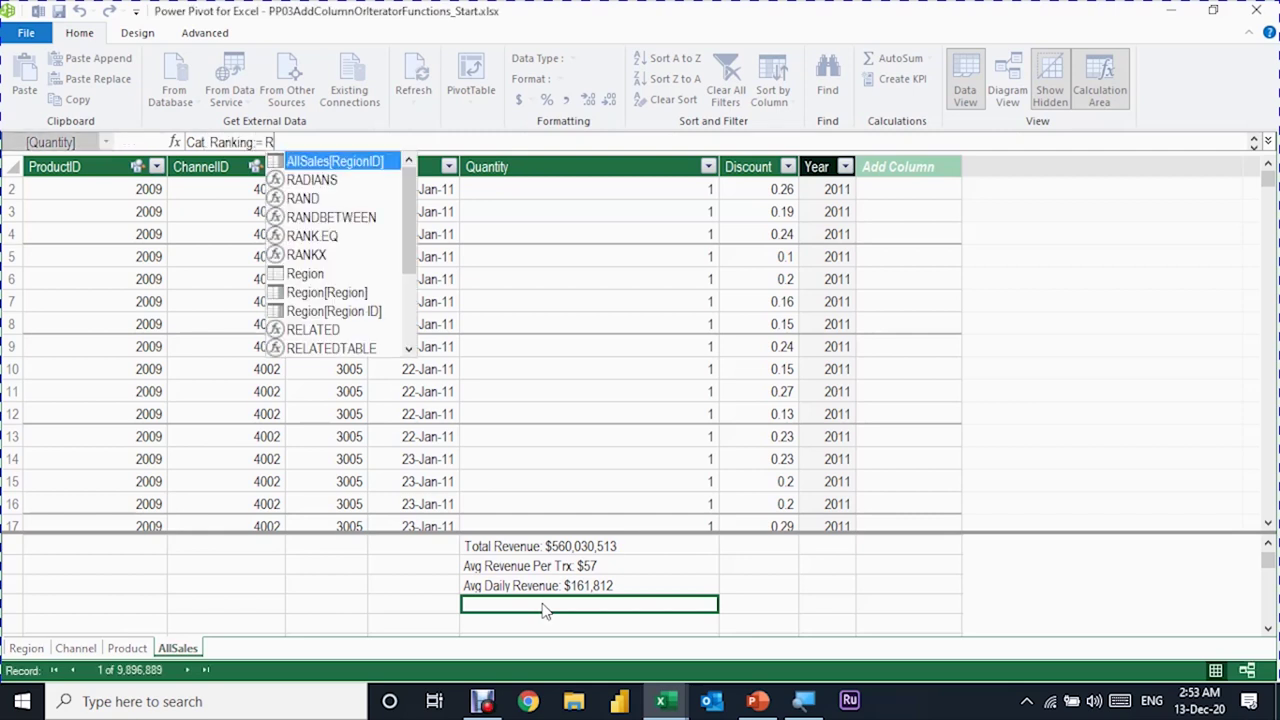
pyautogui.write('ankX(')
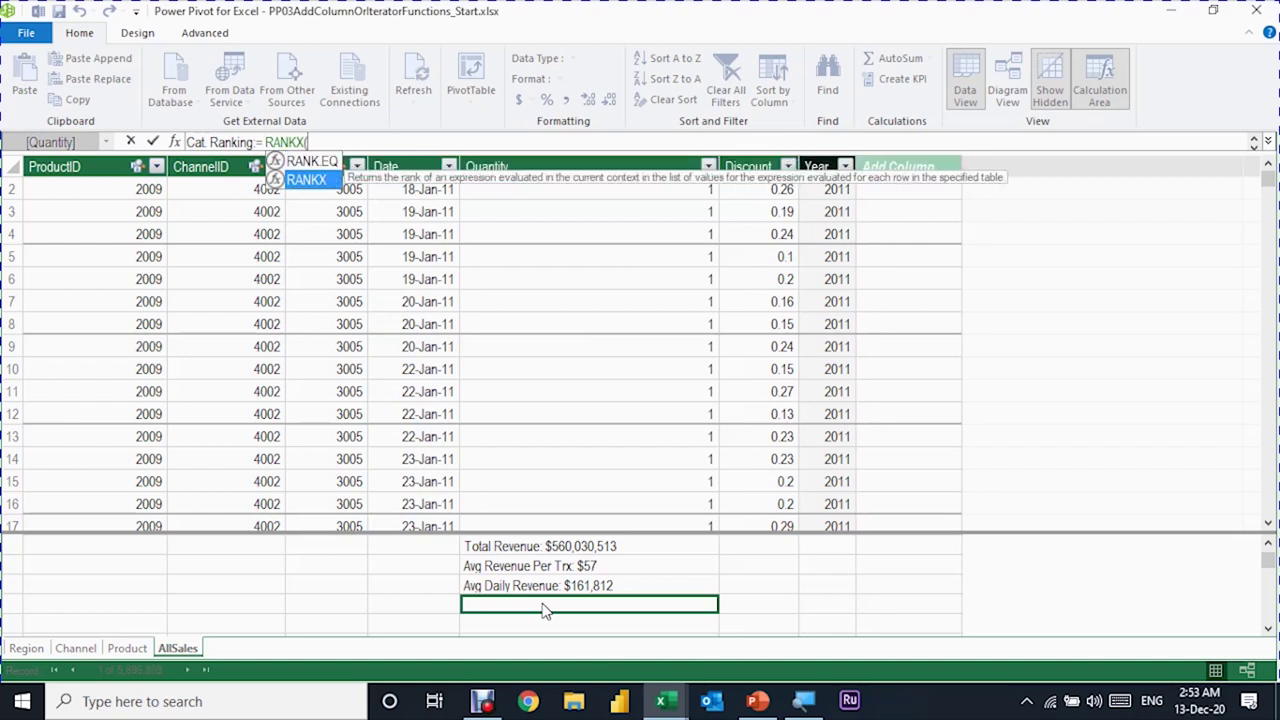
pyautogui.write('ALL(')
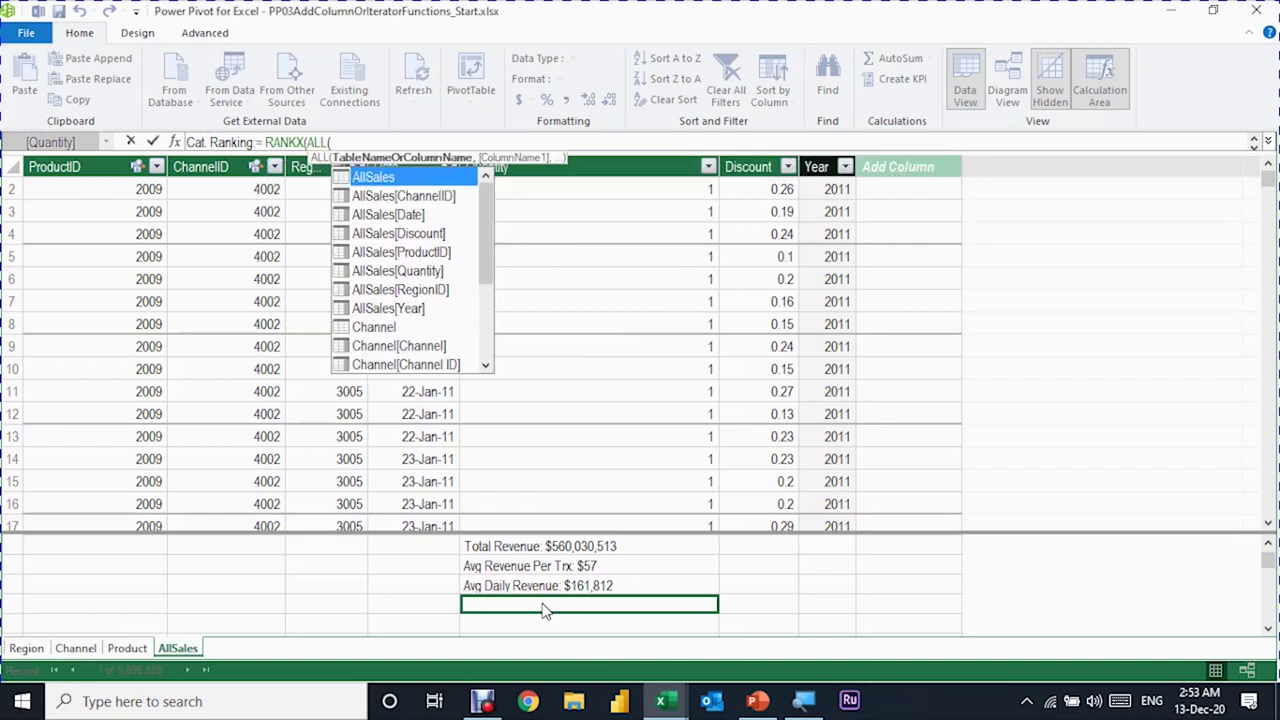
pyautogui.write('por')
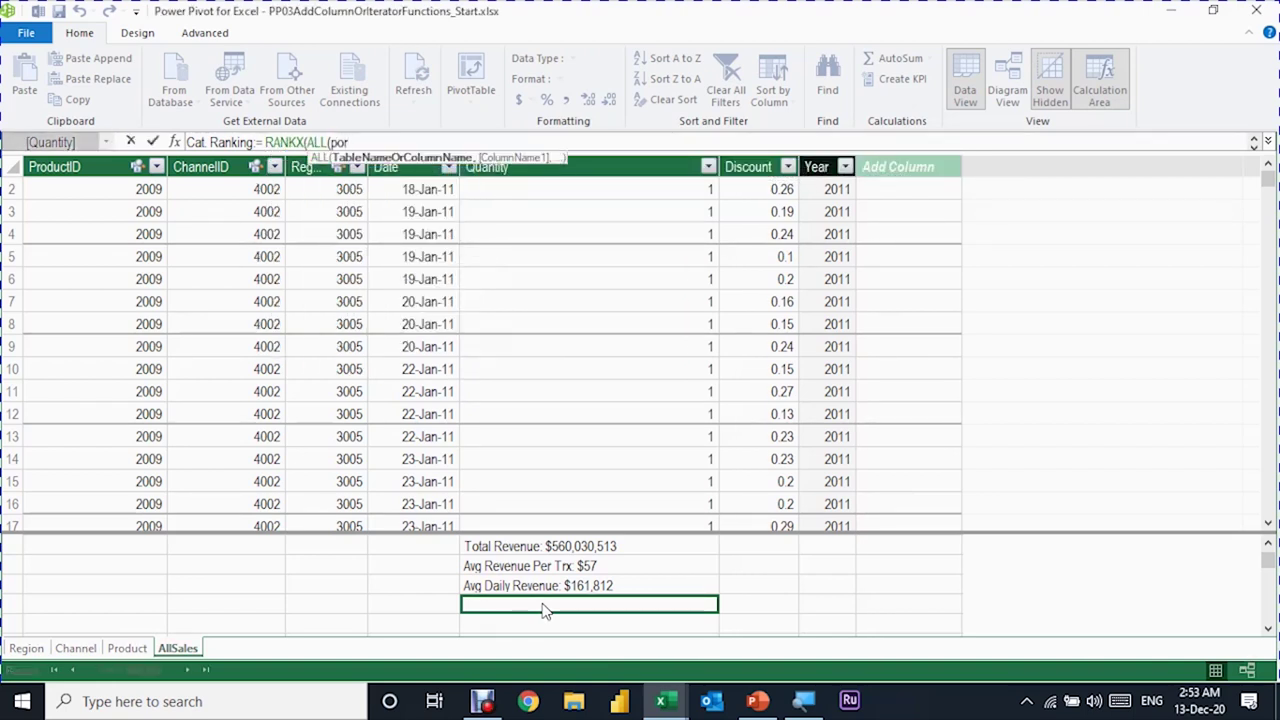
pyautogui.press('BackSpace')
pyautogui.press('BackSpace')
pyautogui.write('r')
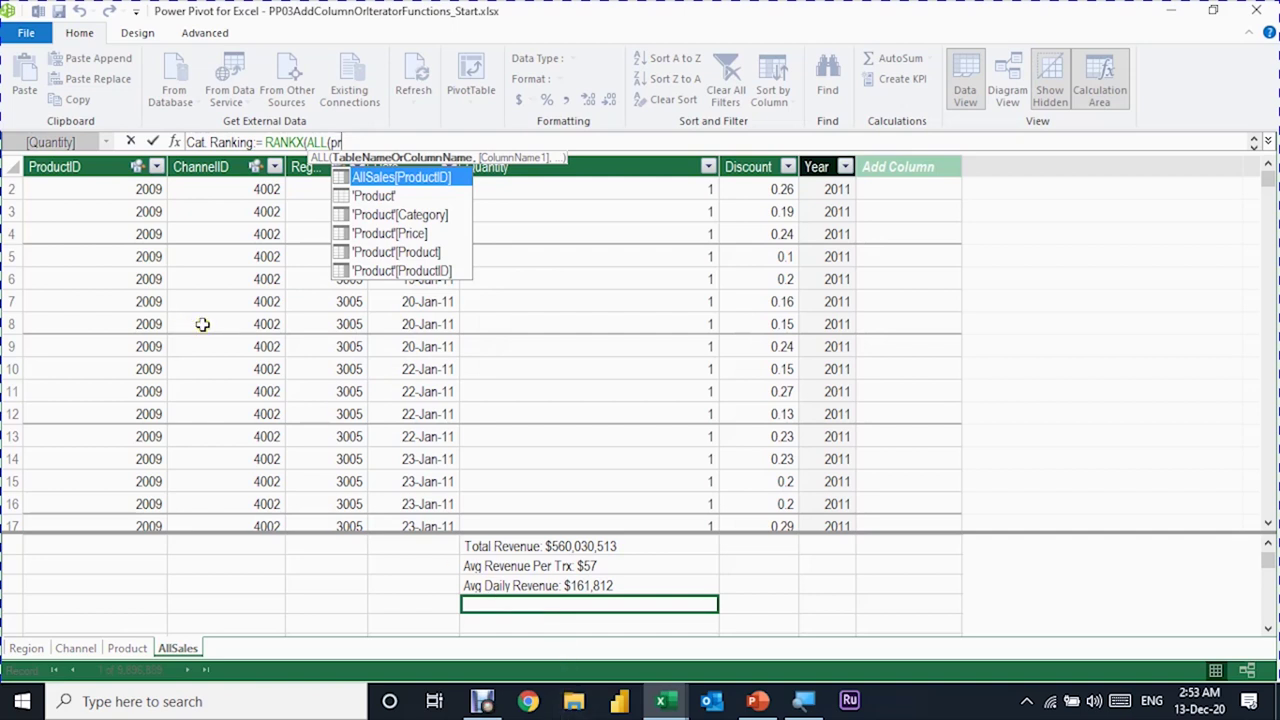
pyautogui.click(410, 215)
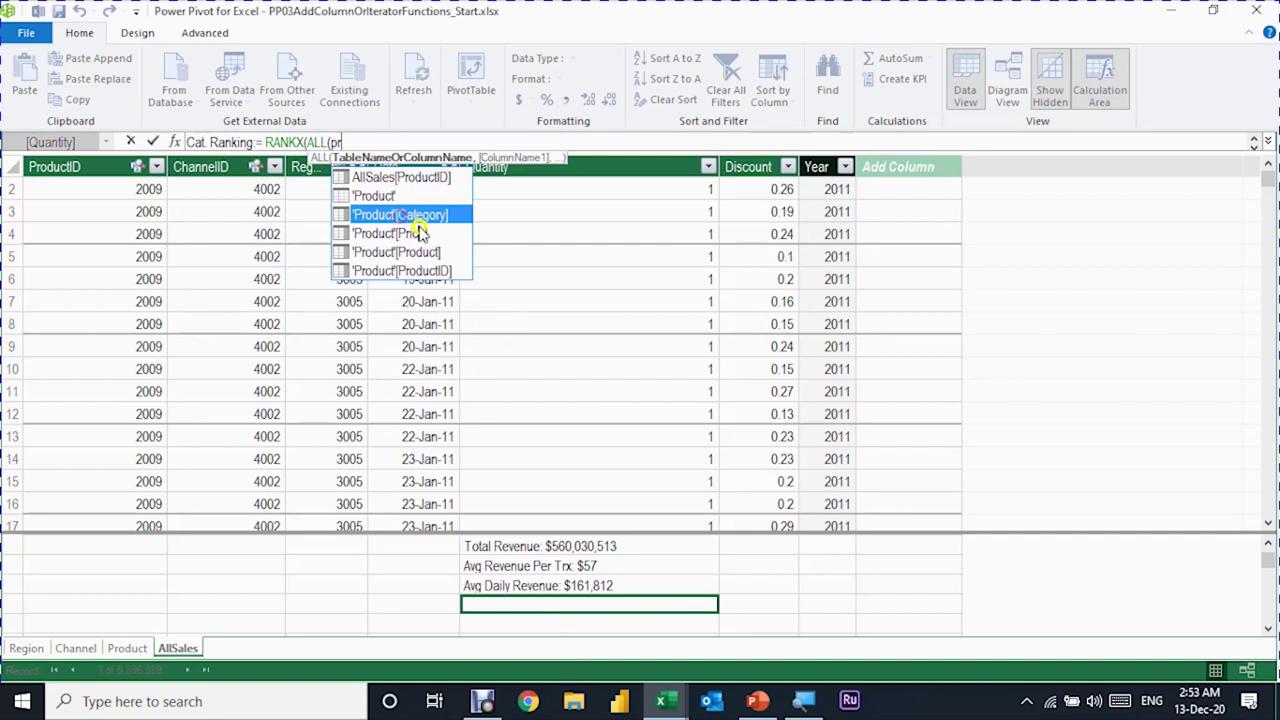
pyautogui.doubleClick(418, 214)
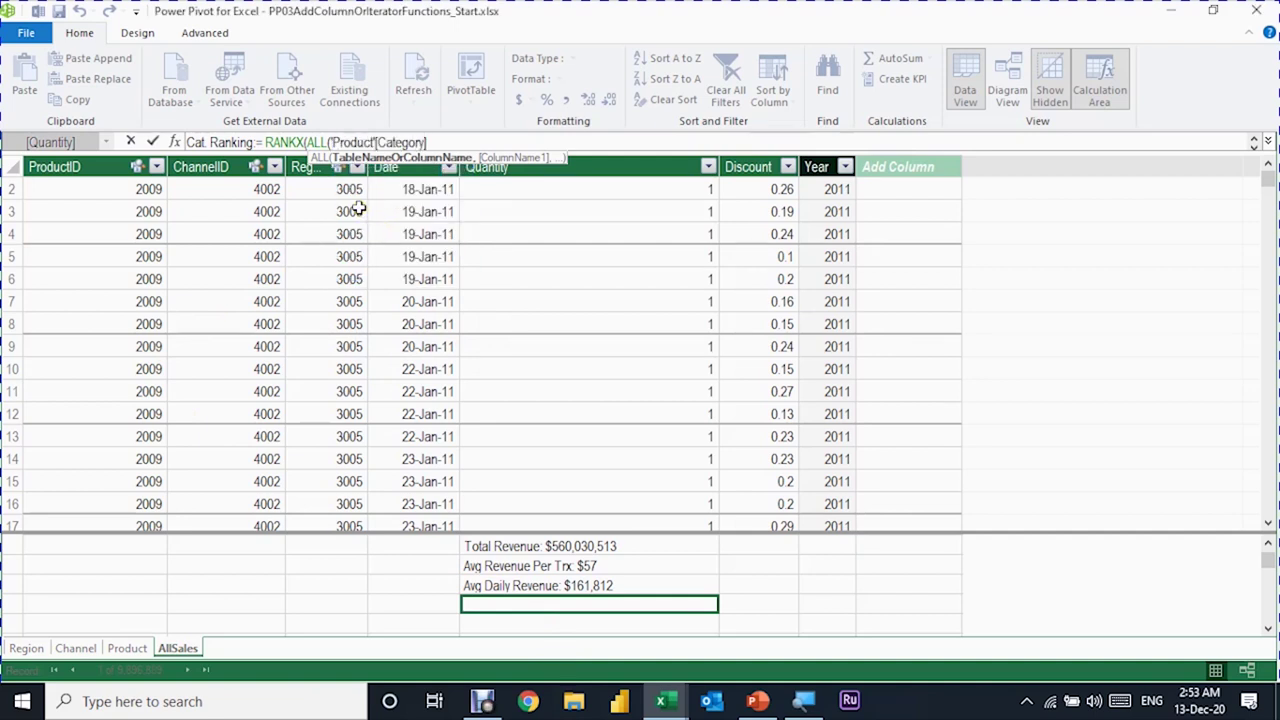
# Complete the formula with [Total Revenue] as the ranked expression and commit the measure
pyautogui.click(337, 141)
pyautogui.click(376, 143)
pyautogui.write(')')
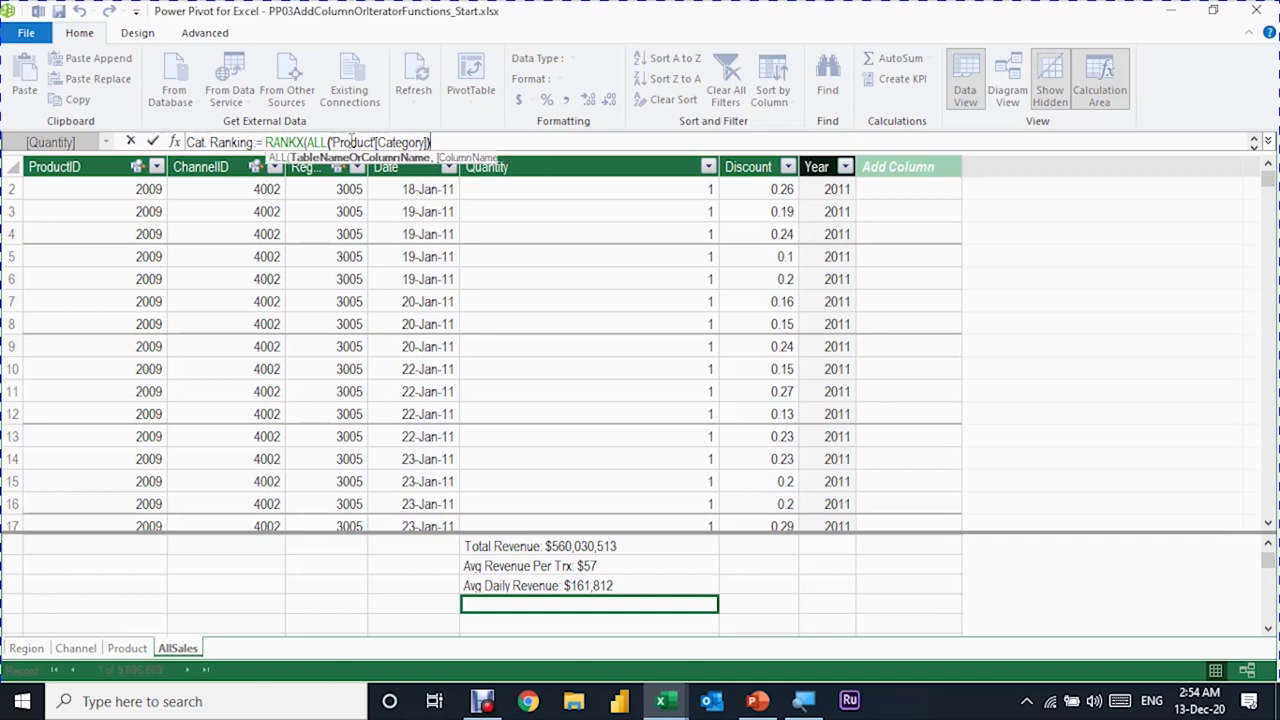
pyautogui.write(',')
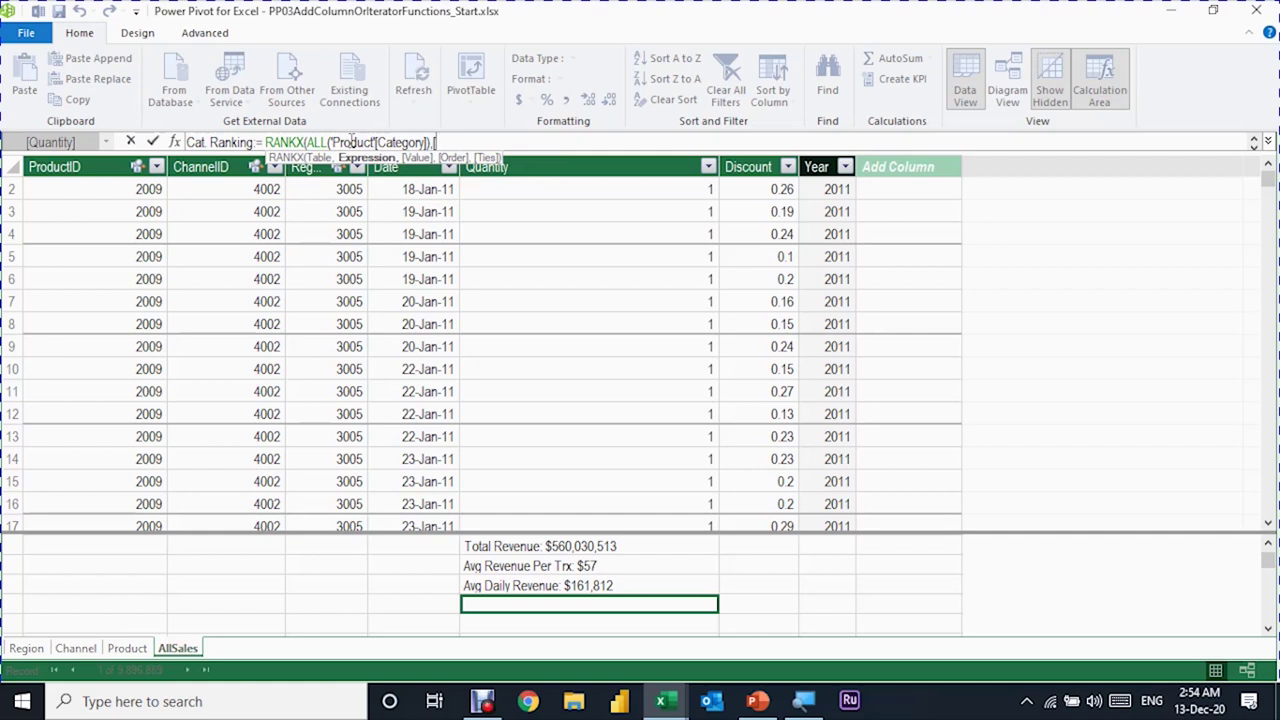
pyautogui.write('[')
pyautogui.press('Down')
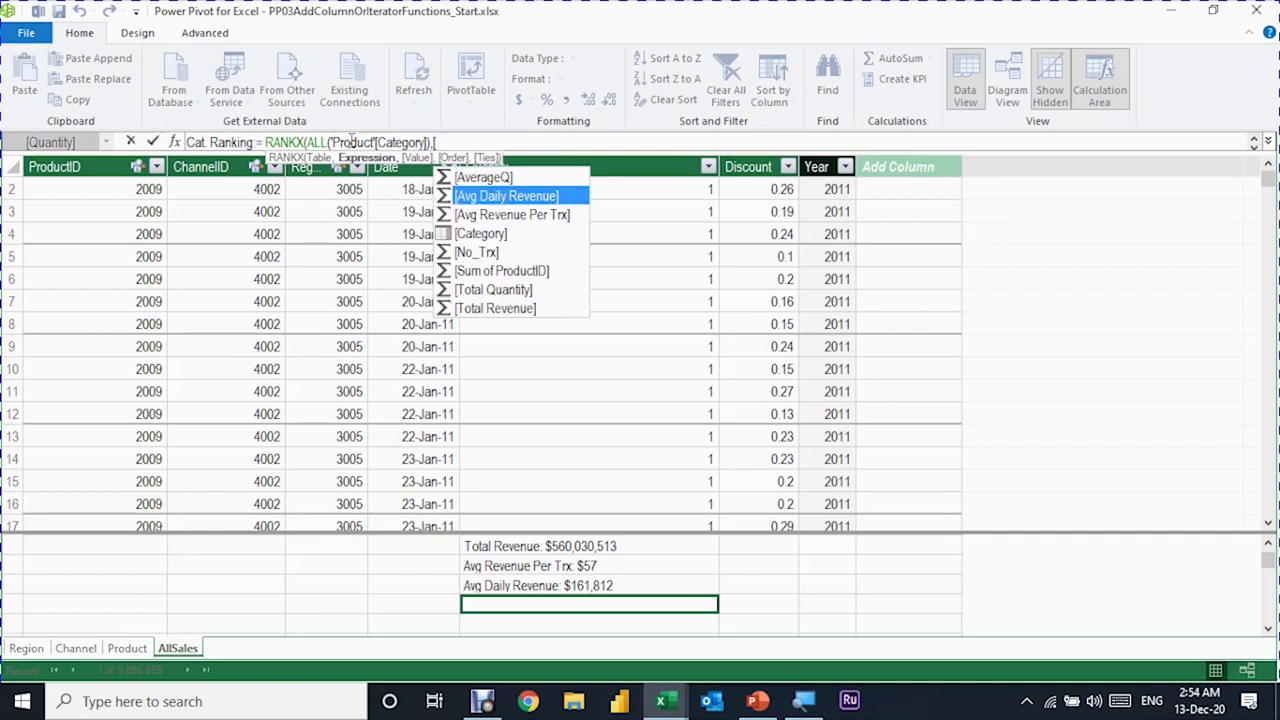
pyautogui.press('Down')
pyautogui.press('Down')
pyautogui.press('Down')
pyautogui.press('Down')
pyautogui.press('Down')
pyautogui.press('Tab')
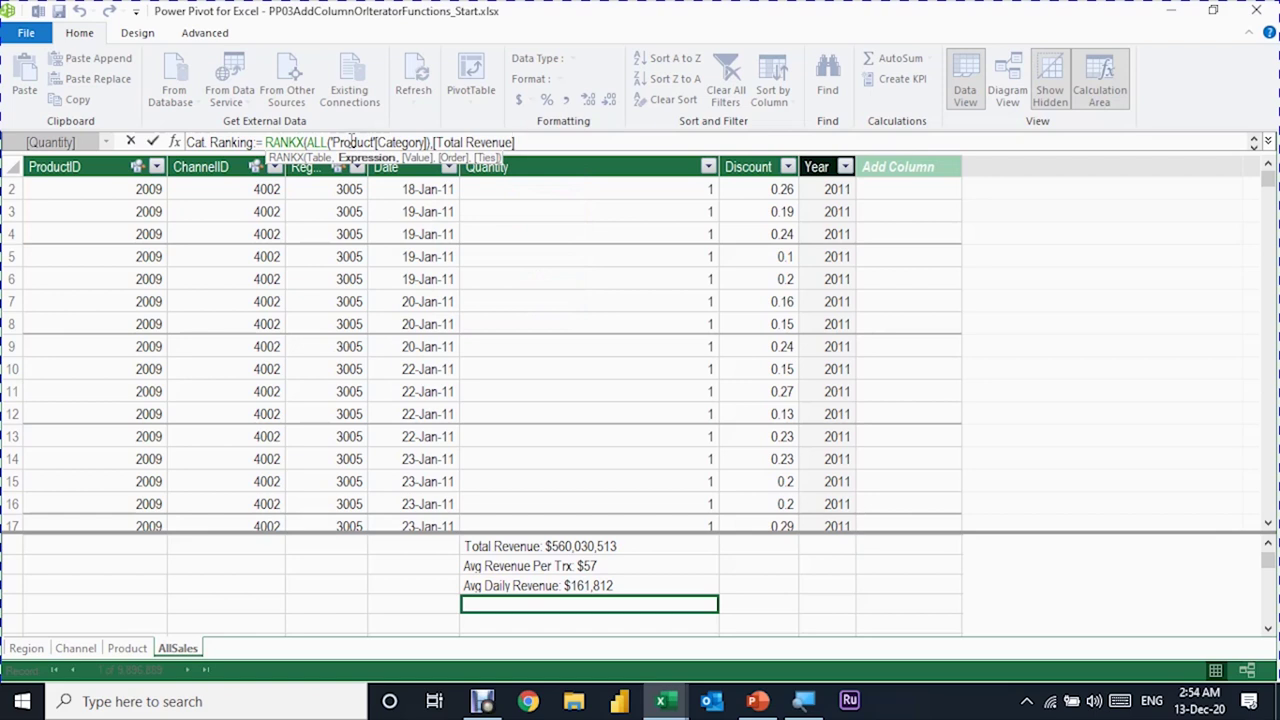
pyautogui.write(')')
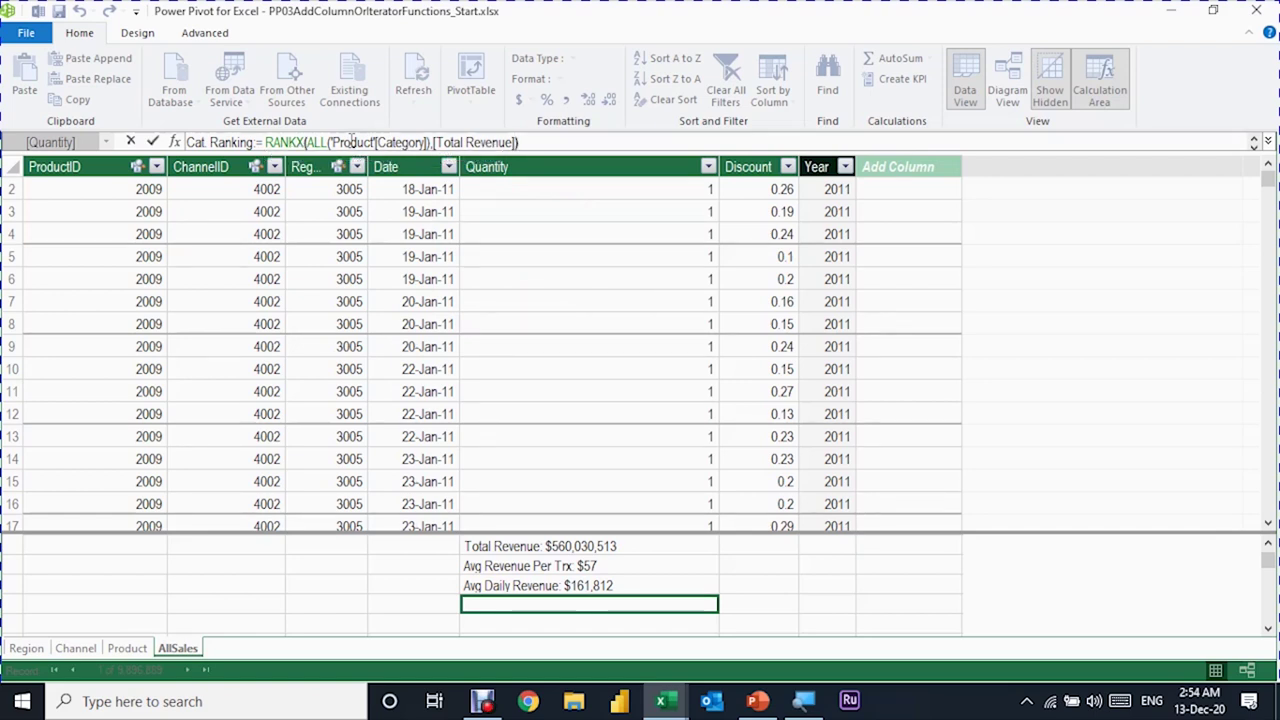
pyautogui.press('Return')
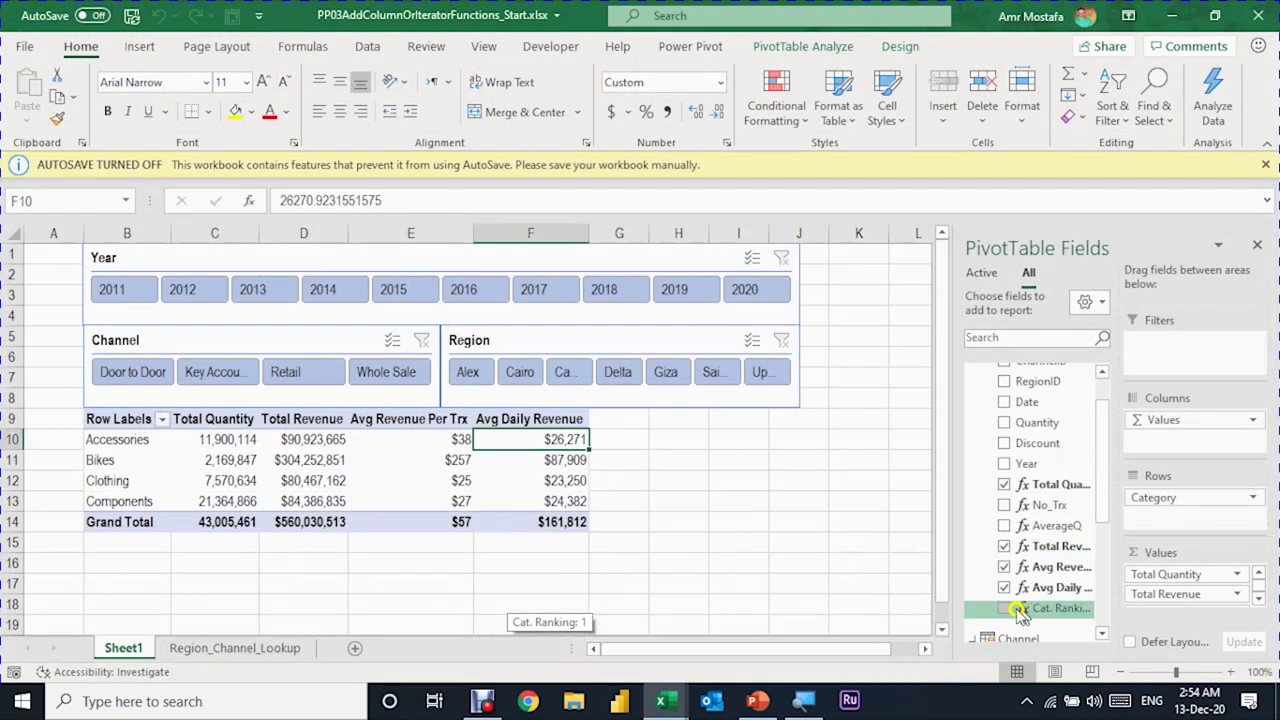
# Add Cat. Ranking to the pivot and sort categories by it, Smallest to Largest (1–4)
pyautogui.click(1003, 609)
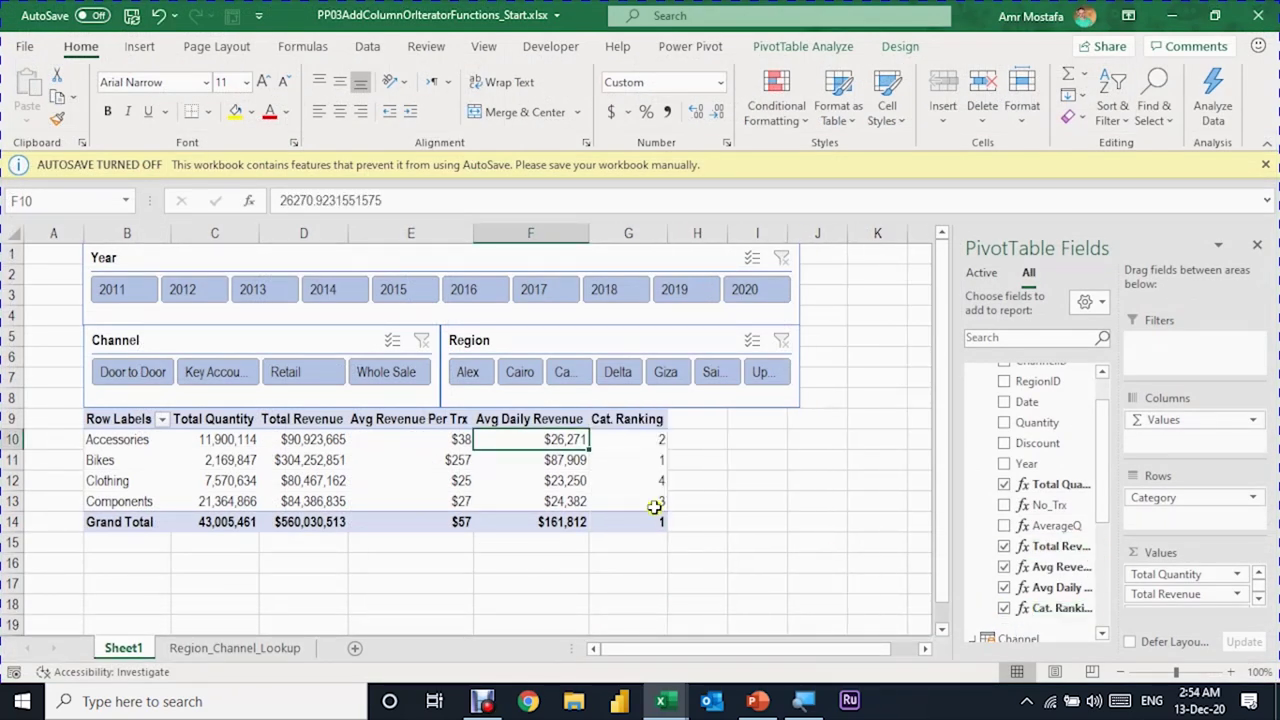
pyautogui.click(658, 440)
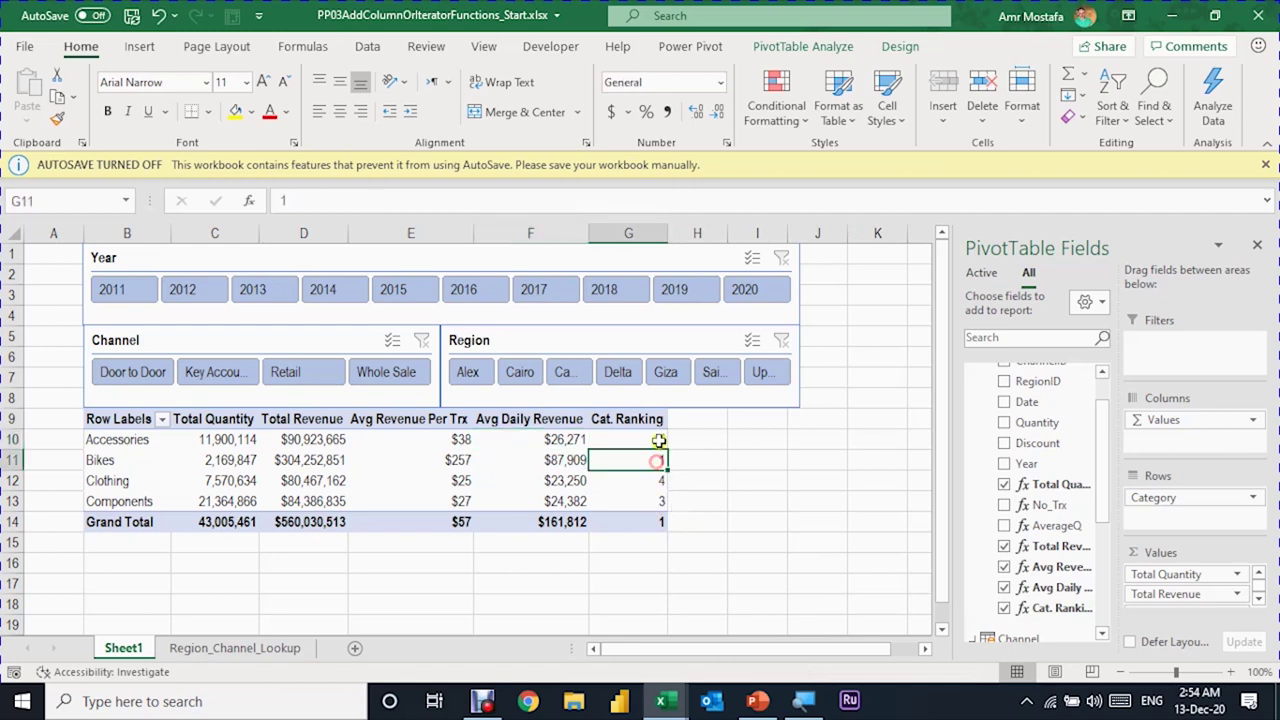
pyautogui.click(662, 481)
pyautogui.click(662, 501)
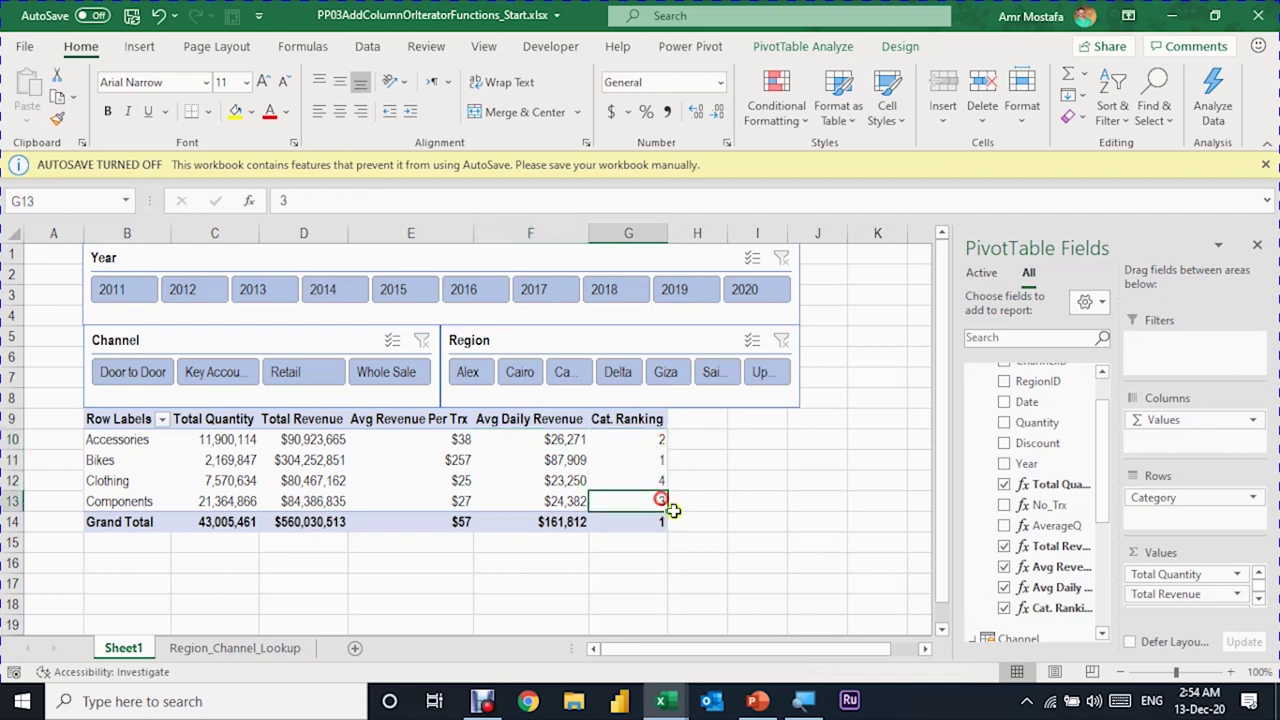
pyautogui.click(657, 439)
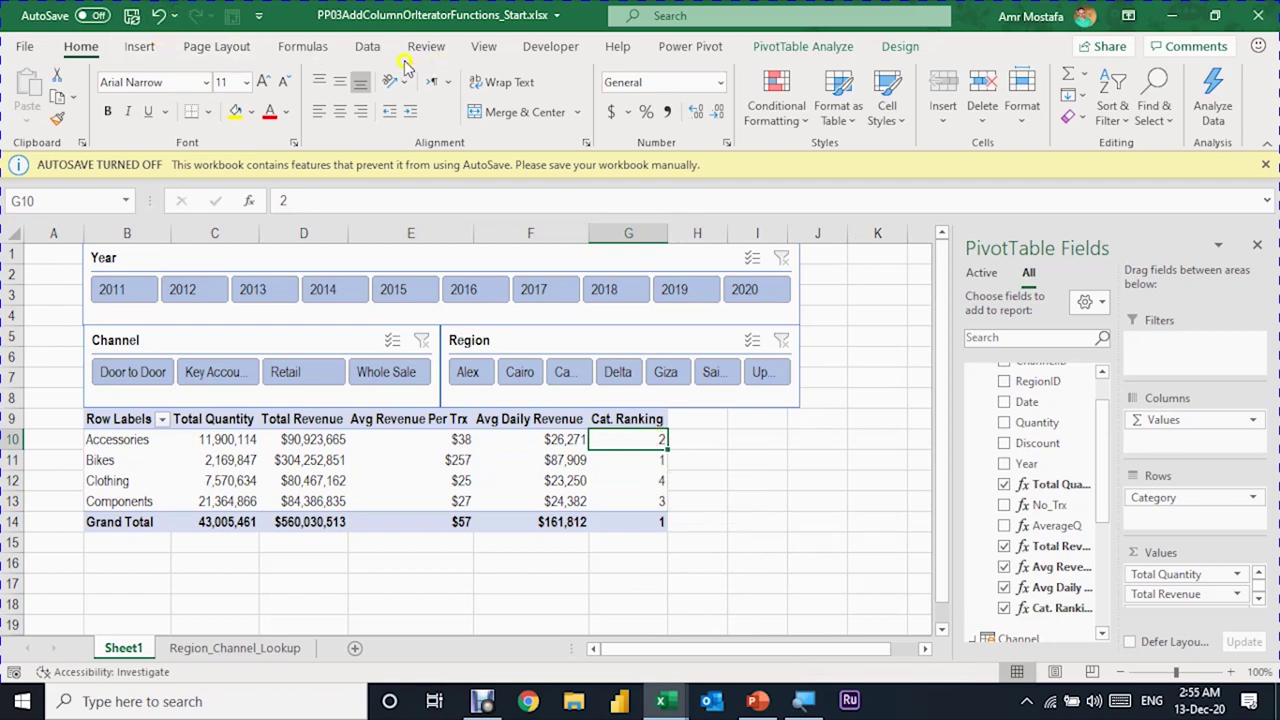
pyautogui.click(357, 50)
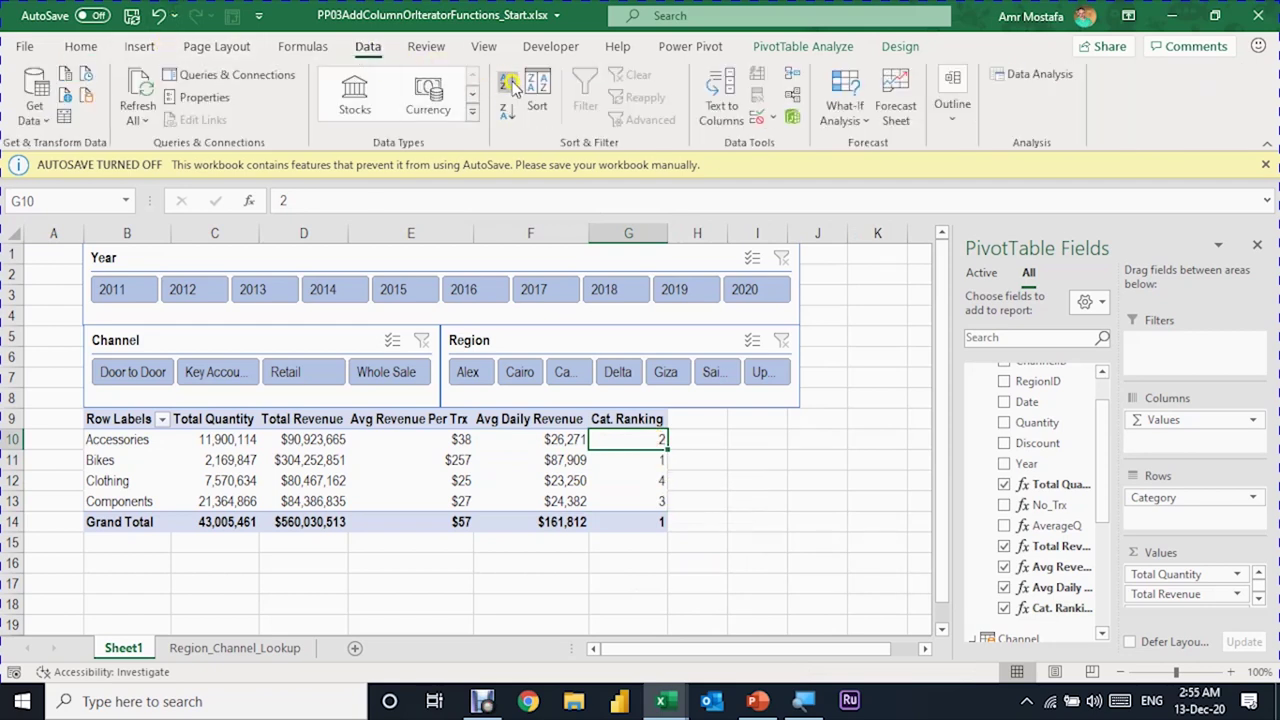
pyautogui.click(507, 110)
pyautogui.click(508, 85)
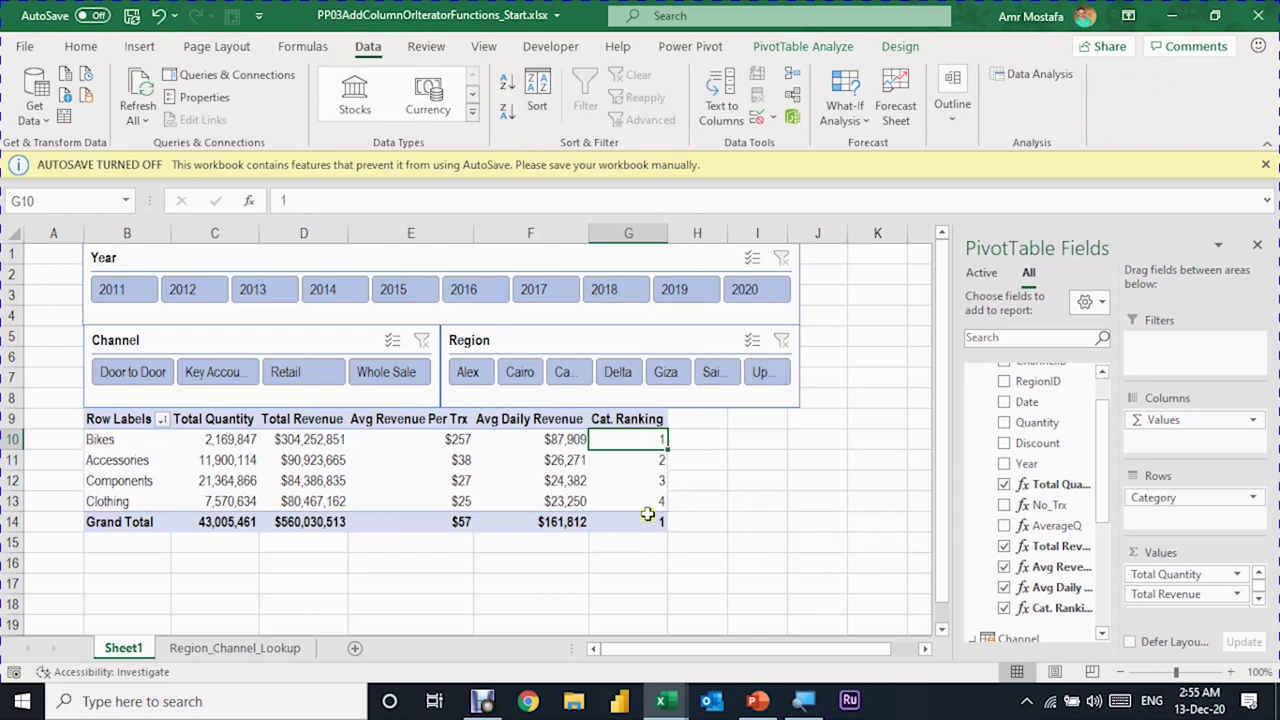
# Filter the pivot to 2020 on the Year slicer, then return to Power Pivot
pyautogui.click(744, 289)
pyautogui.click(643, 518)
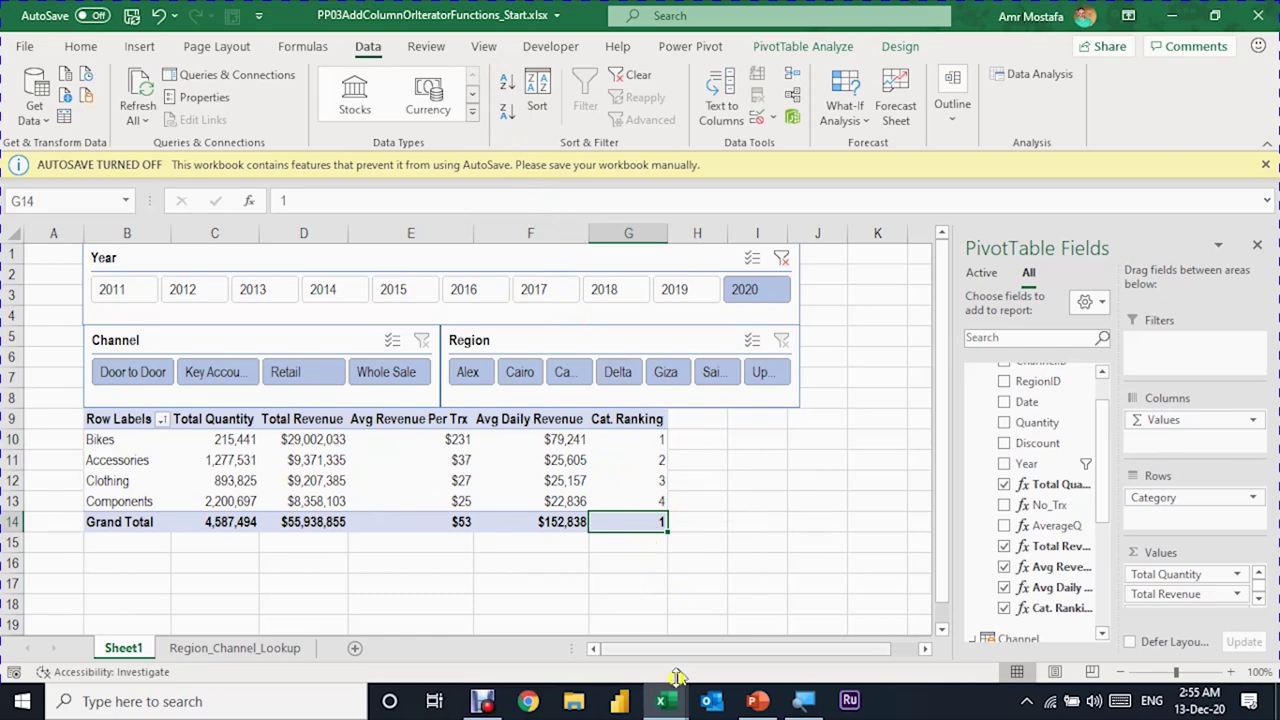
pyautogui.click(661, 701)
pyautogui.click(742, 650)
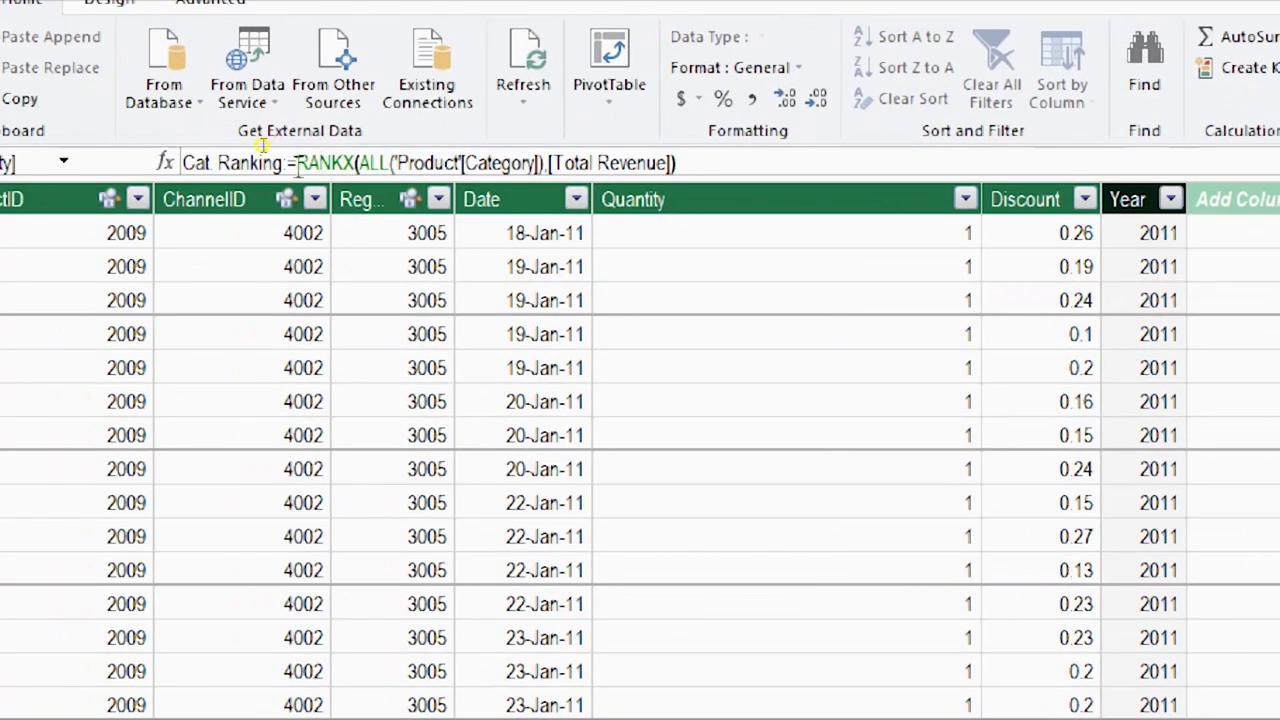
# Wrap the Cat. Ranking RANKX in IF(HASONEVALUE('Product'[Category]),…) so the Grand Total shows no rank
pyautogui.click(297, 165)
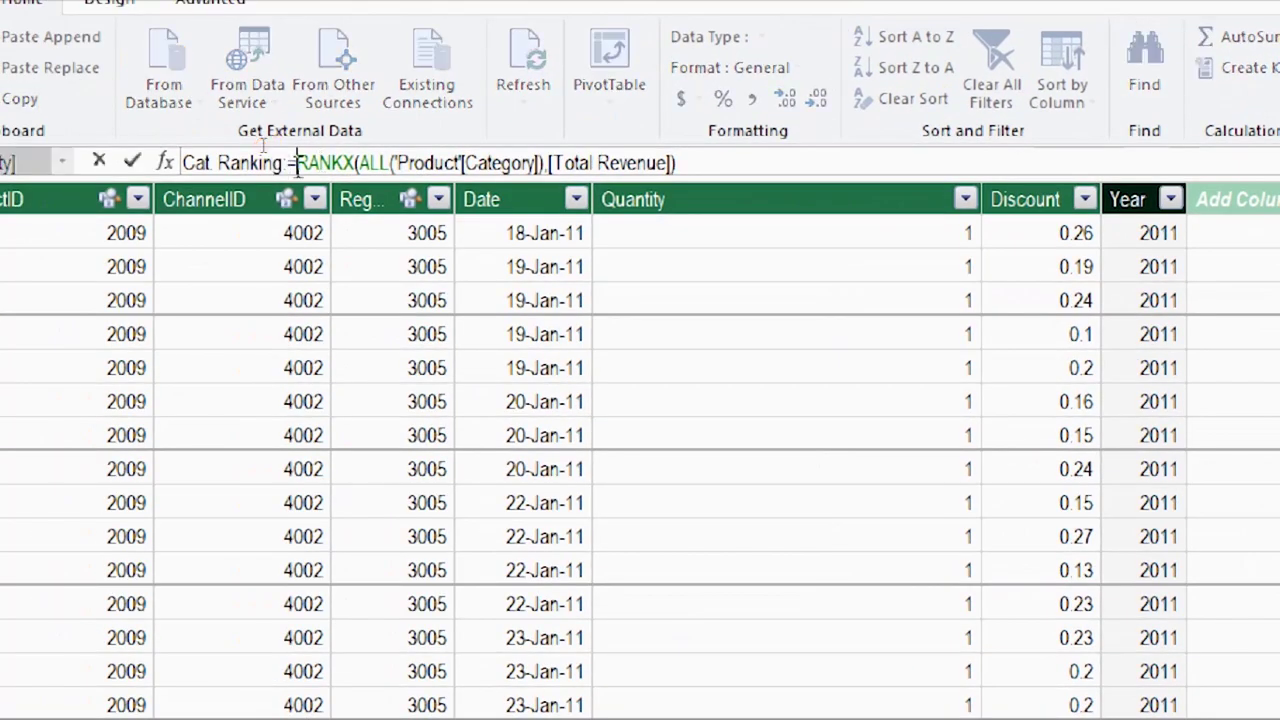
pyautogui.write('IF(')
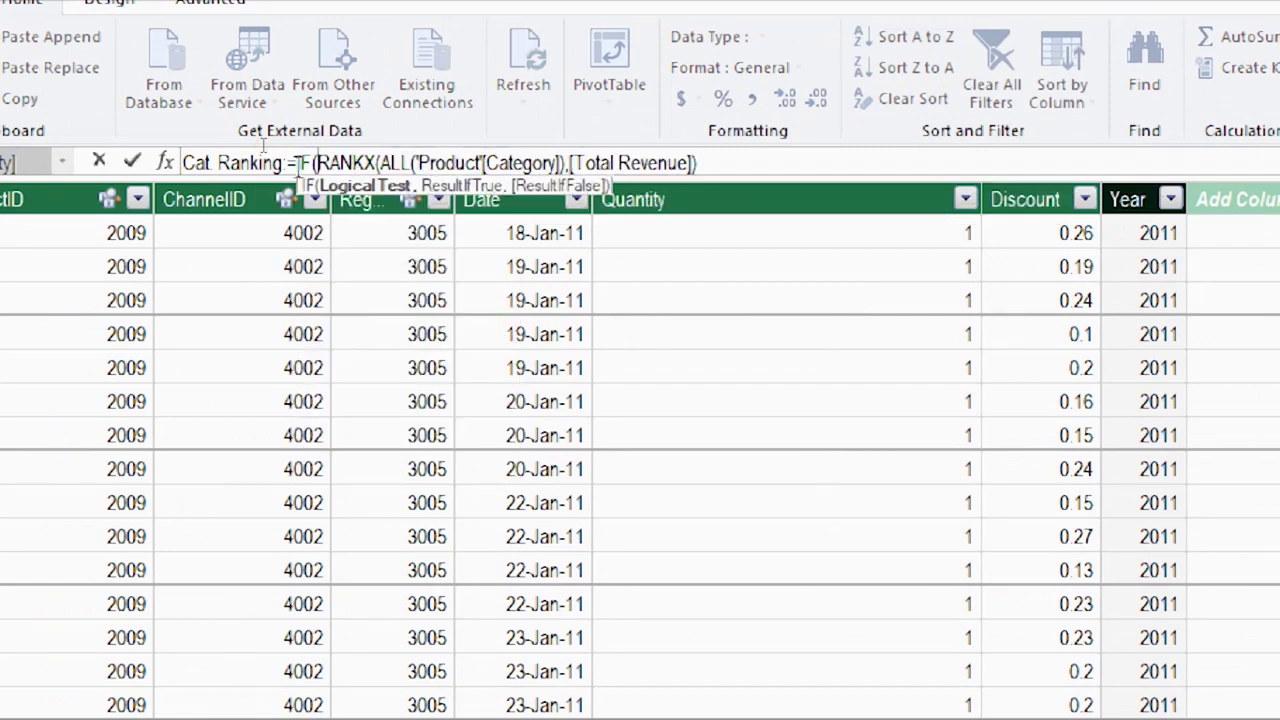
pyautogui.write('has')
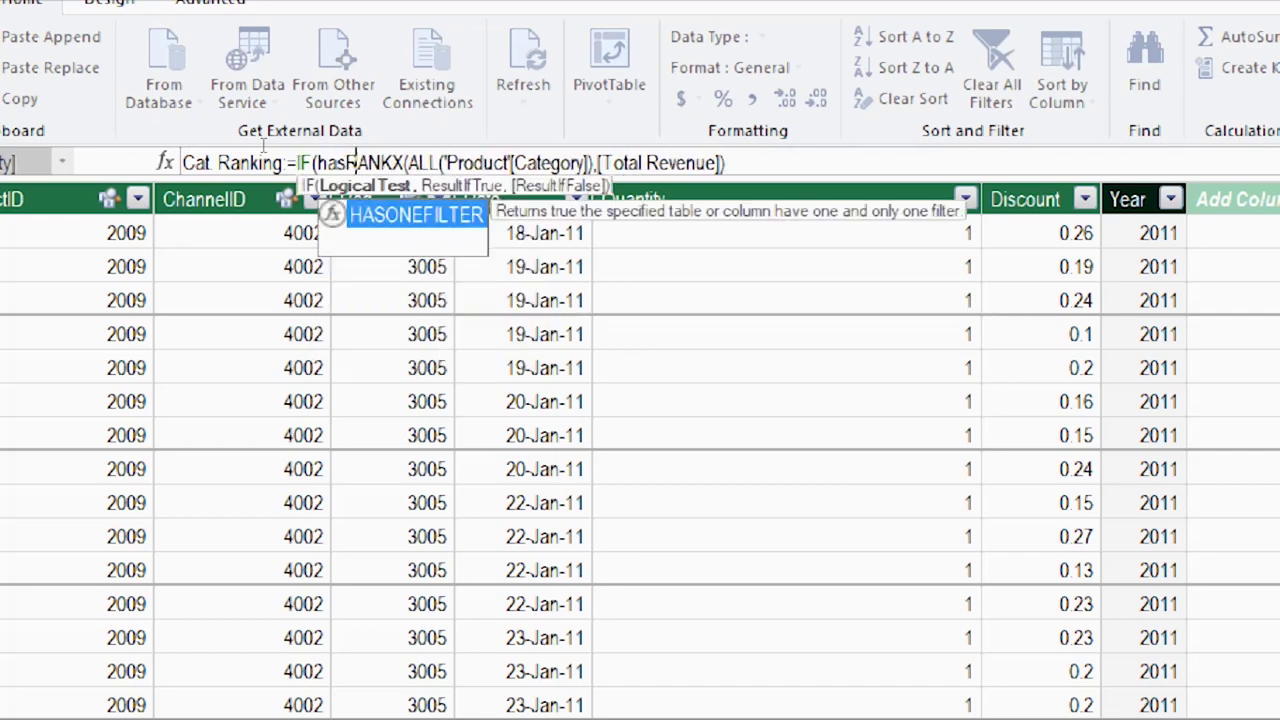
pyautogui.write('one')
pyautogui.press('Down')
pyautogui.press('Tab')
pyautogui.write('a')
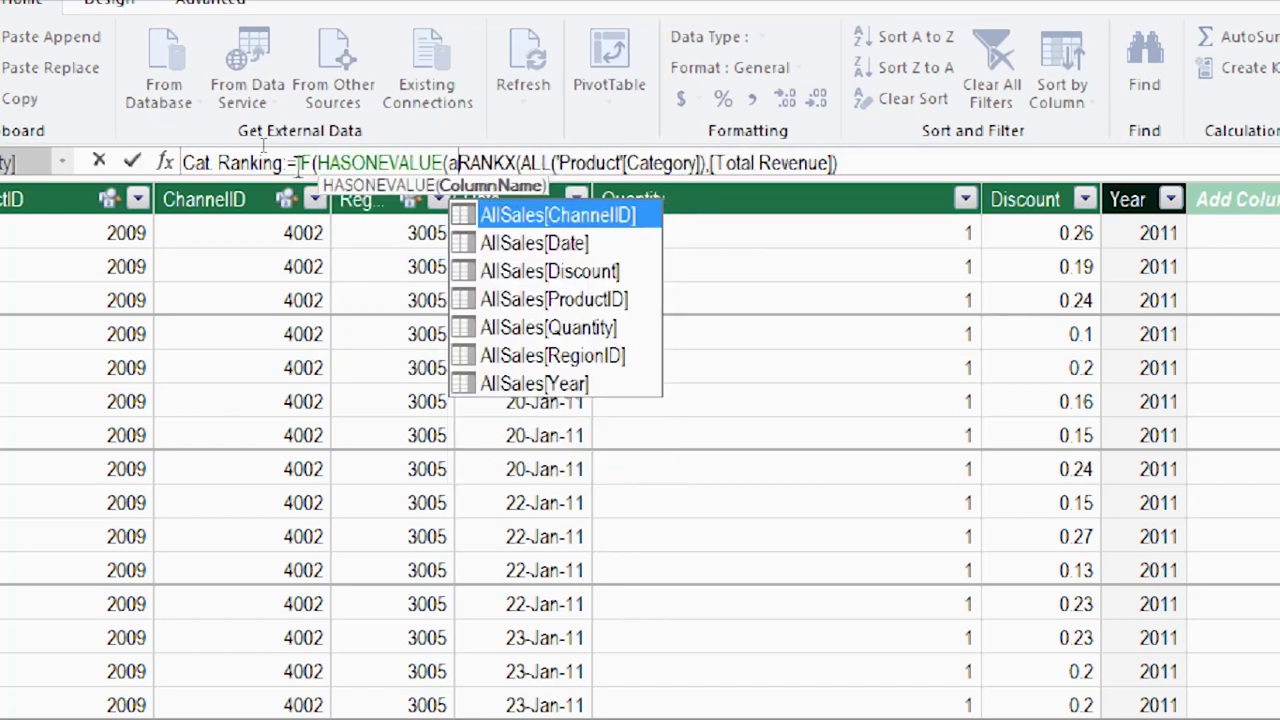
pyautogui.press('BackSpace')
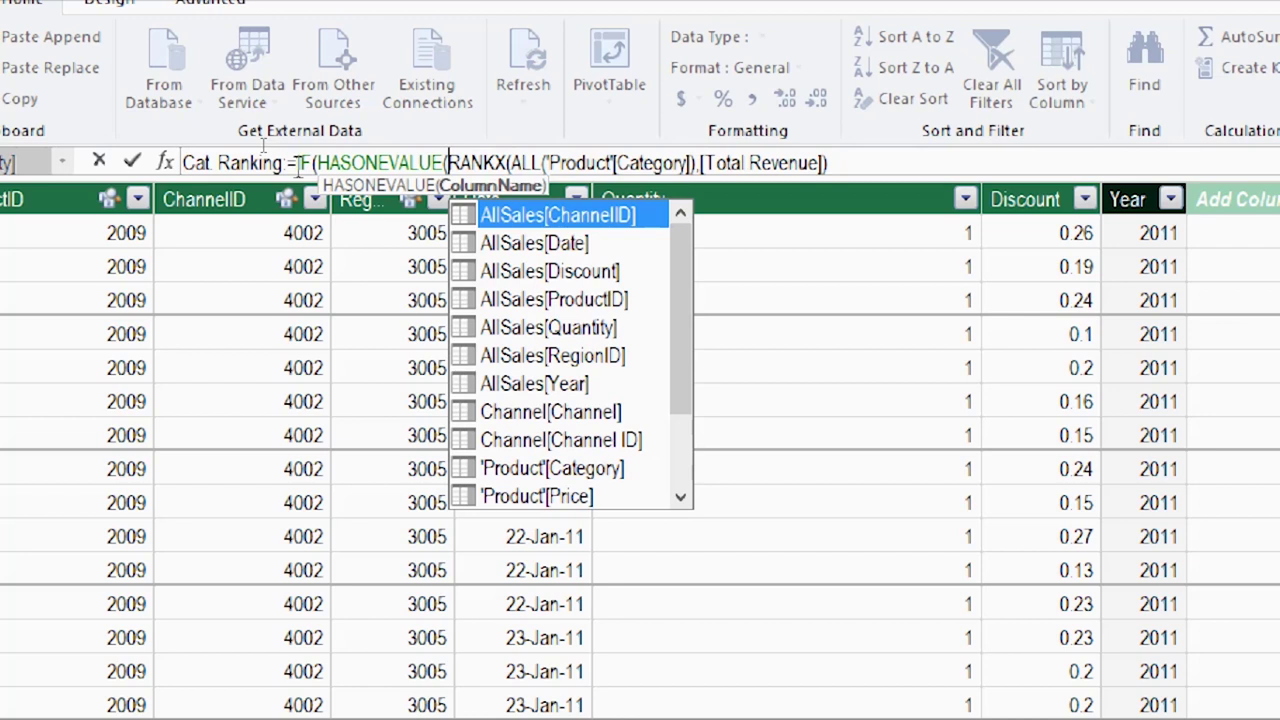
pyautogui.write('pro')
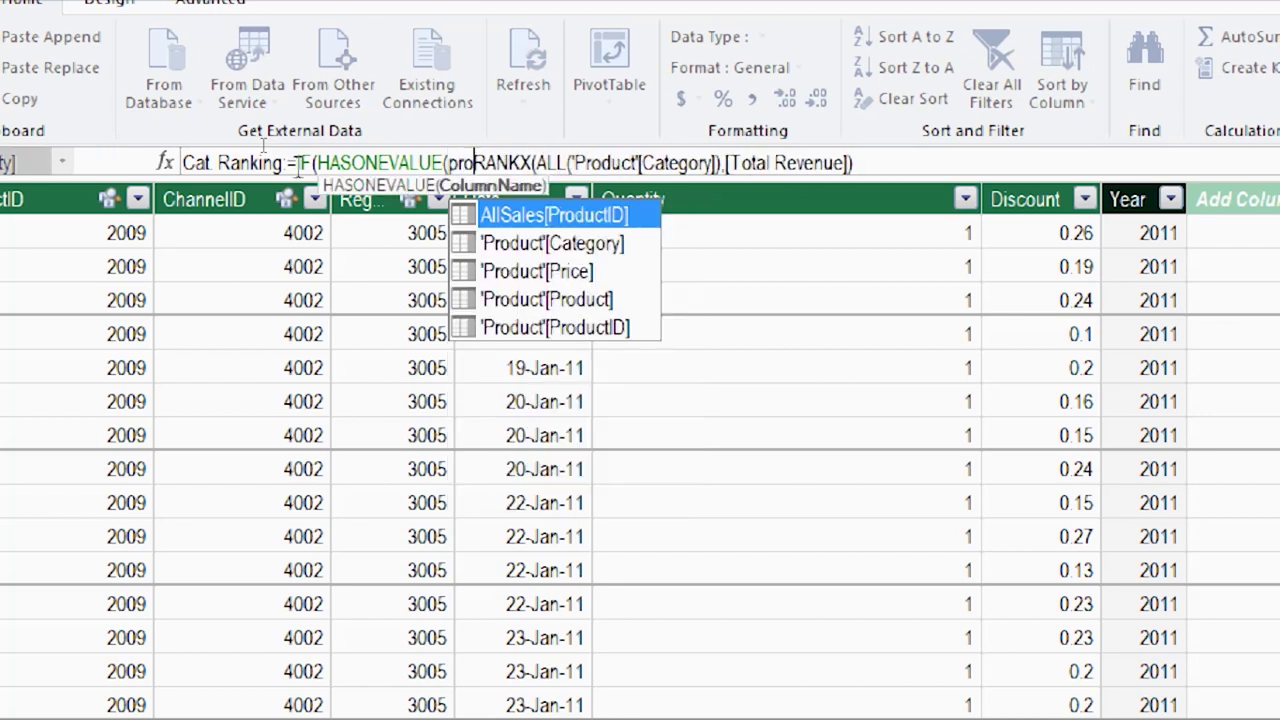
pyautogui.press('Down')
pyautogui.press('Tab')
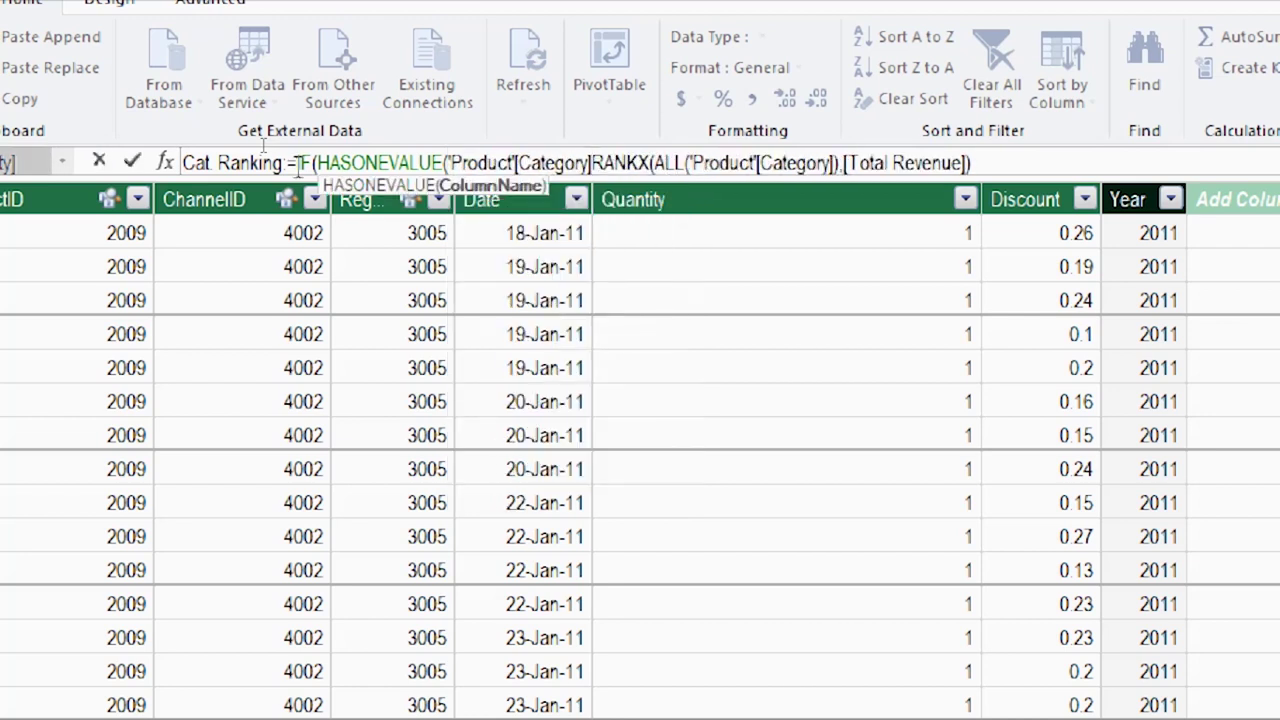
pyautogui.write(')')
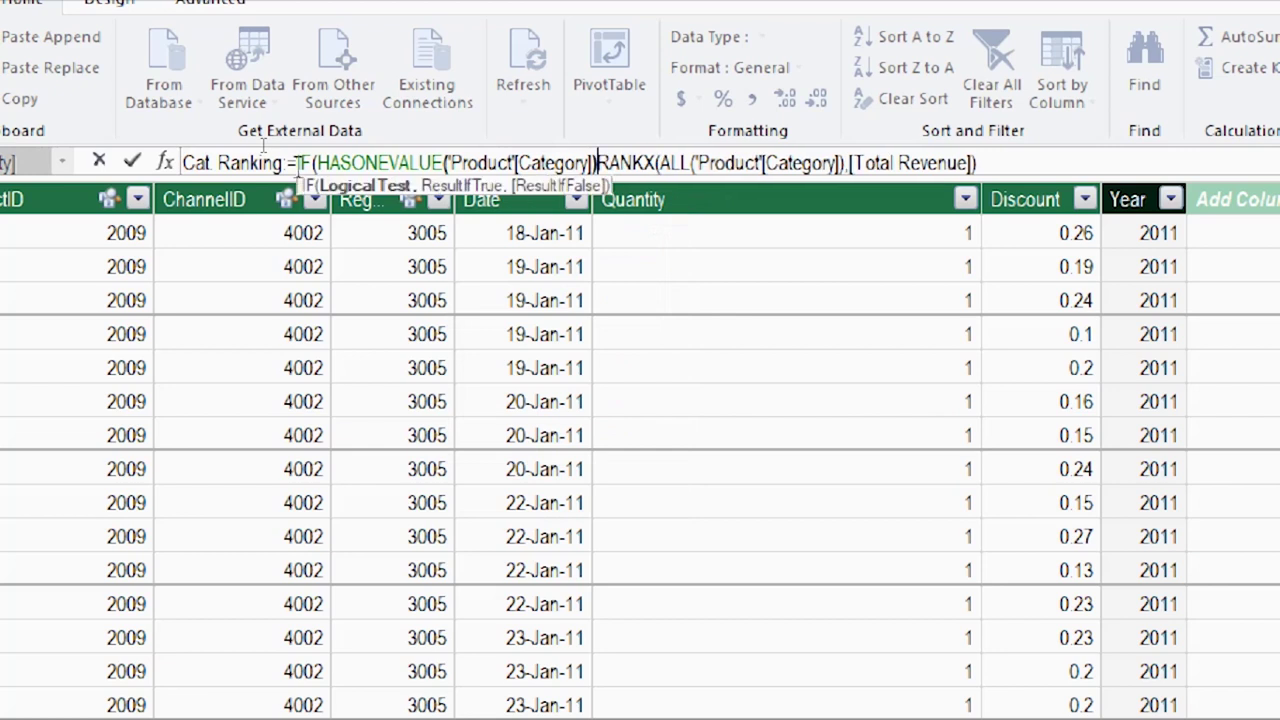
pyautogui.write(',')
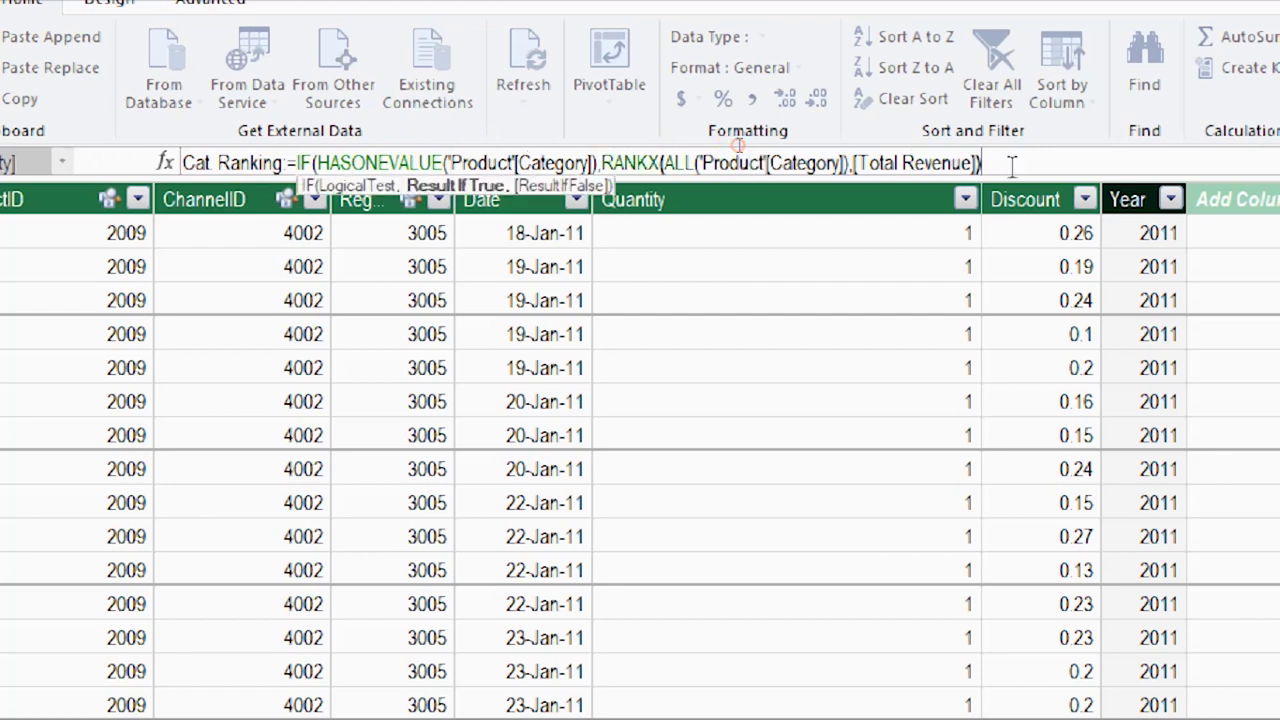
pyautogui.write(')')
pyautogui.press('Escape')
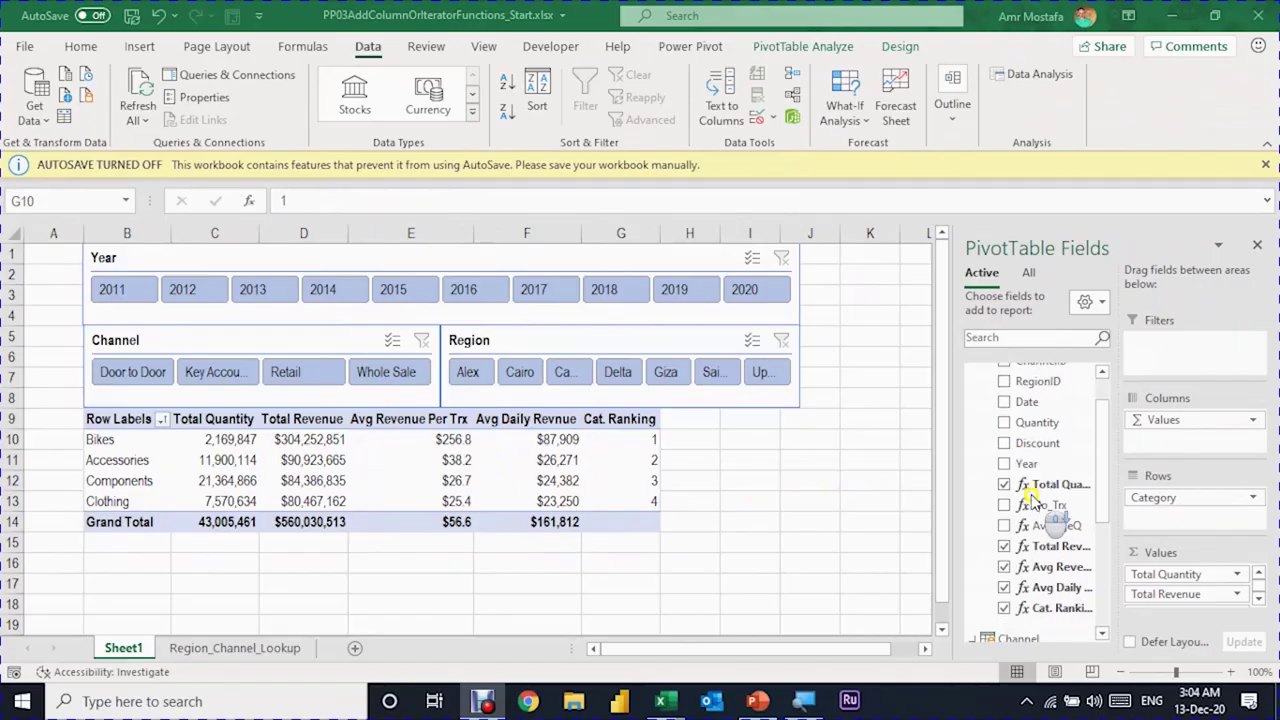
# Replace Category with Product in the pivot's Rows area
pyautogui.scroll(-3, 1006, 545)
pyautogui.scroll(-2, 1006, 545)
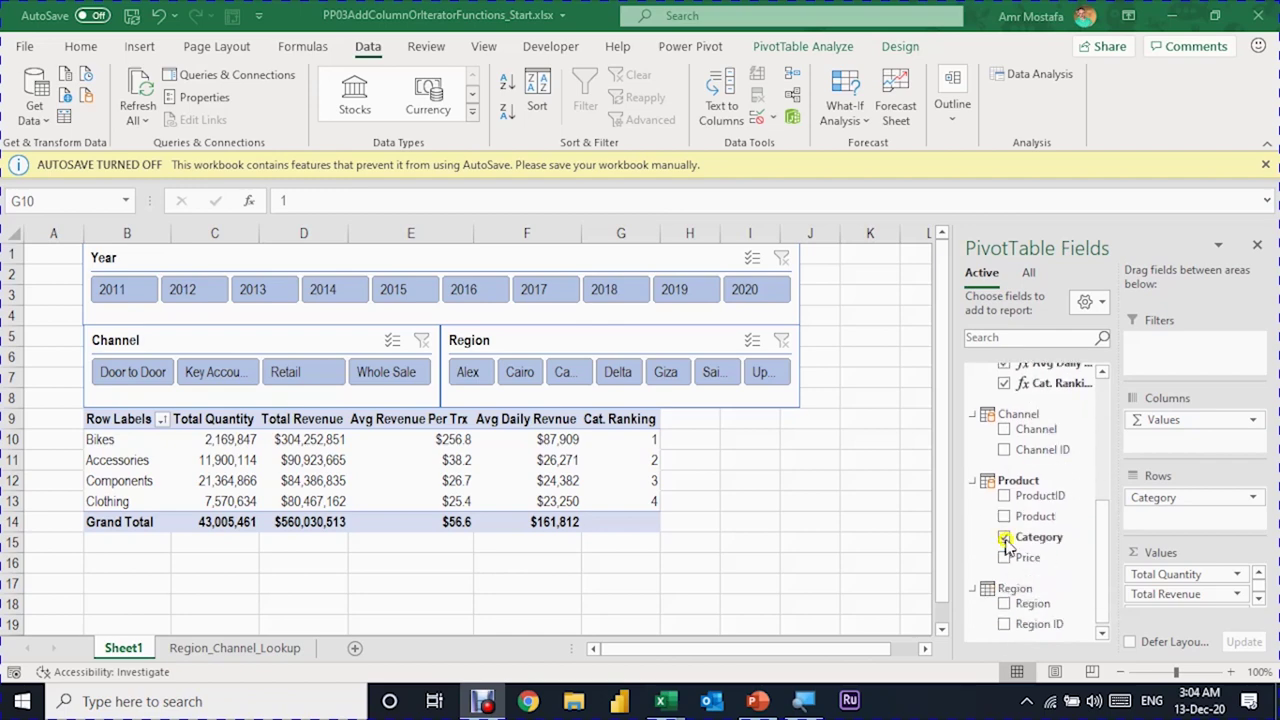
pyautogui.click(1005, 537)
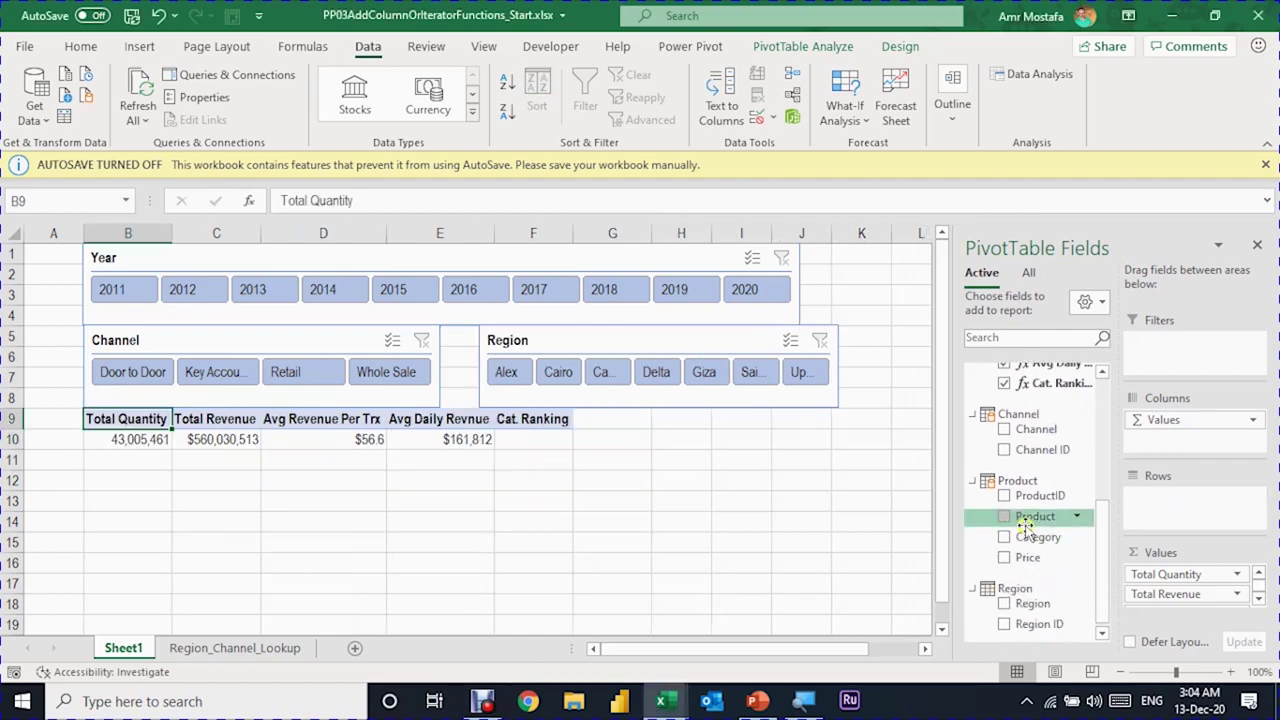
pyautogui.moveTo(1035, 516); pyautogui.dragTo(1150, 512)
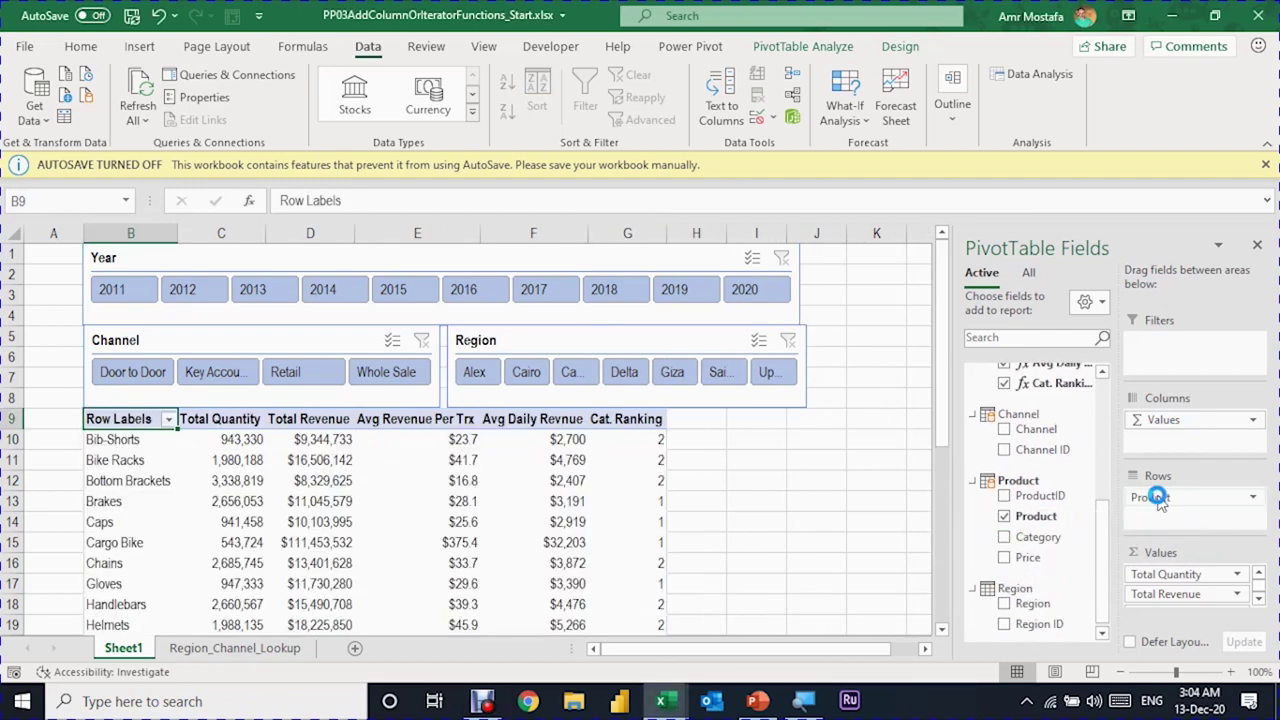
# Remove the Cat. Ranking field from the pivot
pyautogui.scroll(-1, 575, 521)
pyautogui.scroll(-3, 575, 521)
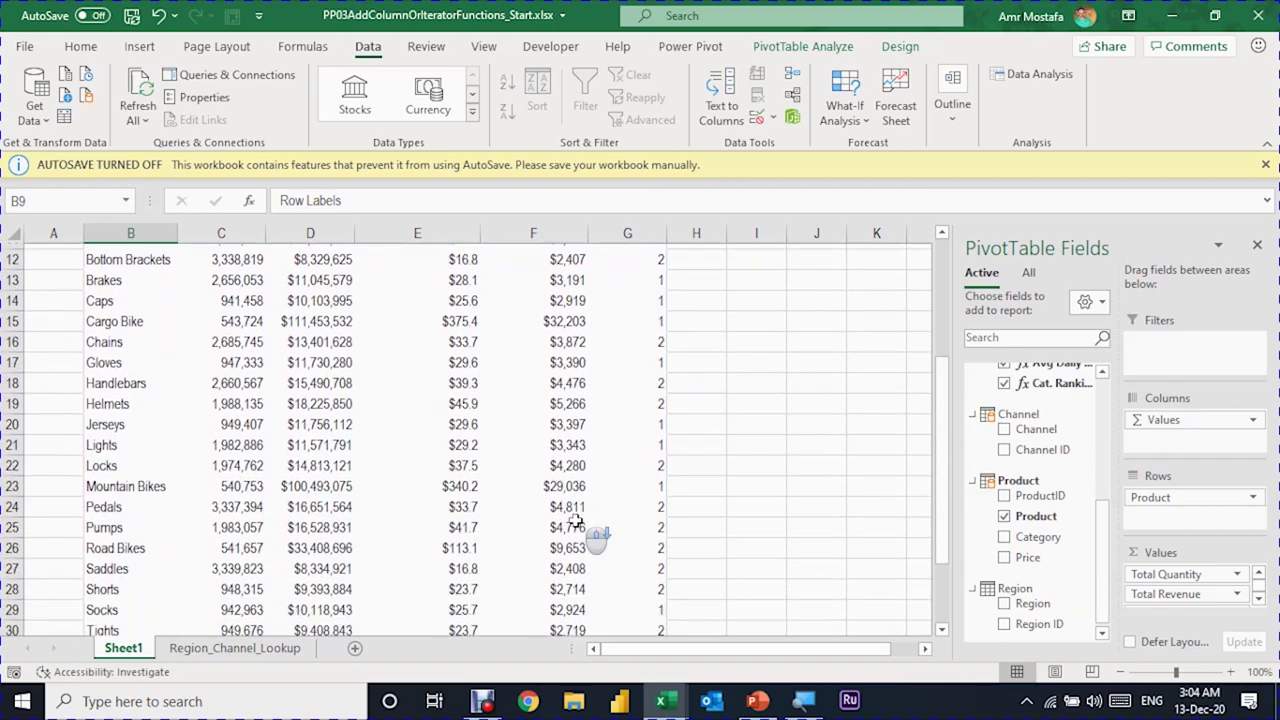
pyautogui.scroll(-2, 575, 521)
pyautogui.scroll(4, 575, 521)
pyautogui.scroll(1, 640, 415)
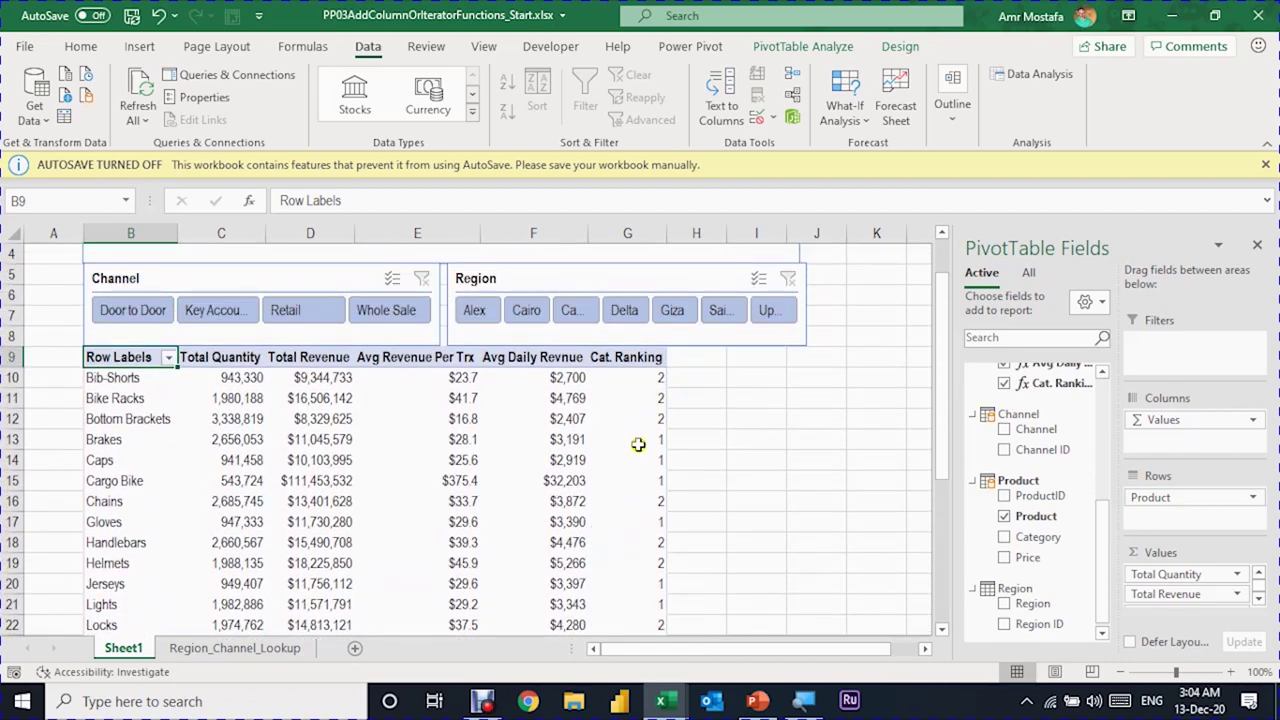
pyautogui.scroll(-1, 654, 539)
pyautogui.scroll(-2, 654, 539)
pyautogui.scroll(-2, 654, 539)
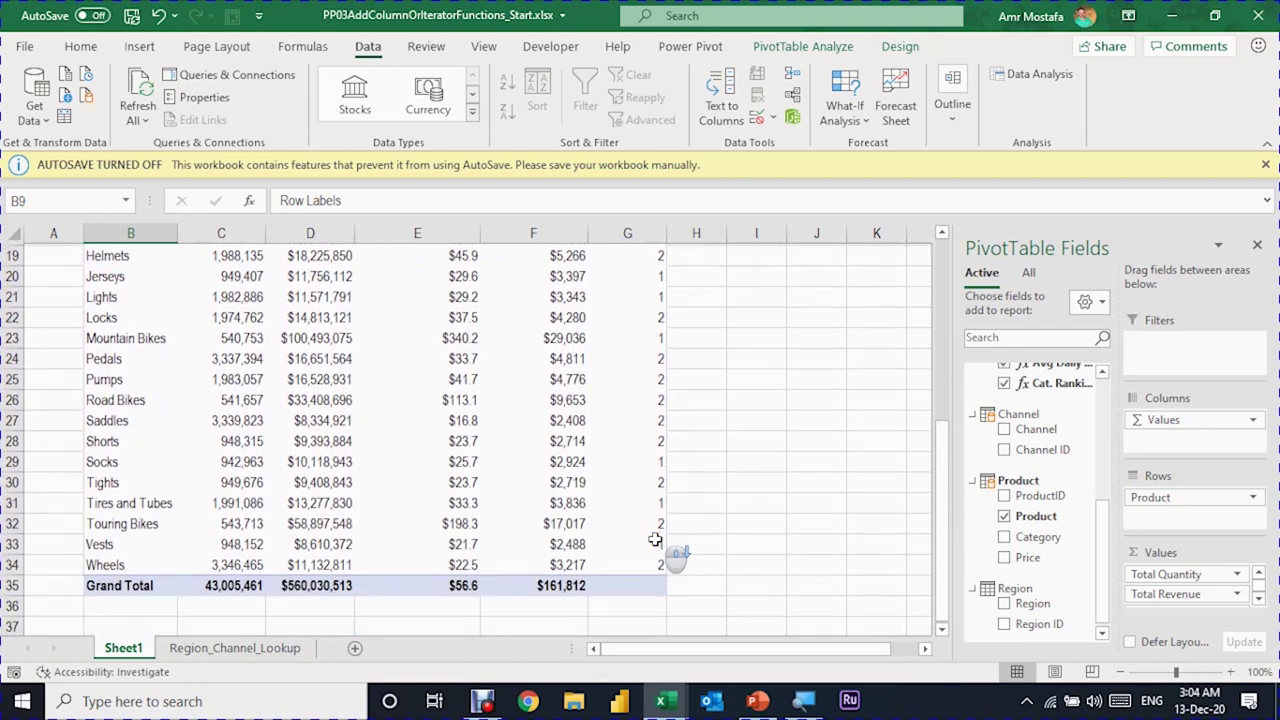
pyautogui.scroll(3, 655, 538)
pyautogui.scroll(3, 655, 538)
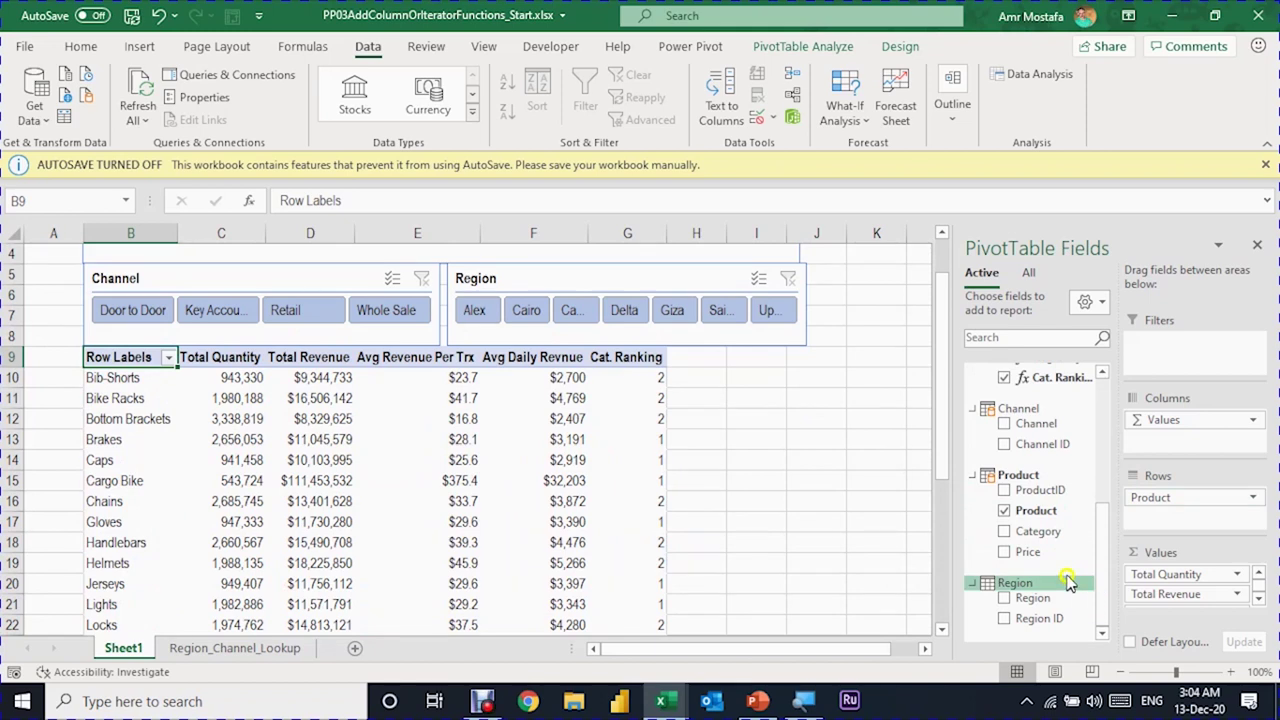
pyautogui.scroll(1, 1066, 578)
pyautogui.scroll(3, 1070, 578)
pyautogui.scroll(-1, 1068, 578)
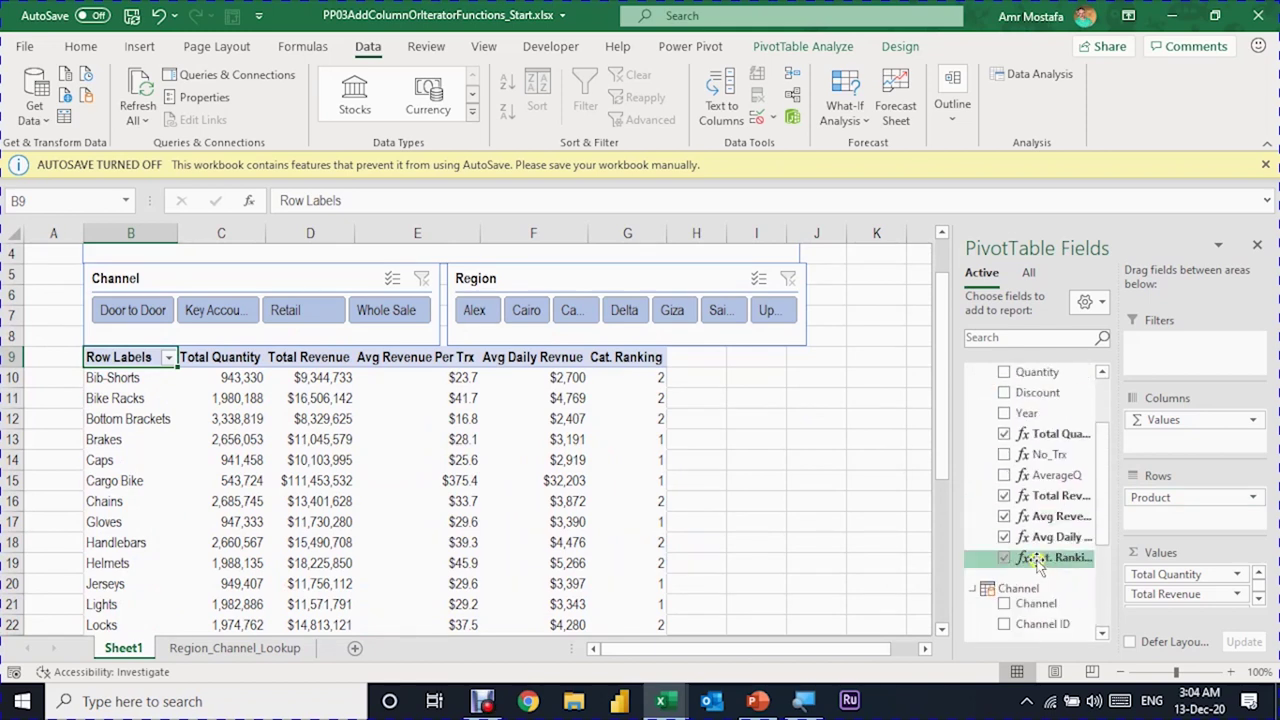
pyautogui.click(1002, 557)
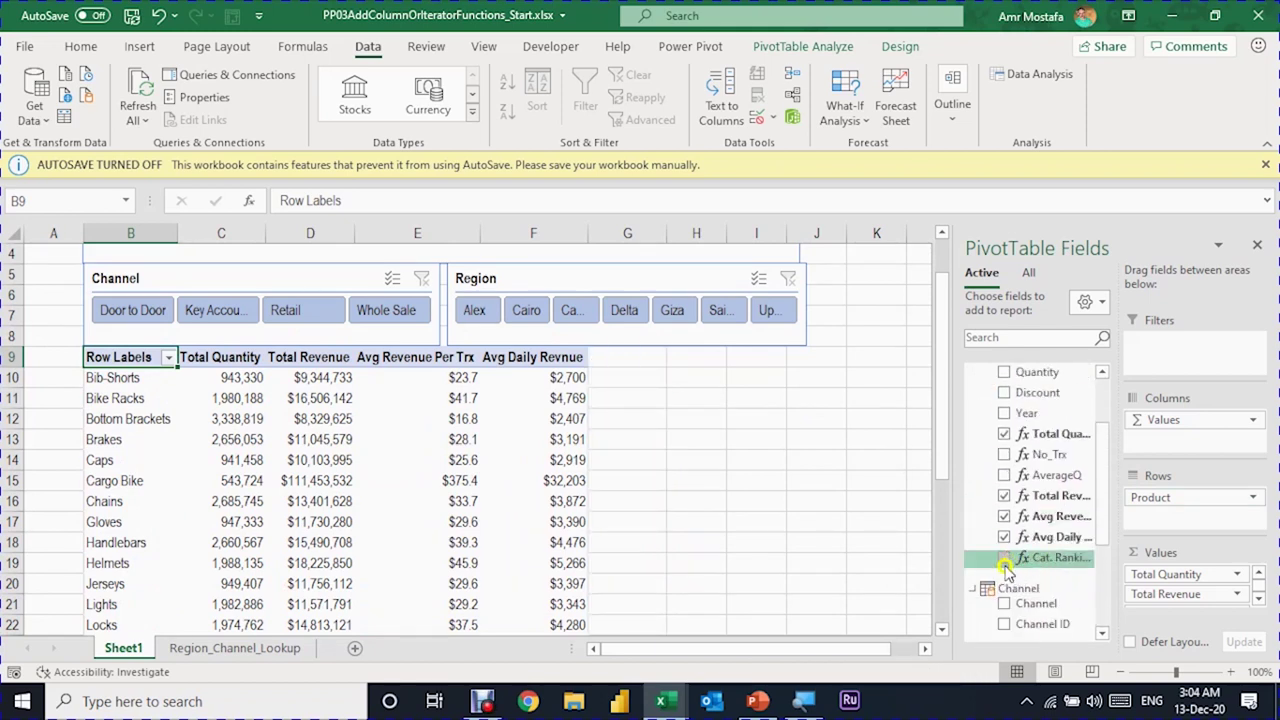
pyautogui.click(500, 460)
pyautogui.click(583, 440)
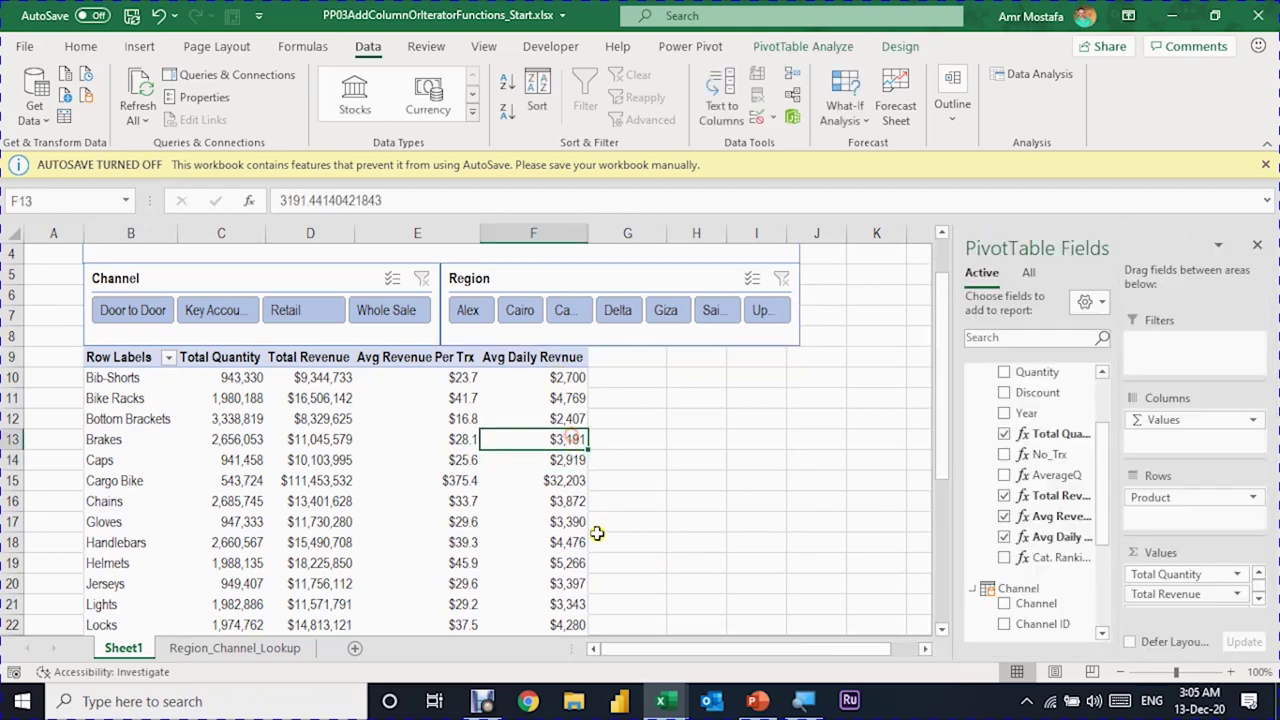
pyautogui.hotkey('alt', 'Tab')
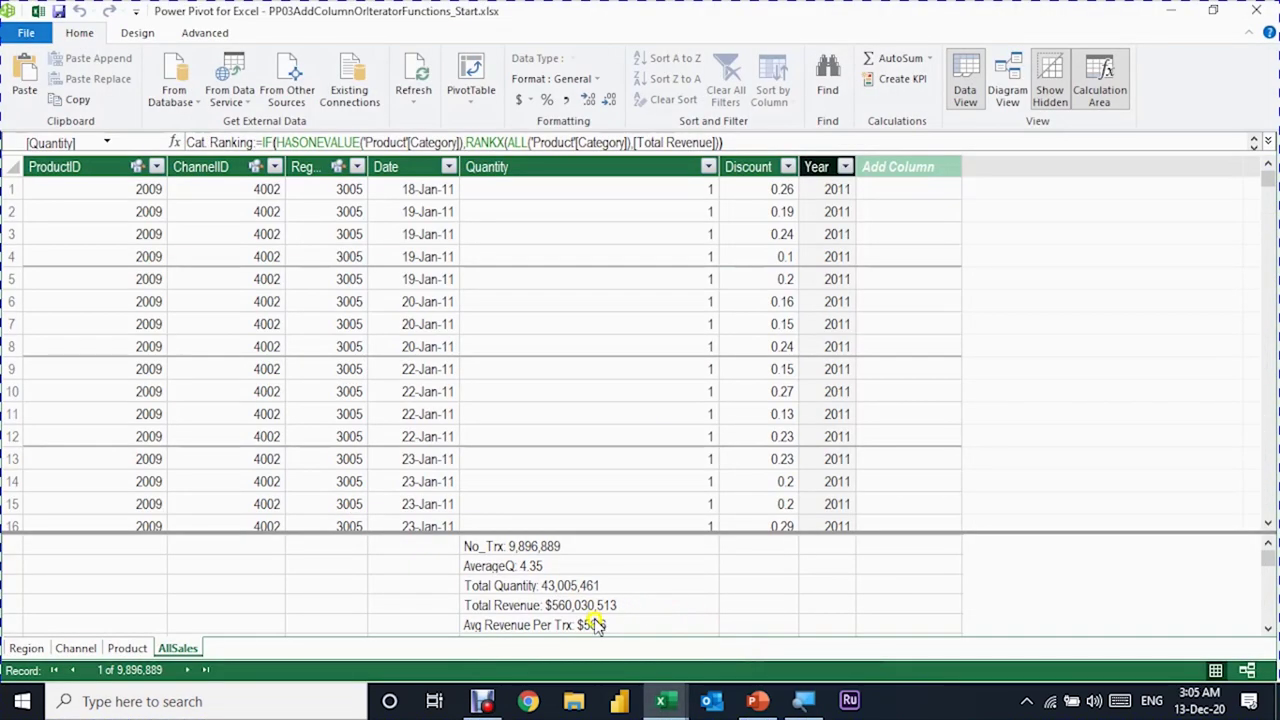
# Copy the Cat. Ranking formula into a new measure named Product Ranking
pyautogui.click(590, 620)
pyautogui.scroll(-1, 630, 612)
pyautogui.click(580, 606)
pyautogui.moveTo(722, 142); pyautogui.dragTo(258, 140)
pyautogui.hotkey('ctrl', 'c')
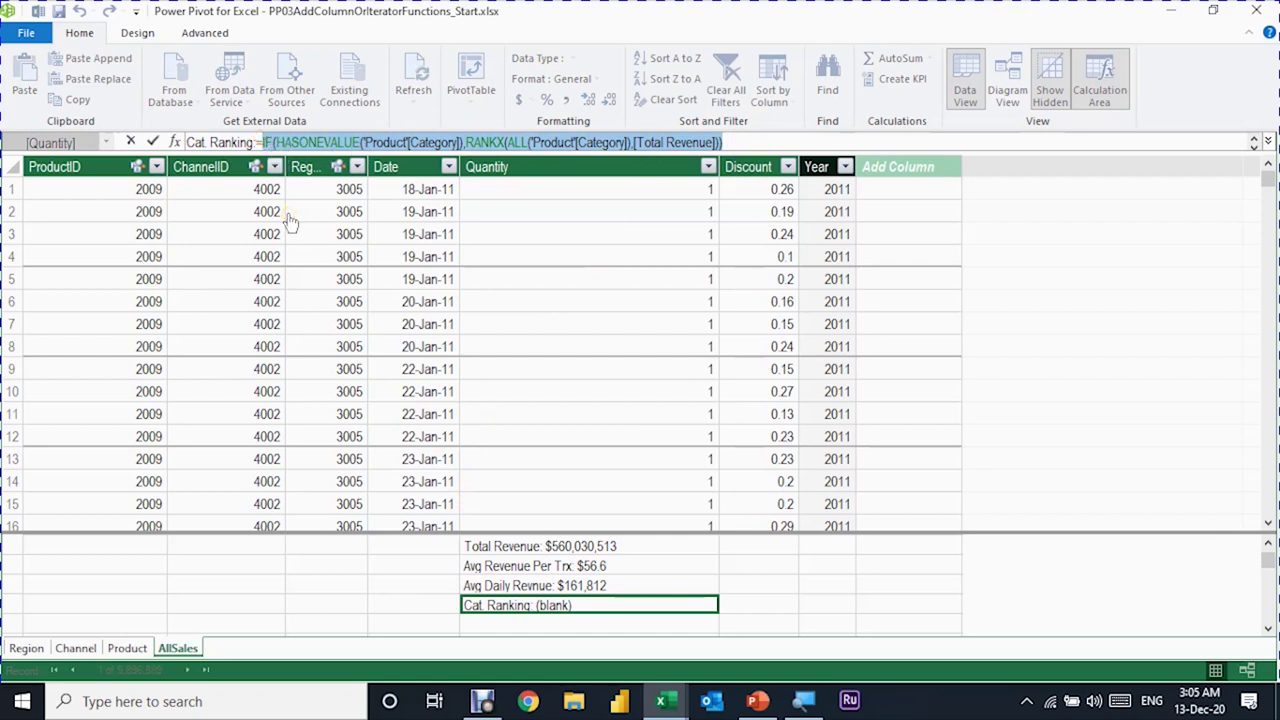
pyautogui.press('Escape')
pyautogui.click(486, 625)
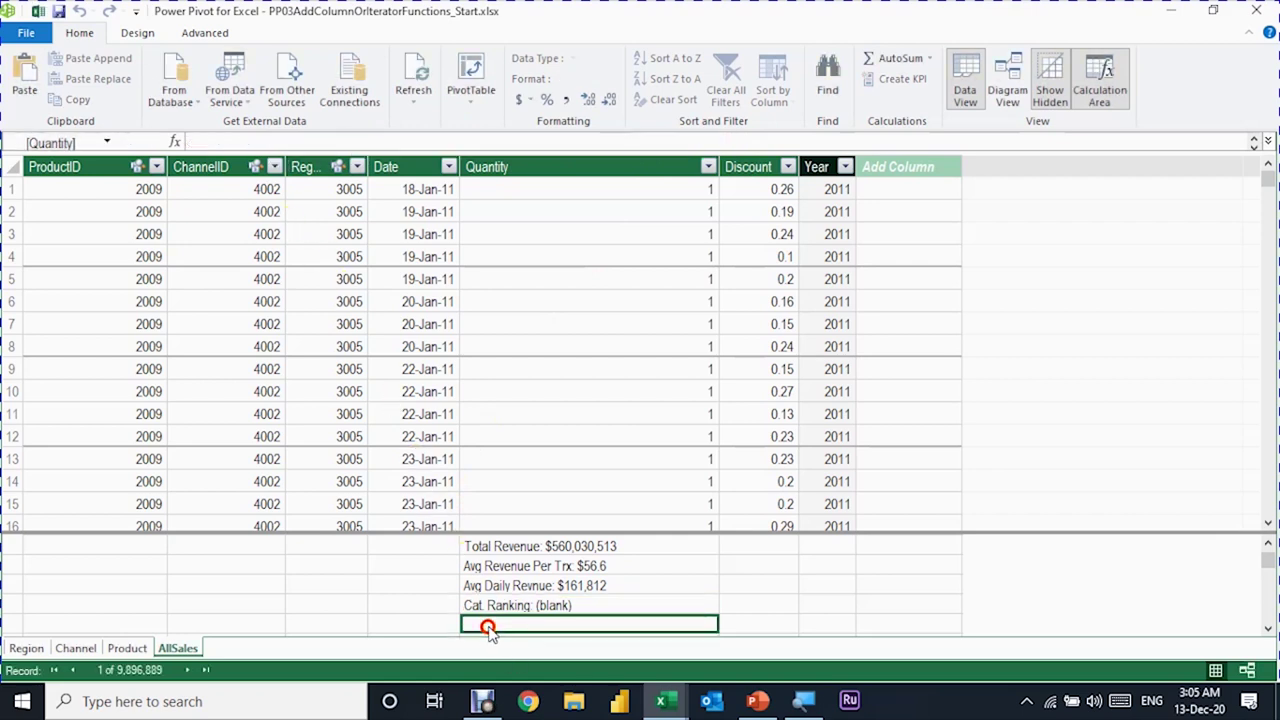
pyautogui.write('Product')
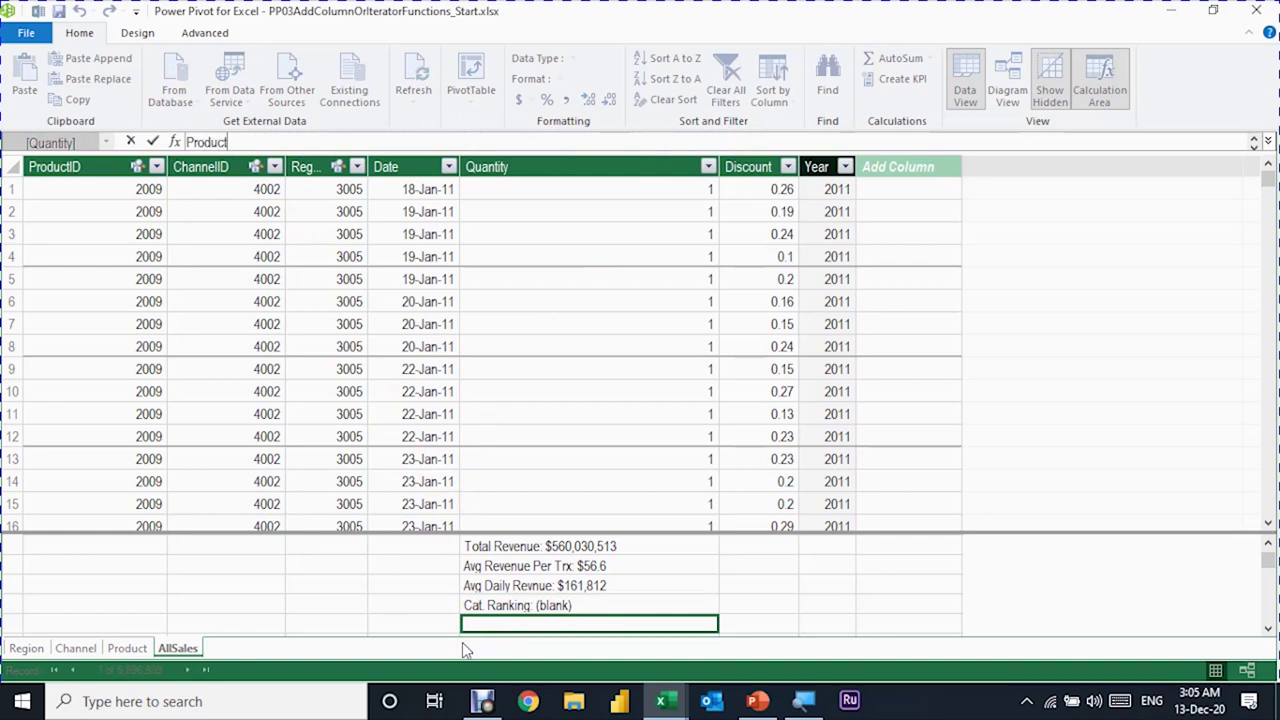
pyautogui.write(' Ranking')
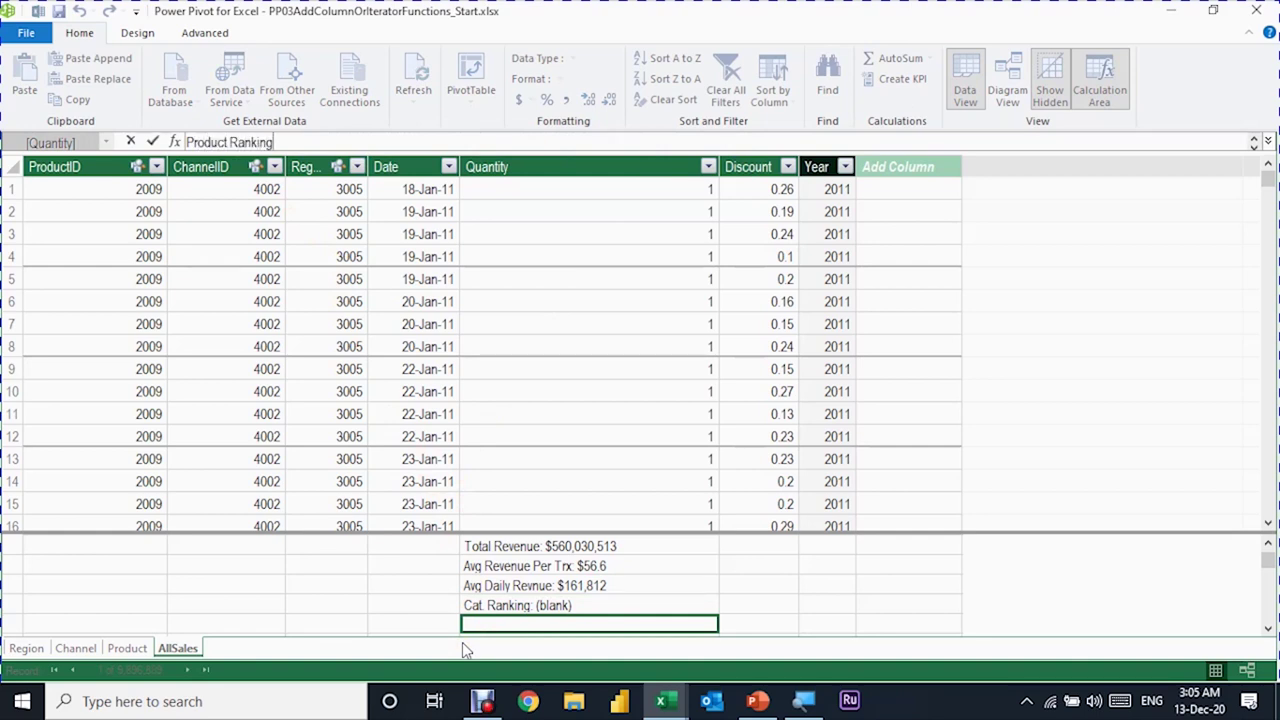
pyautogui.write(' =')
pyautogui.hotkey('ctrl', 'v')
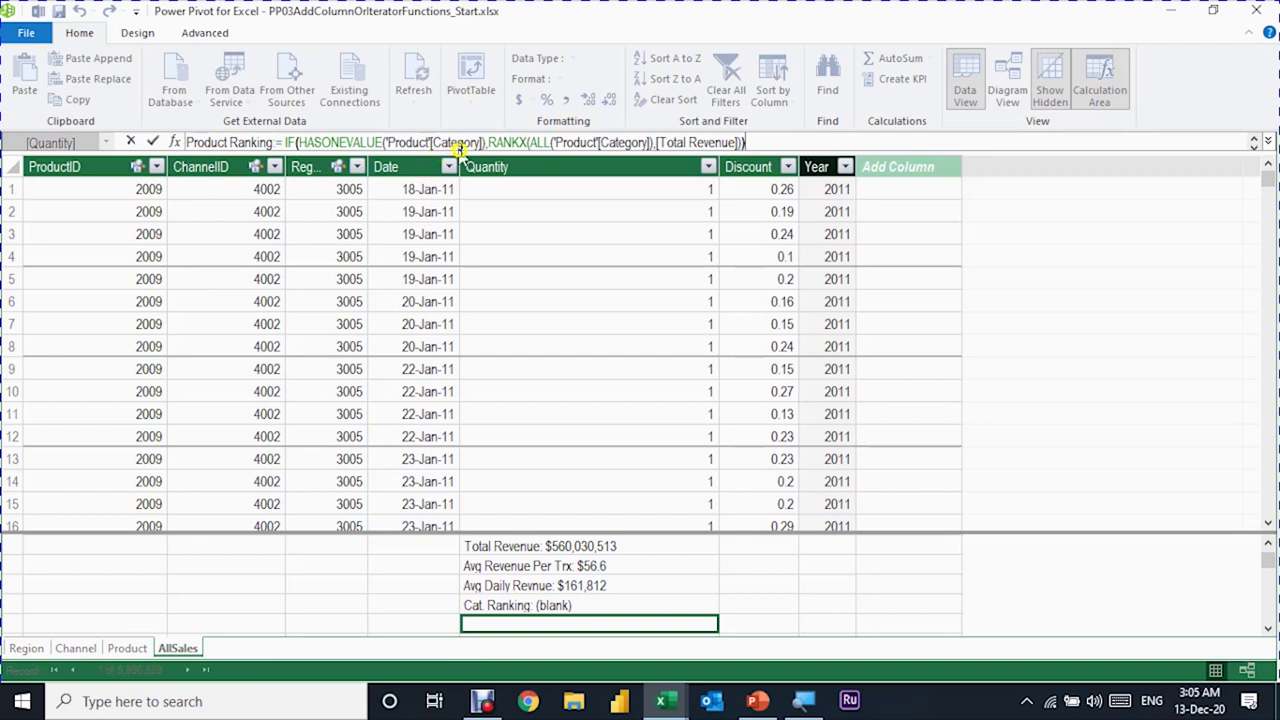
# Change the Product Ranking formula's Category reference to 'Product'[Product] and commit it
pyautogui.click(376, 141)
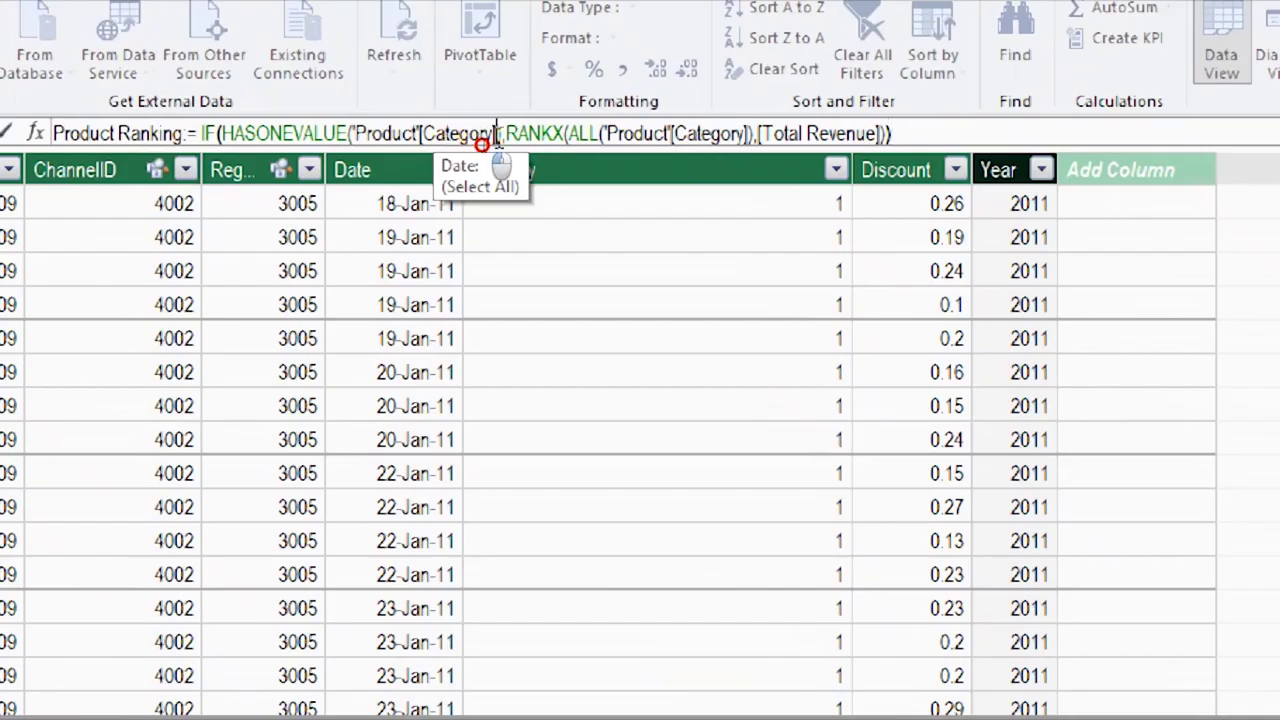
pyautogui.press('BackSpace')
pyautogui.press('BackSpace')
pyautogui.press('BackSpace')
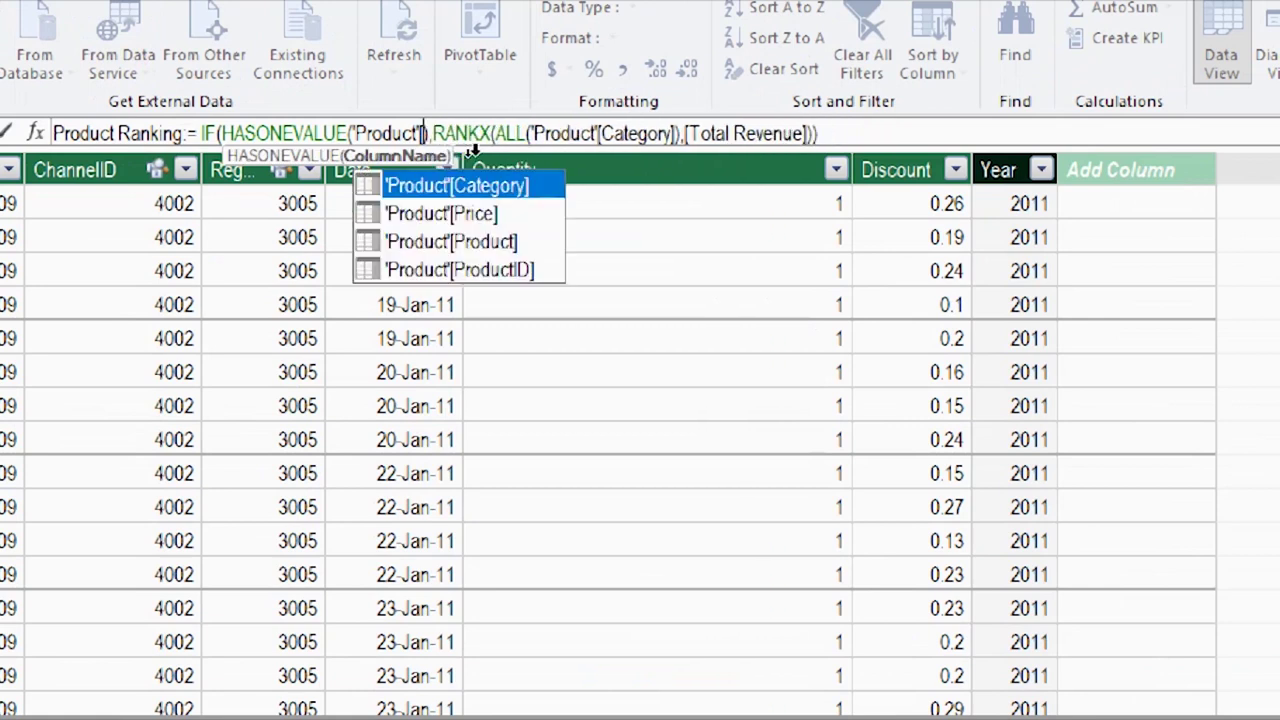
pyautogui.doubleClick(450, 241)
pyautogui.click(552, 138)
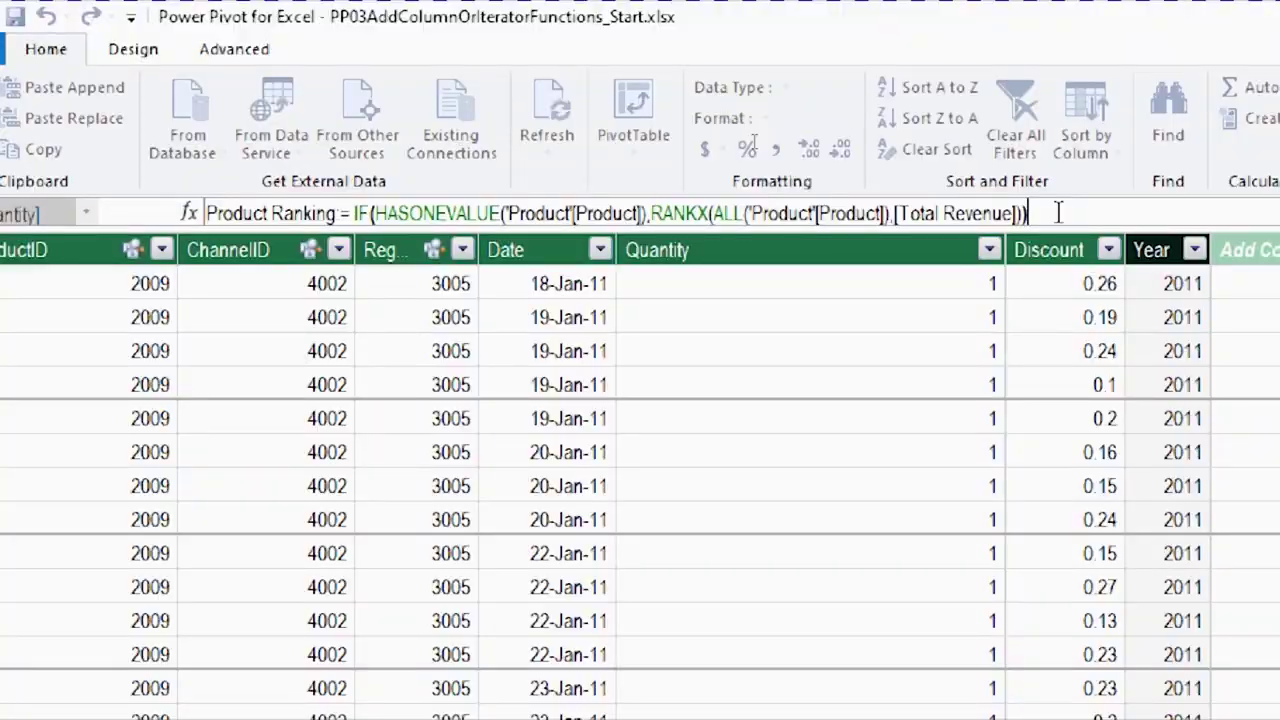
pyautogui.press('Return')
pyautogui.hotkey('alt', 'Tab')
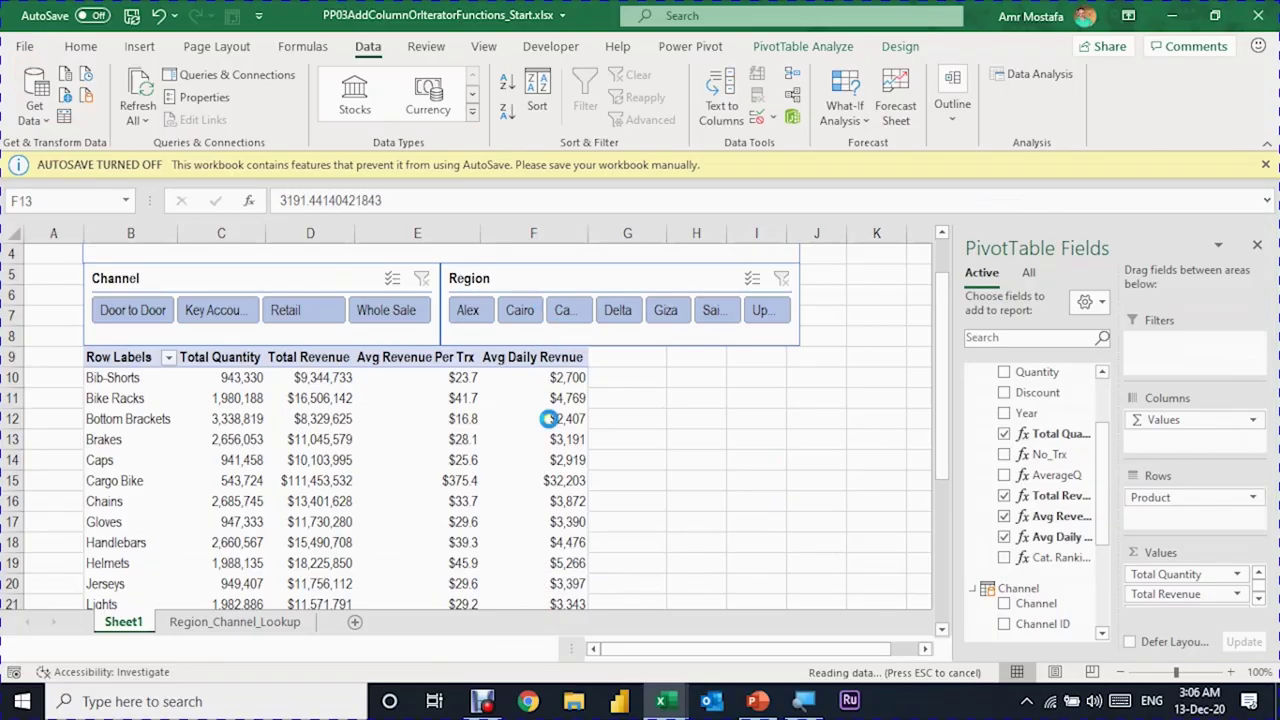
# Add Product Ranking to the pivot and sort products Smallest to Largest
pyautogui.click(549, 419)
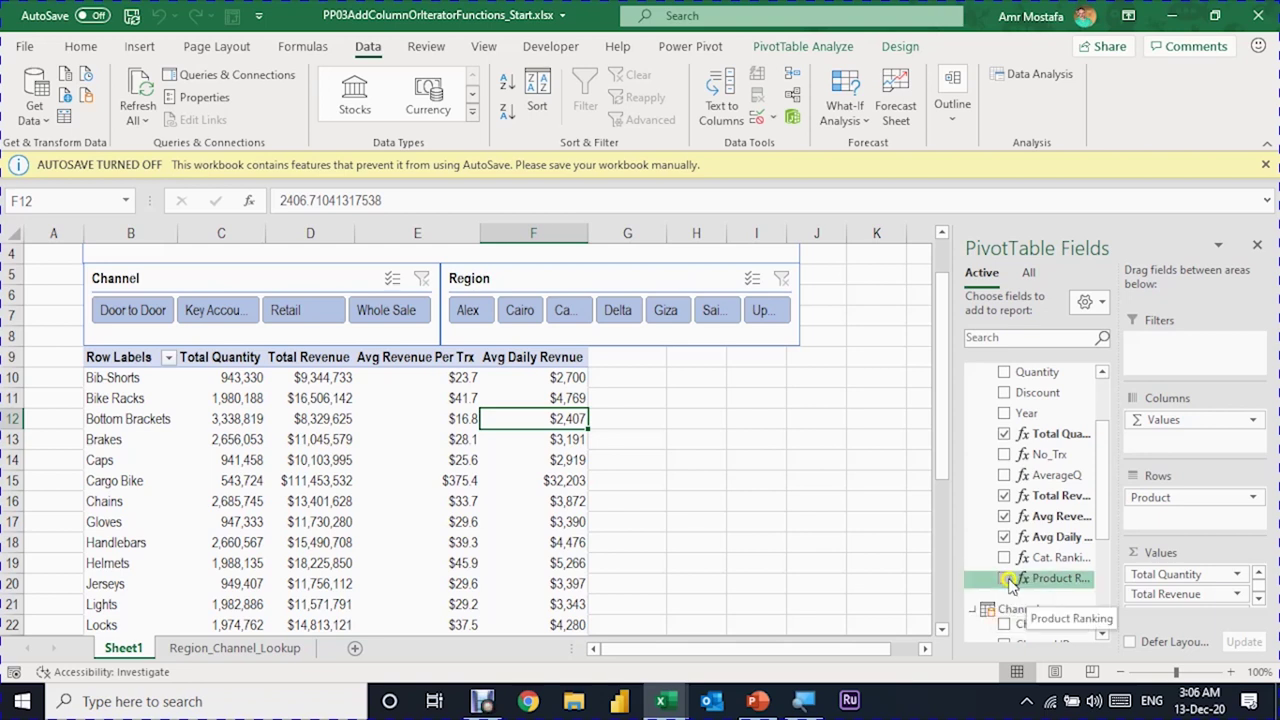
pyautogui.click(1004, 578)
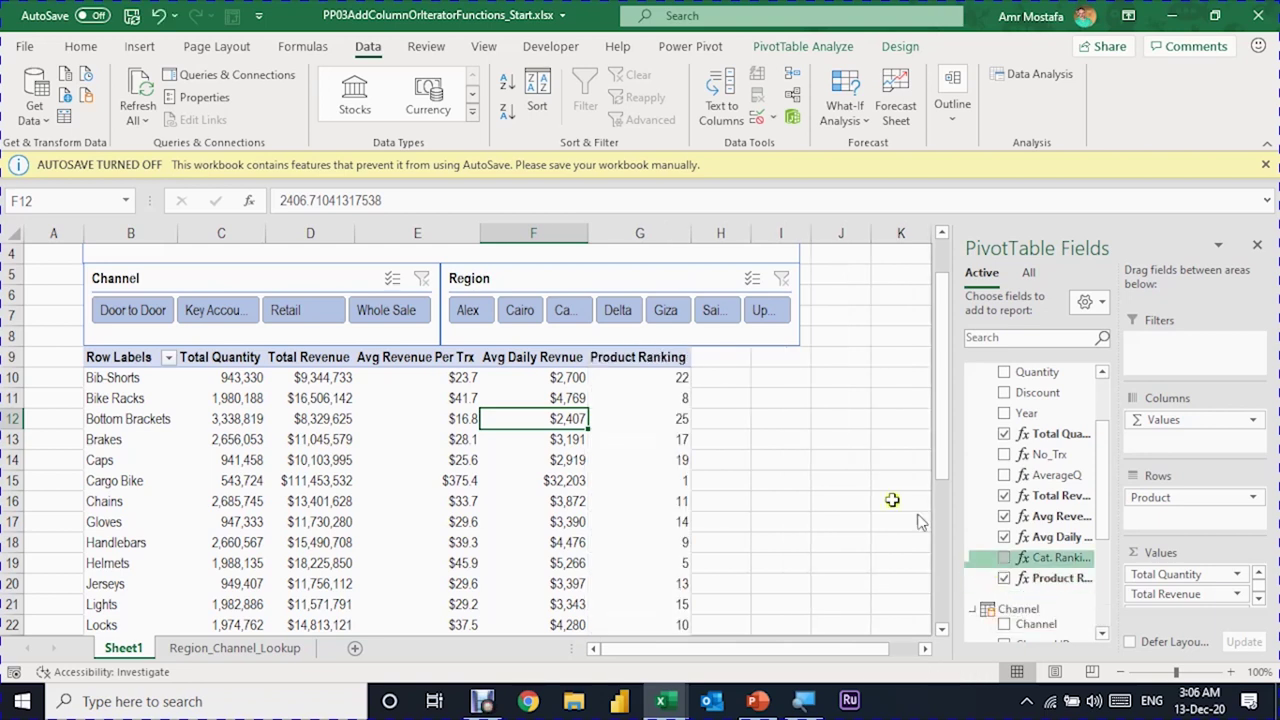
pyautogui.click(643, 380)
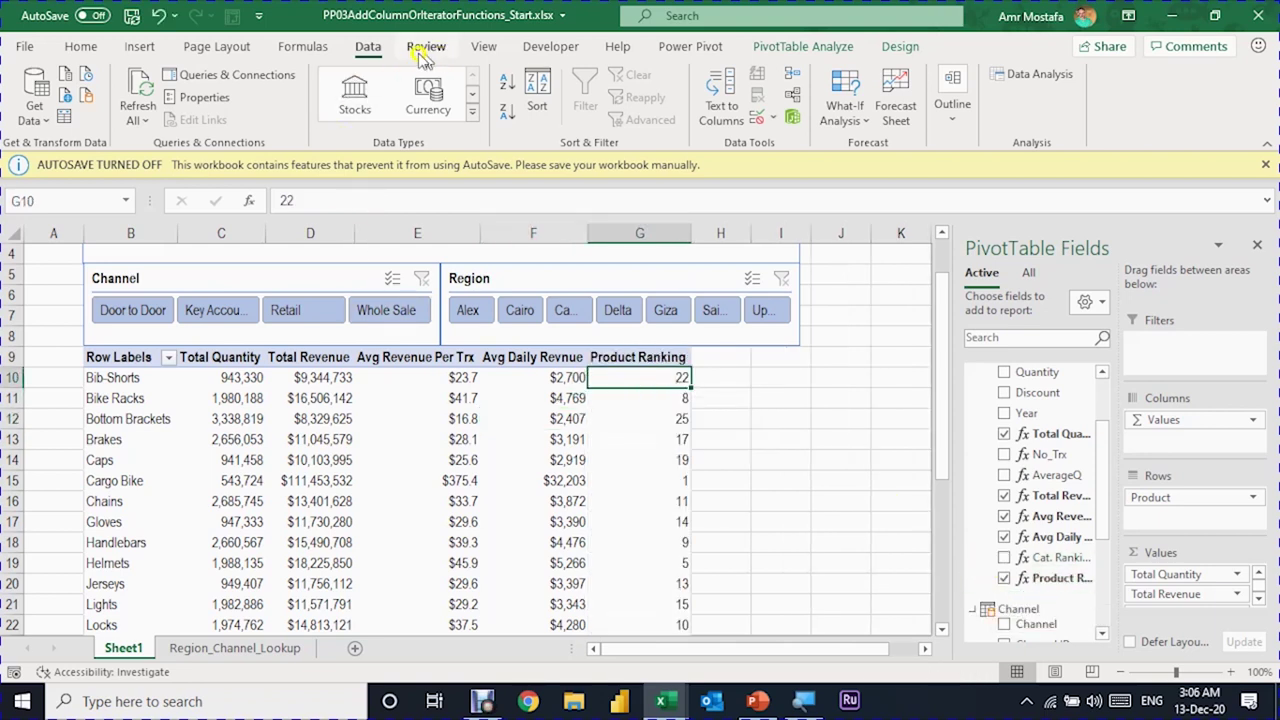
pyautogui.click(507, 84)
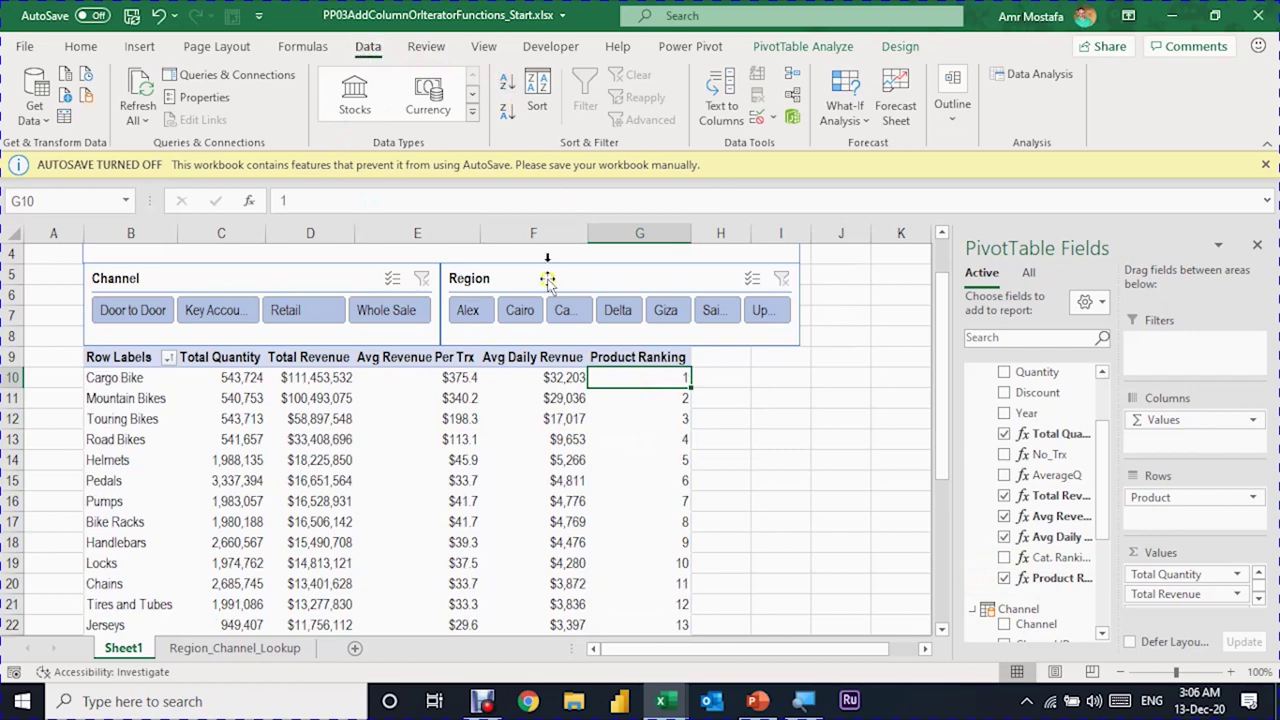
# Verify the last product ranks 25 and the Grand Total ranking is blank
pyautogui.scroll(-1, 556, 425)
pyautogui.scroll(-3, 617, 437)
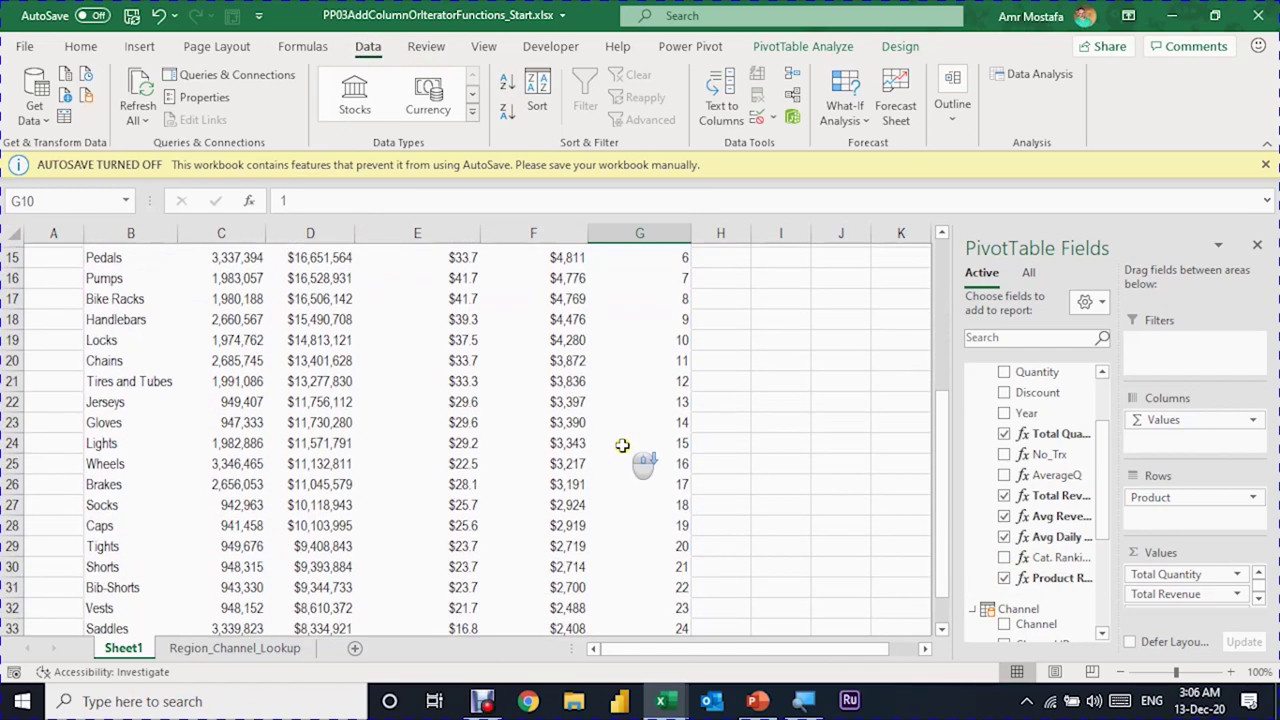
pyautogui.scroll(-1, 643, 451)
pyautogui.click(688, 563)
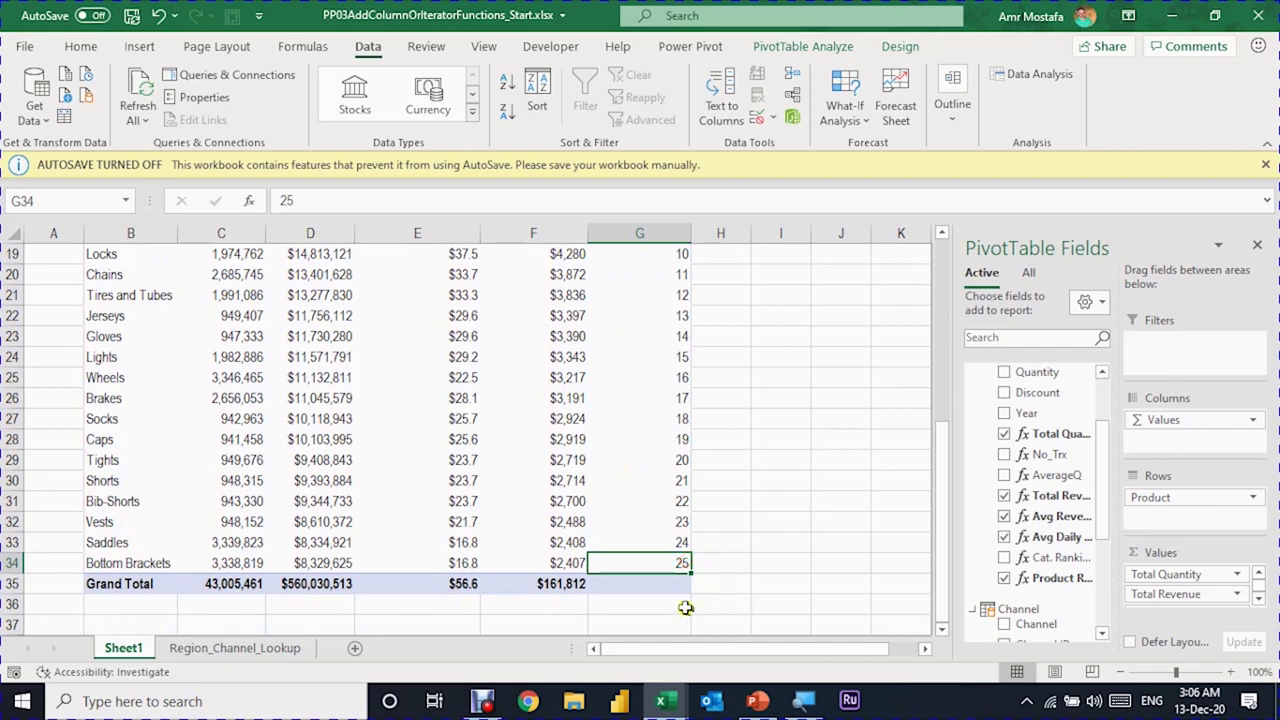
pyautogui.click(683, 588)
pyautogui.scroll(2, 662, 493)
pyautogui.scroll(2, 662, 493)
pyautogui.scroll(1, 662, 493)
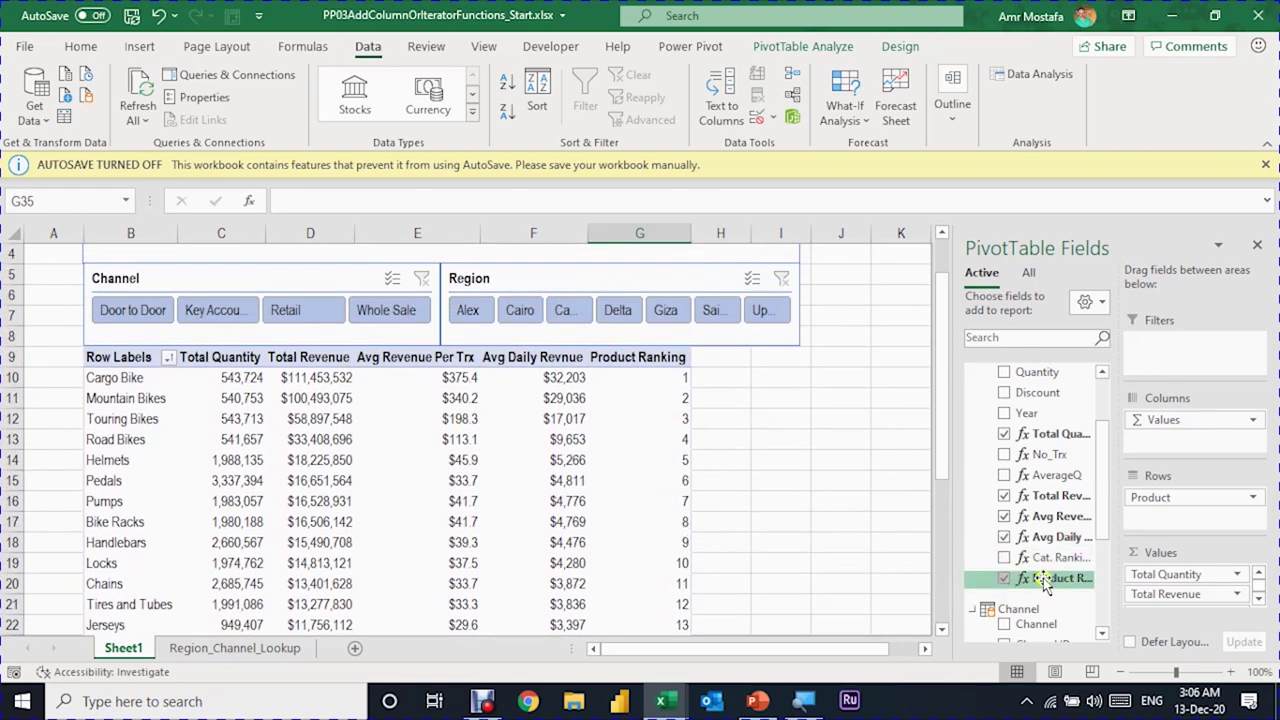
pyautogui.click(113, 439)
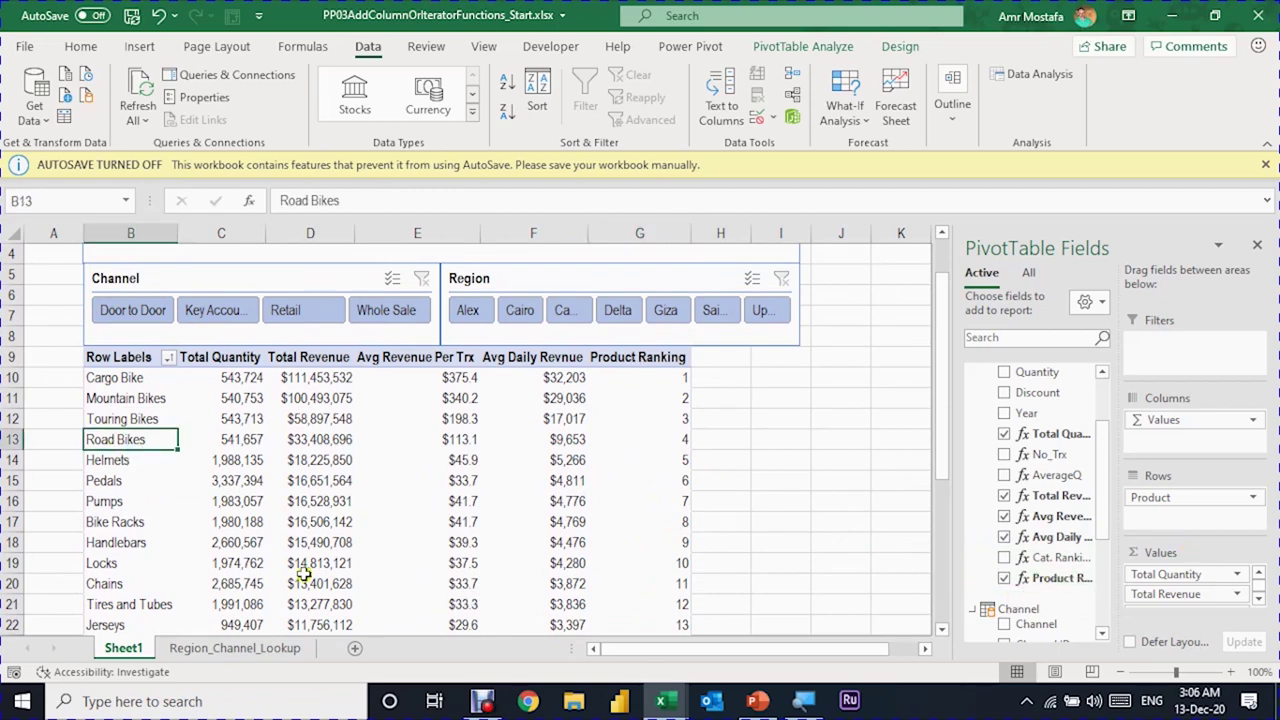
pyautogui.moveTo(287, 569)
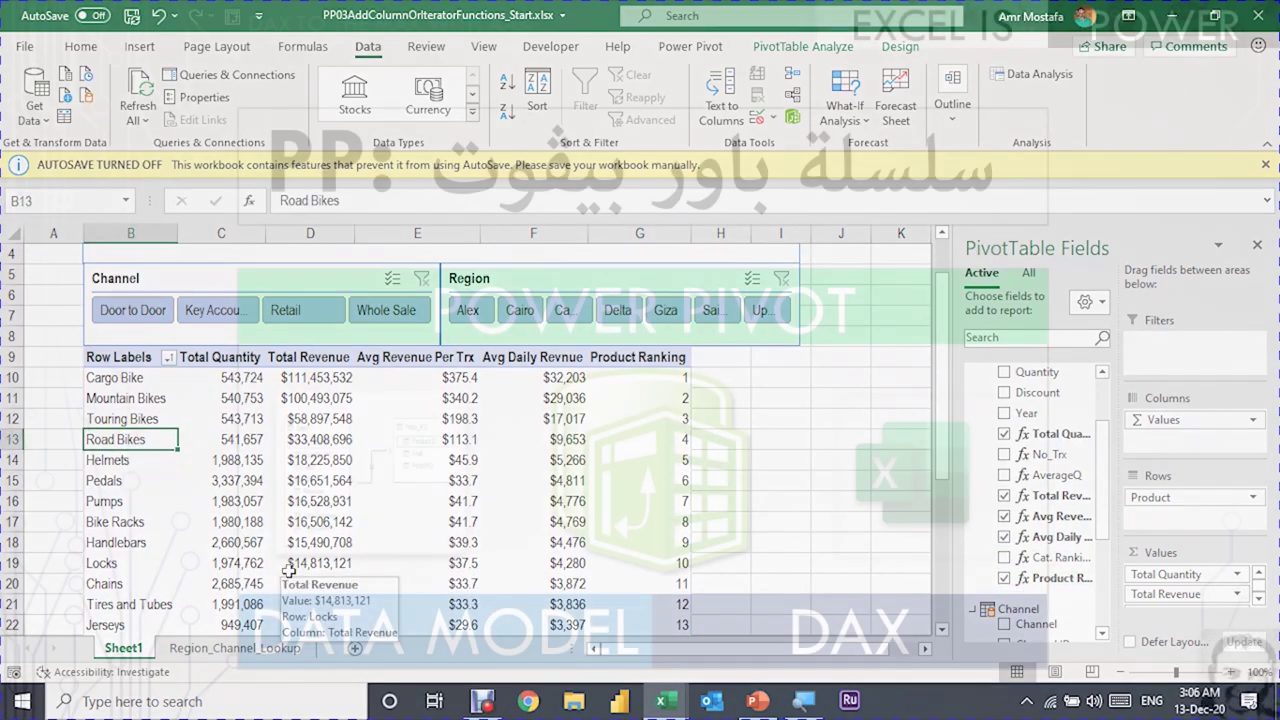